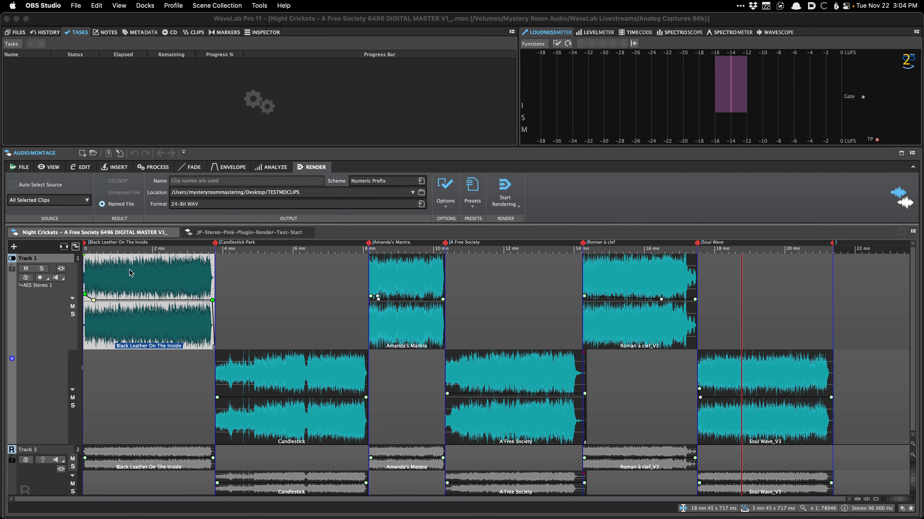
# Switch to the JP-Stereo-Pink-Plugin-Render-Test-Start montage and open its third pink-noise clip's source file in the Audio Editor.
pyautogui.click(215, 233)
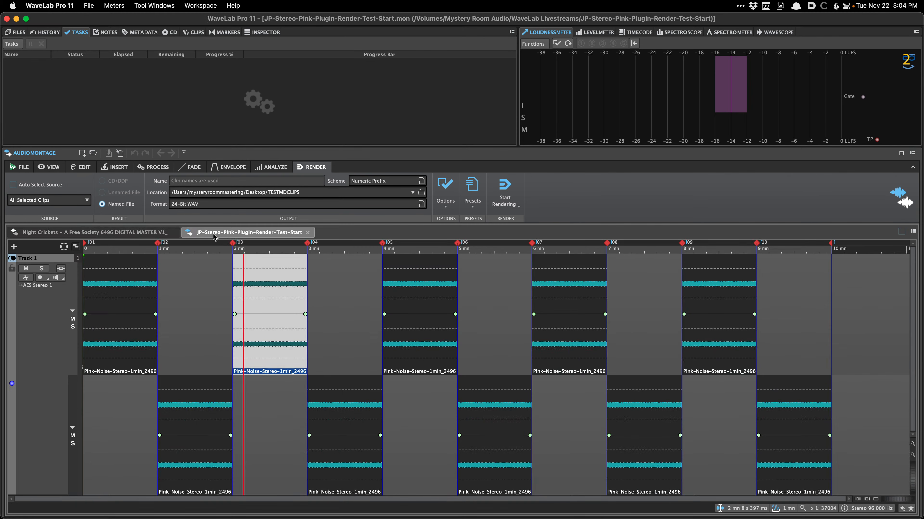
pyautogui.doubleClick(242, 279)
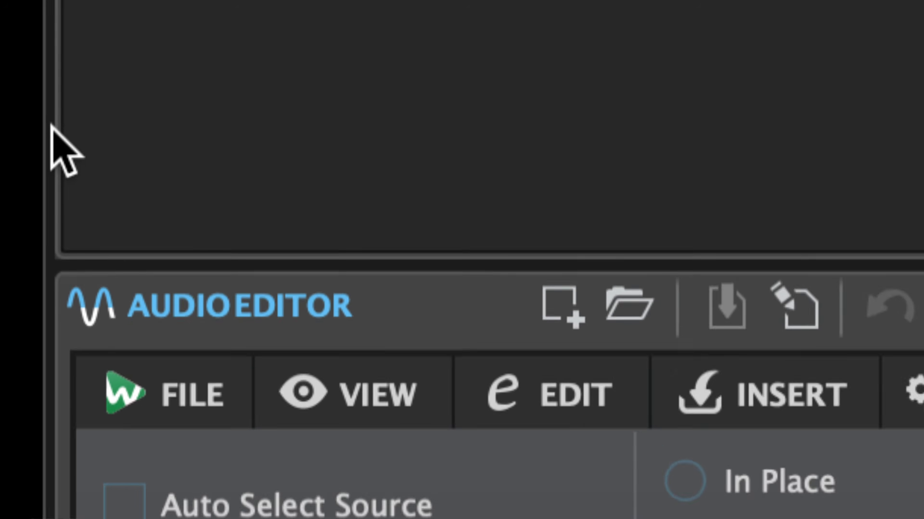
pyautogui.click(129, 338)
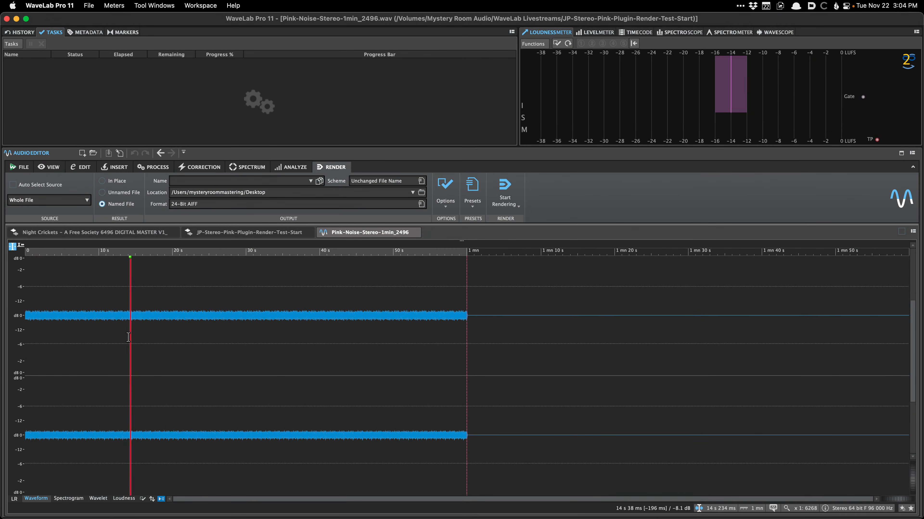
pyautogui.scroll(1, 125, 329)
pyautogui.moveTo(125, 328); pyautogui.dragTo(301, 325)
pyautogui.click(257, 233)
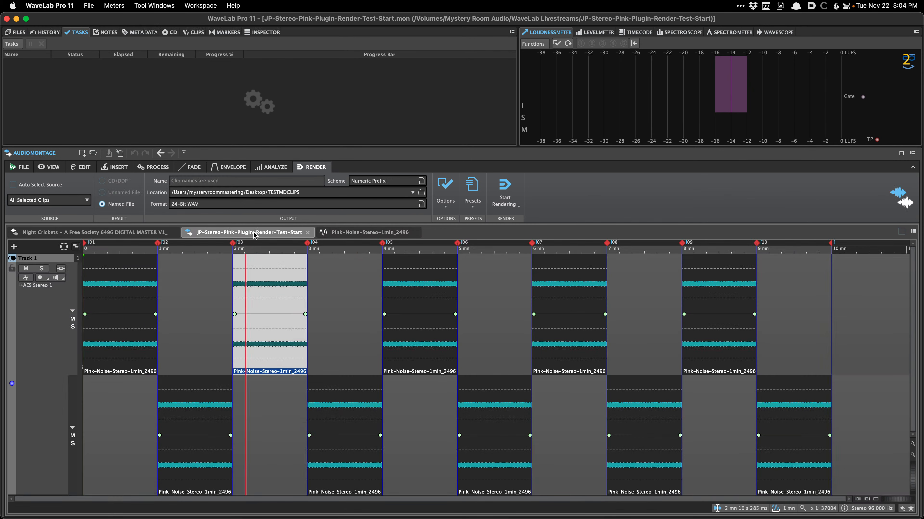
pyautogui.press('super+s')
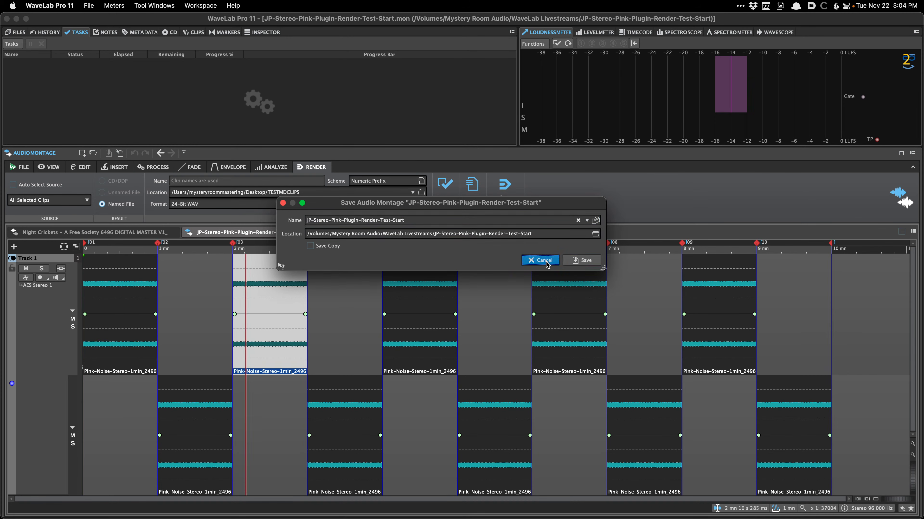
pyautogui.click(540, 260)
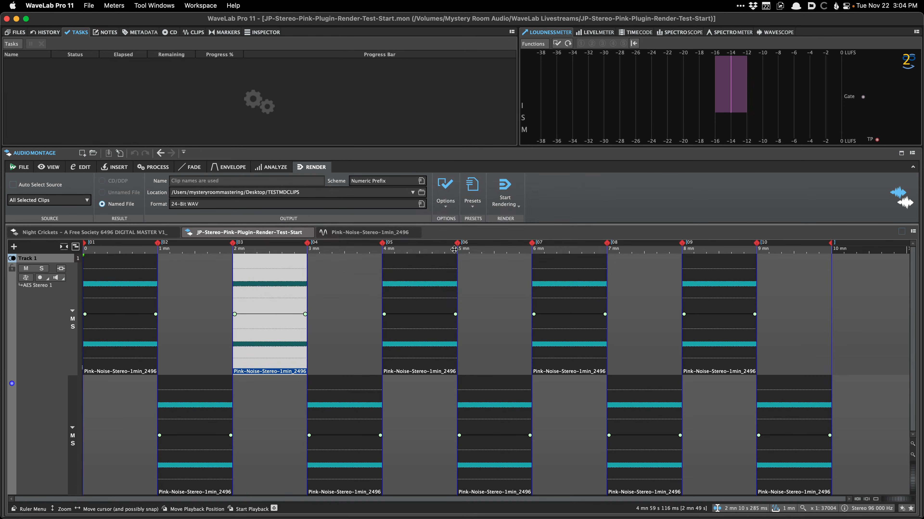
pyautogui.click(398, 233)
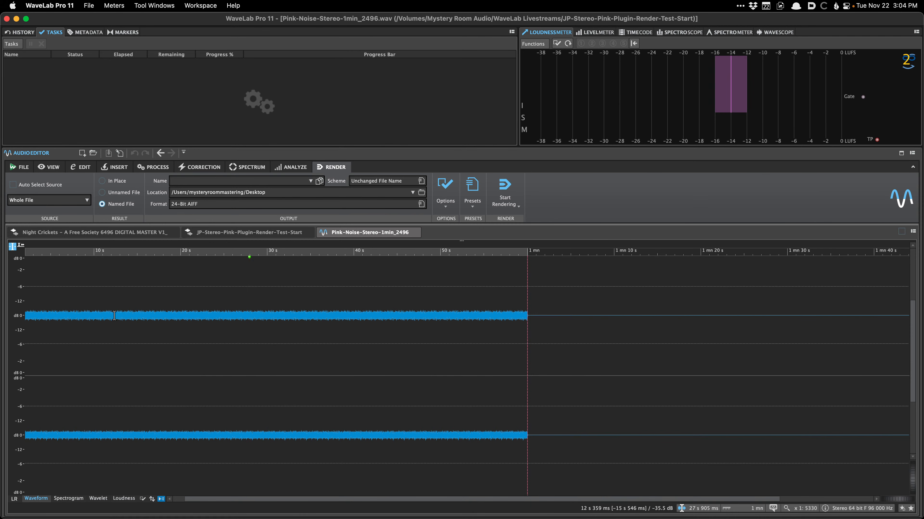
# Apply a -6 dB gain to a selection about 8.7 s long starting at about 11.7 s in the pink-noise file.
pyautogui.click(121, 314)
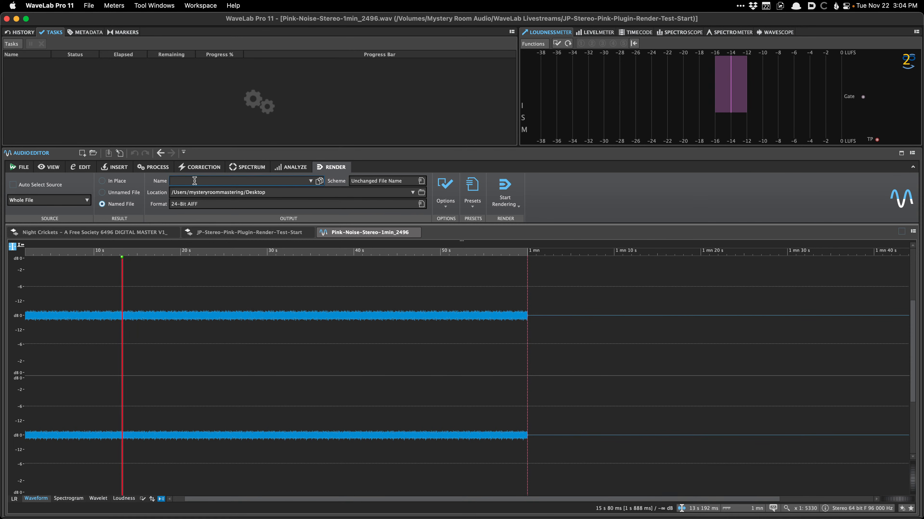
pyautogui.click(164, 168)
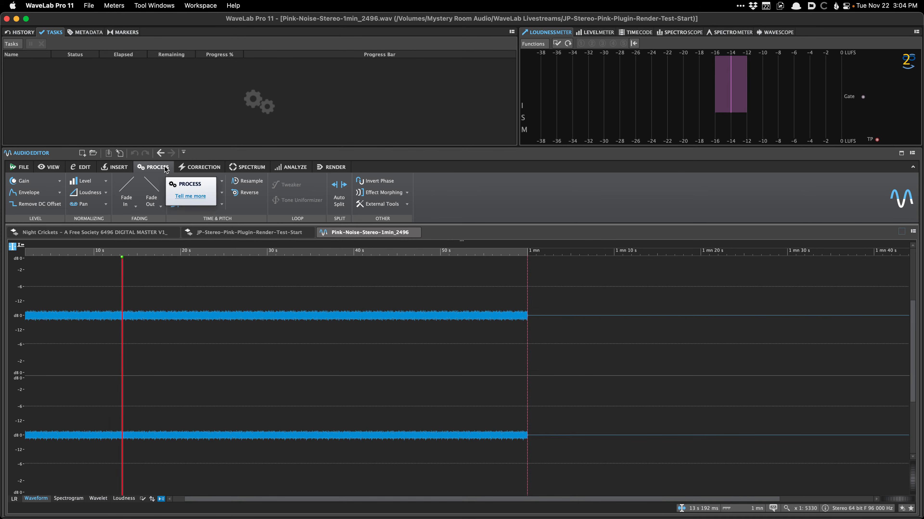
pyautogui.moveTo(118, 277); pyautogui.dragTo(191, 284)
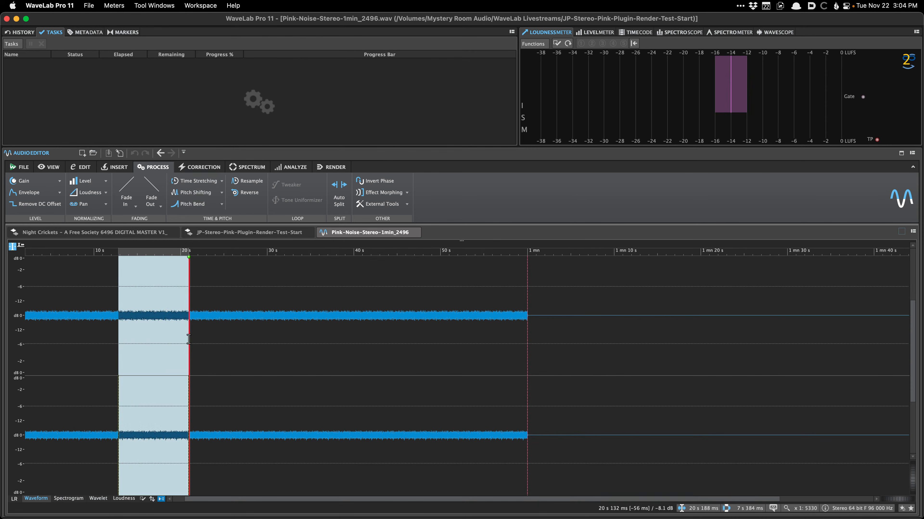
pyautogui.click(226, 294)
pyautogui.moveTo(184, 327); pyautogui.dragTo(110, 338)
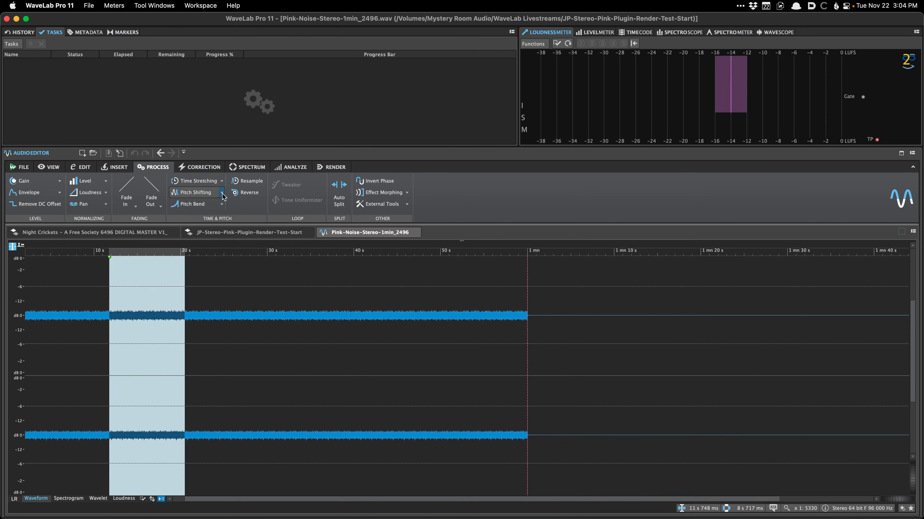
pyautogui.click(24, 181)
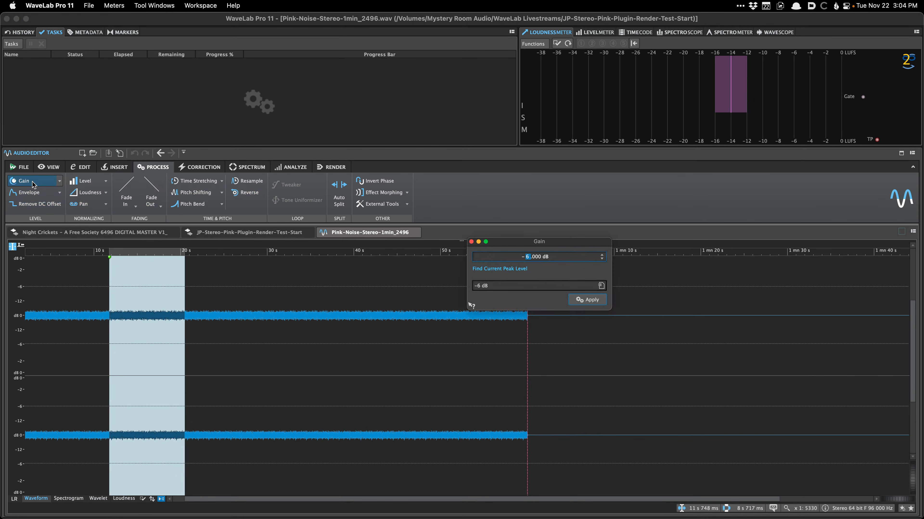
pyautogui.click(571, 301)
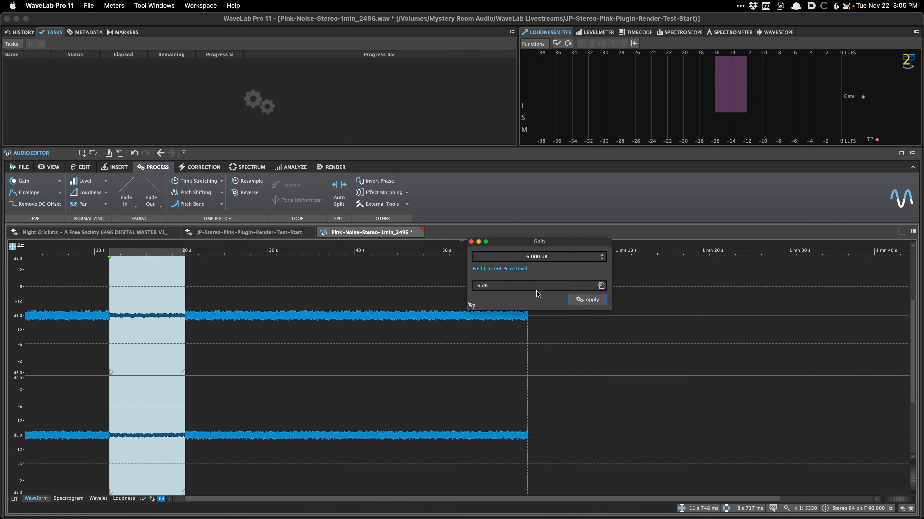
# Undo the gain change on the pink-noise file, clear the selection and close the Gain dialog.
pyautogui.press('super+z')
pyautogui.click(316, 306)
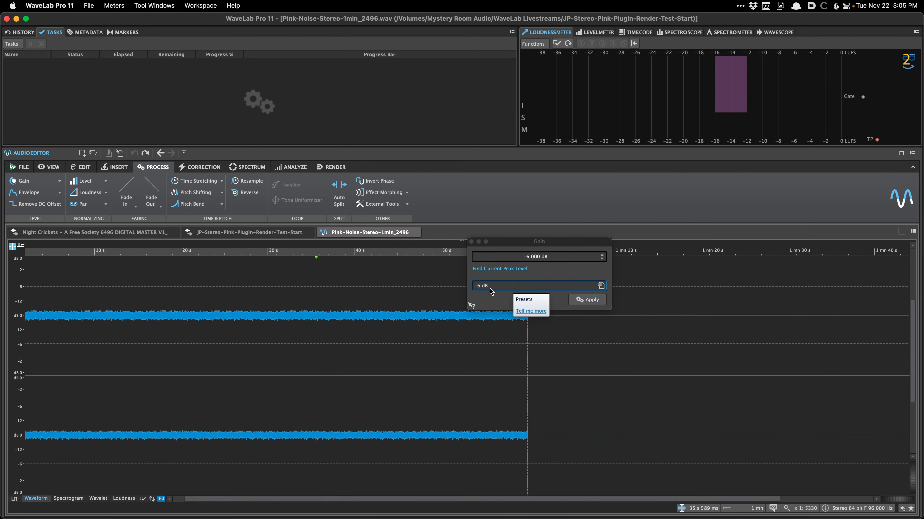
pyautogui.click(471, 242)
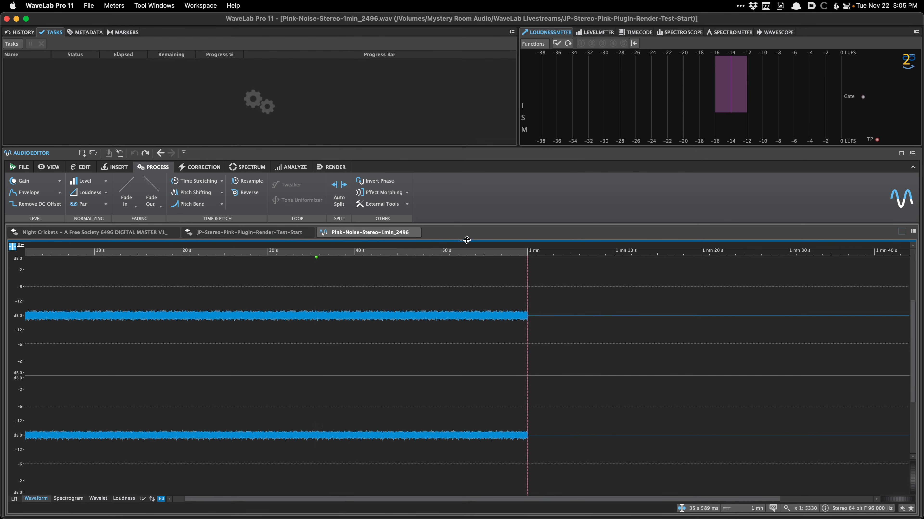
# Show the Master Section and apply the Default workspace layout.
pyautogui.press('F8')
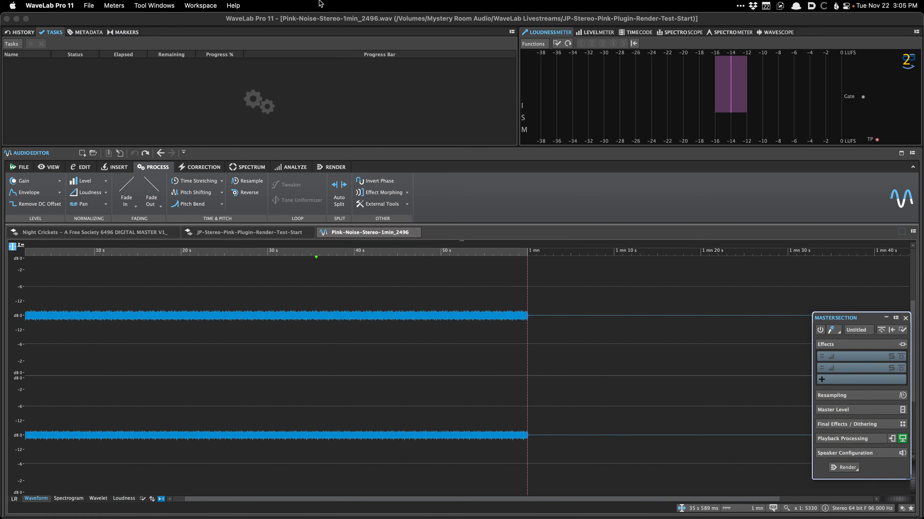
pyautogui.click(200, 5)
pyautogui.moveTo(255, 30)
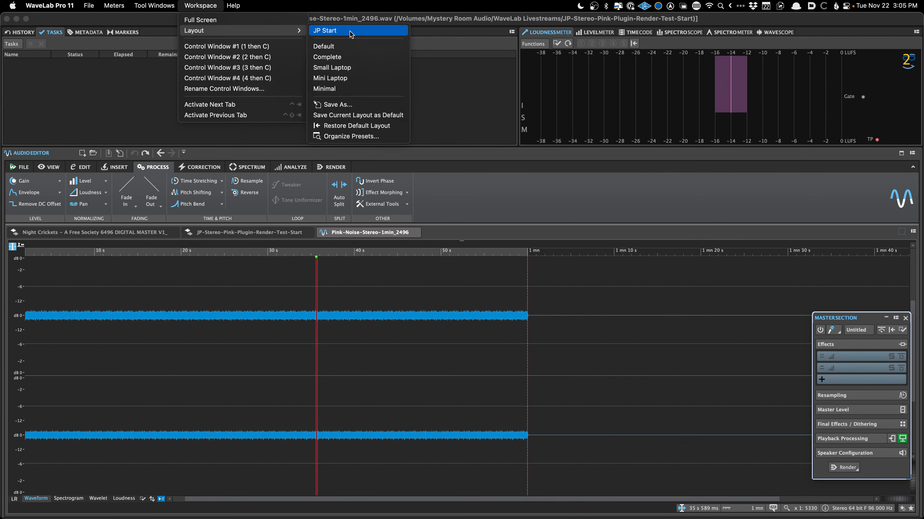
pyautogui.click(338, 47)
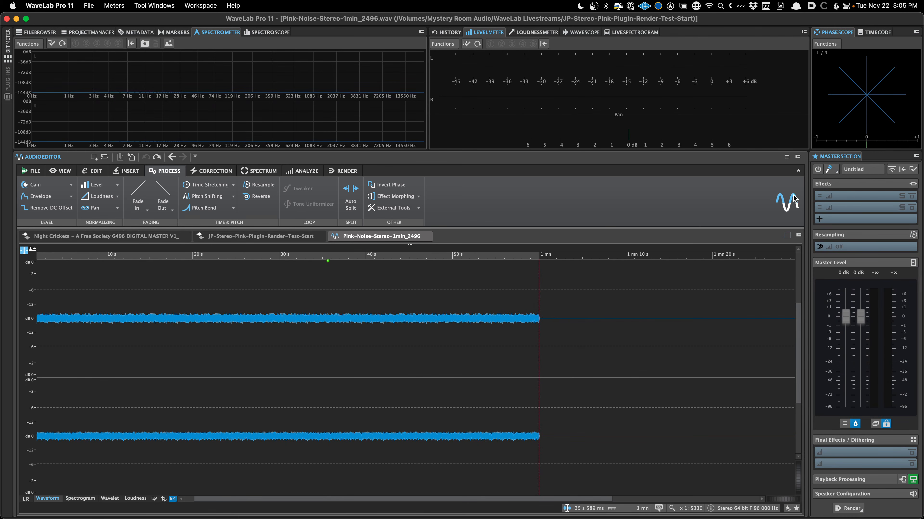
pyautogui.moveTo(303, 339); pyautogui.dragTo(277, 339)
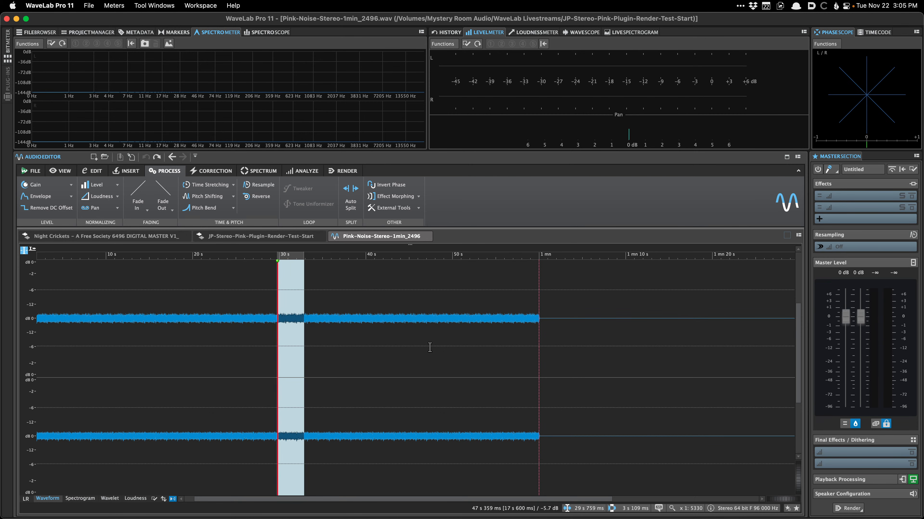
pyautogui.click(223, 345)
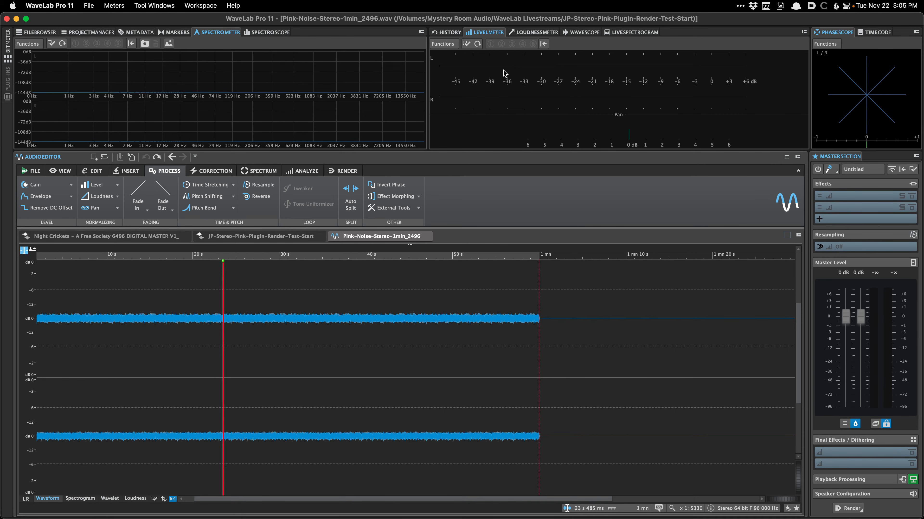
pyautogui.click(143, 326)
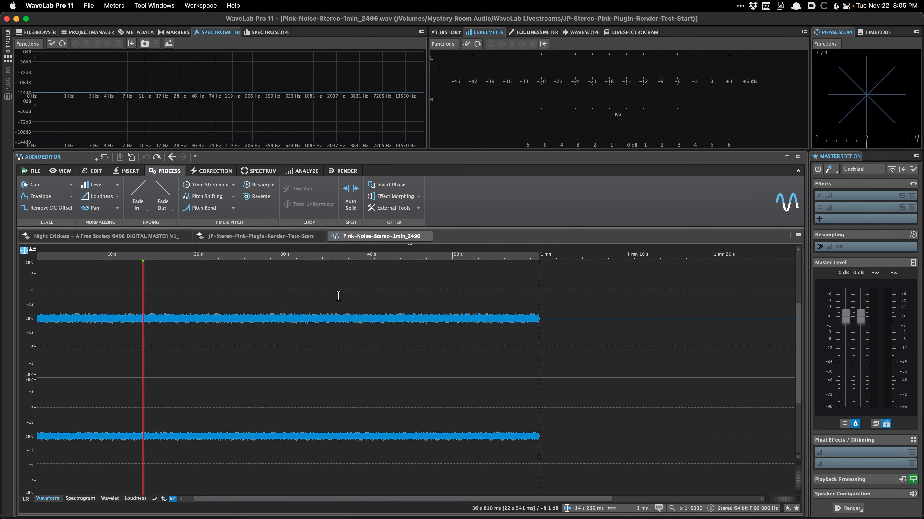
pyautogui.click(857, 196)
pyautogui.click(725, 192)
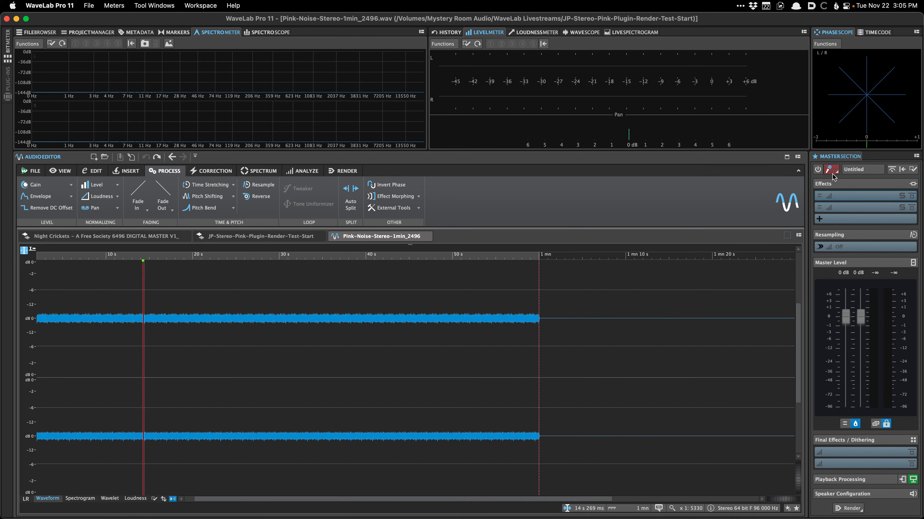
pyautogui.click(845, 220)
pyautogui.press('Escape')
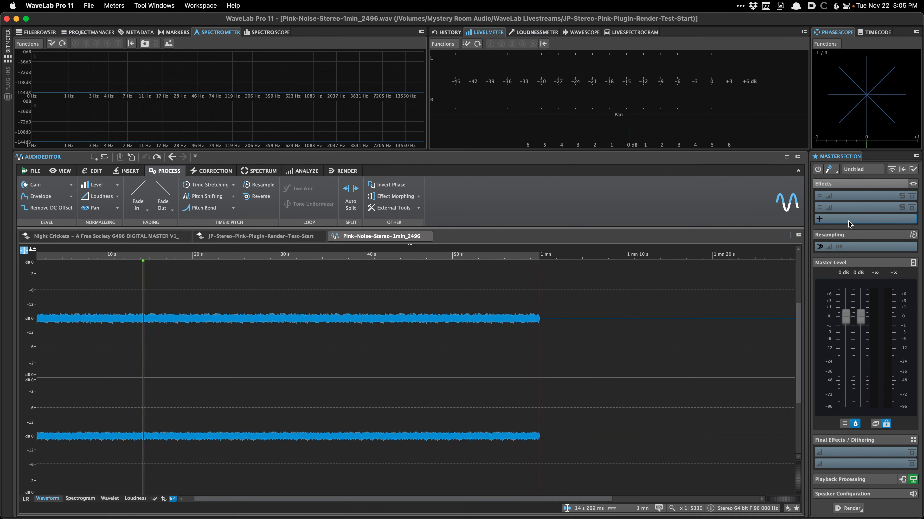
# Insert the recently used Gain plug-in in the first effect slot of the Master Section.
pyautogui.click(846, 196)
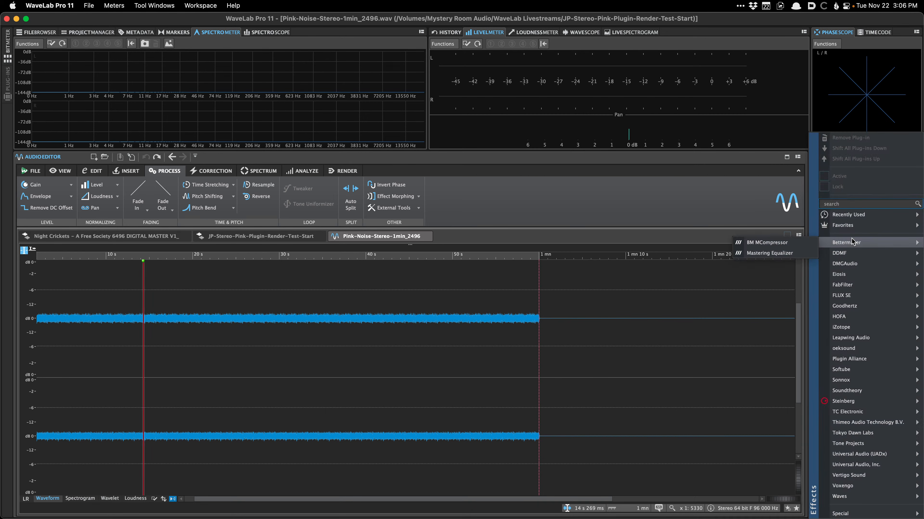
pyautogui.moveTo(845, 215)
pyautogui.click(806, 215)
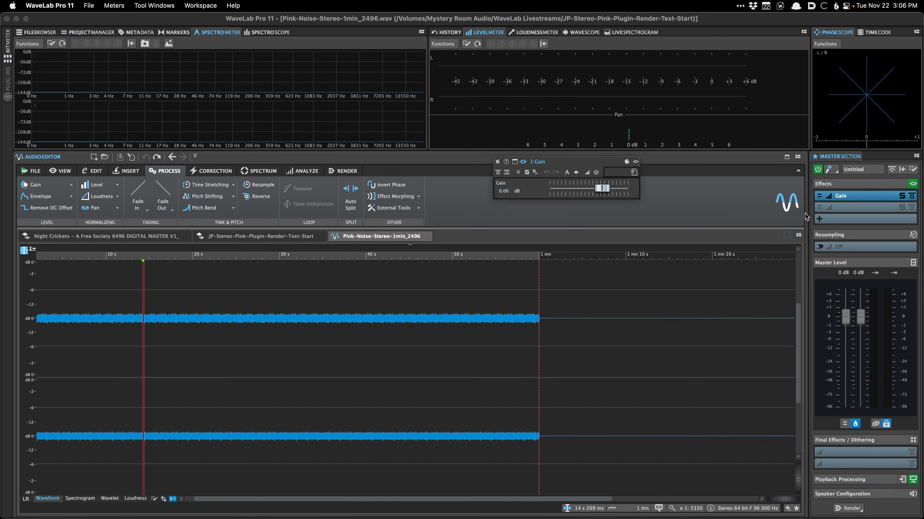
# Load the -6dB preset in the Gain plug-in.
pyautogui.click(619, 172)
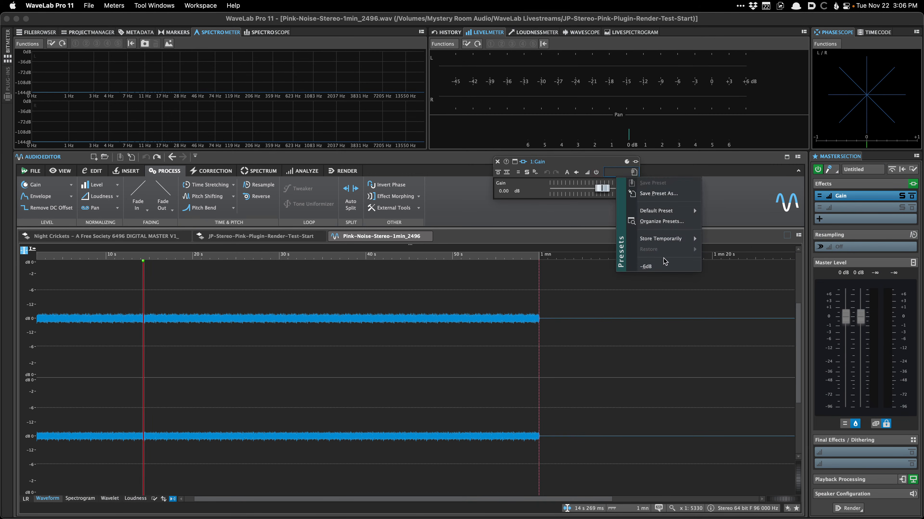
pyautogui.click(652, 264)
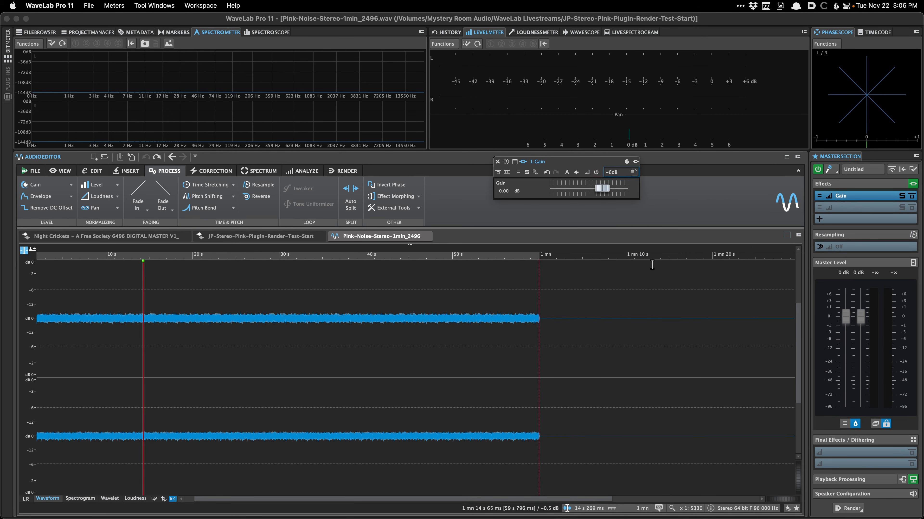
pyautogui.click(625, 176)
pyautogui.click(669, 268)
# Set the Gain plug-in to -6 dB and save that value to the loaded -6dB preset.
pyautogui.click(501, 193)
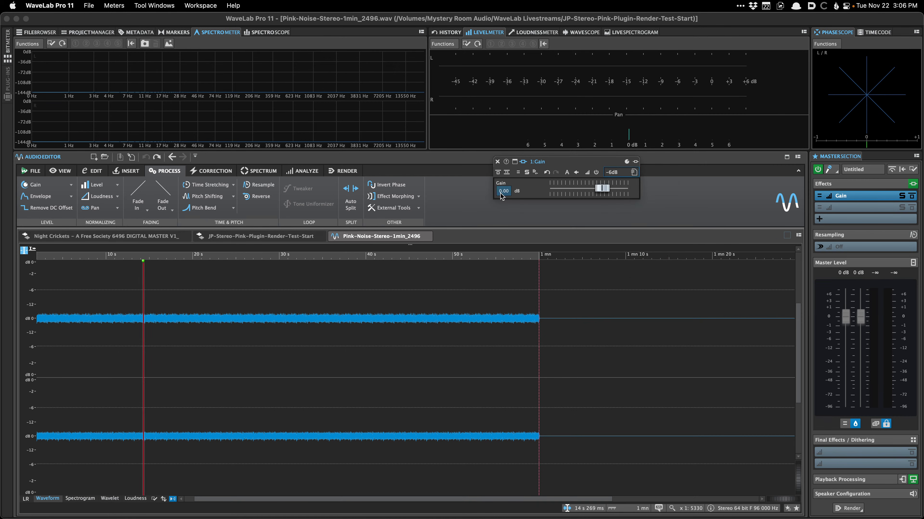
pyautogui.click(502, 195)
pyautogui.write('-')
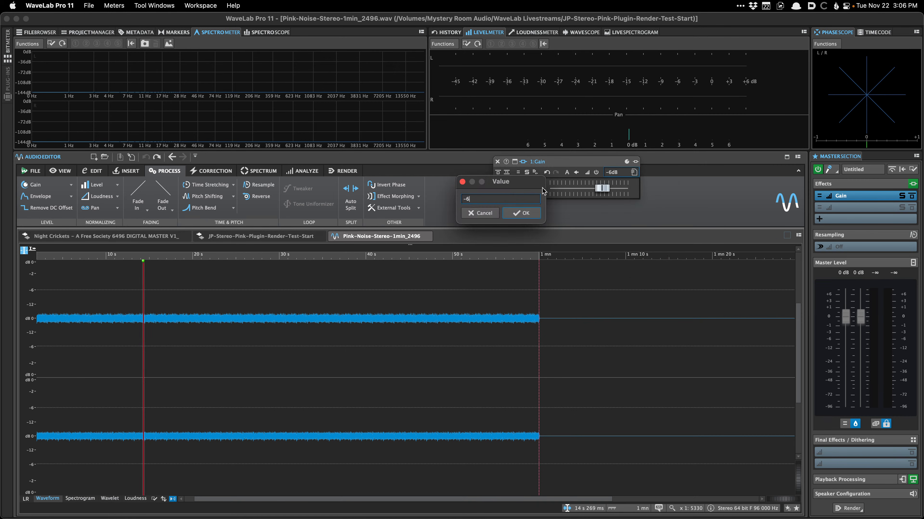
pyautogui.write('6')
pyautogui.press('Return')
pyautogui.click(634, 172)
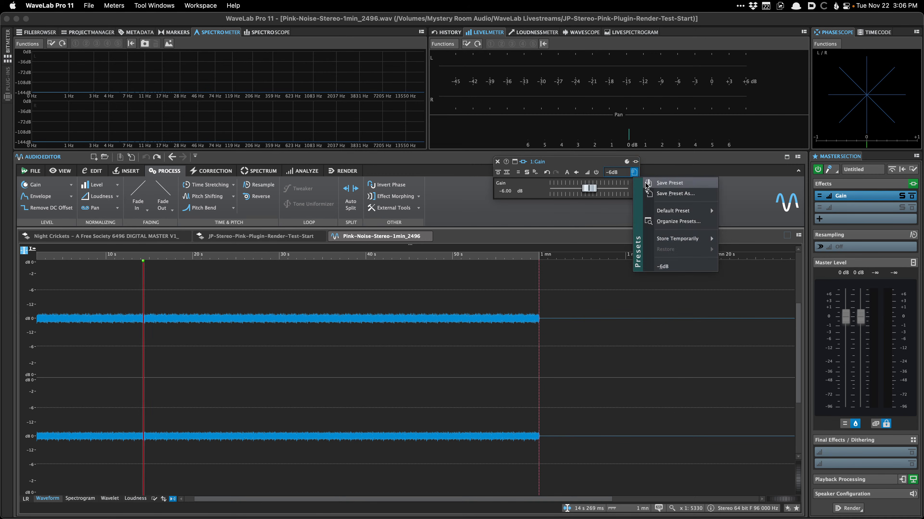
pyautogui.click(656, 184)
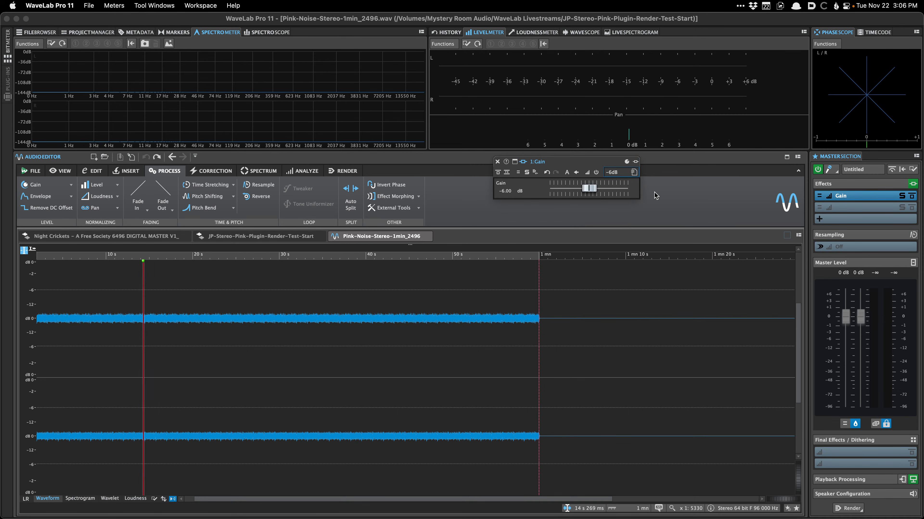
# Play the pink noise from about 12.8 s through the Gain plug-in, examine its levels in the Level Meter, and stop playback.
pyautogui.click(131, 318)
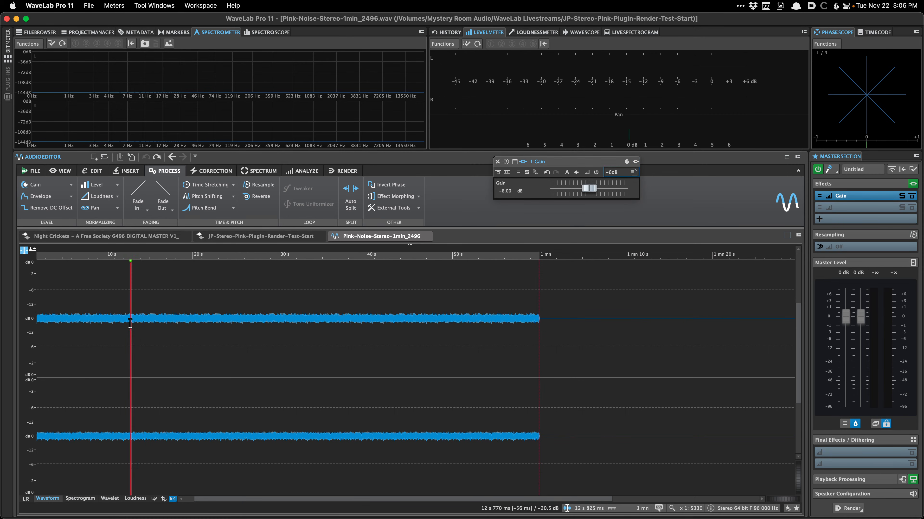
pyautogui.press('space')
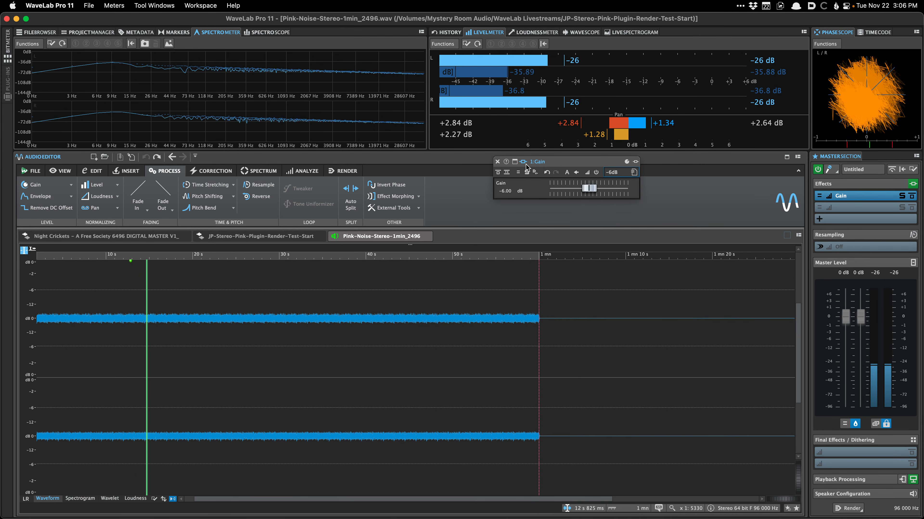
pyautogui.click(447, 32)
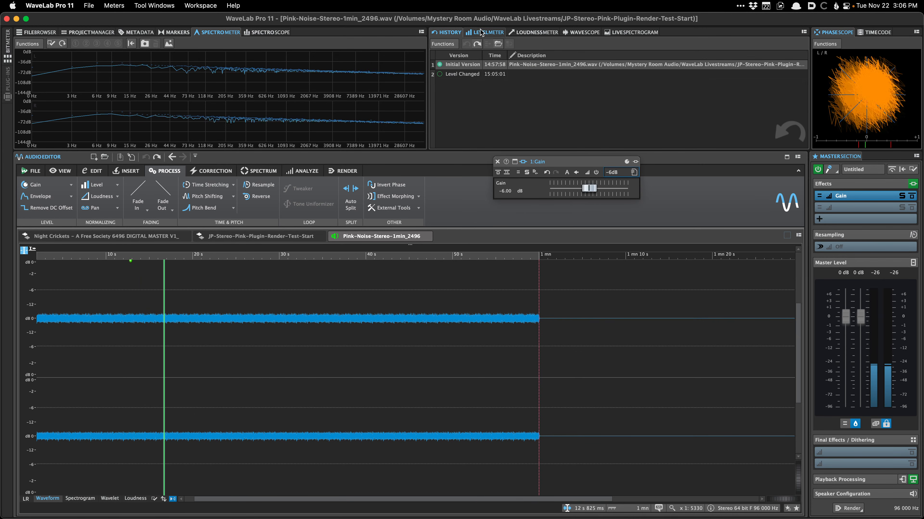
pyautogui.click(488, 32)
pyautogui.press('space')
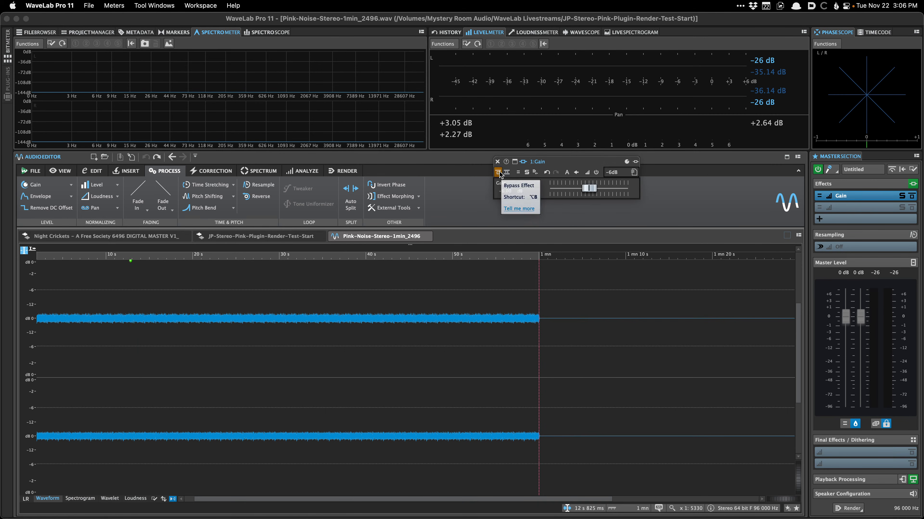
# Play the pink noise with the Gain plug-in bypassed and re-enabled, compare the levels in the Level Meter, and stop playback.
pyautogui.press('space')
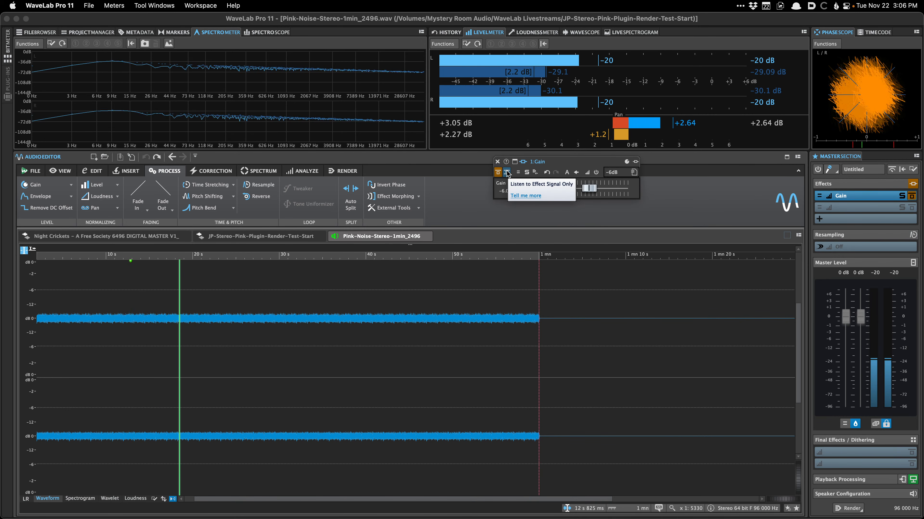
pyautogui.click(498, 172)
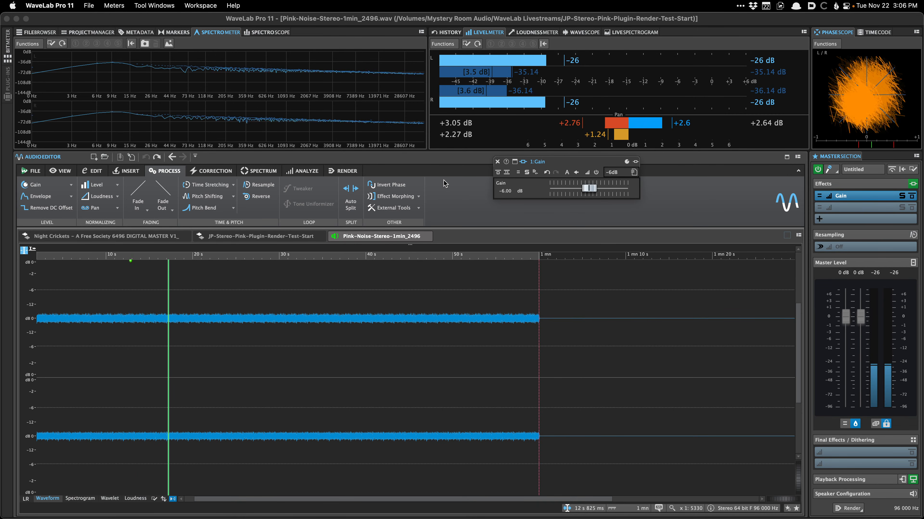
pyautogui.press('space')
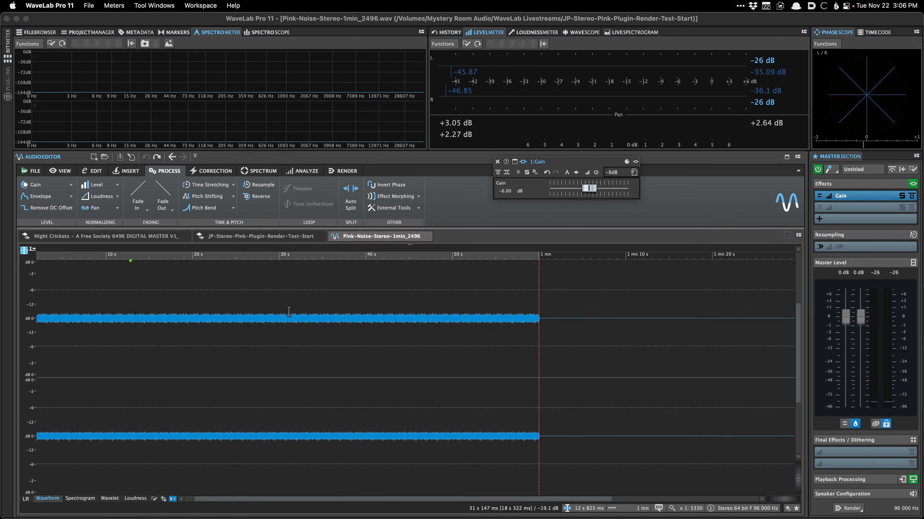
# Render the Gain plug-in in place over the whole pink-noise file and undo that rendering.
pyautogui.click(193, 327)
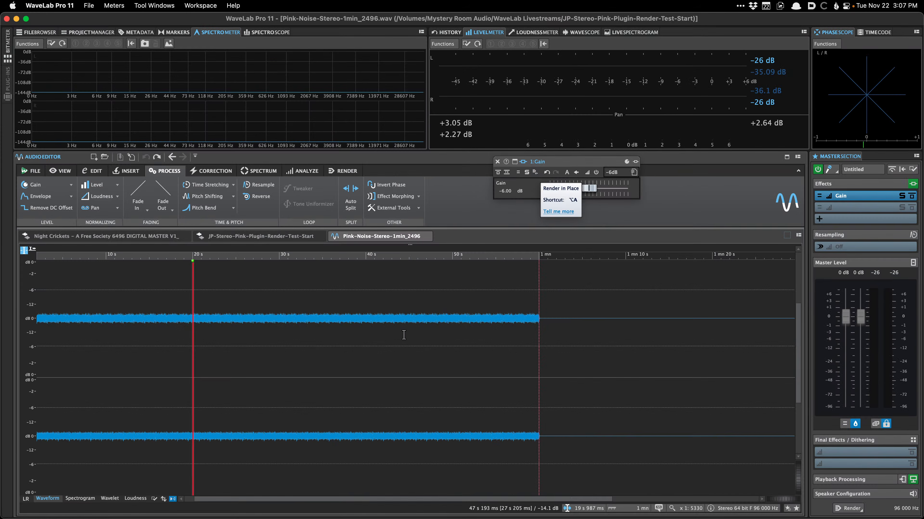
pyautogui.click(221, 333)
pyautogui.click(535, 172)
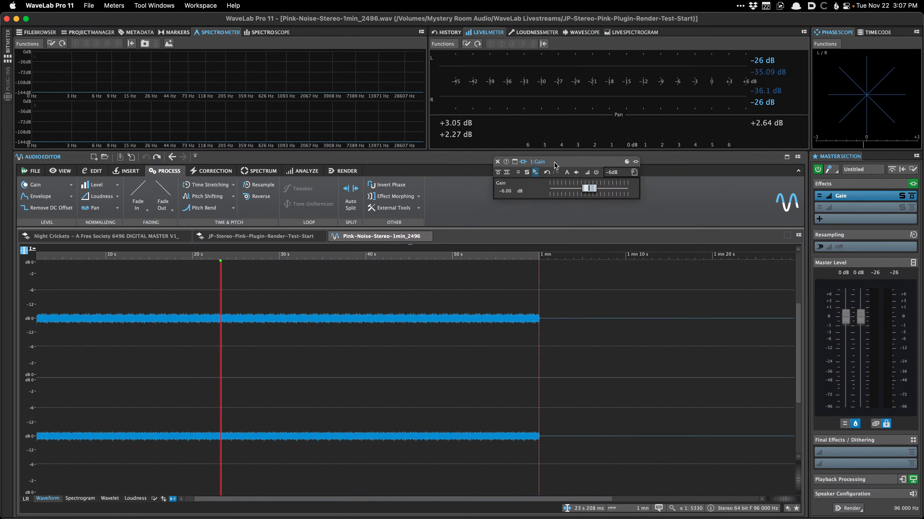
pyautogui.click(535, 173)
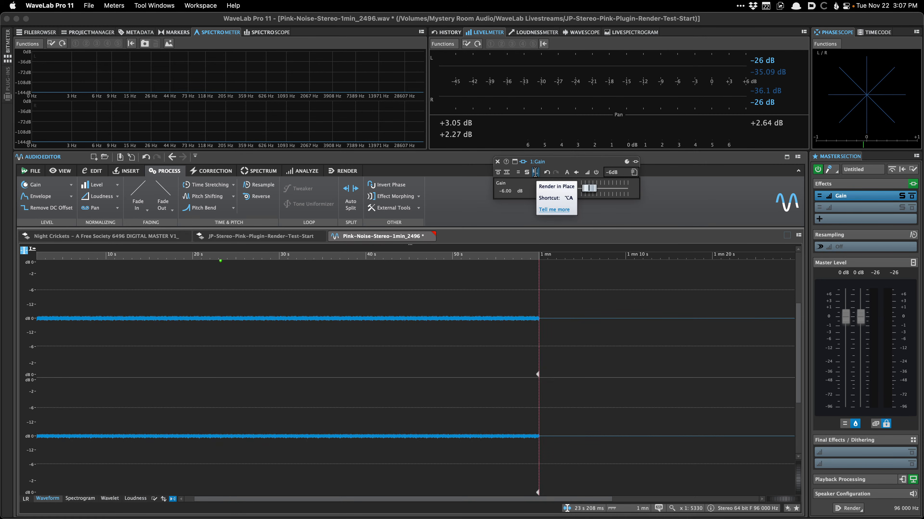
pyautogui.press('super+z')
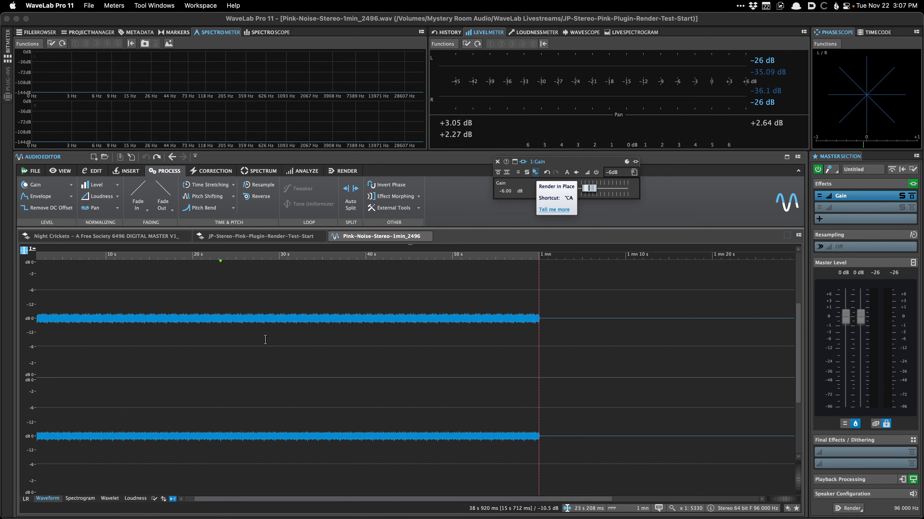
# Render the Gain plug-in in place on a selected range of about 12.7 s, undo that rendering, and clear the selection.
pyautogui.moveTo(175, 320); pyautogui.dragTo(285, 320)
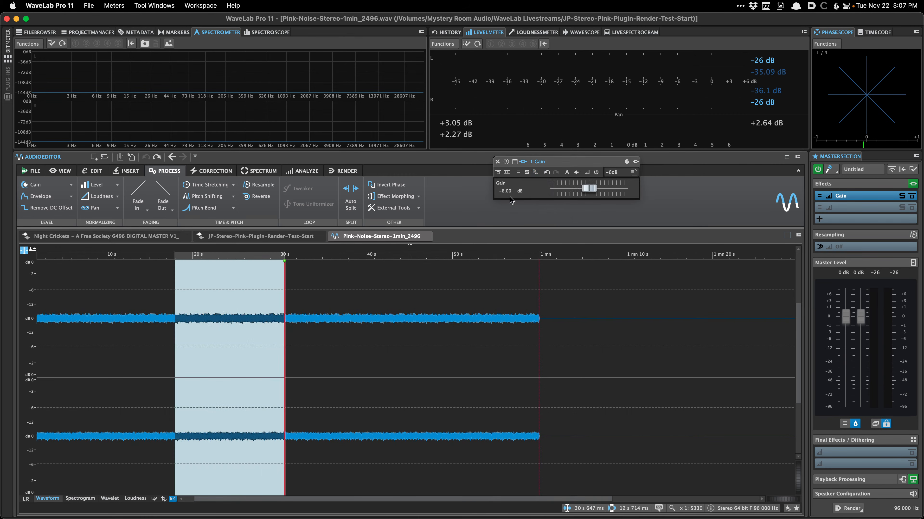
pyautogui.click(534, 174)
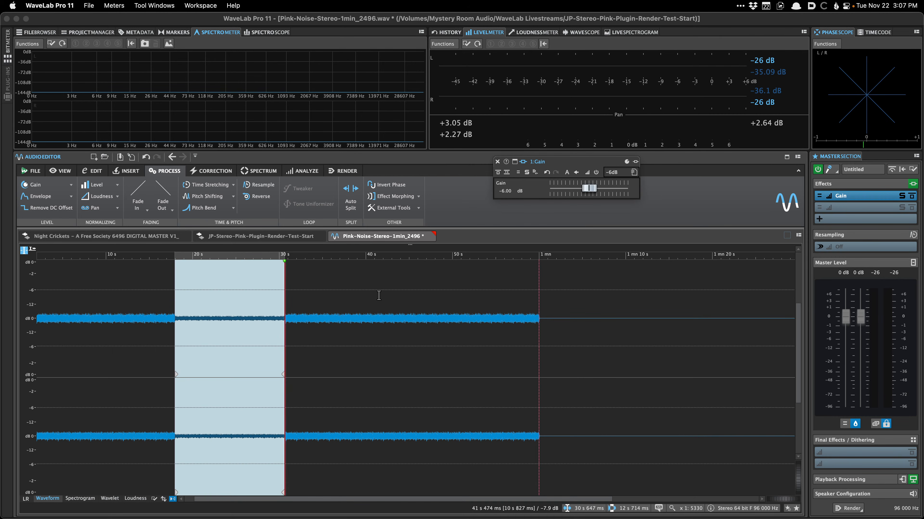
pyautogui.press('super+z')
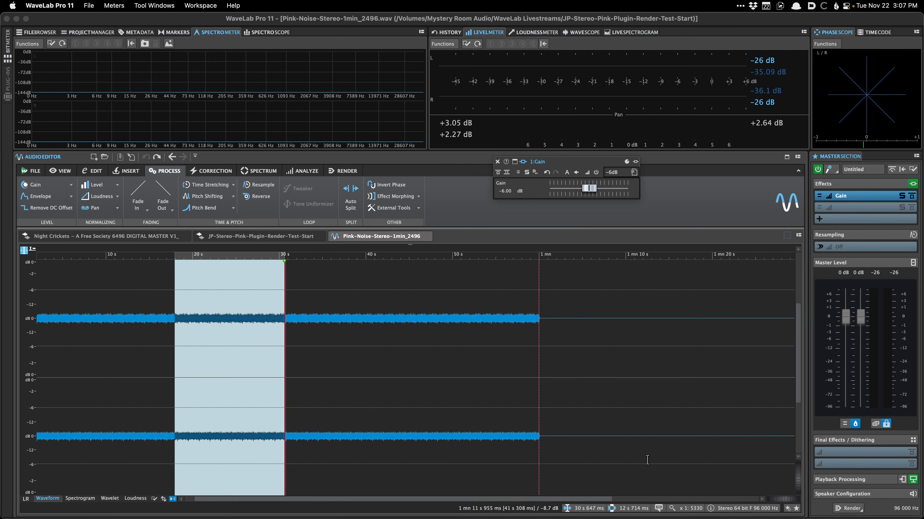
pyautogui.click(273, 360)
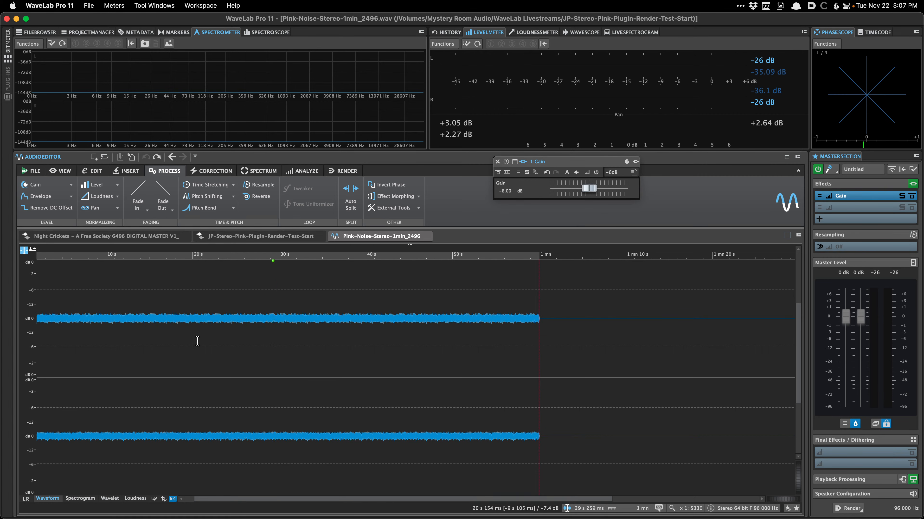
pyautogui.moveTo(203, 341); pyautogui.dragTo(320, 342)
pyautogui.click(292, 341)
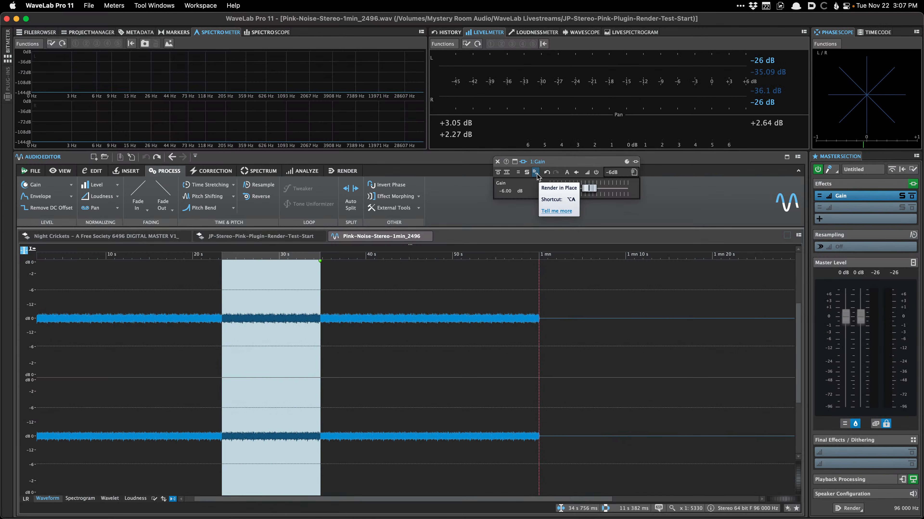
pyautogui.click(183, 337)
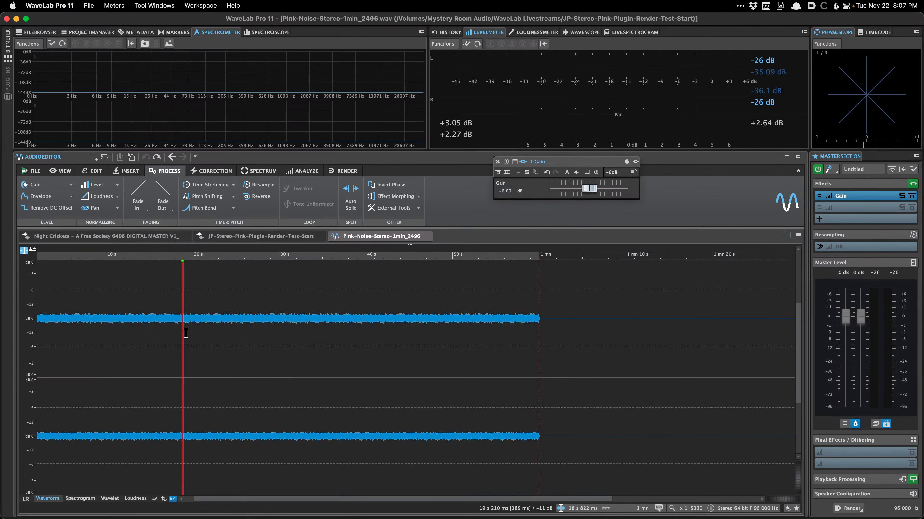
pyautogui.click(178, 344)
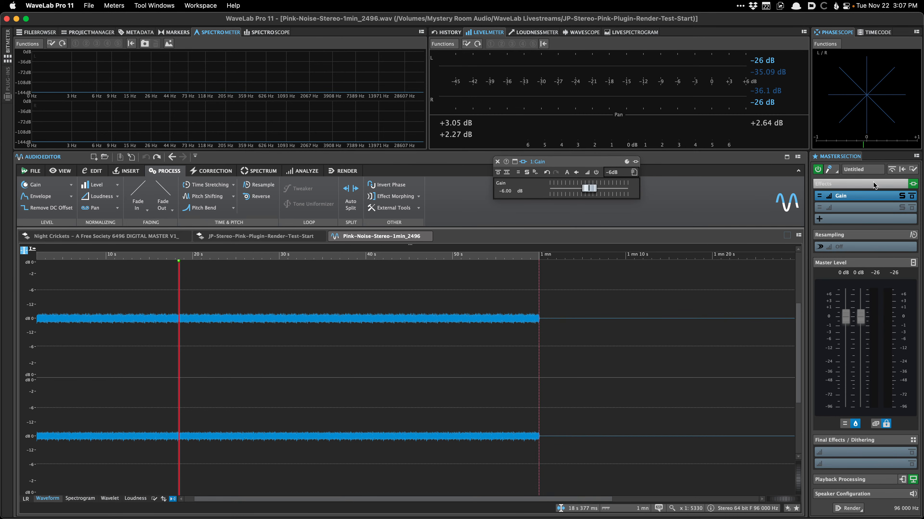
# Insert Steinberg's MasterRig in the second effect slot of the Master Section, add a Limiter module to it, and close its window.
pyautogui.click(857, 208)
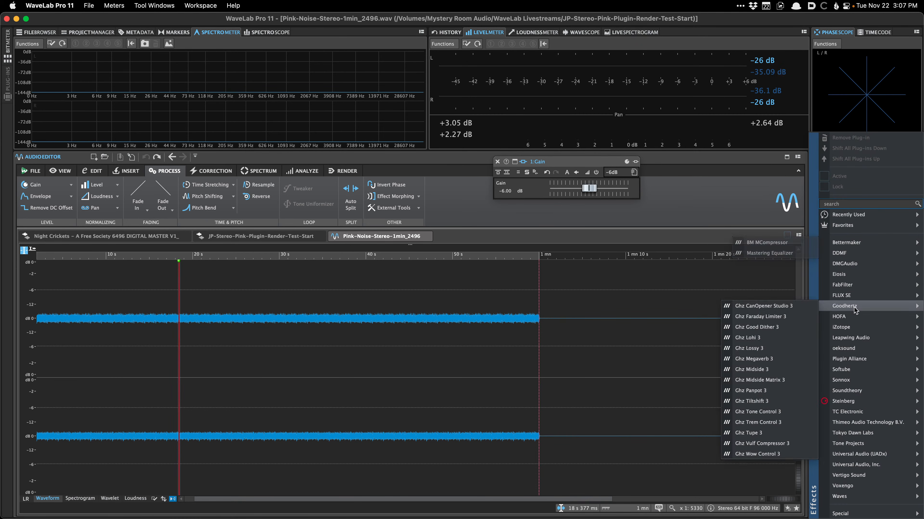
pyautogui.moveTo(833, 403)
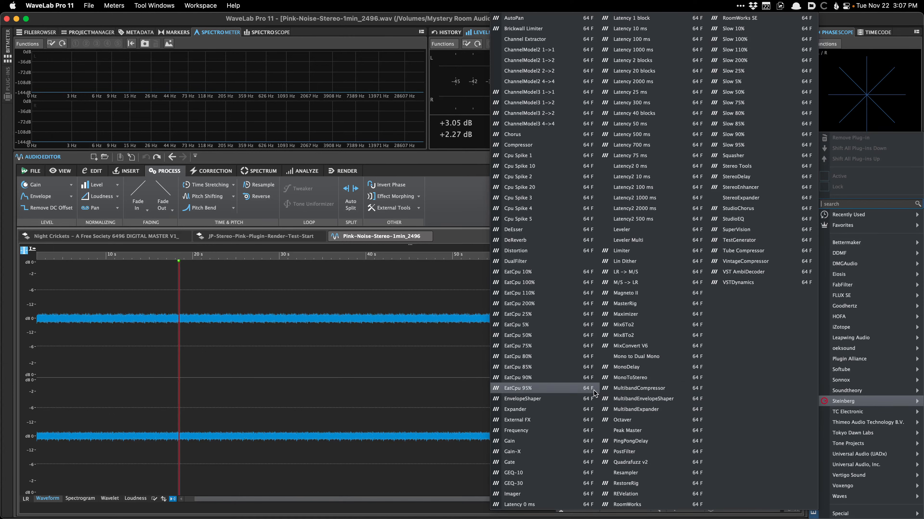
pyautogui.click(659, 316)
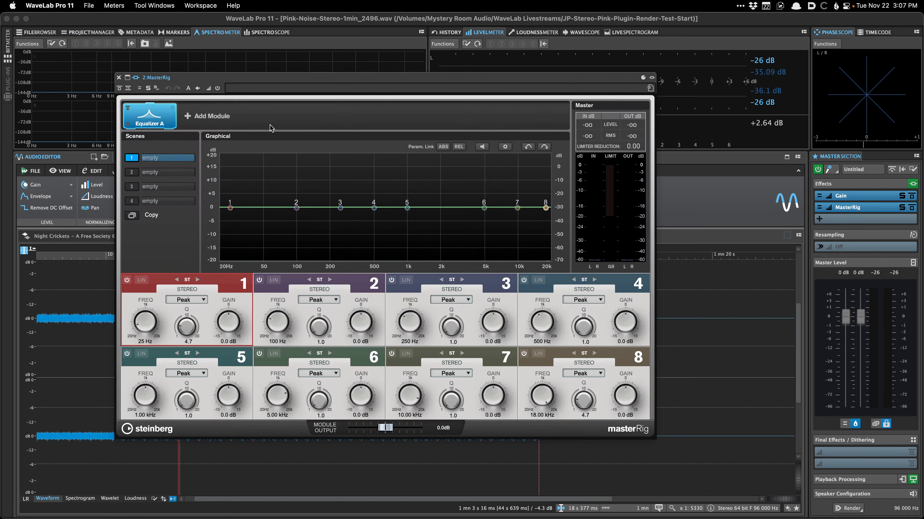
pyautogui.click(202, 117)
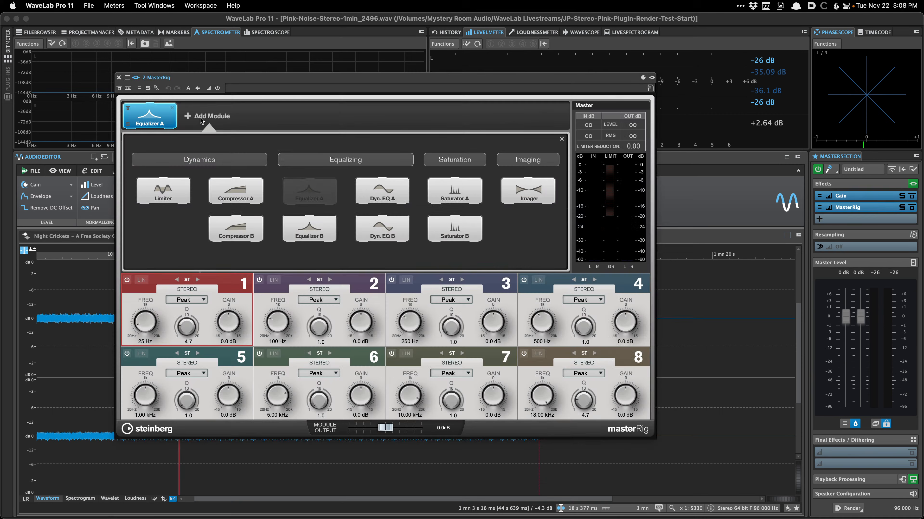
pyautogui.click(183, 193)
pyautogui.click(128, 78)
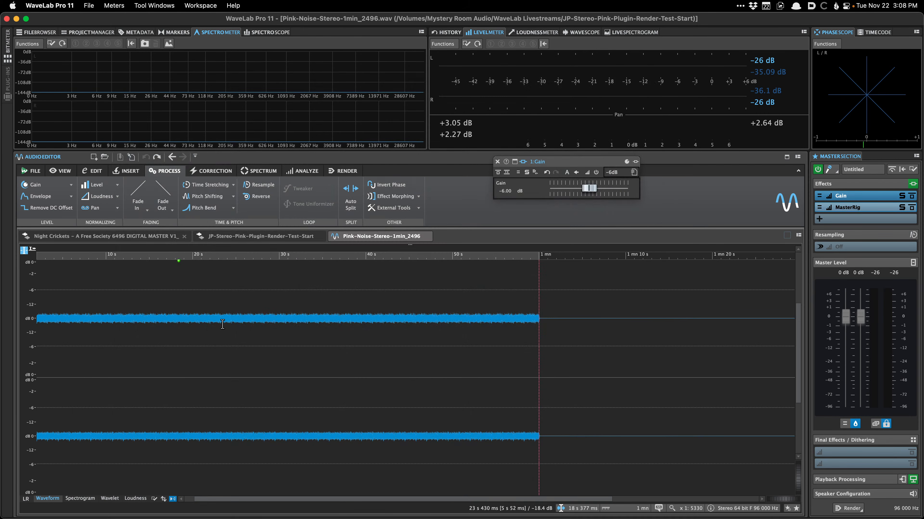
# Close the Gain plug-in window and bring up the render settings above the pink-noise waveform.
pyautogui.click(408, 345)
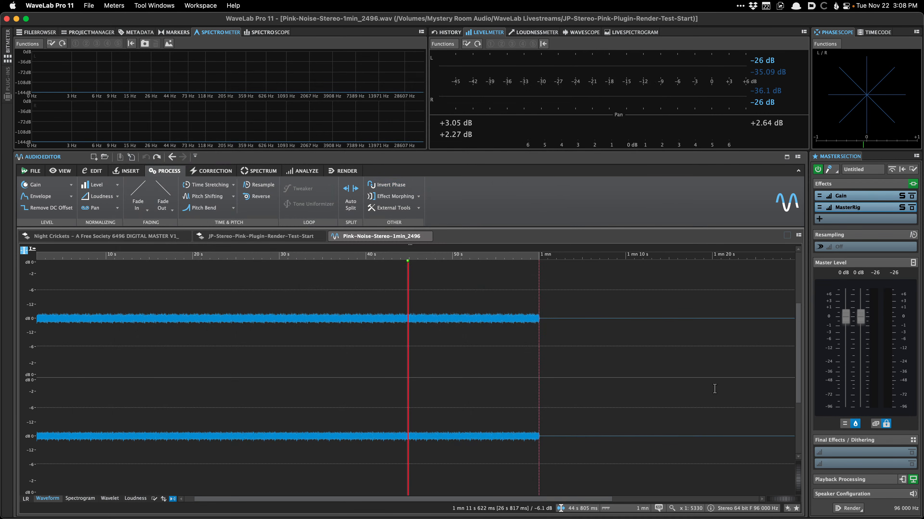
pyautogui.click(497, 161)
pyautogui.click(850, 509)
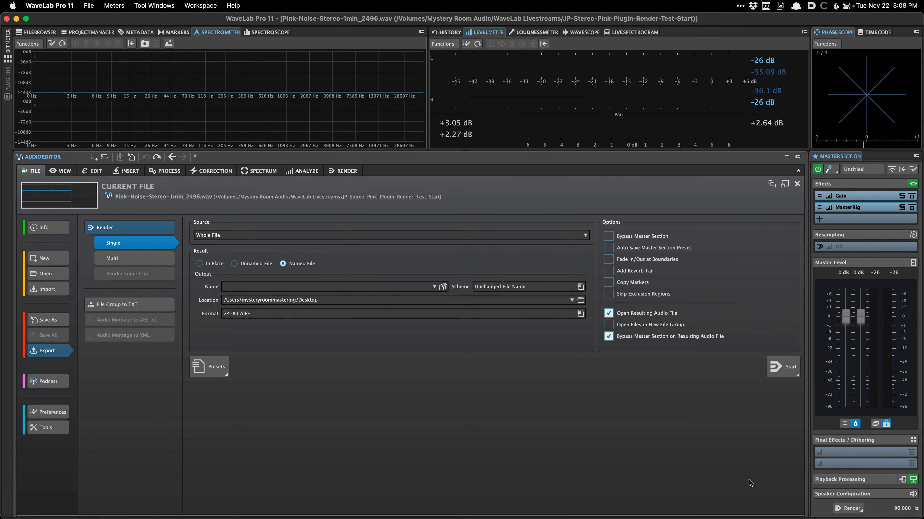
pyautogui.click(70, 204)
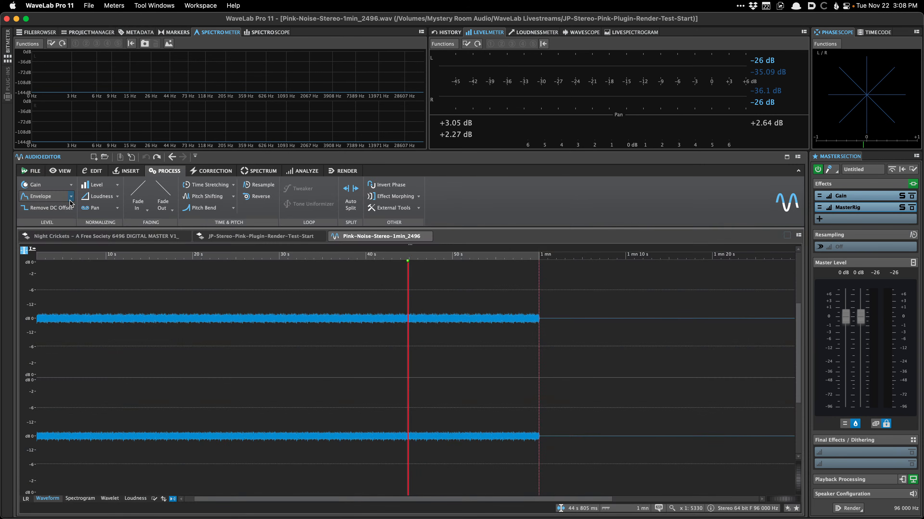
pyautogui.click(351, 171)
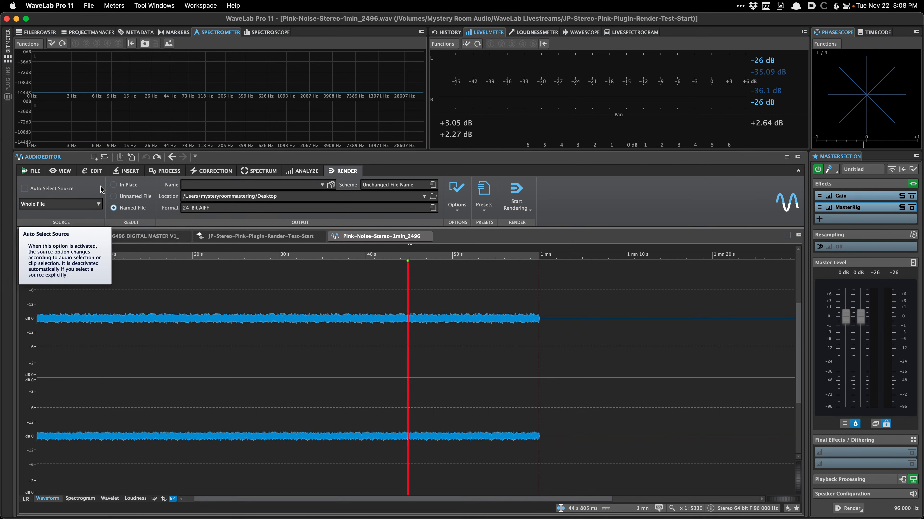
# Add generic markers to the pink noise at about 44.8 s and 16.9 s.
pyautogui.click(66, 207)
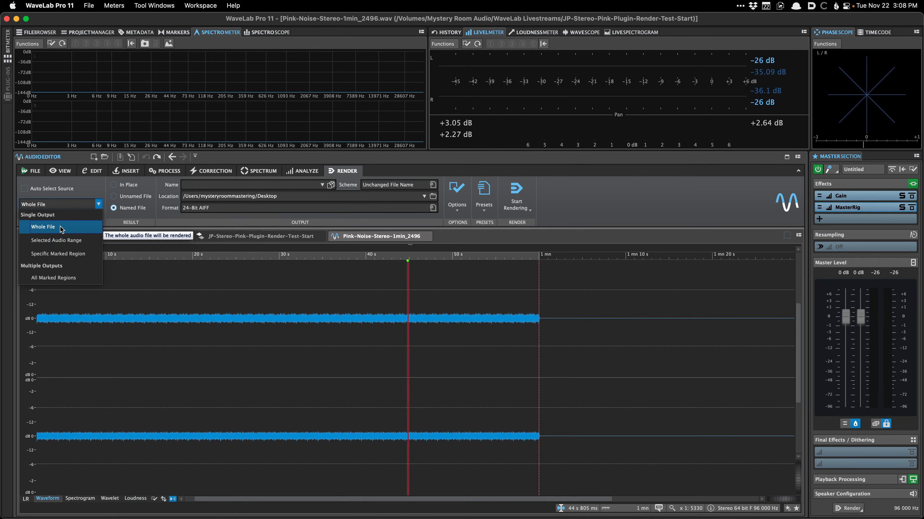
pyautogui.click(119, 321)
pyautogui.press('m')
pyautogui.click(166, 320)
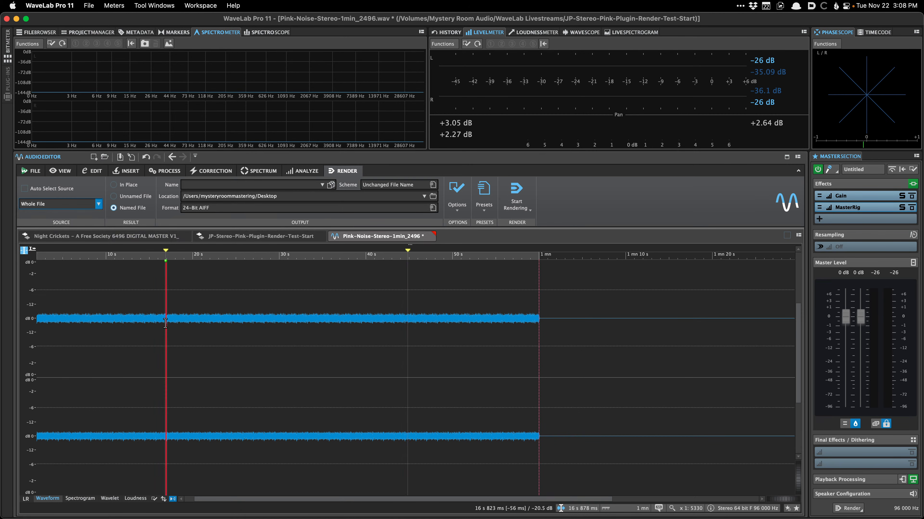
pyautogui.press('m')
# Set the render source to Specific Marked Region.
pyautogui.click(65, 204)
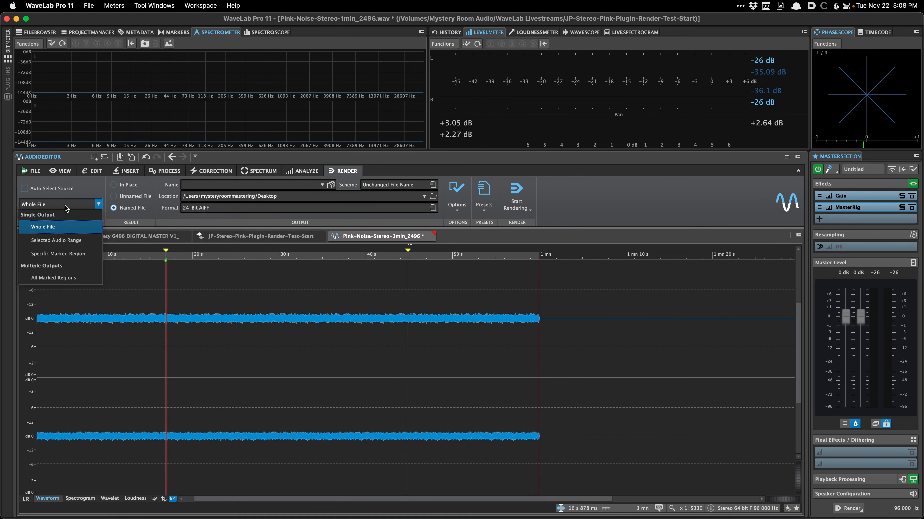
pyautogui.click(76, 278)
pyautogui.click(76, 198)
pyautogui.click(73, 246)
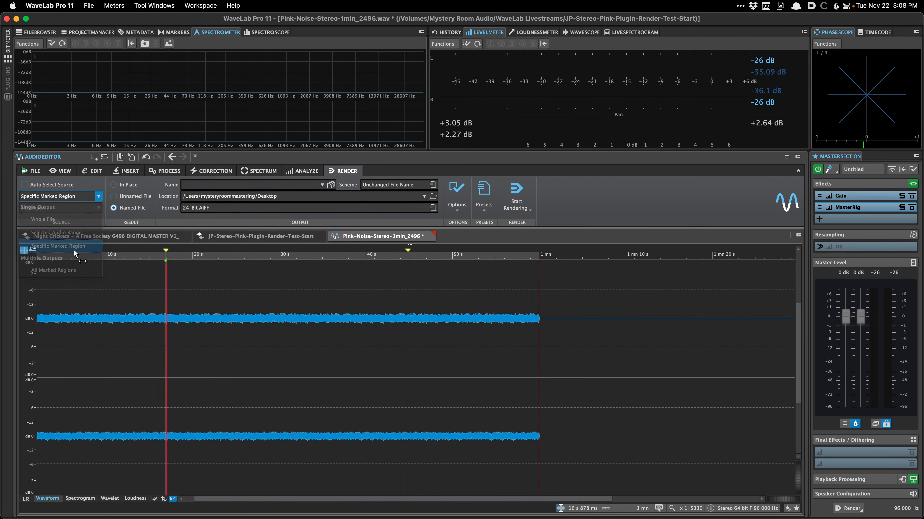
# Delete both markers from the pink noise and set the render source to Whole File.
pyautogui.rightClick(165, 251)
pyautogui.click(184, 265)
pyautogui.rightClick(407, 254)
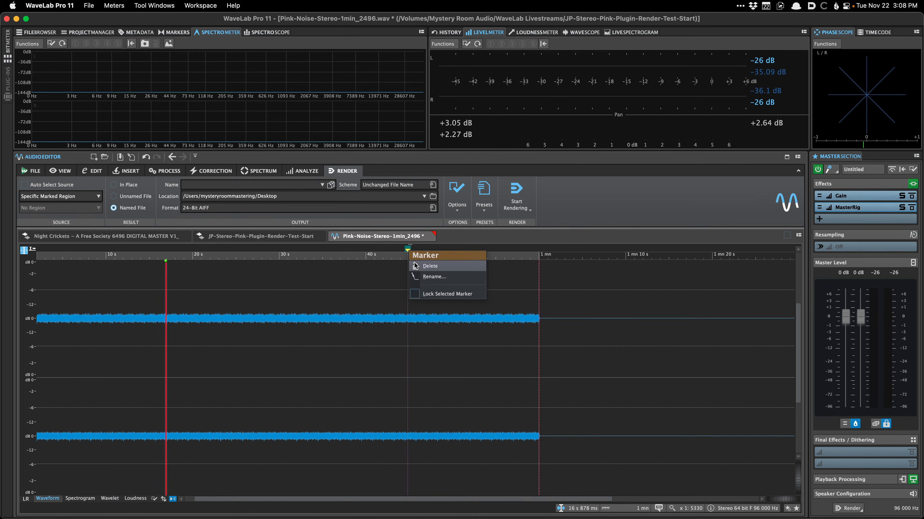
pyautogui.click(424, 264)
pyautogui.click(49, 198)
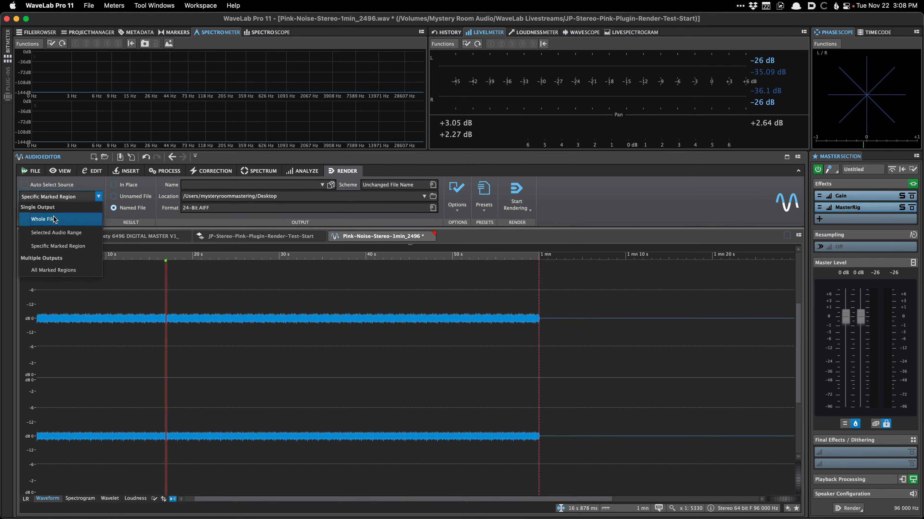
pyautogui.click(42, 219)
# Undo the marker edits in the pink-noise file and place the edit cursor at about 36.9 s.
pyautogui.click(199, 337)
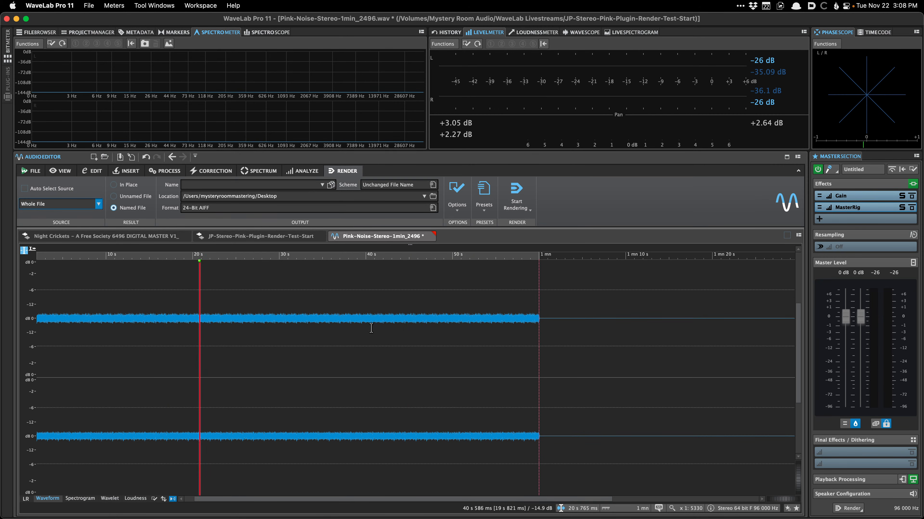
pyautogui.press('super+z')
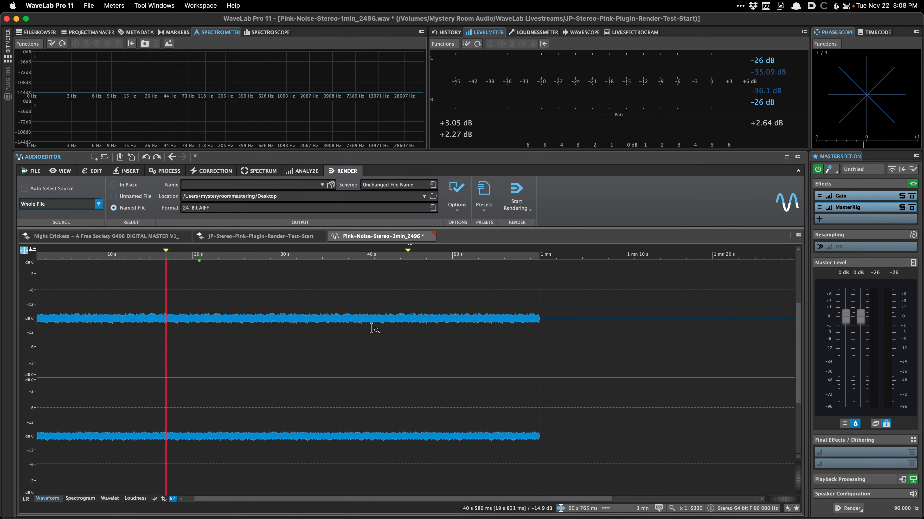
pyautogui.press('super+z')
pyautogui.click(340, 327)
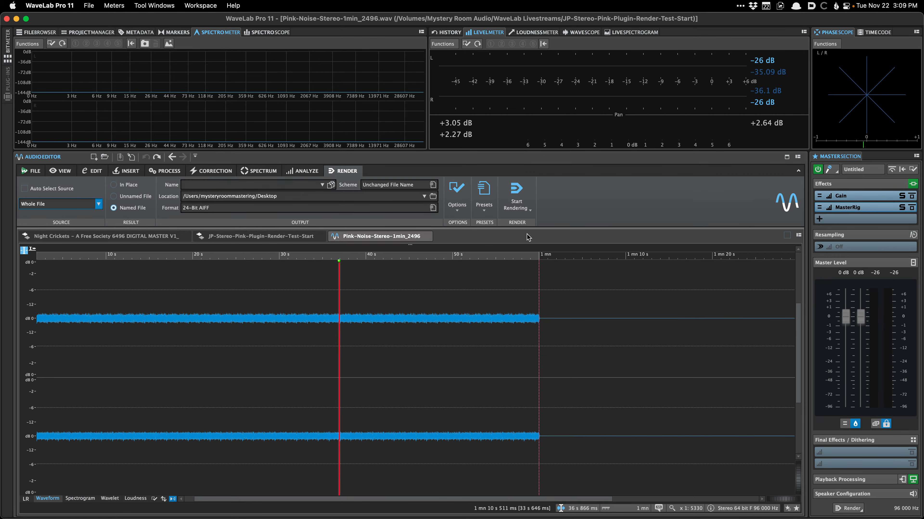
# Examine the available render options for the pink-noise file.
pyautogui.click(477, 194)
pyautogui.click(460, 196)
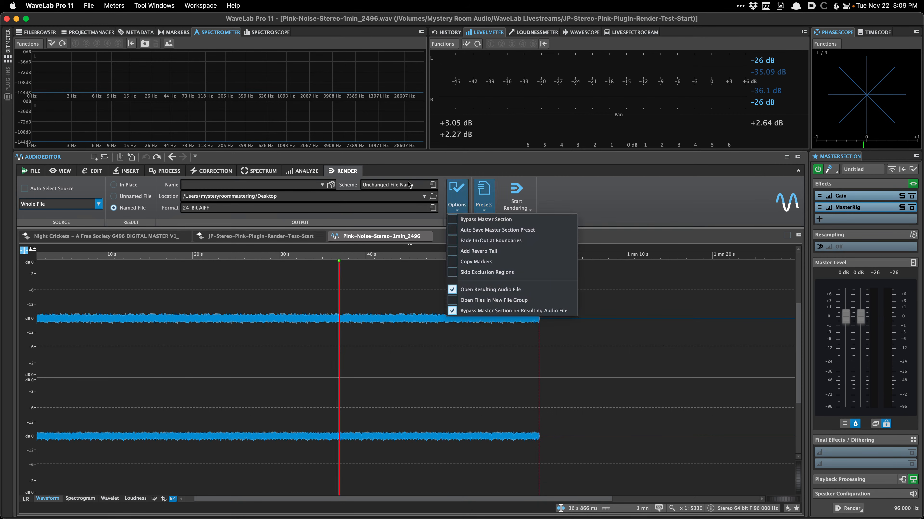
pyautogui.click(418, 170)
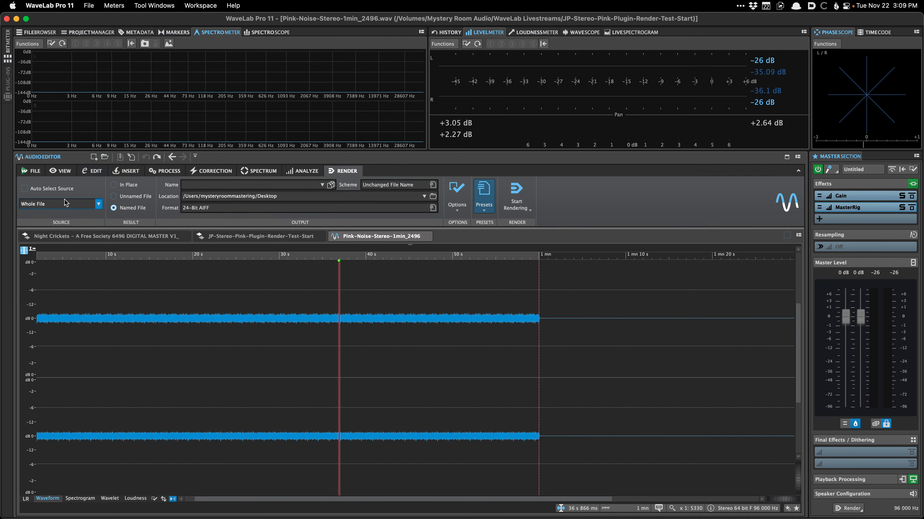
# Name the rendered output file TEST_V1 and set its format to the 24-Bit WAV preset.
pyautogui.click(251, 184)
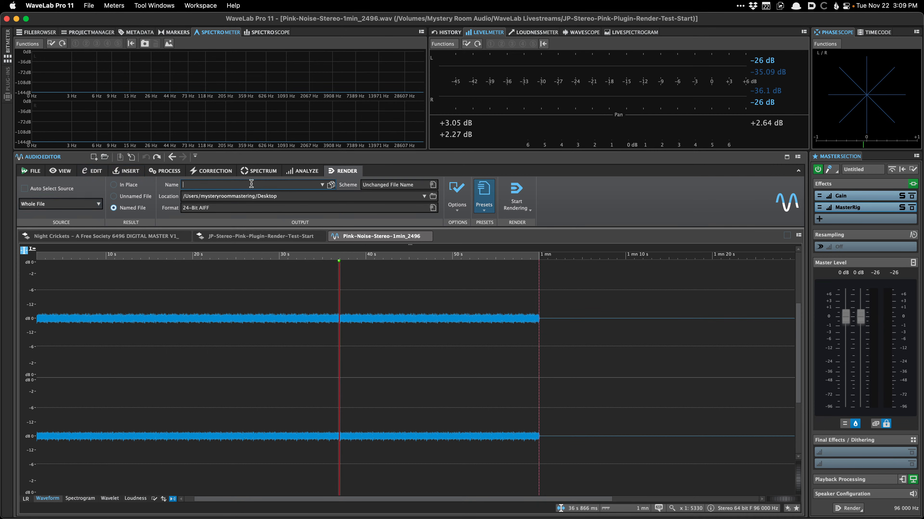
pyautogui.write('TES')
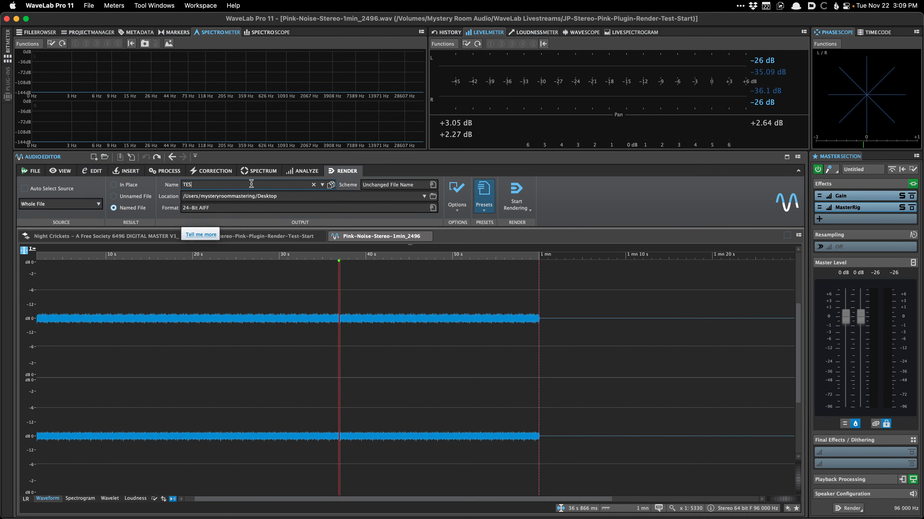
pyautogui.write('T_V1')
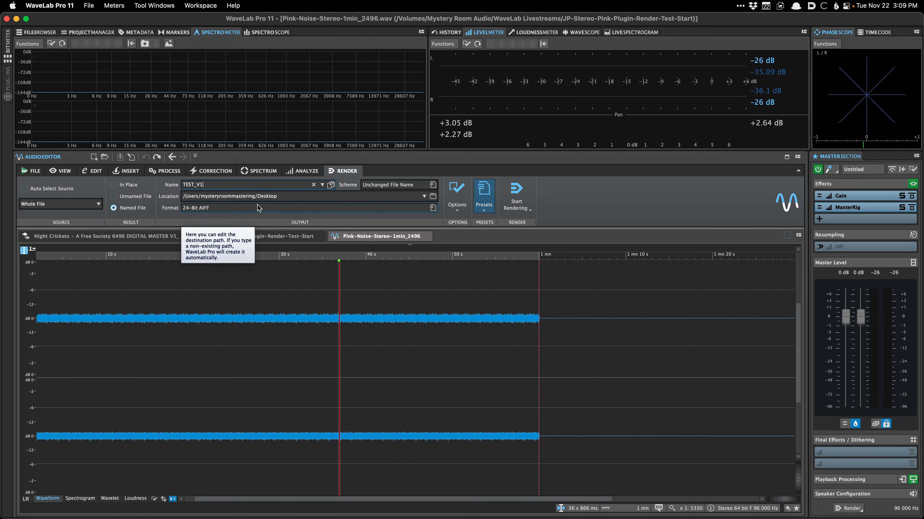
pyautogui.click(433, 208)
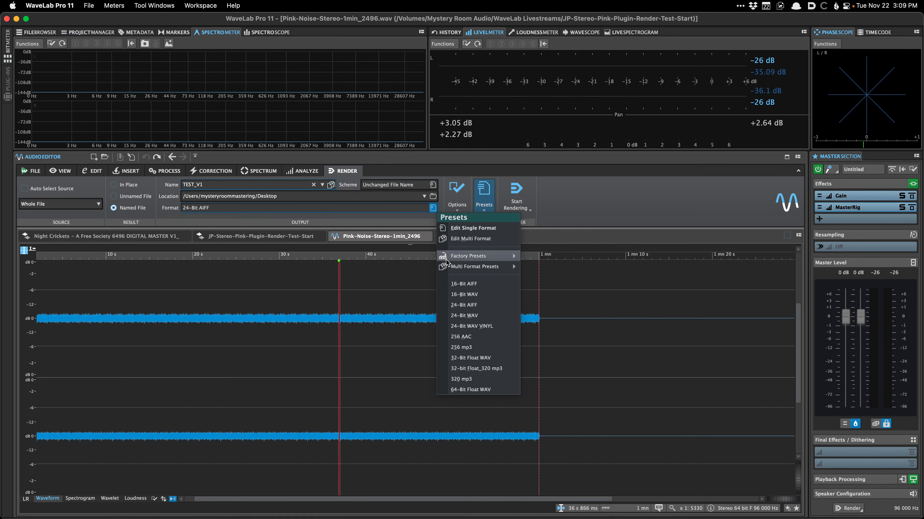
pyautogui.click(483, 314)
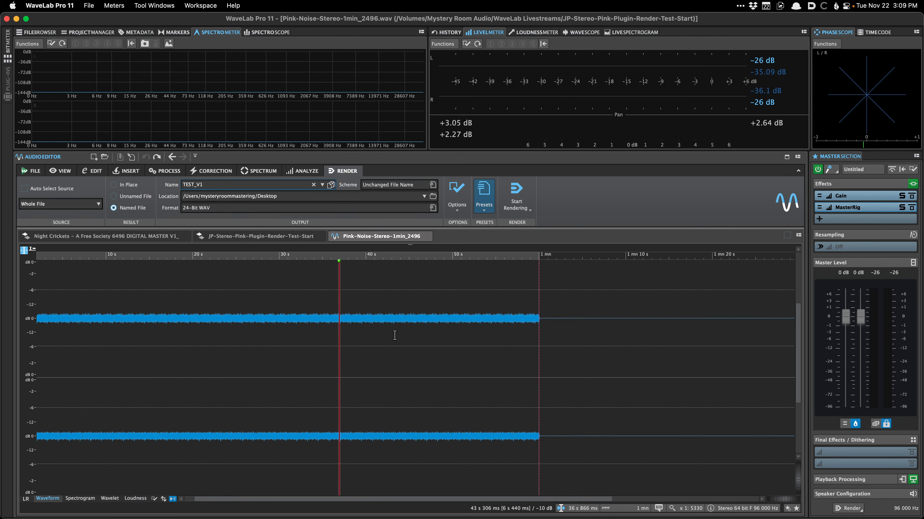
# Play the pink noise from about 15 s, check its bit depth on the Bit Meter, and close the meter.
pyautogui.click(151, 322)
pyautogui.press('space')
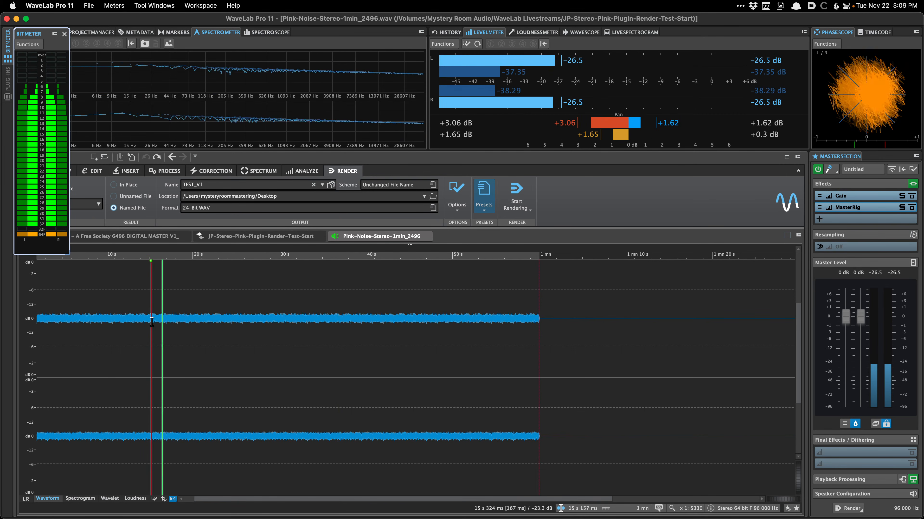
pyautogui.hscroll(5, 160, 321)
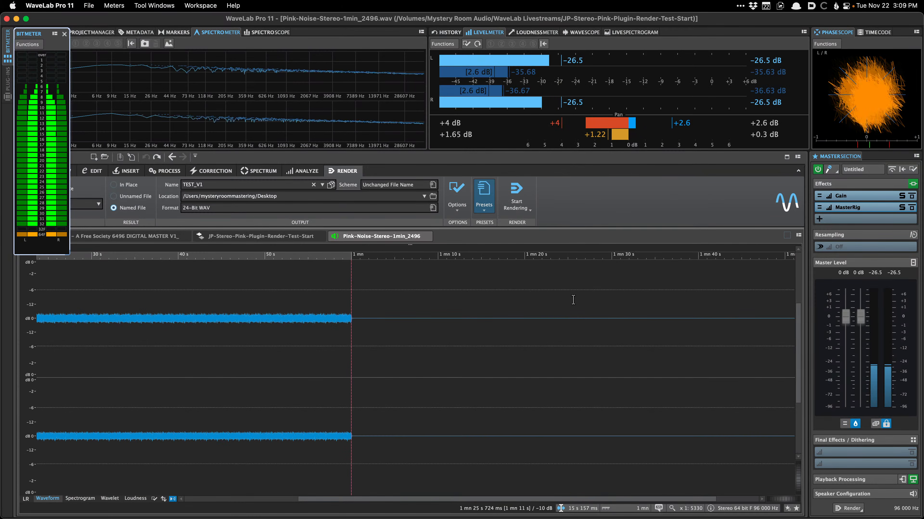
pyautogui.press('space')
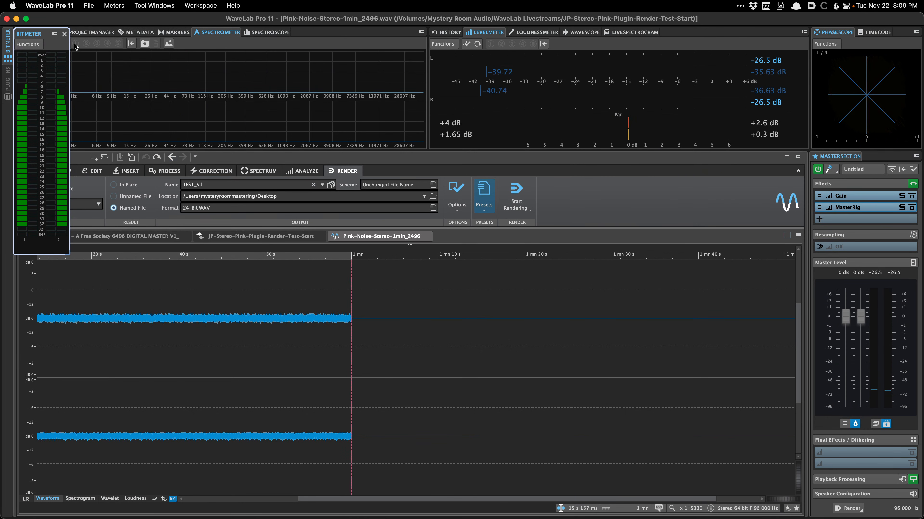
pyautogui.click(65, 34)
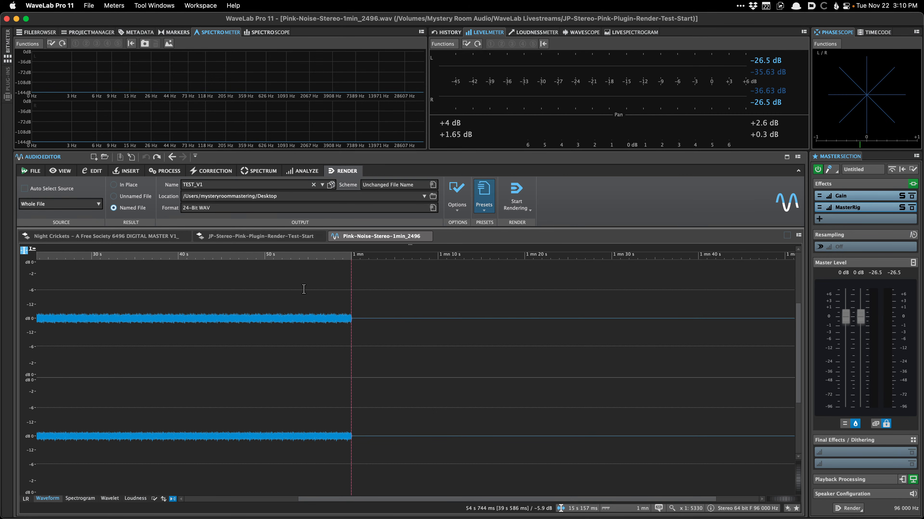
# Add Steinberg's Lin Dither as the third effect in the Master Section, after MasterRig.
pyautogui.hscroll(1, 300, 288)
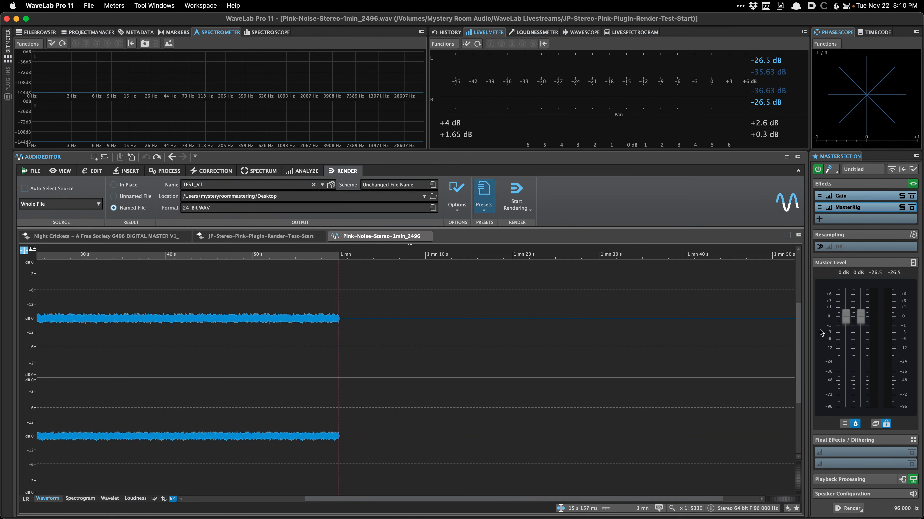
pyautogui.click(838, 219)
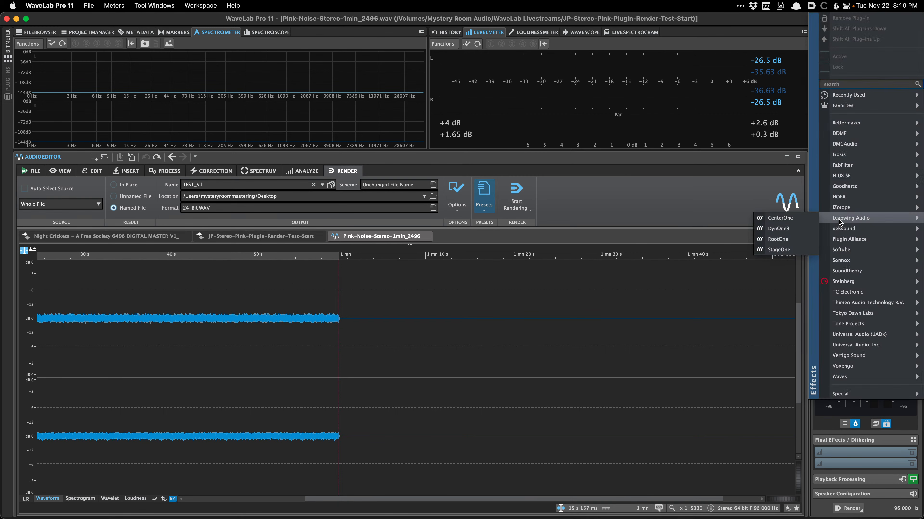
pyautogui.click(790, 203)
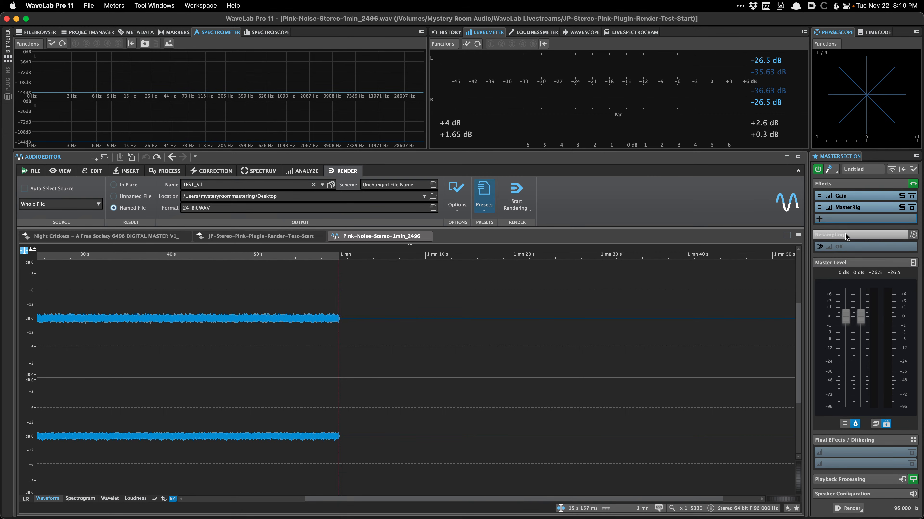
pyautogui.click(847, 220)
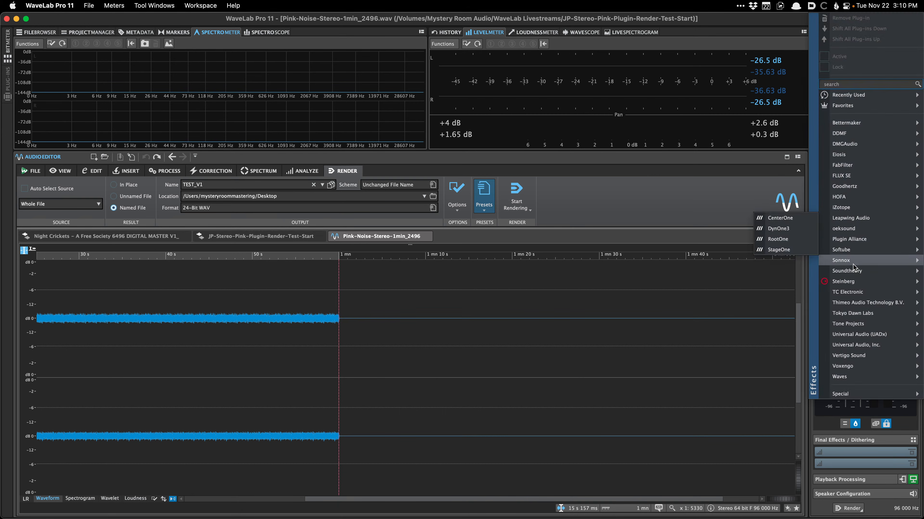
pyautogui.moveTo(853, 282)
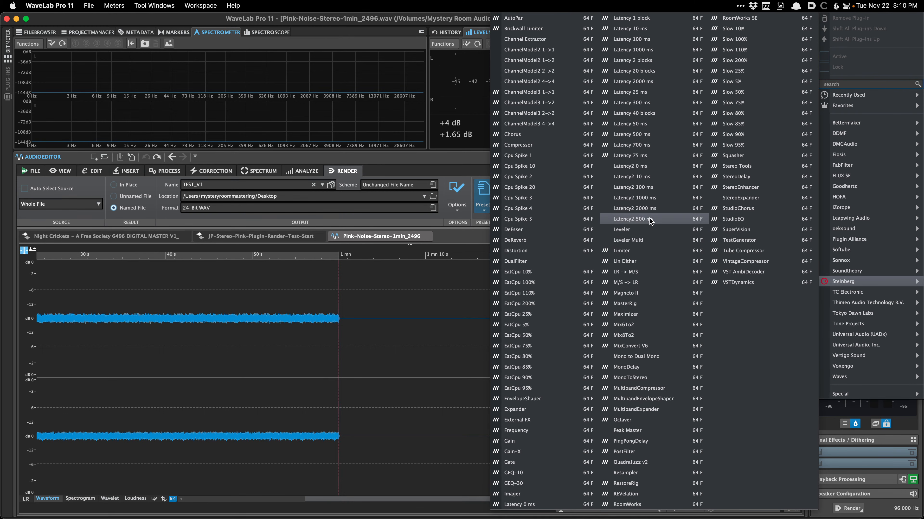
pyautogui.click(653, 261)
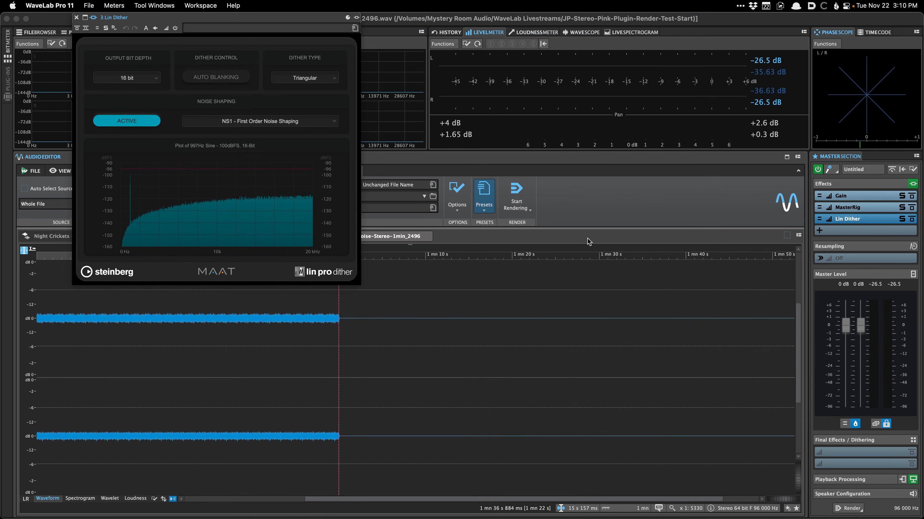
# Set Lin Dither's output bit depth to 24 bit, enable Auto Blanking, and move its window clear of the render settings.
pyautogui.click(203, 31)
pyautogui.click(150, 102)
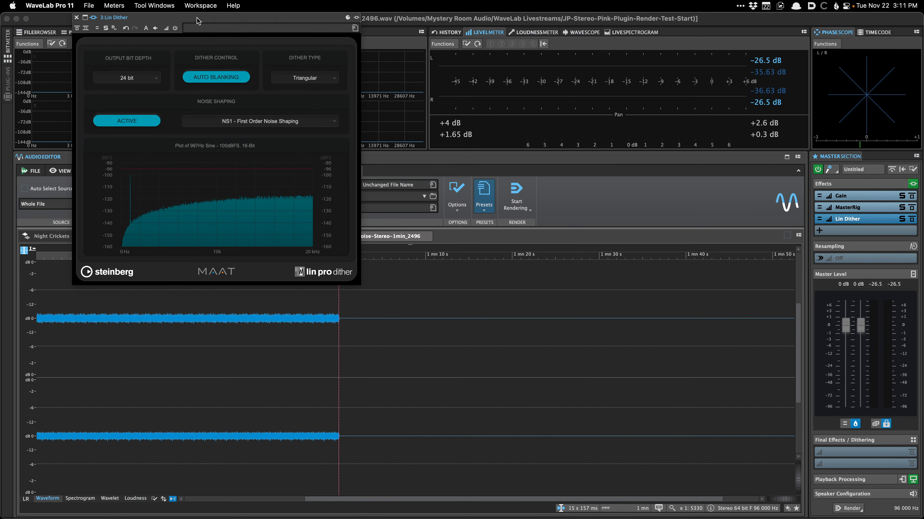
pyautogui.moveTo(198, 21); pyautogui.dragTo(329, 80)
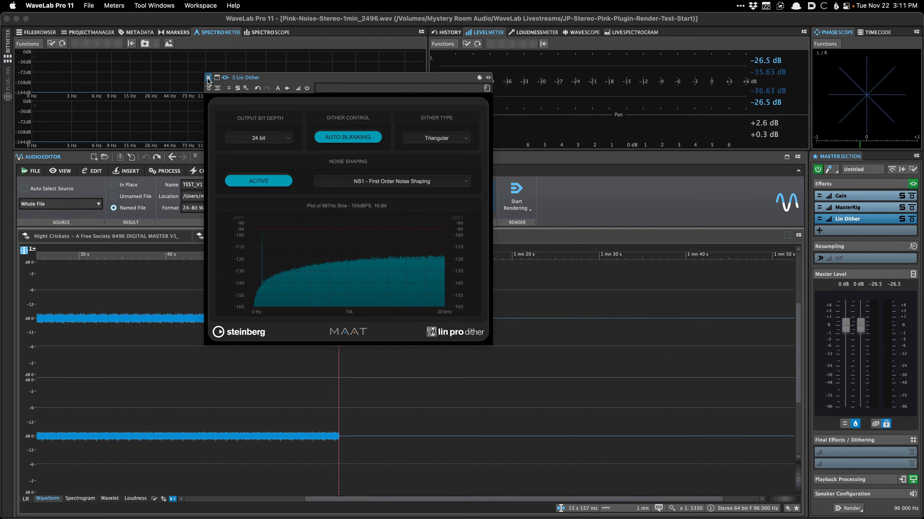
# Play the pink noise from about 30 s, compare its bit depth with Lin Dither bypassed and active, and close the plug-in window.
pyautogui.click(83, 257)
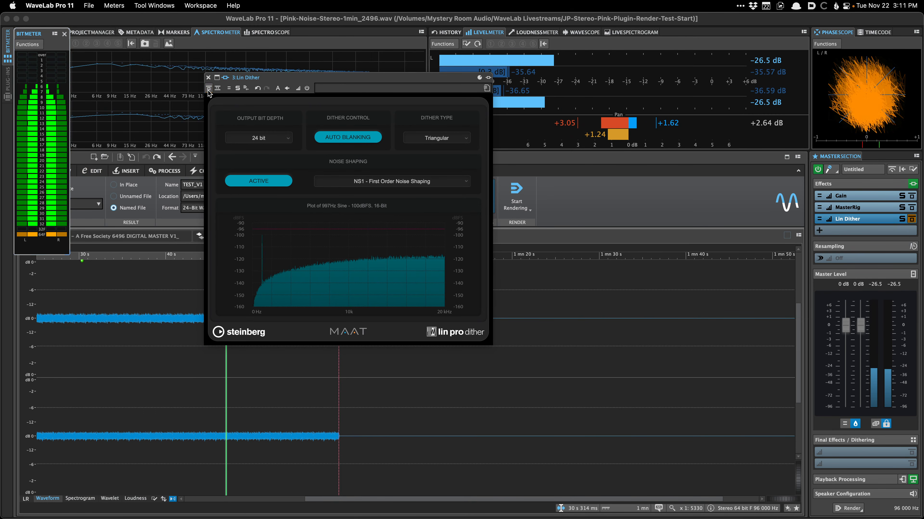
pyautogui.click(87, 349)
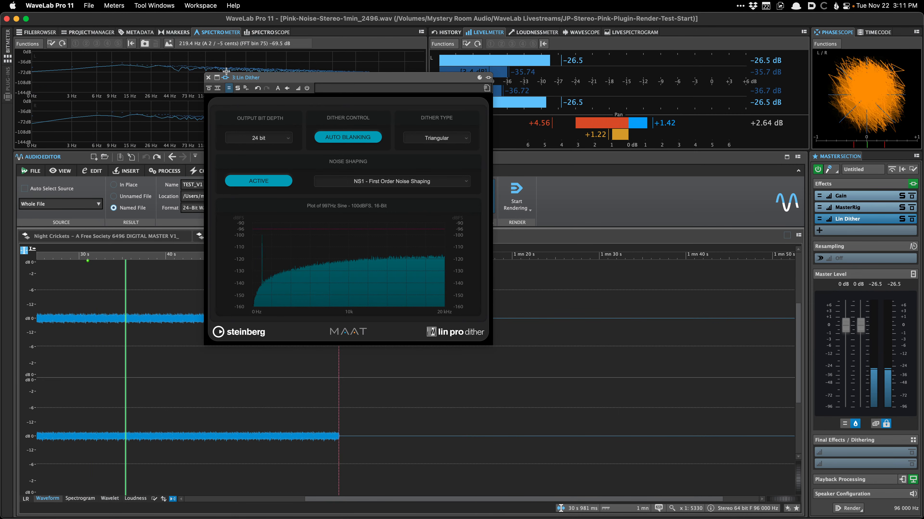
pyautogui.click(209, 77)
pyautogui.press('space')
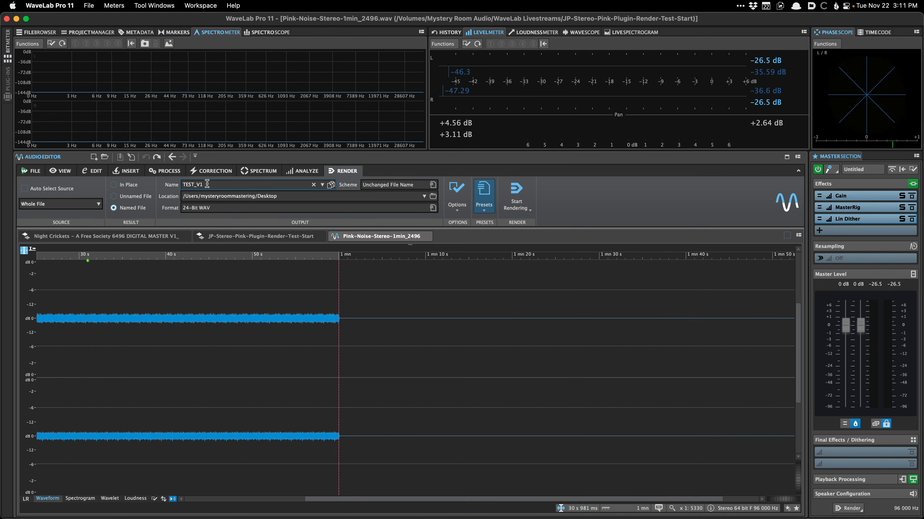
# Examine the output naming scheme presets and the multiple file format settings, leaving both unchanged.
pyautogui.click(407, 184)
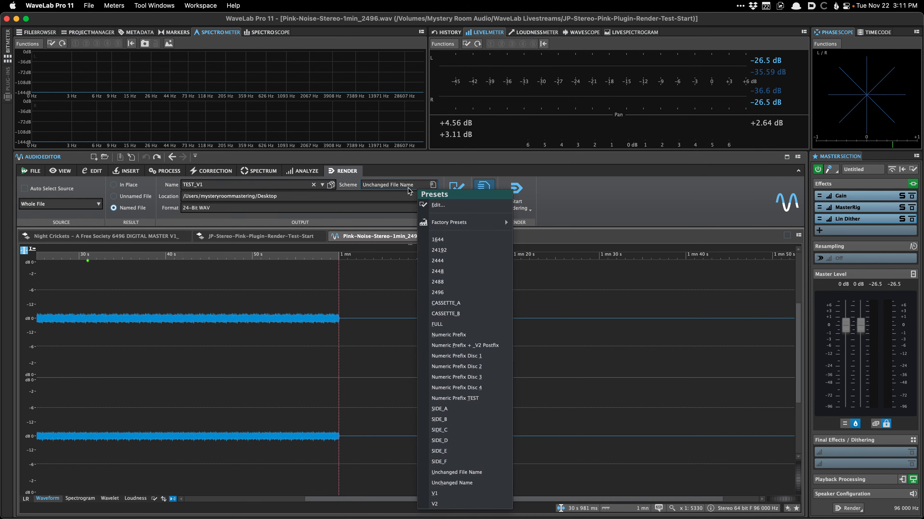
pyautogui.click(562, 207)
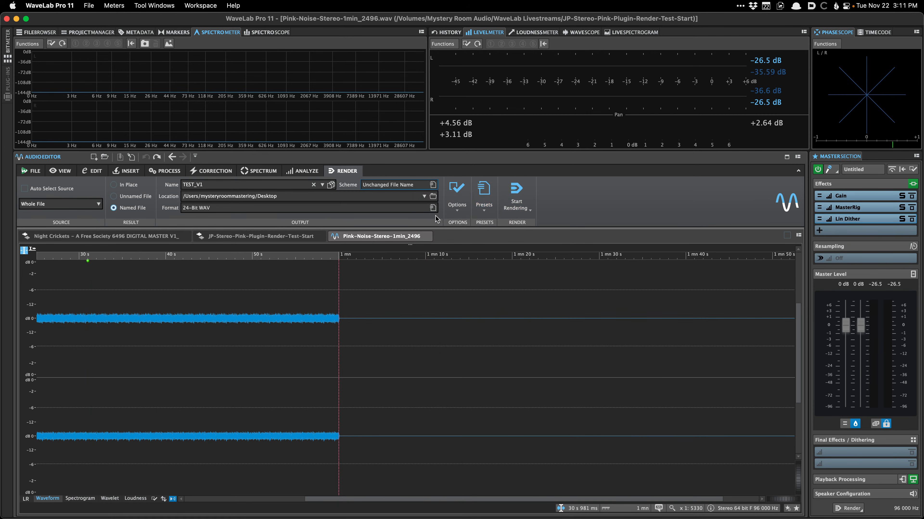
pyautogui.click(433, 208)
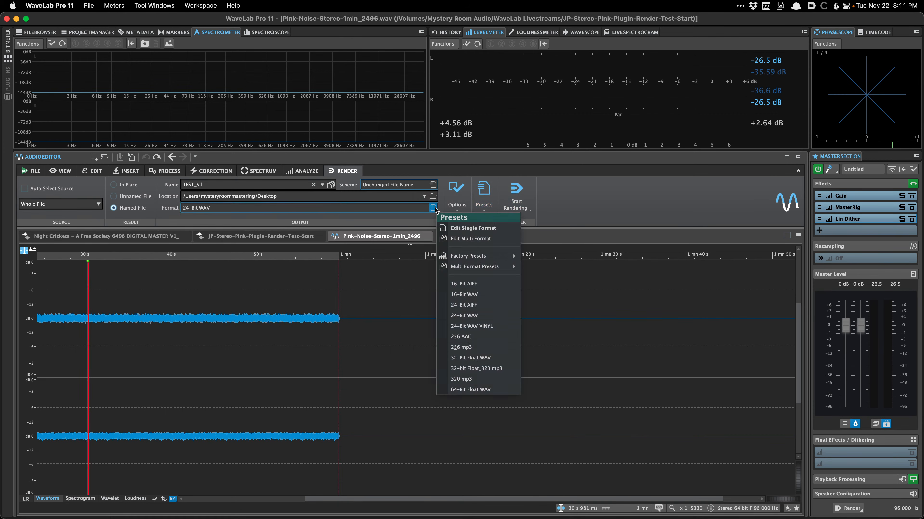
pyautogui.click(454, 237)
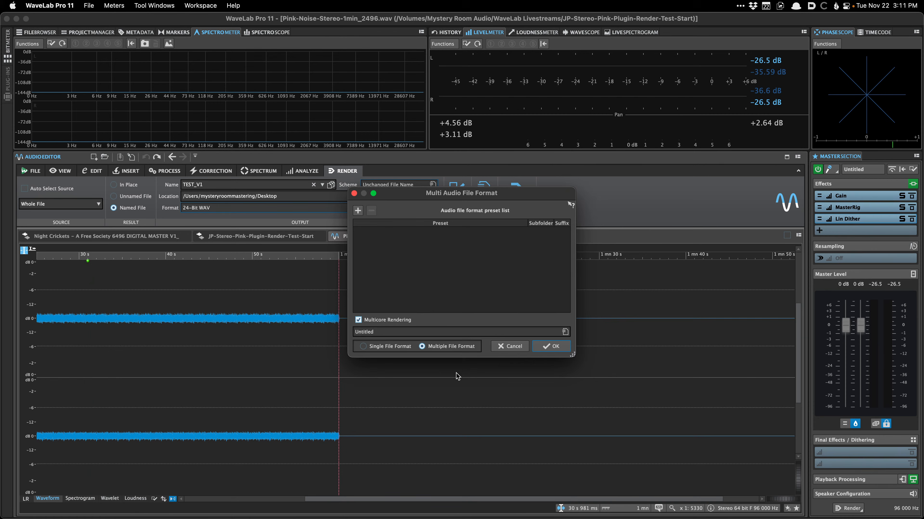
pyautogui.click(510, 347)
# Examine the single file format settings with Ogg Vorbis as the type, view the channel choices, and discard the changes.
pyautogui.click(432, 208)
pyautogui.click(451, 228)
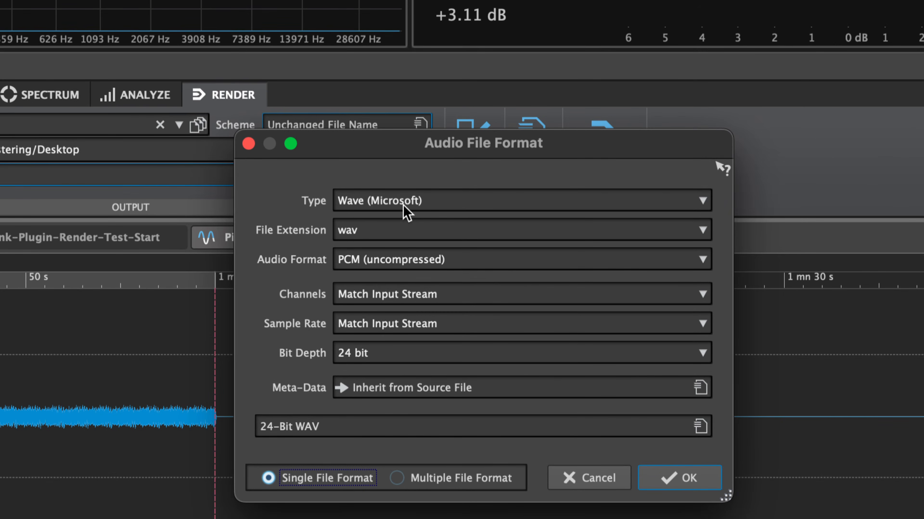
pyautogui.scroll(5, 403, 206)
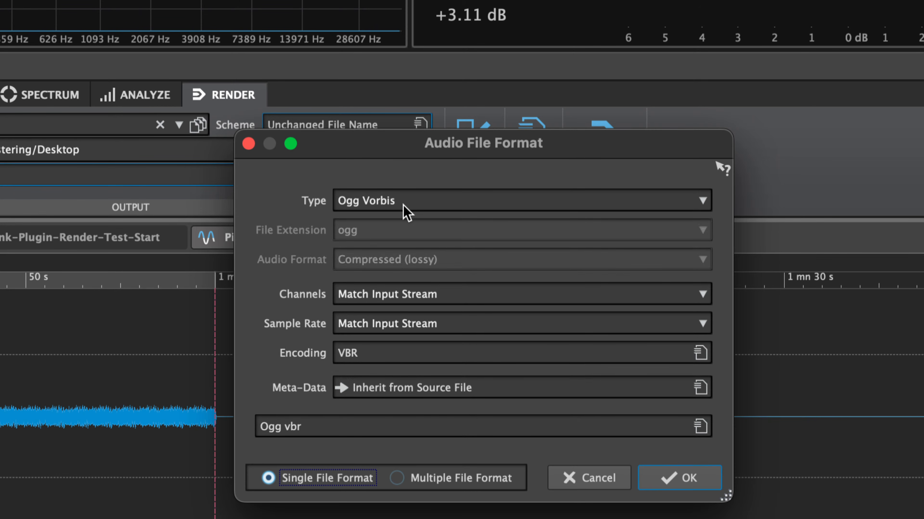
pyautogui.click(383, 297)
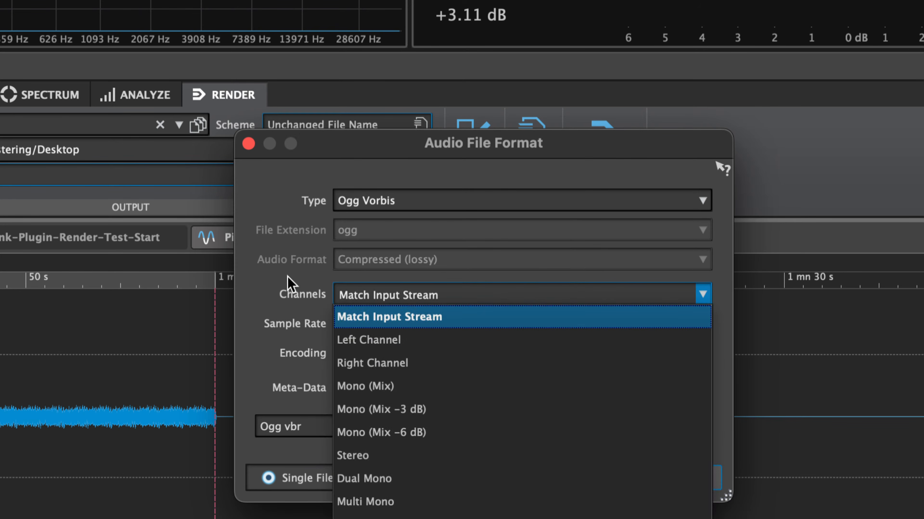
pyautogui.click(289, 285)
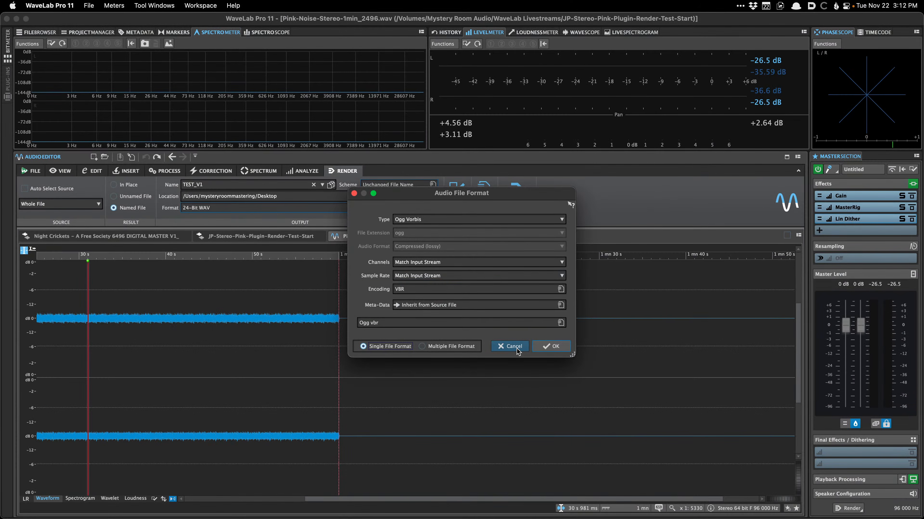
pyautogui.click(514, 348)
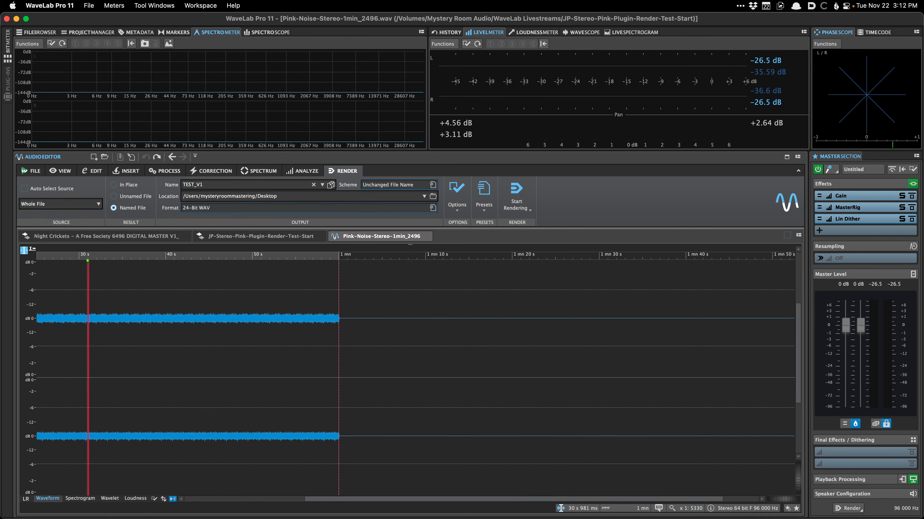
# Place the edit cursor at about 44.5 s and review the rendering options, including Bypass Master Section on Resulting Audio File.
pyautogui.press('super+Tab')
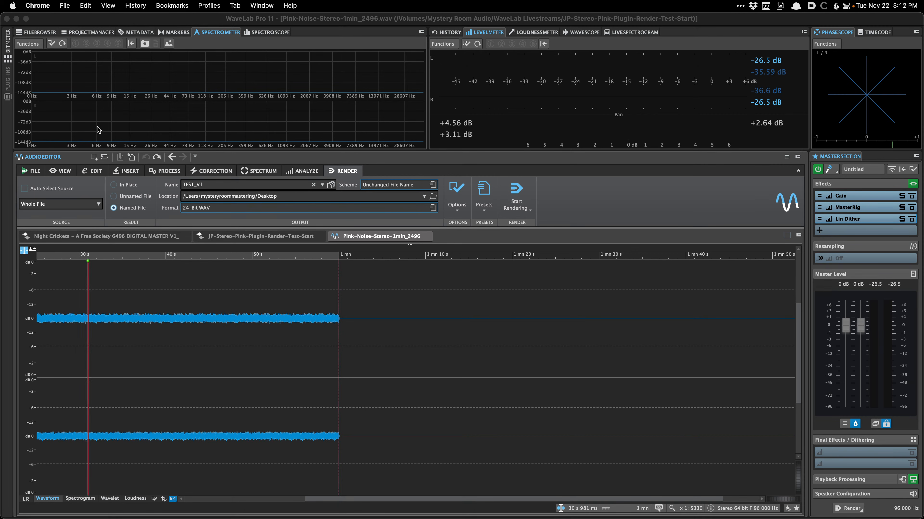
pyautogui.click(204, 335)
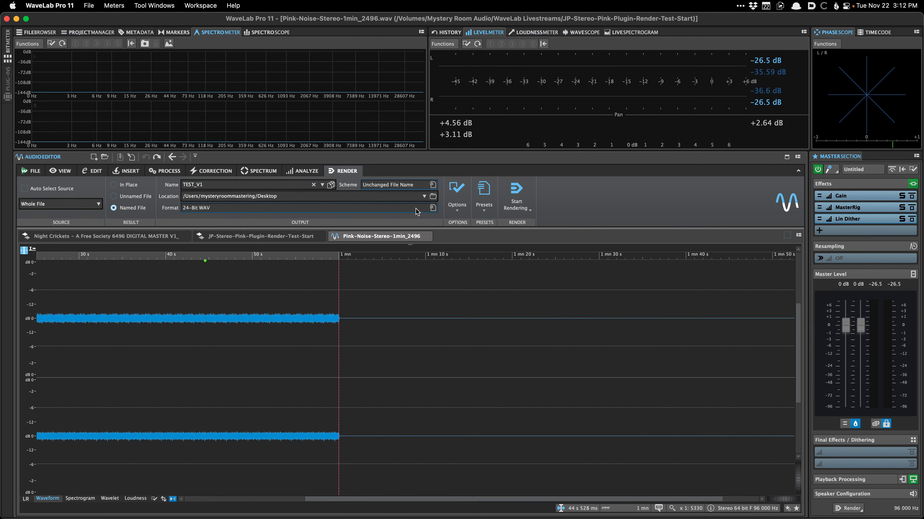
pyautogui.click(451, 197)
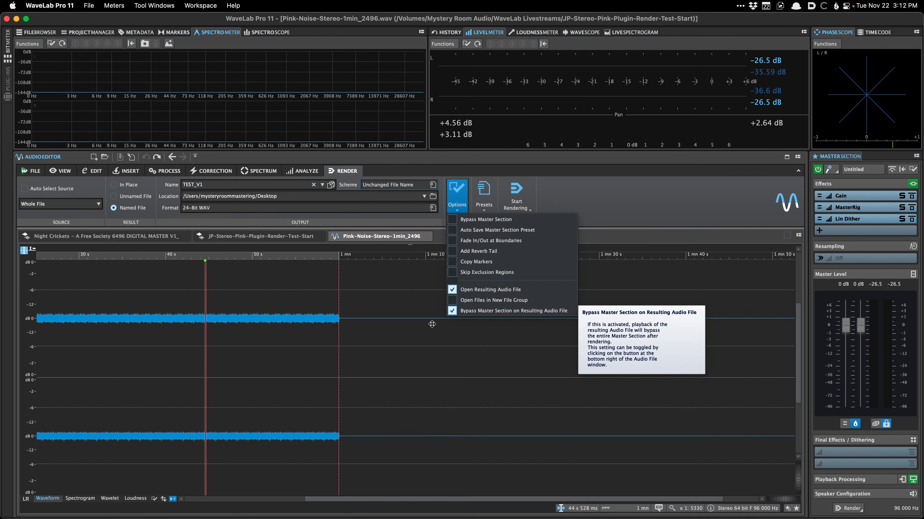
pyautogui.click(264, 310)
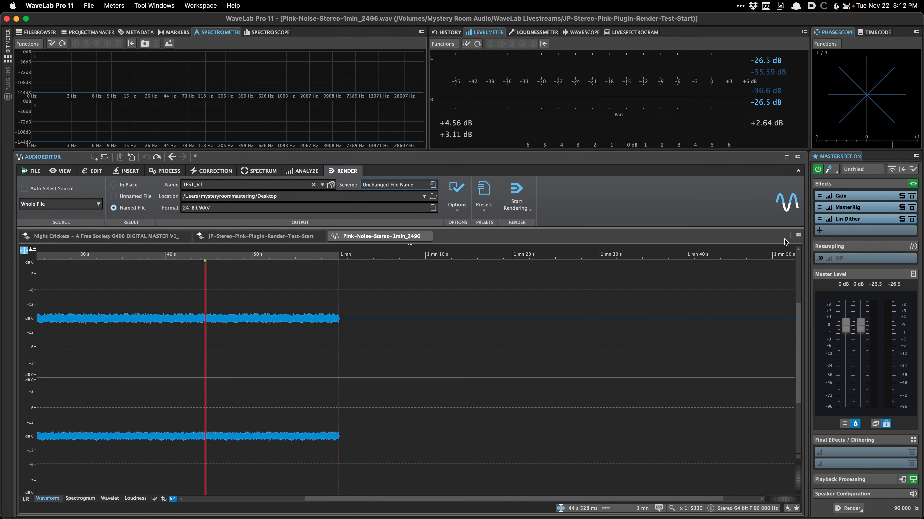
# Open the MasterRig effect, play the pink noise from about 44.5 s, and move the plug-in window clear of the render settings.
pyautogui.click(854, 207)
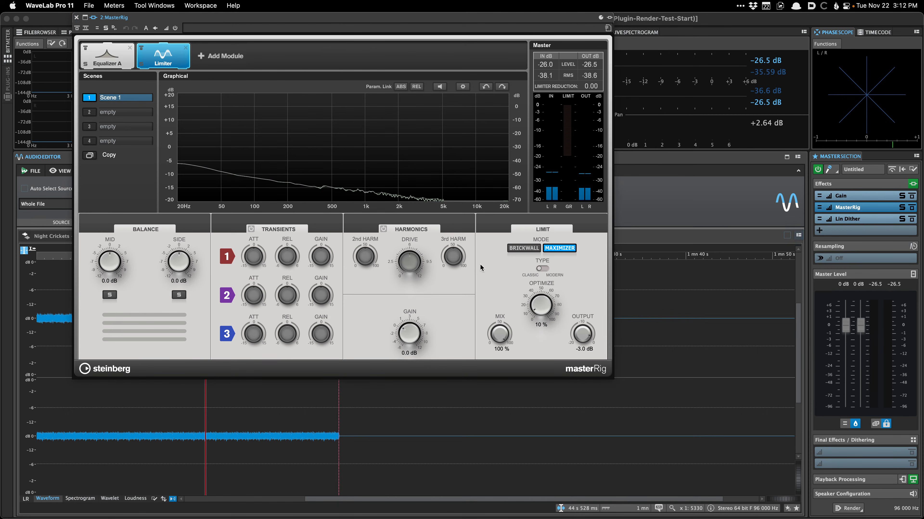
pyautogui.press('space')
pyautogui.moveTo(235, 18); pyautogui.dragTo(356, 201)
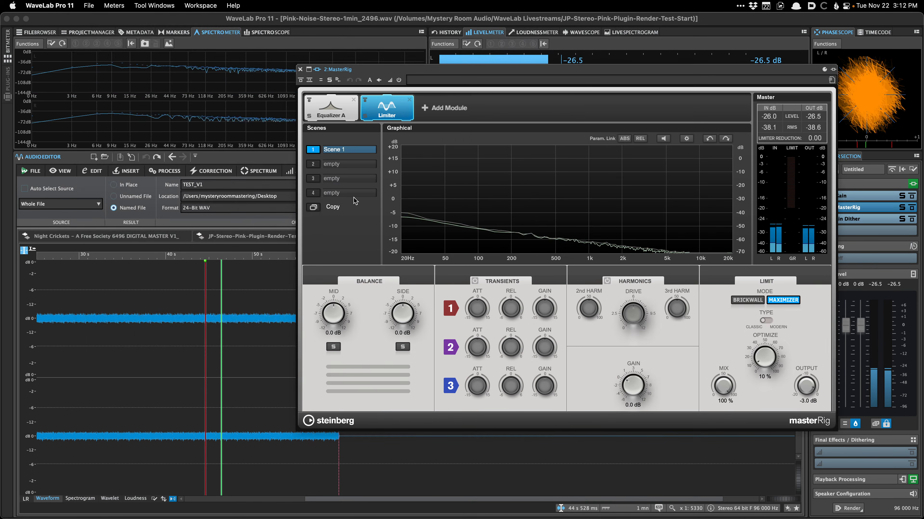
# Play the Night Crickets montage through MasterRig, showing the Master Section and moving the plug-in window clear of it.
pyautogui.press('space')
pyautogui.click(105, 236)
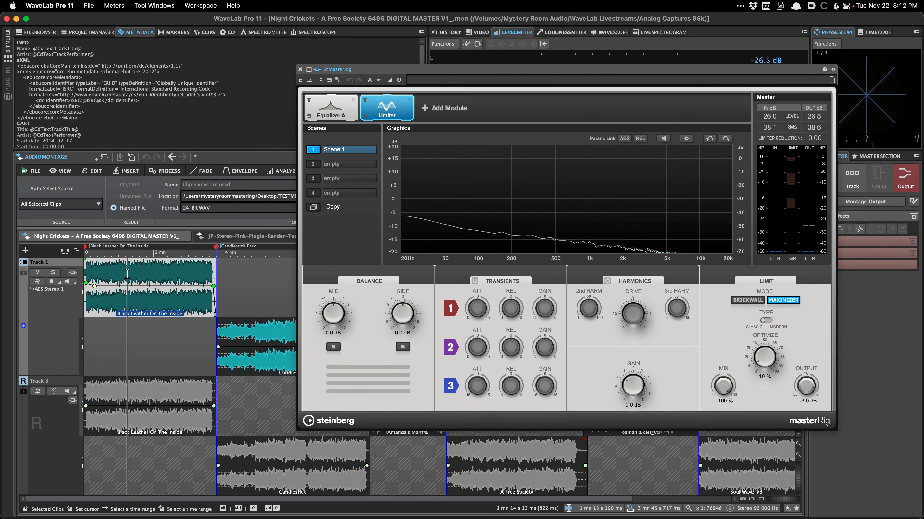
pyautogui.press('space')
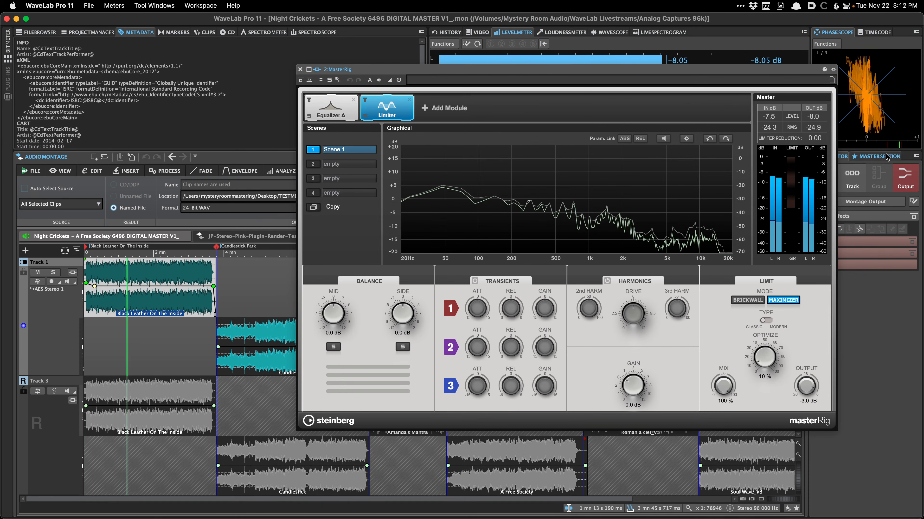
pyautogui.click(879, 156)
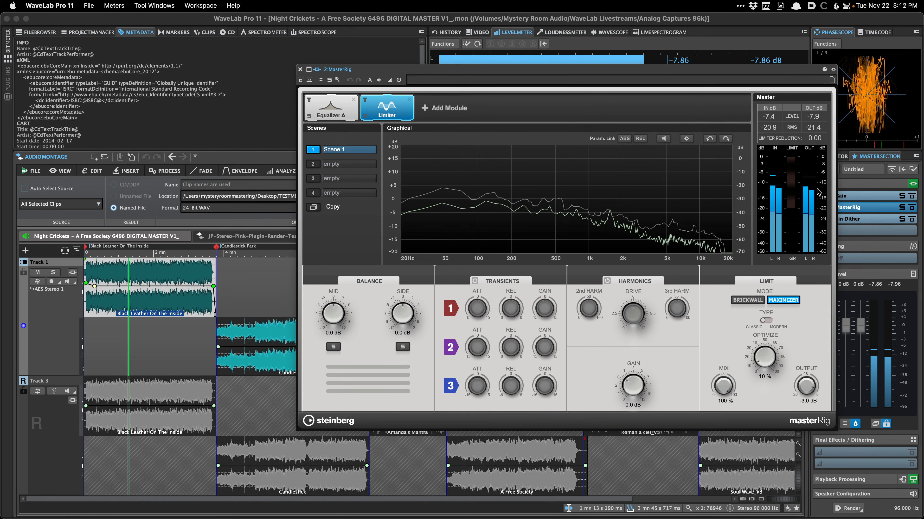
pyautogui.moveTo(648, 72); pyautogui.dragTo(602, 48)
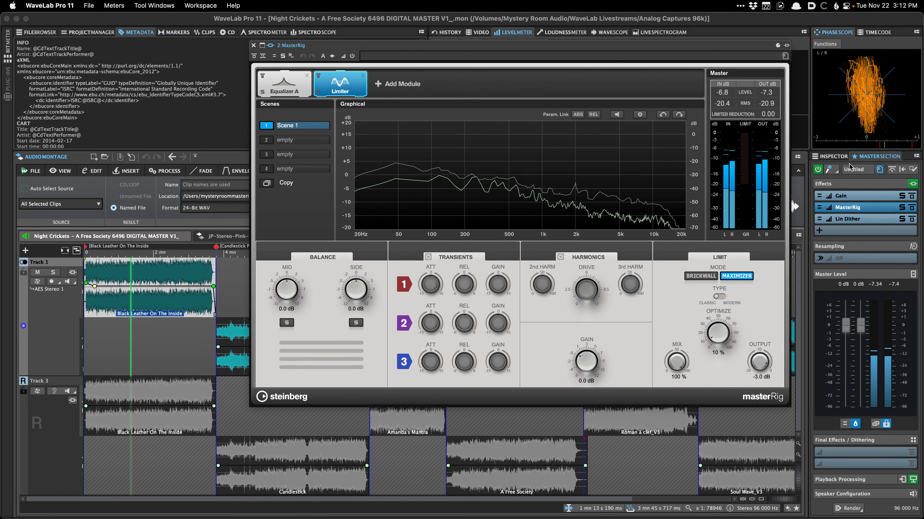
# Play the JP-Stereo-Pink-Plugin-Render-Test-Start montage, close MasterRig, and return to the Pink-Noise-Stereo-1min_2496 file.
pyautogui.click(223, 236)
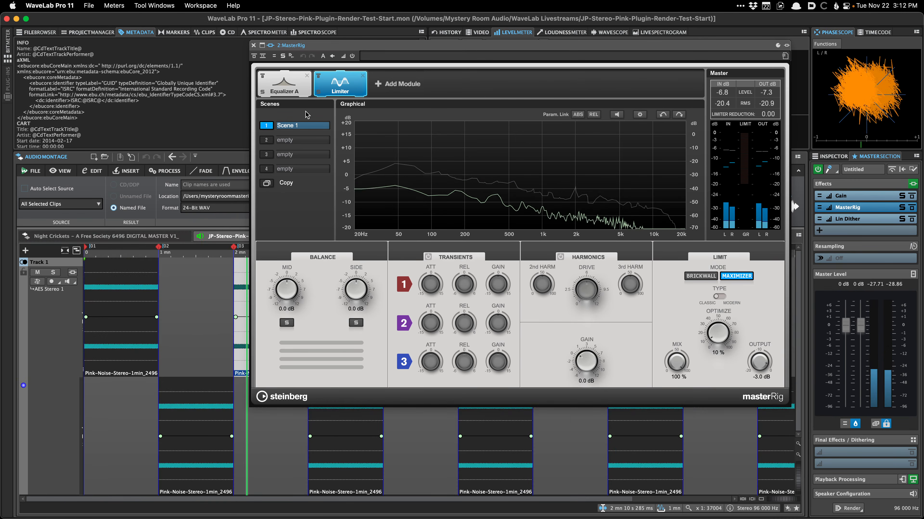
pyautogui.click(253, 46)
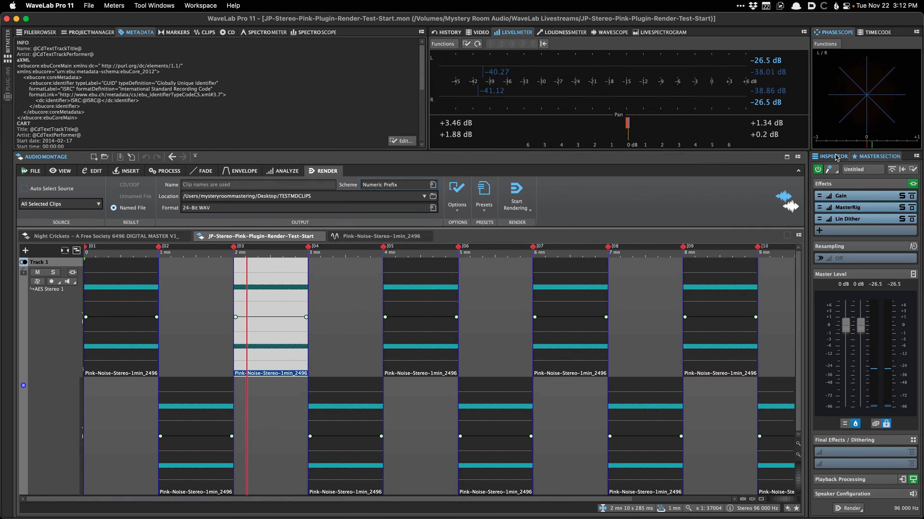
pyautogui.click(381, 236)
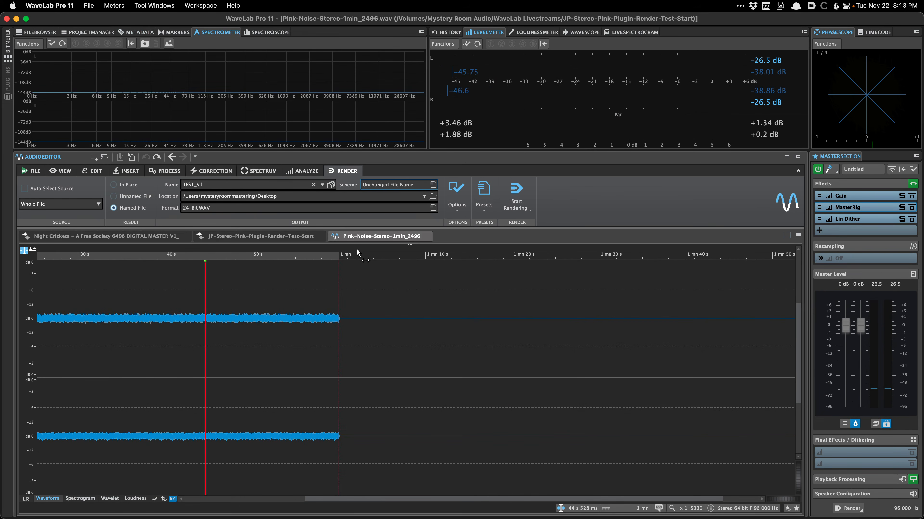
# Place the edit cursor at about 54 s and render the whole pink-noise file to the Desktop as TEST_V1 in 24-bit WAV.
pyautogui.click(250, 187)
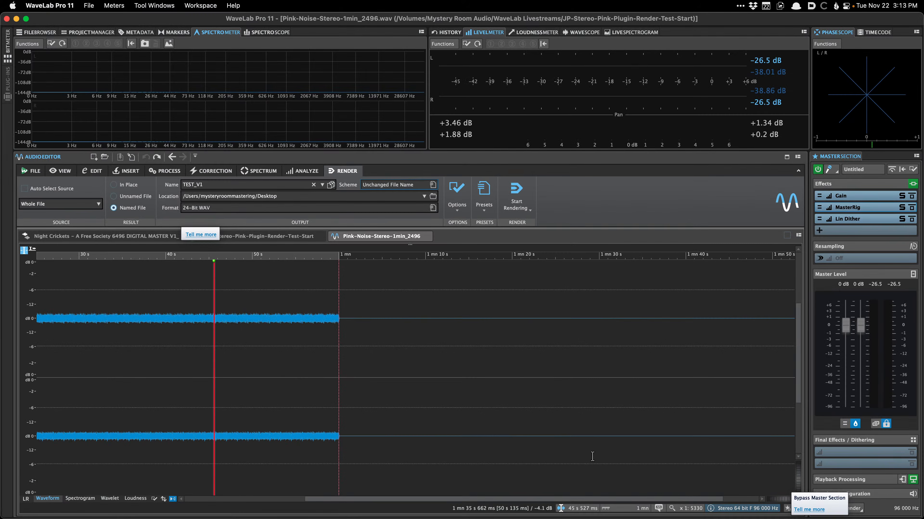
pyautogui.click(566, 433)
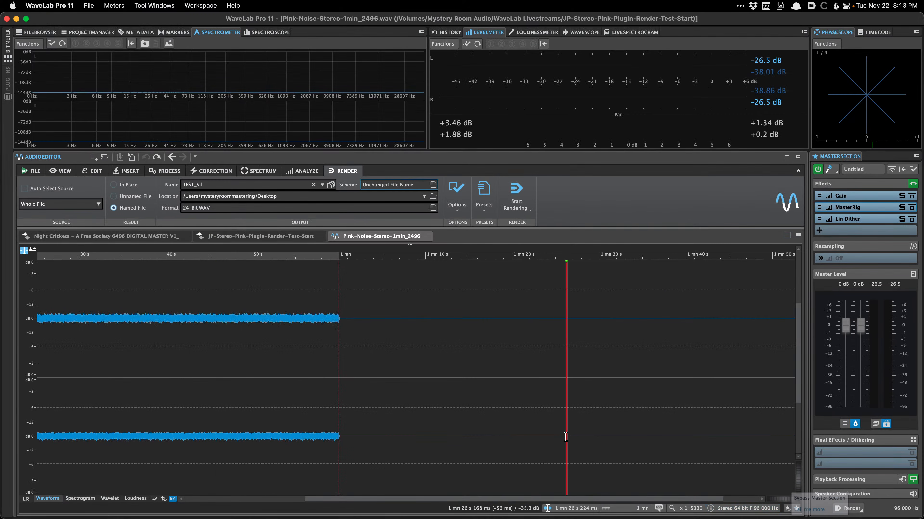
pyautogui.click(287, 347)
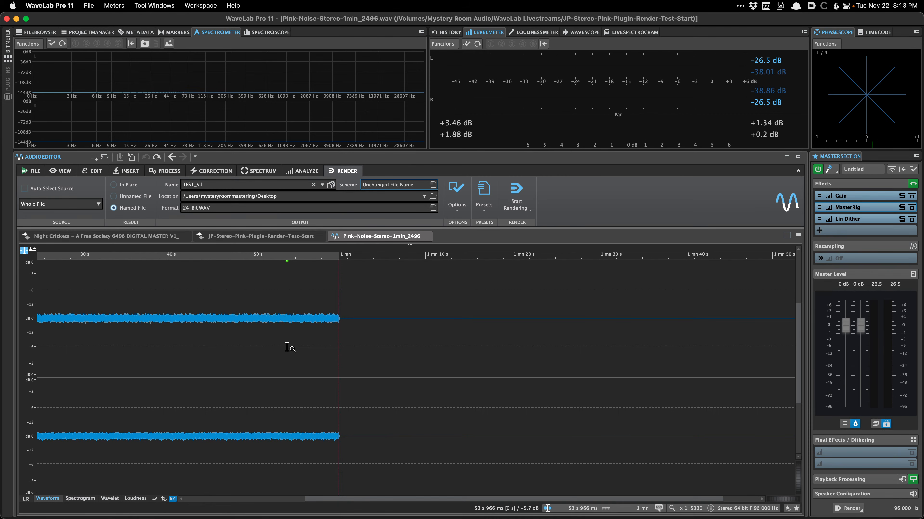
pyautogui.press('super+r')
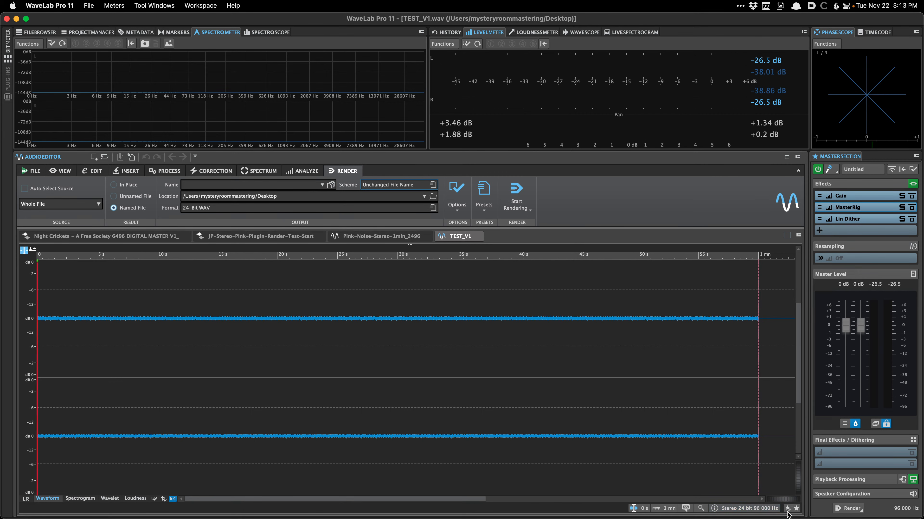
# Play the rendered TEST_V1 file, and compare it with the source pink noise from about 40.6 s with MasterRig open.
pyautogui.press('space')
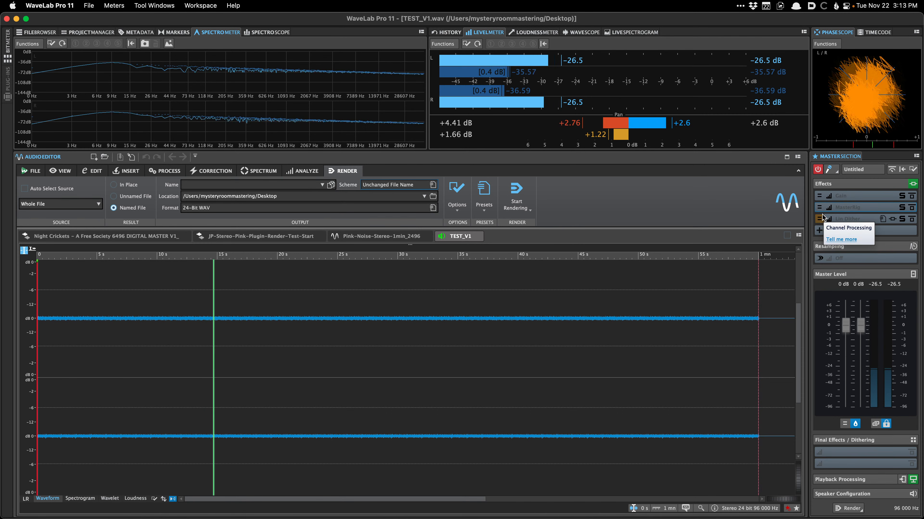
pyautogui.click(364, 237)
pyautogui.click(171, 291)
pyautogui.press('space')
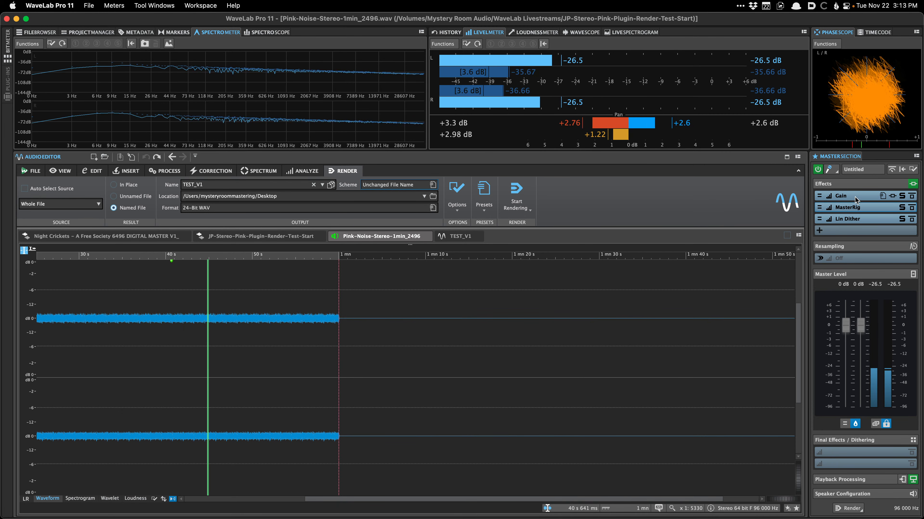
pyautogui.click(853, 207)
pyautogui.press('space')
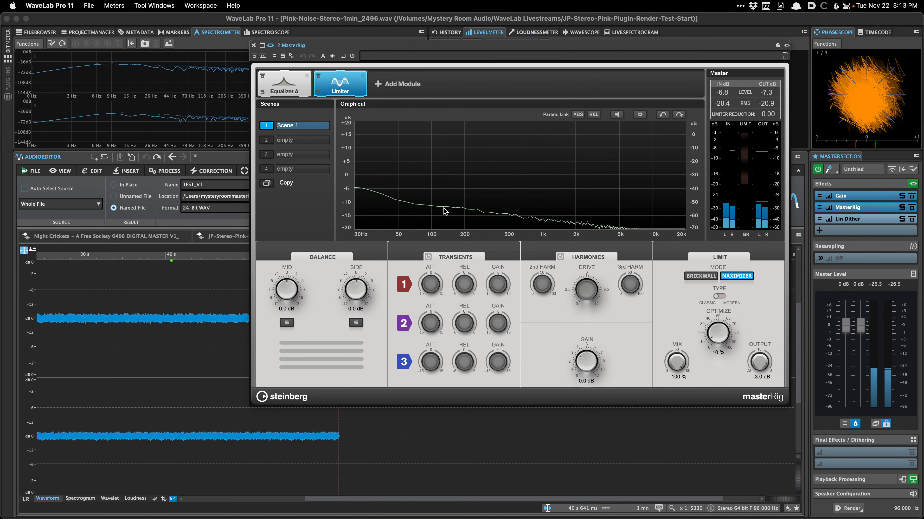
# Move MasterRig clear of the file tabs, play TEST_V1 again, and close the MasterRig window.
pyautogui.moveTo(336, 49); pyautogui.dragTo(576, 63)
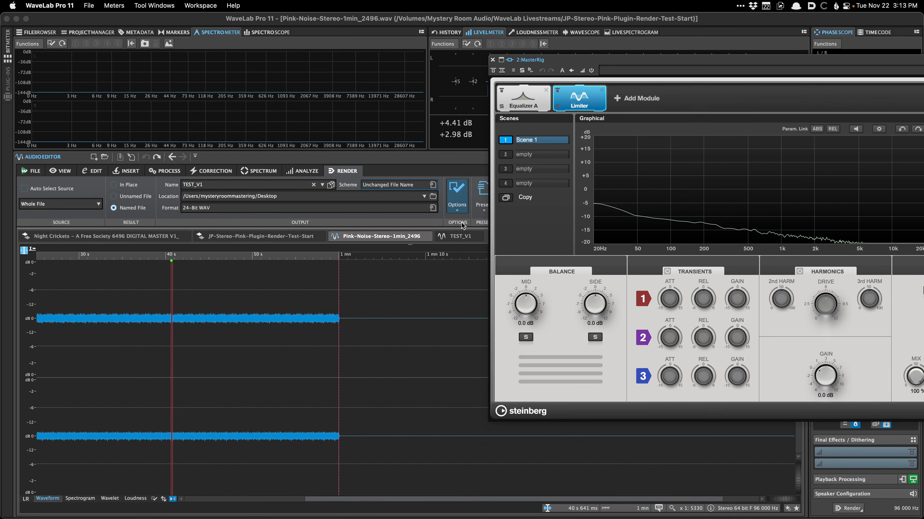
pyautogui.click(459, 237)
pyautogui.press('space')
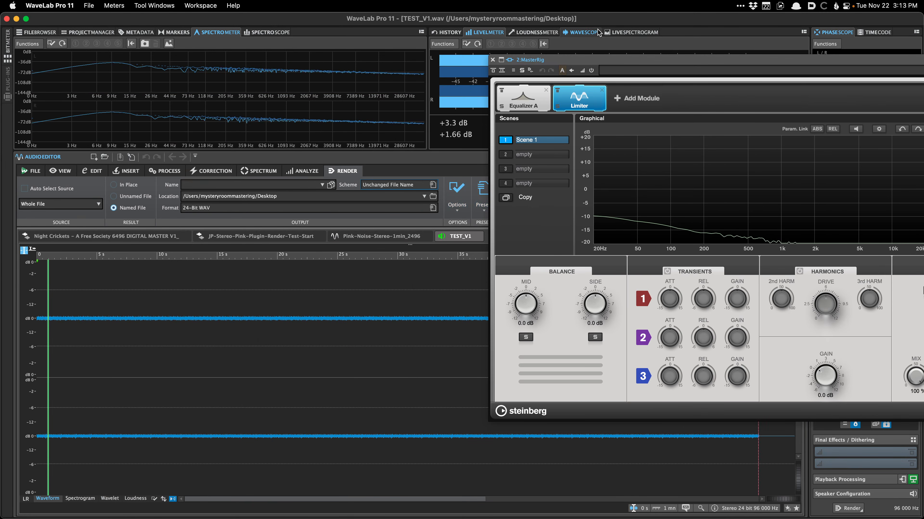
pyautogui.moveTo(593, 63); pyautogui.dragTo(315, 59)
pyautogui.click(216, 54)
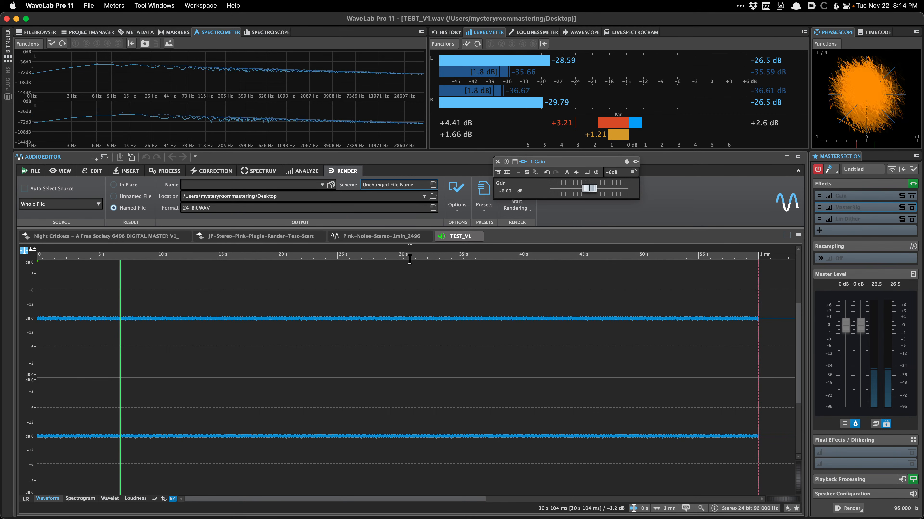
pyautogui.press('space')
# Return to the source pink-noise file and check the Fade In/Out at Boundaries rendering option without changing it.
pyautogui.click(393, 236)
pyautogui.click(455, 198)
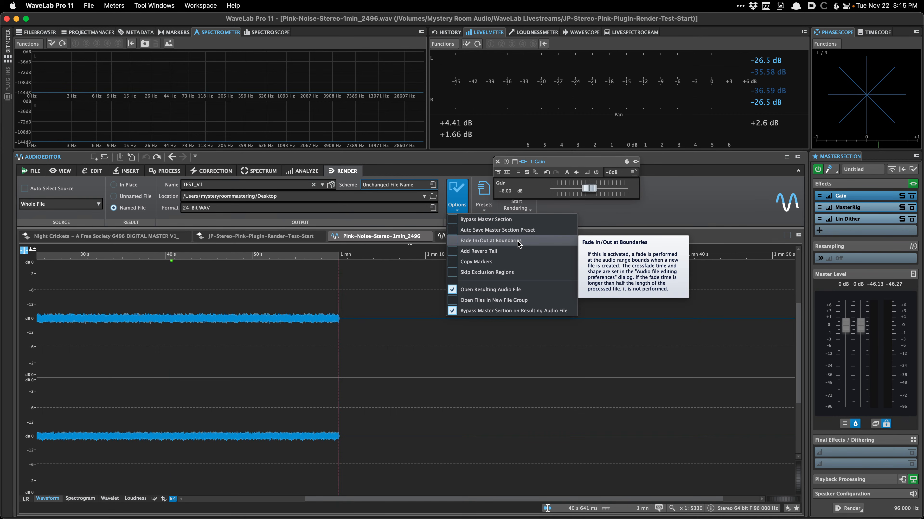
pyautogui.click(702, 210)
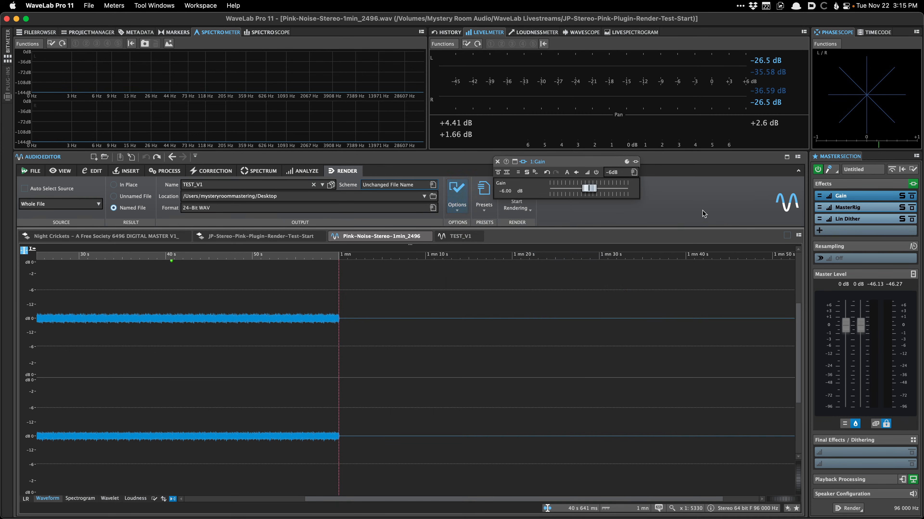
# Look through the Audio Files and Global preferences for the default fade/crossfade time and shape, and return to the render settings.
pyautogui.press('super+comma')
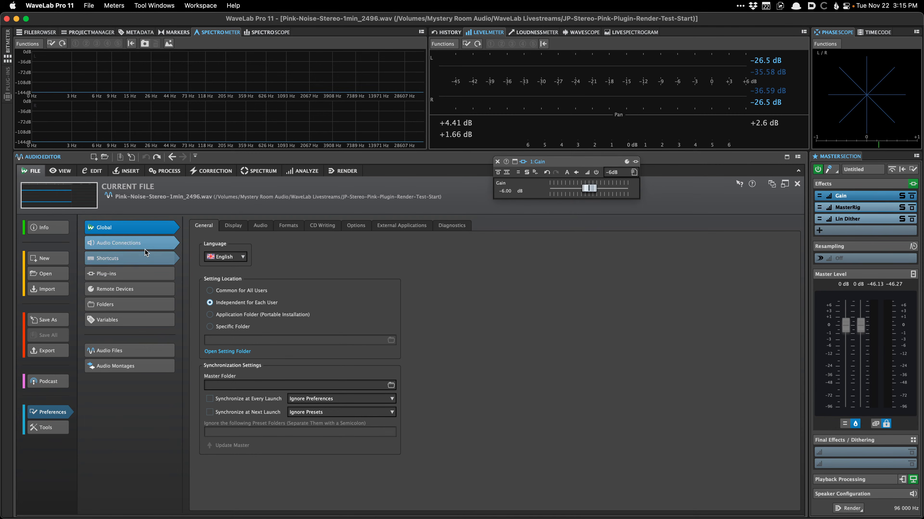
pyautogui.click(110, 350)
pyautogui.click(227, 226)
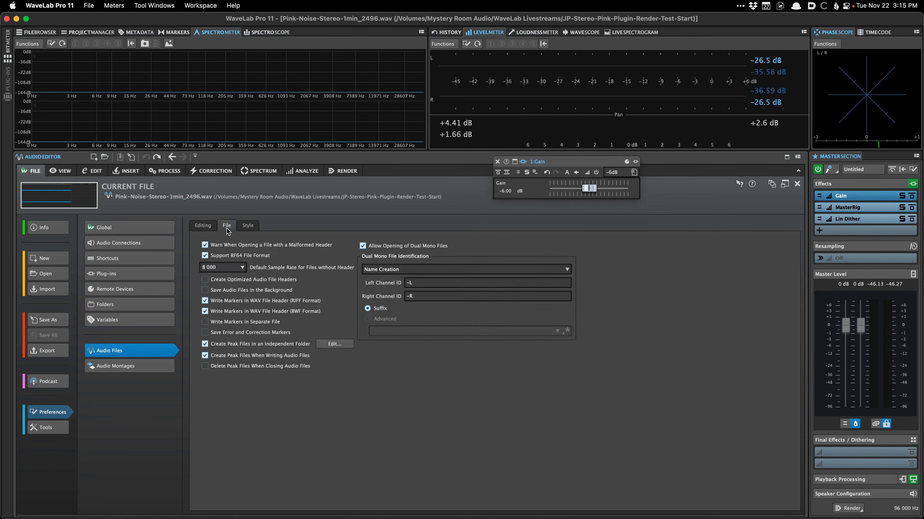
pyautogui.click(204, 226)
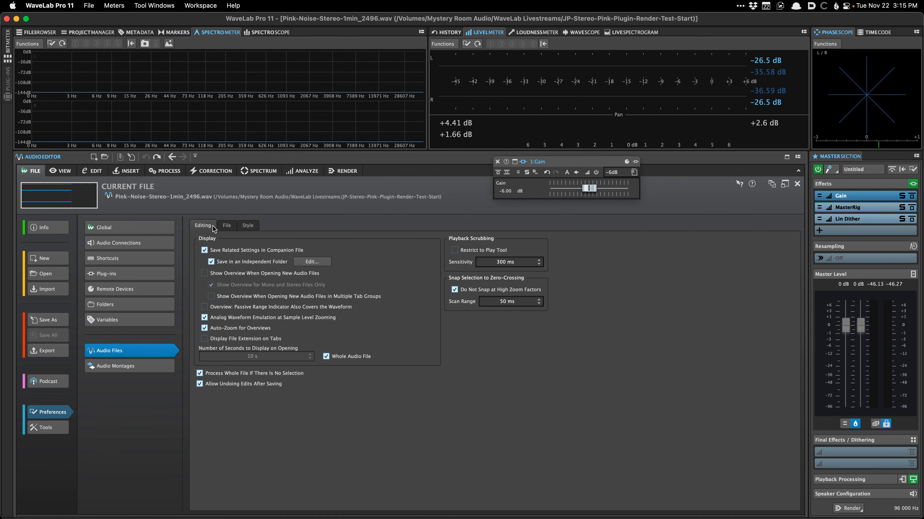
pyautogui.click(223, 226)
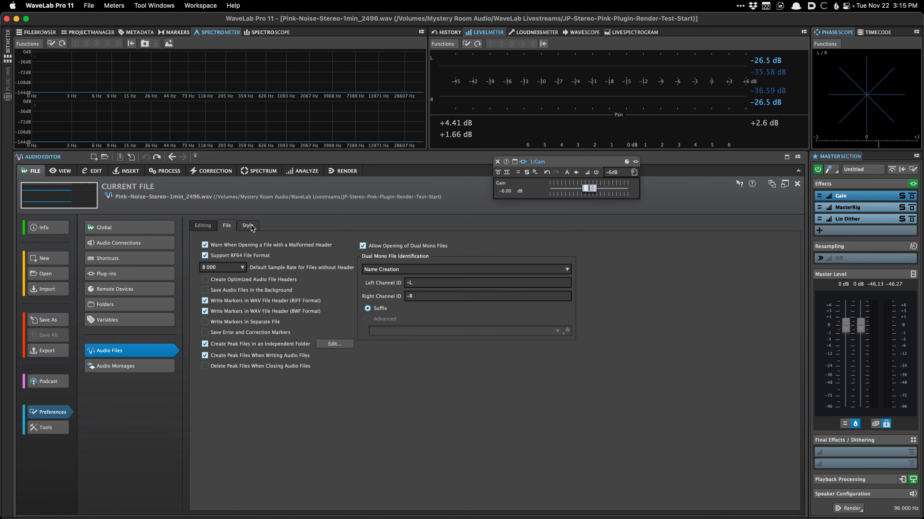
pyautogui.click(149, 229)
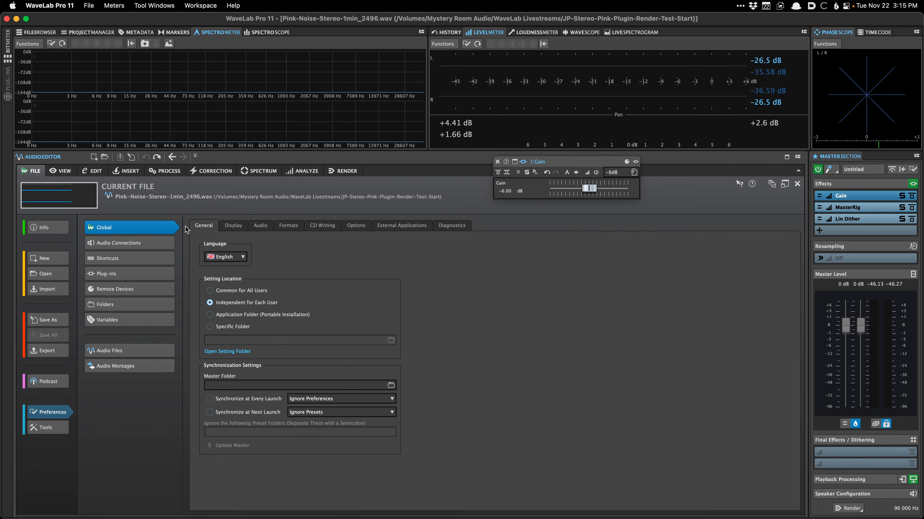
pyautogui.click(234, 226)
pyautogui.click(260, 225)
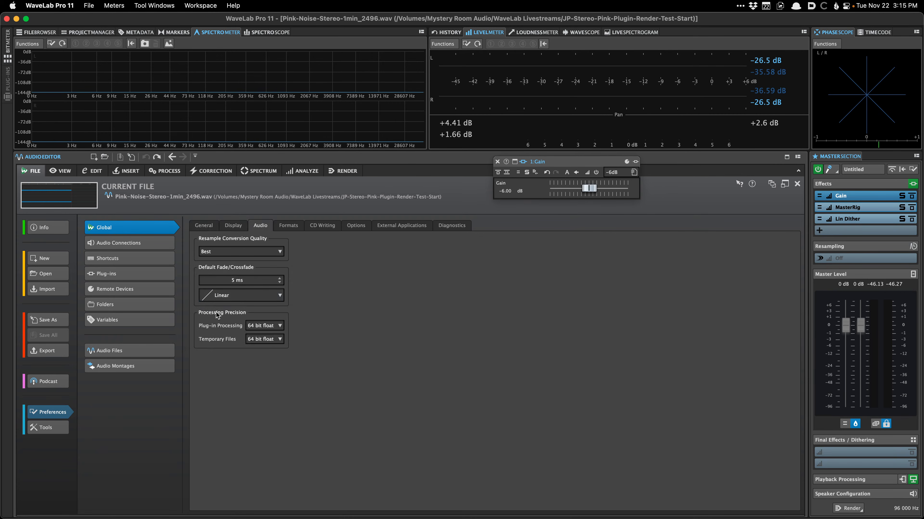
pyautogui.click(89, 196)
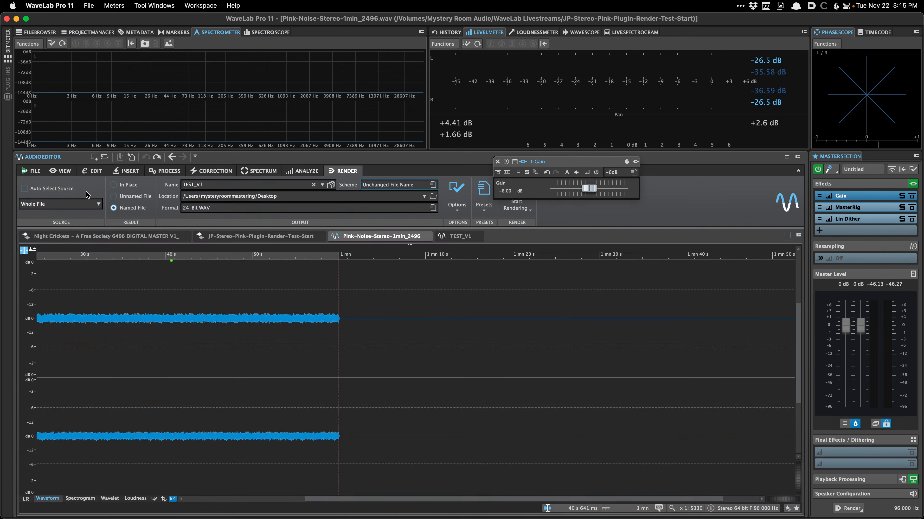
# Review the remaining rendering options, including Add Reverb Tail and Open Files in New File Group, without changing any.
pyautogui.click(484, 205)
pyautogui.click(455, 201)
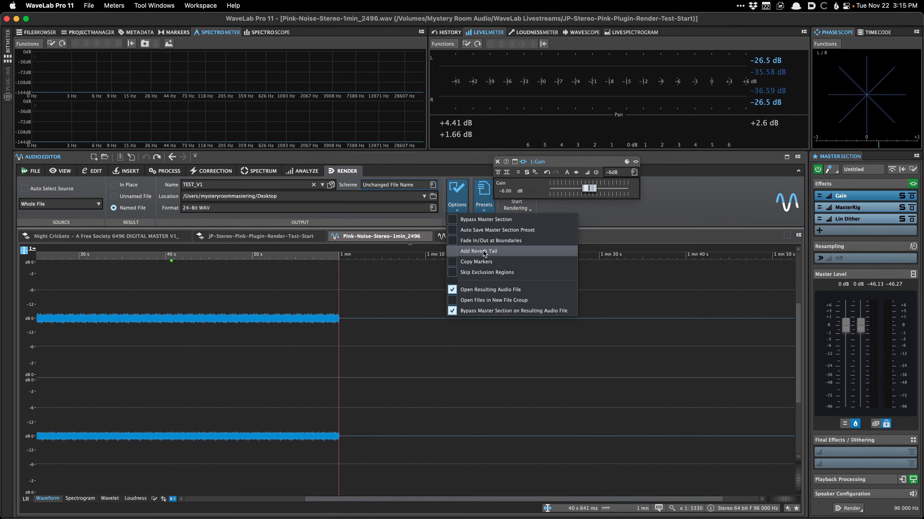
pyautogui.moveTo(485, 254)
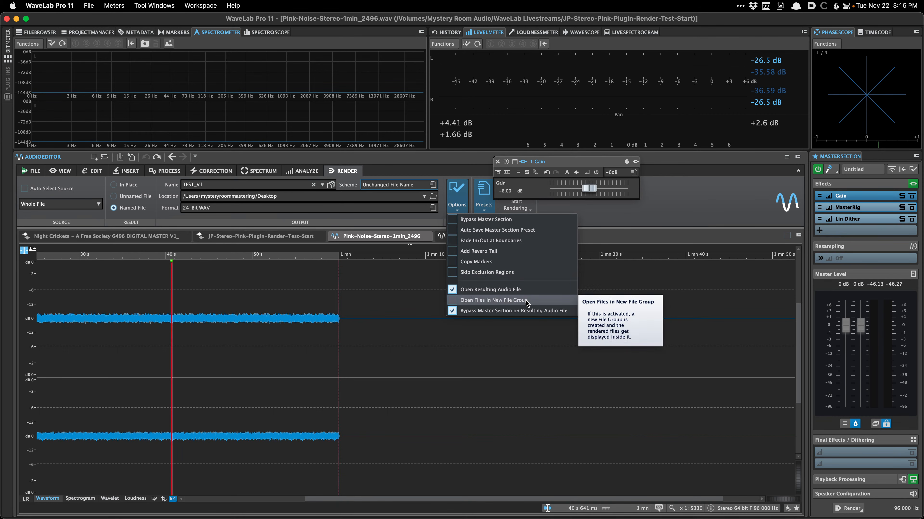
pyautogui.click(390, 242)
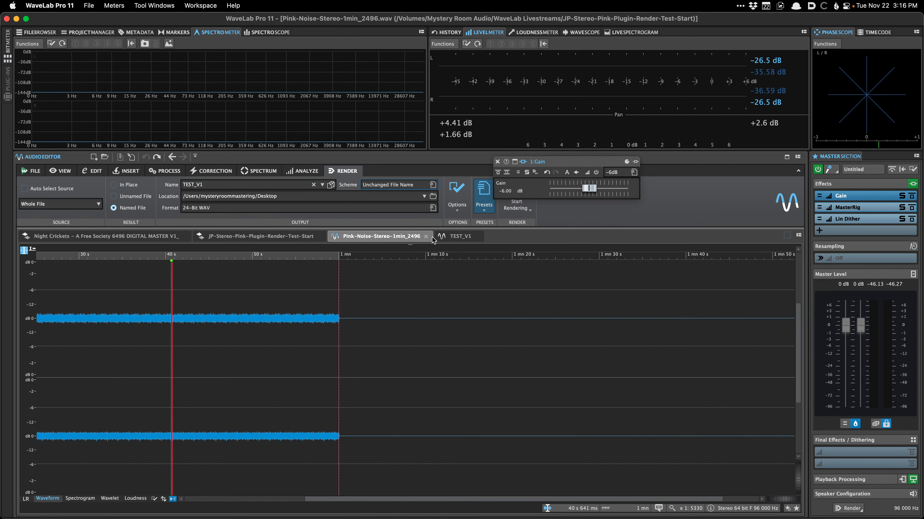
# Close the source pink-noise file, reopen Pink-Noise-Stereo-1min_2496.wav from the recent audio files, and place its edit cursor at about 47.7 s.
pyautogui.click(425, 237)
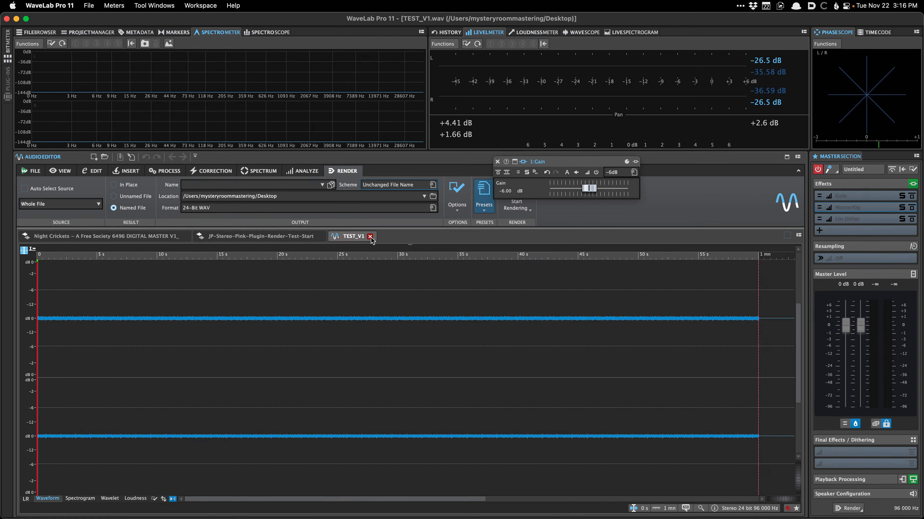
pyautogui.click(277, 311)
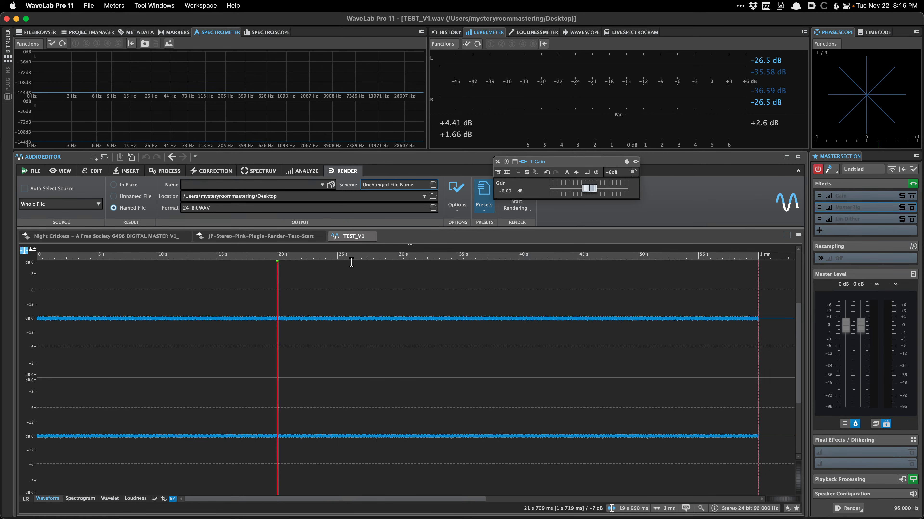
pyautogui.rightClick(409, 233)
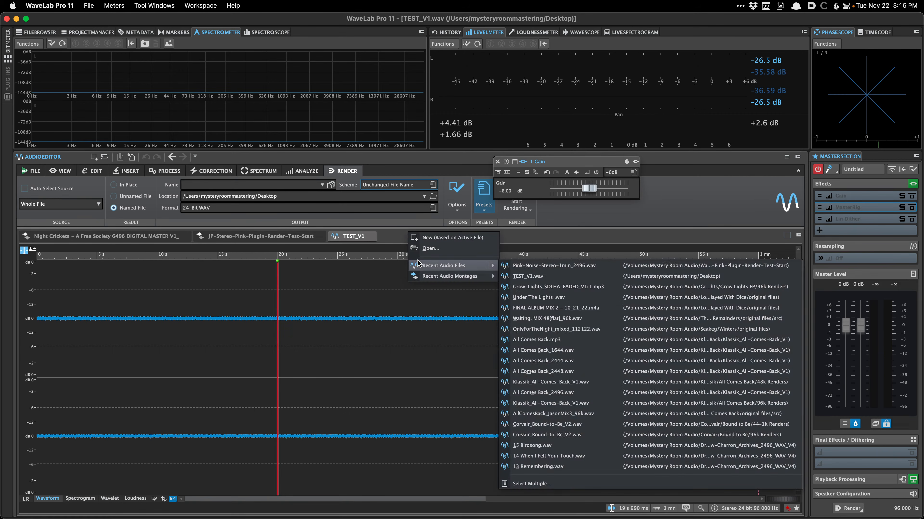
pyautogui.moveTo(437, 267)
pyautogui.click(530, 266)
pyautogui.click(232, 333)
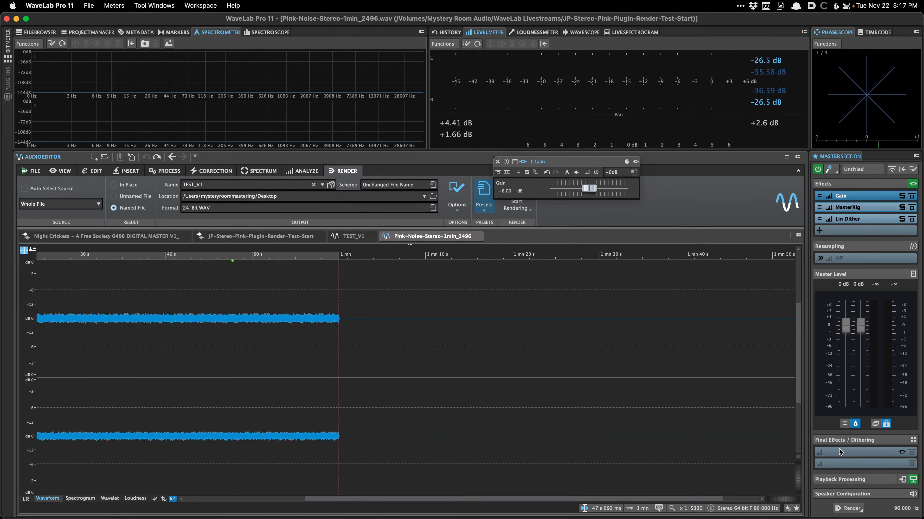
# Expand the Playback Processing slots of the Master Section and show the Loudness Meter.
pyautogui.click(842, 480)
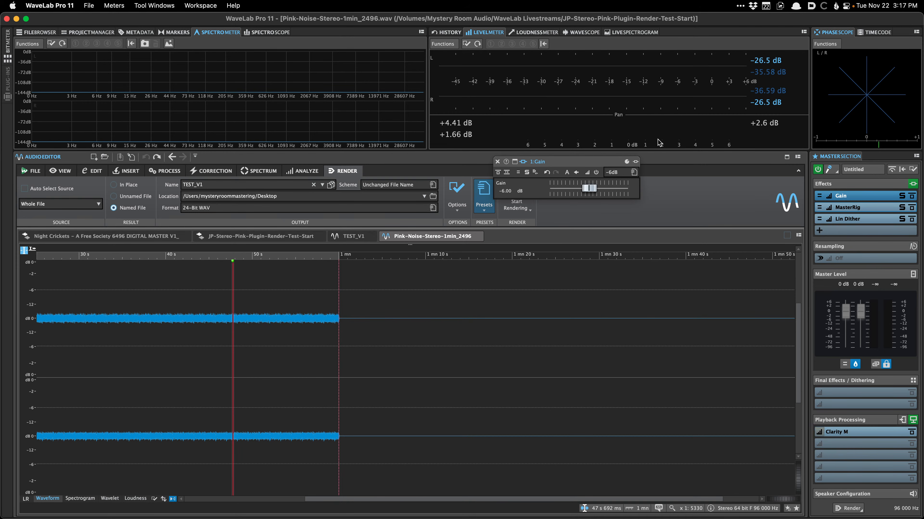
pyautogui.click(527, 32)
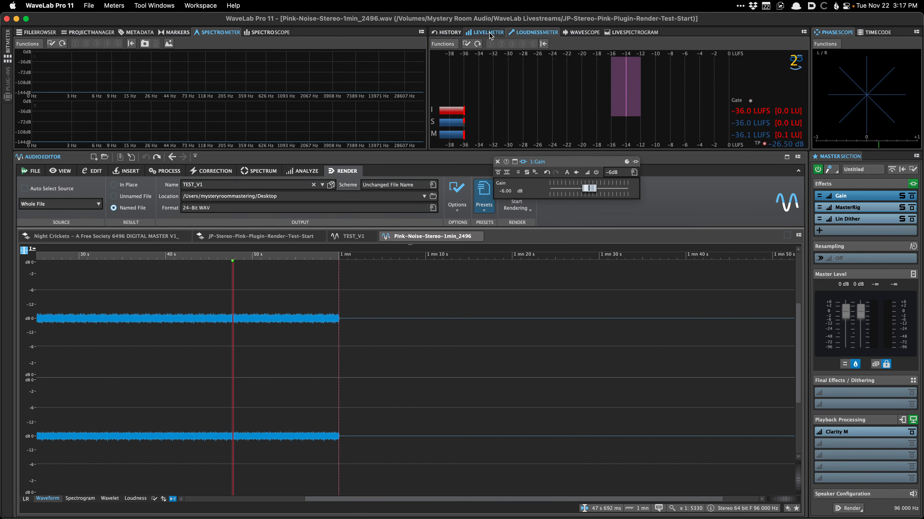
# Show the file's edit history and remove the Gain, MasterRig and Lin Dither plug-ins from the Master Section's effects.
pyautogui.click(489, 33)
pyautogui.click(451, 32)
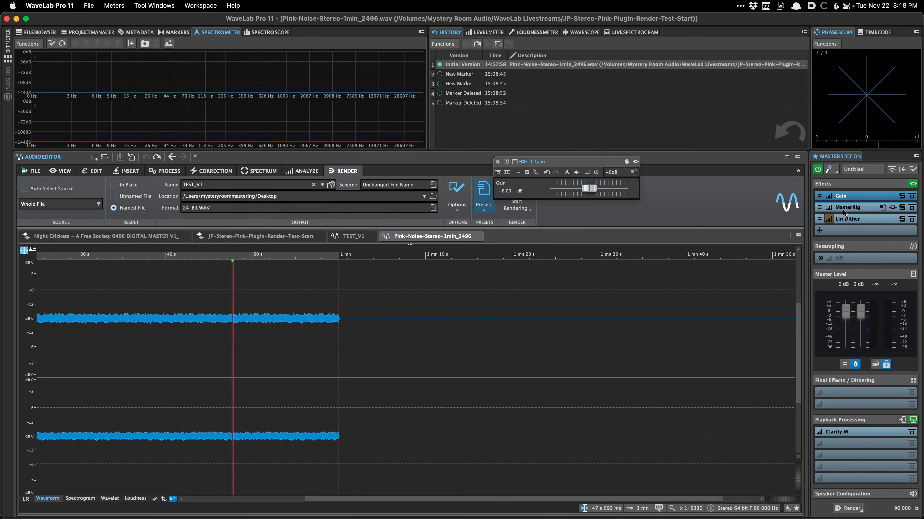
pyautogui.click(846, 202)
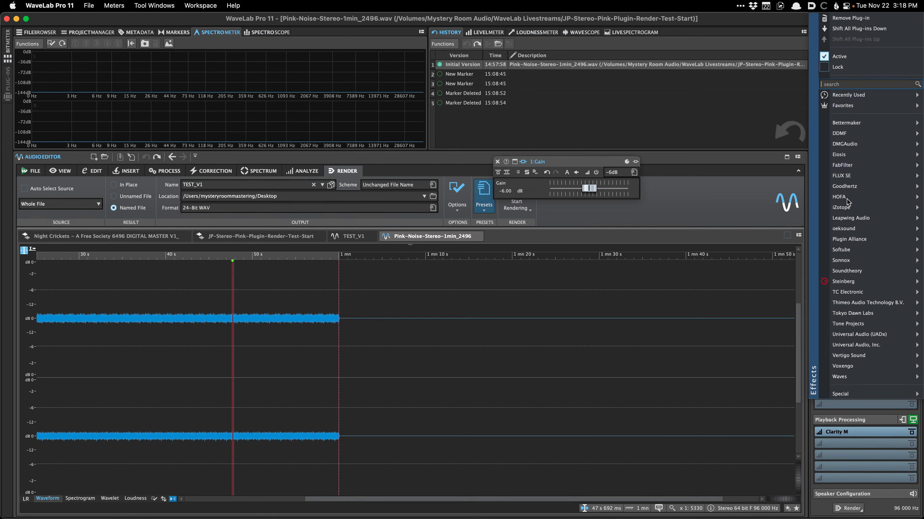
pyautogui.click(840, 18)
pyautogui.click(873, 198)
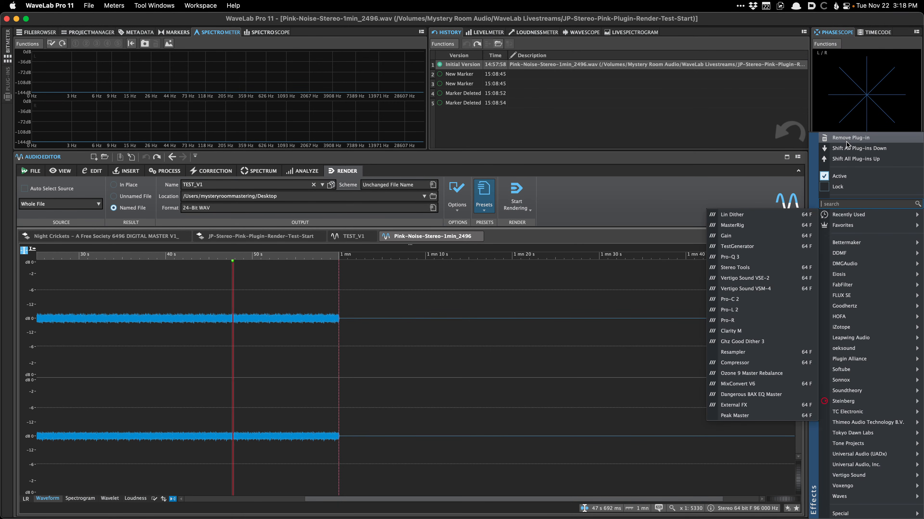
pyautogui.click(847, 217)
pyautogui.click(847, 142)
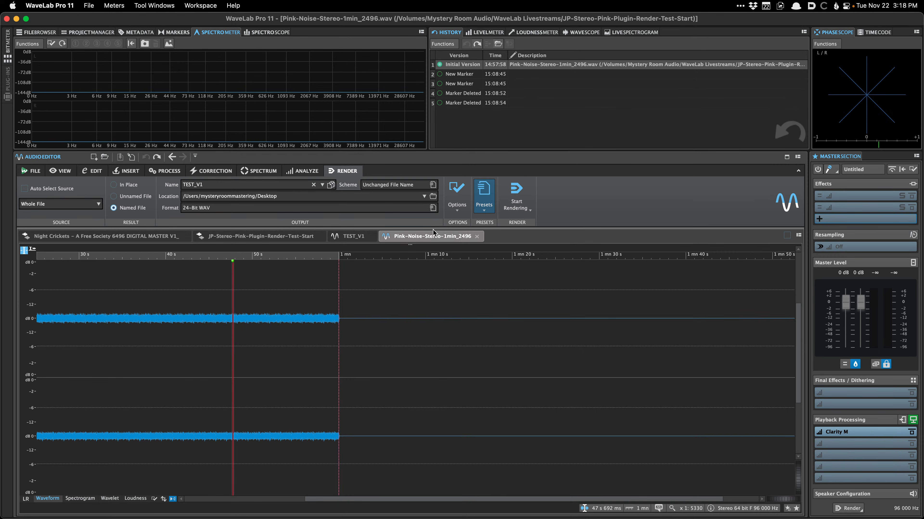
# Close the Pink-Noise-Stereo-1min_2496 and TEST_V1 audio files and switch the montage workspace to the layout with the Inspector and Loudness Meter.
pyautogui.click(477, 236)
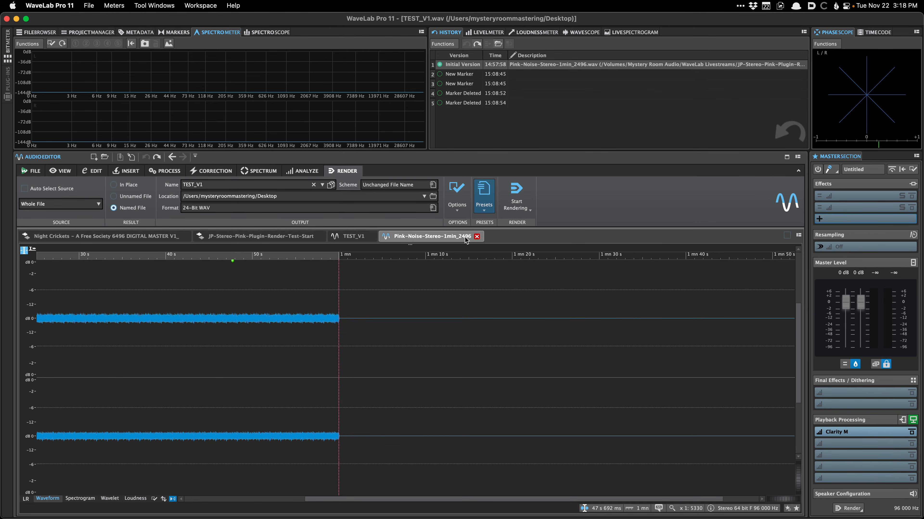
pyautogui.click(370, 237)
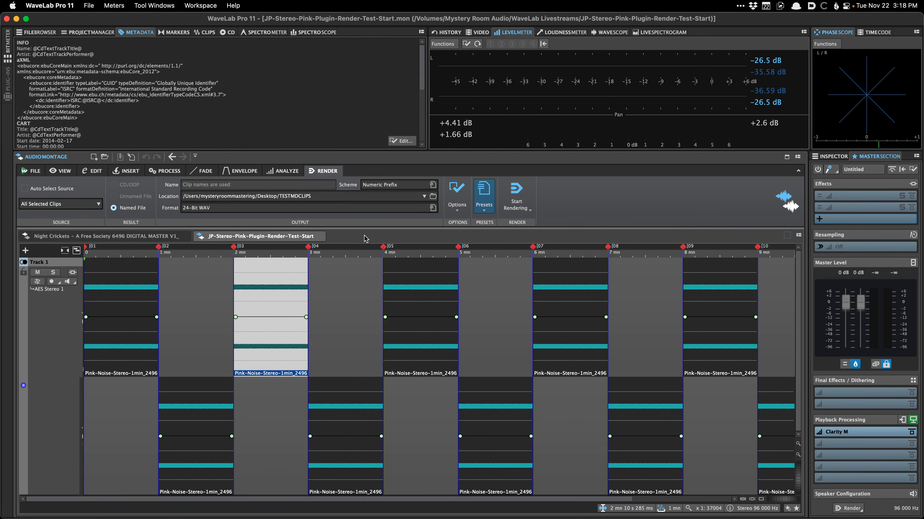
pyautogui.click(191, 6)
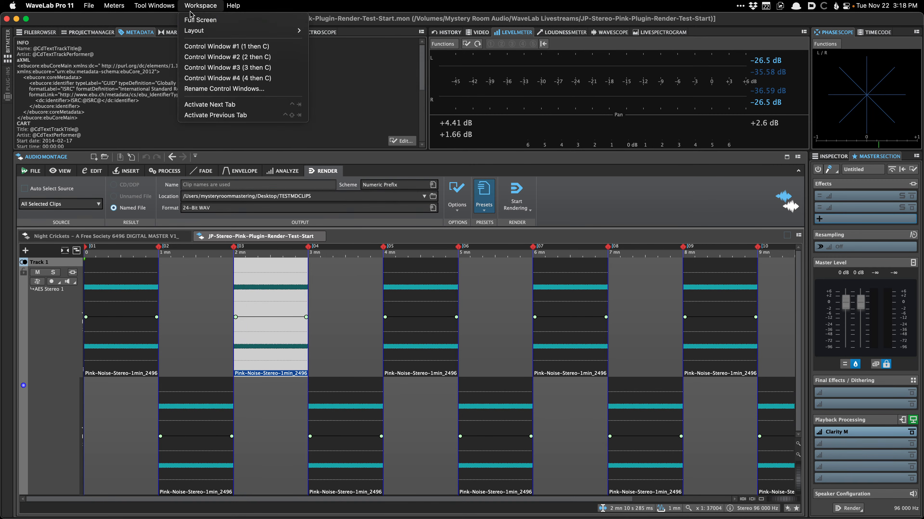
pyautogui.moveTo(204, 31)
pyautogui.click(366, 34)
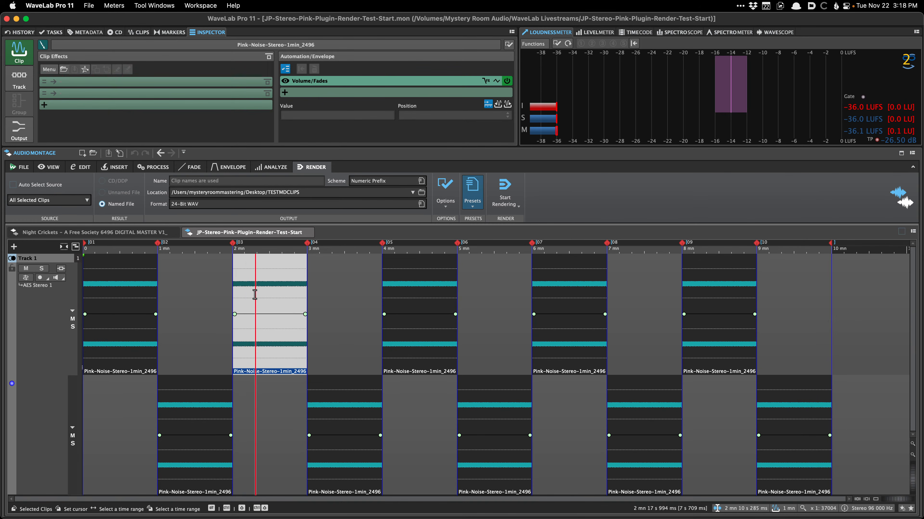
pyautogui.click(256, 302)
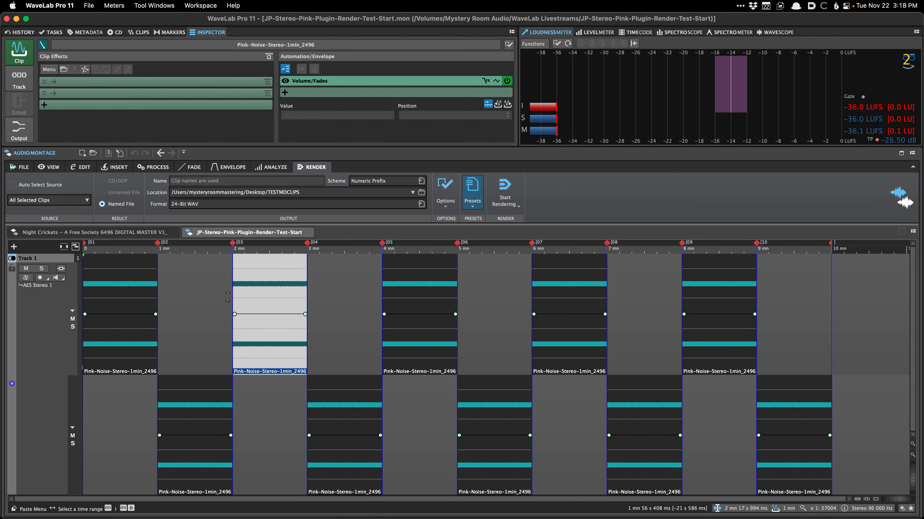
# Switch to the Night Crickets montage, enlarge Track 1, and select its clips one after another through A Free Society.
pyautogui.click(95, 232)
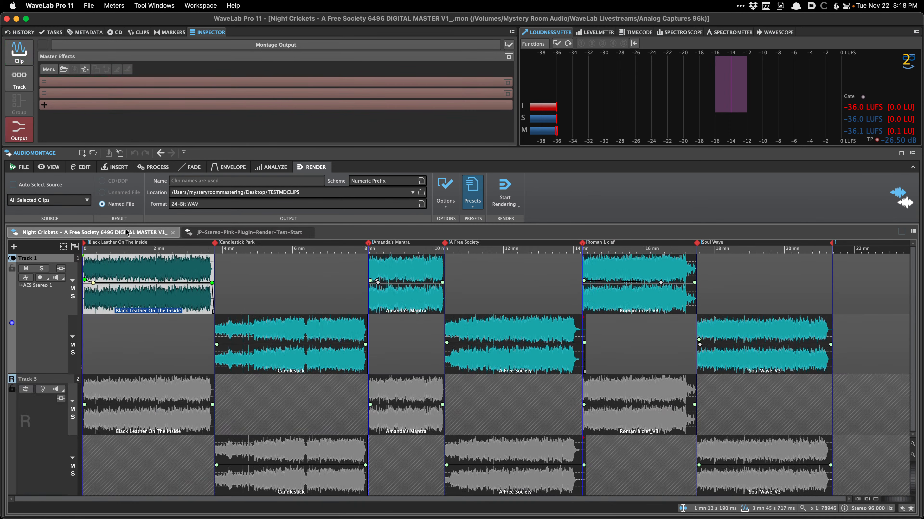
pyautogui.moveTo(66, 374); pyautogui.dragTo(69, 452)
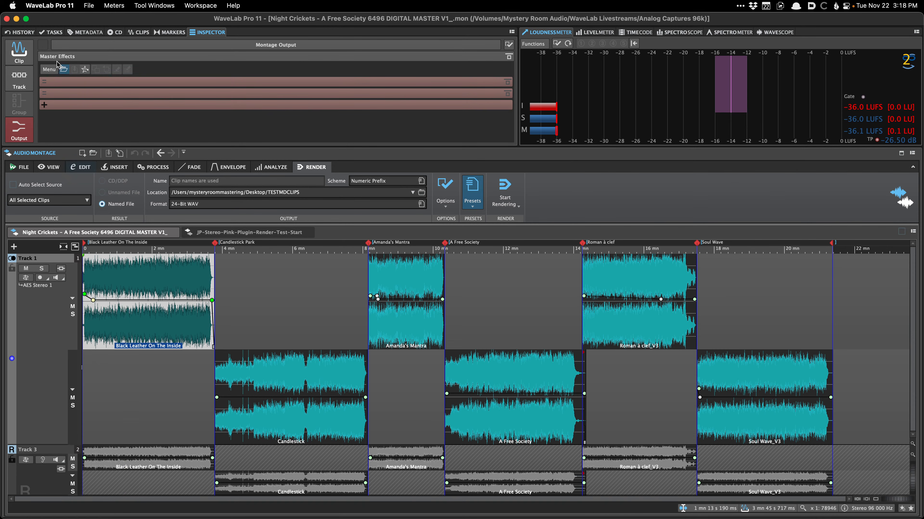
pyautogui.click(108, 279)
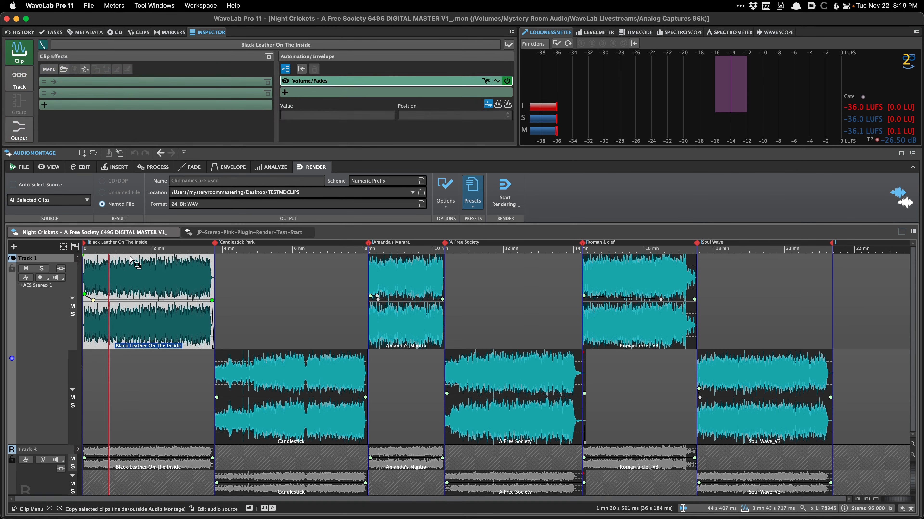
pyautogui.click(285, 377)
pyautogui.click(401, 320)
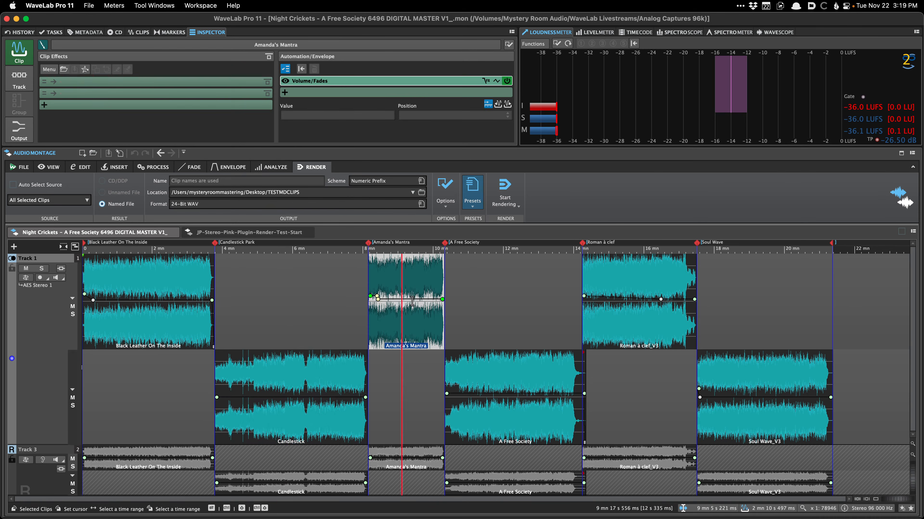
pyautogui.click(472, 382)
# Save the Night Crickets montage and compare the Track, Output and Clip effects sections in the Inspector.
pyautogui.click(20, 83)
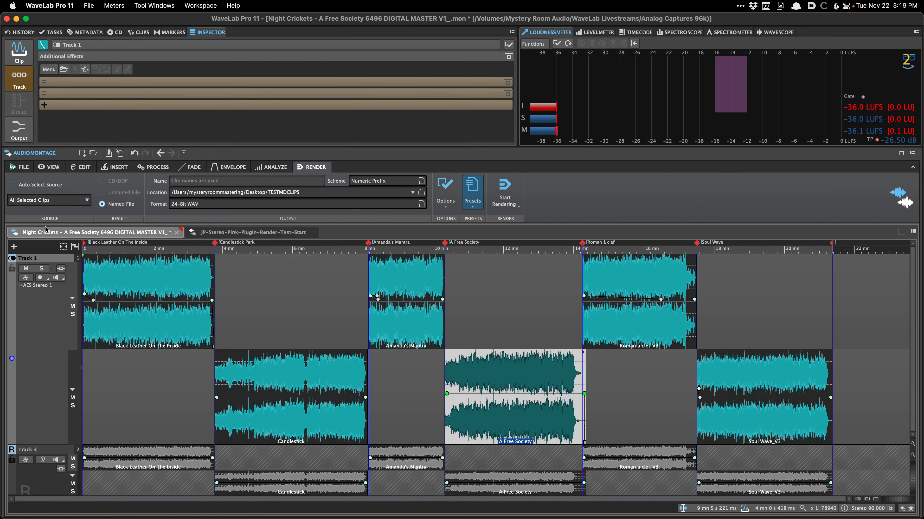
pyautogui.press('super+s')
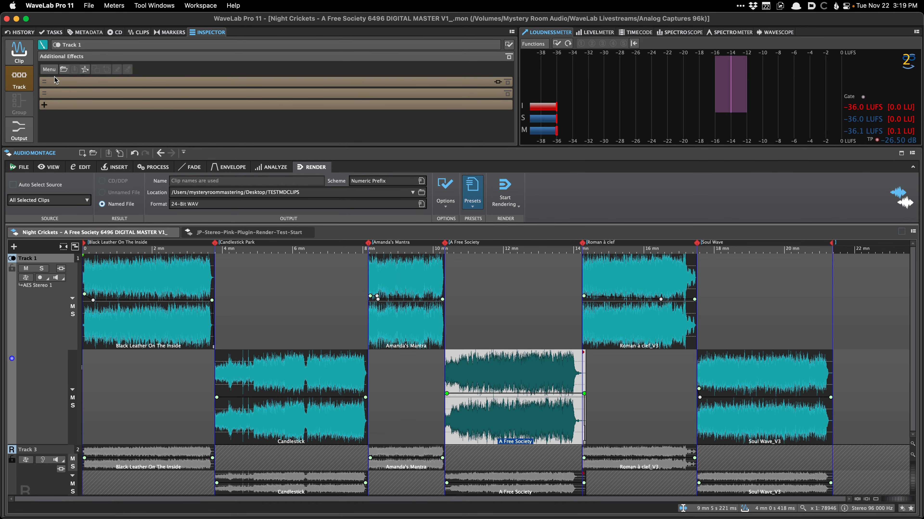
pyautogui.click(19, 128)
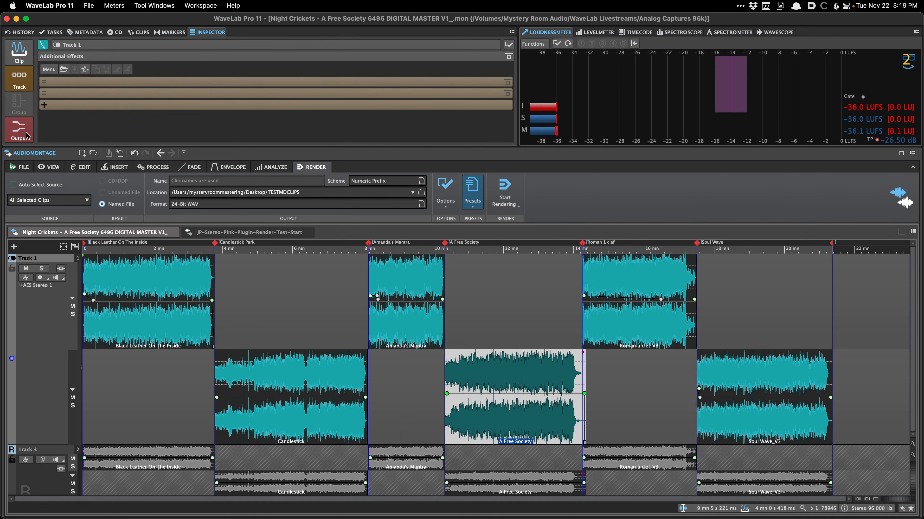
pyautogui.click(28, 61)
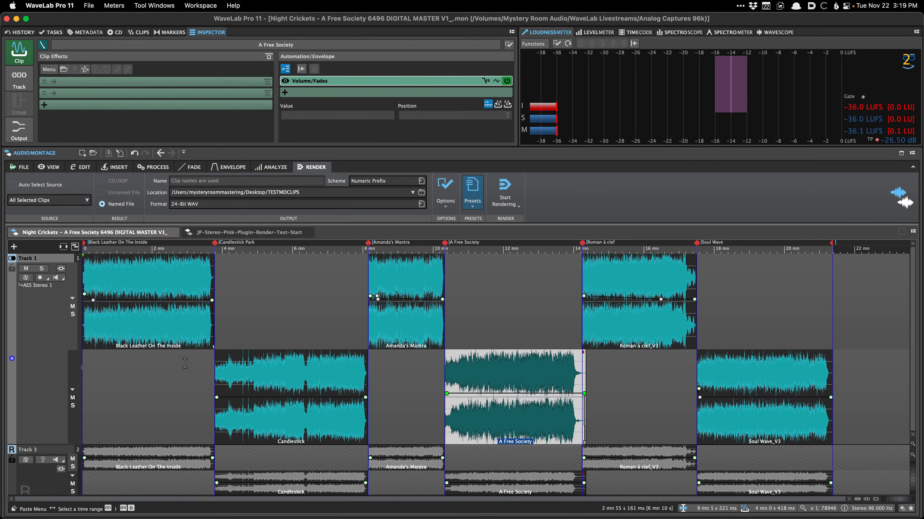
pyautogui.click(19, 130)
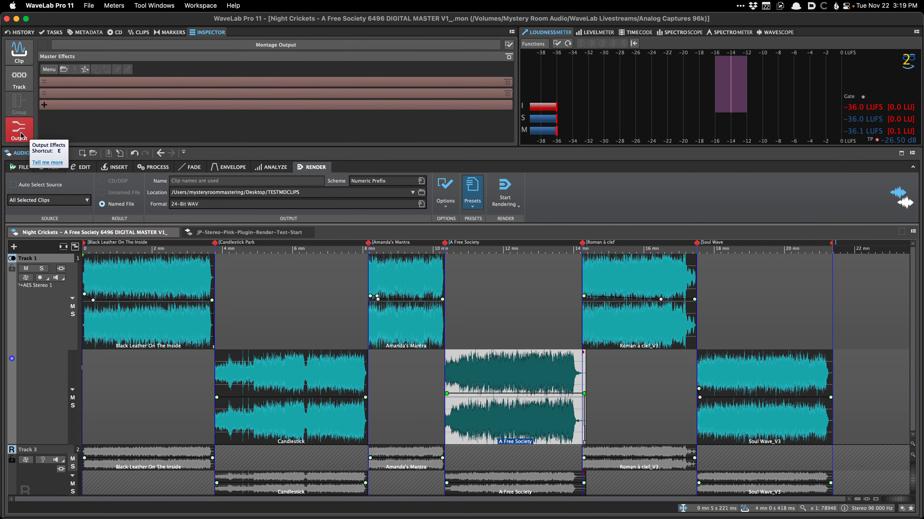
pyautogui.click(22, 77)
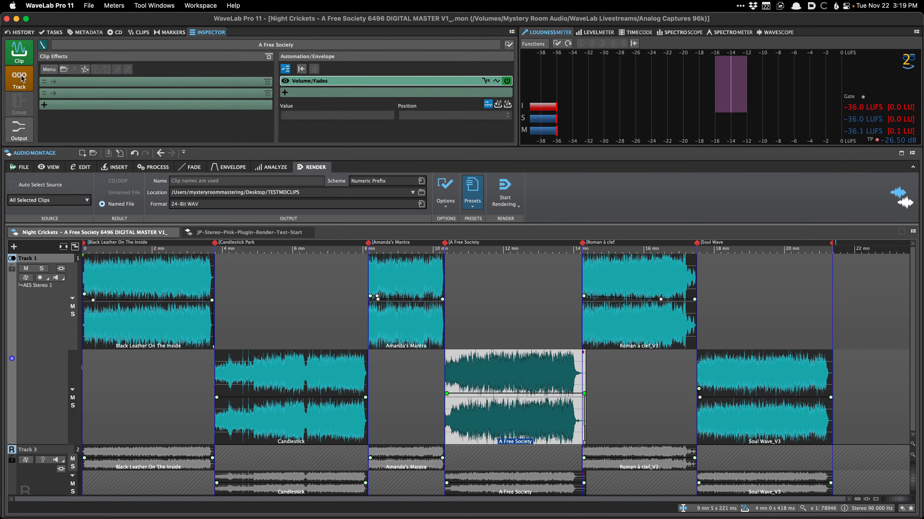
pyautogui.click(19, 51)
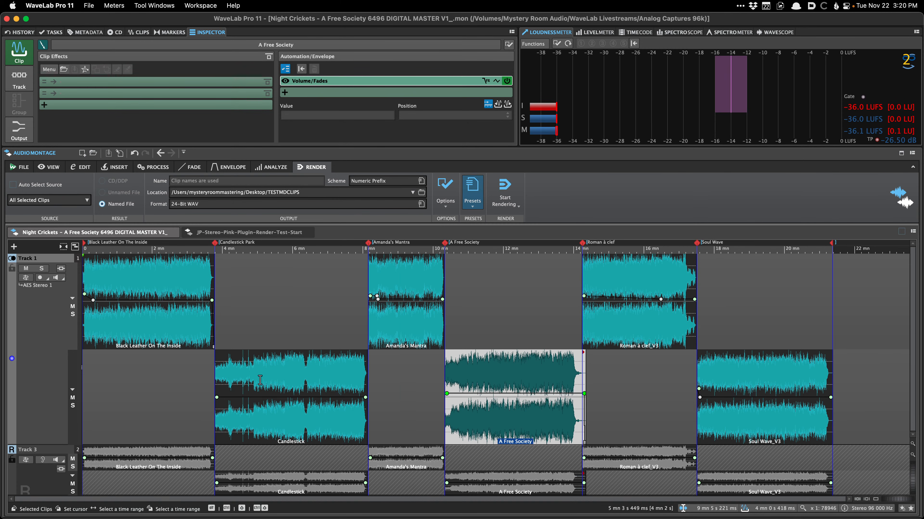
pyautogui.scroll(4, 237, 364)
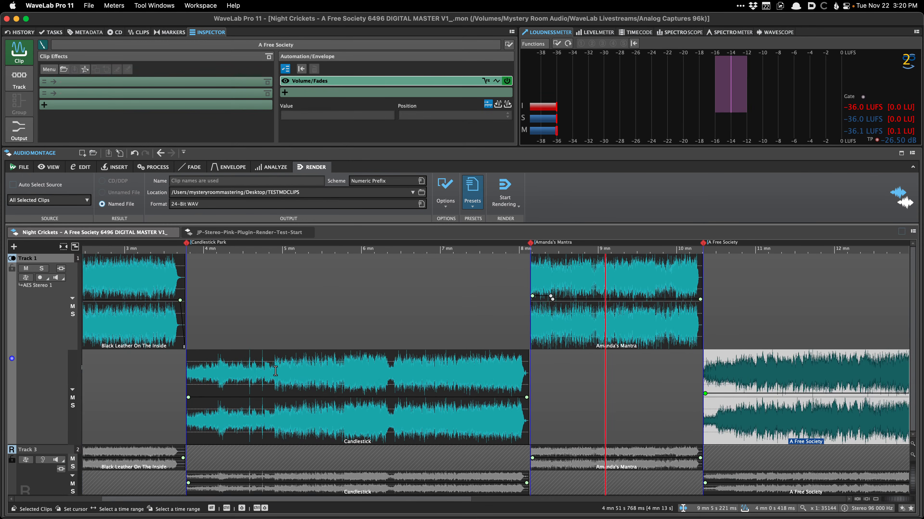
# In the JP-Stereo-Pink-Plugin-Render-Test-Start montage, split the clip at marker 03 at about 2 min 18 s and 2 min 35 s.
pyautogui.click(250, 232)
pyautogui.click(258, 284)
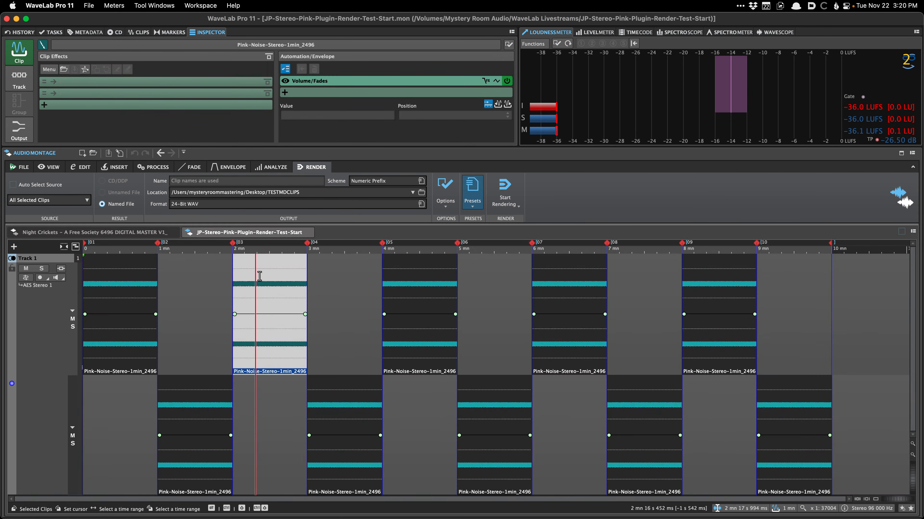
pyautogui.scroll(5, 385, 285)
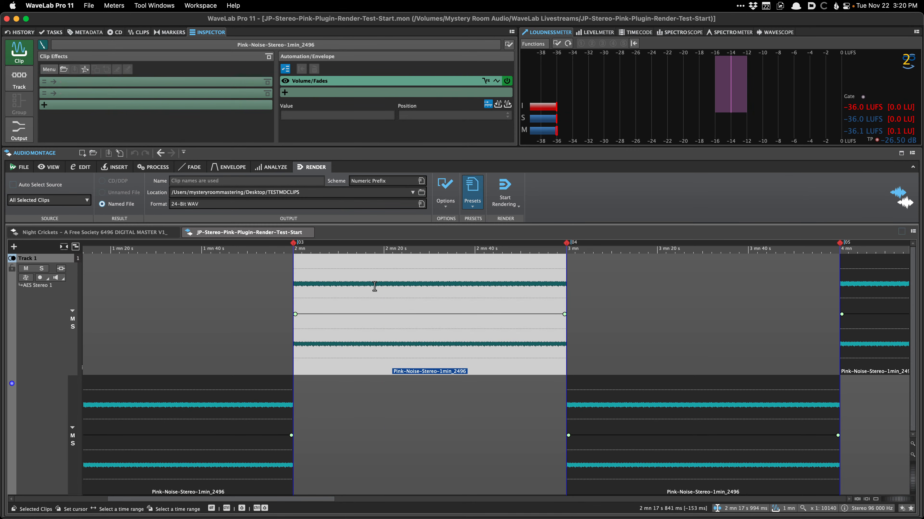
pyautogui.click(374, 288)
pyautogui.press('s')
pyautogui.click(454, 288)
pyautogui.press('s')
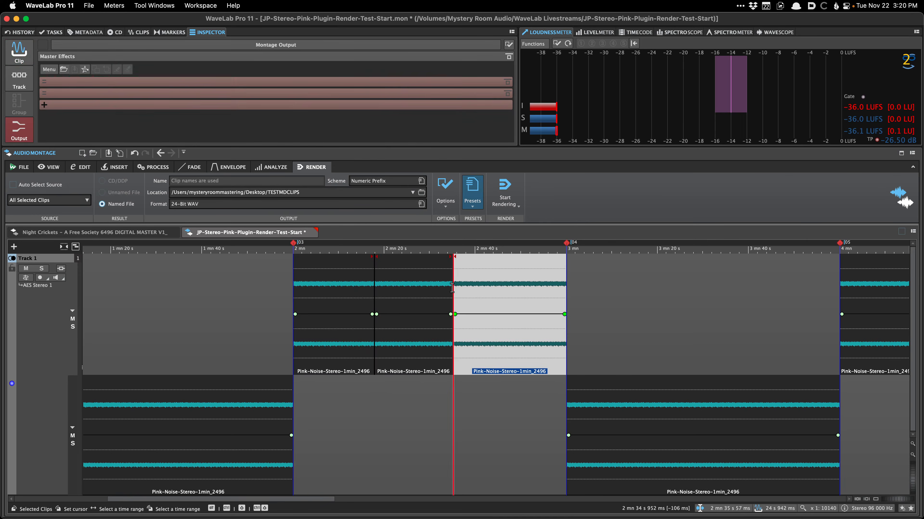
# Add the Gain plug-in with the -6dB preset to the middle piece of the split clip and save the montage.
pyautogui.click(424, 291)
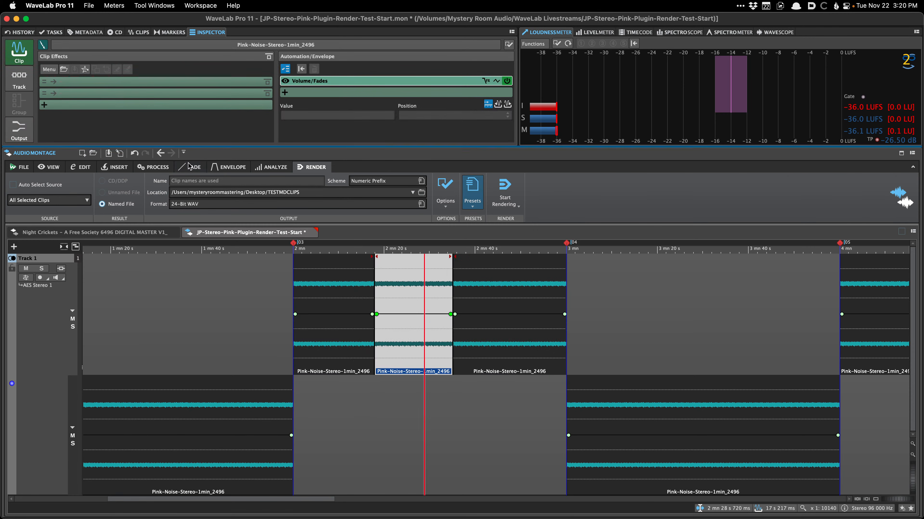
pyautogui.click(147, 85)
pyautogui.moveTo(204, 151)
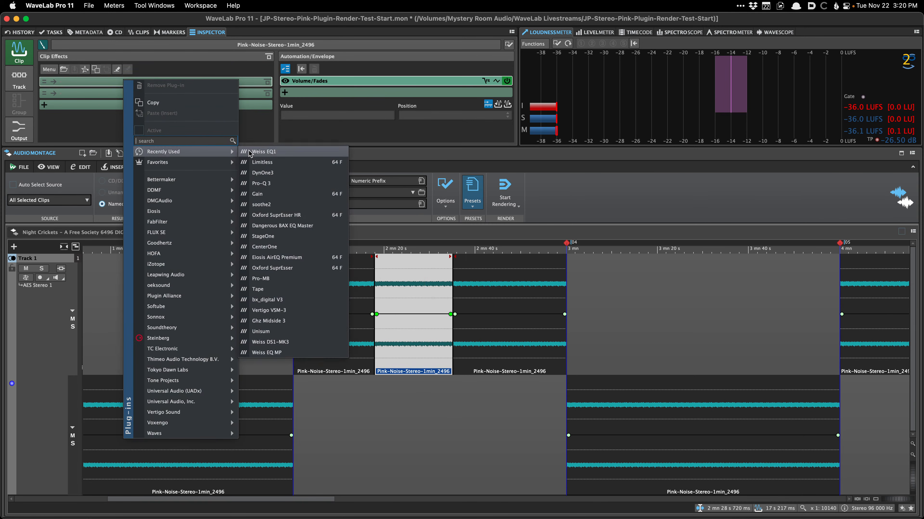
pyautogui.click(274, 194)
pyautogui.click(188, 152)
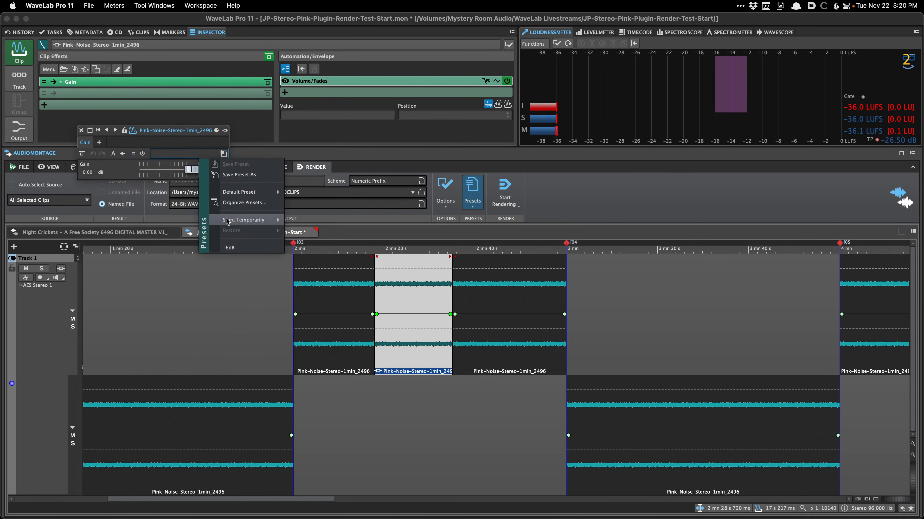
pyautogui.click(232, 247)
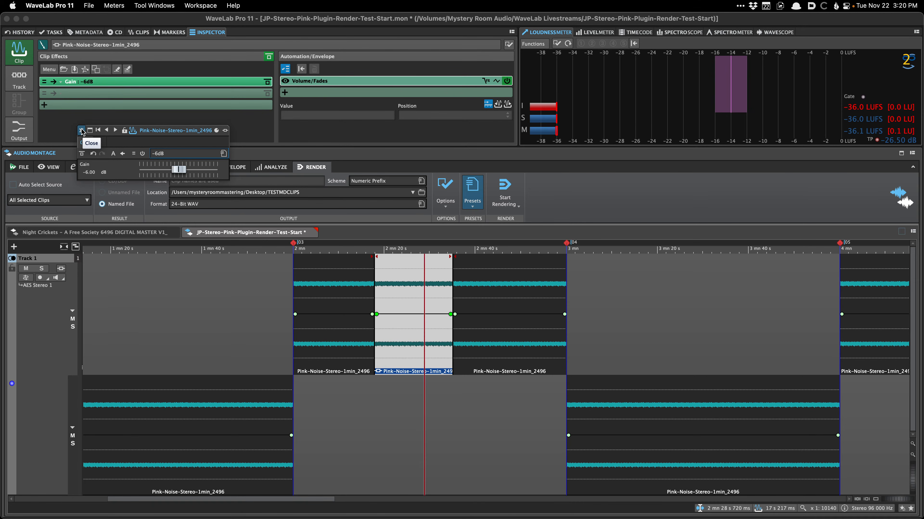
pyautogui.click(82, 130)
pyautogui.press('super+s')
# Play briefly from just before the first split and examine the boundaries between the middle piece and its neighbours.
pyautogui.click(363, 294)
pyautogui.press('space')
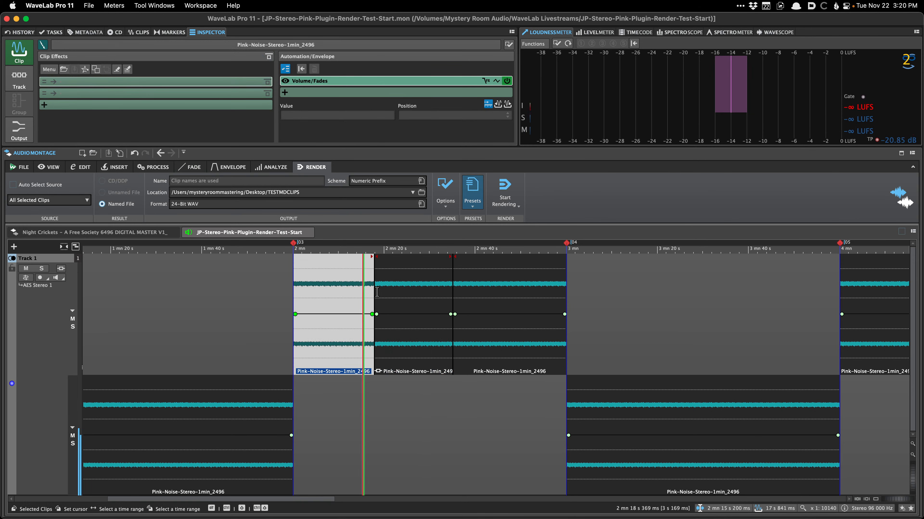
pyautogui.press('space')
pyautogui.scroll(3, 376, 295)
pyautogui.click(432, 330)
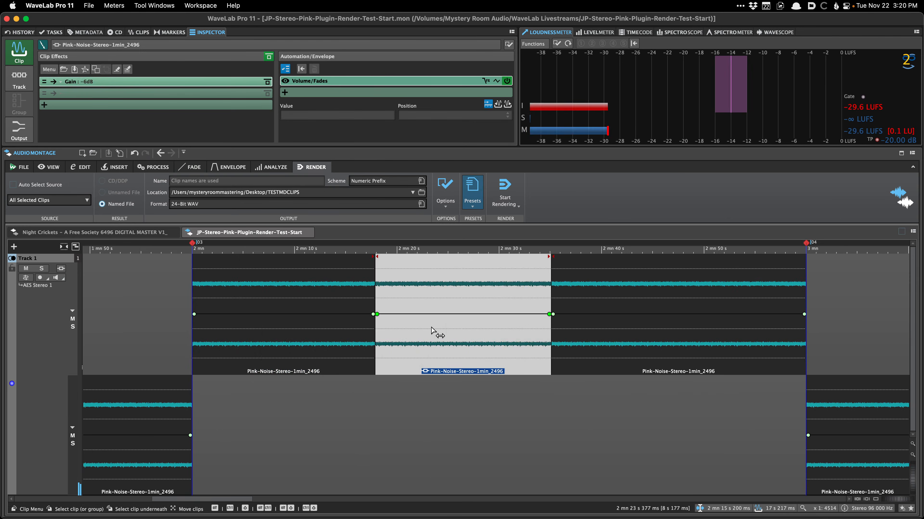
pyautogui.click(569, 333)
pyautogui.click(541, 332)
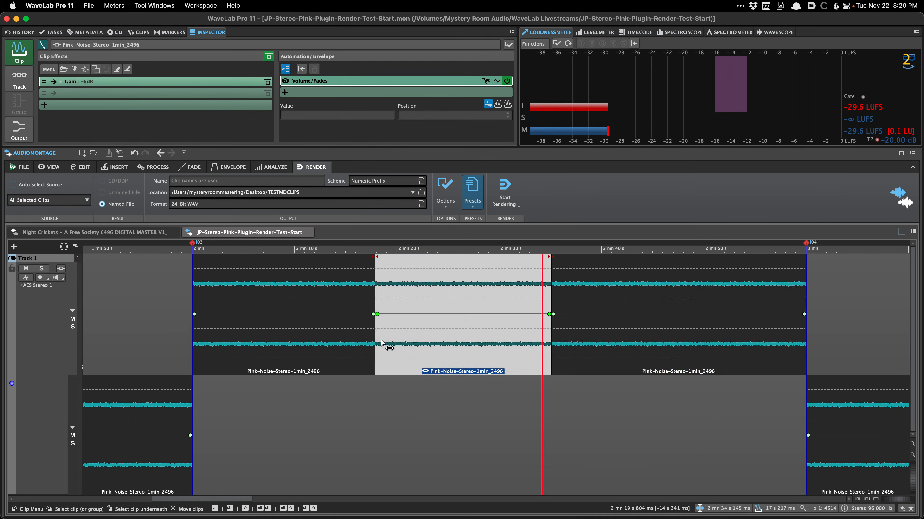
pyautogui.click(370, 344)
pyautogui.click(394, 342)
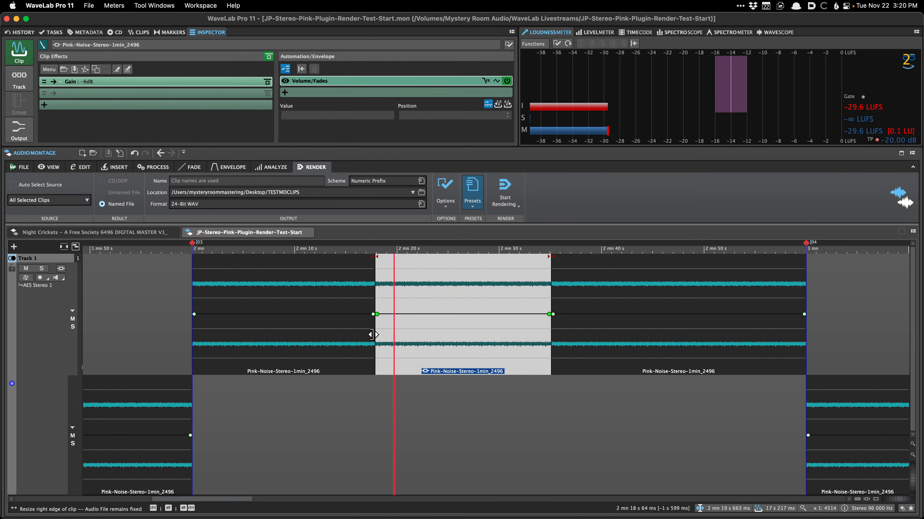
# Select all three pieces of the split clip at marker 03 and bounce them into a single clip.
pyautogui.click(362, 338)
pyautogui.keyDown('super'); pyautogui.click(399, 337); pyautogui.keyUp('super')
pyautogui.keyDown('super'); pyautogui.click(571, 337); pyautogui.keyUp('super')
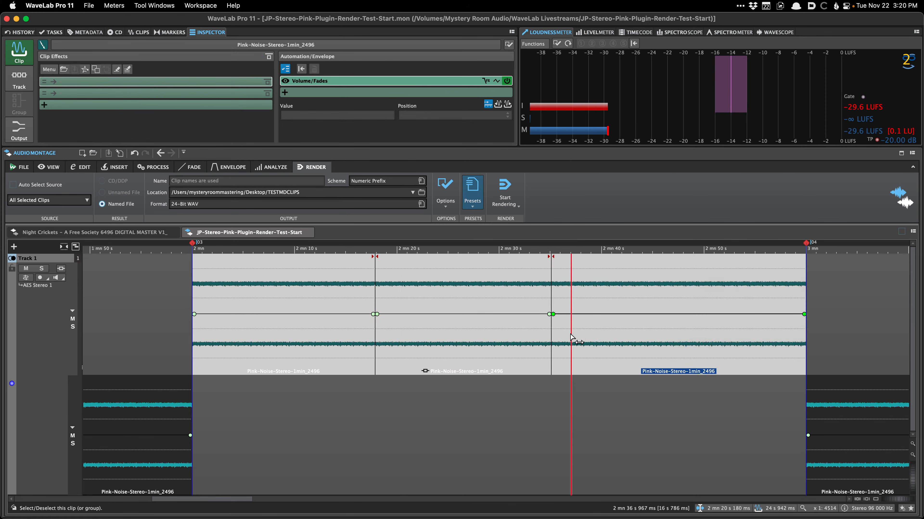
pyautogui.scroll(-1, 566, 337)
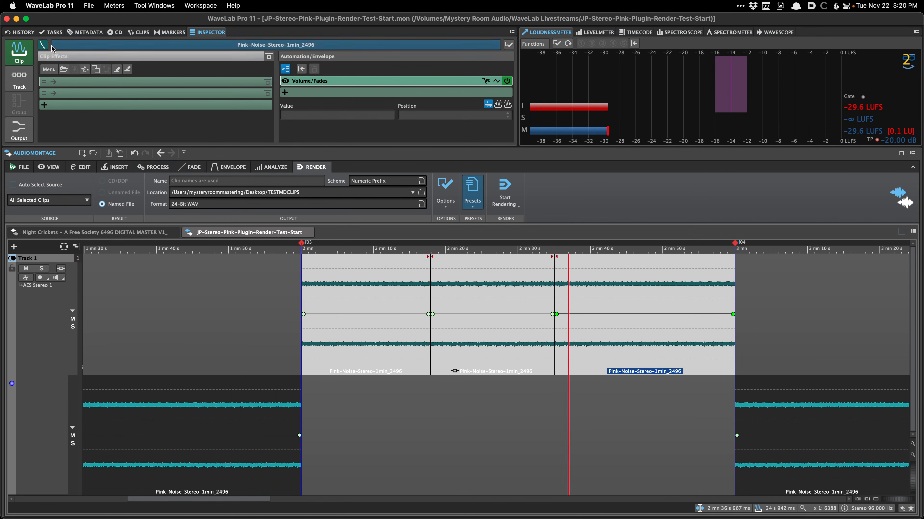
pyautogui.click(160, 167)
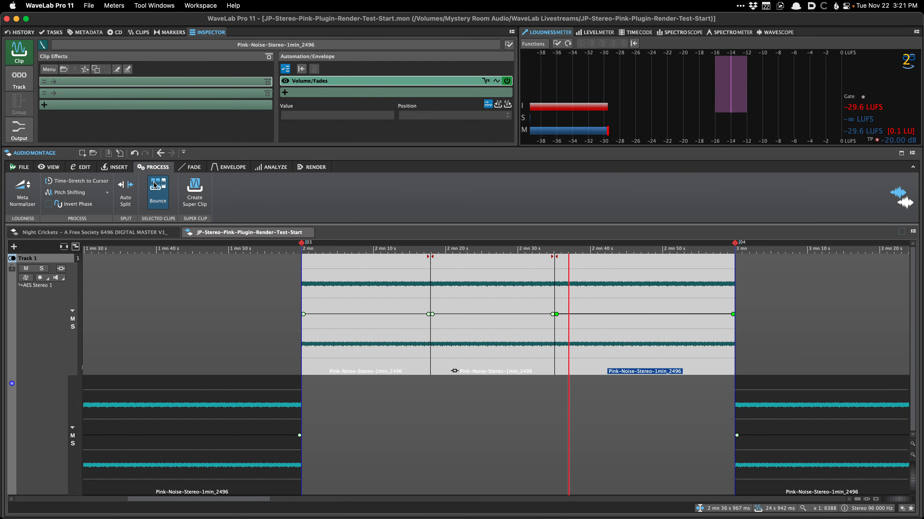
pyautogui.click(155, 185)
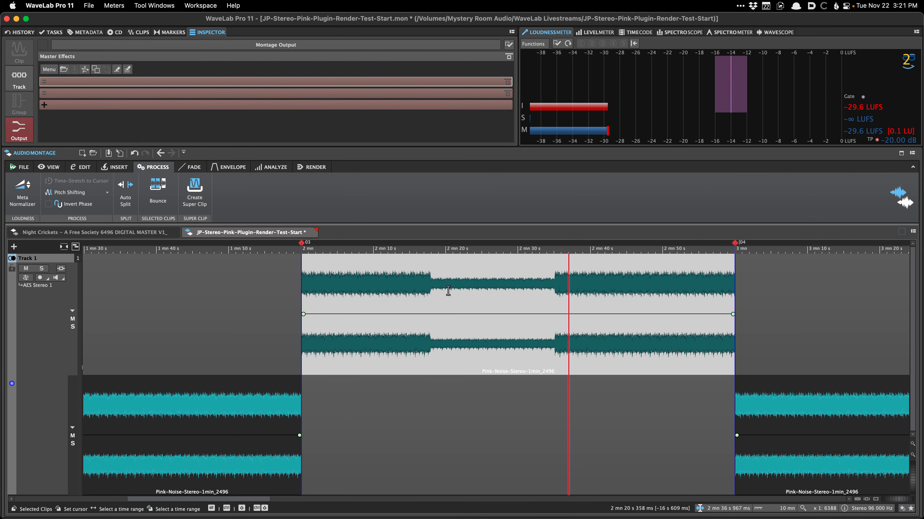
# Switch to Path Finder, examine Pink-Noise-Stereo-1min_2496.wav in the montage's Data folder, and return to WaveLab.
pyautogui.scroll(-3, 438, 291)
pyautogui.press('super+Tab')
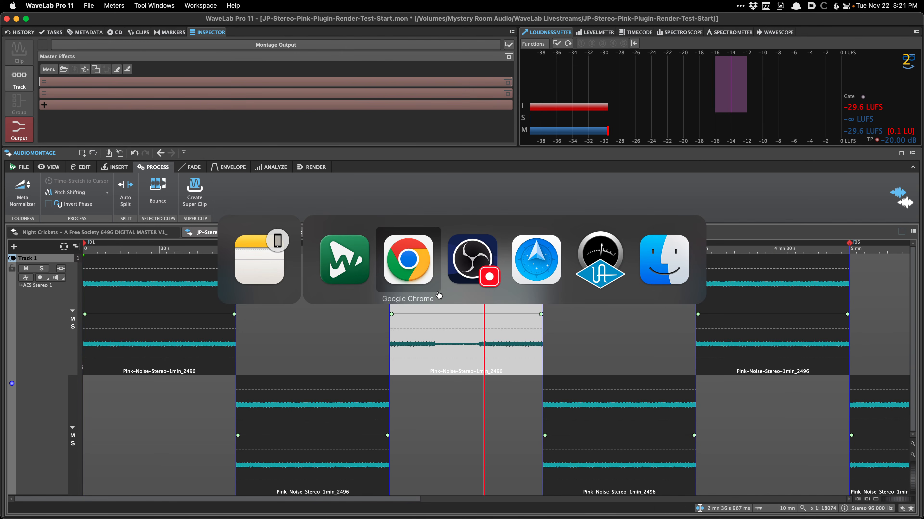
pyautogui.press('super+Tab')
pyautogui.press('super+Tab')
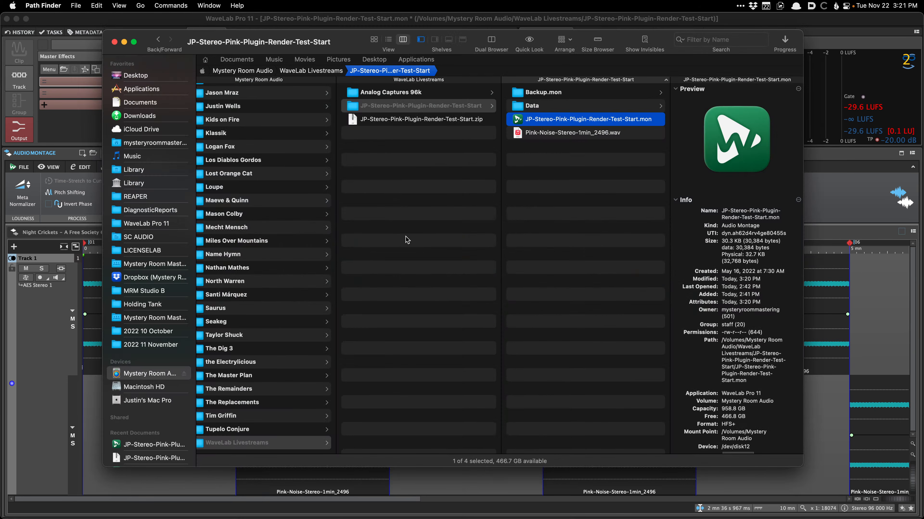
pyautogui.click(509, 105)
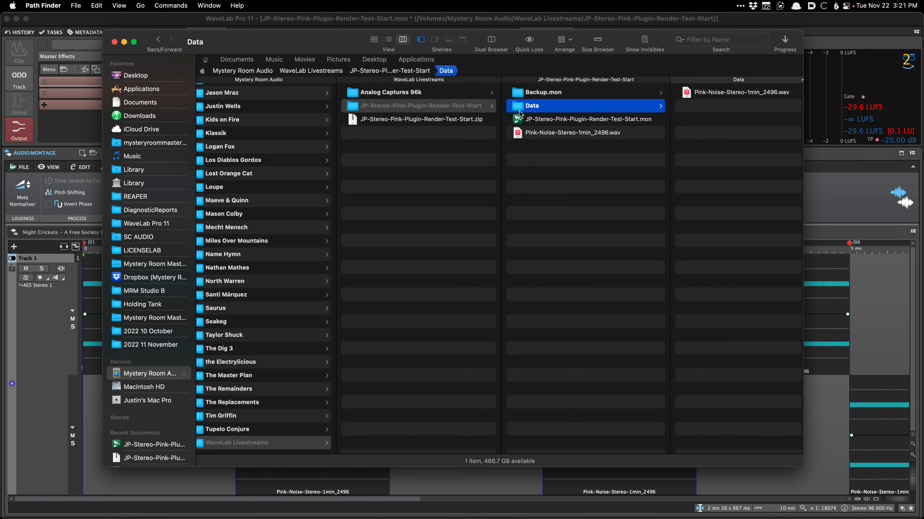
pyautogui.press('Right')
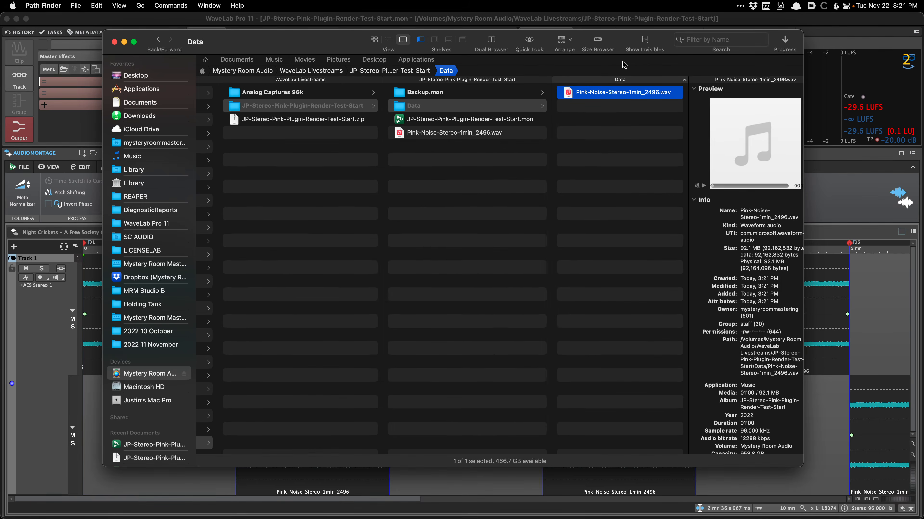
pyautogui.press('super+Tab')
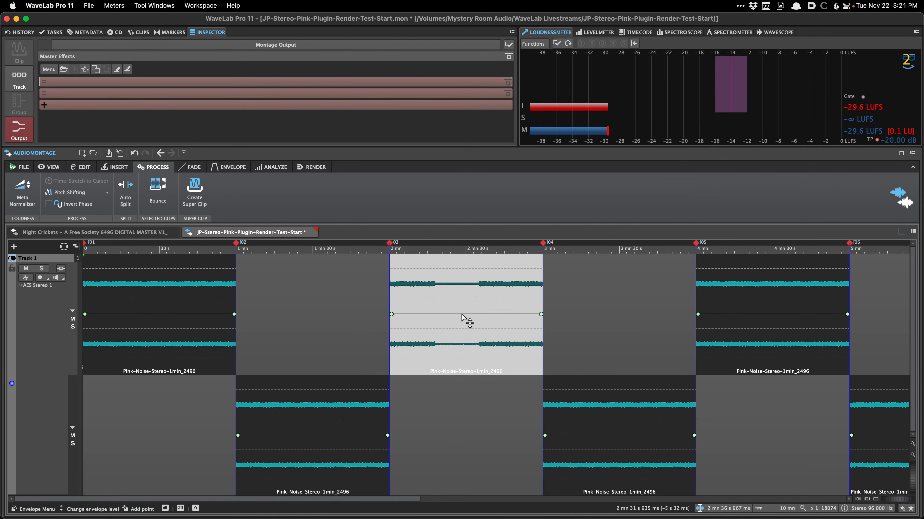
# Undo the bounce of the marker 03 clip and the Gain plug-in insertion that preceded it.
pyautogui.click(456, 301)
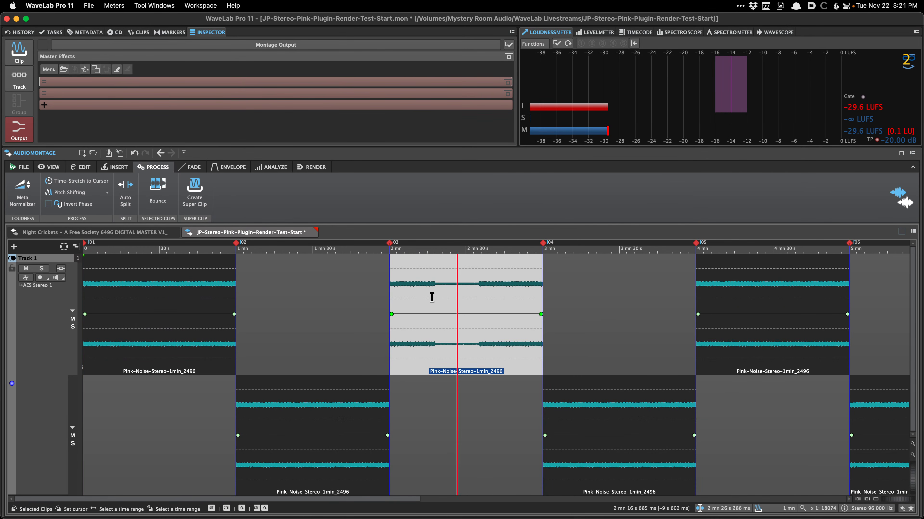
pyautogui.press('super+z')
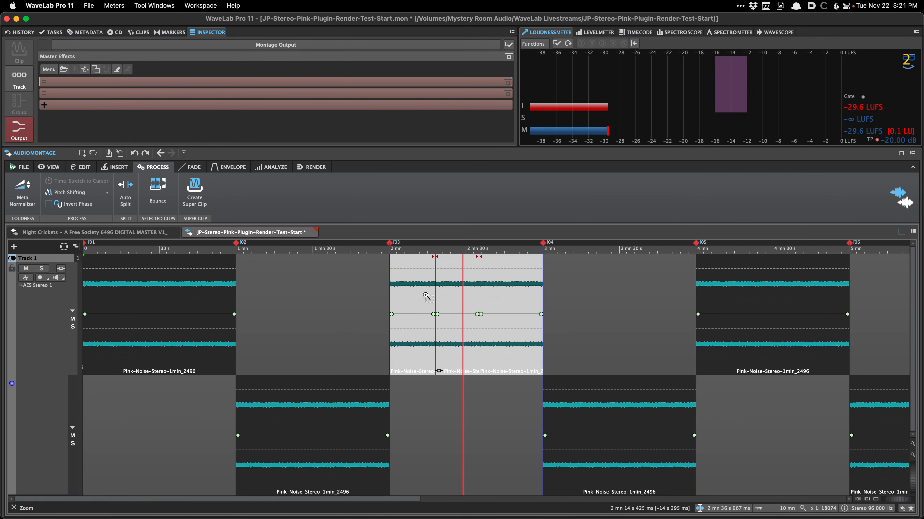
pyautogui.moveTo(429, 295); pyautogui.dragTo(472, 296)
pyautogui.press('super+shift+z')
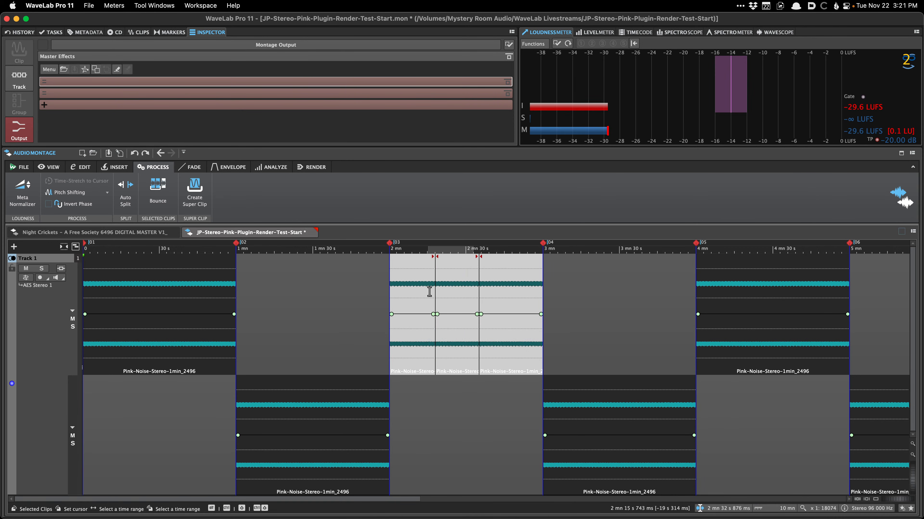
# Select the pieces of the marker 03 clip one by one and check their Clip effects.
pyautogui.click(422, 302)
pyautogui.keyDown('super'); pyautogui.click(455, 343); pyautogui.keyUp('super')
pyautogui.keyDown('super'); pyautogui.click(495, 344); pyautogui.keyUp('super')
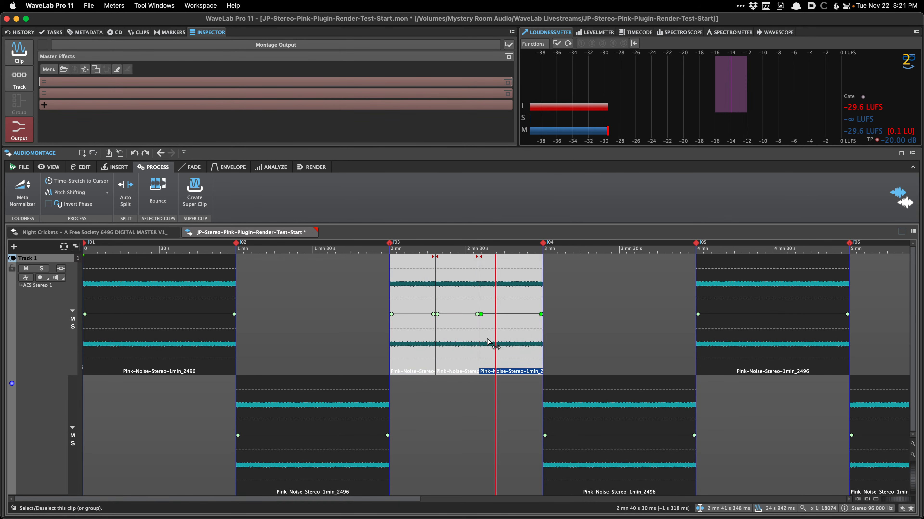
pyautogui.click(455, 287)
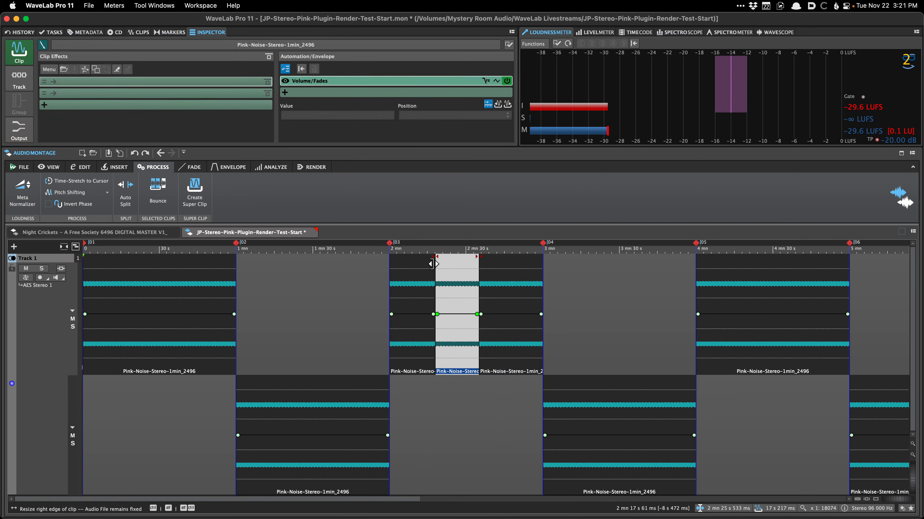
pyautogui.click(409, 274)
pyautogui.click(455, 276)
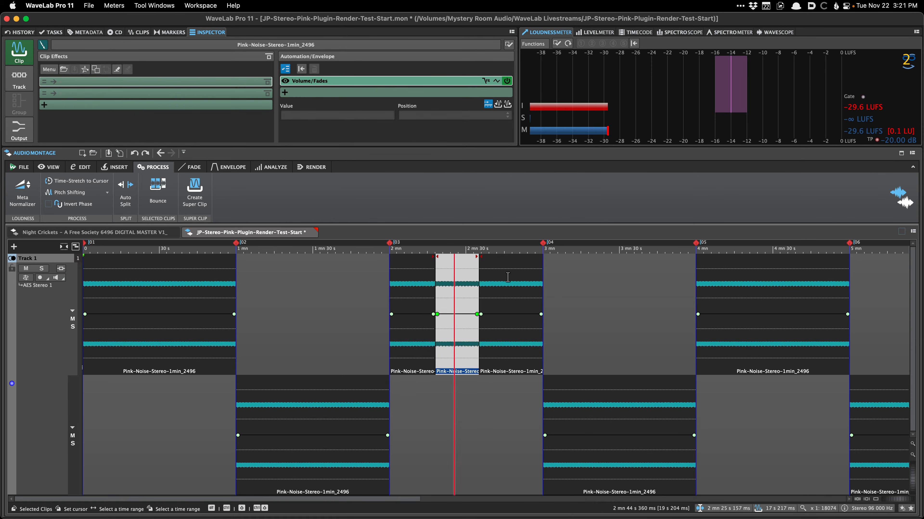
pyautogui.click(508, 277)
# Add the Gain plug-in with the -6dB preset to the middle piece again and save the montage.
pyautogui.click(473, 275)
pyautogui.click(137, 83)
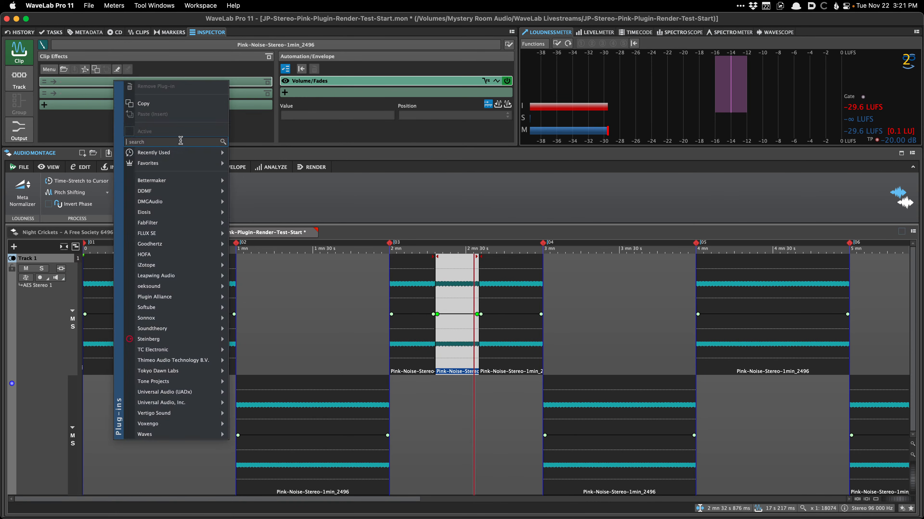
pyautogui.moveTo(182, 153)
pyautogui.click(242, 156)
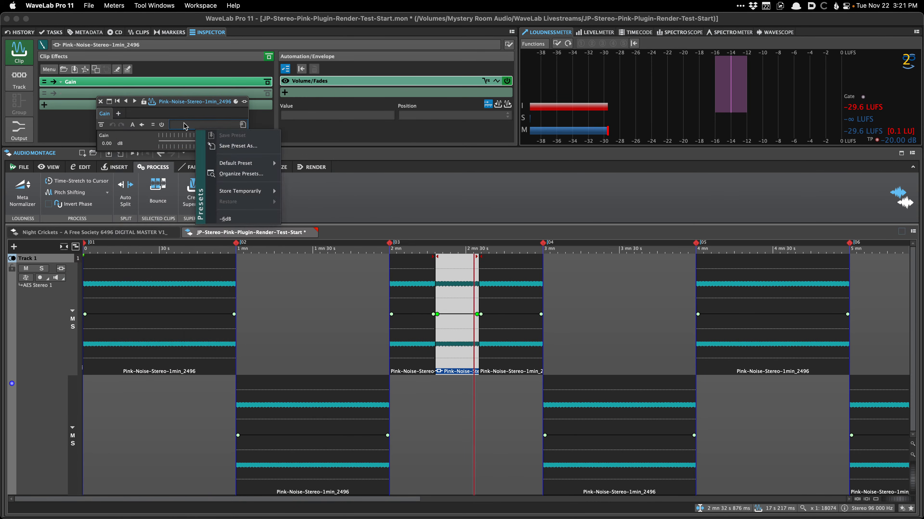
pyautogui.press('super+s')
pyautogui.click(101, 102)
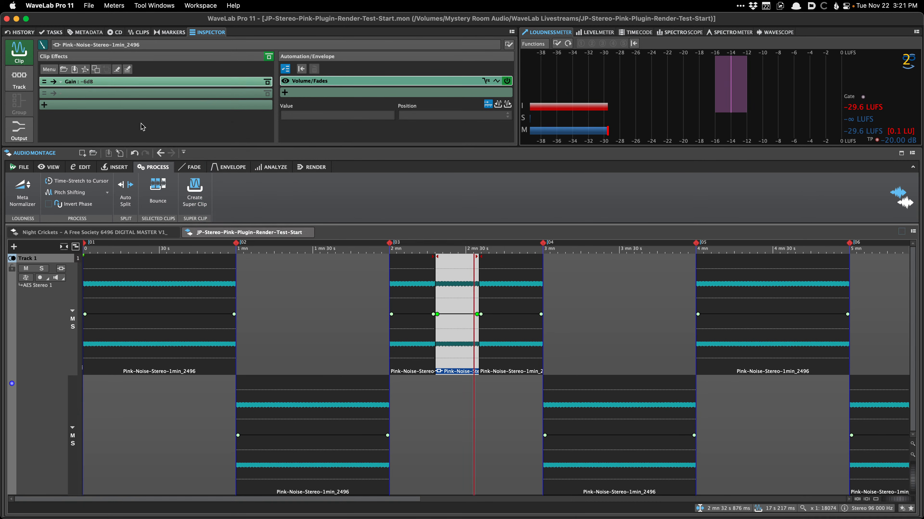
pyautogui.keyDown('super'); pyautogui.click(427, 344); pyautogui.keyUp('super')
pyautogui.keyDown('super'); pyautogui.click(495, 350); pyautogui.keyUp('super')
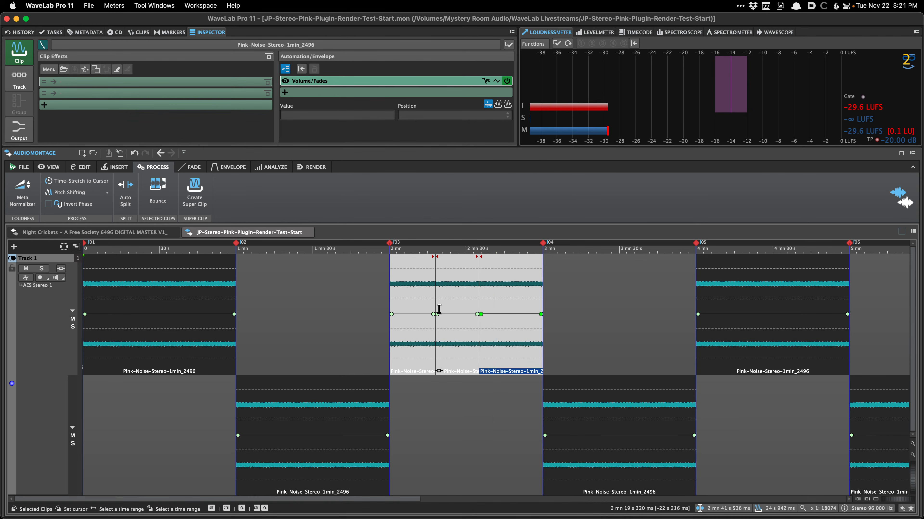
pyautogui.rightClick(423, 341)
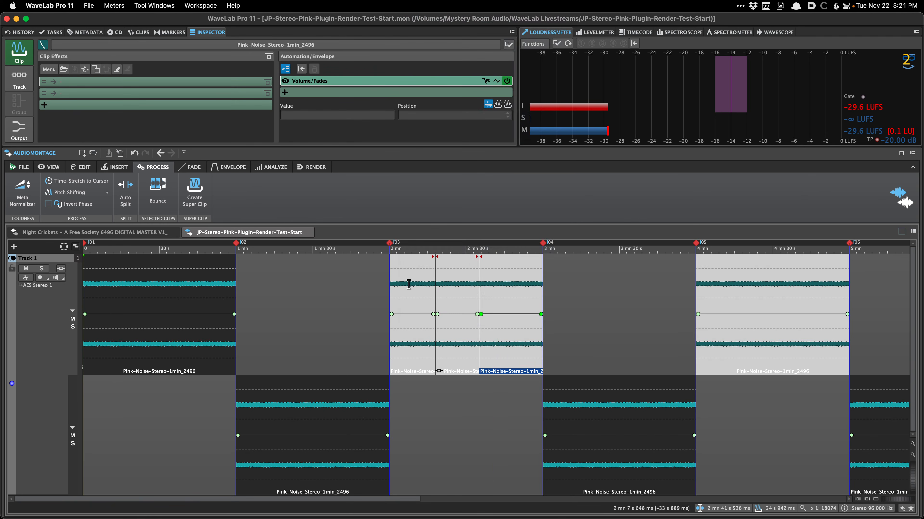
pyautogui.click(431, 342)
pyautogui.click(552, 344)
# Try to create an internal super clip (I-Clip) from the split pieces of the marker 03 clip, and undo it.
pyautogui.click(526, 343)
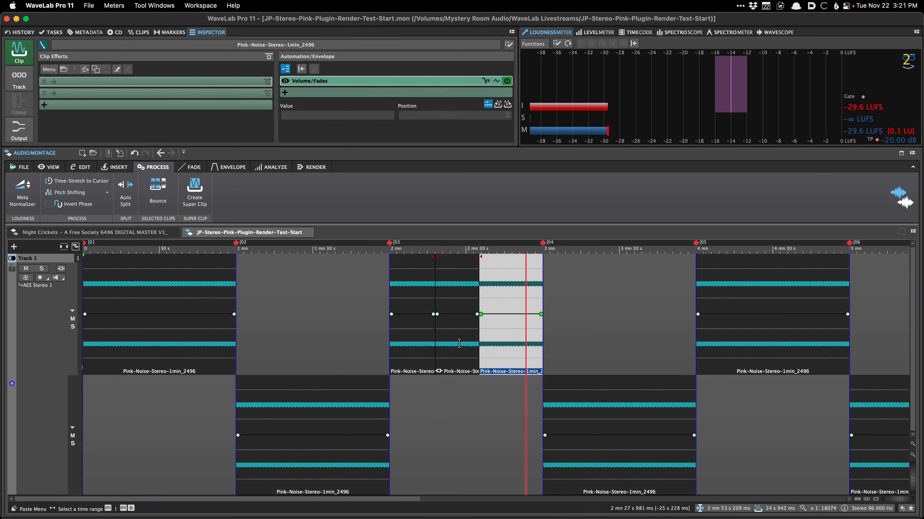
pyautogui.keyDown('super'); pyautogui.click(459, 341); pyautogui.keyUp('super')
pyautogui.keyDown('super'); pyautogui.click(425, 340); pyautogui.keyUp('super')
pyautogui.rightClick(461, 305)
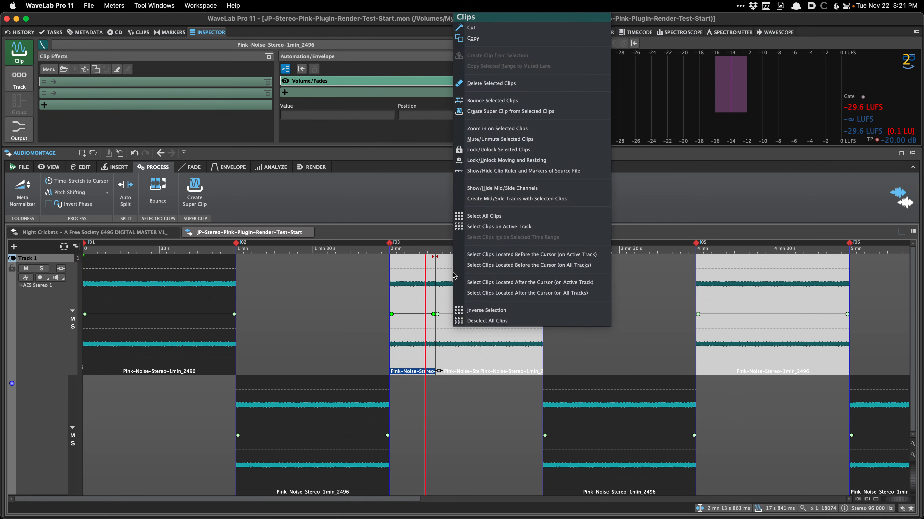
pyautogui.click(496, 111)
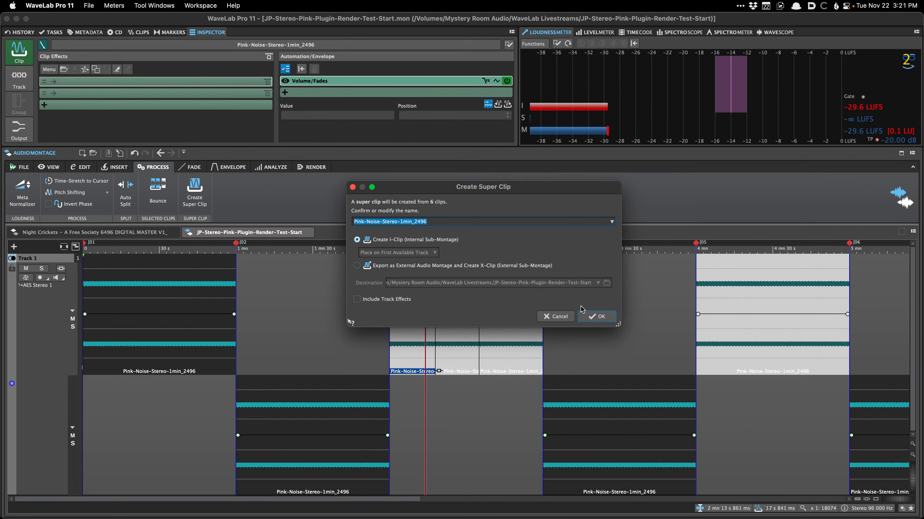
pyautogui.click(596, 316)
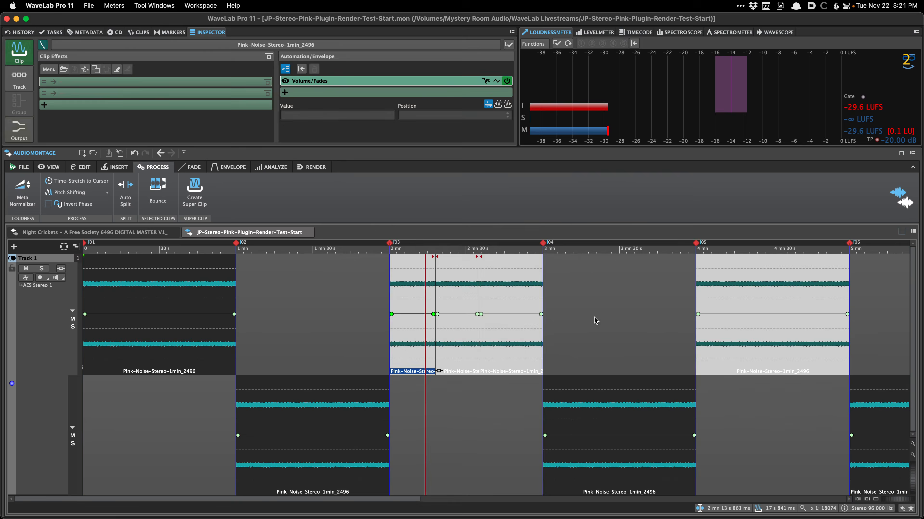
pyautogui.scroll(-3, 564, 314)
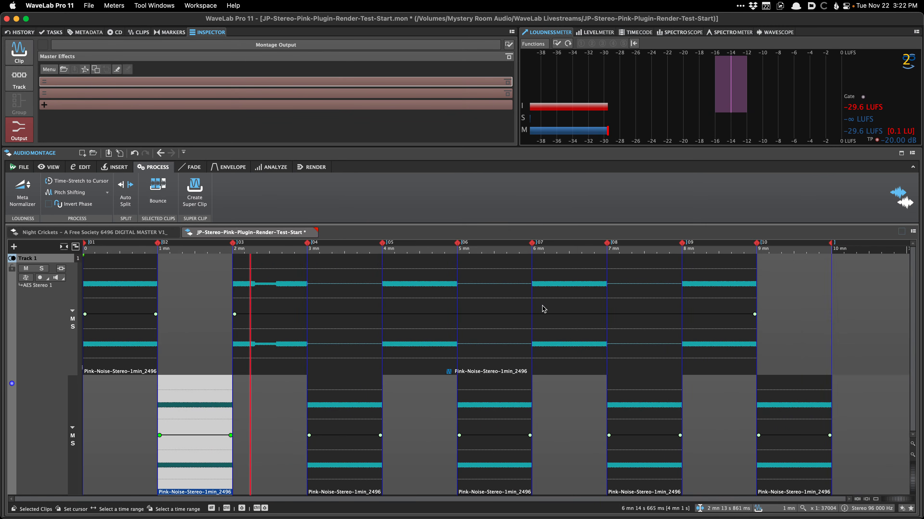
pyautogui.press('super+z')
pyautogui.click(320, 346)
pyautogui.click(293, 350)
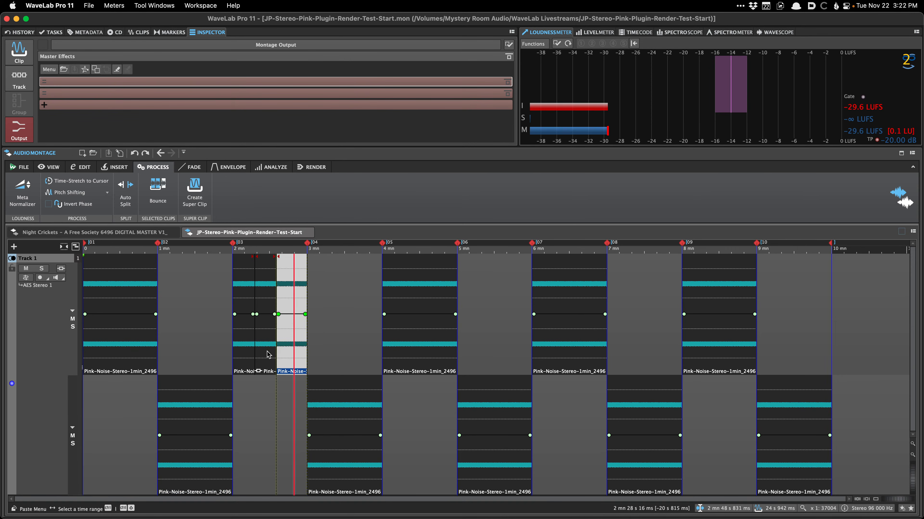
pyautogui.keyDown('super'); pyautogui.click(269, 353); pyautogui.keyUp('super')
pyautogui.keyDown('super'); pyautogui.click(250, 349); pyautogui.keyUp('super')
pyautogui.rightClick(265, 277)
pyautogui.click(274, 263)
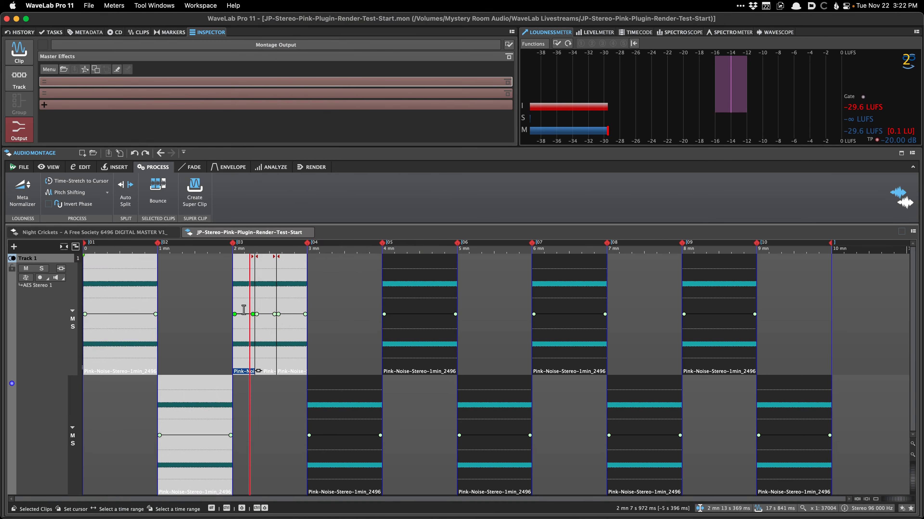
pyautogui.click(247, 322)
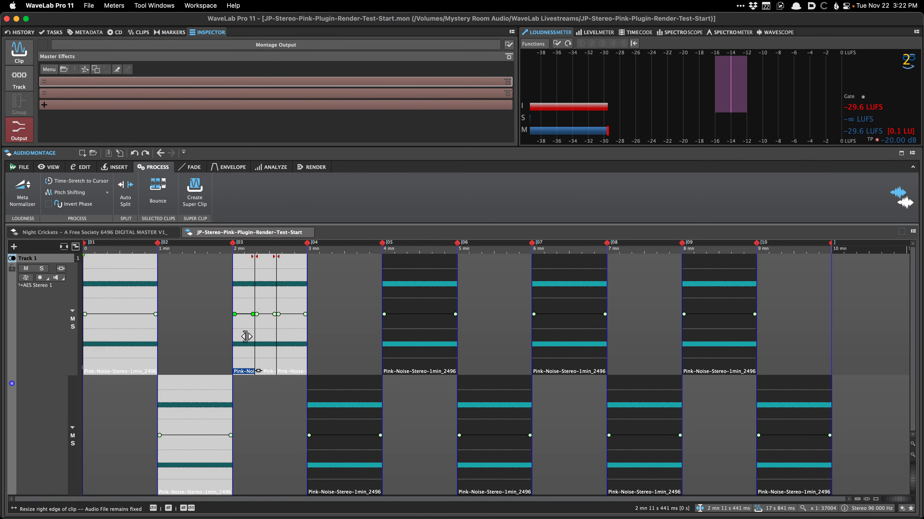
pyautogui.click(338, 340)
# Create an internal super clip (I-Clip) from only the three pieces at marker 03 and save the montage.
pyautogui.moveTo(330, 339); pyautogui.dragTo(242, 331)
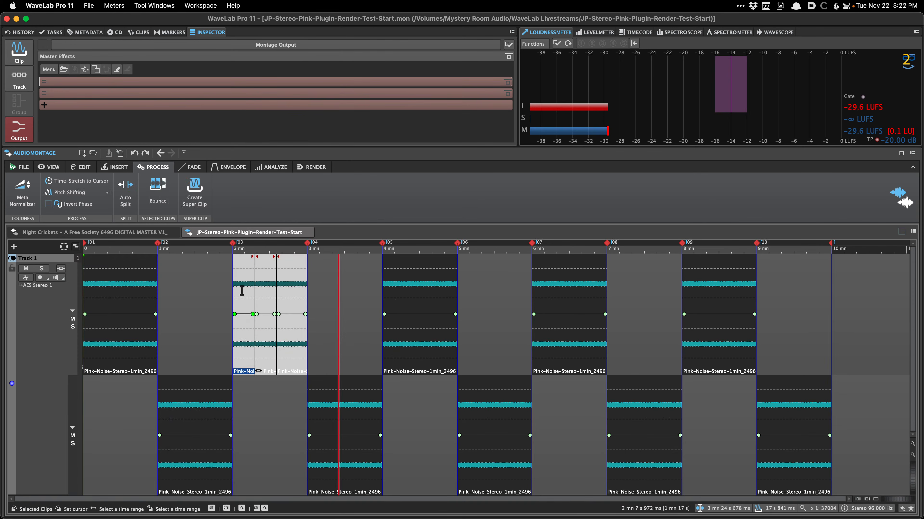
pyautogui.rightClick(242, 331)
pyautogui.click(318, 112)
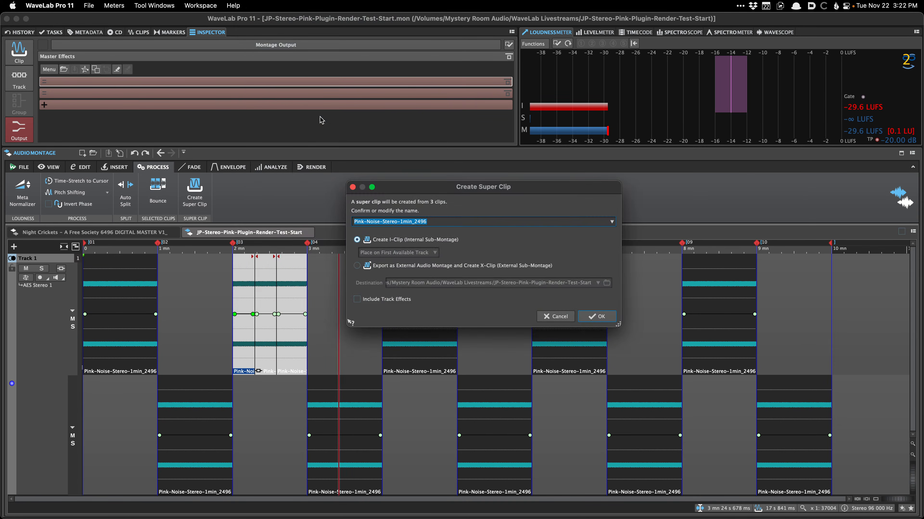
pyautogui.click(593, 315)
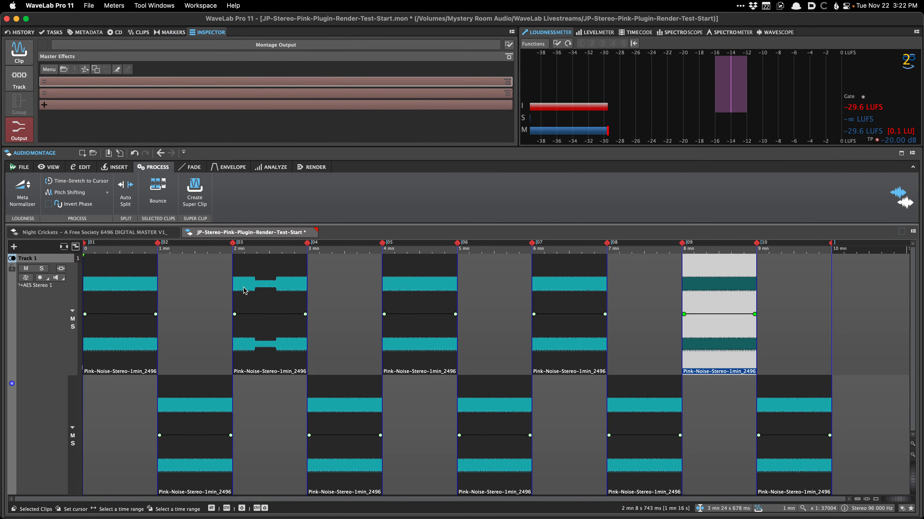
pyautogui.scroll(4, 243, 288)
pyautogui.click(270, 287)
pyautogui.press('super+s')
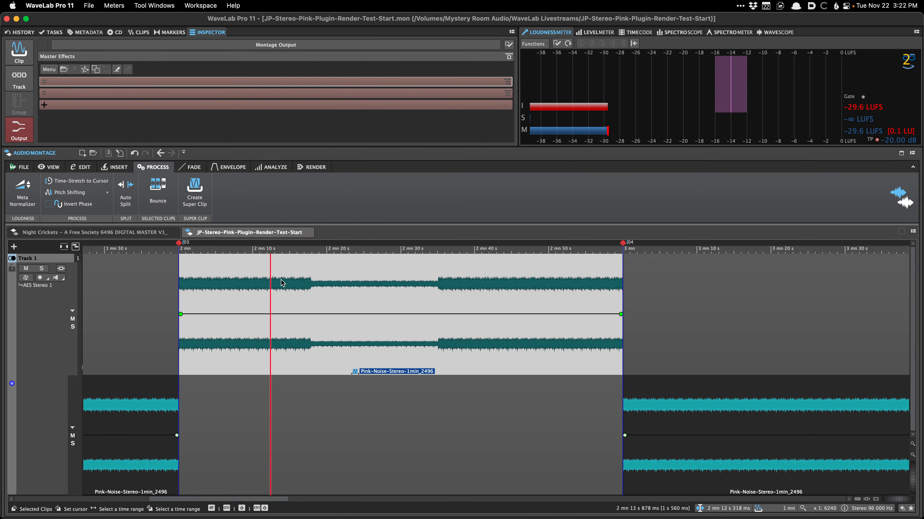
# Undo the super clip creation at marker 03.
pyautogui.scroll(-3, 283, 284)
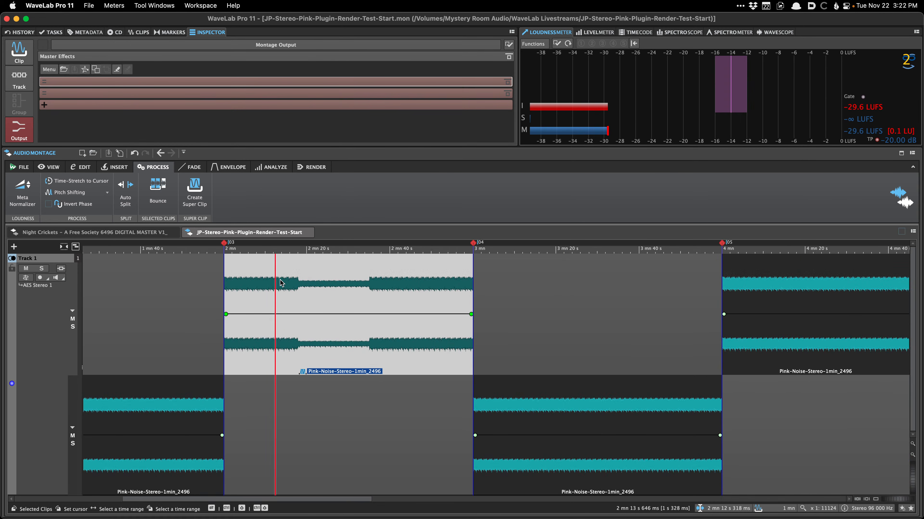
pyautogui.scroll(-3, 282, 283)
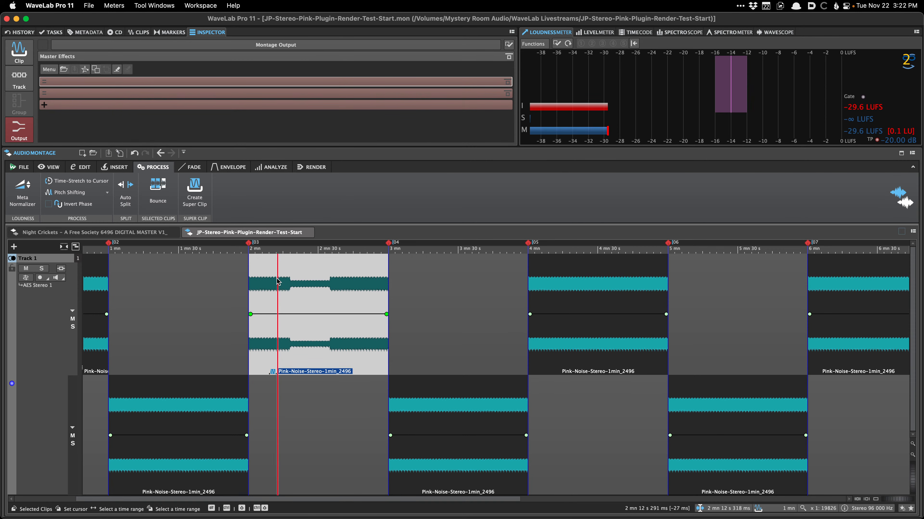
pyautogui.scroll(-3, 278, 282)
pyautogui.press('super+z')
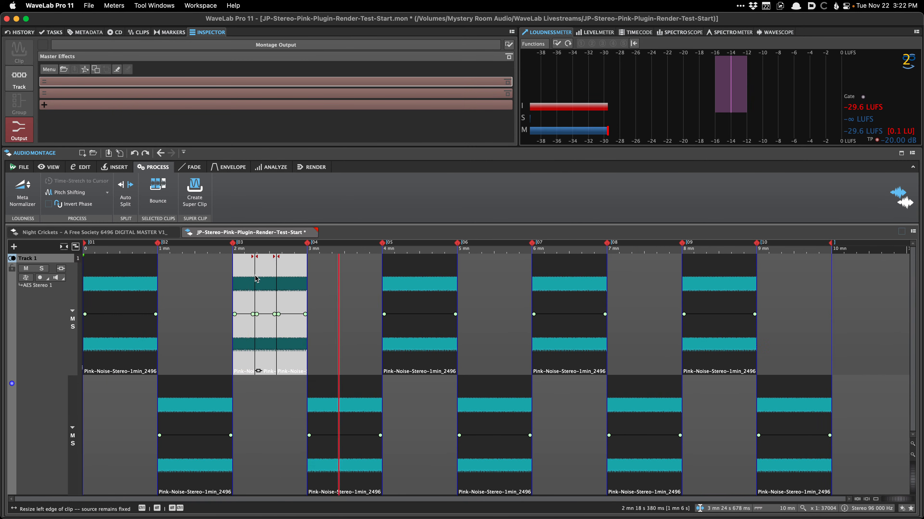
# Undo the remaining edits and splits of the marker 03 clip and save the montage.
pyautogui.press('super+z')
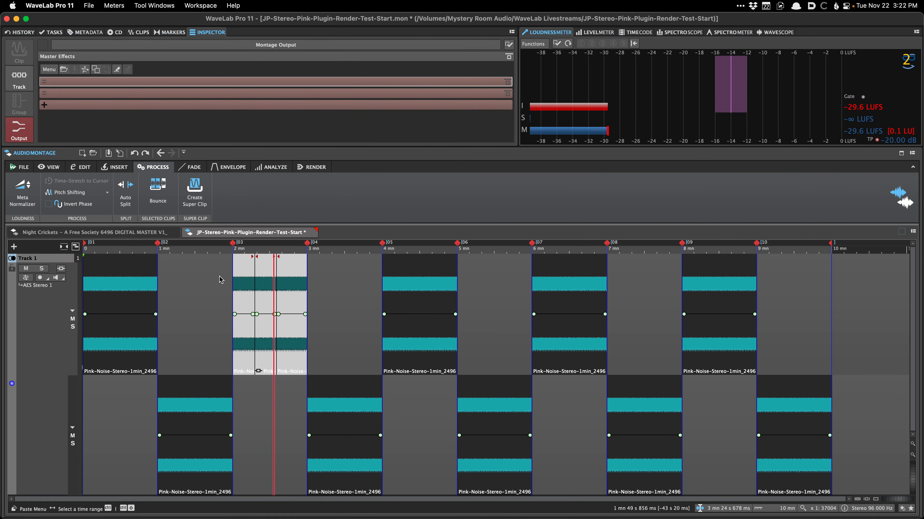
pyautogui.press('super+z')
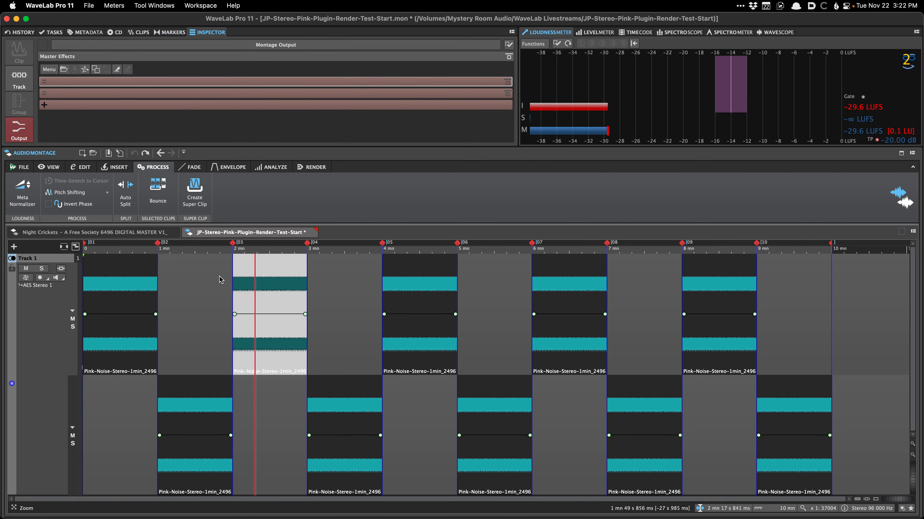
pyautogui.press('super+s')
pyautogui.scroll(1, 215, 280)
pyautogui.click(216, 279)
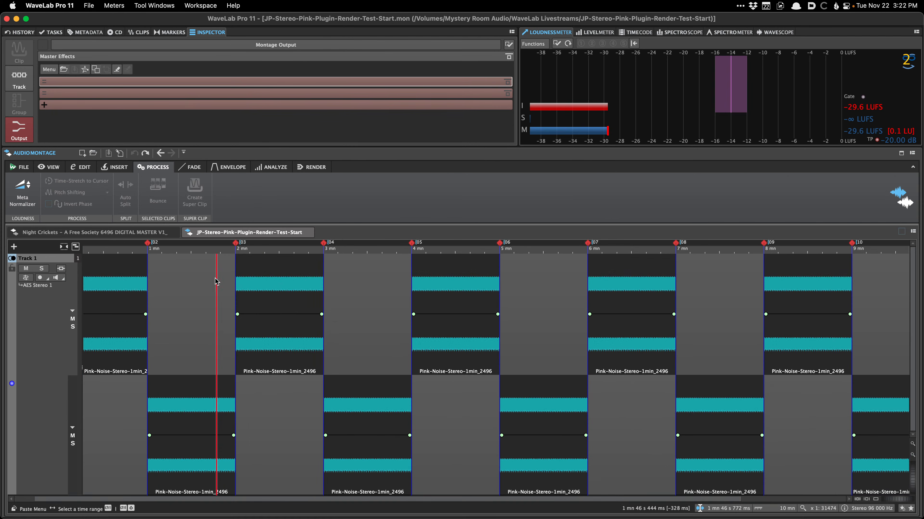
pyautogui.hscroll(-3, 214, 277)
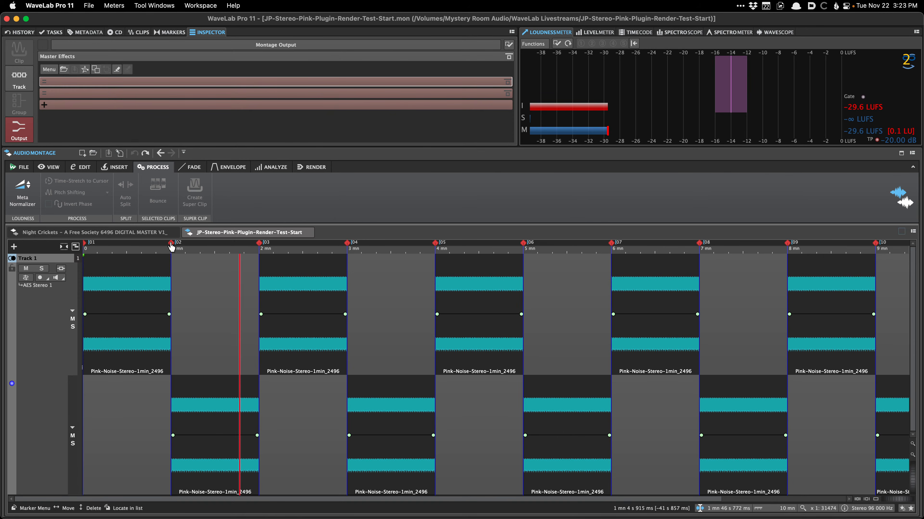
# Switch to the Night Crickets - A Free Society montage and show its marker list.
pyautogui.click(93, 232)
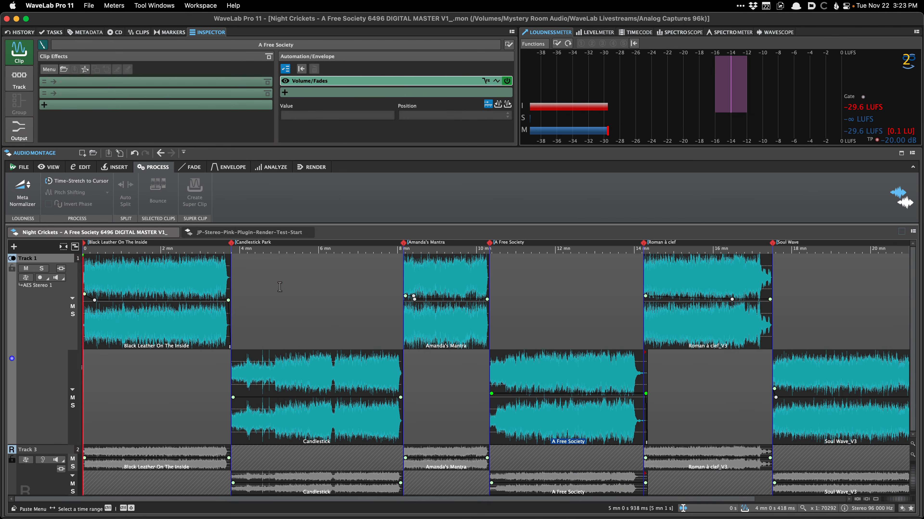
pyautogui.scroll(15, 194, 379)
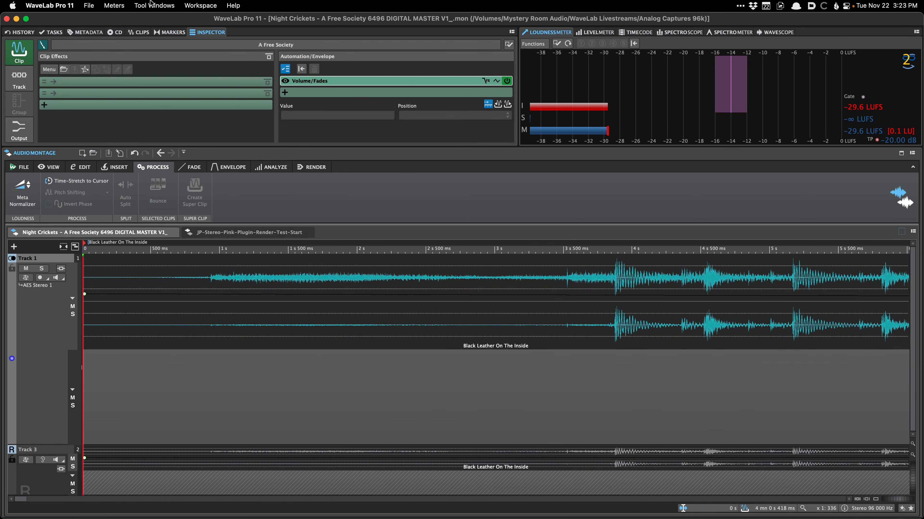
pyautogui.click(170, 33)
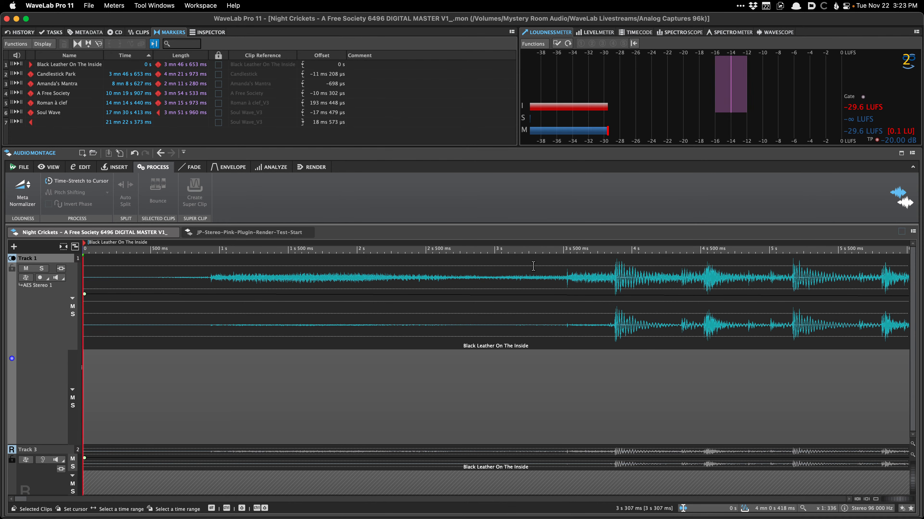
# Examine the opening waveform of the Black Leather On The Inside clip at normal and increased vertical magnification.
pyautogui.scroll(-3, 488, 264)
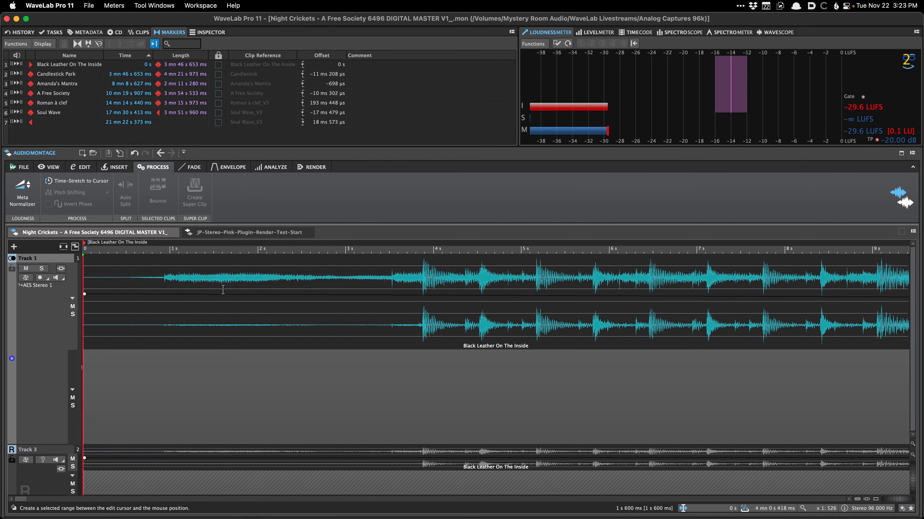
pyautogui.hotkey('shift', 'Up')
pyautogui.hotkey('shift', 'Up')
pyautogui.hotkey('shift', 'Up')
pyautogui.press('Down')
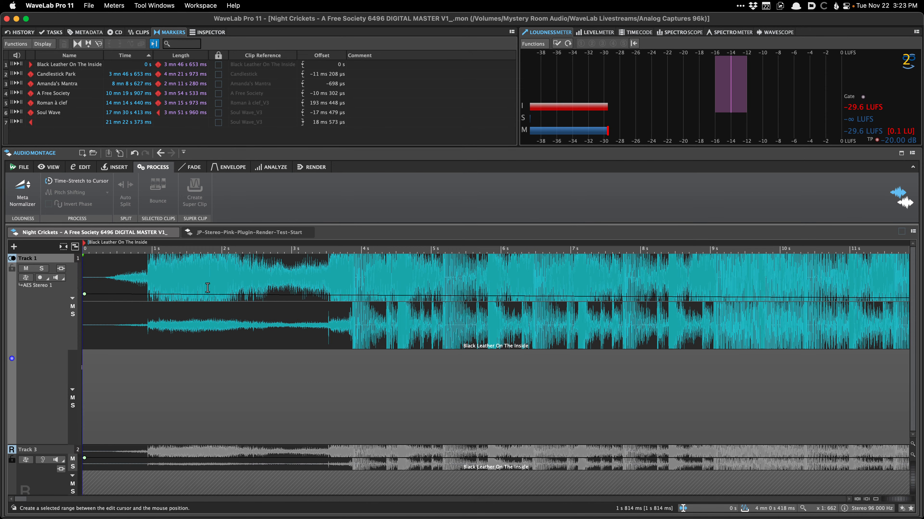
pyautogui.hotkey('shift', 'Down')
pyautogui.hotkey('shift', 'Down')
pyautogui.hotkey('shift', 'Down')
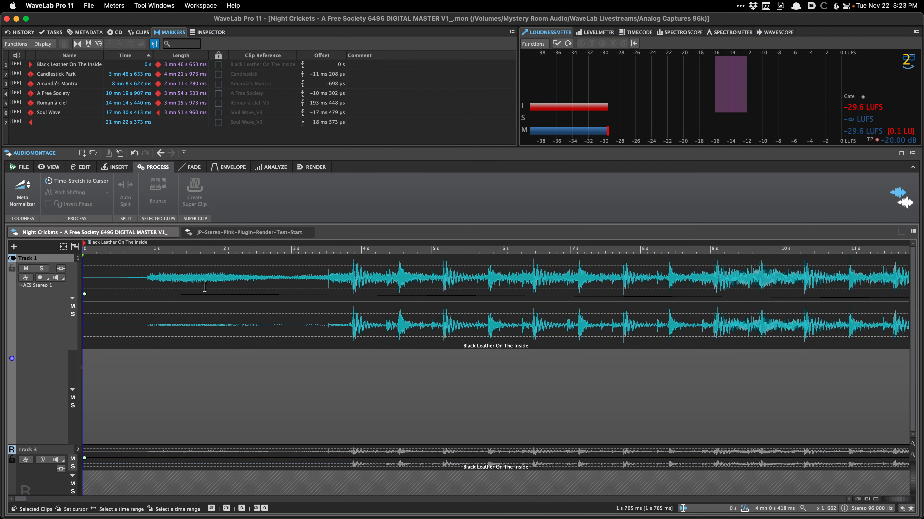
pyautogui.press('Down')
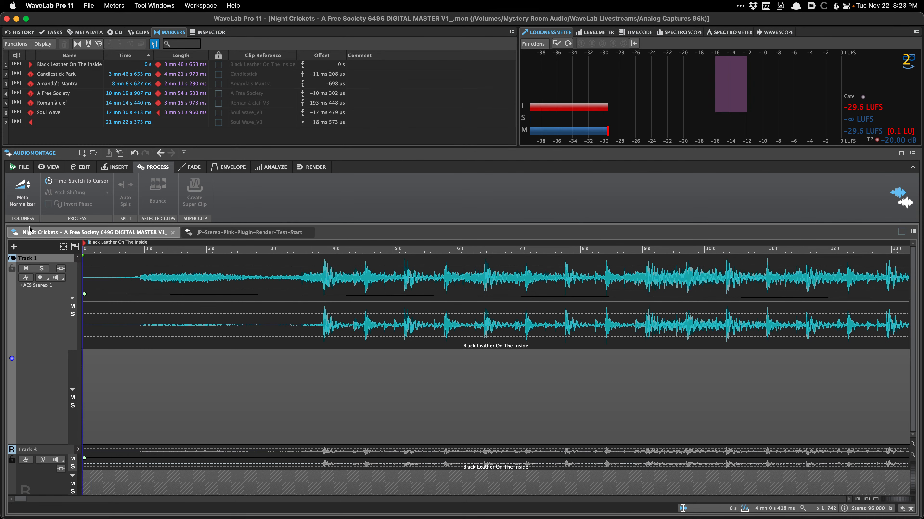
# Examine the full album layout from Black Leather On The Inside to Soul Wave, including the first clip's volume envelope.
pyautogui.press('Down')
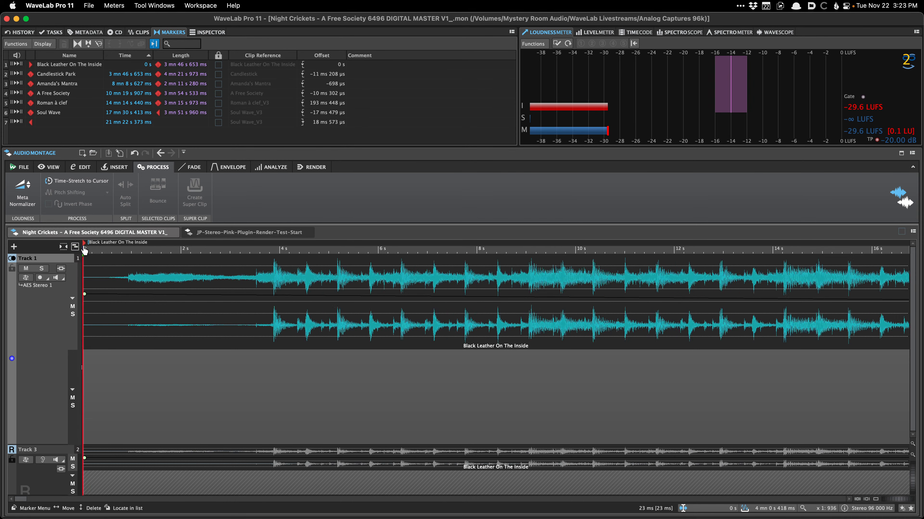
pyautogui.press('Down')
pyautogui.press('Down')
pyautogui.press('Down')
pyautogui.press('Down')
pyautogui.press('Down')
pyautogui.press('Down')
pyautogui.press('Down')
pyautogui.press('Down')
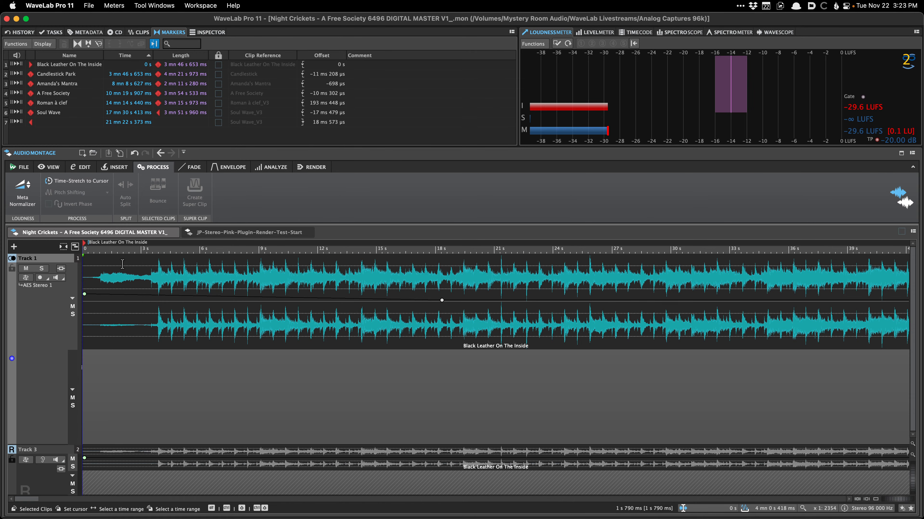
pyautogui.press('Down')
pyautogui.press('Down')
pyautogui.press('Down')
pyautogui.press('Down')
pyautogui.press('Down')
pyautogui.press('Down')
pyautogui.press('Down')
pyautogui.press('Down')
pyautogui.press('Down')
pyautogui.press('Down')
pyautogui.press('Down')
pyautogui.press('Down')
pyautogui.press('Down')
pyautogui.press('Down')
pyautogui.press('Down')
pyautogui.press('Down')
pyautogui.press('Down')
pyautogui.press('Down')
pyautogui.press('Down')
pyautogui.press('Down')
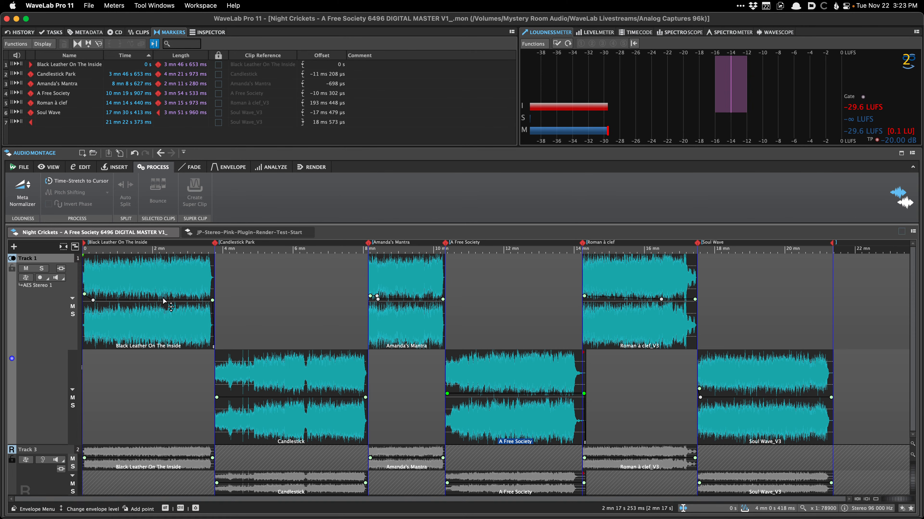
pyautogui.moveTo(163, 299)
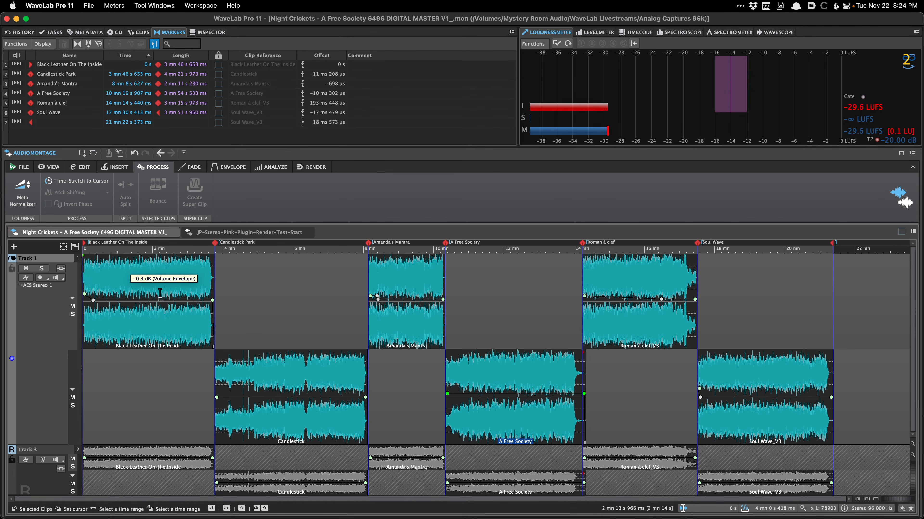
# Examine the montage's render settings, including the render presets, rendering options and naming scheme presets.
pyautogui.click(145, 282)
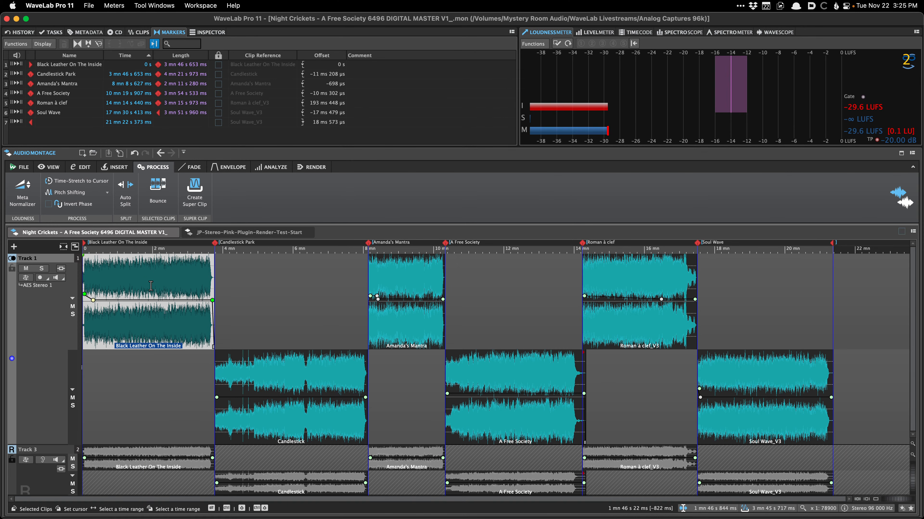
pyautogui.click(311, 167)
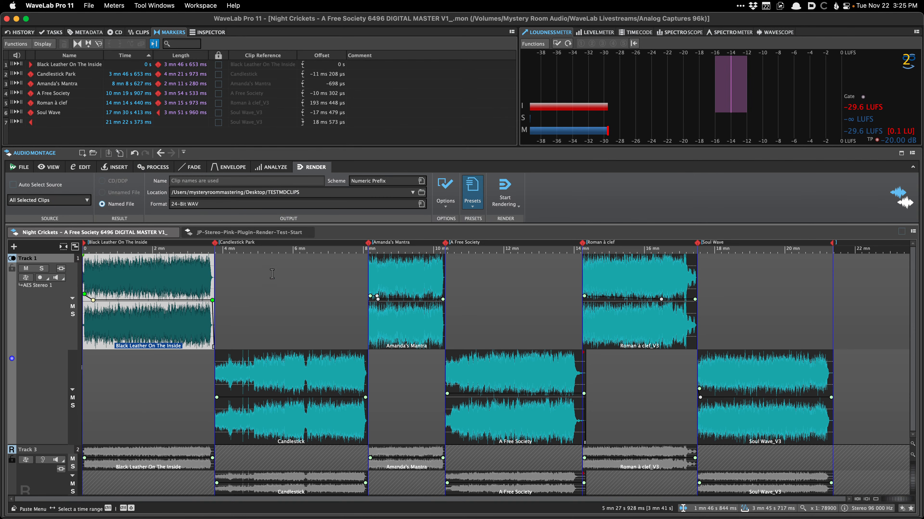
pyautogui.click(271, 274)
pyautogui.click(472, 198)
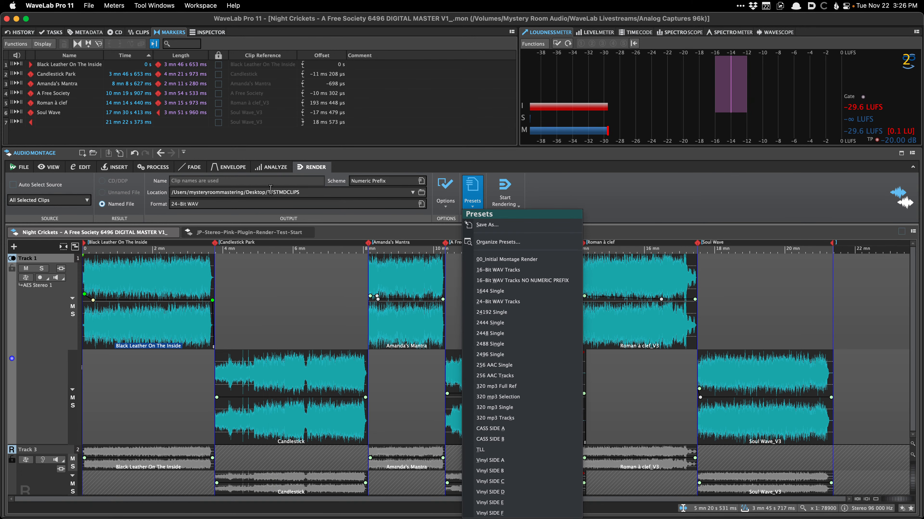
pyautogui.click(478, 187)
pyautogui.click(479, 190)
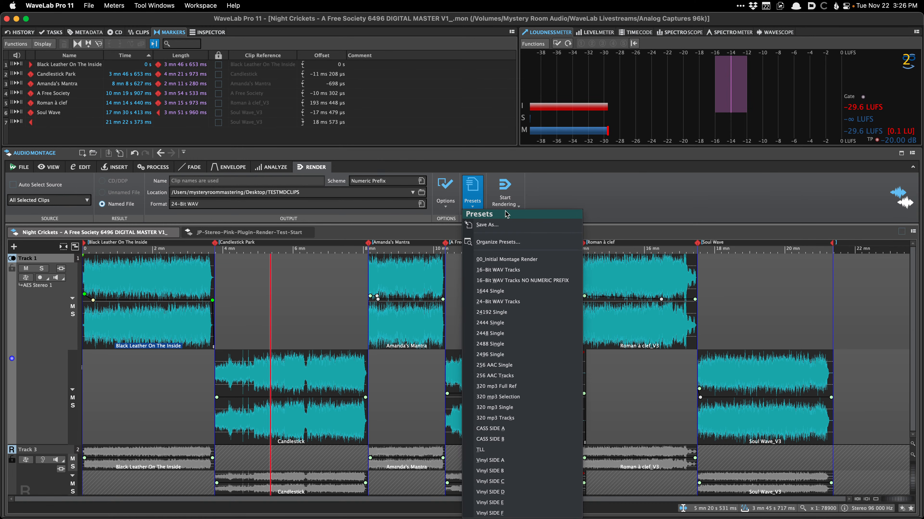
pyautogui.click(548, 175)
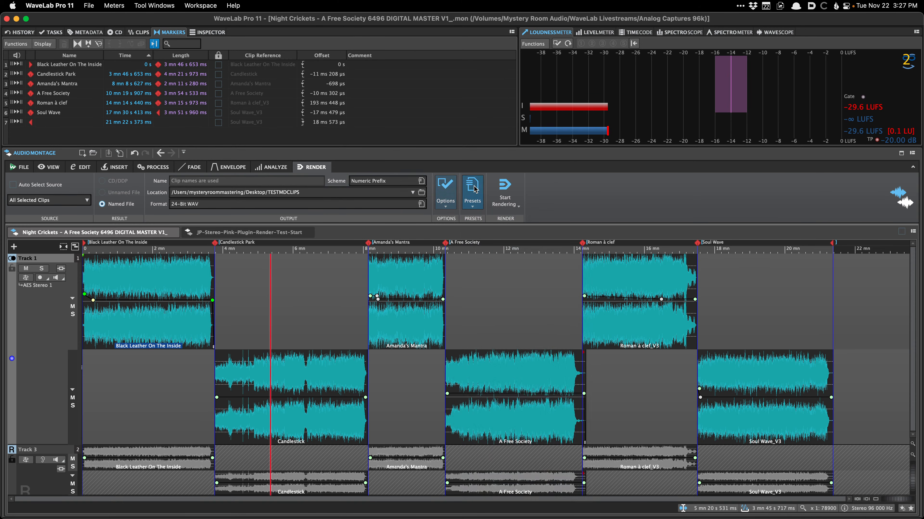
pyautogui.click(448, 193)
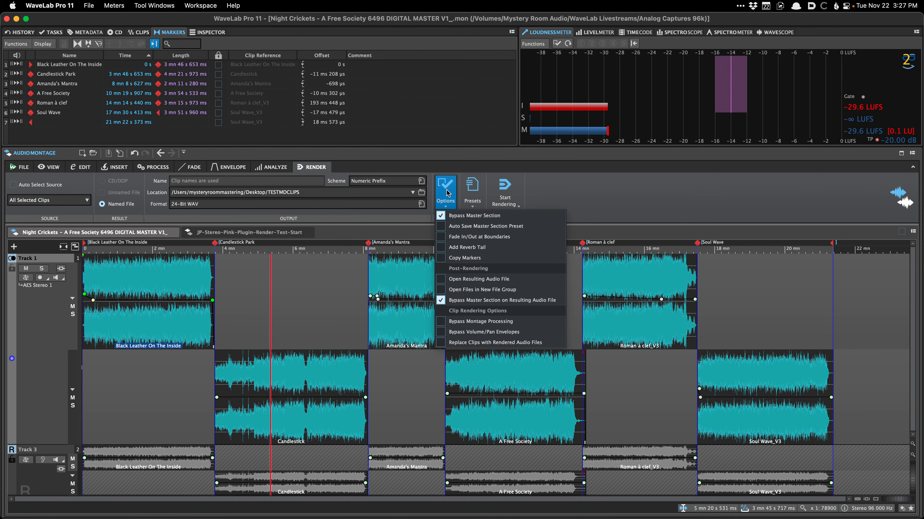
pyautogui.click(449, 193)
pyautogui.click(388, 182)
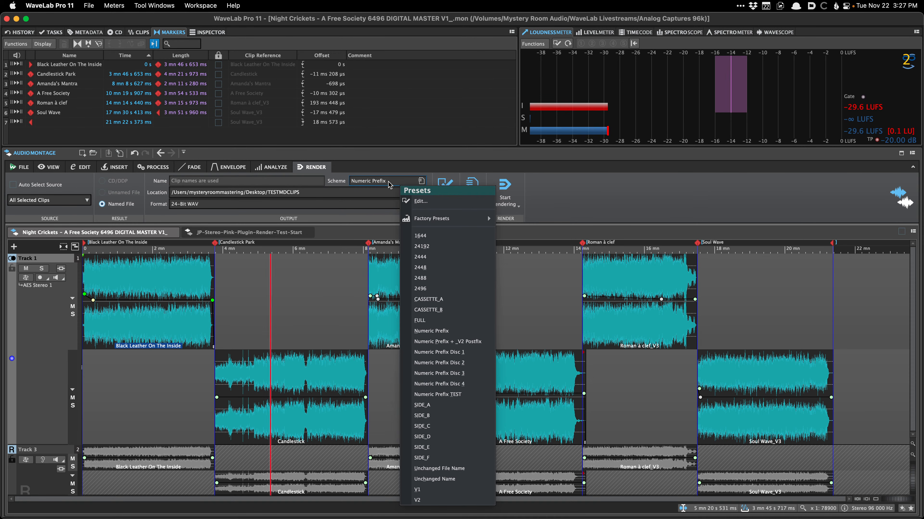
# Load the 24-Bit WAV Tracks render preset to render all marked CD track regions.
pyautogui.click(473, 189)
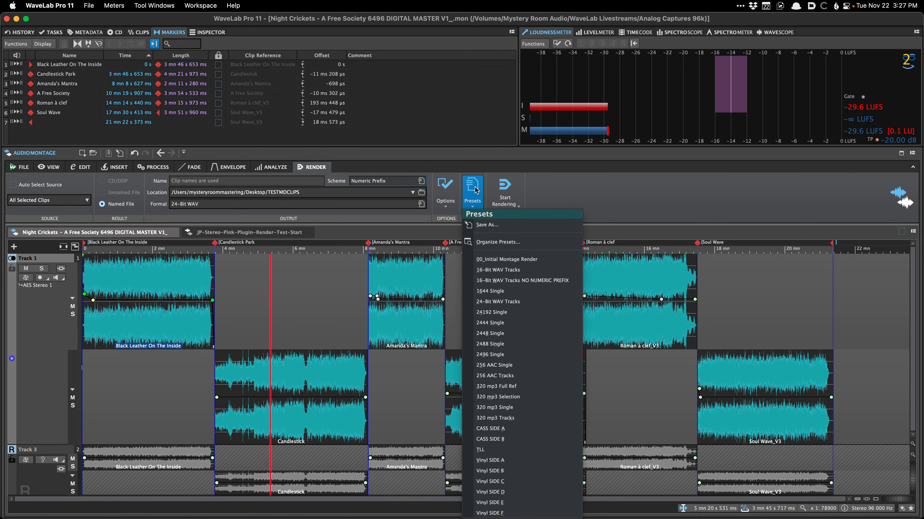
pyautogui.press('2')
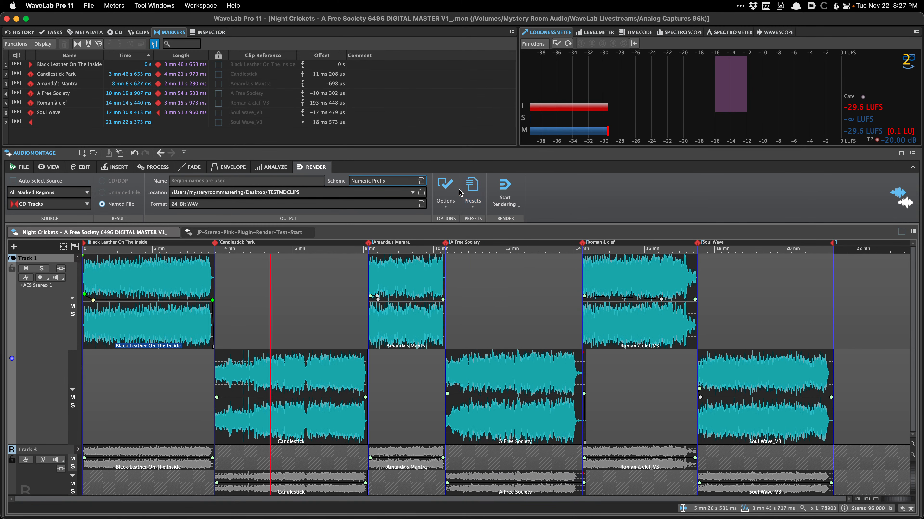
pyautogui.click(477, 191)
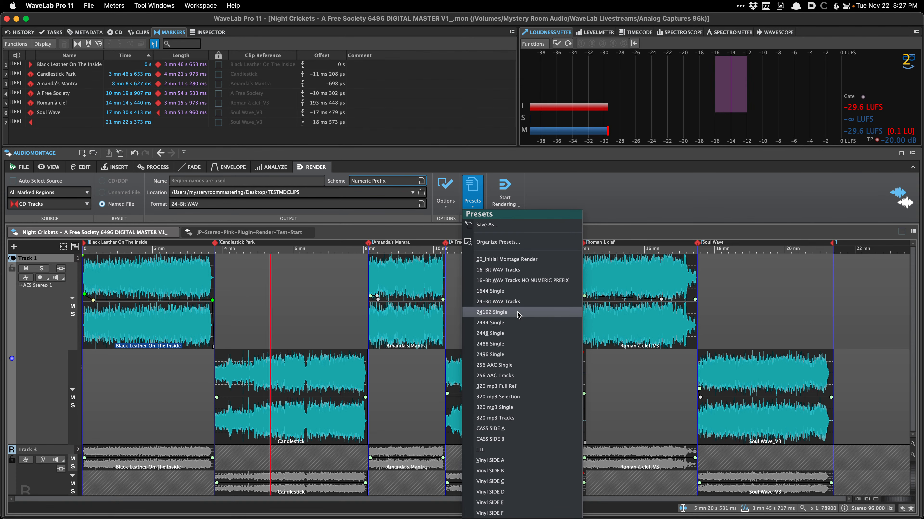
pyautogui.click(501, 302)
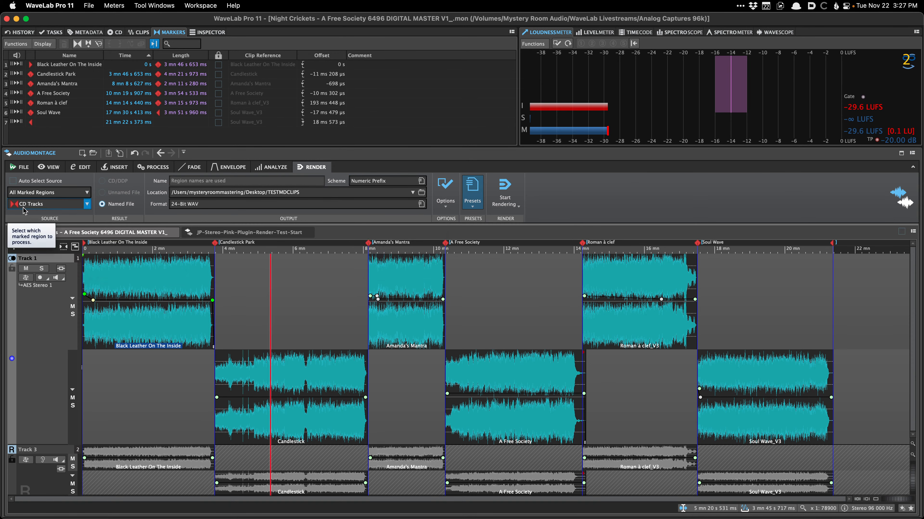
# Change the render source to All Track Groups, and restore All Marked Regions with CD Tracks by loading a render preset.
pyautogui.scroll(-3, 66, 192)
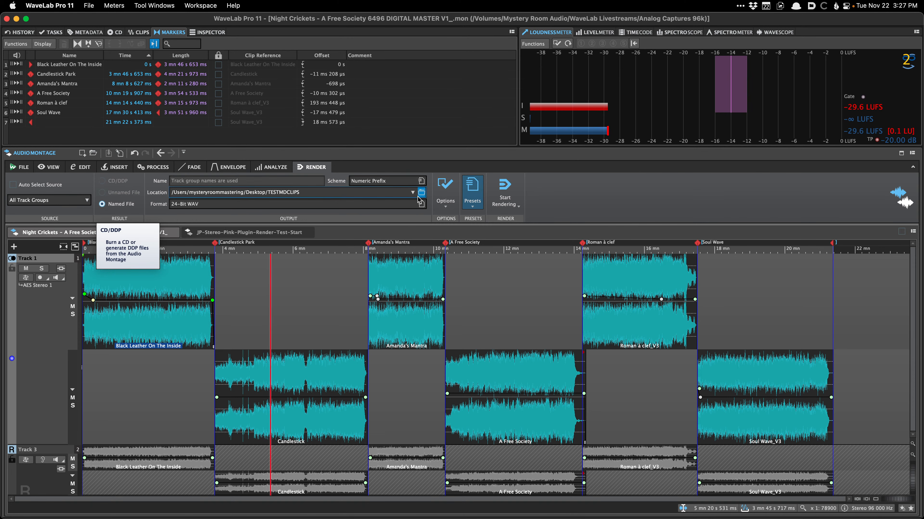
pyautogui.click(473, 193)
pyautogui.click(500, 258)
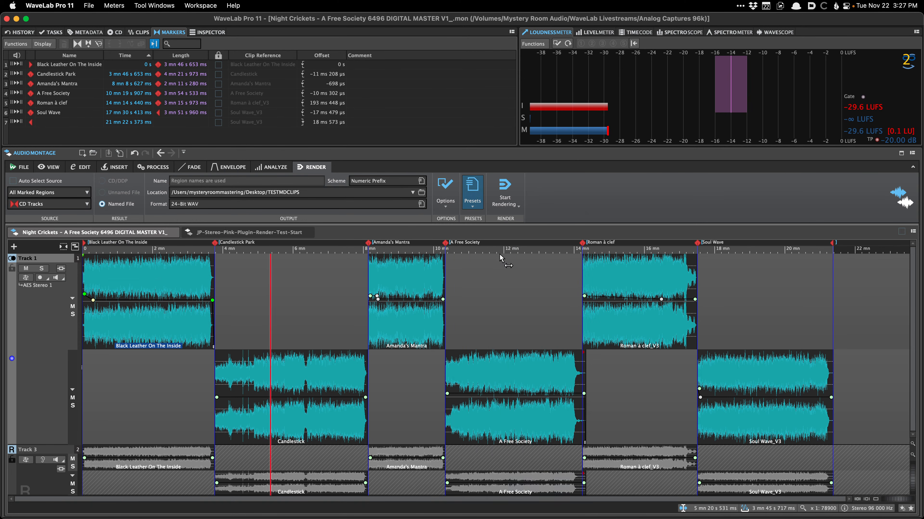
pyautogui.click(471, 197)
pyautogui.click(339, 165)
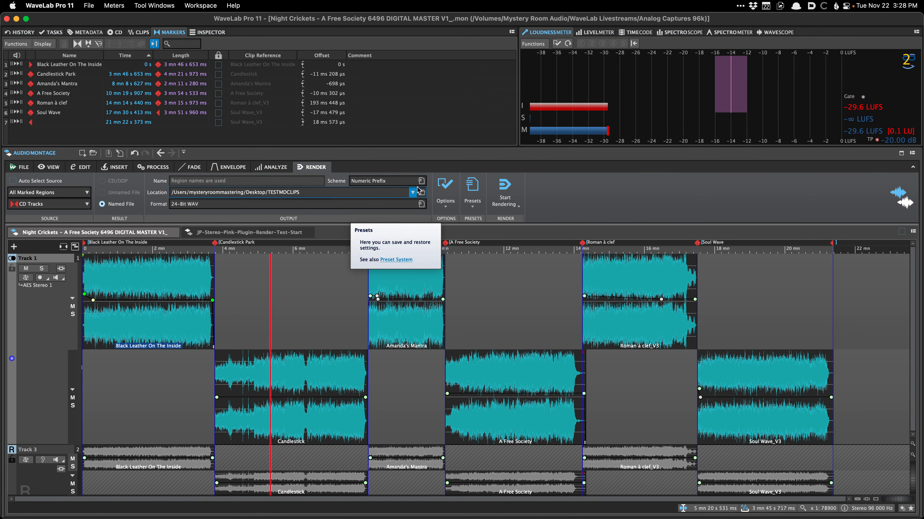
pyautogui.click(471, 190)
pyautogui.click(472, 190)
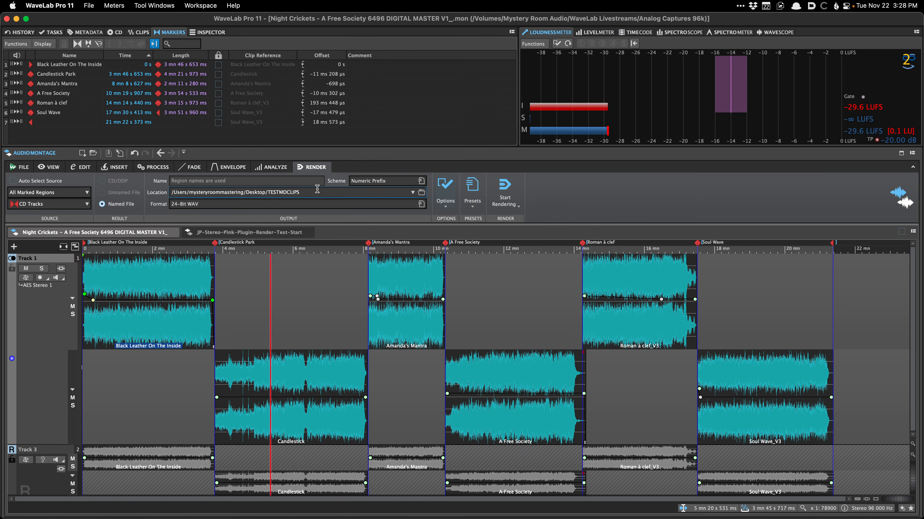
# Set the output location to the TEST folder on the Desktop and start rendering the CD tracks.
pyautogui.write('TEST')
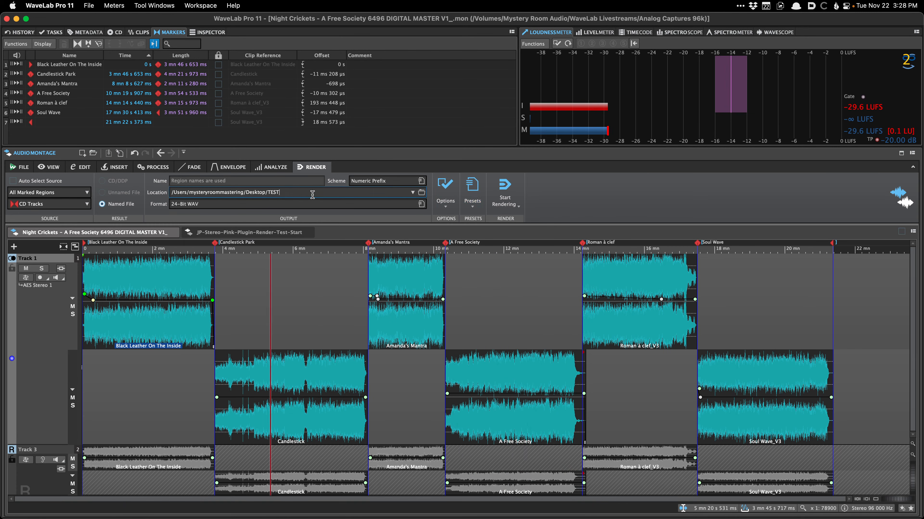
pyautogui.click(282, 277)
pyautogui.press('super+k')
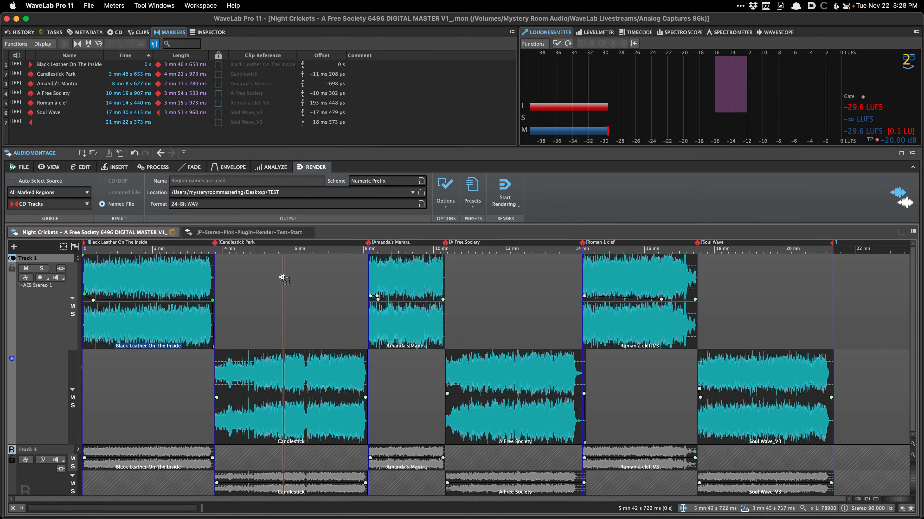
# Switch to Path Finder and open the TEST folder on the Desktop to check the rendered WAV files.
pyautogui.press('super+Tab')
pyautogui.press('super+Tab')
pyautogui.press('super+Tab')
pyautogui.press('super+Tab')
pyautogui.press('super+Tab')
pyautogui.press('super+Tab')
pyautogui.press('super+Tab')
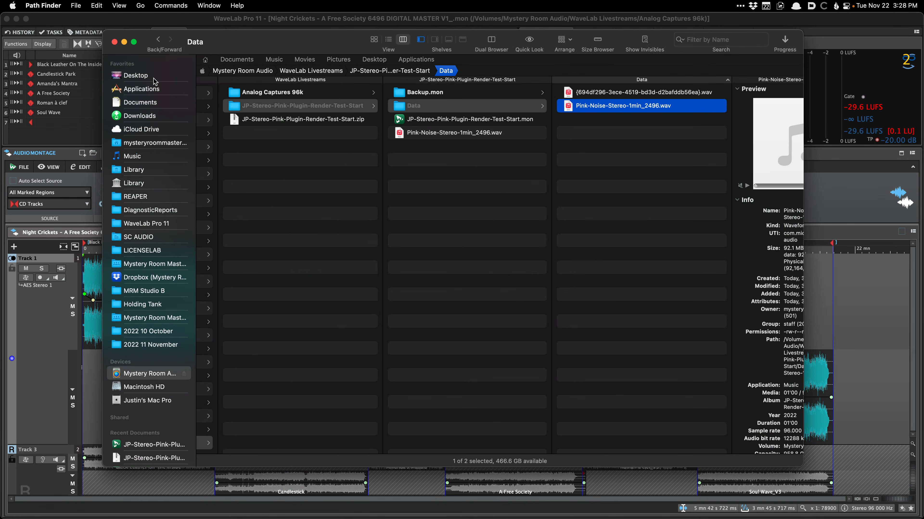
pyautogui.click(154, 77)
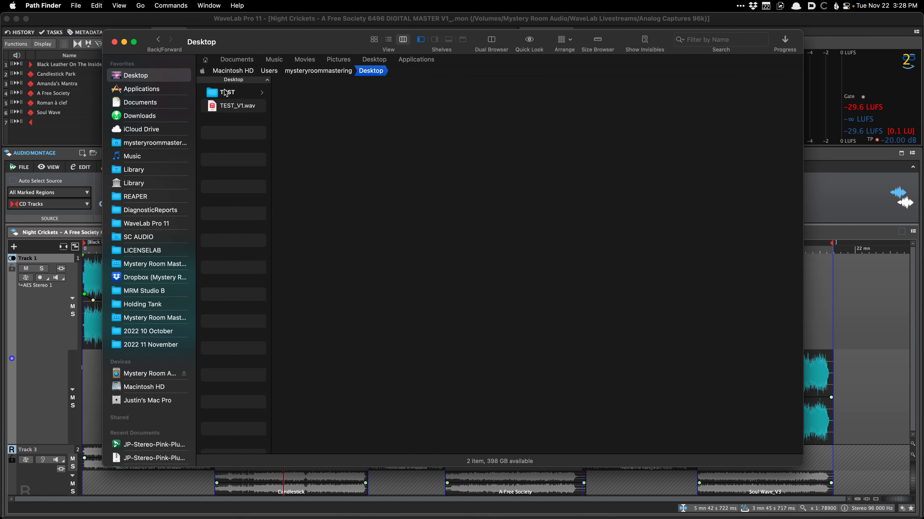
pyautogui.click(235, 94)
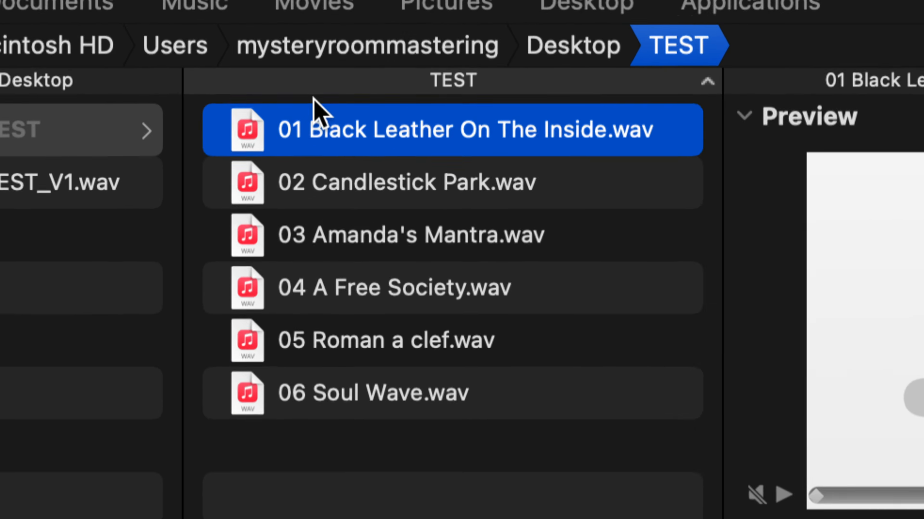
# Look through the rendered WAV files in the TEST folder, from the first track to 06 Soul Wave.wav.
pyautogui.press('Down')
pyautogui.press('Down')
pyautogui.press('Down')
pyautogui.press('Down')
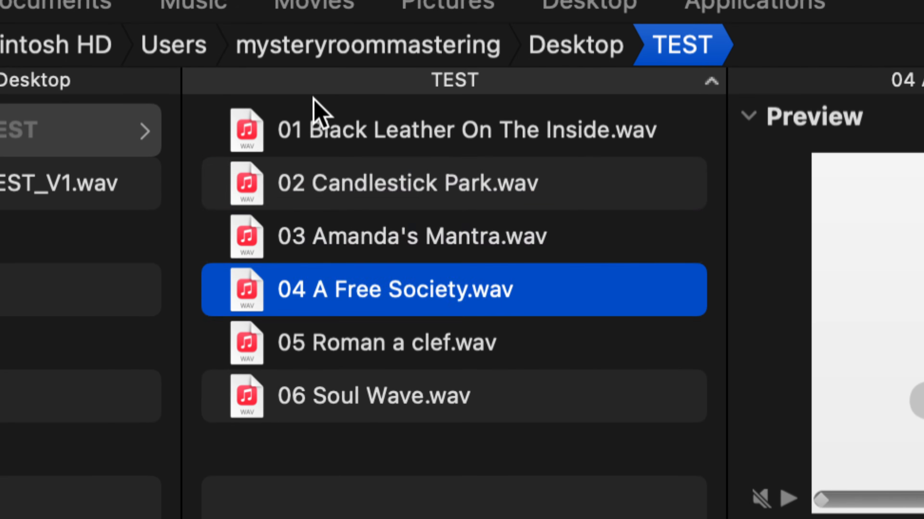
pyautogui.press('Down')
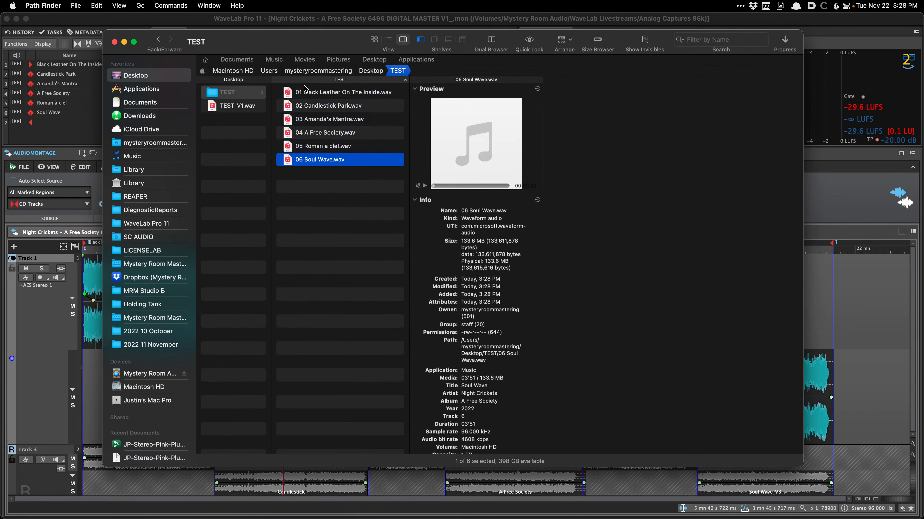
# Delete the rendered WAV files, the TEST folder and TEST_V1.wav from the Desktop, and switch back to WaveLab.
pyautogui.press('super+a')
pyautogui.press('super+BackSpace')
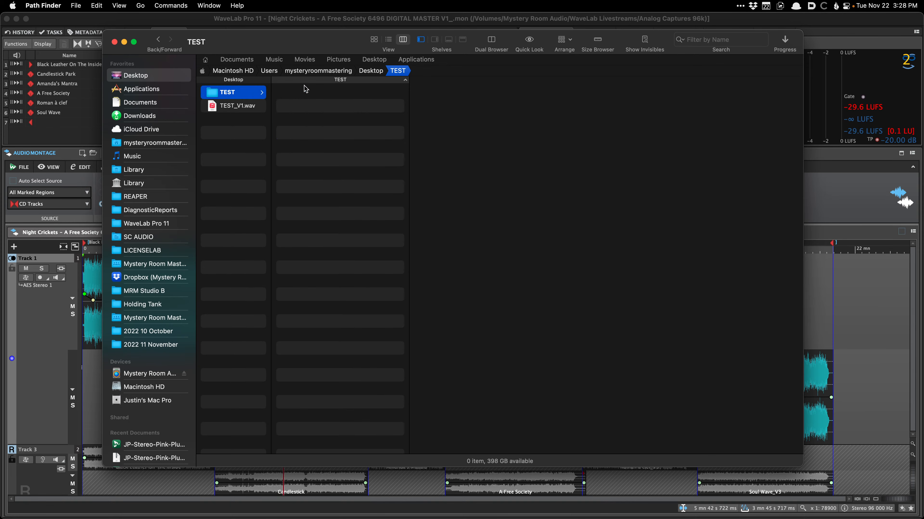
pyautogui.press('Down')
pyautogui.press('super+a')
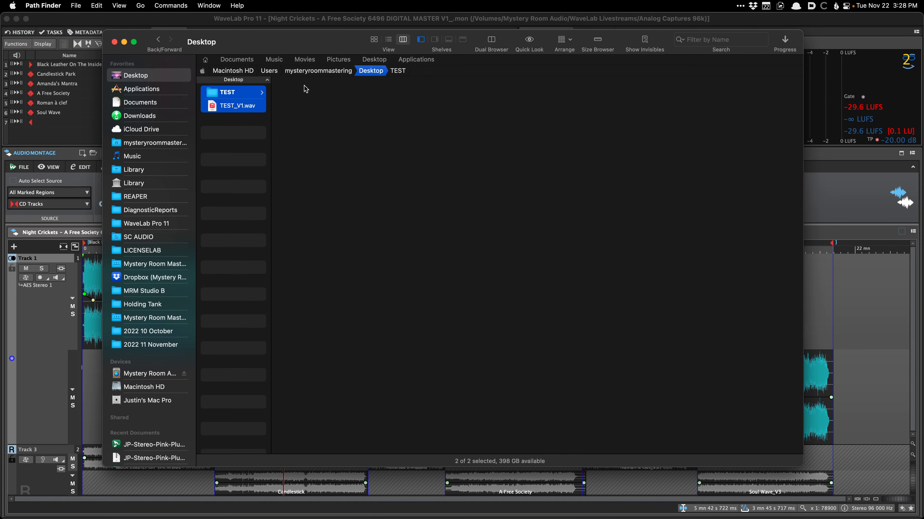
pyautogui.press('super+BackSpace')
pyautogui.press('super+Tab')
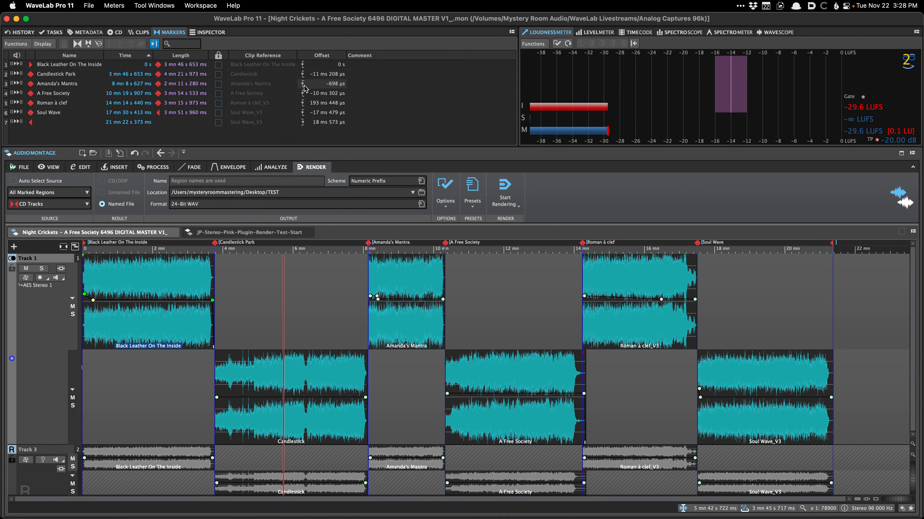
# Examine the naming scheme presets and the attributes of the Numeric Prefix scheme, closing its editor without changes.
pyautogui.click(421, 180)
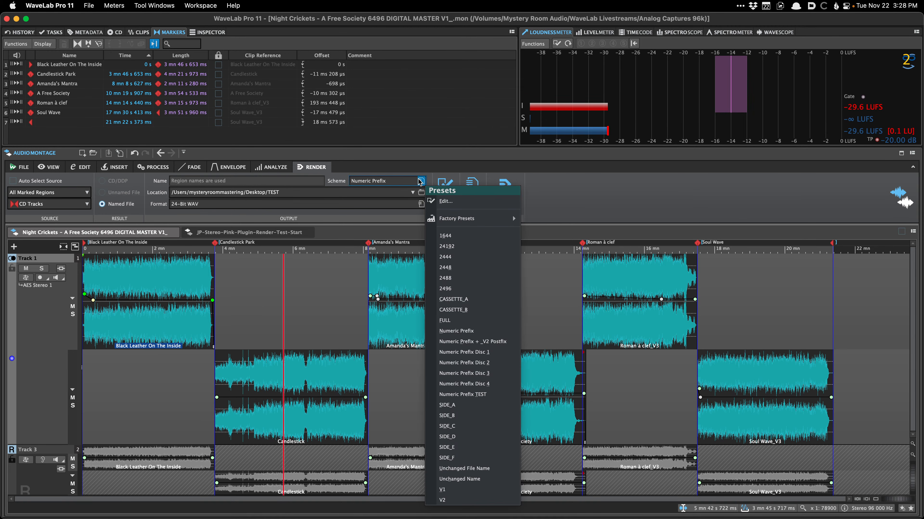
pyautogui.click(414, 184)
pyautogui.click(398, 181)
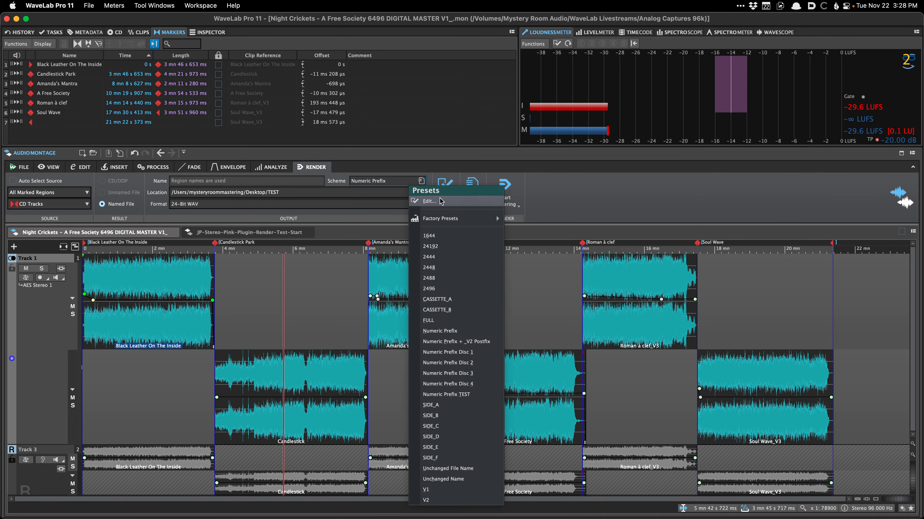
pyautogui.click(480, 192)
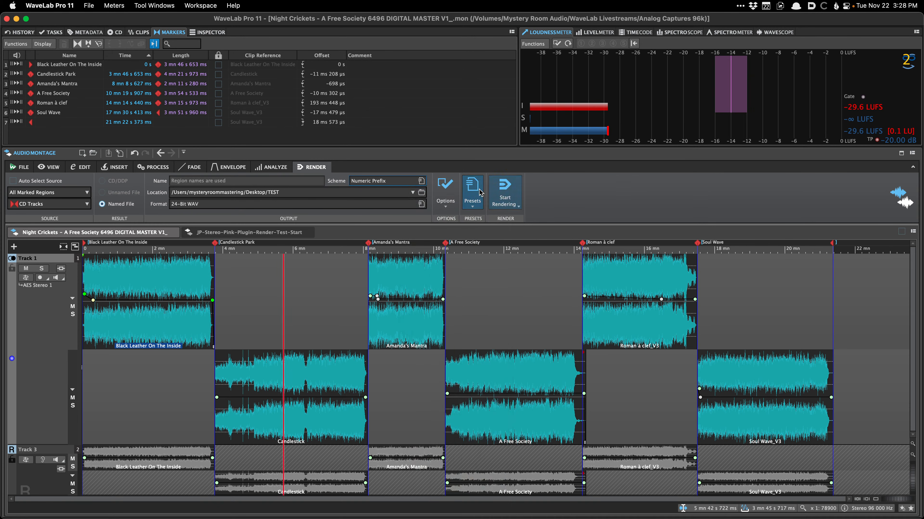
pyautogui.click(422, 181)
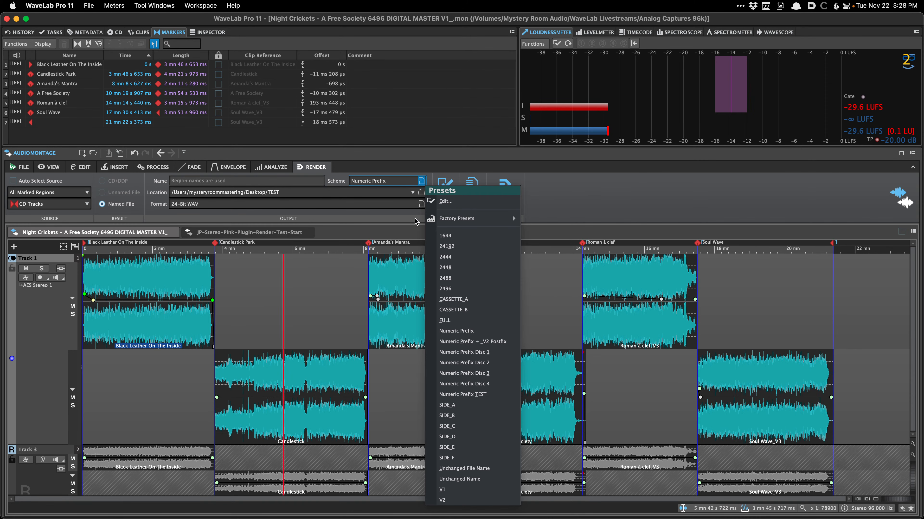
pyautogui.click(420, 184)
pyautogui.click(421, 185)
pyautogui.click(441, 244)
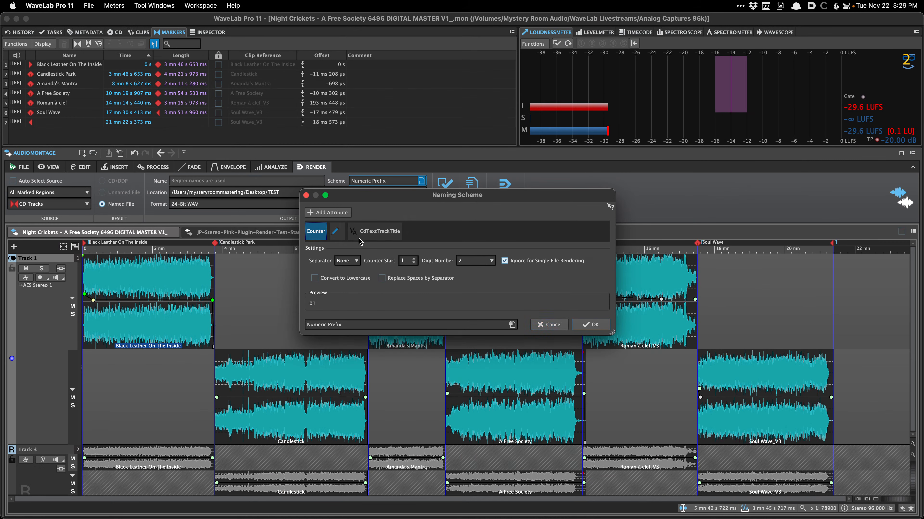
pyautogui.click(551, 323)
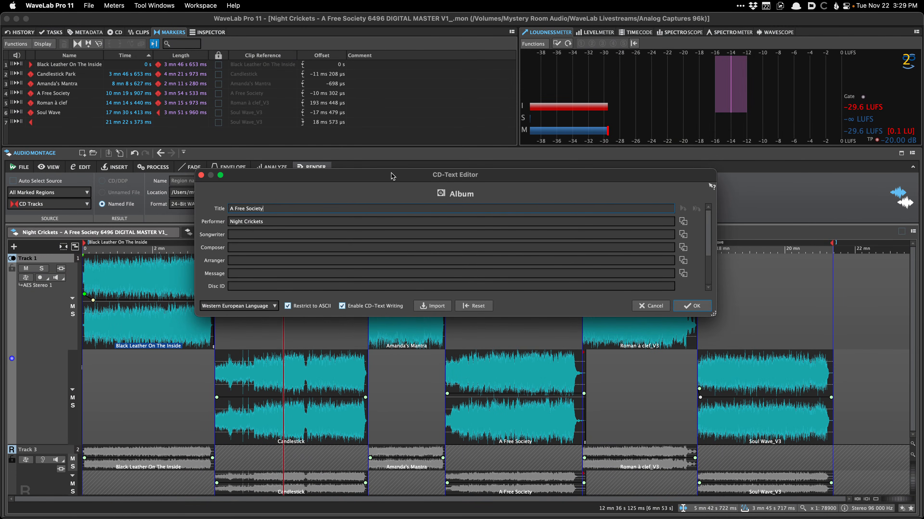
# Check the CD-Text titles from the album page through Track 5, and close the CD-Text Editor.
pyautogui.press('pagedown')
pyautogui.press('pagedown')
pyautogui.press('pagedown')
pyautogui.press('pagedown')
pyautogui.press('pagedown')
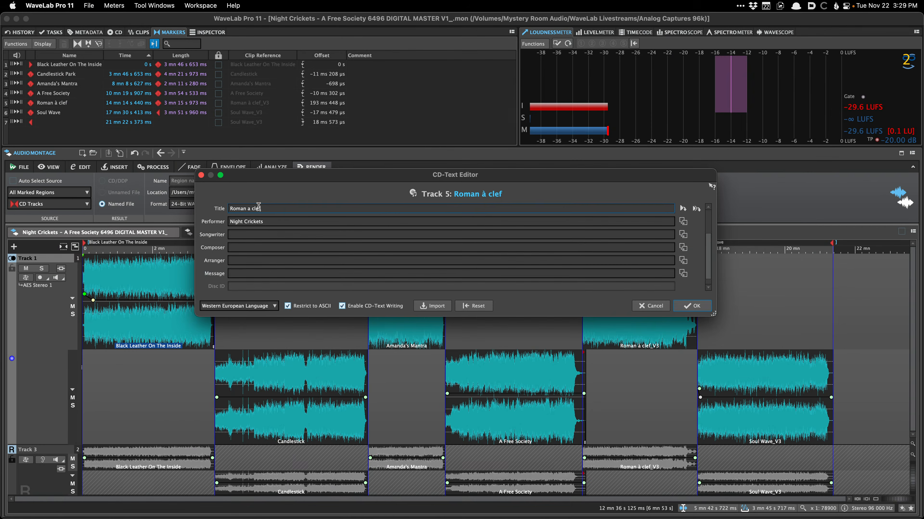
pyautogui.press('Return')
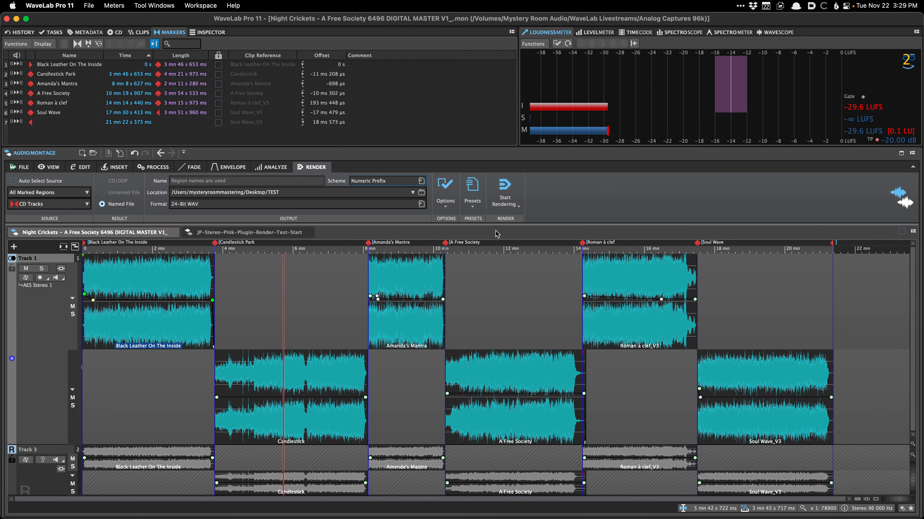
# Recheck the counter and CD-Text track title attributes in the Numeric Prefix naming scheme, and cancel the editor.
pyautogui.click(509, 277)
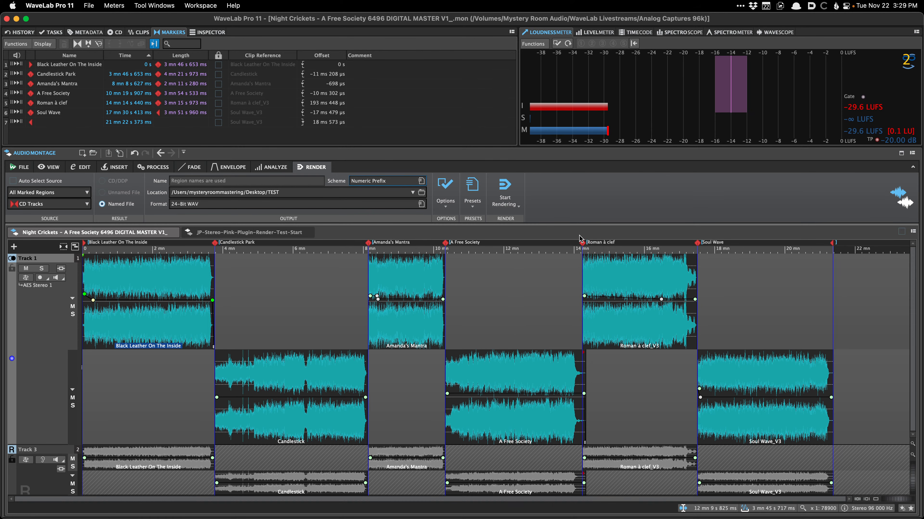
pyautogui.click(422, 181)
pyautogui.click(445, 202)
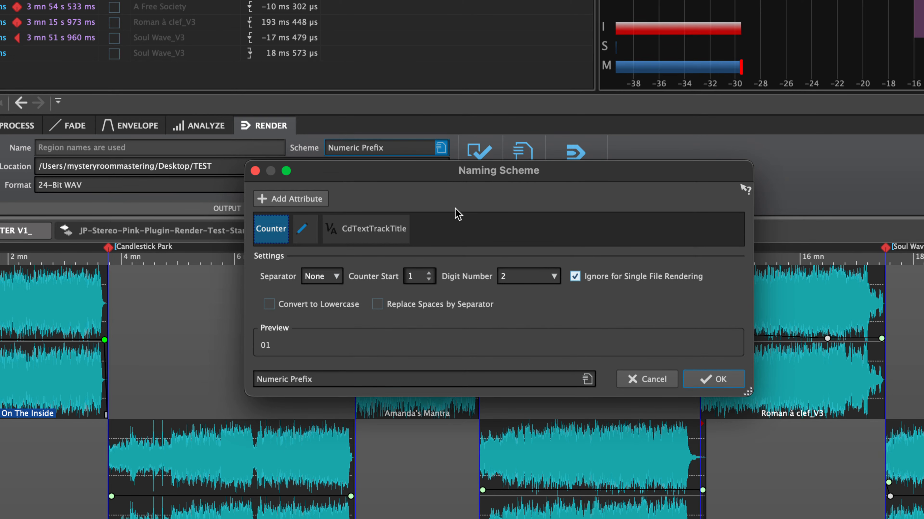
pyautogui.press('Escape')
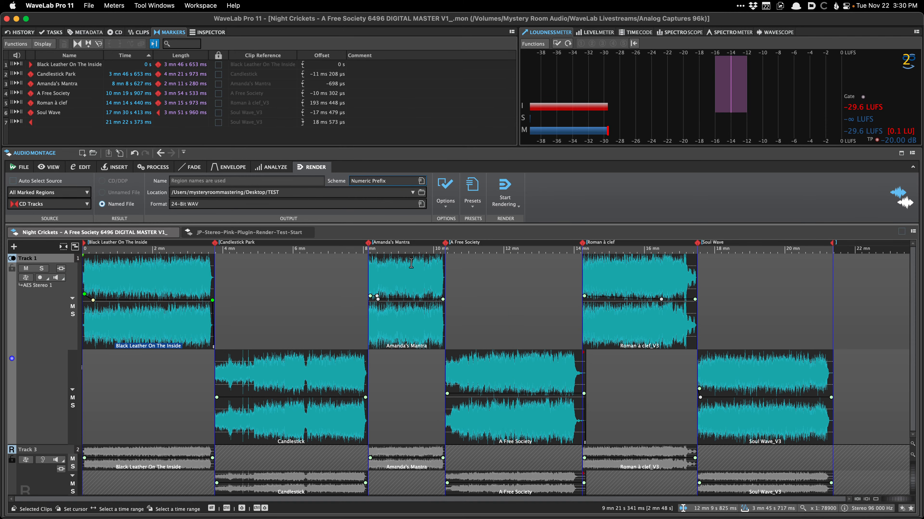
# Load the 00_Initial Montage Render preset and look at the naming scheme presets.
pyautogui.click(473, 190)
pyautogui.click(505, 259)
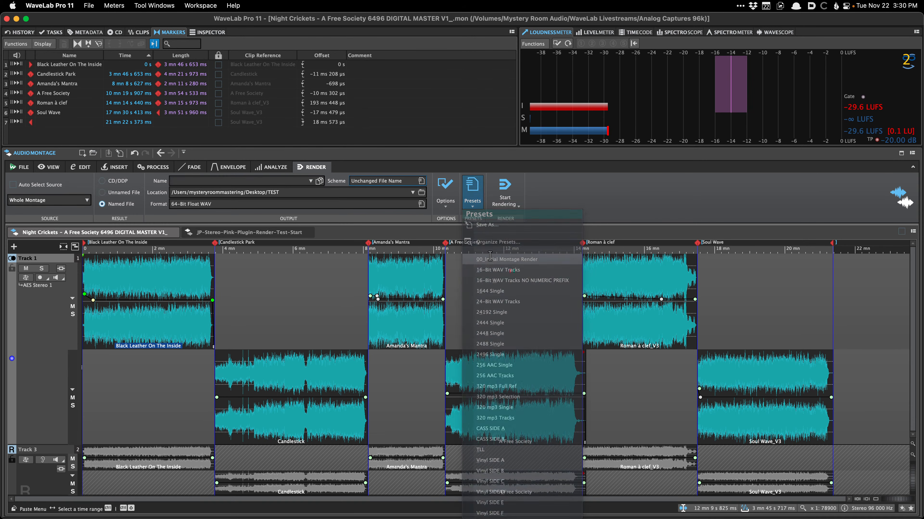
pyautogui.click(452, 193)
pyautogui.click(452, 193)
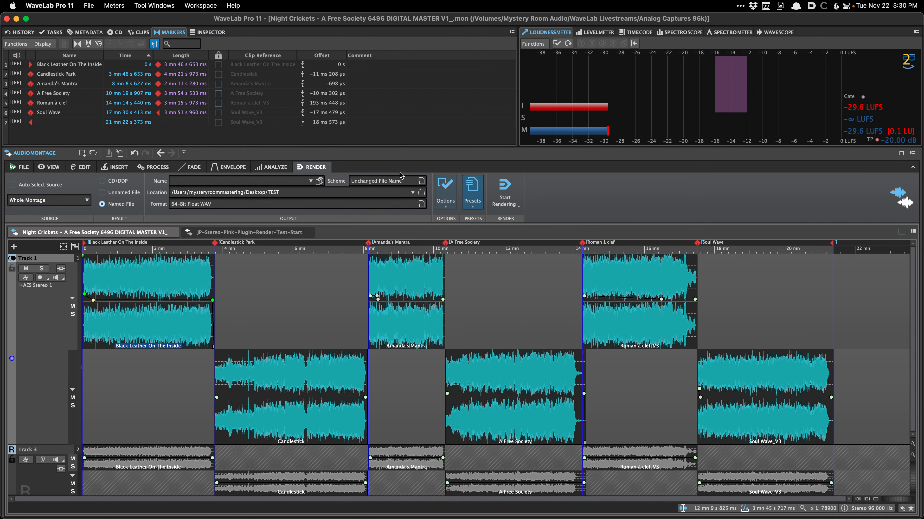
pyautogui.click(472, 189)
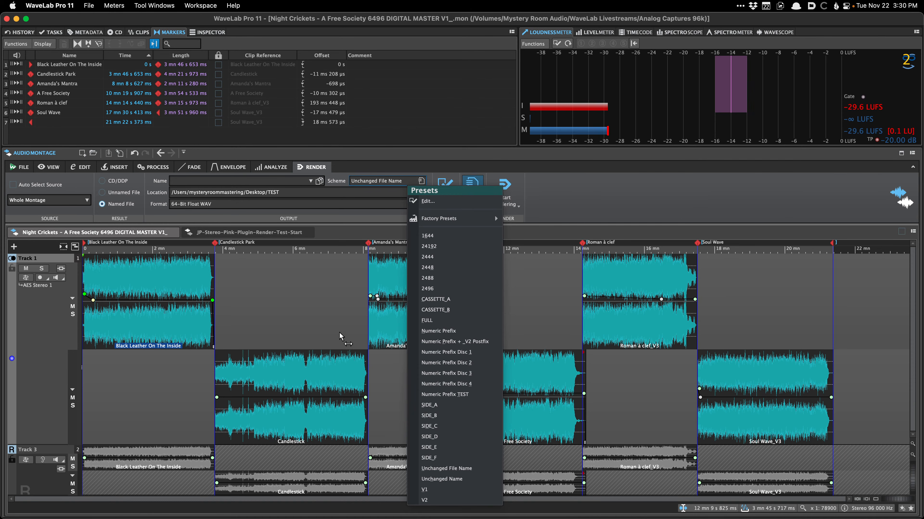
pyautogui.press('Escape')
# Select a range of about 32 s across the A Free Society to Roman à clef transition and load the 320 mp3 Selection render preset.
pyautogui.click(27, 200)
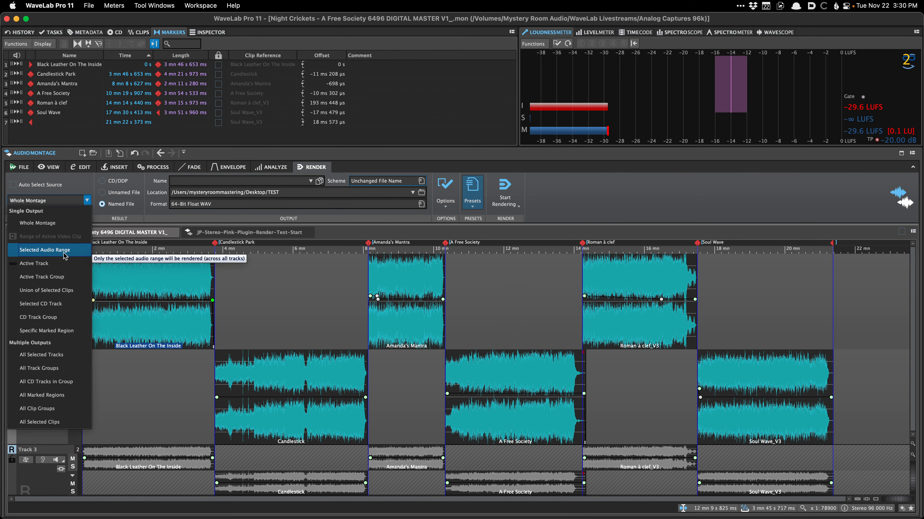
pyautogui.click(285, 302)
pyautogui.click(293, 303)
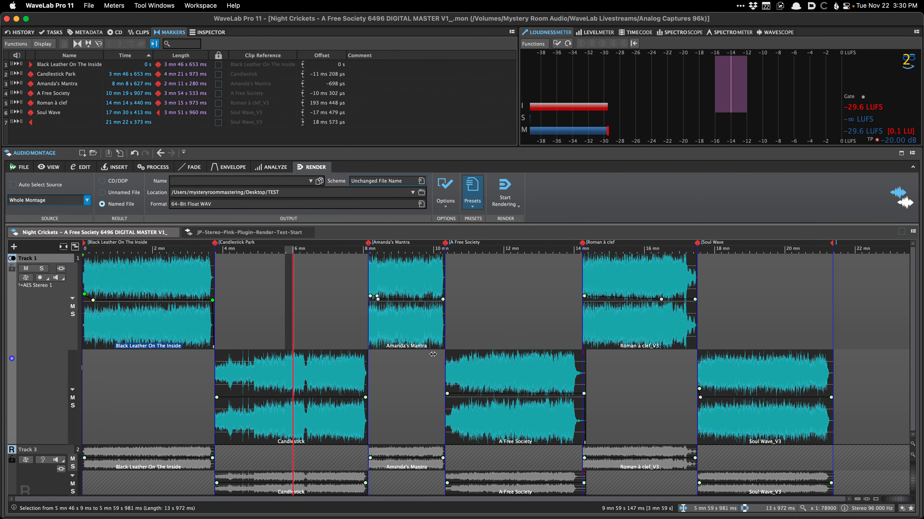
pyautogui.click(599, 366)
pyautogui.scroll(3, 592, 366)
pyautogui.scroll(5, 592, 365)
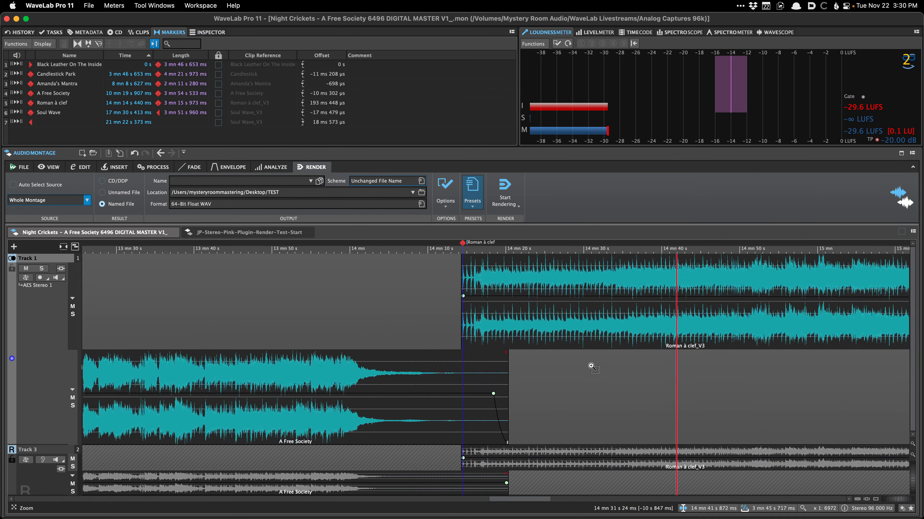
pyautogui.click(289, 333)
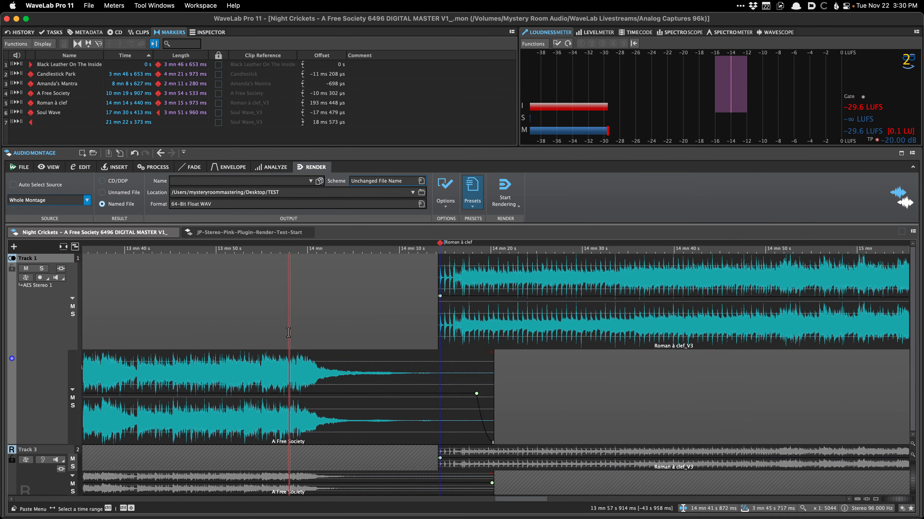
pyautogui.moveTo(260, 333); pyautogui.dragTo(551, 330)
pyautogui.click(463, 198)
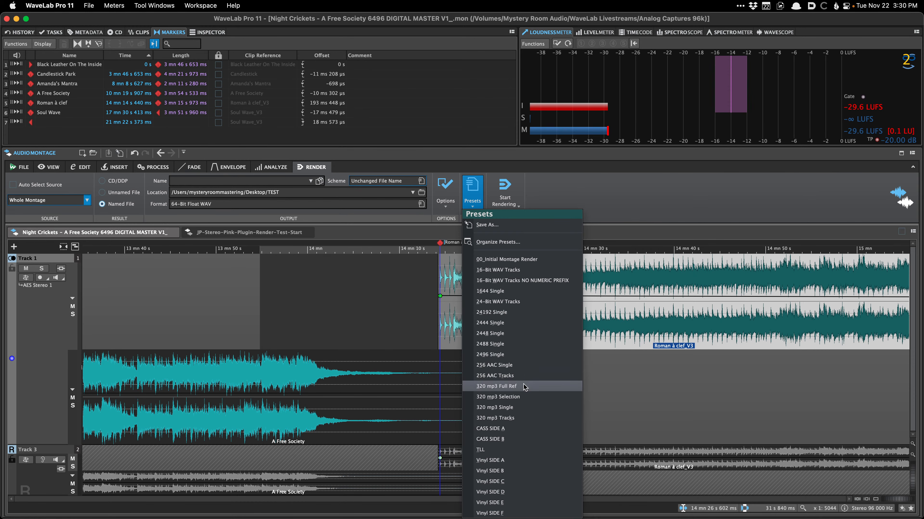
pyautogui.click(497, 398)
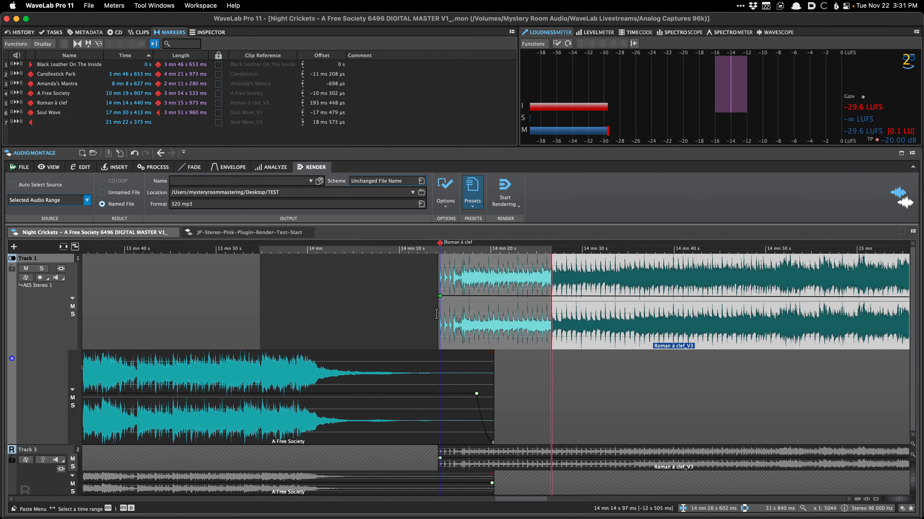
# Look at the CD Track Group render source, and assign the CD tracks from Black Leather On The Inside onward to group A.
pyautogui.click(56, 204)
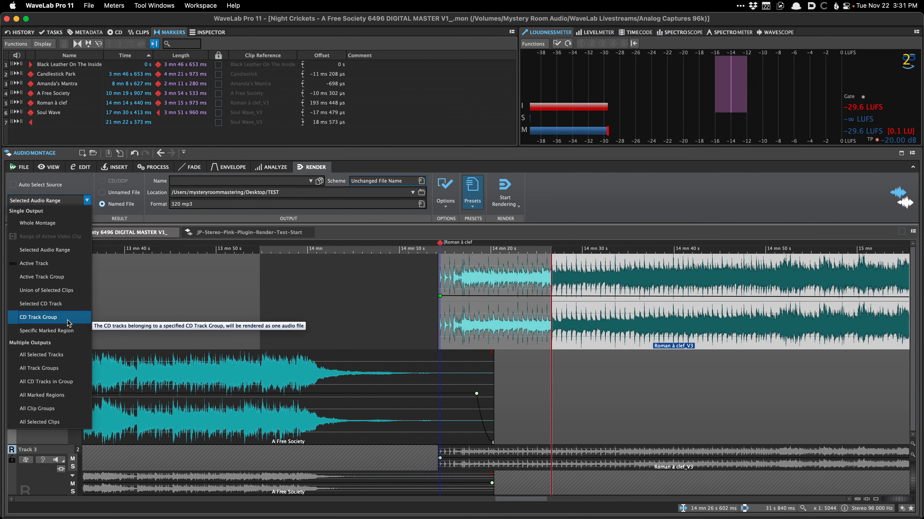
pyautogui.click(120, 34)
pyautogui.click(119, 33)
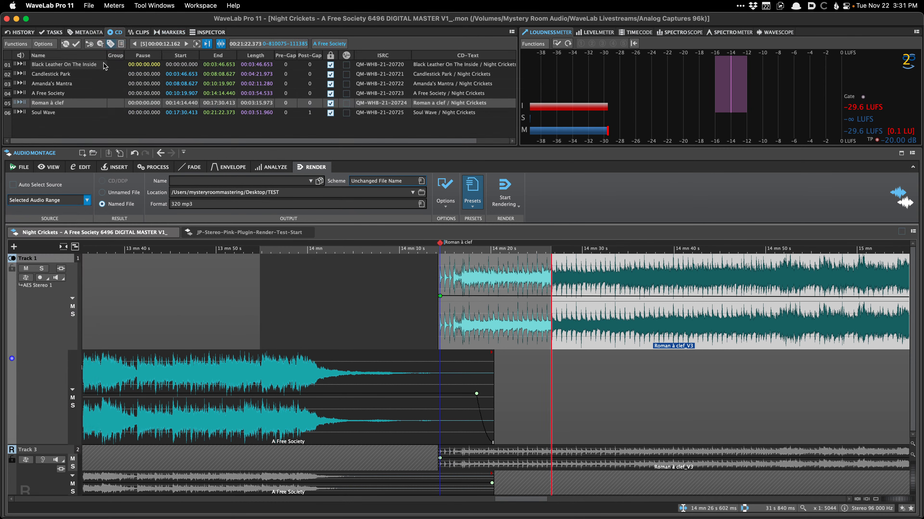
pyautogui.click(115, 65)
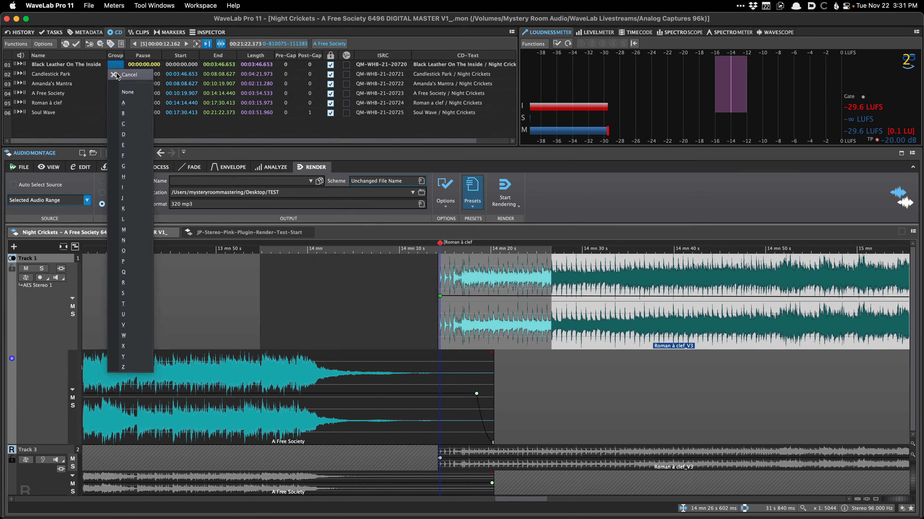
pyautogui.click(138, 104)
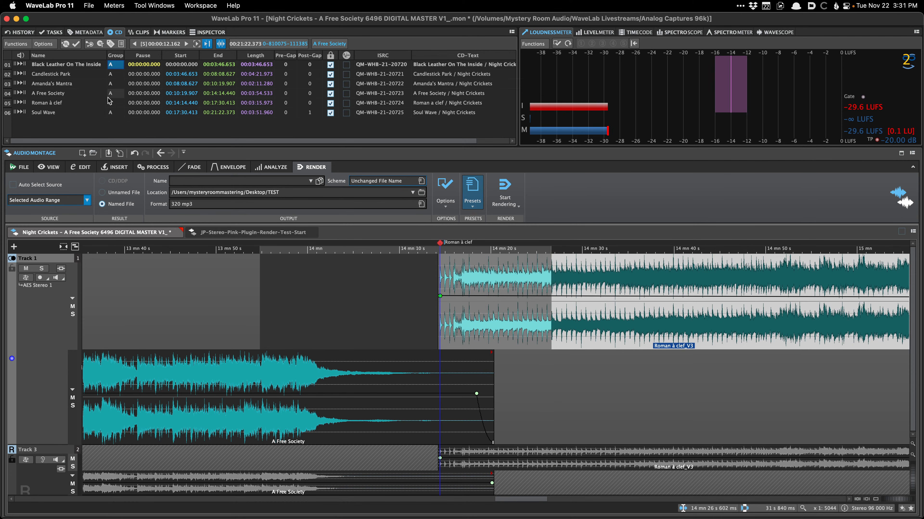
# Assign the CD tracks from A Free Society onward to group B, and save the montage.
pyautogui.click(113, 95)
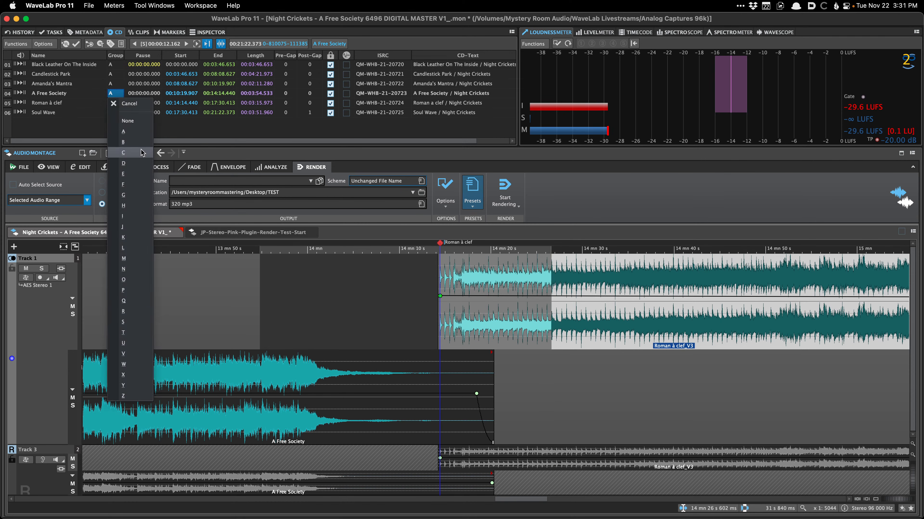
pyautogui.click(140, 141)
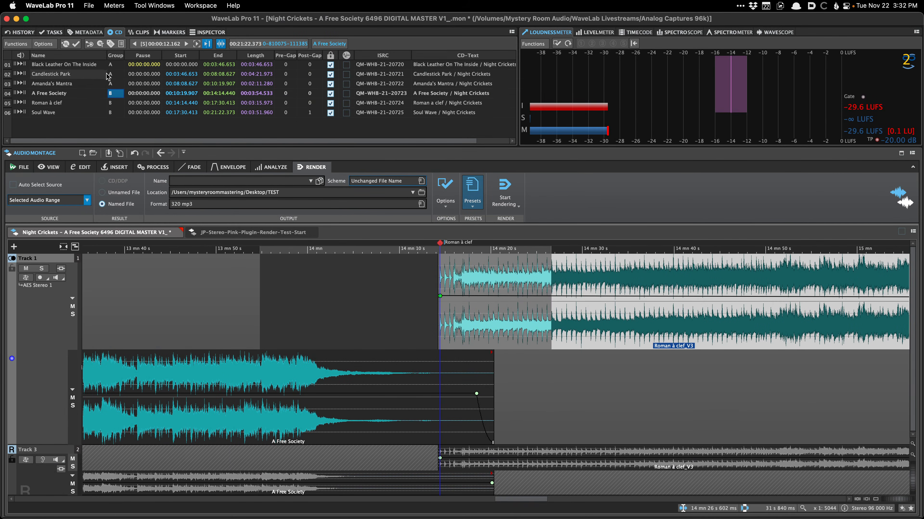
pyautogui.press('super+s')
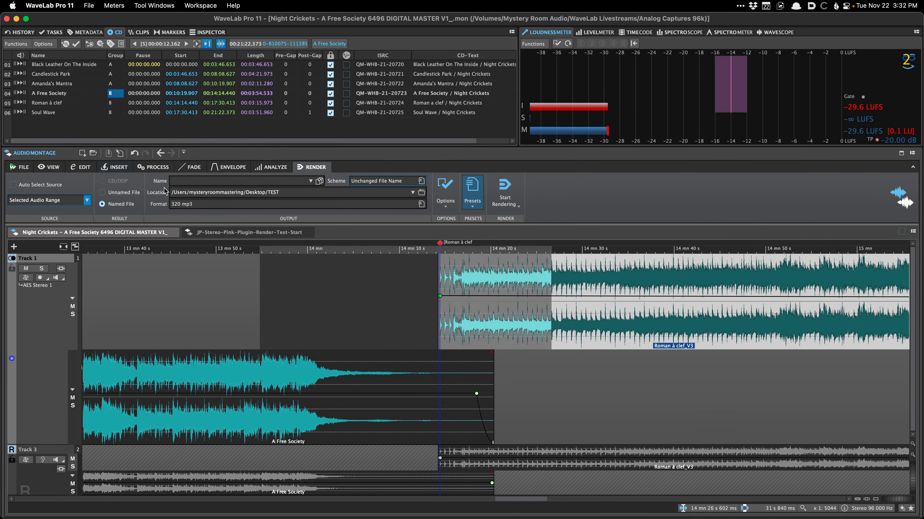
# Clear the time selection, load the Vinyl SIDE A render preset, and switch to the Vinyl SIDE B preset.
pyautogui.click(189, 296)
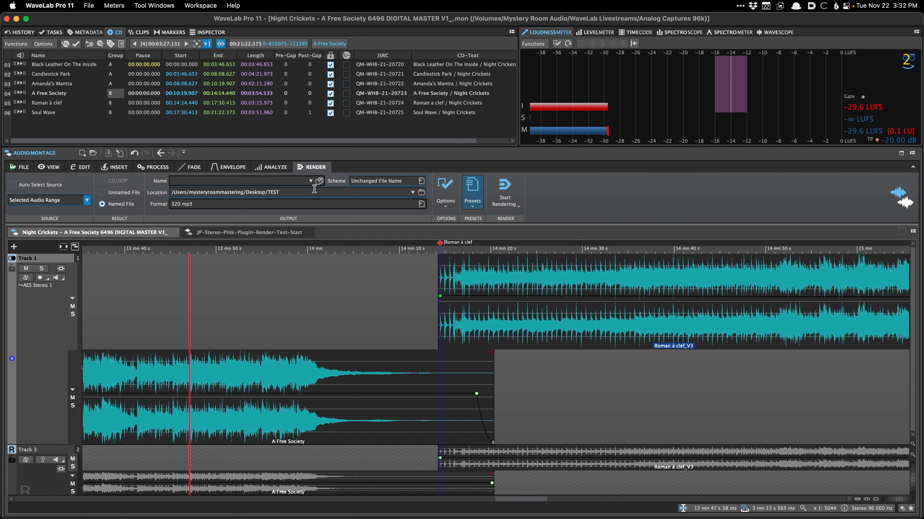
pyautogui.click(40, 200)
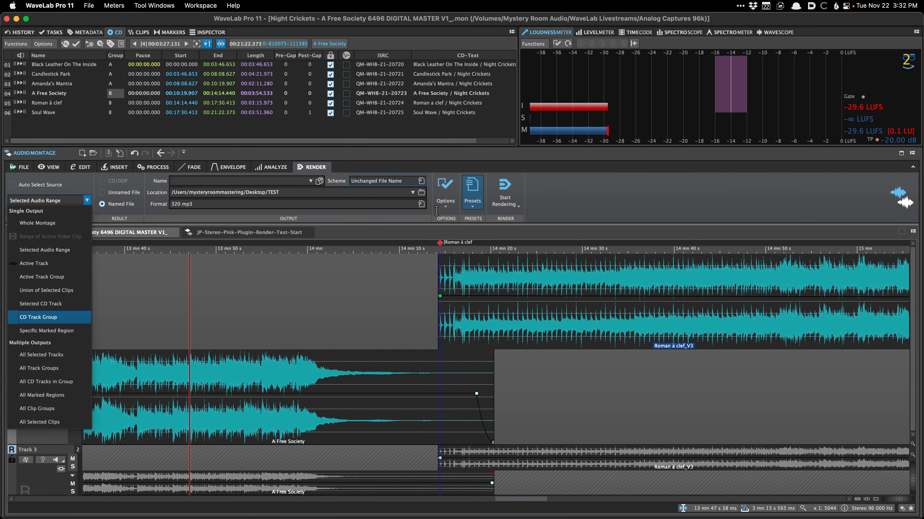
pyautogui.click(472, 193)
pyautogui.click(473, 193)
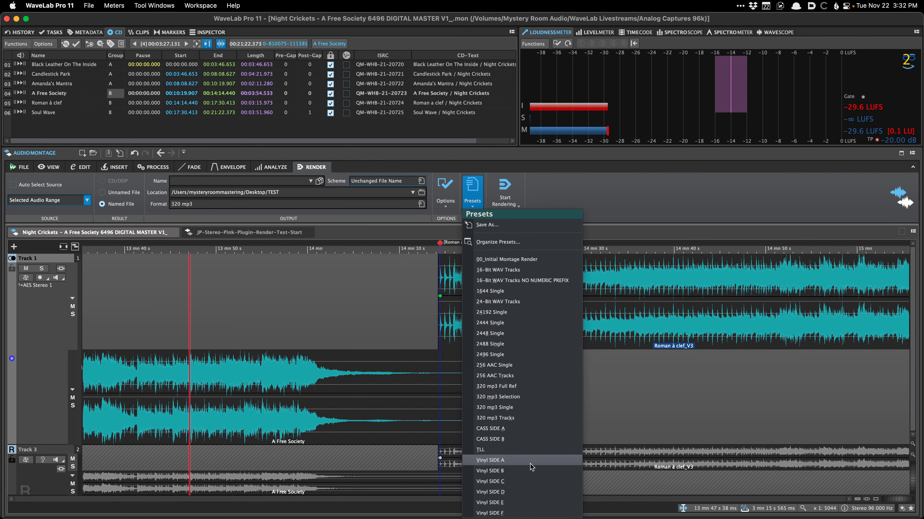
pyautogui.click(507, 464)
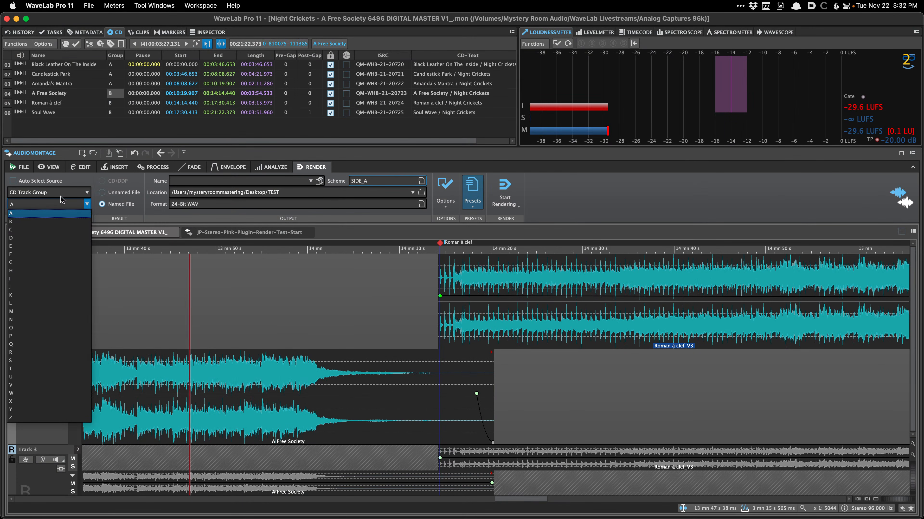
pyautogui.click(473, 190)
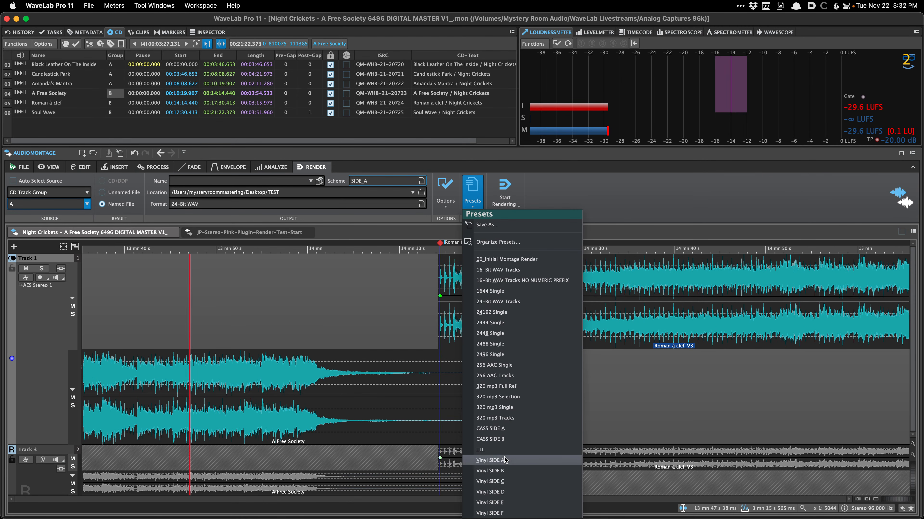
pyautogui.click(490, 471)
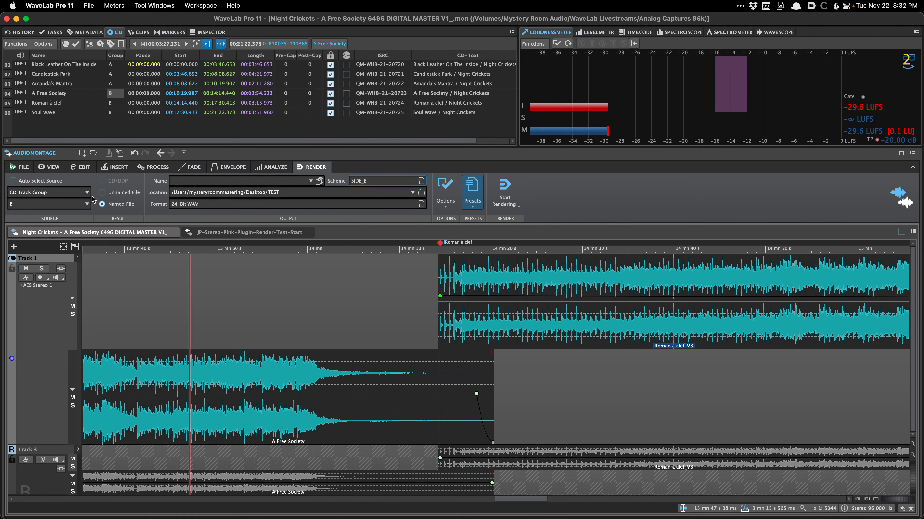
# Set the render source to Specific Marked Region and look through the selectable CD track regions.
pyautogui.click(58, 193)
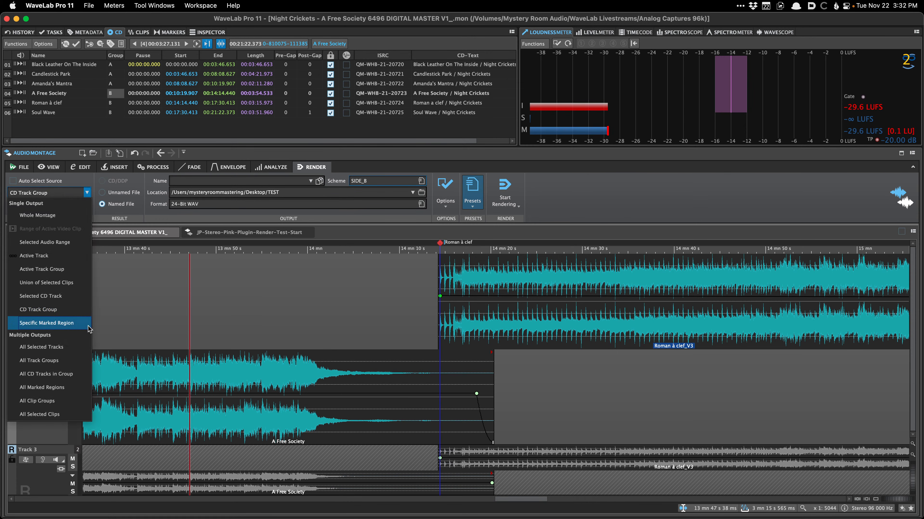
pyautogui.click(73, 324)
pyautogui.scroll(-10, 166, 317)
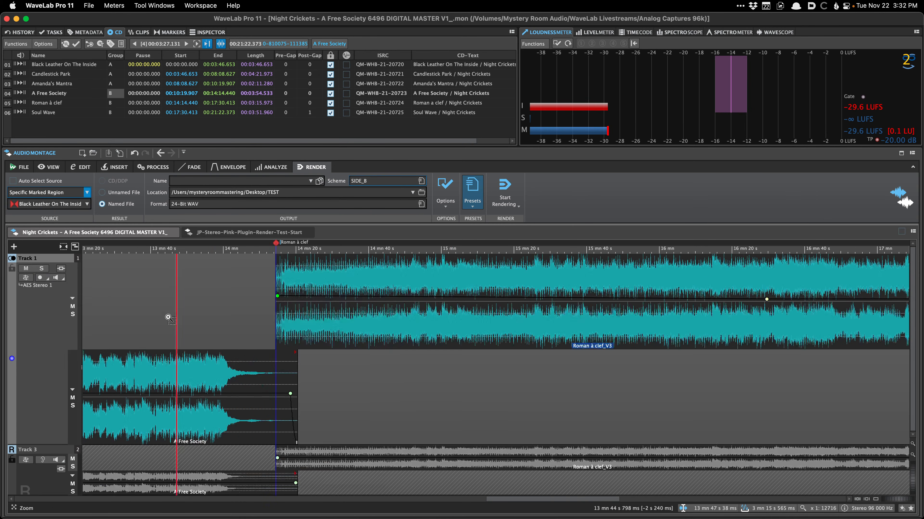
pyautogui.click(229, 291)
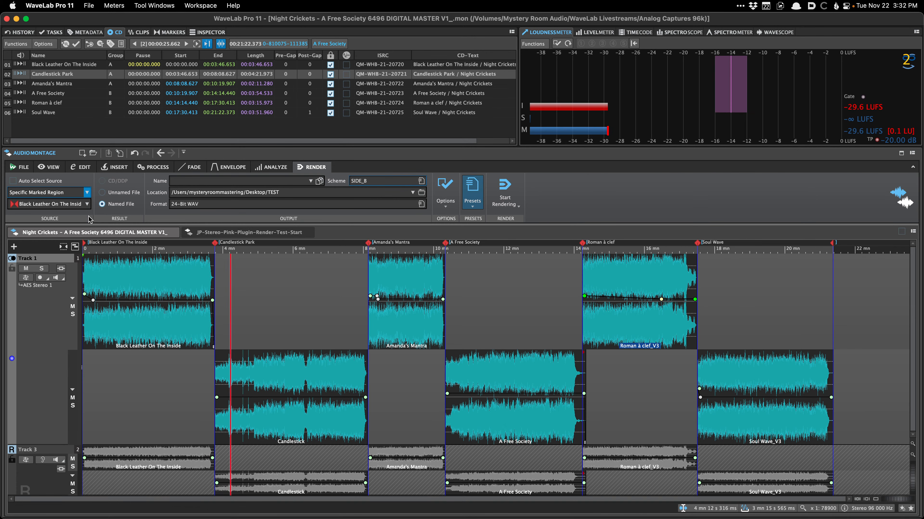
pyautogui.click(66, 204)
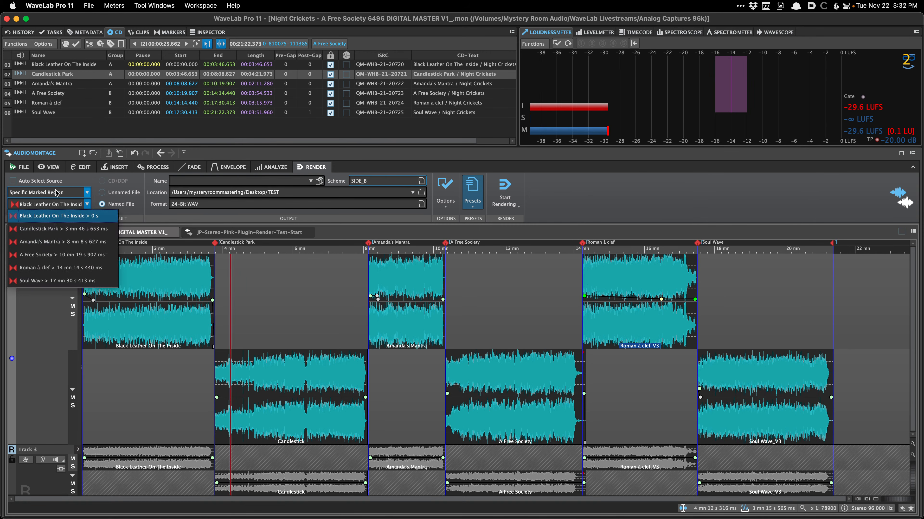
pyautogui.click(56, 193)
pyautogui.click(52, 203)
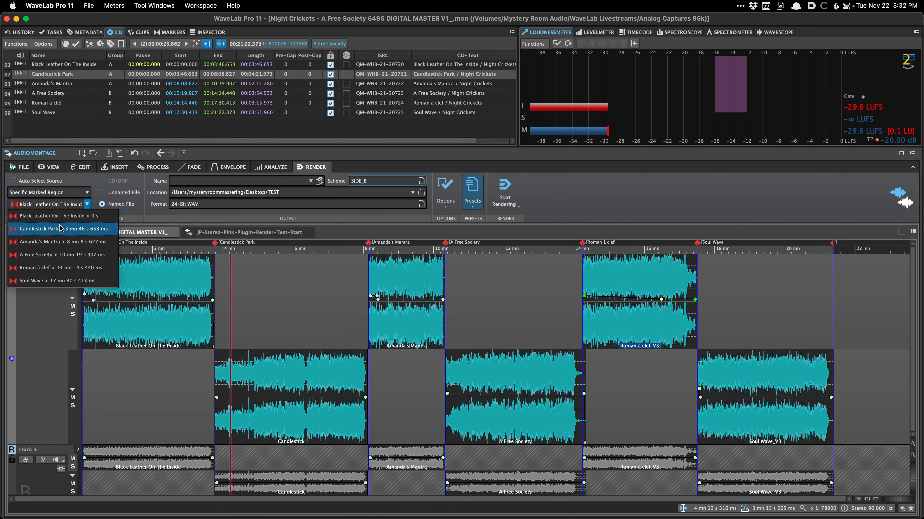
pyautogui.click(61, 281)
pyautogui.click(51, 192)
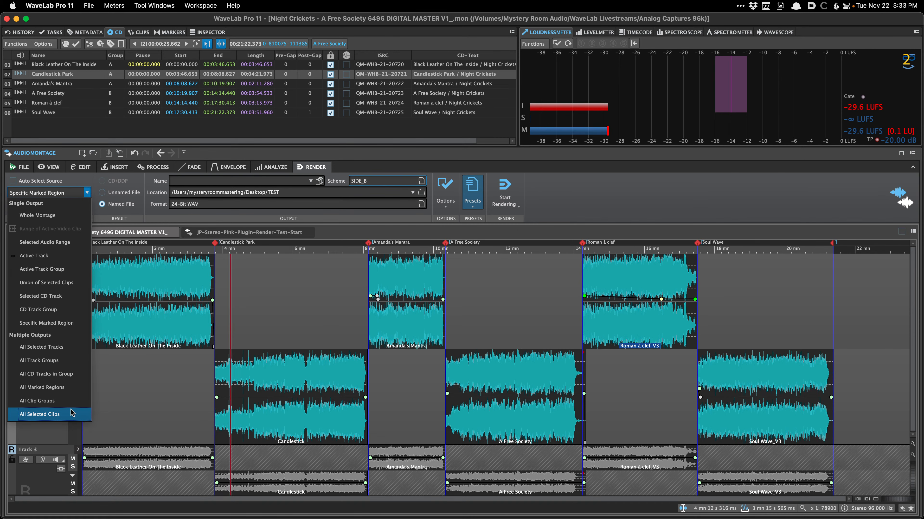
# Examine the track transitions from Roman à clef to Soul Wave and around Amanda's Mantra, up to the start of A Free Society.
pyautogui.click(696, 380)
pyautogui.scroll(10, 696, 379)
pyautogui.scroll(-8, 696, 380)
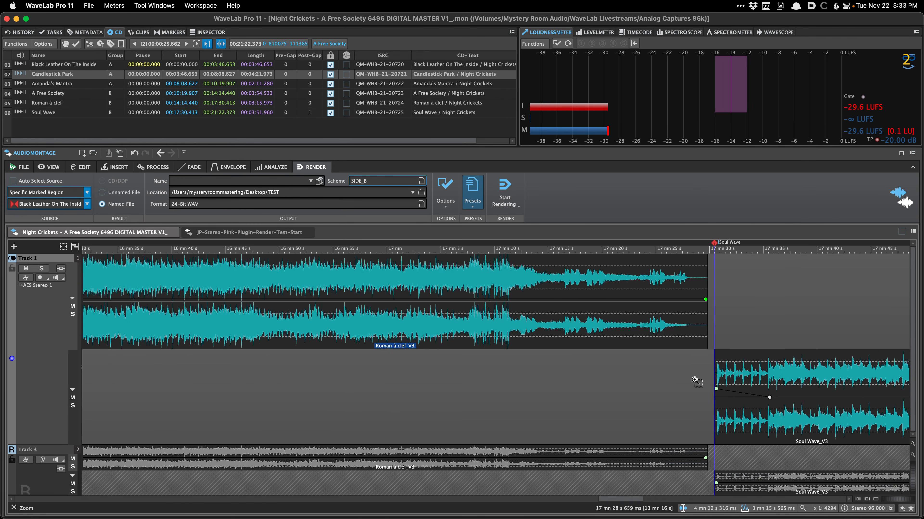
pyautogui.scroll(-5, 505, 356)
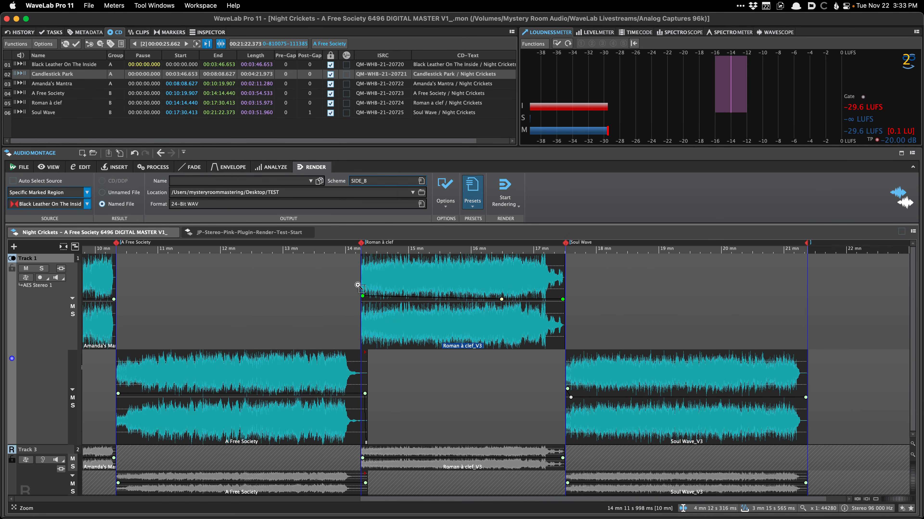
pyautogui.hscroll(-5, 300, 330)
pyautogui.scroll(10, 299, 330)
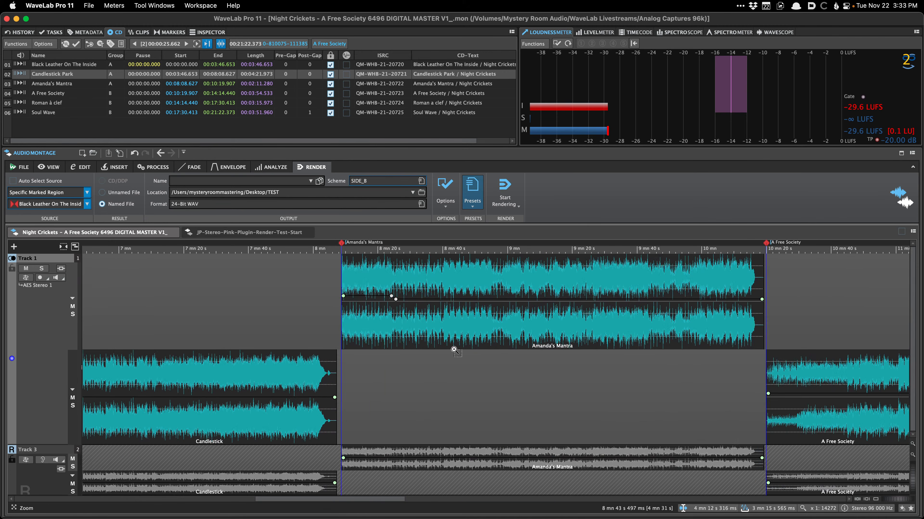
pyautogui.scroll(1, 324, 314)
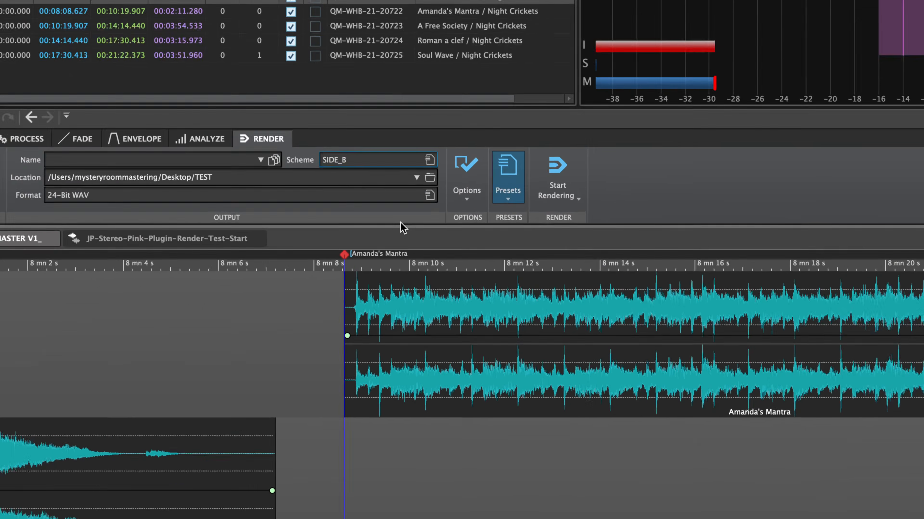
pyautogui.scroll(-6, 430, 401)
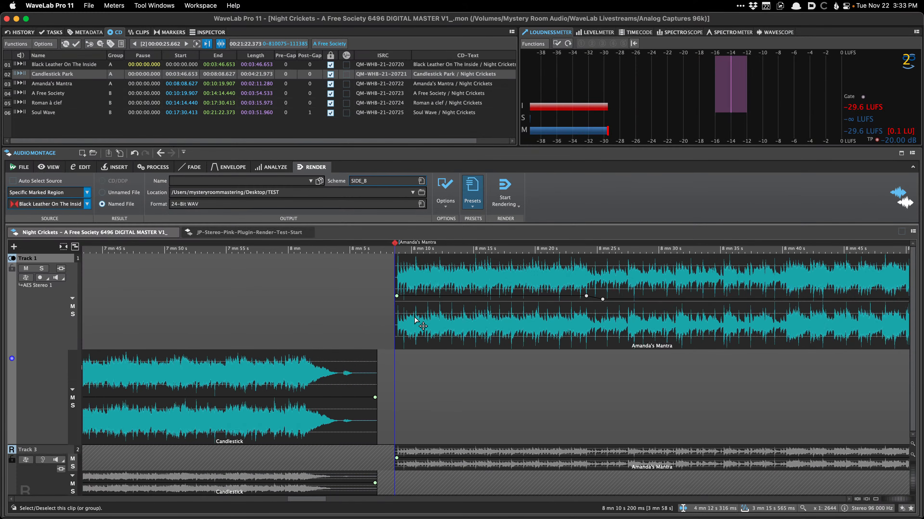
pyautogui.hscroll(5, 524, 426)
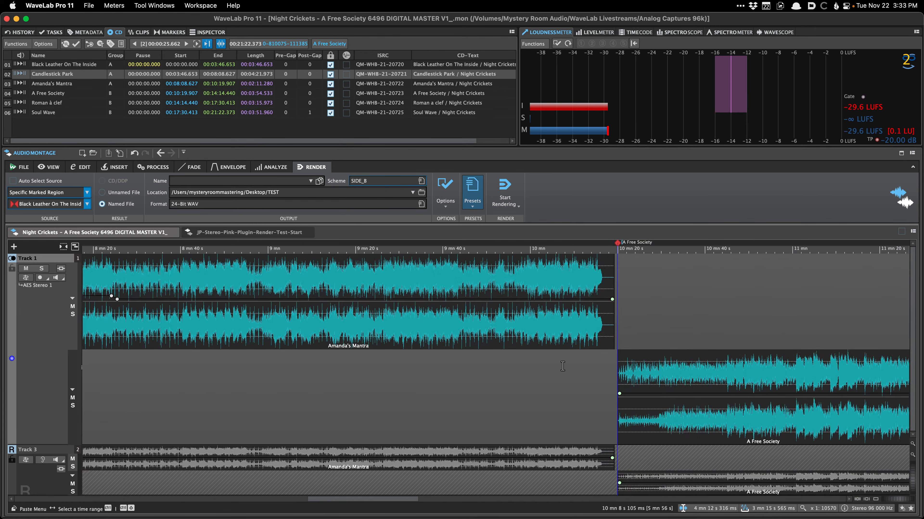
pyautogui.scroll(8, 630, 328)
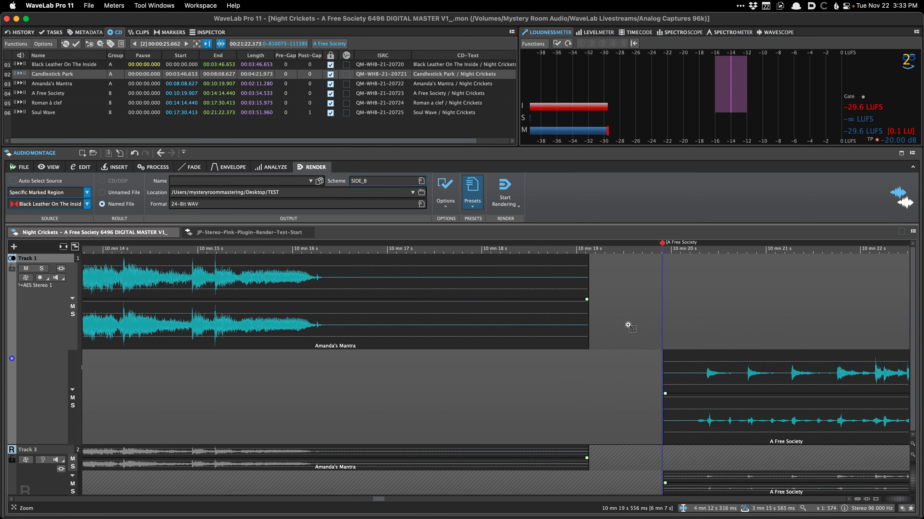
# Select the gap of about 0.8 s between the Amanda's Mantra clip and the A Free Society marker to inspect it, and clear the selection.
pyautogui.moveTo(588, 364); pyautogui.dragTo(663, 369)
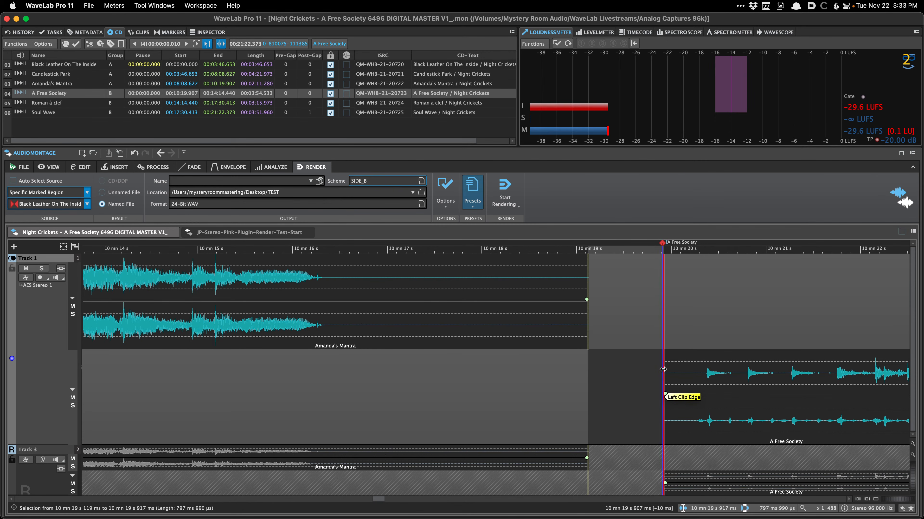
pyautogui.click(583, 366)
pyautogui.scroll(-4, 551, 372)
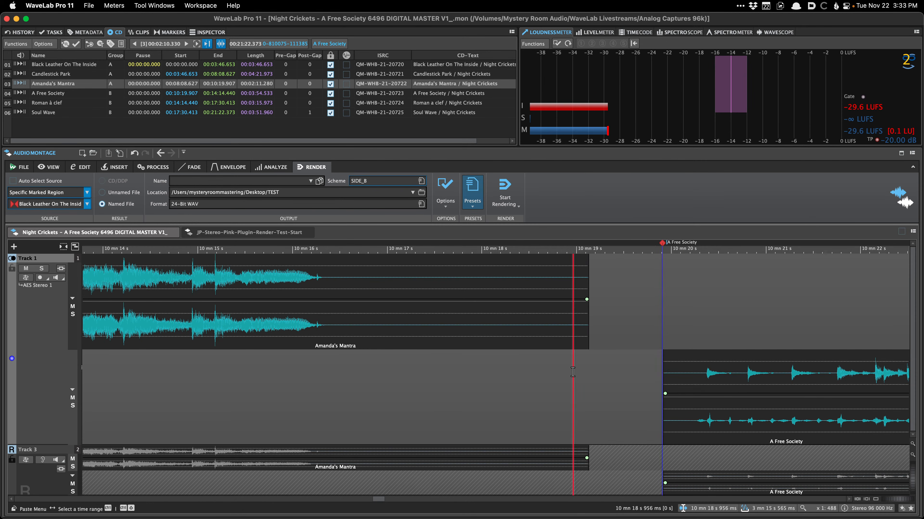
pyautogui.scroll(-2, 551, 372)
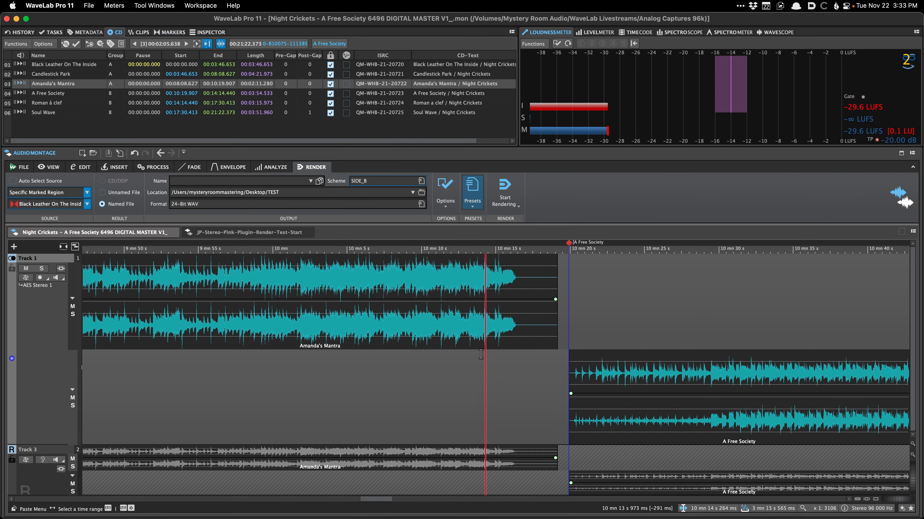
pyautogui.scroll(-1, 214, 317)
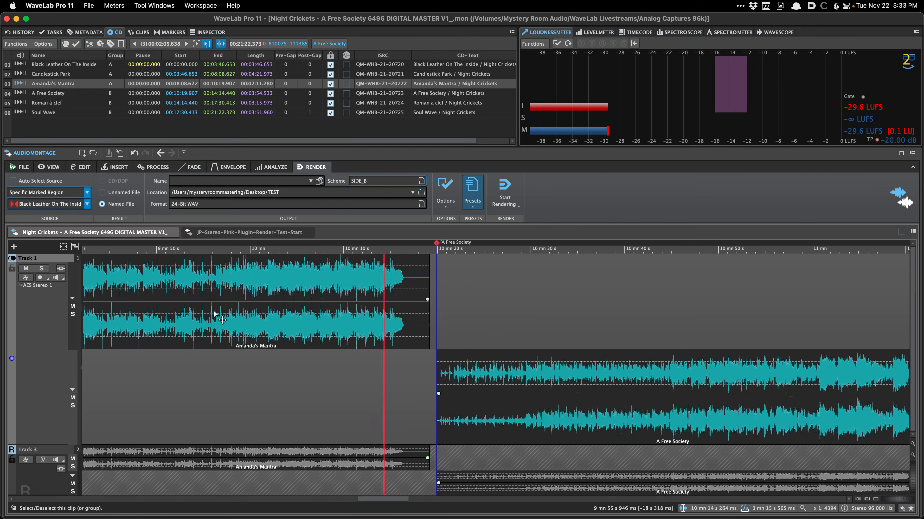
pyautogui.scroll(3, 380, 364)
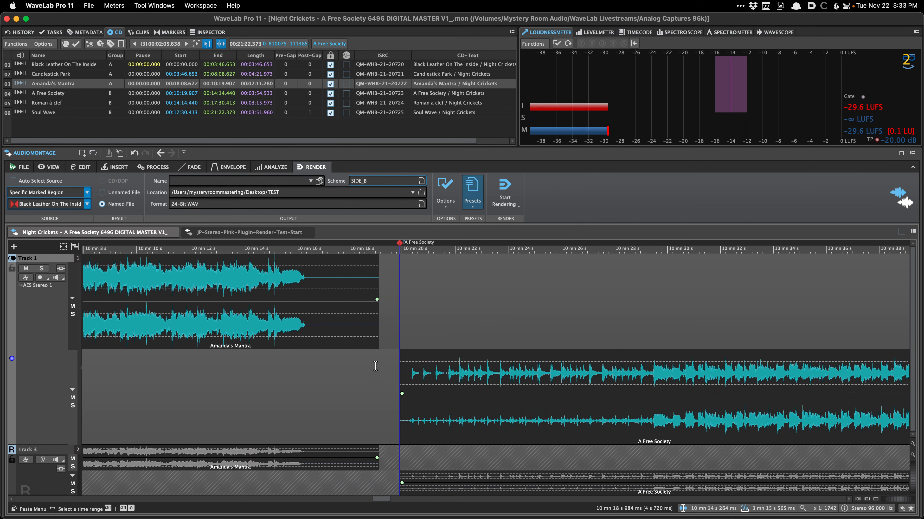
pyautogui.scroll(2, 388, 370)
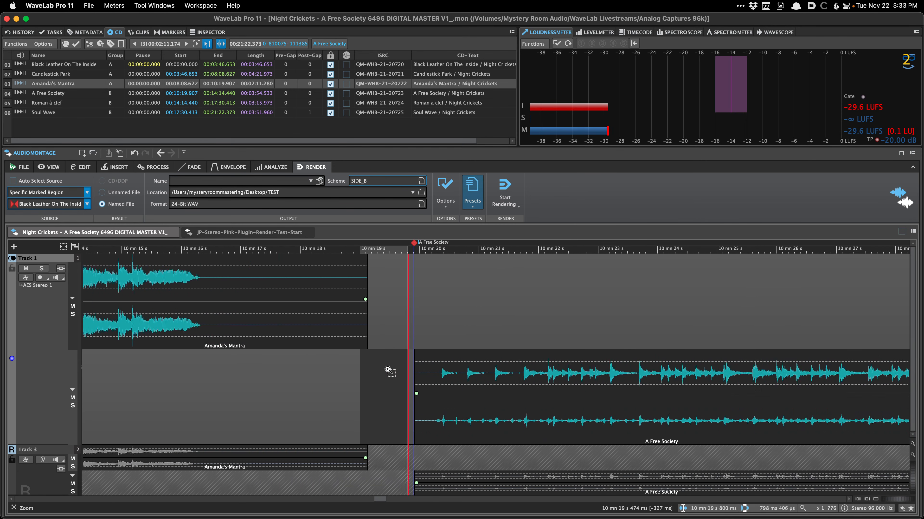
pyautogui.scroll(1, 388, 370)
pyautogui.click(377, 372)
pyautogui.moveTo(361, 376); pyautogui.dragTo(422, 379)
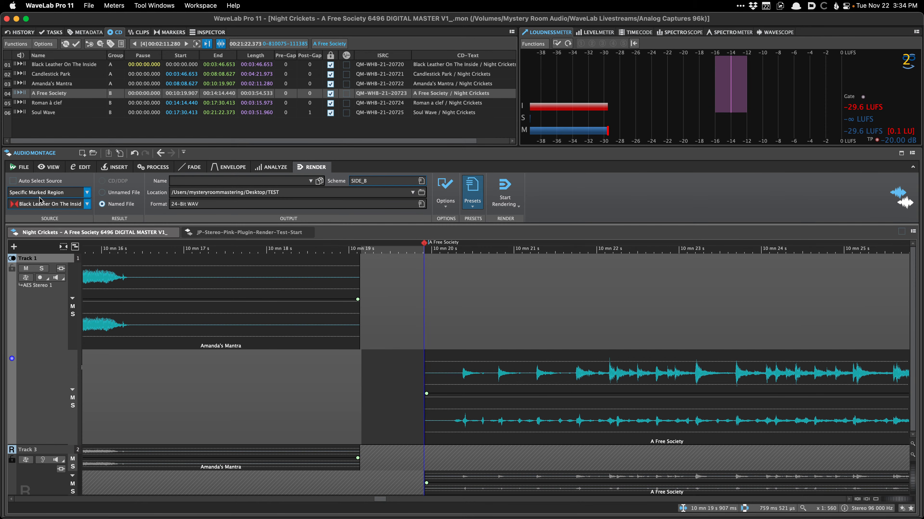
pyautogui.click(400, 378)
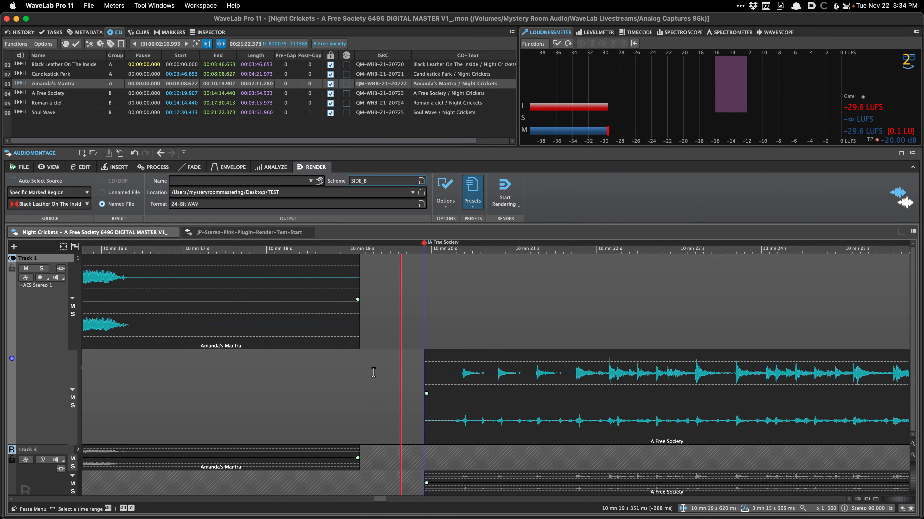
pyautogui.moveTo(374, 372); pyautogui.dragTo(425, 373)
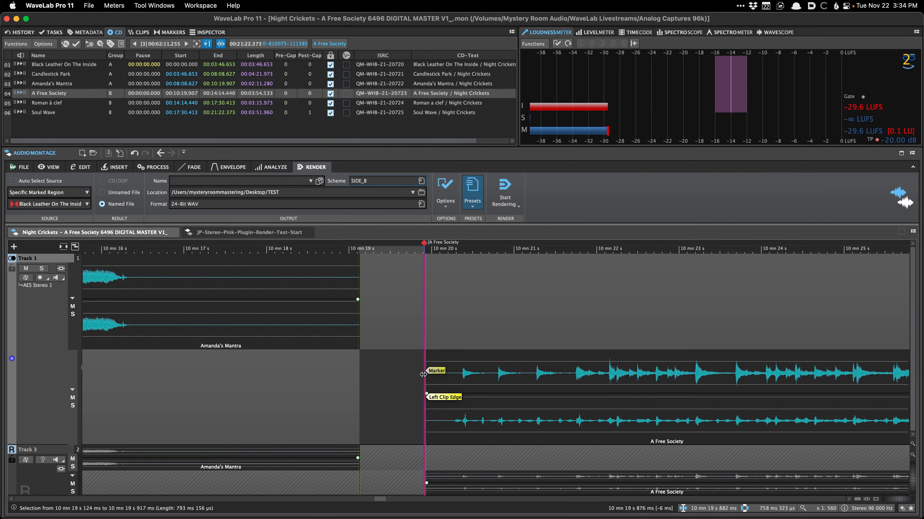
pyautogui.click(365, 370)
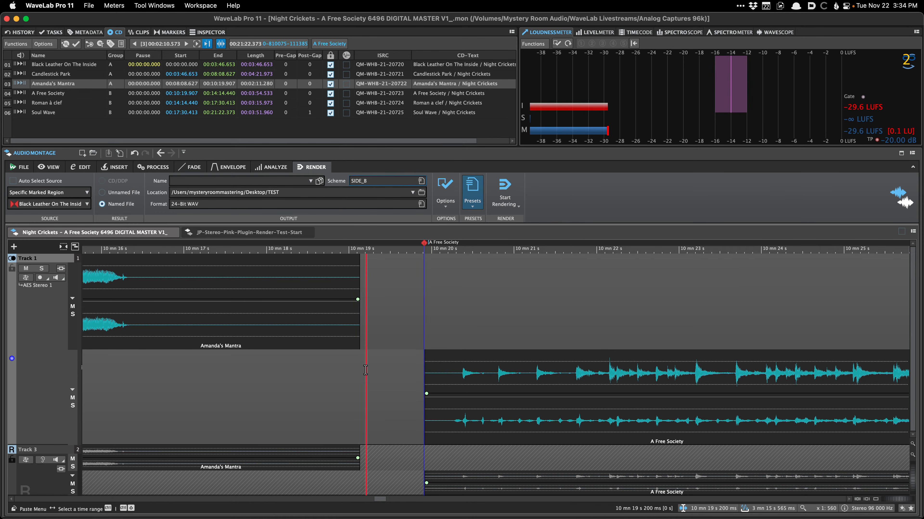
# Look through the available single and multiple output render sources.
pyautogui.click(49, 204)
pyautogui.click(49, 192)
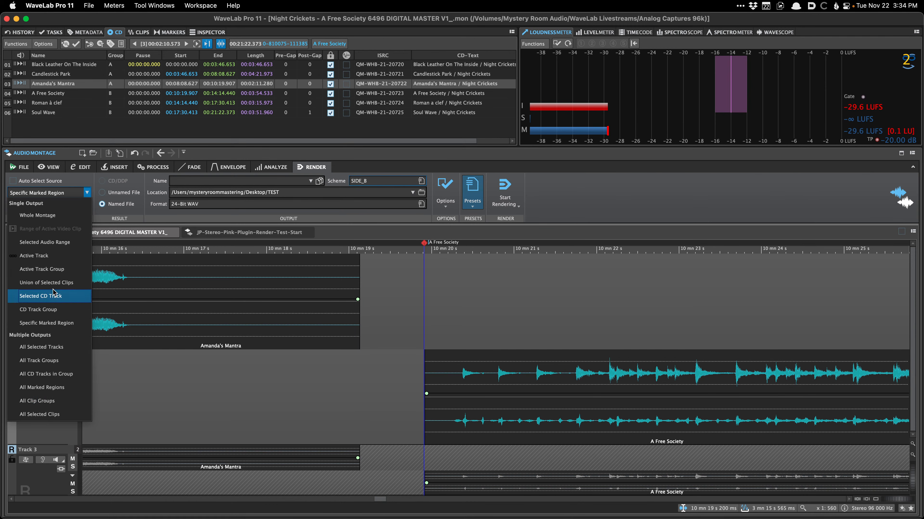
pyautogui.click(99, 177)
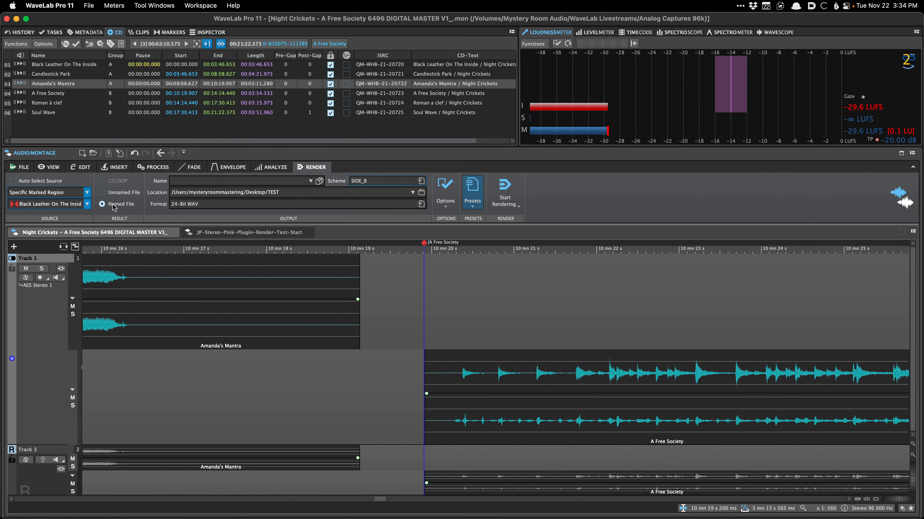
# Load the 00_Initial Montage Render preset, and replace it with the 24-Bit WAV Tracks preset.
pyautogui.click(472, 193)
pyautogui.click(493, 263)
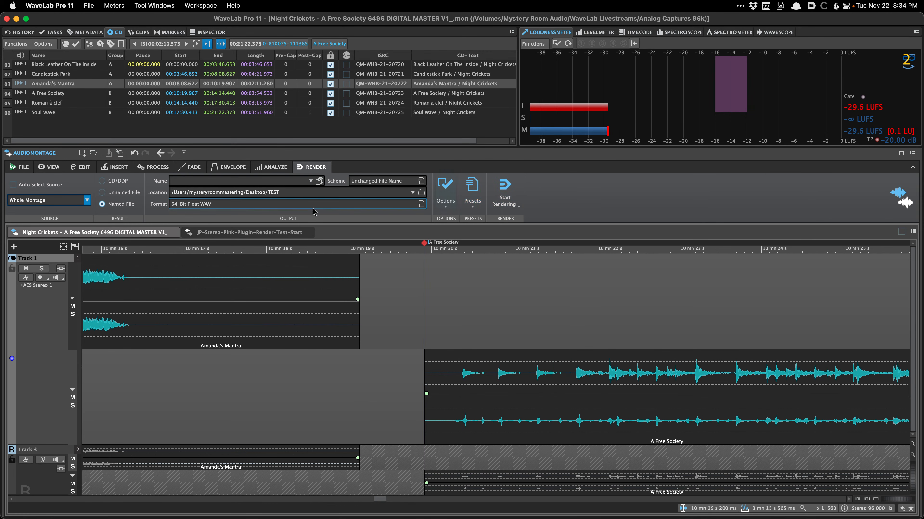
pyautogui.click(473, 193)
pyautogui.click(494, 264)
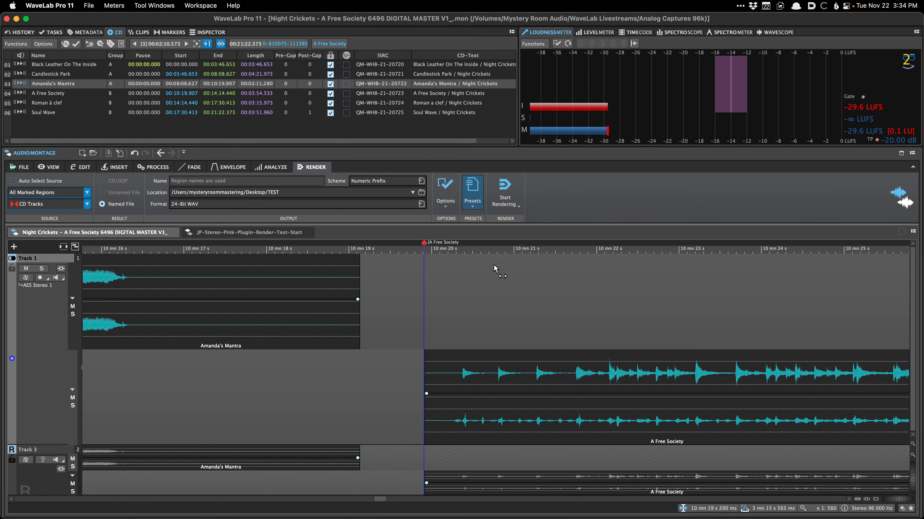
pyautogui.click(474, 202)
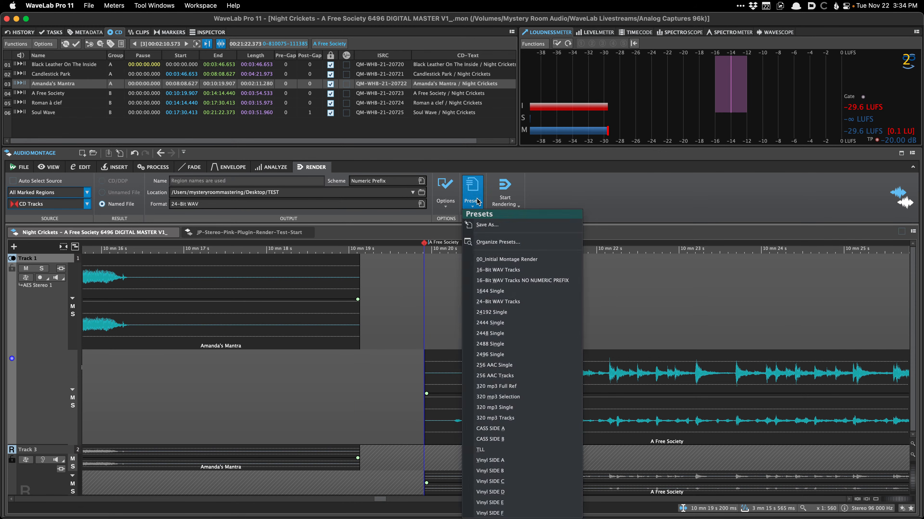
pyautogui.click(474, 201)
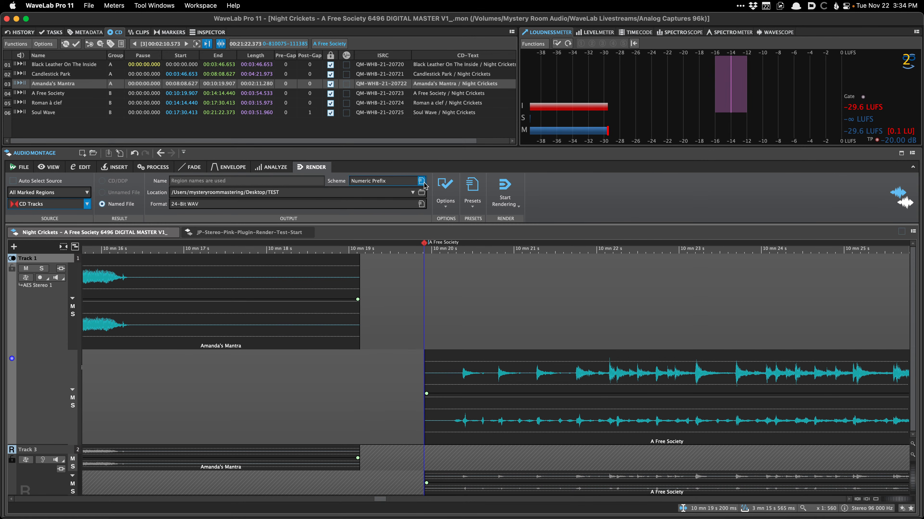
# Look through the available render presets and the output format presets, including the single, multi and factory formats.
pyautogui.click(465, 189)
pyautogui.click(618, 188)
pyautogui.click(204, 188)
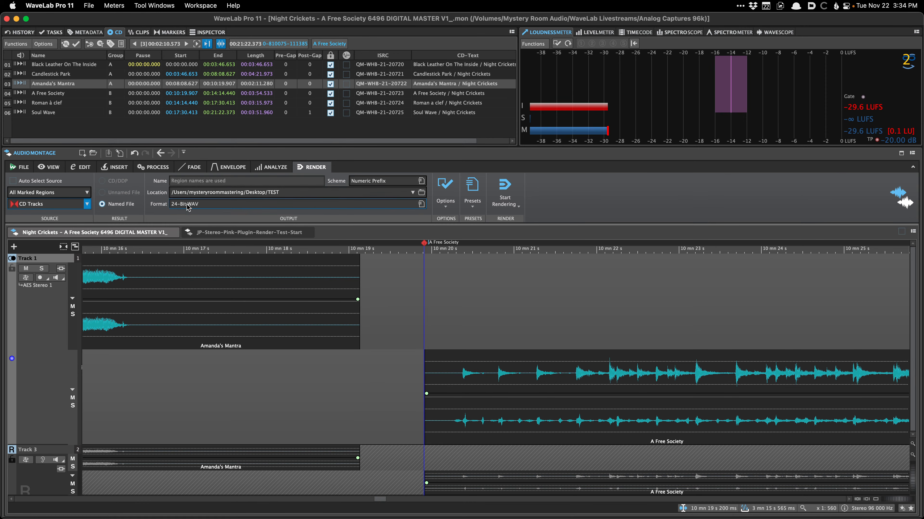
pyautogui.click(469, 193)
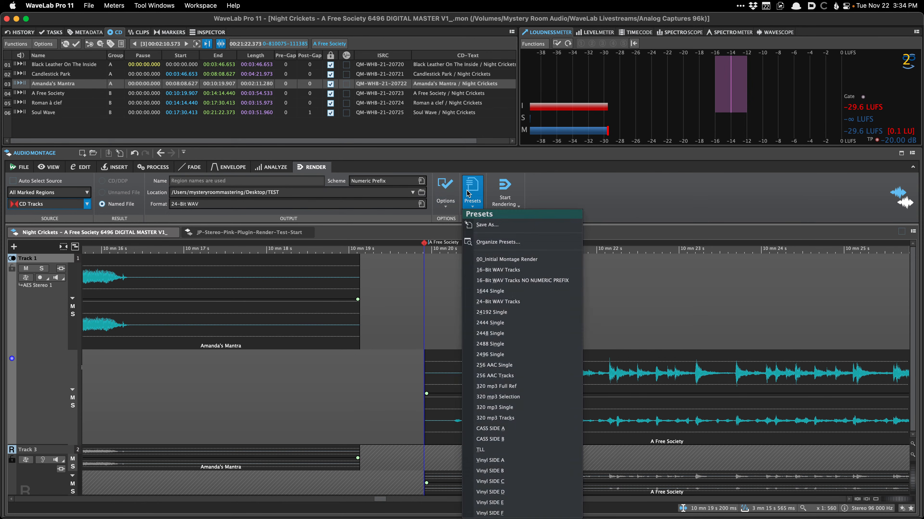
pyautogui.click(469, 193)
pyautogui.click(421, 203)
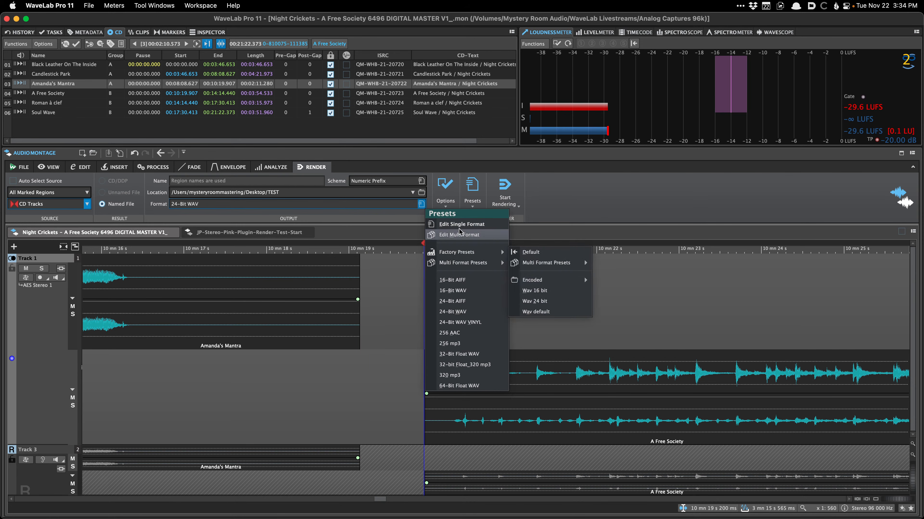
pyautogui.click(561, 167)
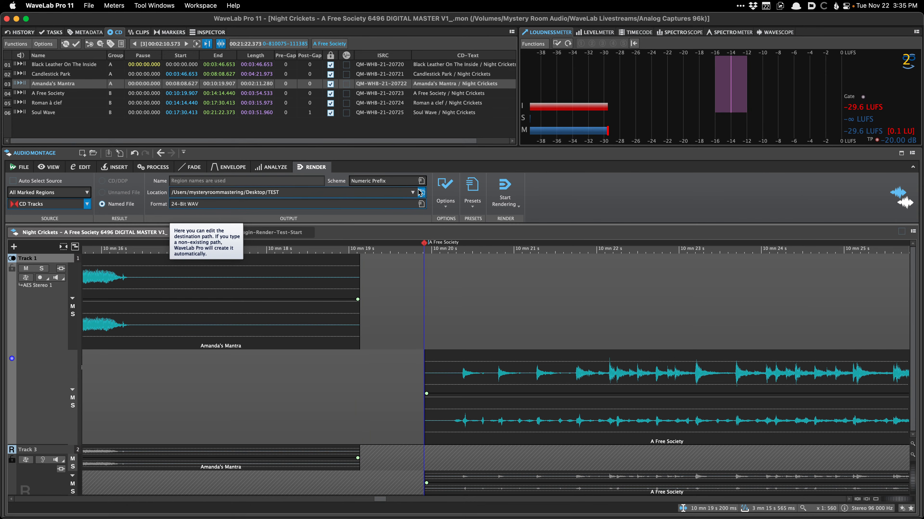
# Open the single output format for editing, review the file types and extensions, and restore the 24-Bit WAV format preset.
pyautogui.click(421, 204)
pyautogui.click(447, 226)
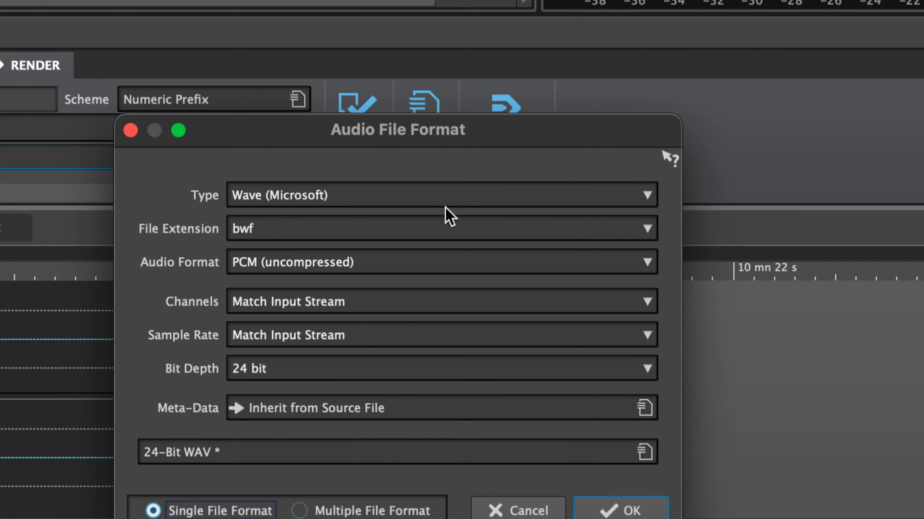
pyautogui.click(441, 205)
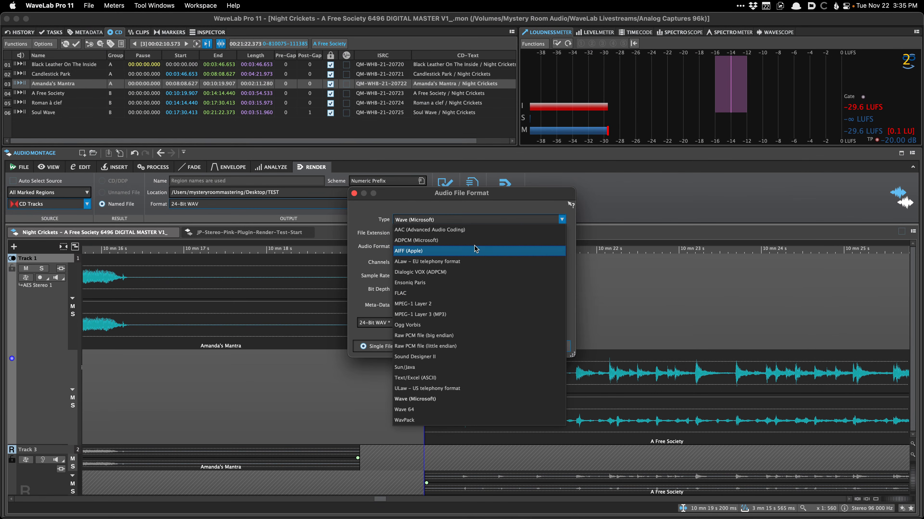
pyautogui.click(451, 207)
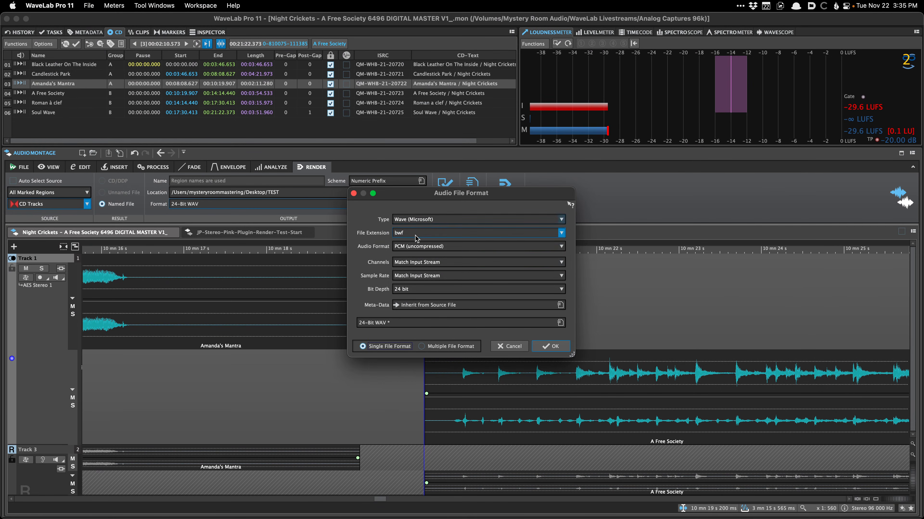
pyautogui.click(416, 238)
pyautogui.click(417, 256)
pyautogui.click(413, 325)
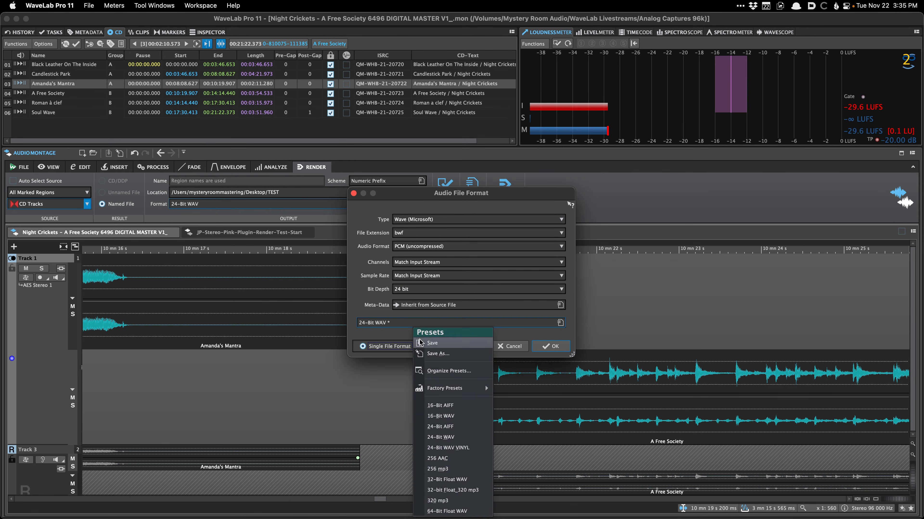
pyautogui.click(451, 437)
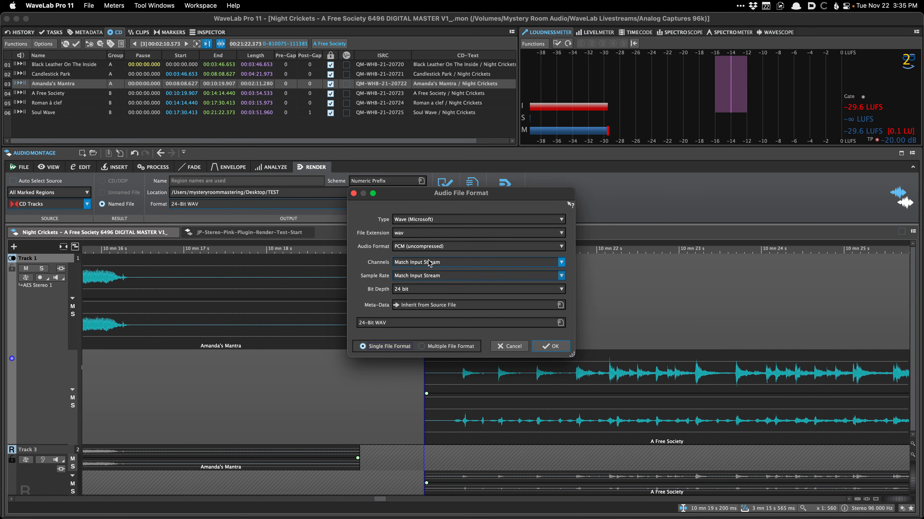
# Look through the channel, sample rate and bit depth choices of the 24-Bit WAV format, and cancel the format dialog.
pyautogui.click(439, 264)
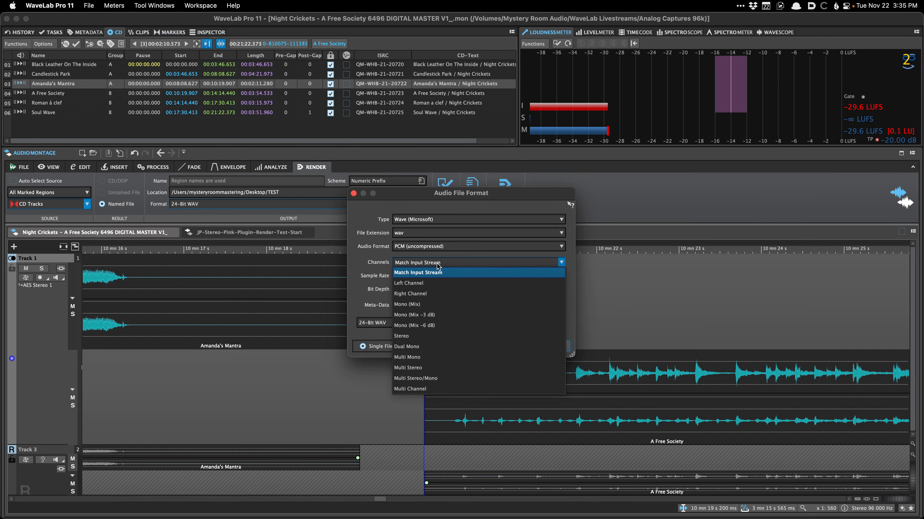
pyautogui.click(363, 295)
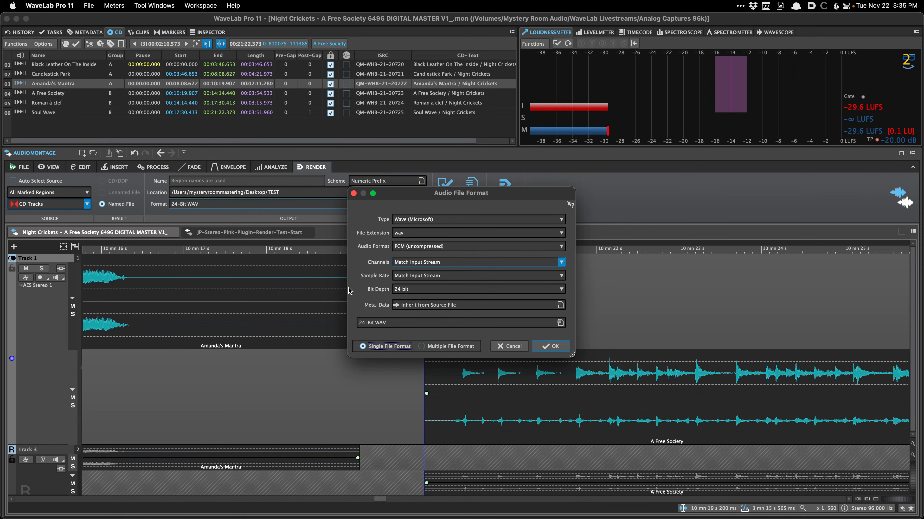
pyautogui.click(404, 262)
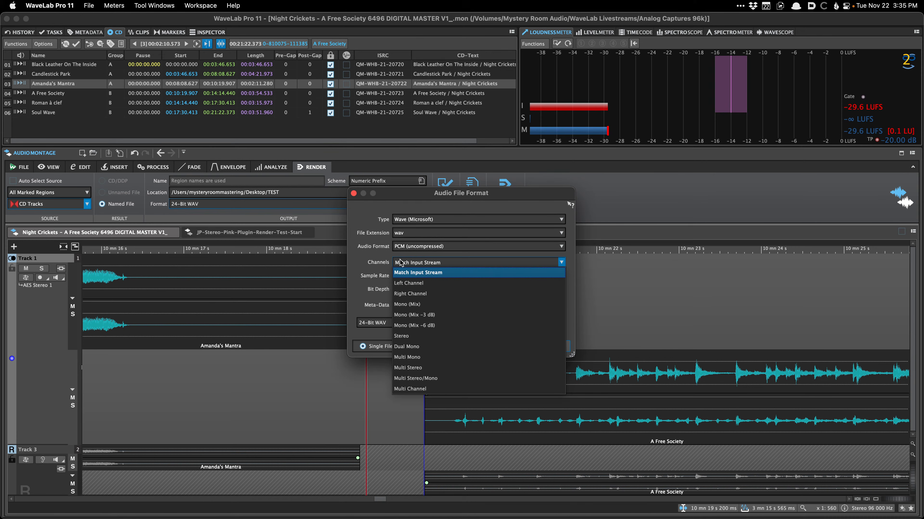
pyautogui.click(362, 280)
pyautogui.click(371, 279)
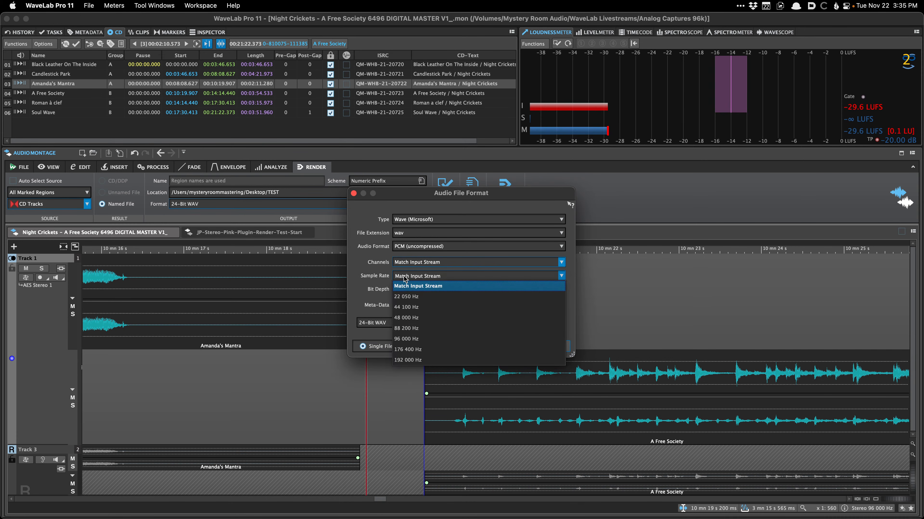
pyautogui.click(368, 276)
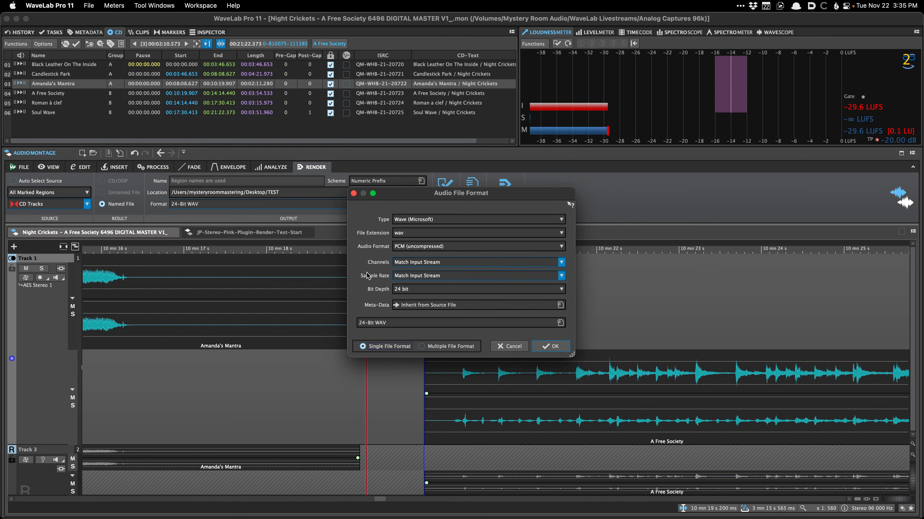
pyautogui.click(417, 290)
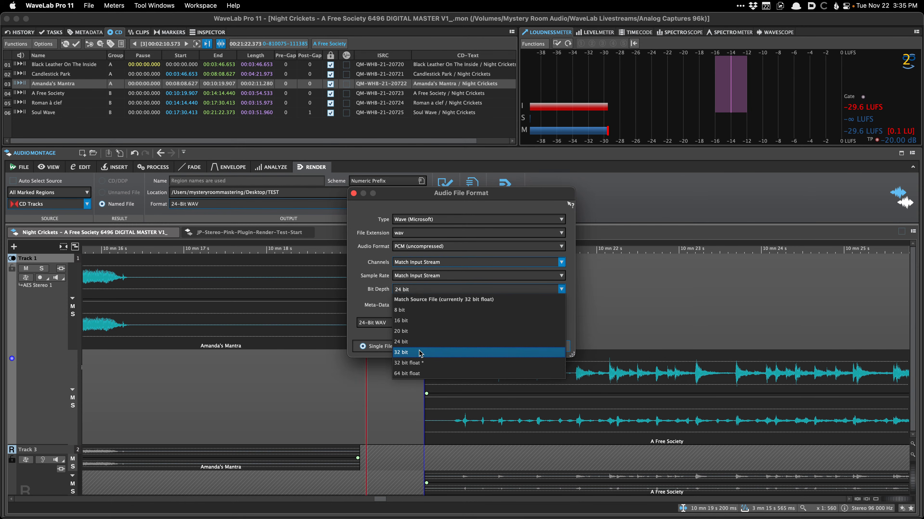
pyautogui.click(369, 288)
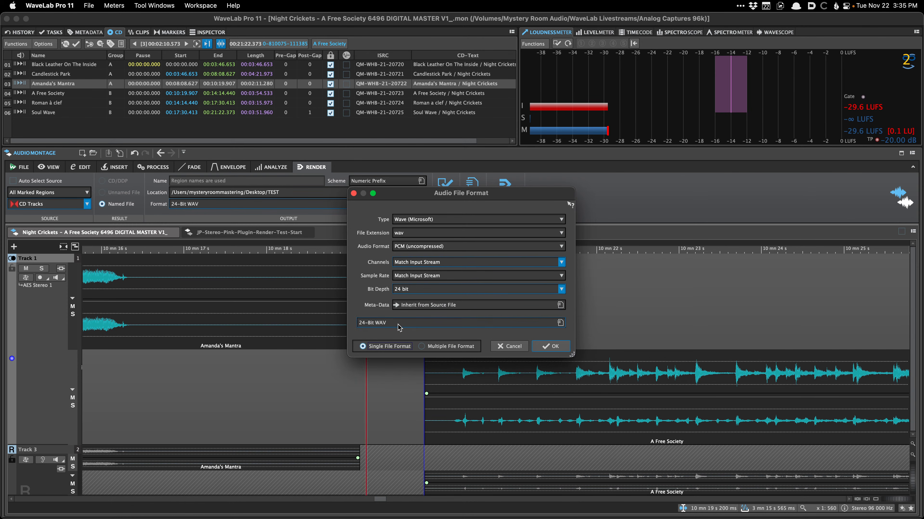
pyautogui.click(499, 347)
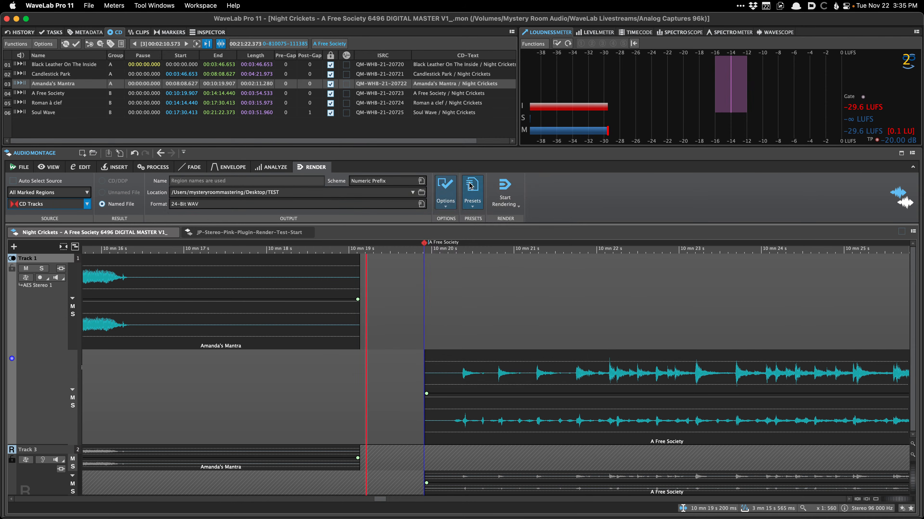
# Load the 00_Initial Montage Render preset and review its render options.
pyautogui.click(450, 193)
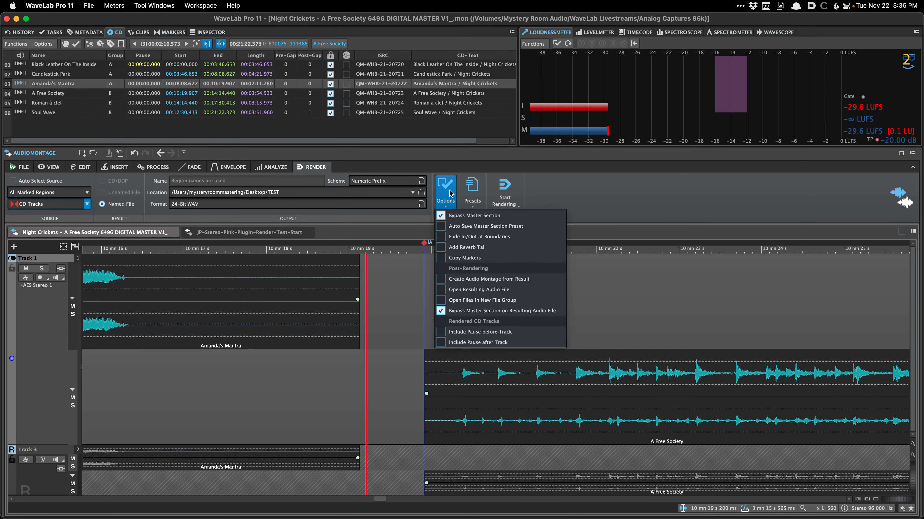
pyautogui.click(478, 194)
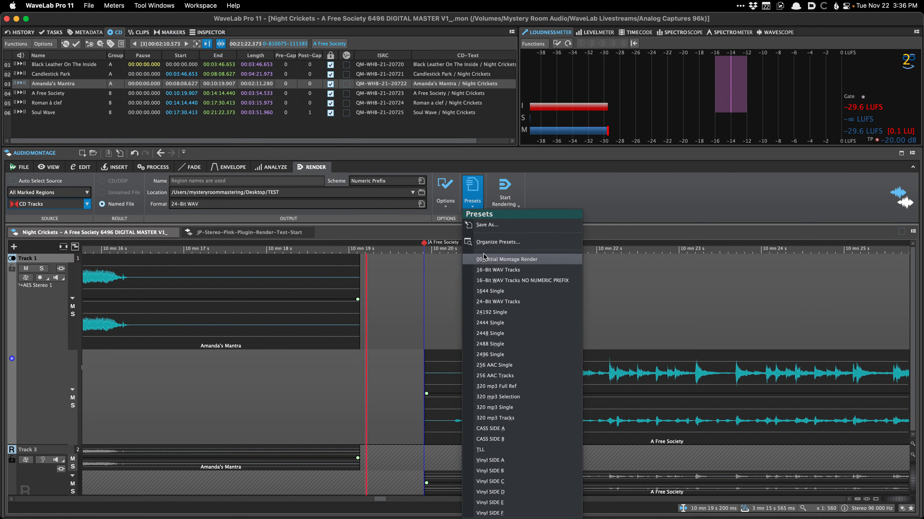
pyautogui.click(530, 261)
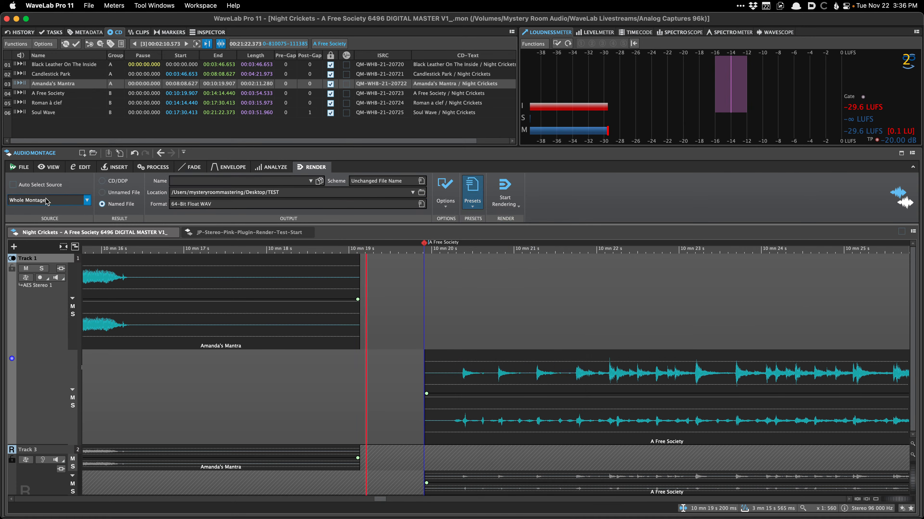
pyautogui.click(454, 193)
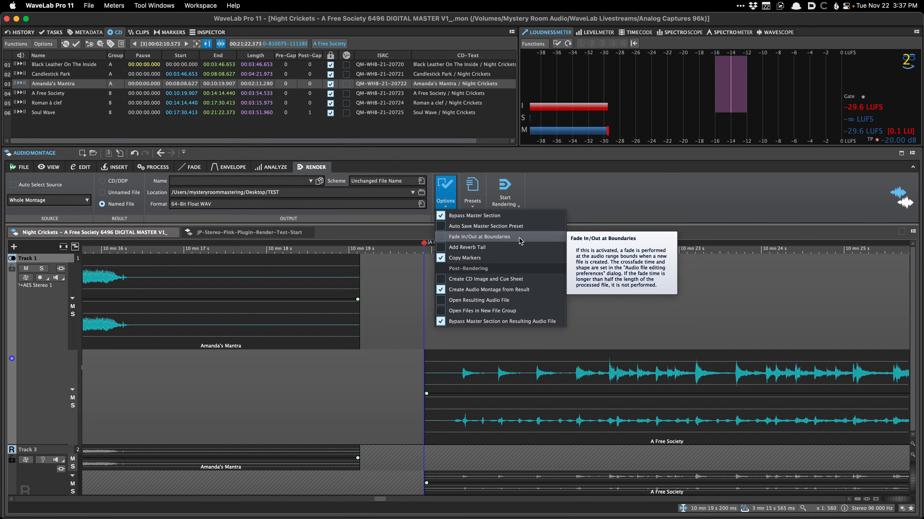
pyautogui.click(612, 193)
# Examine the transition from Black Leather On The Inside to Candlestick Park in the Night Crickets montage.
pyautogui.click(250, 232)
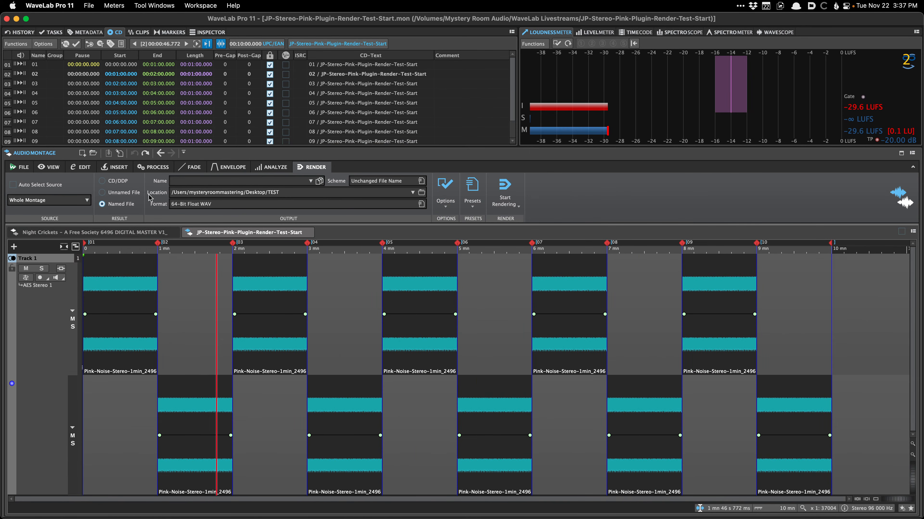
pyautogui.click(115, 233)
pyautogui.scroll(-10, 317, 325)
pyautogui.click(206, 355)
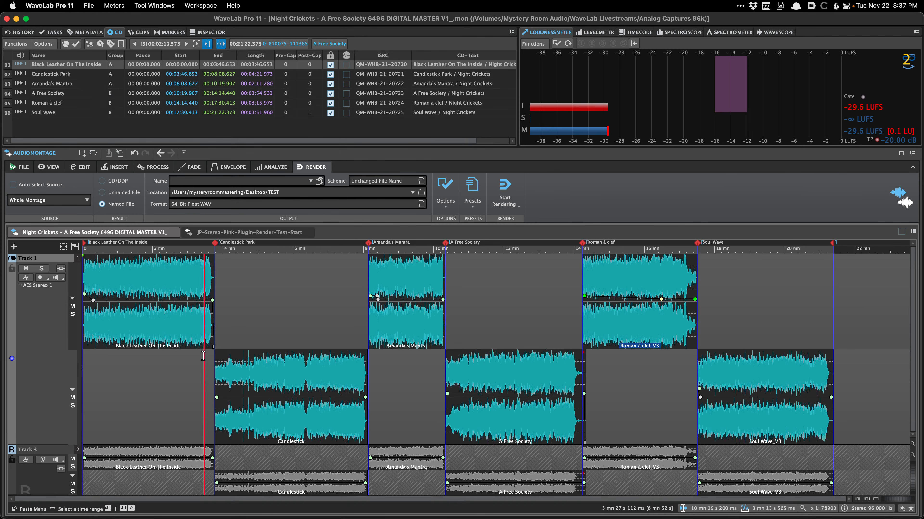
pyautogui.scroll(10, 207, 355)
pyautogui.scroll(10, 495, 316)
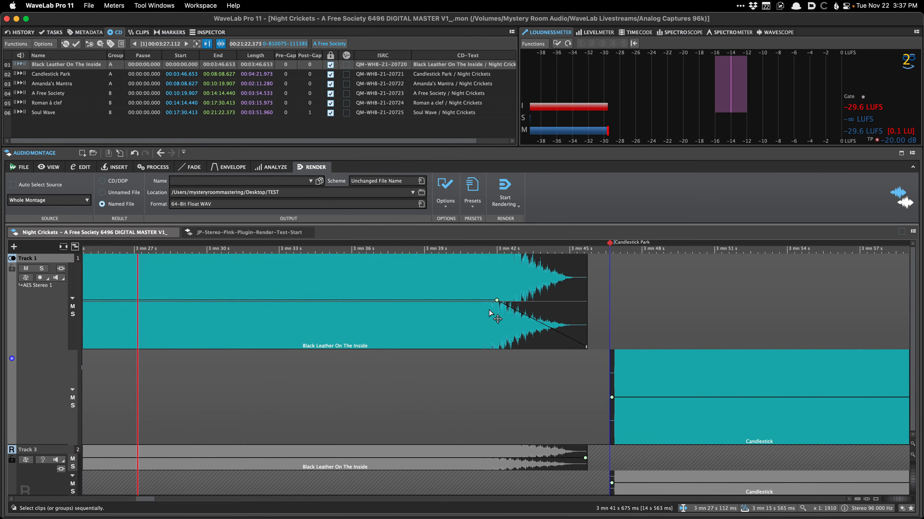
pyautogui.scroll(-10, 493, 314)
pyautogui.scroll(-4, 500, 316)
# Review the Copy Markers render option, and return to an overview of the whole montage.
pyautogui.click(445, 193)
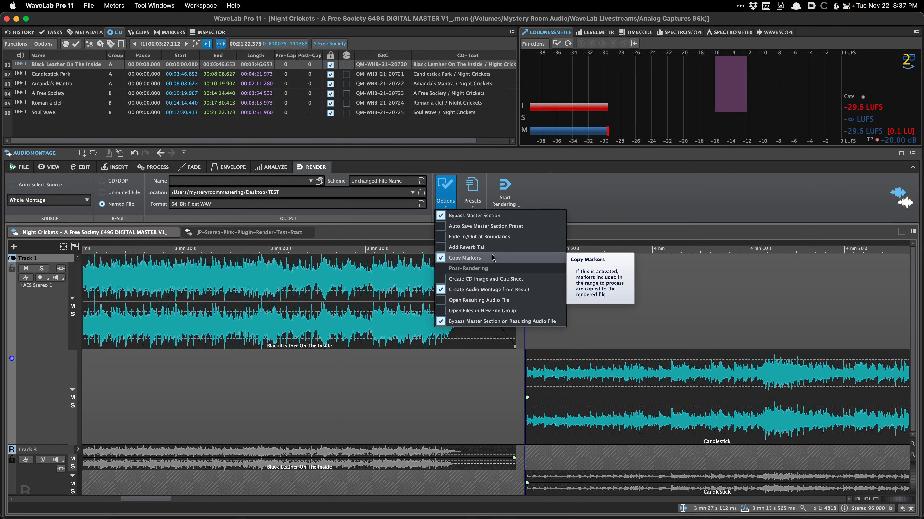
pyautogui.click(582, 186)
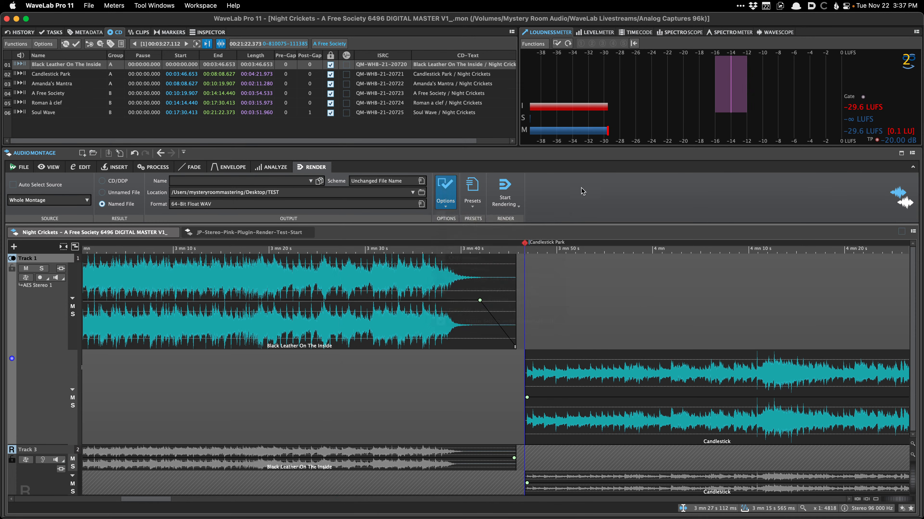
pyautogui.press('super+Down')
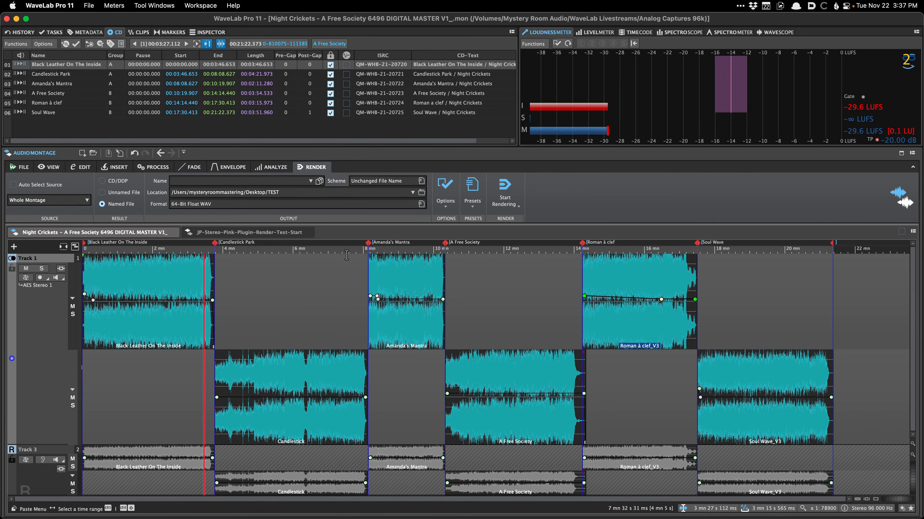
# Render the whole montage as FULL_TEST to the Desktop with the 00_Initial Montage Render preset, and close the resulting montage without saving.
pyautogui.click(476, 197)
pyautogui.click(485, 260)
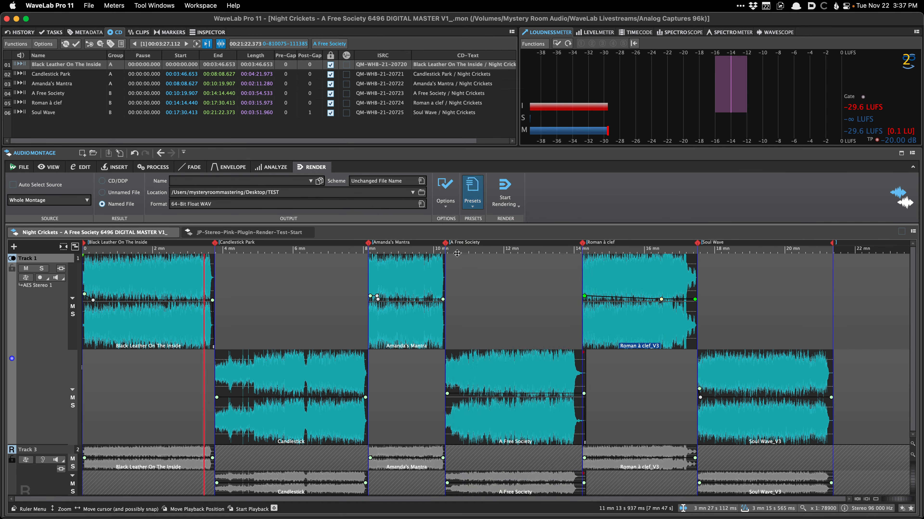
pyautogui.click(267, 181)
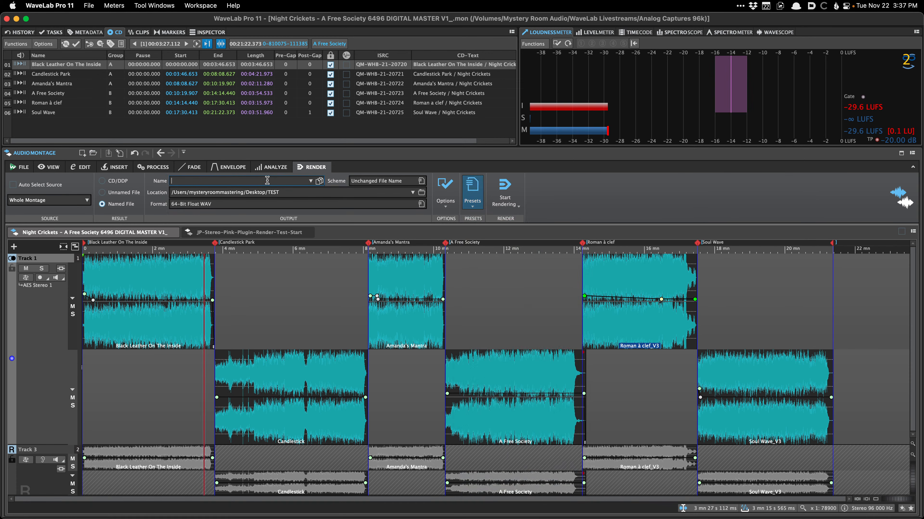
pyautogui.write('FULL_TEST')
pyautogui.click(270, 192)
pyautogui.moveTo(270, 192); pyautogui.dragTo(292, 194)
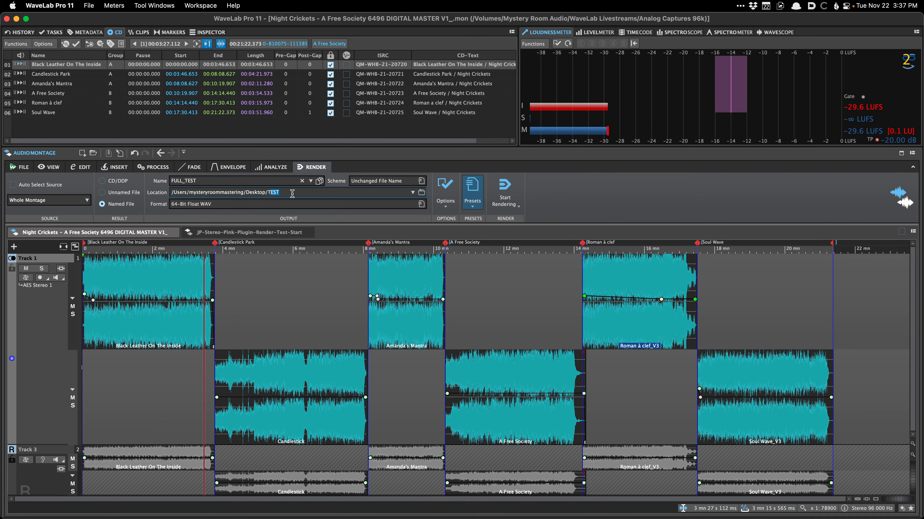
pyautogui.click(267, 284)
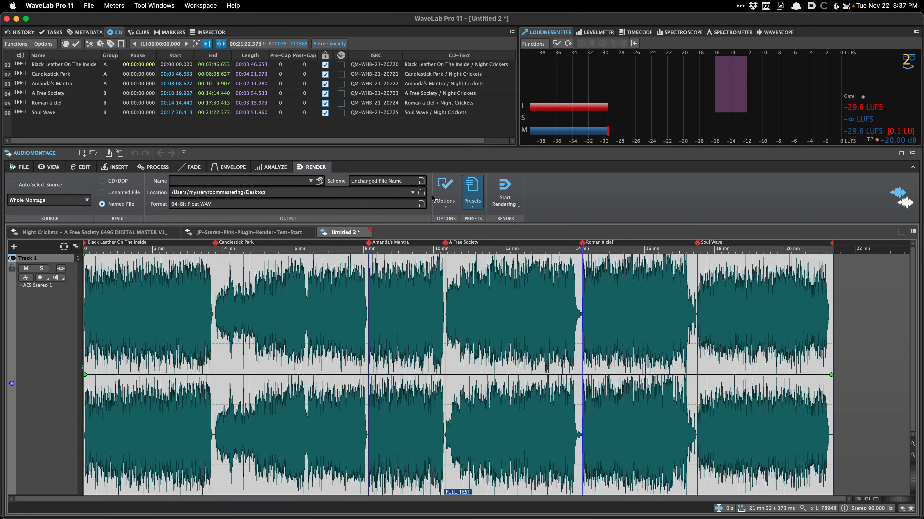
pyautogui.click(365, 233)
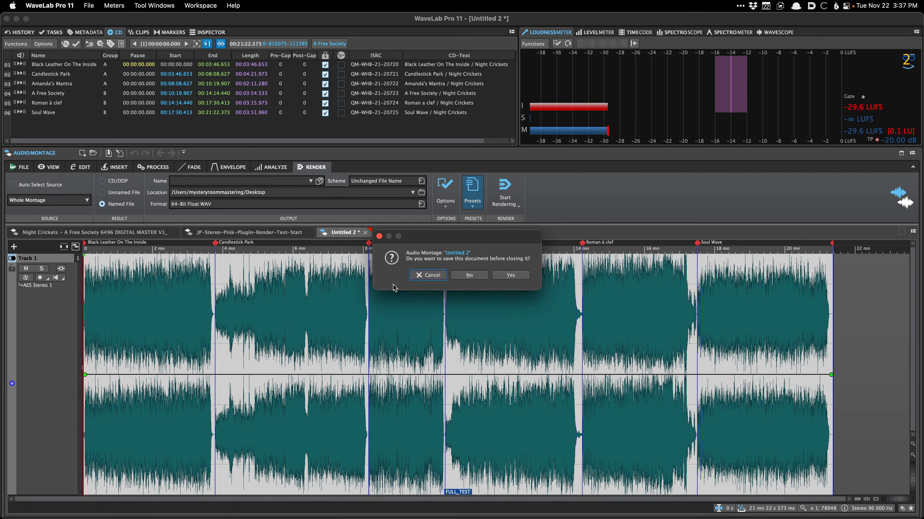
pyautogui.click(469, 275)
# Check the render options in the JP-Stereo-Pink-Plugin-Render-Test-Start montage, and load the 24-Bit WAV Tracks preset.
pyautogui.click(446, 192)
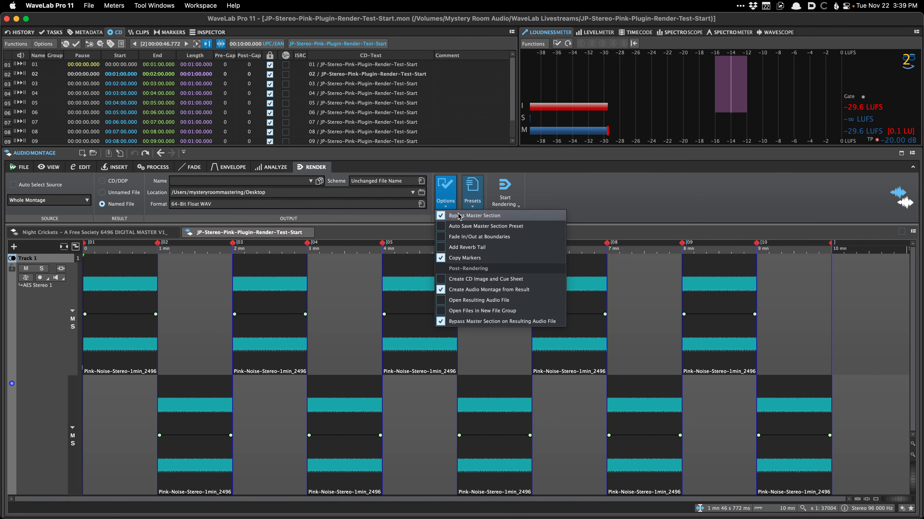
pyautogui.click(472, 194)
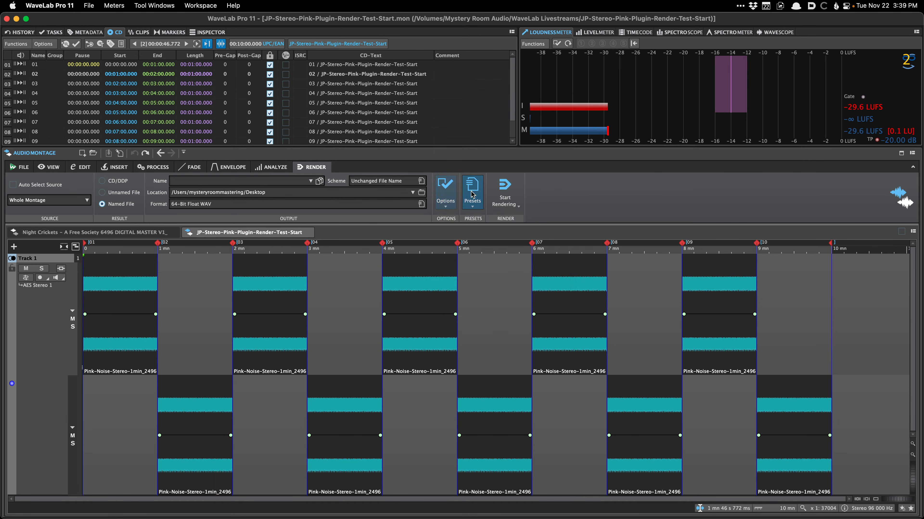
pyautogui.click(471, 195)
pyautogui.click(498, 270)
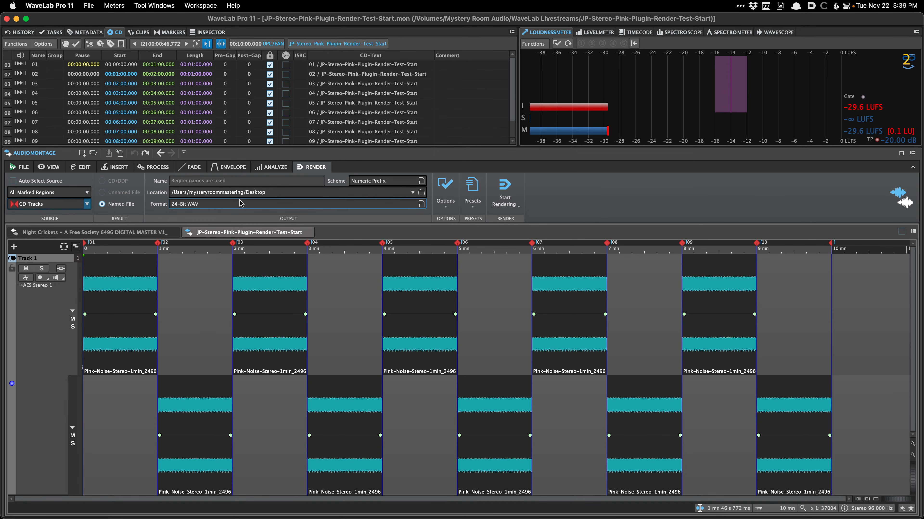
# Review the render options, including Fade In/Out at Boundaries, and delete all CD markers from the montage.
pyautogui.click(445, 193)
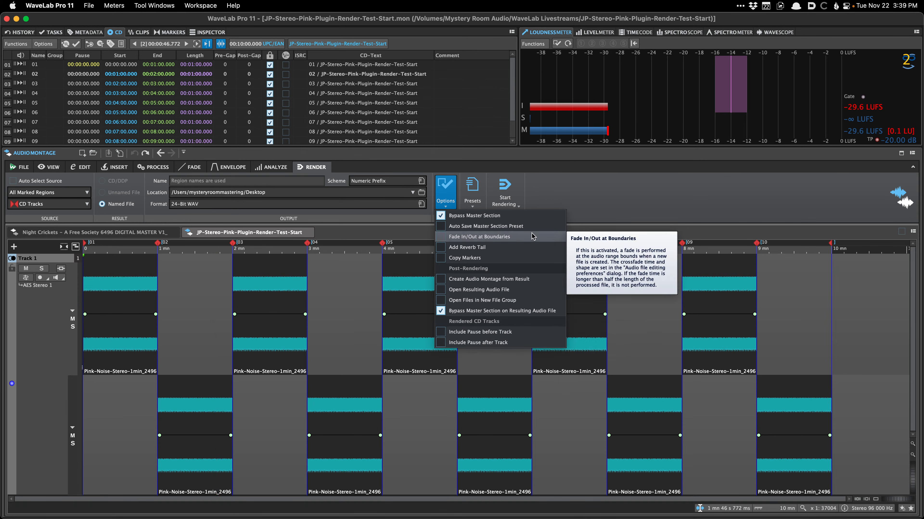
pyautogui.click(553, 192)
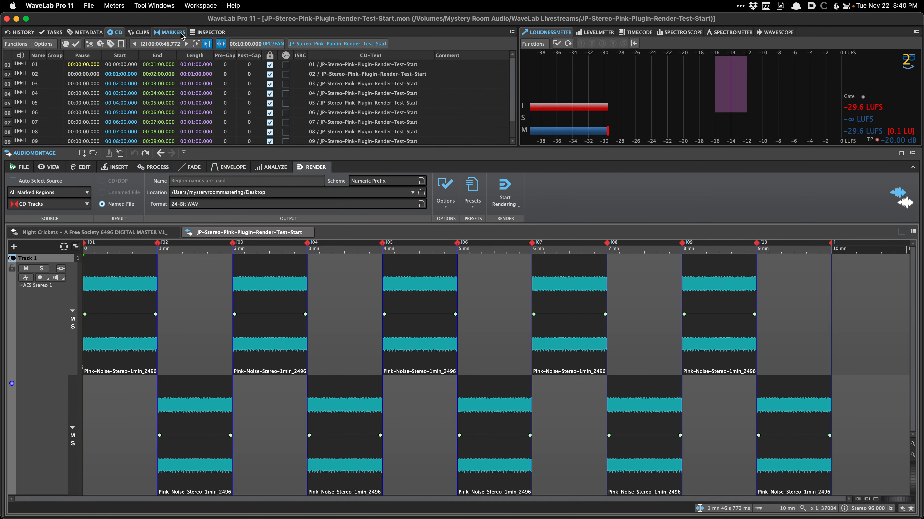
pyautogui.click(169, 32)
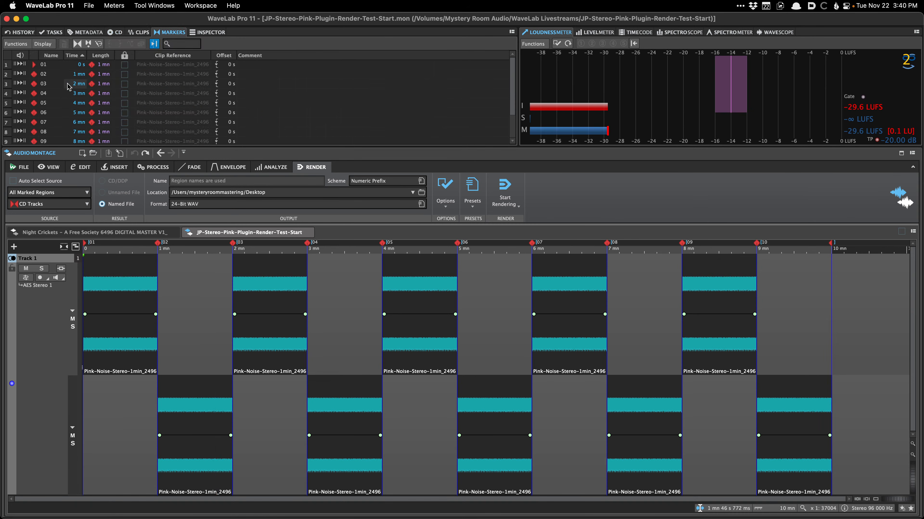
pyautogui.press('super+a')
pyautogui.press('Delete')
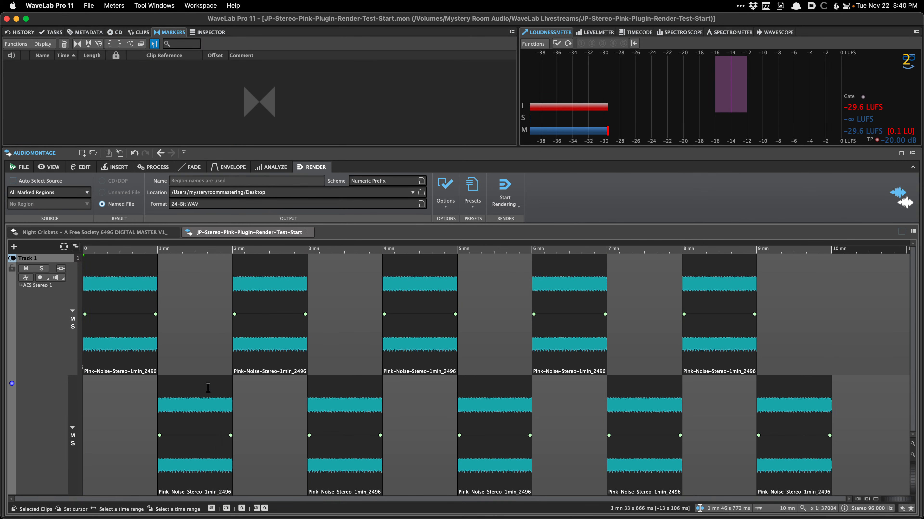
# Space out the second through sixth pink noise clips with a short gap before most of them, saving the montage after the moves.
pyautogui.moveTo(209, 467); pyautogui.dragTo(213, 467)
pyautogui.press('super+s')
pyautogui.moveTo(265, 370); pyautogui.dragTo(273, 371)
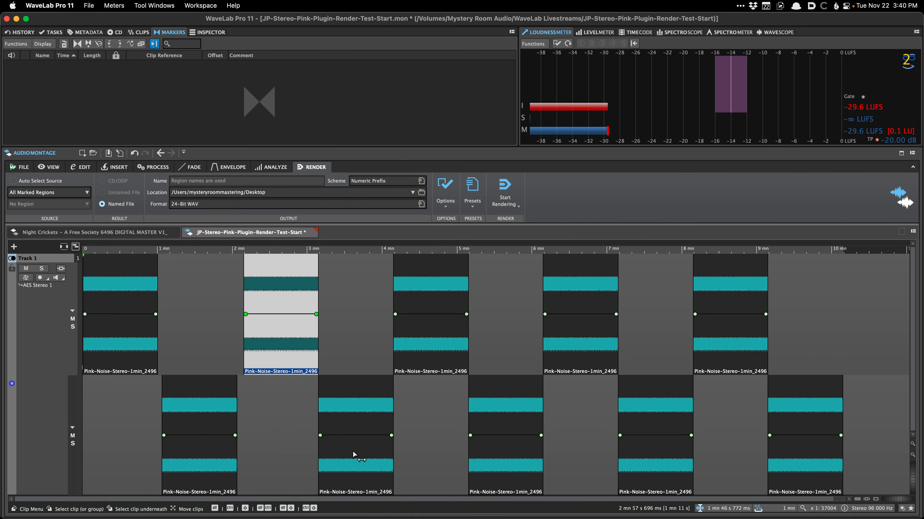
pyautogui.moveTo(353, 454); pyautogui.dragTo(361, 454)
pyautogui.press('super+s')
pyautogui.moveTo(423, 367); pyautogui.dragTo(428, 368)
pyautogui.press('super+s')
pyautogui.scroll(5, 500, 436)
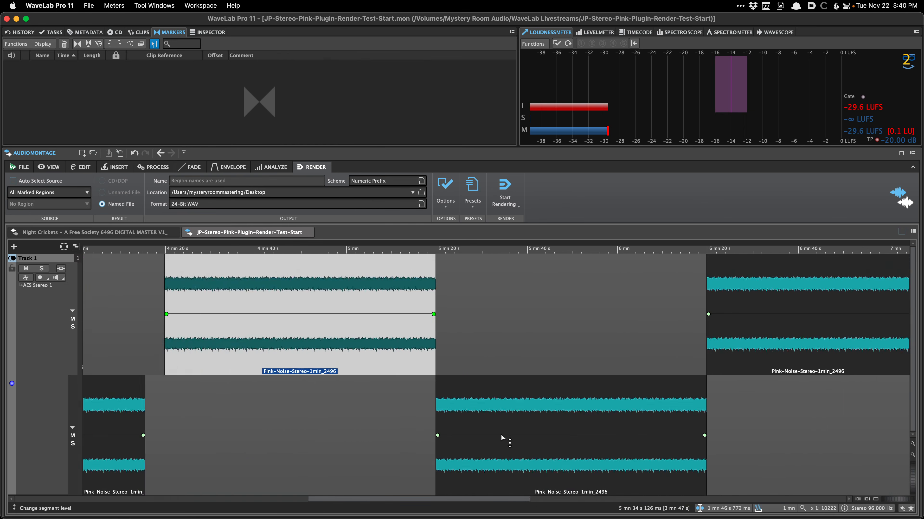
pyautogui.moveTo(478, 468); pyautogui.dragTo(488, 469)
pyautogui.press('super+s')
# Shift the seventh through tenth clips slightly later on the timeline to vary their spacing, saving the montage after each move.
pyautogui.scroll(-4, 502, 444)
pyautogui.hscroll(2, 521, 425)
pyautogui.moveTo(549, 372); pyautogui.dragTo(557, 367)
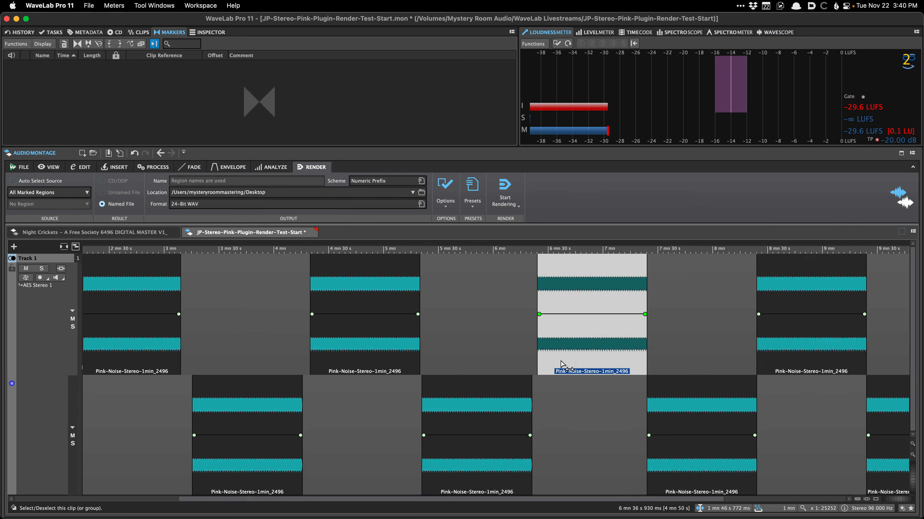
pyautogui.press('super+s')
pyautogui.scroll(5, 688, 456)
pyautogui.scroll(1, 613, 463)
pyautogui.moveTo(557, 450); pyautogui.dragTo(568, 447)
pyautogui.press('super+s')
pyautogui.scroll(-5, 567, 448)
pyautogui.hscroll(4, 567, 448)
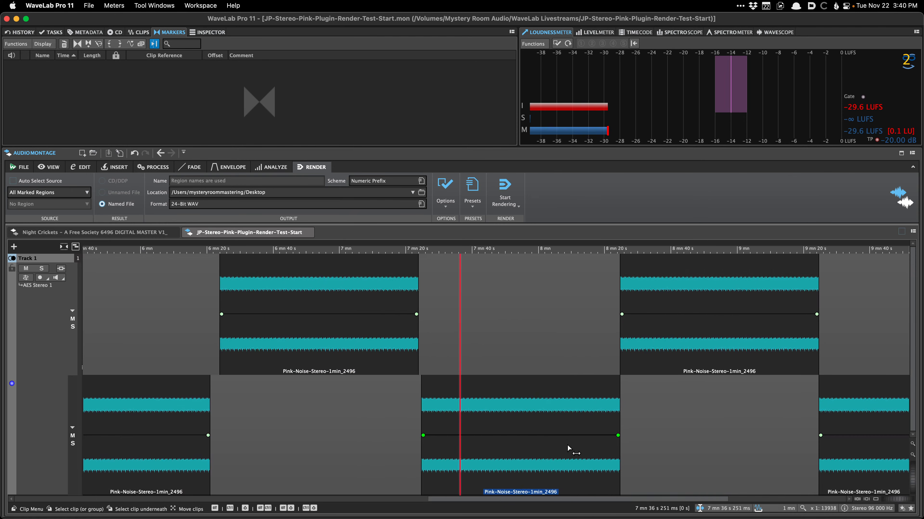
pyautogui.moveTo(501, 351); pyautogui.dragTo(515, 354)
pyautogui.press('super+s')
pyautogui.moveTo(709, 446); pyautogui.dragTo(717, 446)
pyautogui.press('super+s')
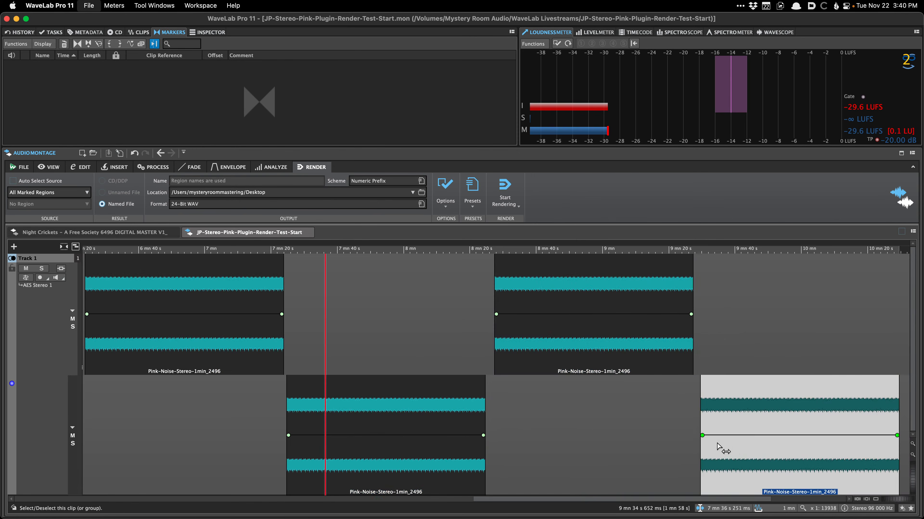
# Add a fade-out to the end of the third clip, and save the montage.
pyautogui.scroll(-5, 717, 446)
pyautogui.scroll(3, 297, 361)
pyautogui.scroll(3, 297, 361)
pyautogui.moveTo(342, 315); pyautogui.dragTo(286, 315)
pyautogui.press('super+s')
pyautogui.scroll(-3, 385, 394)
pyautogui.scroll(-3, 385, 394)
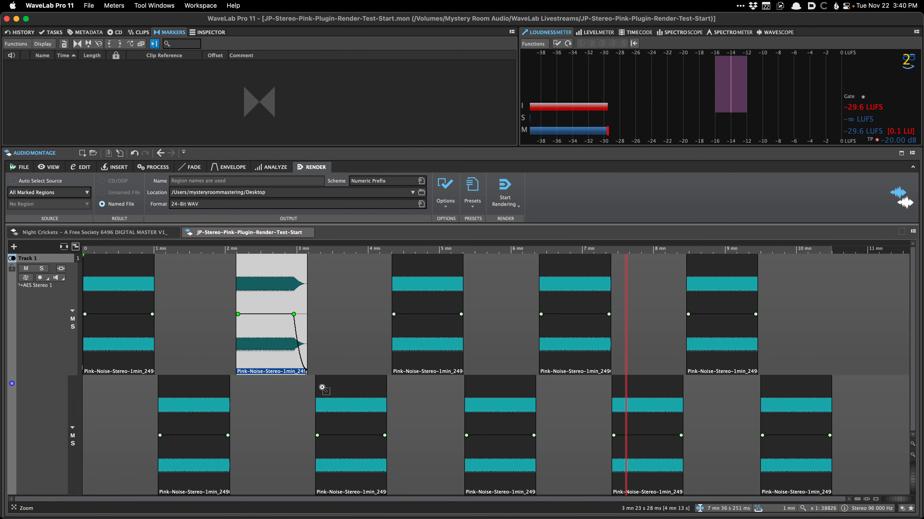
# Generate CD track markers at clip boundaries with the CD Wizard, with Use Splice Markers turned off.
pyautogui.click(142, 410)
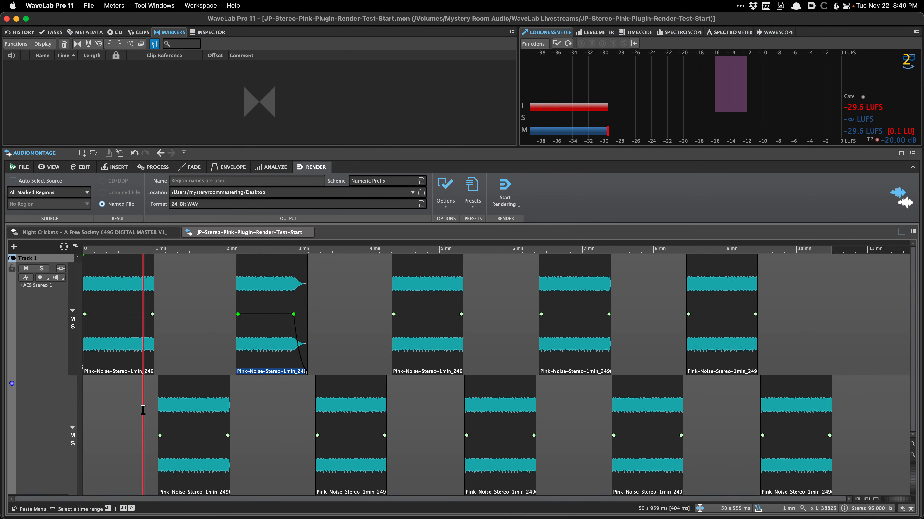
pyautogui.press('w')
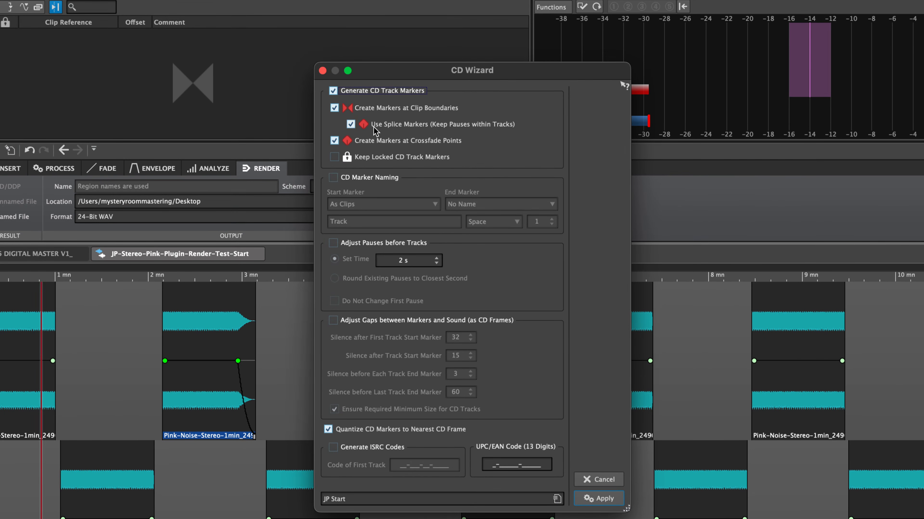
pyautogui.click(424, 124)
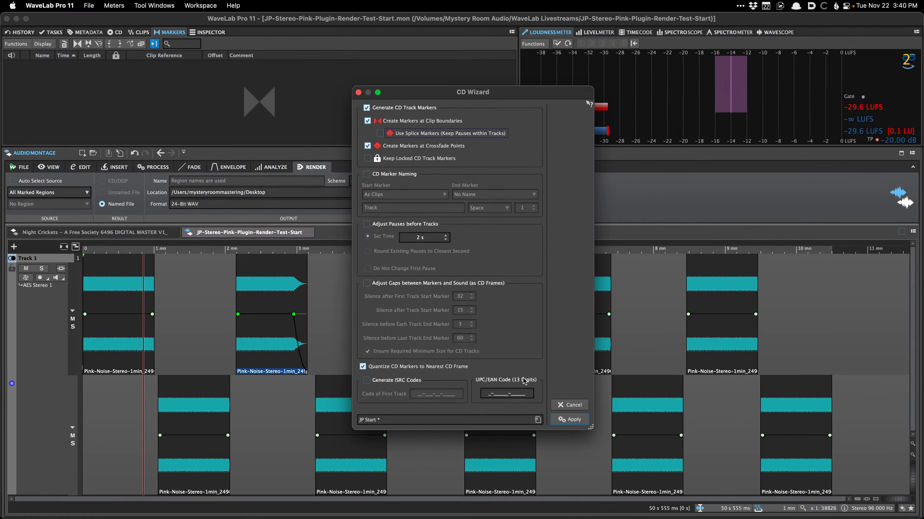
pyautogui.click(569, 423)
# Examine the separate end and start markers around the gaps between the first three clips, and play across the first gap.
pyautogui.press('Up')
pyautogui.press('Up')
pyautogui.press('Up')
pyautogui.press('Up')
pyautogui.press('Up')
pyautogui.press('Up')
pyautogui.press('Up')
pyautogui.press('Up')
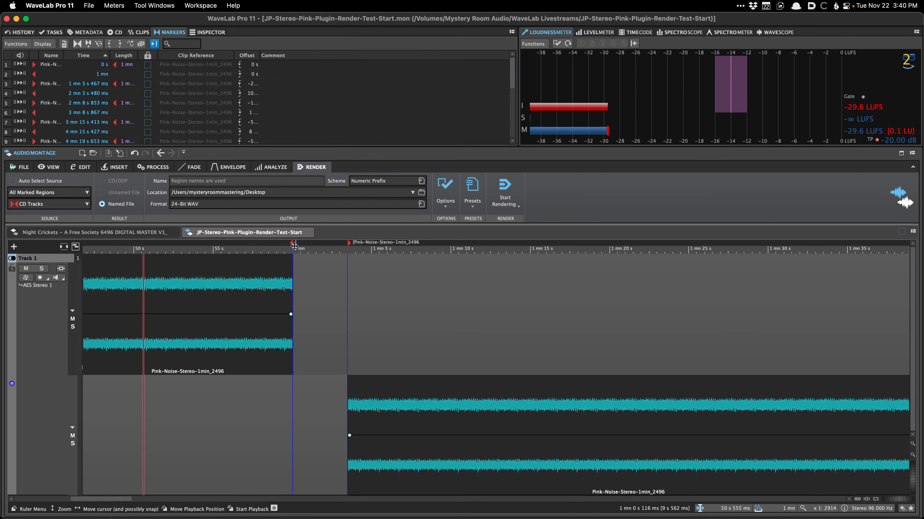
pyautogui.scroll(-2, 289, 280)
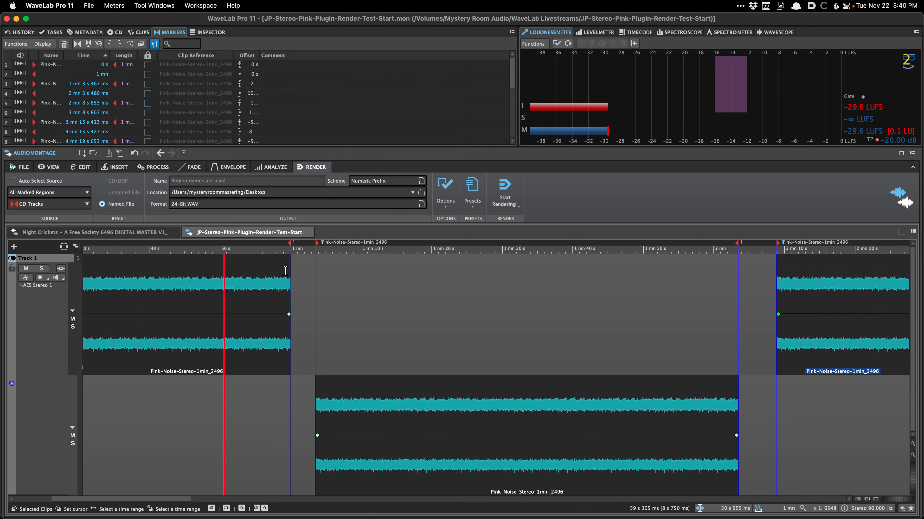
pyautogui.hscroll(-5, 240, 267)
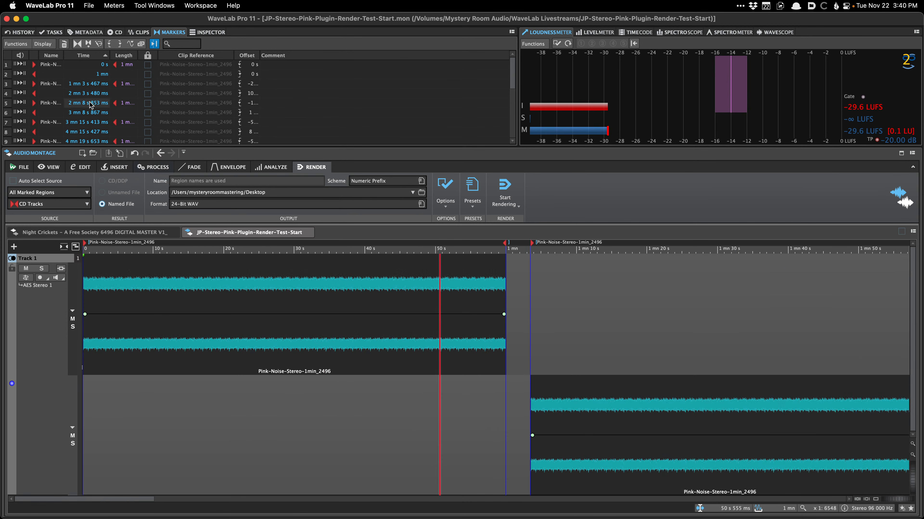
pyautogui.scroll(-3, 233, 291)
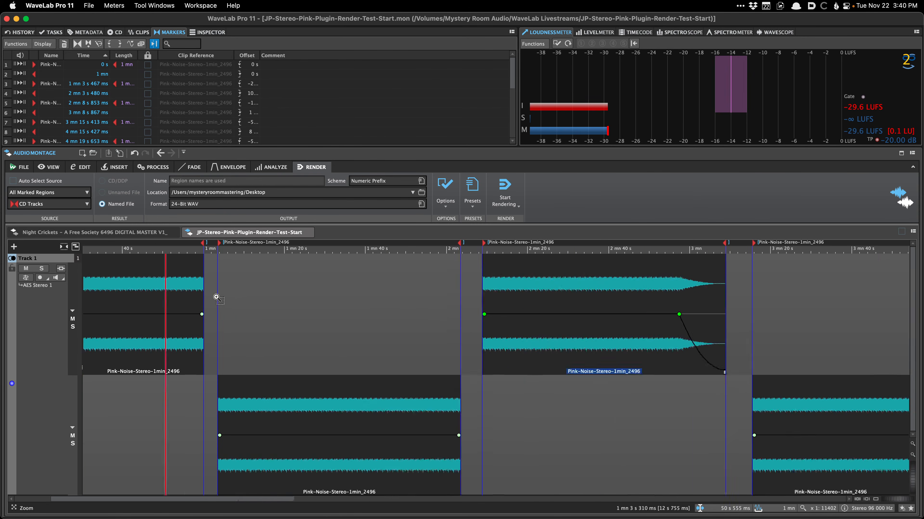
pyautogui.scroll(3, 216, 298)
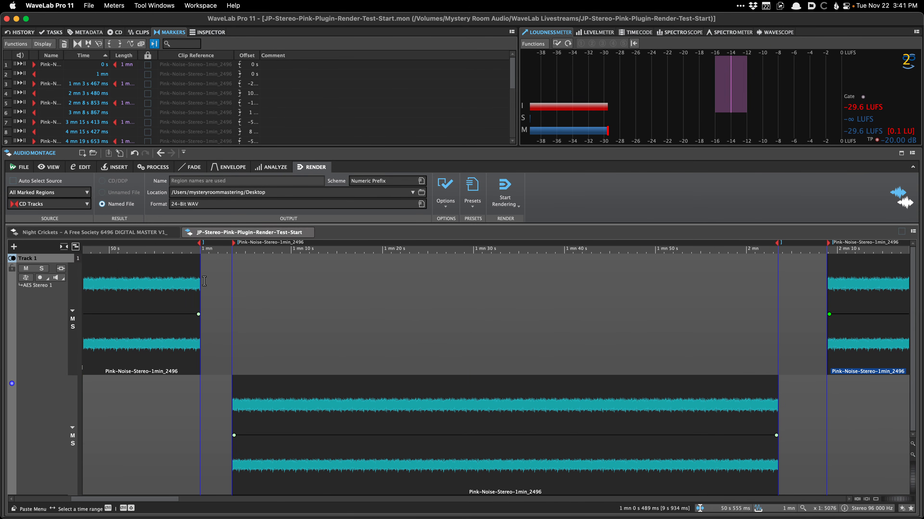
pyautogui.moveTo(204, 281); pyautogui.dragTo(227, 287)
pyautogui.click(186, 398)
pyautogui.press('space')
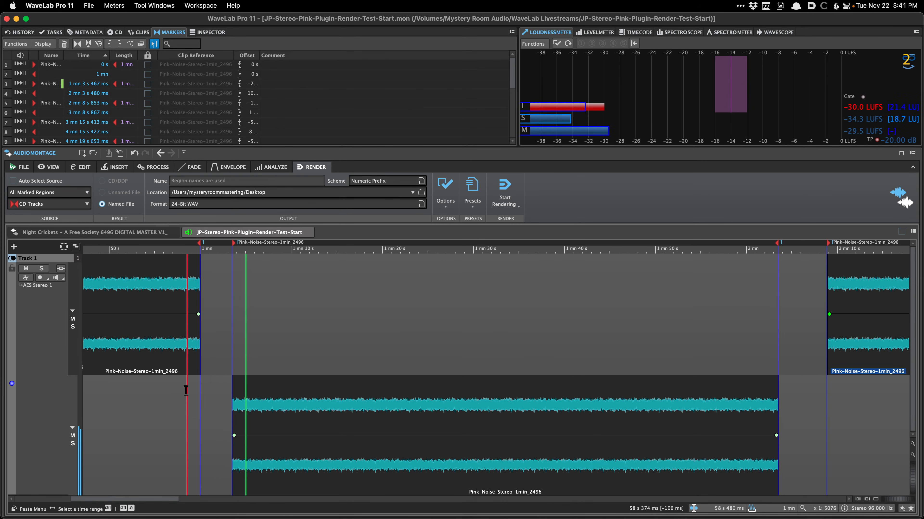
pyautogui.scroll(-5, 186, 390)
pyautogui.click(515, 346)
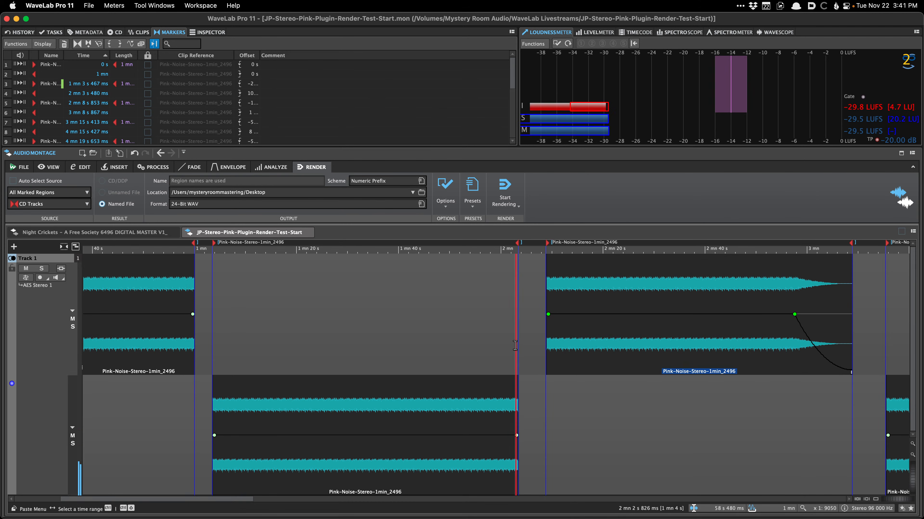
# Review the render presets and the options for including a pause before or after rendered CD tracks.
pyautogui.click(470, 193)
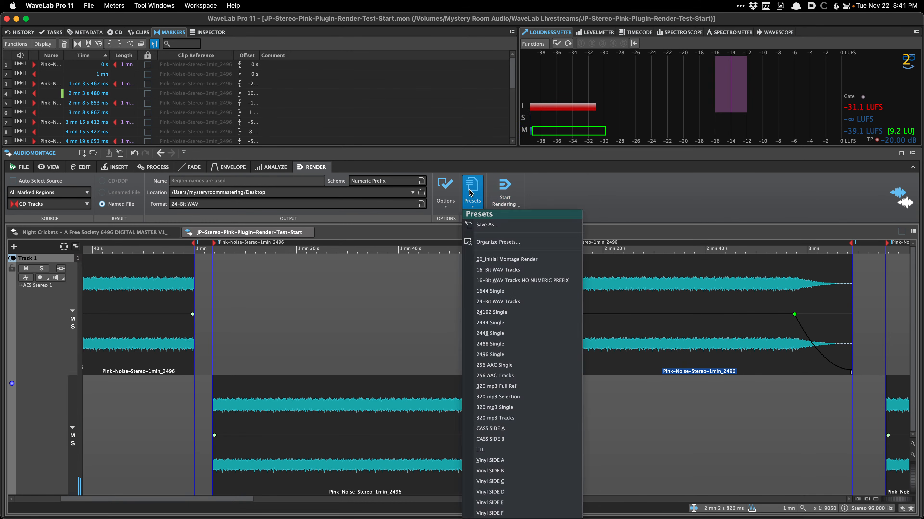
pyautogui.click(471, 193)
pyautogui.click(445, 188)
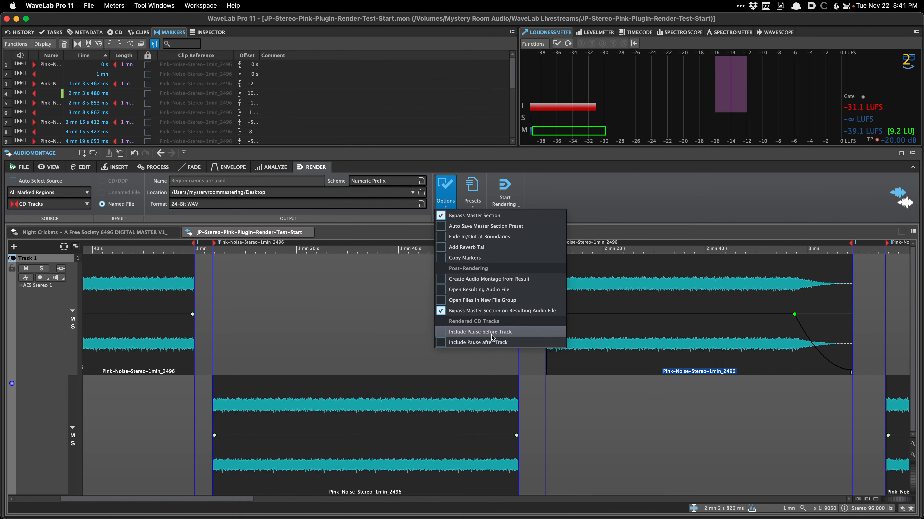
pyautogui.click(497, 204)
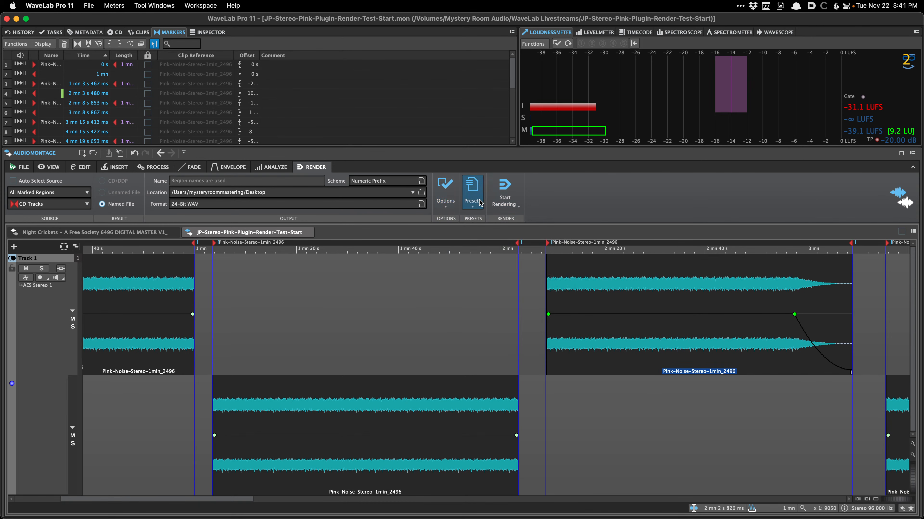
# Set the render location to a NO-GAP folder on the Desktop.
pyautogui.click(273, 193)
pyautogui.write('/NJT')
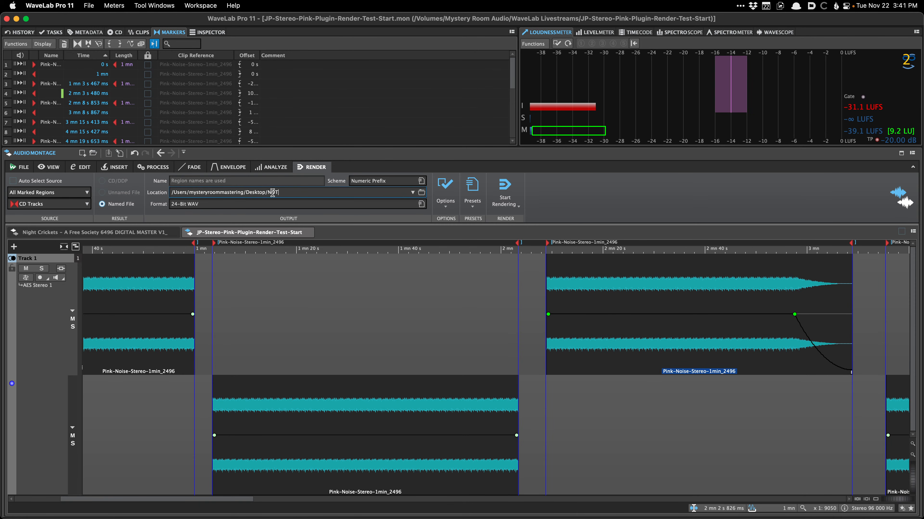
pyautogui.press('BackSpace')
pyautogui.write('-GAP')
pyautogui.click(484, 313)
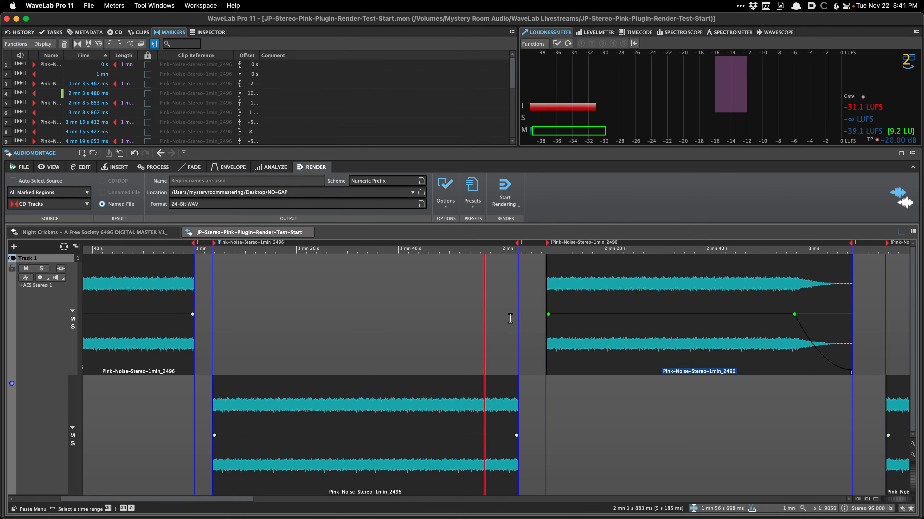
# Examine the gap and track markers between the fourth and fifth clips, and review the list of render presets.
pyautogui.click(475, 202)
pyautogui.click(477, 205)
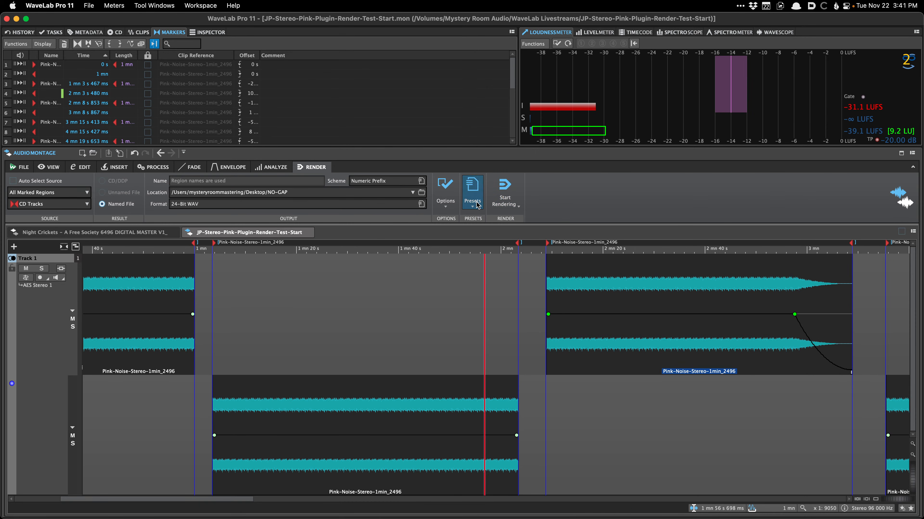
pyautogui.press('Down')
pyautogui.press('Down')
pyautogui.press('Down')
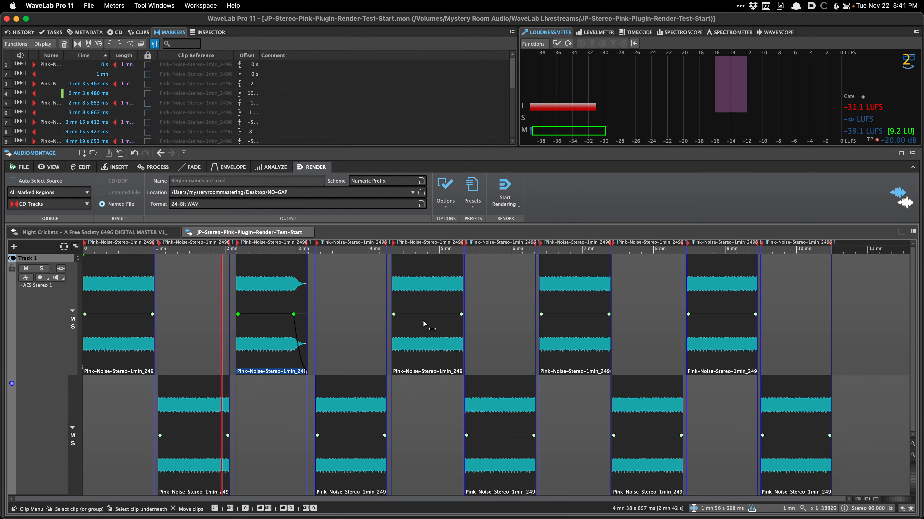
pyautogui.click(389, 321)
pyautogui.click(376, 318)
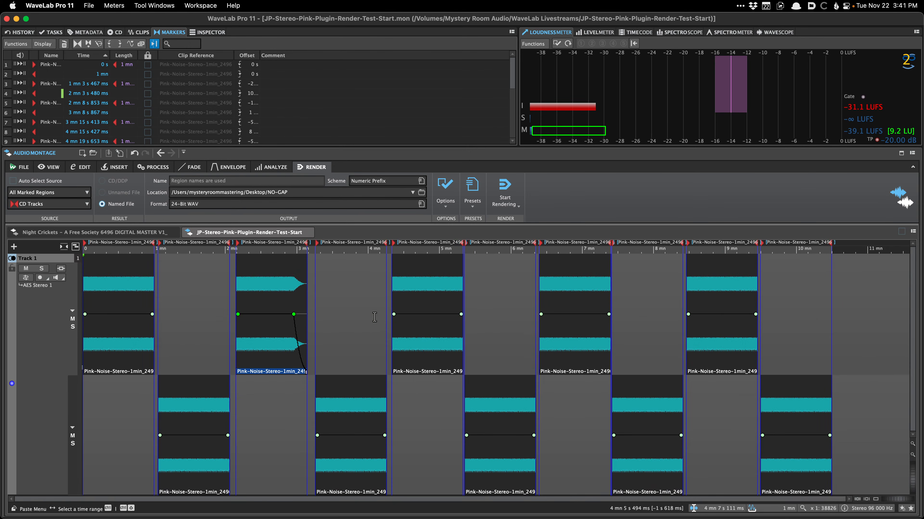
pyautogui.press('Up')
pyautogui.press('Up')
pyautogui.press('Up')
pyautogui.press('Up')
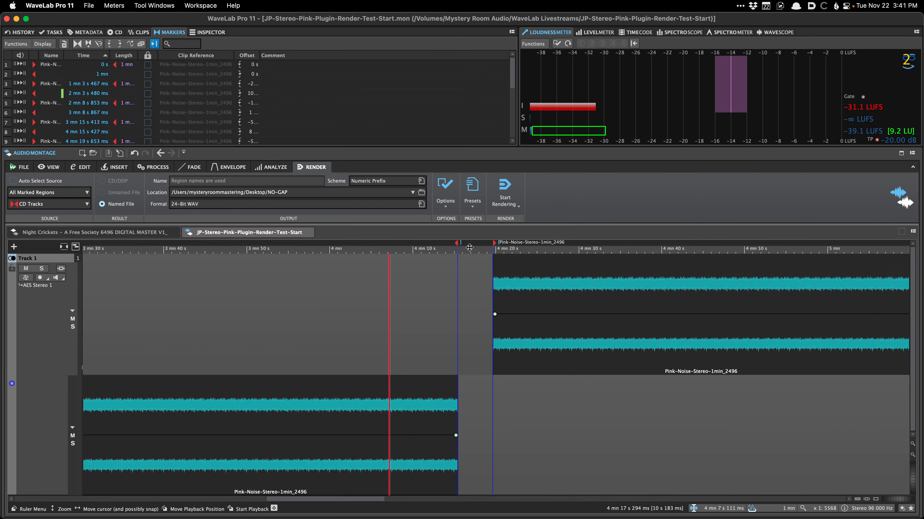
pyautogui.scroll(5, 470, 247)
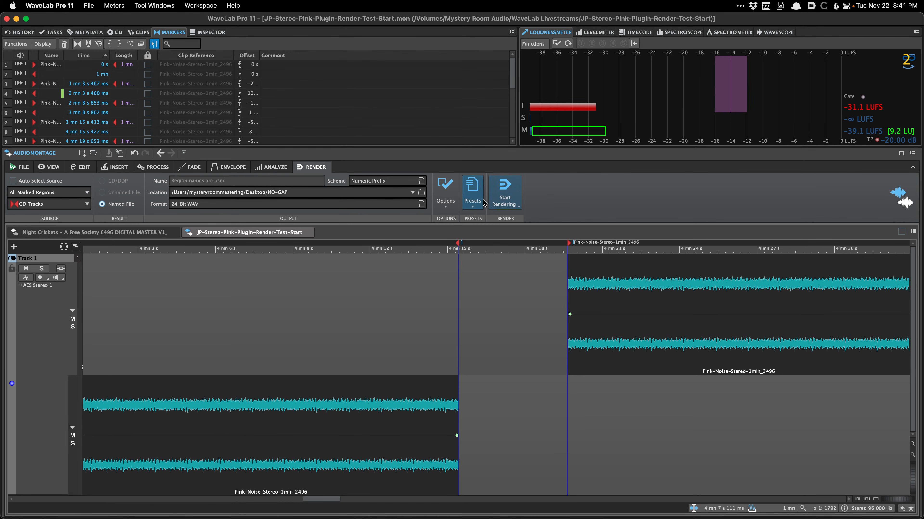
pyautogui.click(472, 193)
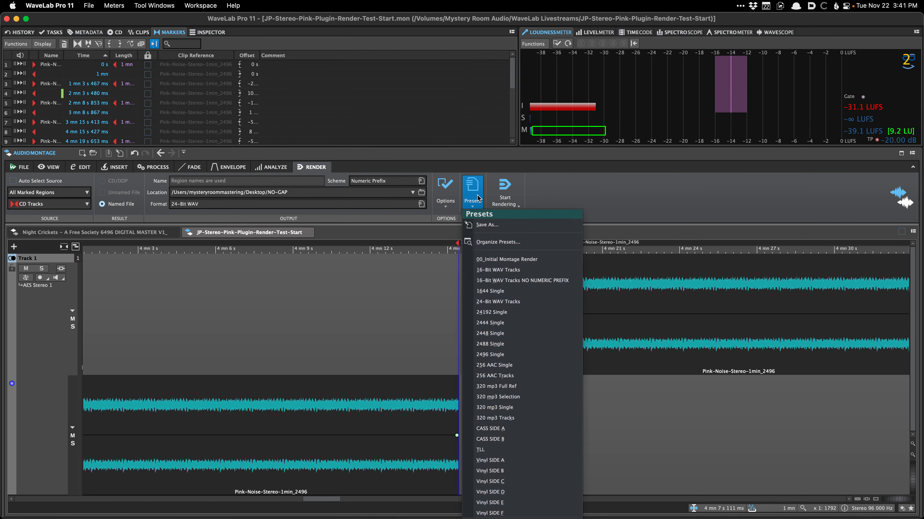
pyautogui.click(477, 198)
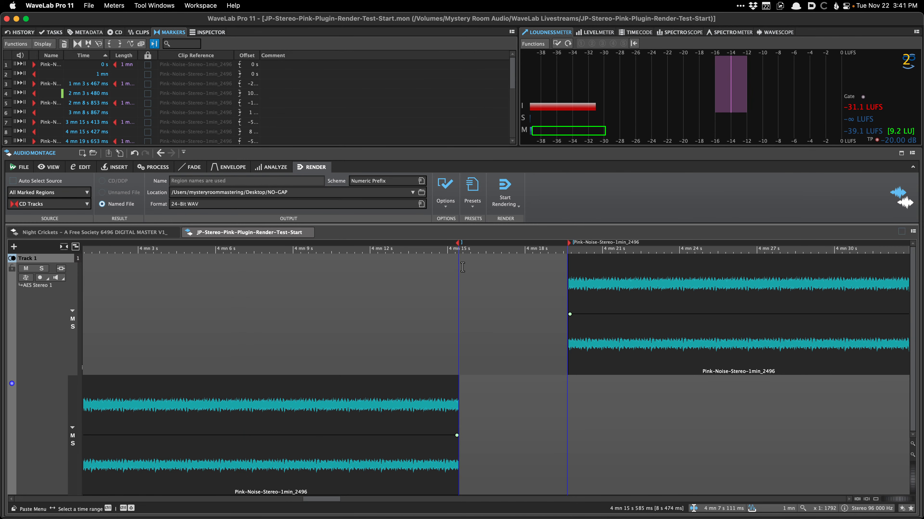
# Check the render options once more from the full montage overview, and add a reference track below Track 1.
pyautogui.scroll(-10, 461, 269)
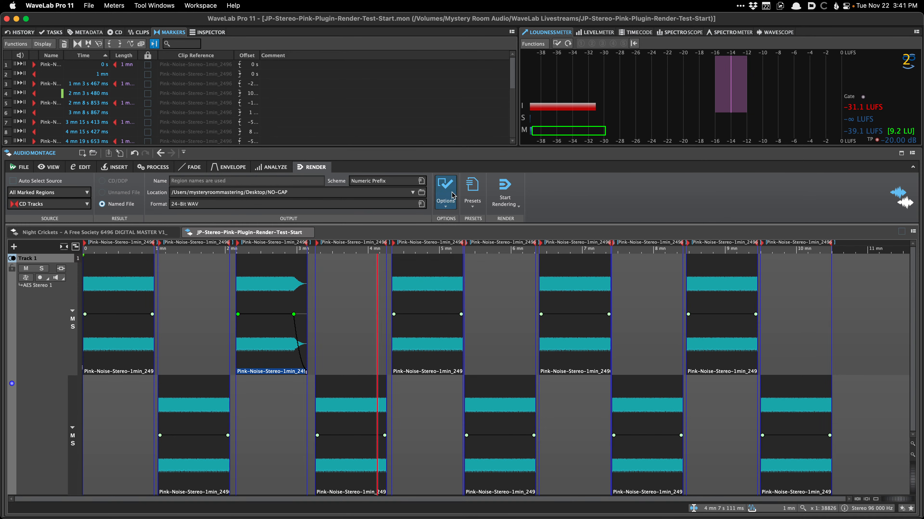
pyautogui.click(446, 193)
pyautogui.click(574, 206)
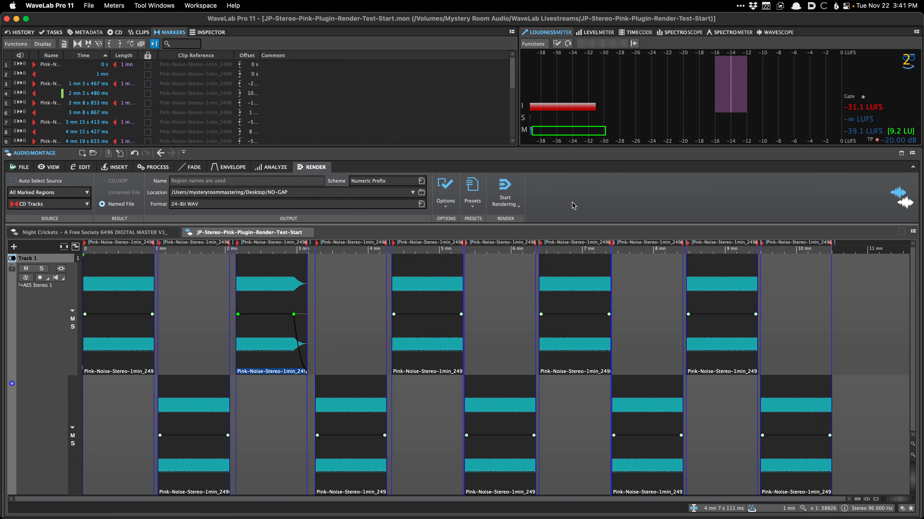
pyautogui.press('super+r')
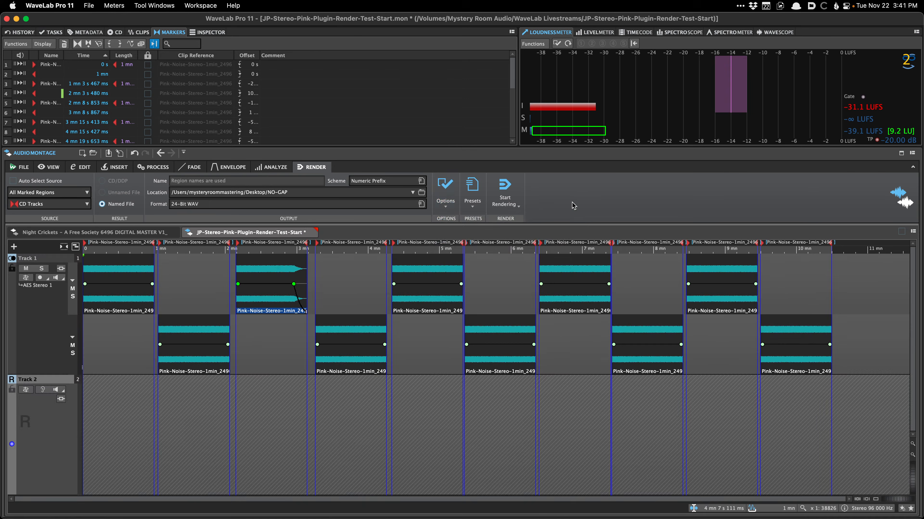
# Insert the rendered files 01.wav through 10.wav from the Desktop's NO-GAP folder onto the reference track.
pyautogui.press('super+i')
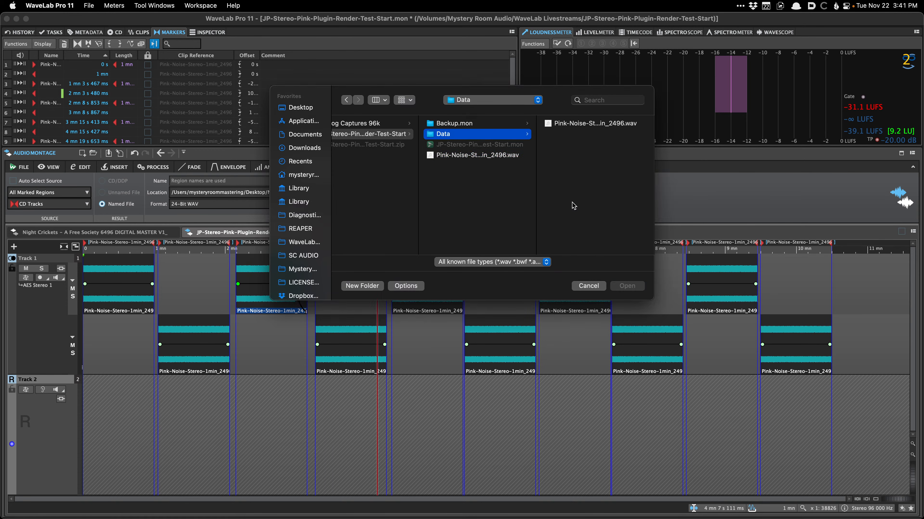
pyautogui.press('Down')
pyautogui.press('Left')
pyautogui.press('Up')
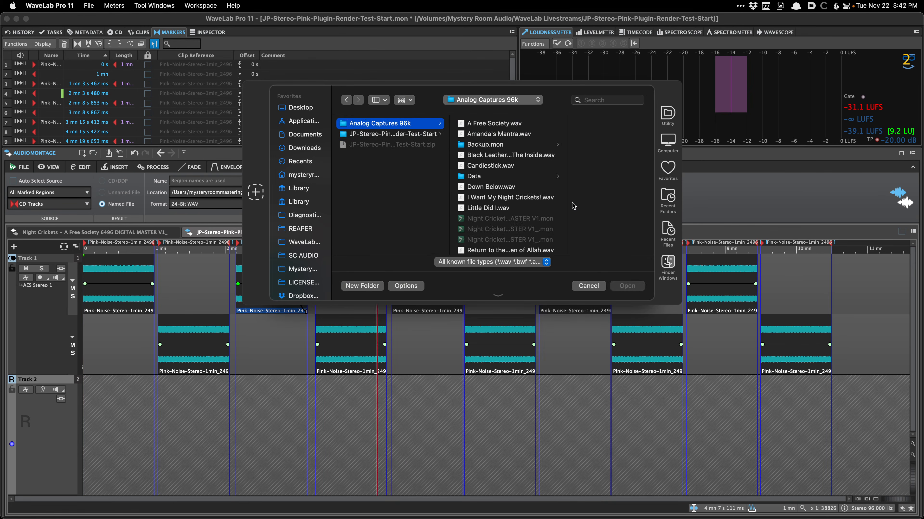
pyautogui.press('Down')
pyautogui.press('Right')
pyautogui.press('Left')
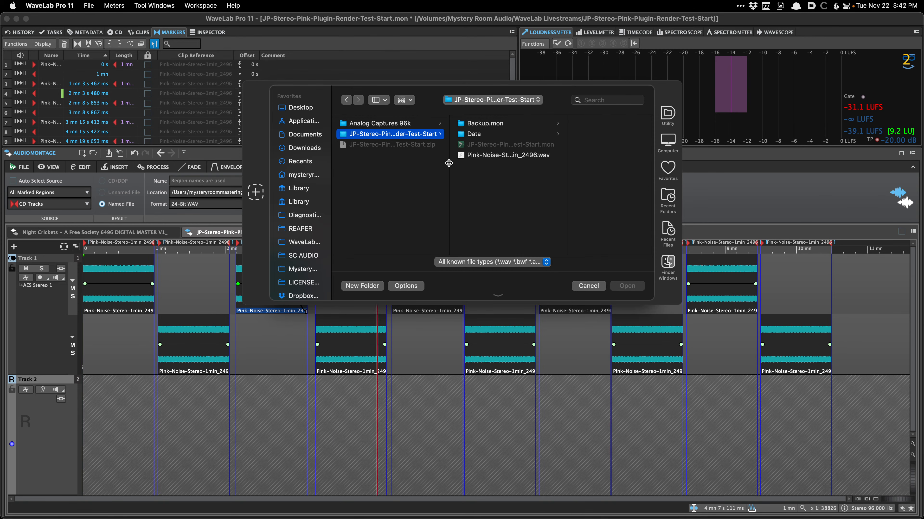
pyautogui.click(311, 109)
pyautogui.click(360, 134)
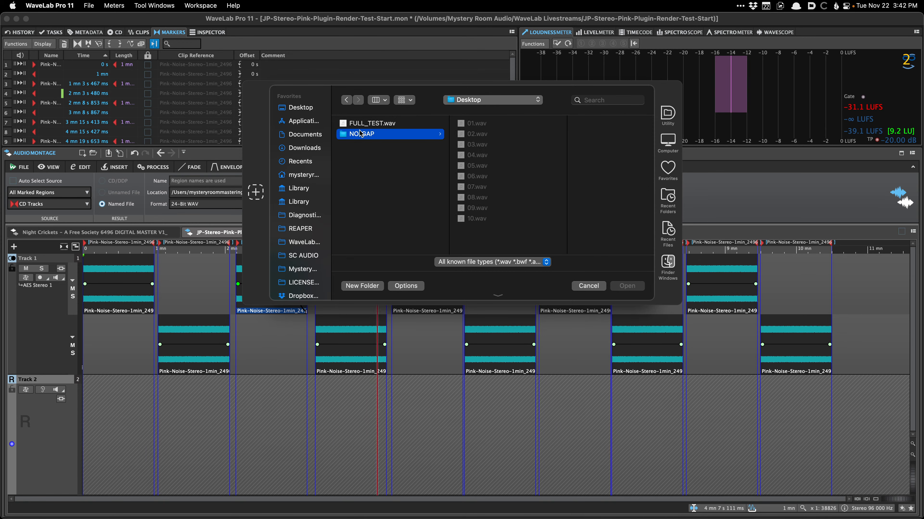
pyautogui.press('Right')
pyautogui.keyDown('shift'); pyautogui.click(455, 220); pyautogui.keyUp('shift')
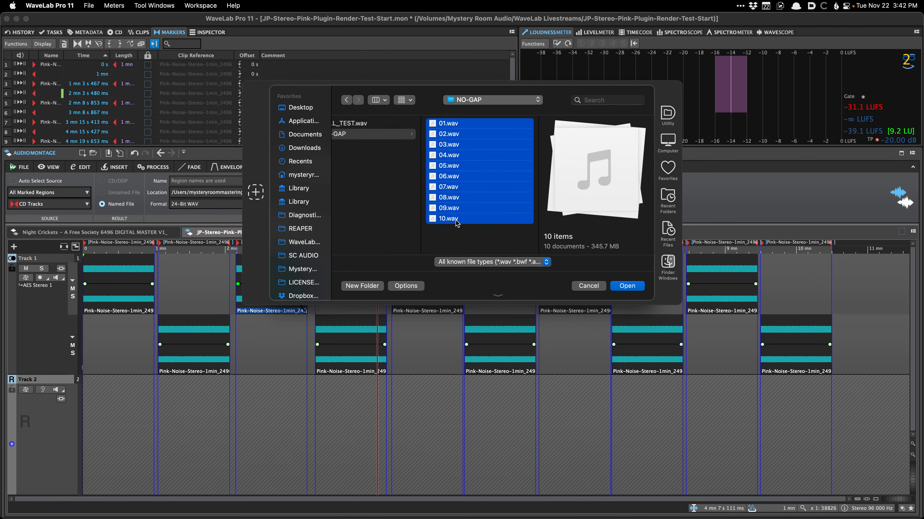
pyautogui.press('Return')
pyautogui.press('Return')
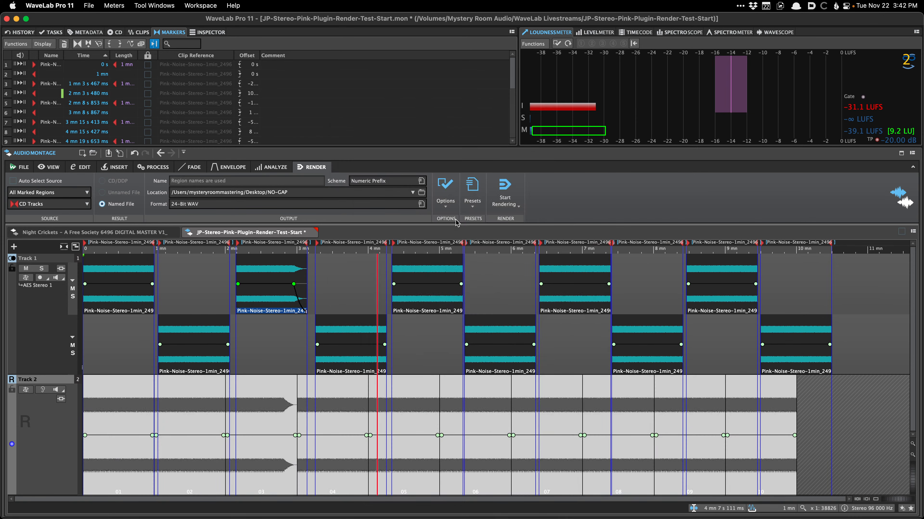
# Compare the rendered files on the reference track with the start of the montage and the gap between the first two clips.
pyautogui.scroll(2, 194, 395)
pyautogui.click(193, 396)
pyautogui.press('Home')
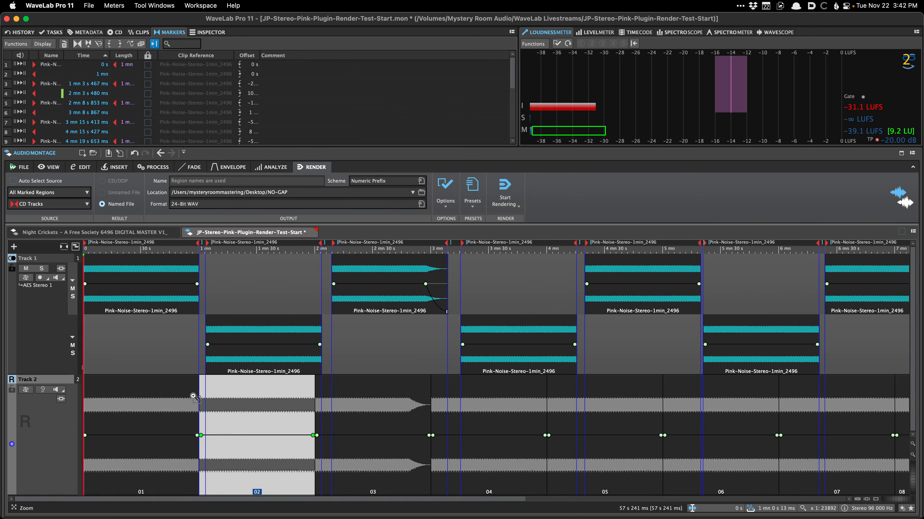
pyautogui.scroll(10, 193, 397)
pyautogui.scroll(-7, 207, 401)
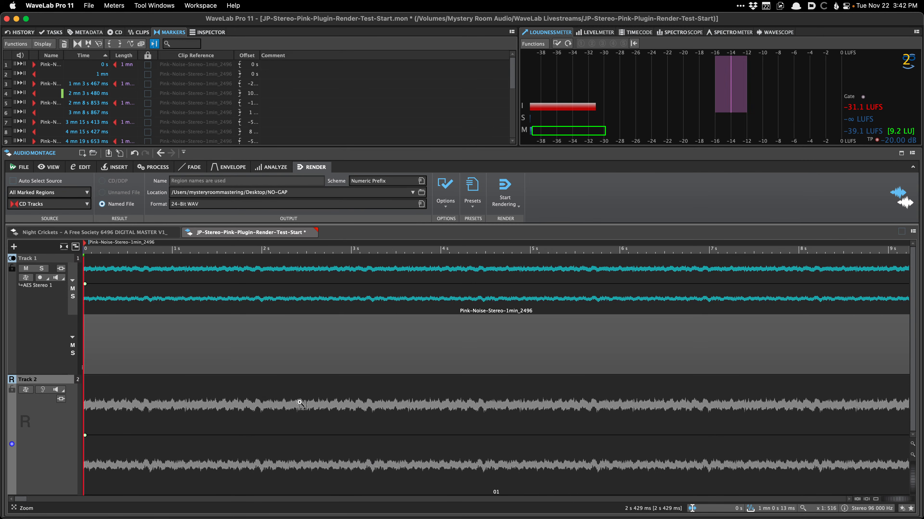
pyautogui.scroll(4, 426, 420)
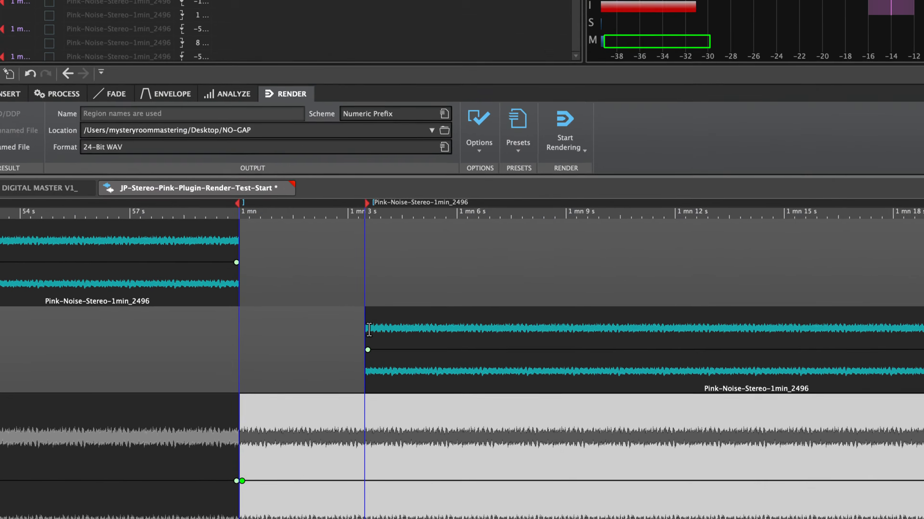
pyautogui.scroll(1, 274, 374)
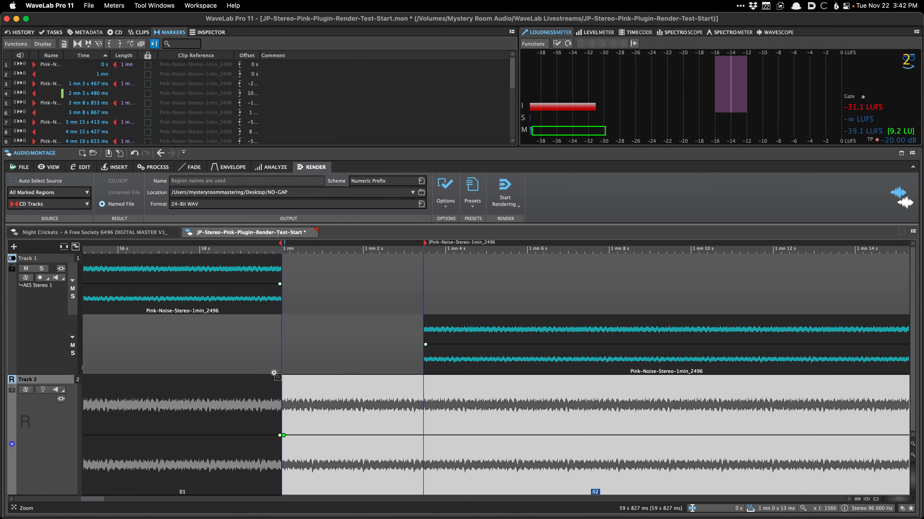
# Check the time range of the empty gap between the first and second clips against the rendered files below.
pyautogui.click(232, 348)
pyautogui.moveTo(280, 329); pyautogui.dragTo(424, 338)
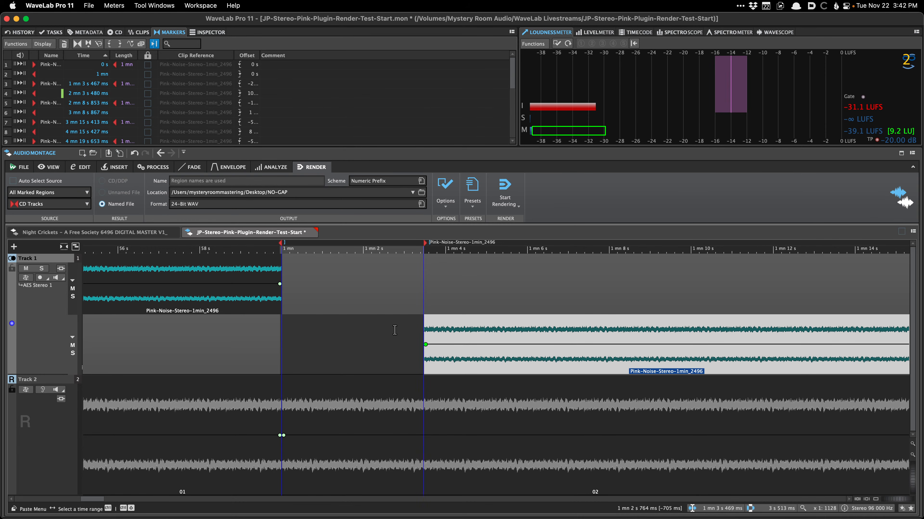
pyautogui.click(320, 336)
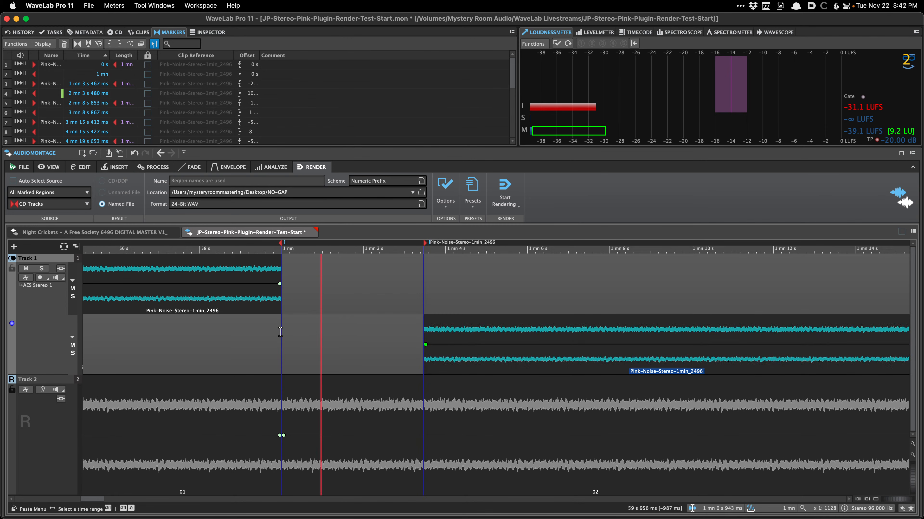
pyautogui.moveTo(280, 333); pyautogui.dragTo(335, 337)
pyautogui.click(393, 336)
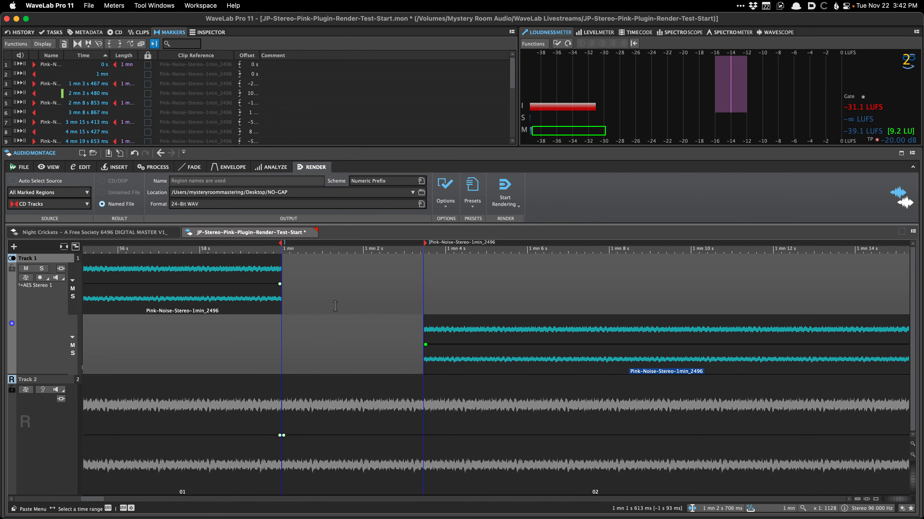
pyautogui.scroll(-3, 294, 269)
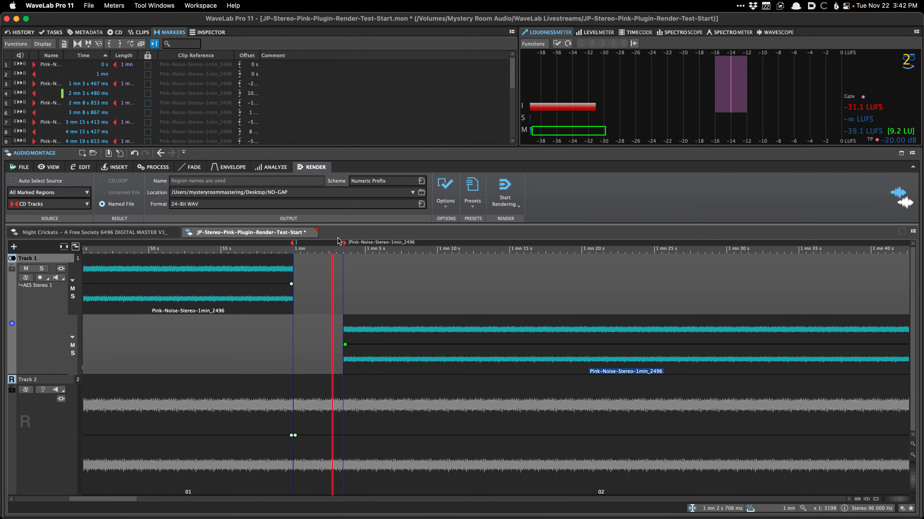
# Delete the reference track holding the NO-GAP renders.
pyautogui.click(47, 426)
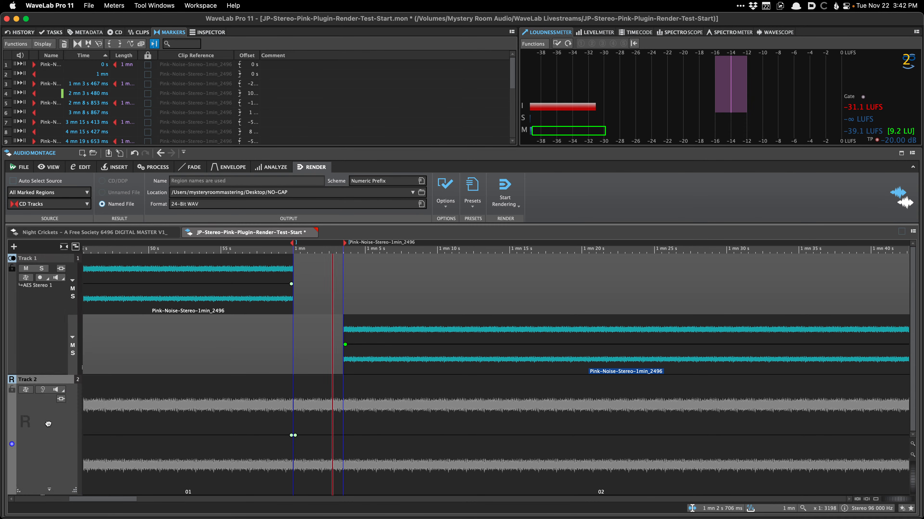
pyautogui.press('Delete')
pyautogui.click(527, 275)
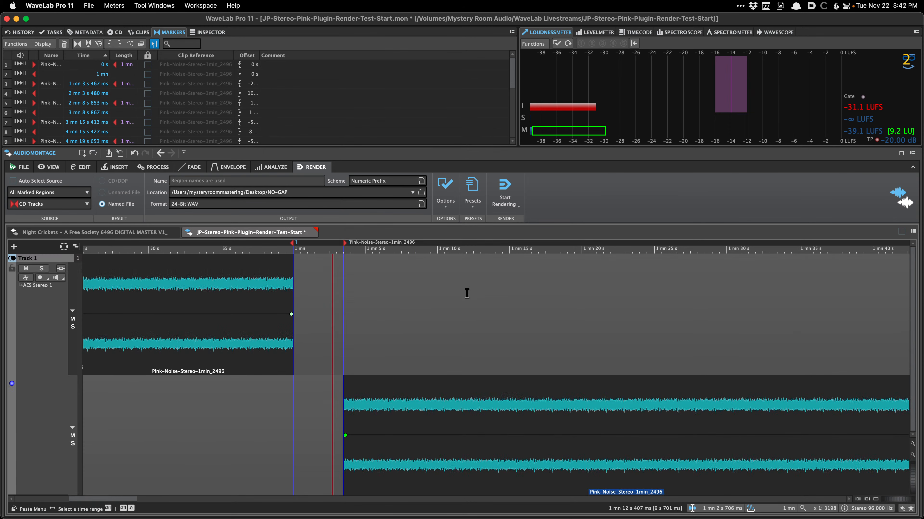
# Enable Include Pause after Track for rendered CD tracks and set the render location to an AFTER-TRACK folder on the Desktop.
pyautogui.click(445, 191)
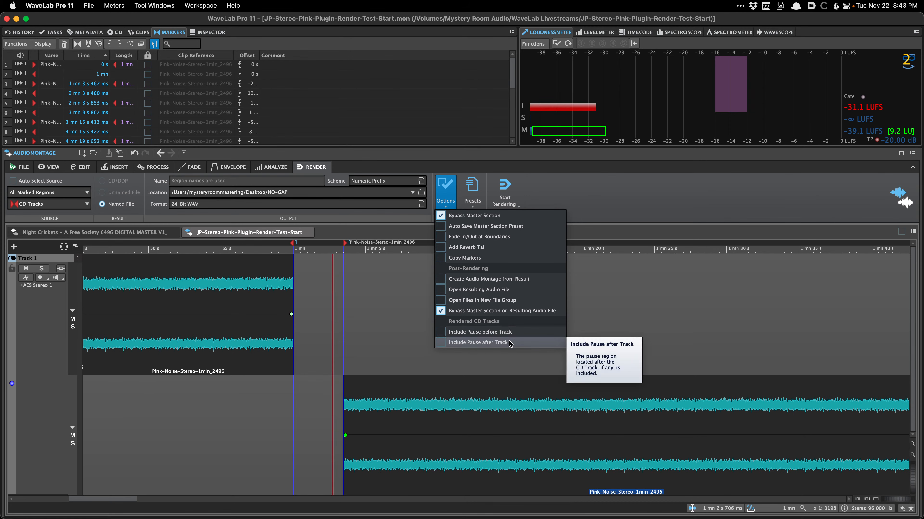
pyautogui.click(509, 342)
pyautogui.click(432, 358)
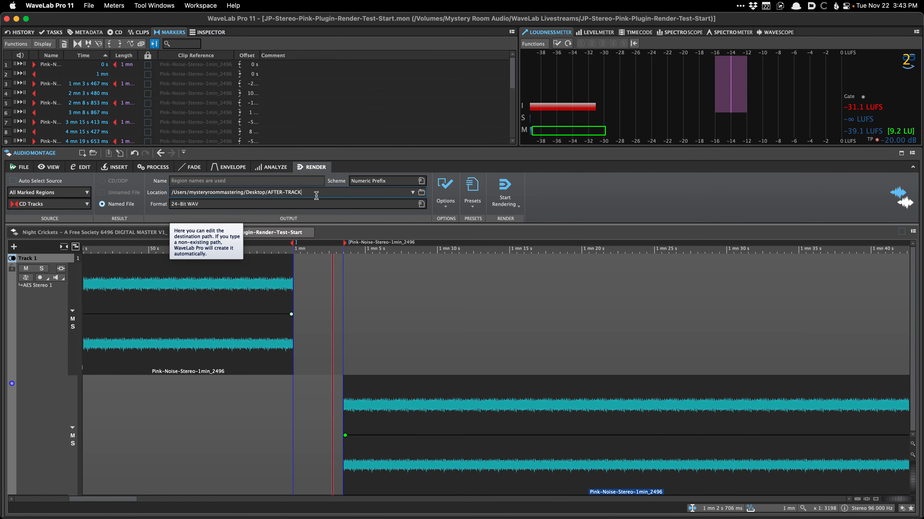
# Add a new reference track below Track 1 and open the audio file browser for it.
pyautogui.press('super+r')
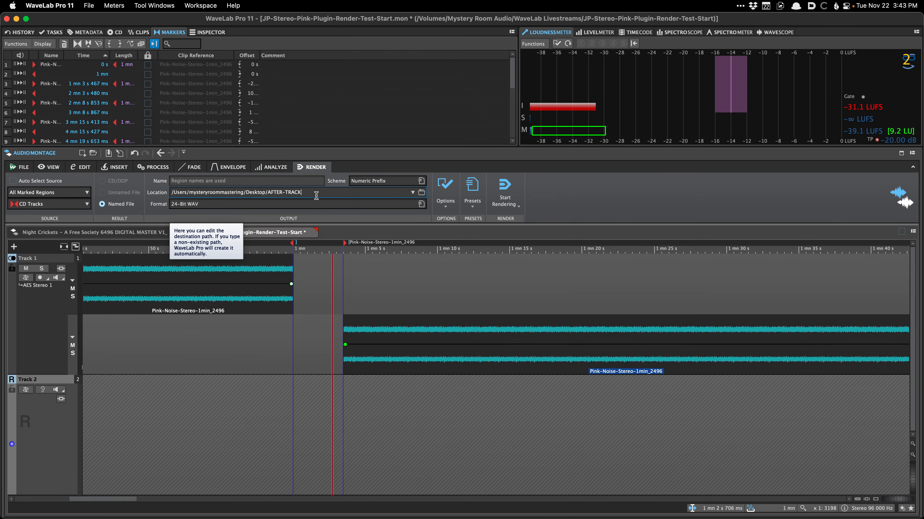
pyautogui.press('super+o')
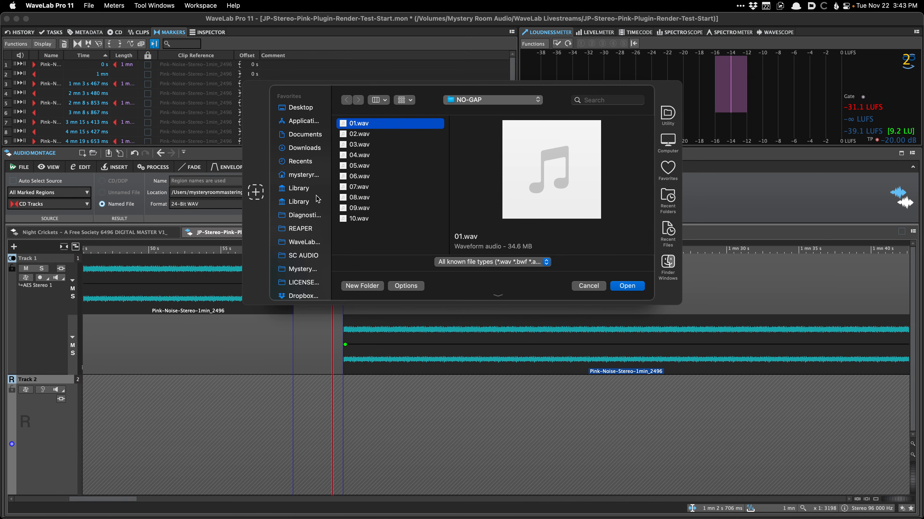
# Insert the audio files 01.wav to 10.wav from the Desktop's AFTER-TRACK folder onto Track 2.
pyautogui.click(298, 109)
pyautogui.press('Down')
pyautogui.press('Right')
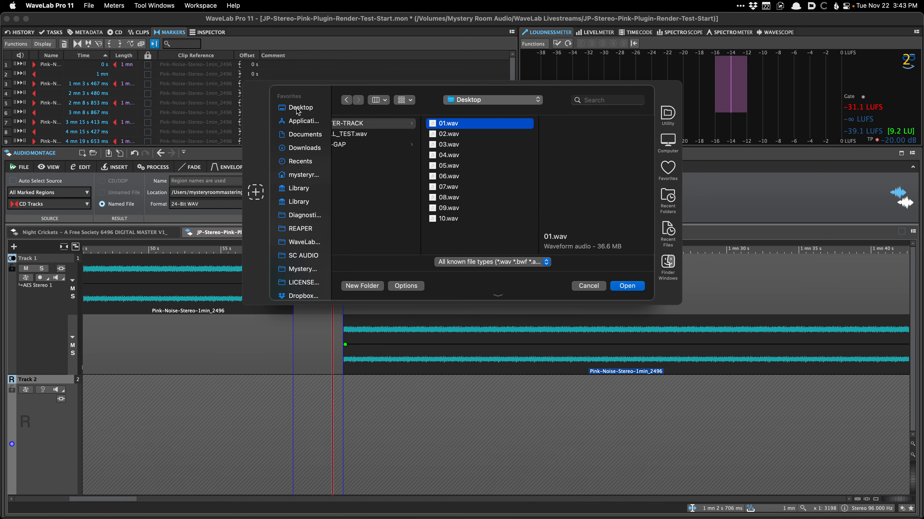
pyautogui.hotkey('shift', 'Down')
pyautogui.hotkey('shift', 'Down')
pyautogui.hotkey('shift', 'Down')
pyautogui.hotkey('shift', 'Down')
pyautogui.hotkey('shift', 'Down')
pyautogui.hotkey('shift', 'Down')
pyautogui.hotkey('shift', 'Down')
pyautogui.hotkey('shift', 'Down')
pyautogui.hotkey('shift', 'Down')
pyautogui.press('Return')
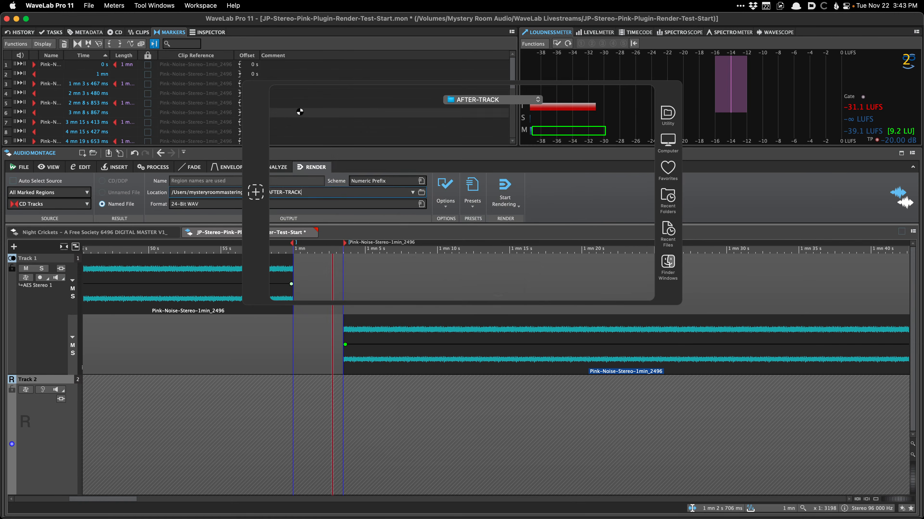
pyautogui.press('Return')
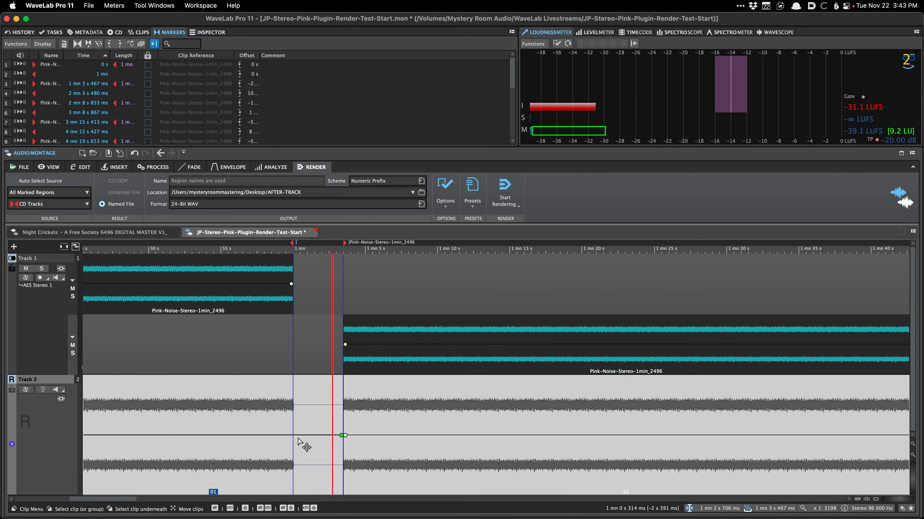
# Examine the end of rendered clip 01 on Track 2 and the pause before clip 02 against the Track 1 clips.
pyautogui.click(299, 430)
pyautogui.click(254, 342)
pyautogui.press('Down')
pyautogui.press('Down')
pyautogui.press('Down')
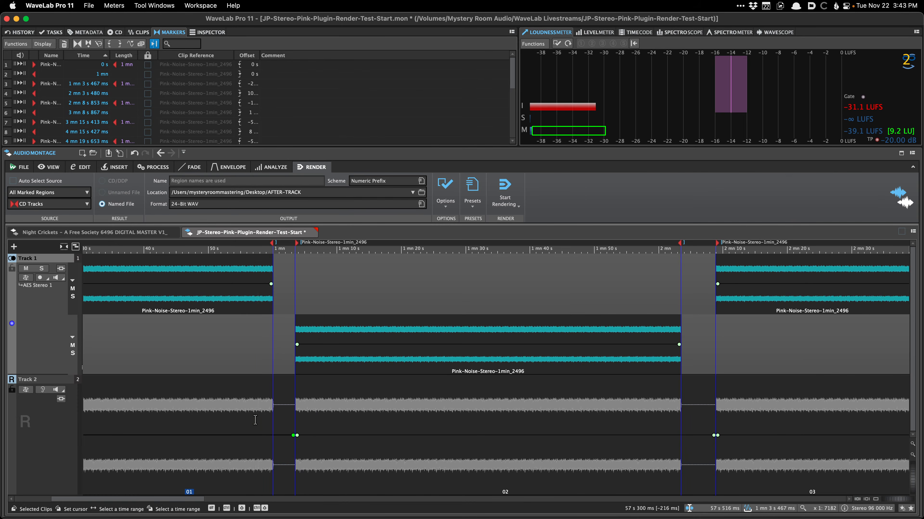
pyautogui.click(240, 452)
pyautogui.hscroll(-5, 241, 451)
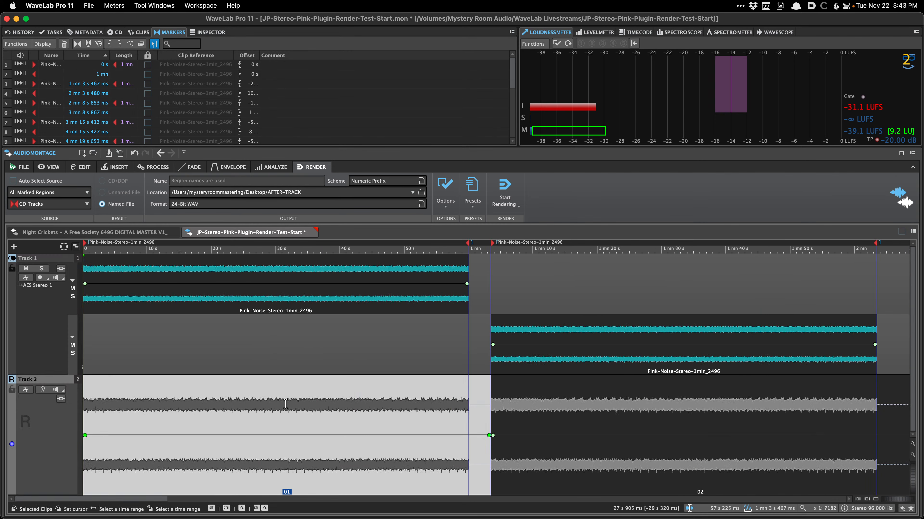
pyautogui.scroll(5, 472, 386)
pyautogui.click(456, 395)
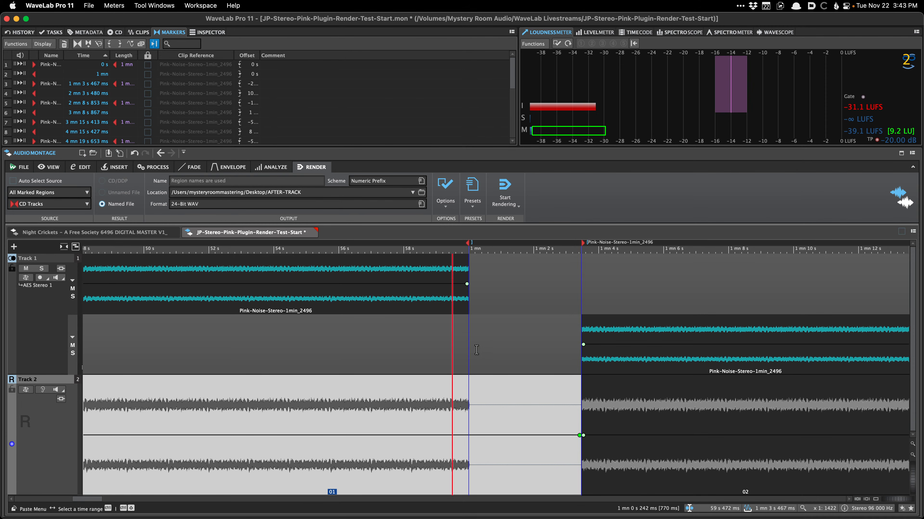
# Select the time range of the gap between the first two Track 1 clips and save the montage.
pyautogui.moveTo(470, 346); pyautogui.dragTo(579, 344)
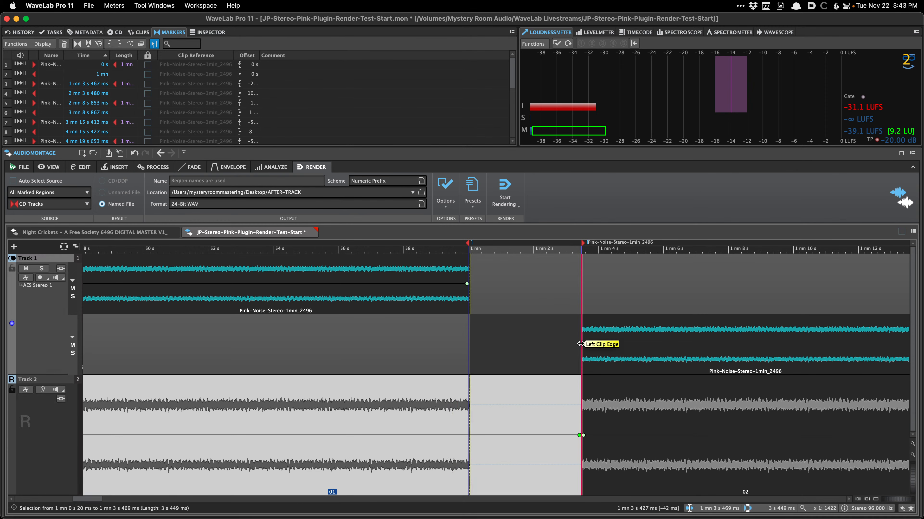
pyautogui.click(519, 358)
pyautogui.click(478, 406)
pyautogui.moveTo(471, 350); pyautogui.dragTo(495, 350)
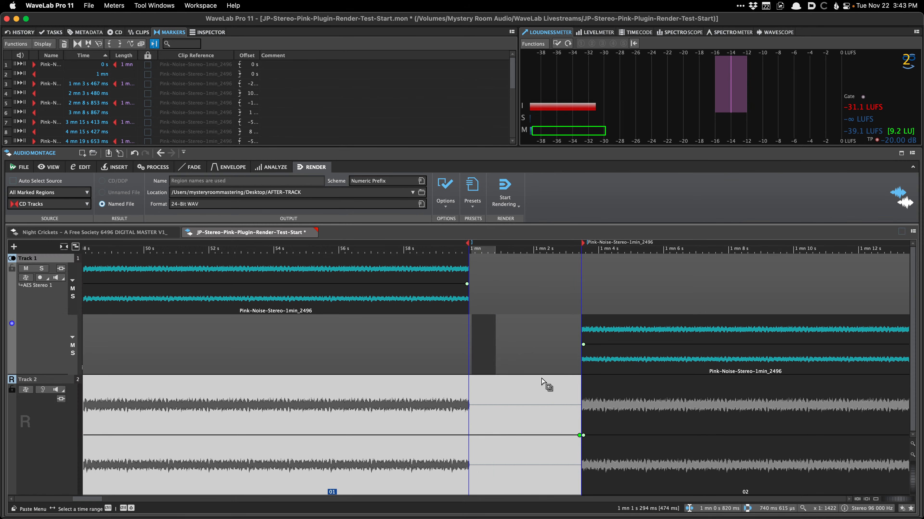
pyautogui.click(469, 356)
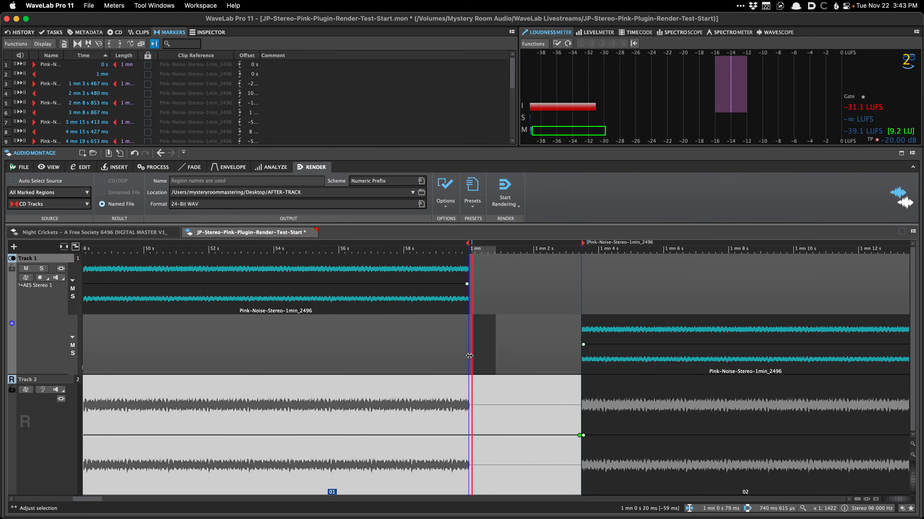
pyautogui.click(459, 345)
pyautogui.moveTo(468, 346); pyautogui.dragTo(578, 351)
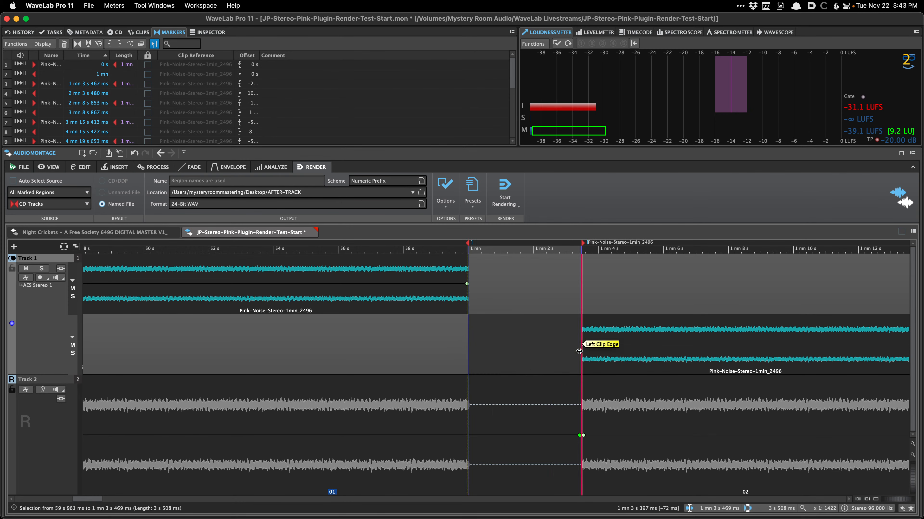
pyautogui.click(471, 352)
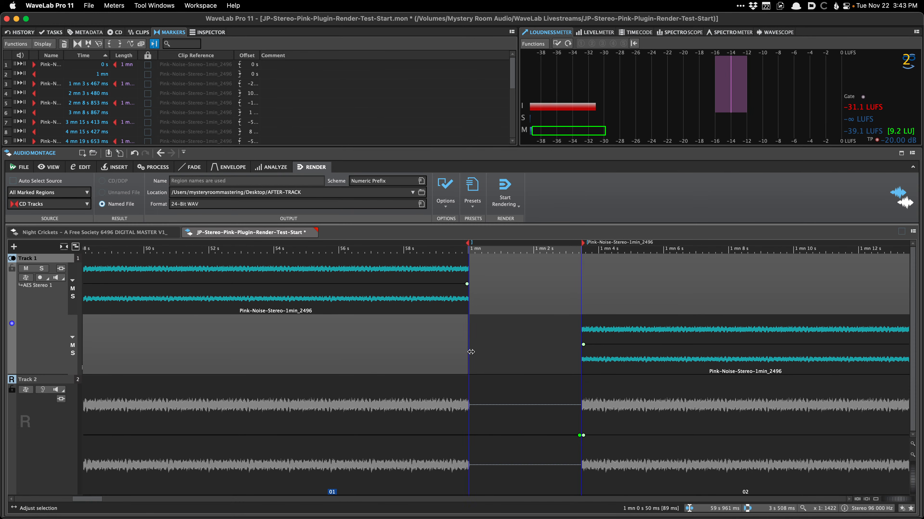
pyautogui.press('super+s')
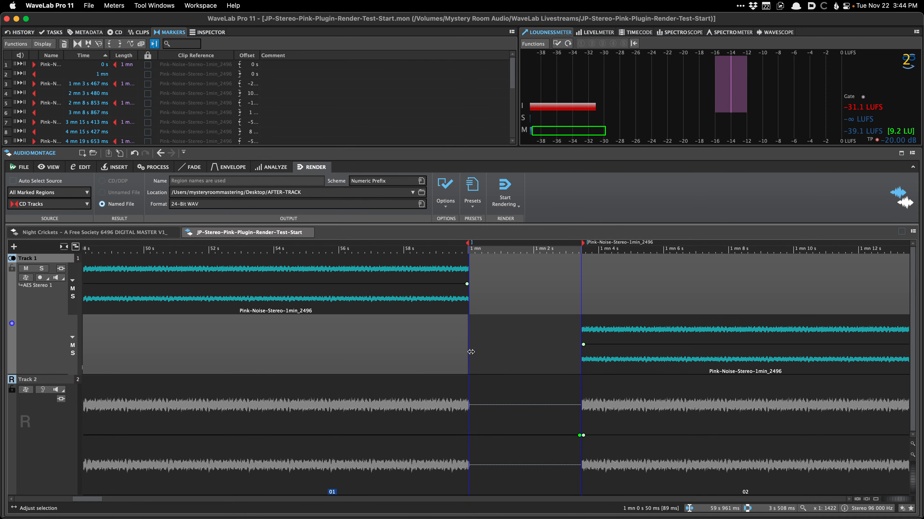
# Show the Timecode meter and play the first clip from about 56 s through its CD track end marker.
pyautogui.click(474, 345)
pyautogui.click(480, 344)
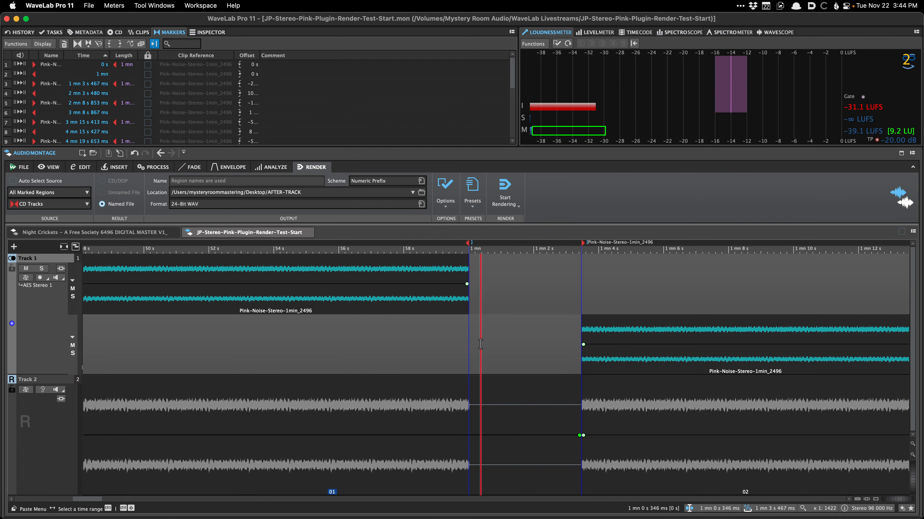
pyautogui.scroll(3, 522, 345)
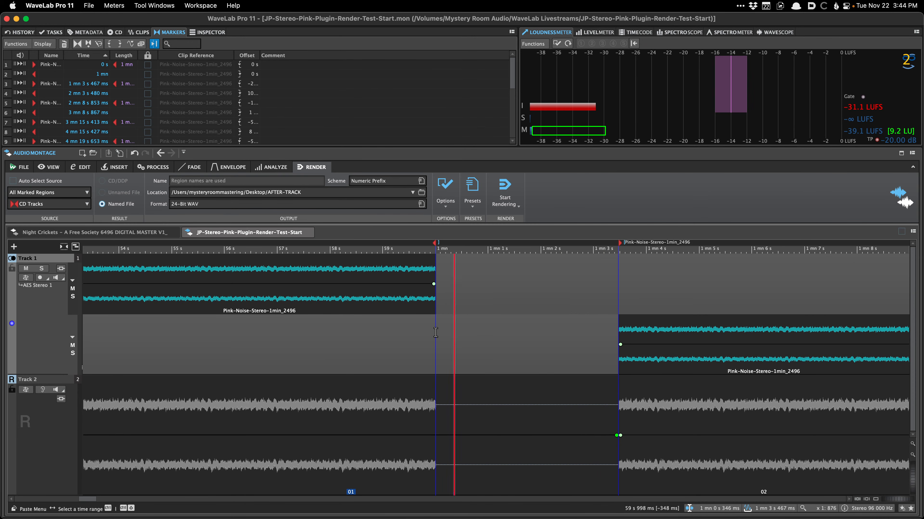
pyautogui.click(436, 332)
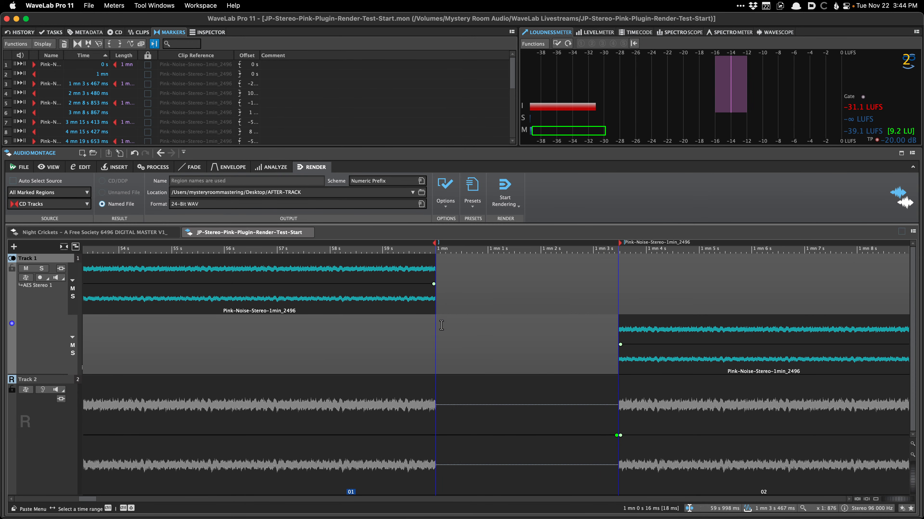
pyautogui.click(230, 331)
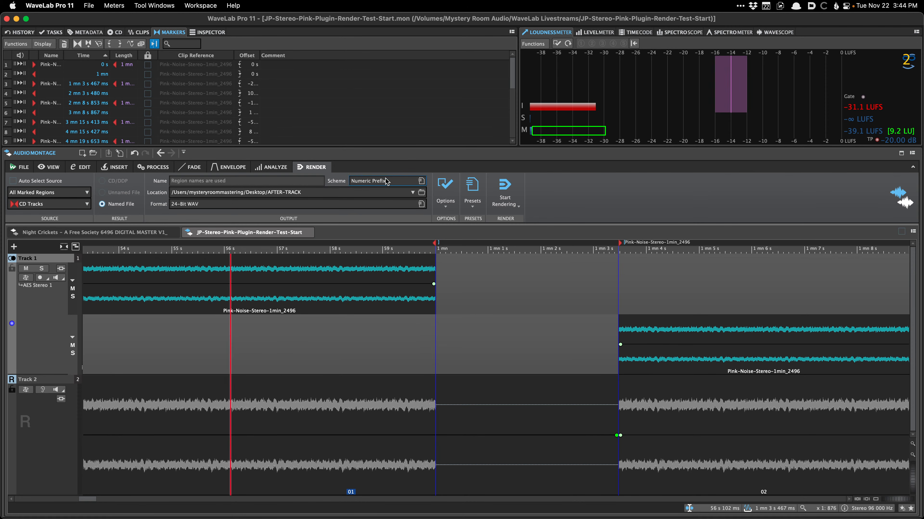
pyautogui.click(636, 32)
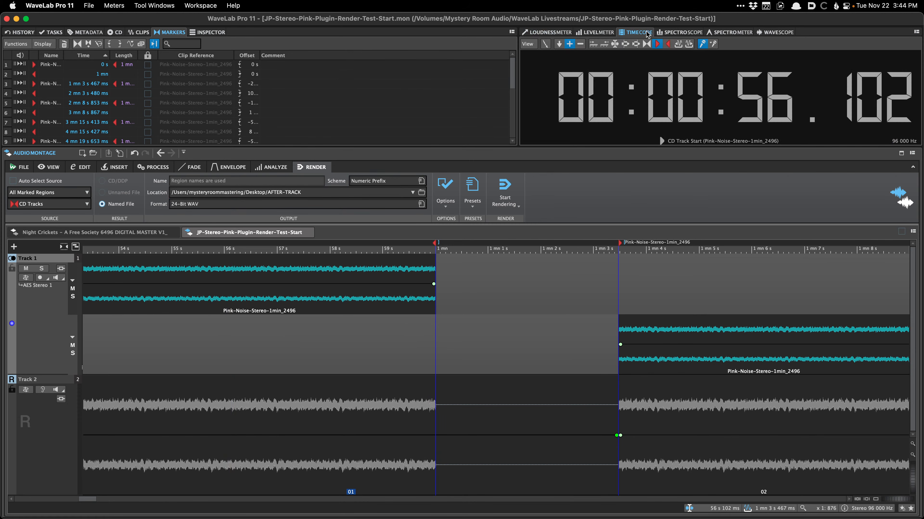
pyautogui.press('space')
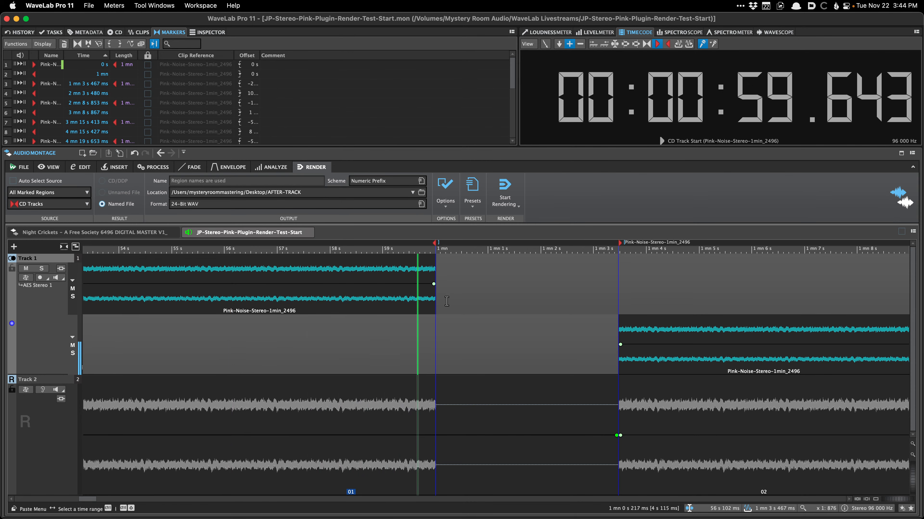
# Enable Negative Times for the timecode display and play across the first track's end from about 59.5 s.
pyautogui.rightClick(569, 124)
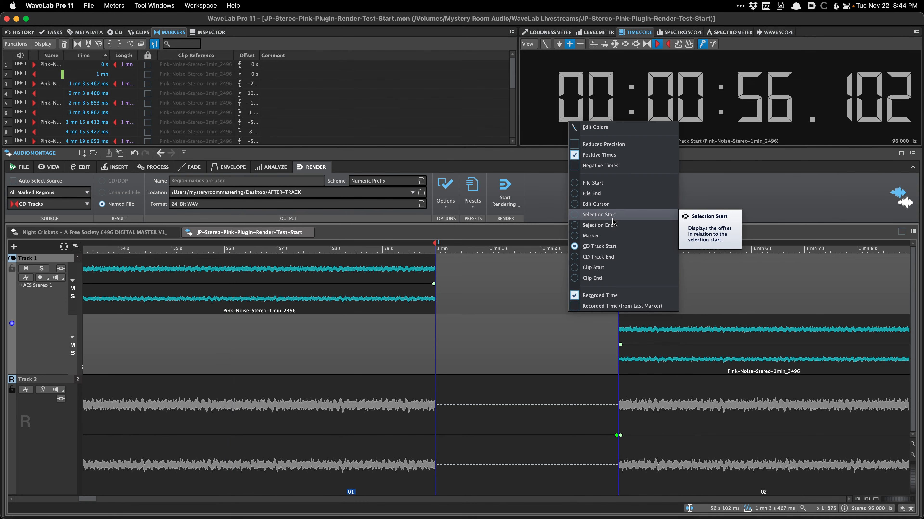
pyautogui.click(614, 168)
pyautogui.click(410, 322)
pyautogui.press('space')
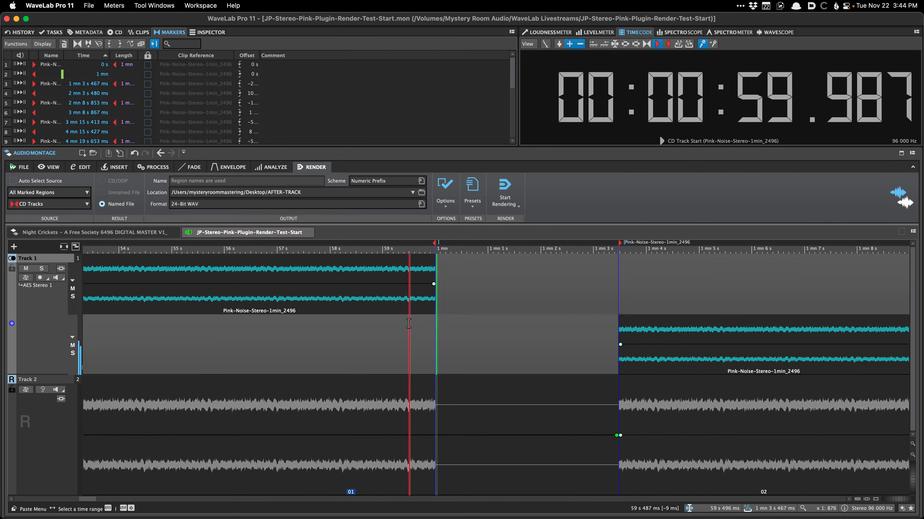
pyautogui.press('space')
# Check the timecode in the pause by playing from about 58.4 s into the second track and placing the cursor inside the gap.
pyautogui.rightClick(587, 128)
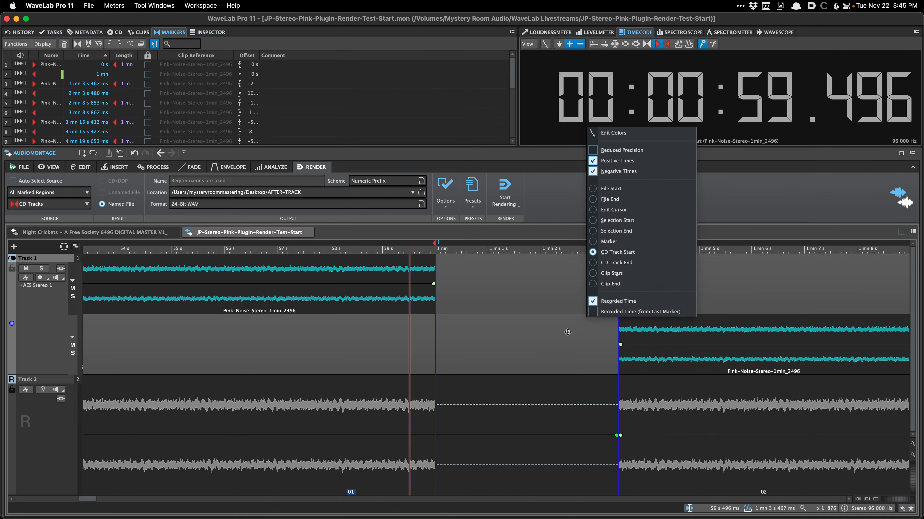
pyautogui.click(522, 337)
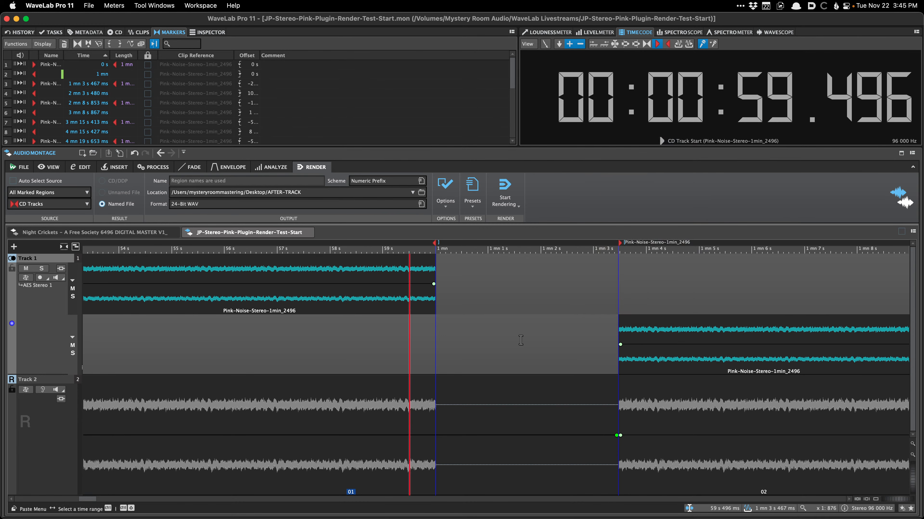
pyautogui.click(350, 339)
pyautogui.press('space')
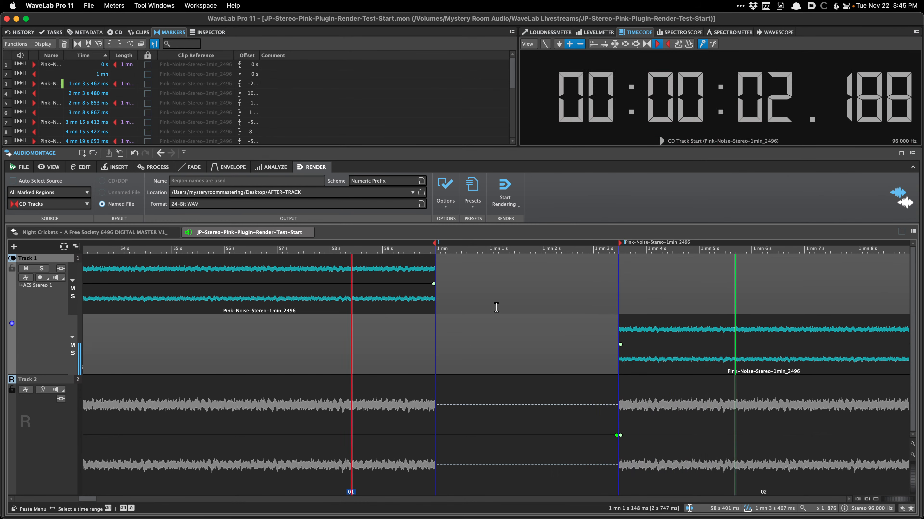
pyautogui.press('space')
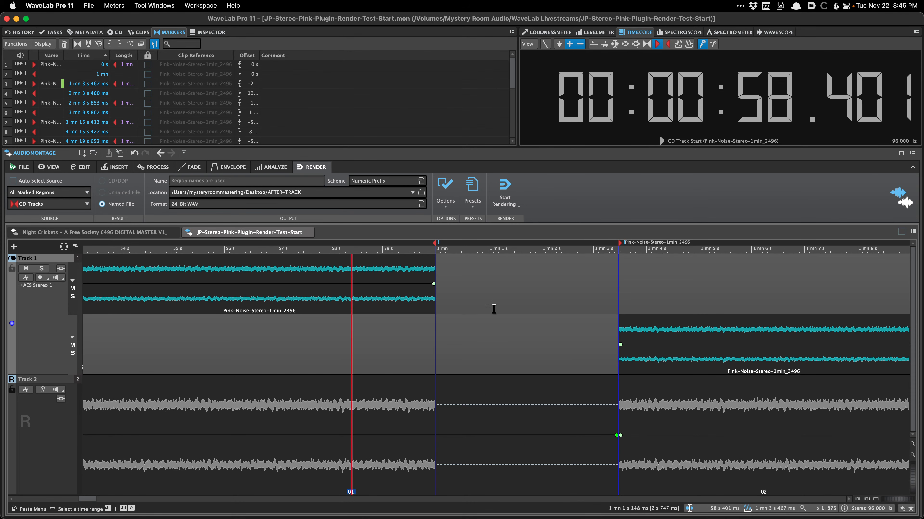
pyautogui.scroll(-3, 469, 312)
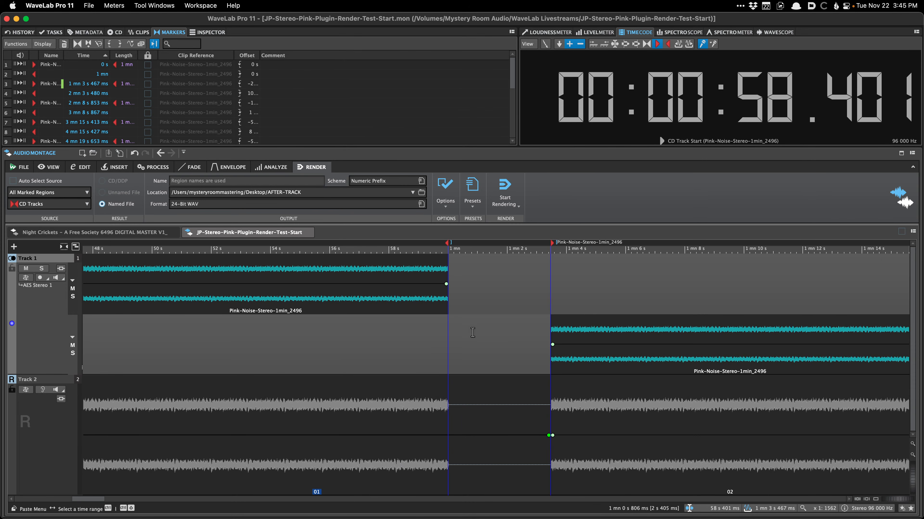
pyautogui.click(469, 345)
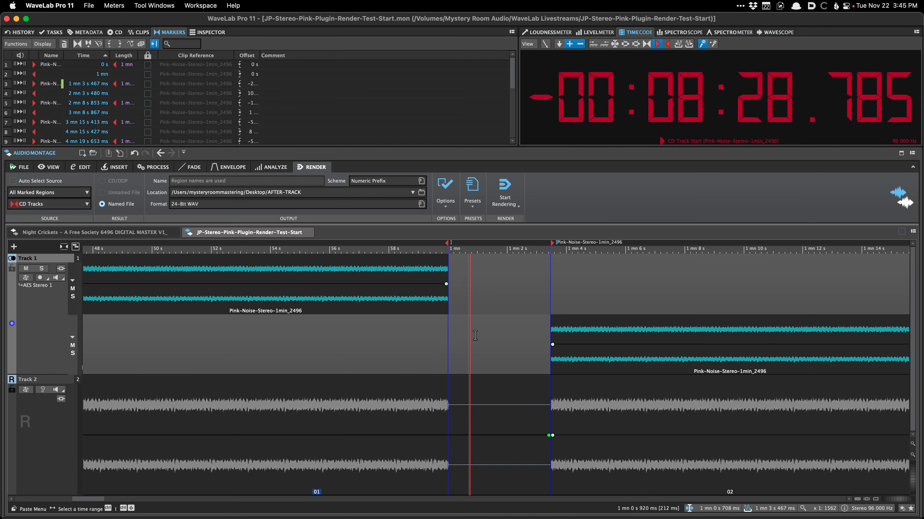
# Delete Track 2 together with its rendered clips.
pyautogui.scroll(-15, 473, 335)
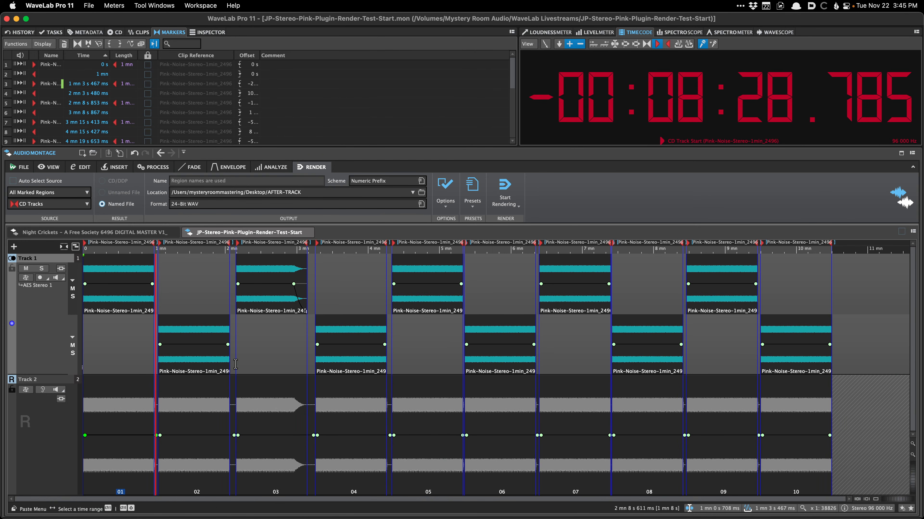
pyautogui.click(60, 427)
pyautogui.press('Delete')
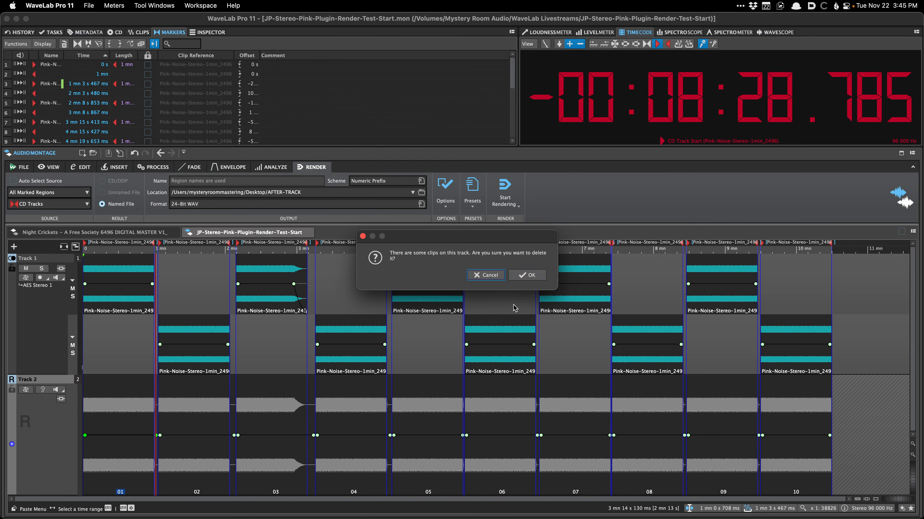
pyautogui.click(527, 275)
# Delete all markers from the montage and save it.
pyautogui.click(52, 103)
pyautogui.press('super+a')
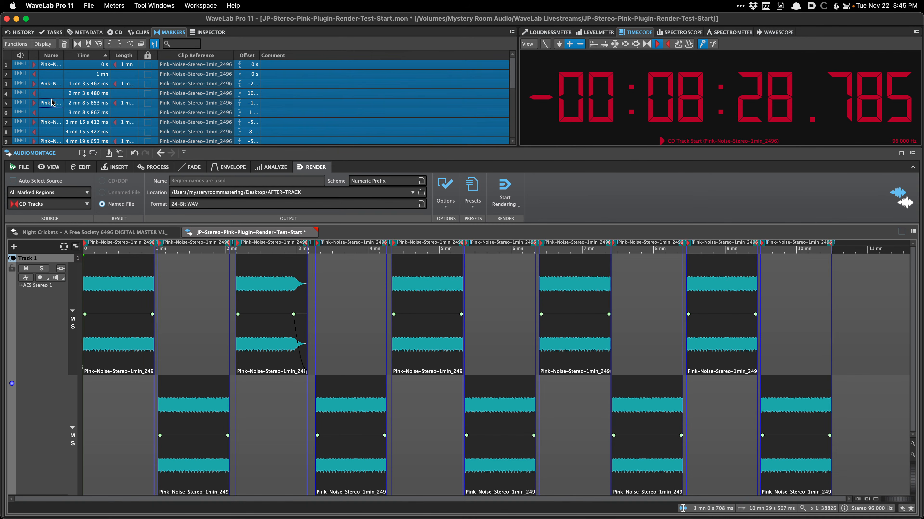
pyautogui.press('Delete')
pyautogui.press('super+s')
# Generate new CD track markers with the CD Wizard, using the JP Start preset with splice markers.
pyautogui.hotkey('ctrl', 'w')
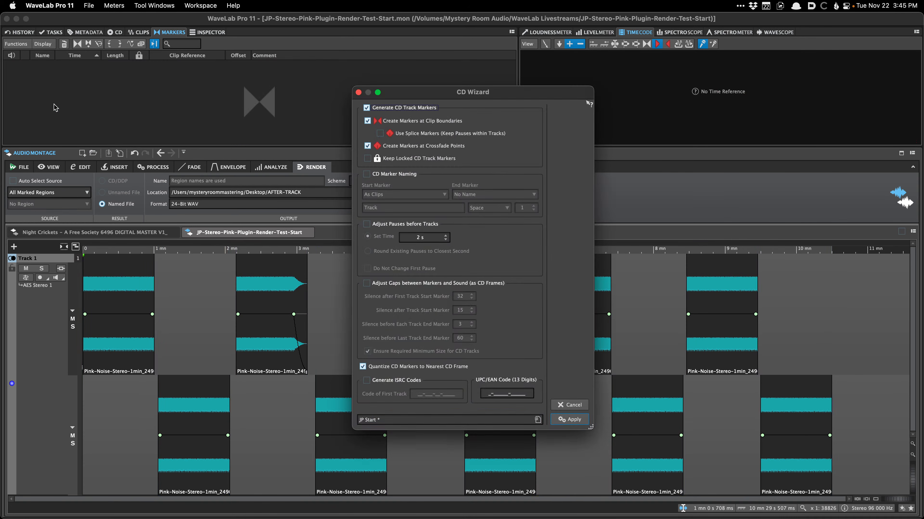
pyautogui.click(439, 423)
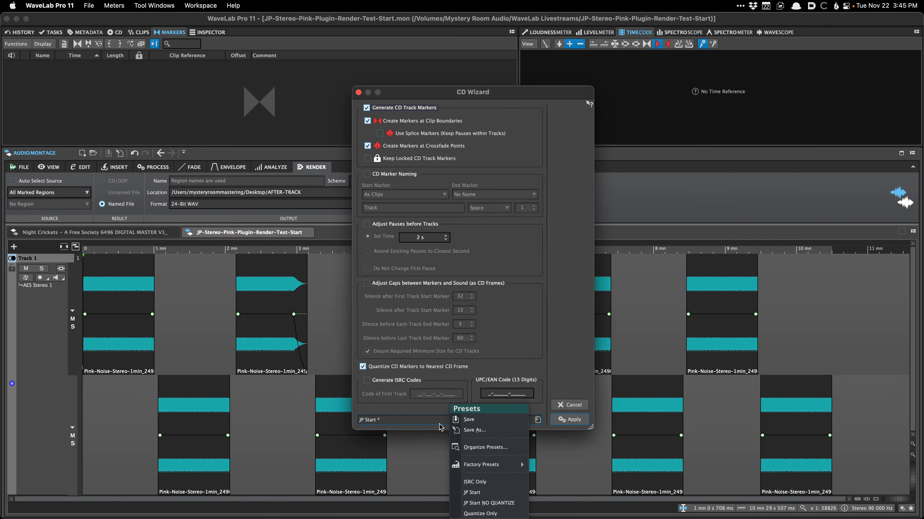
pyautogui.click(495, 492)
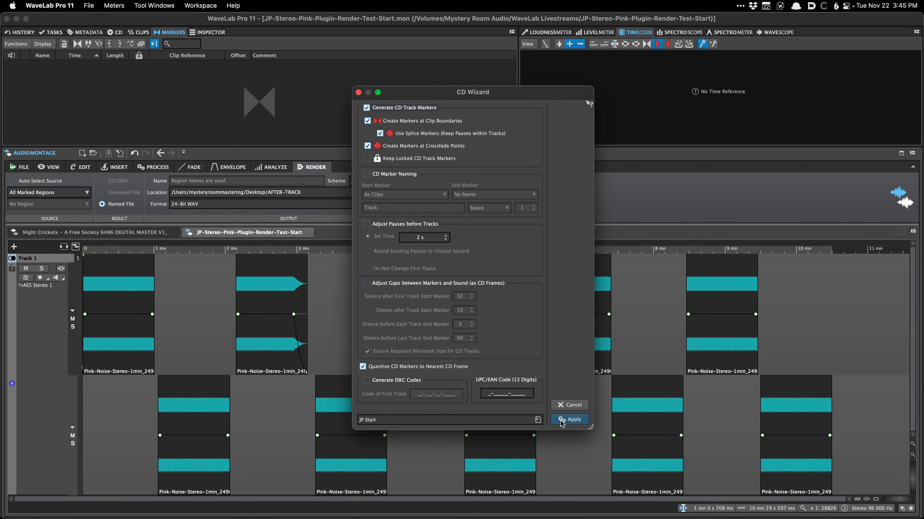
pyautogui.click(562, 423)
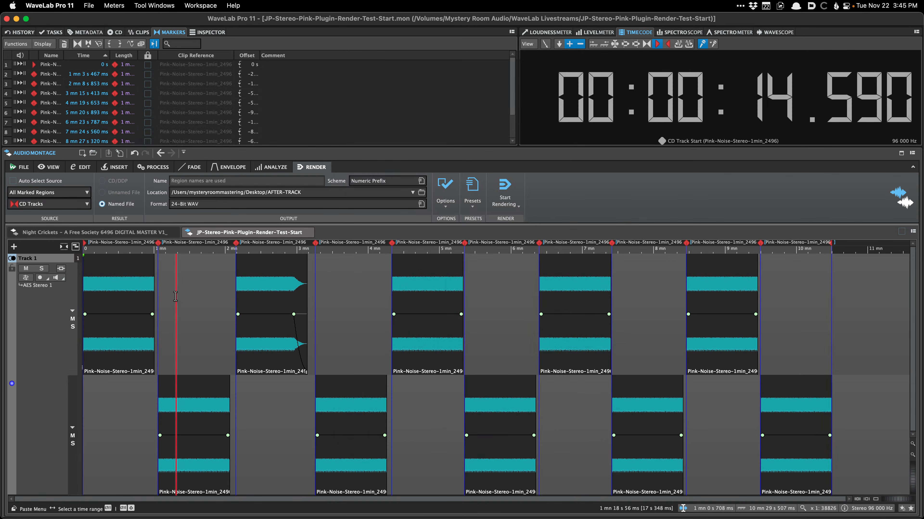
# Examine the splice marker at the start of the second clip and the gap after the first clip.
pyautogui.press('Home')
pyautogui.press('Down')
pyautogui.press('Down')
pyautogui.press('Down')
pyautogui.press('Down')
pyautogui.press('Down')
pyautogui.press('Down')
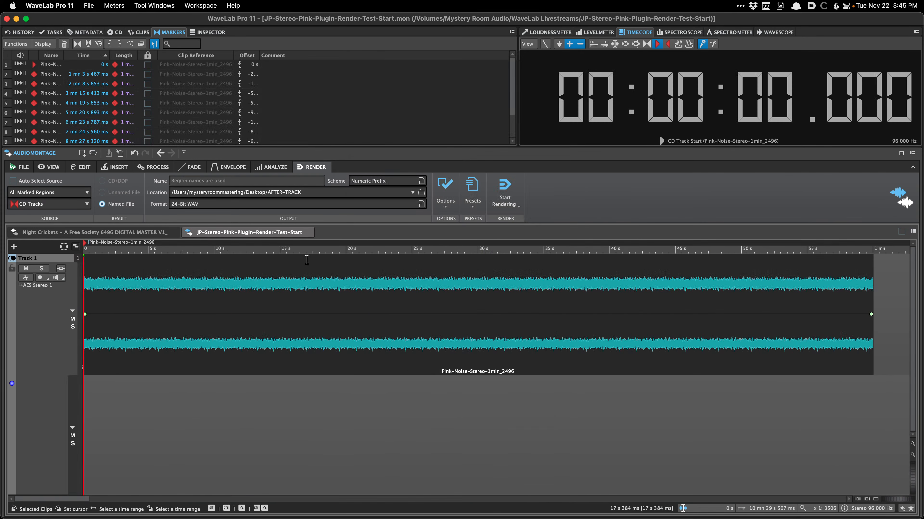
pyautogui.press('Up')
pyautogui.scroll(-3, 706, 378)
pyautogui.scroll(8, 490, 379)
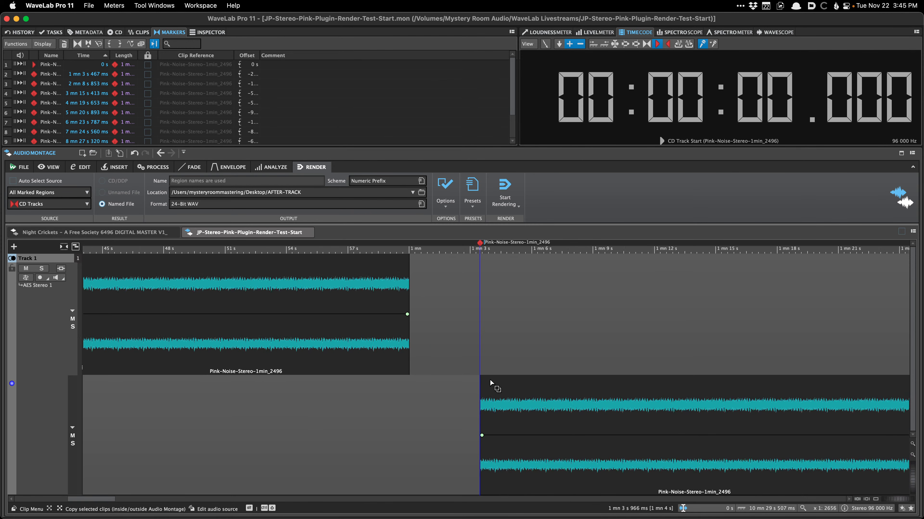
# Place the edit cursor in the pause after the first clip to check its CD track timecode.
pyautogui.scroll(-2, 489, 379)
pyautogui.hscroll(1, 484, 381)
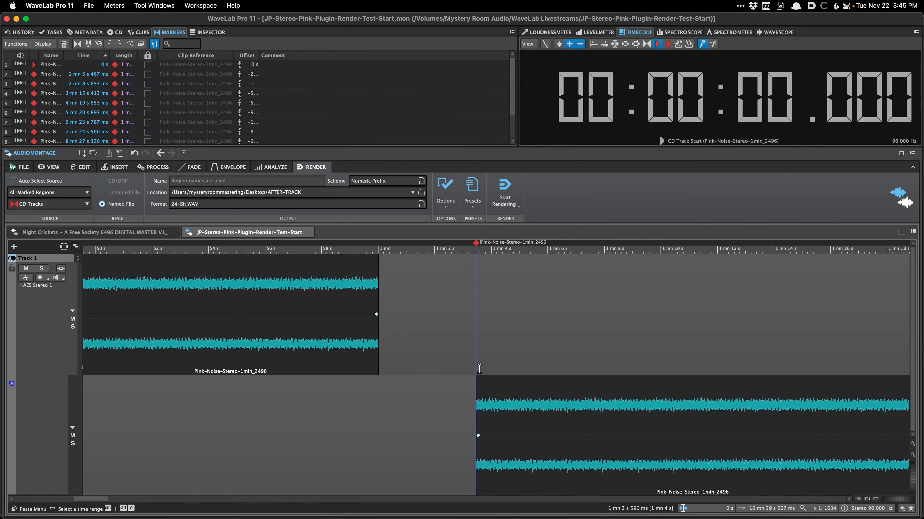
pyautogui.scroll(-1, 472, 367)
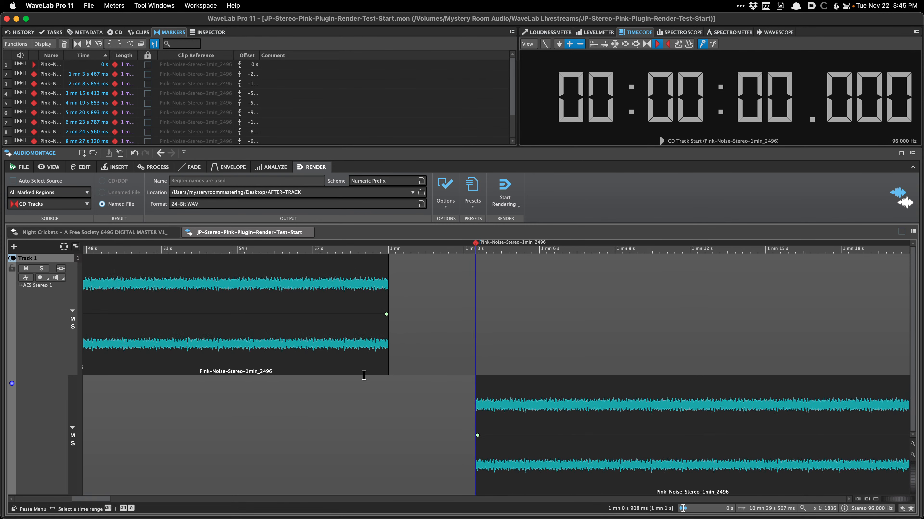
pyautogui.press('space')
pyautogui.click(396, 386)
pyautogui.hscroll(4, 396, 386)
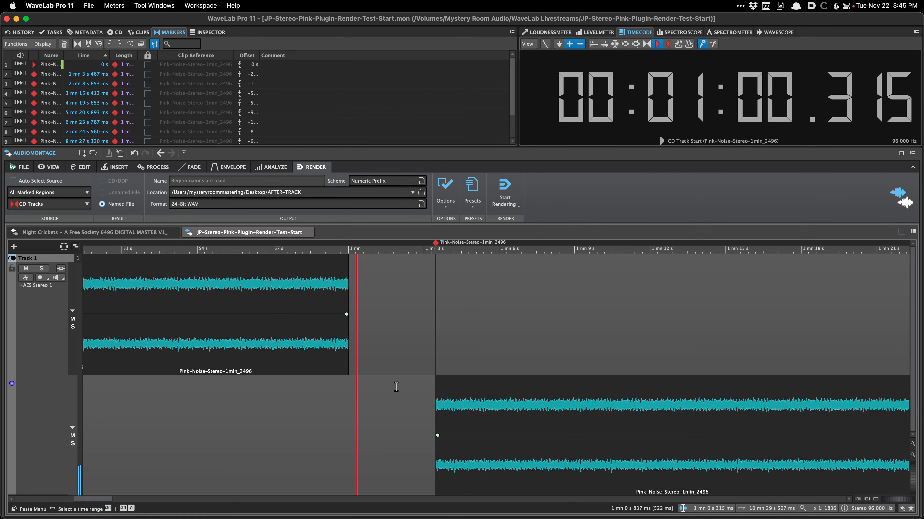
pyautogui.scroll(-1, 390, 379)
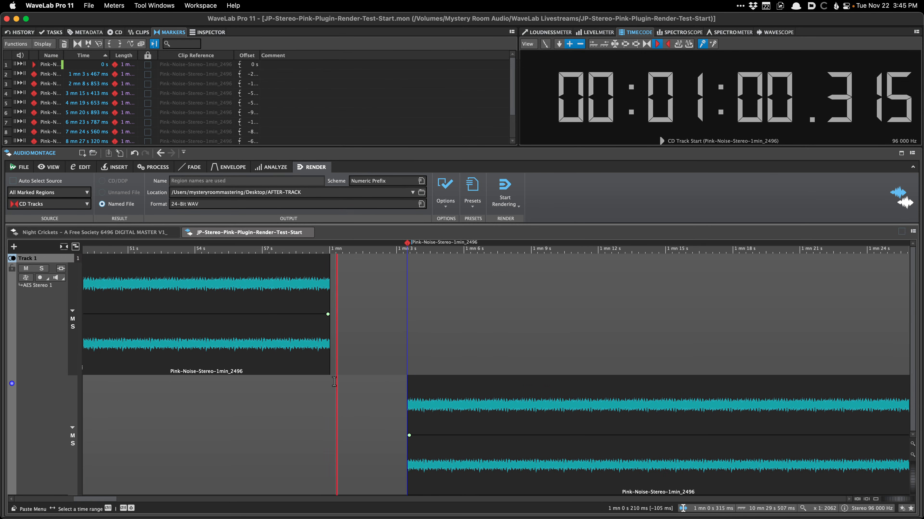
# Select the pause between the first and second clips as a time range and examine it within the whole montage.
pyautogui.moveTo(334, 382); pyautogui.dragTo(395, 386)
pyautogui.moveTo(322, 400); pyautogui.dragTo(393, 396)
pyautogui.scroll(-10, 391, 307)
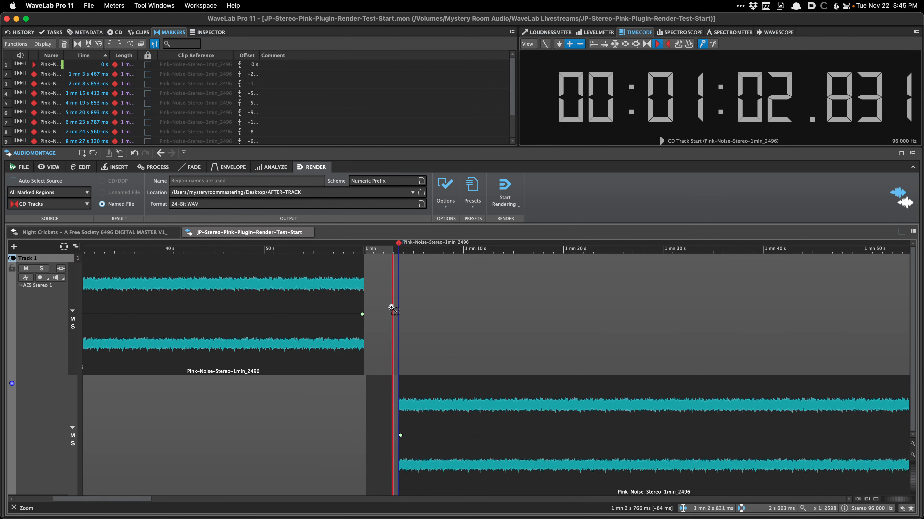
pyautogui.scroll(-4, 382, 307)
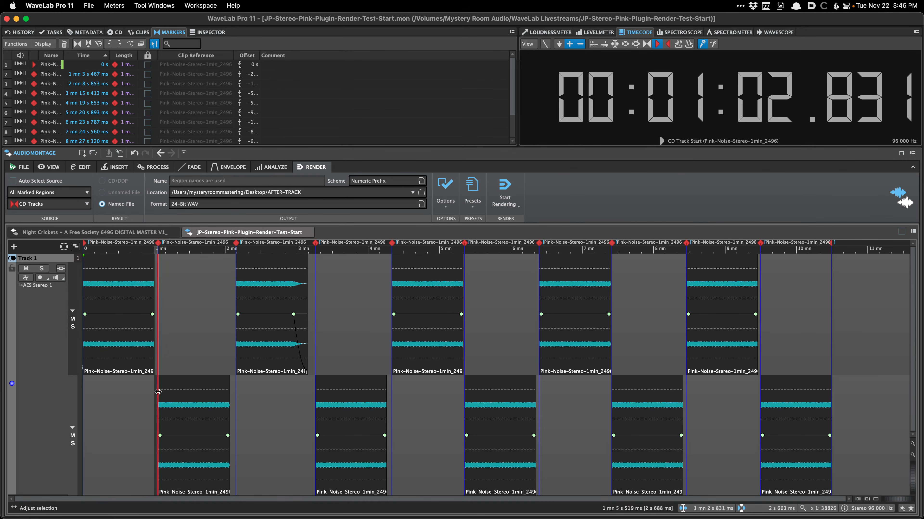
# Place the edit cursor just before the splice marker at the second clip to read the timecode there.
pyautogui.scroll(15, 155, 394)
pyautogui.scroll(-2, 712, 415)
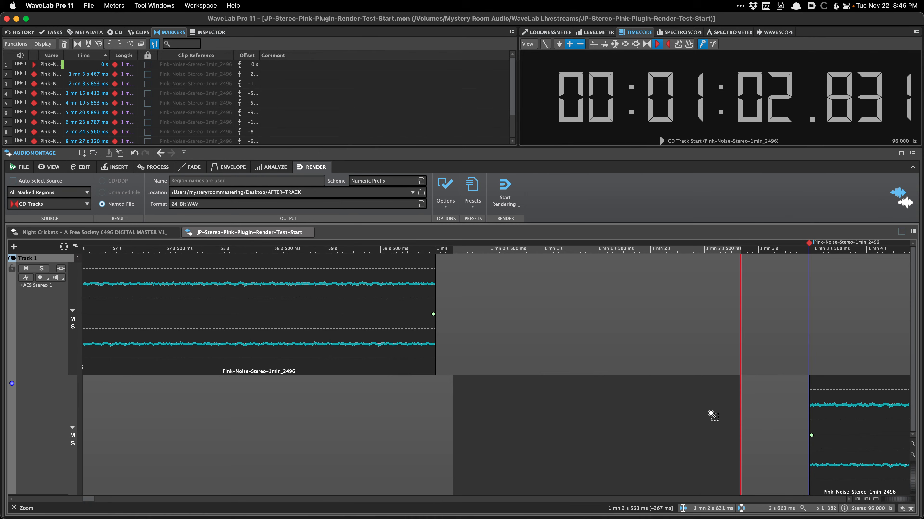
pyautogui.click(808, 394)
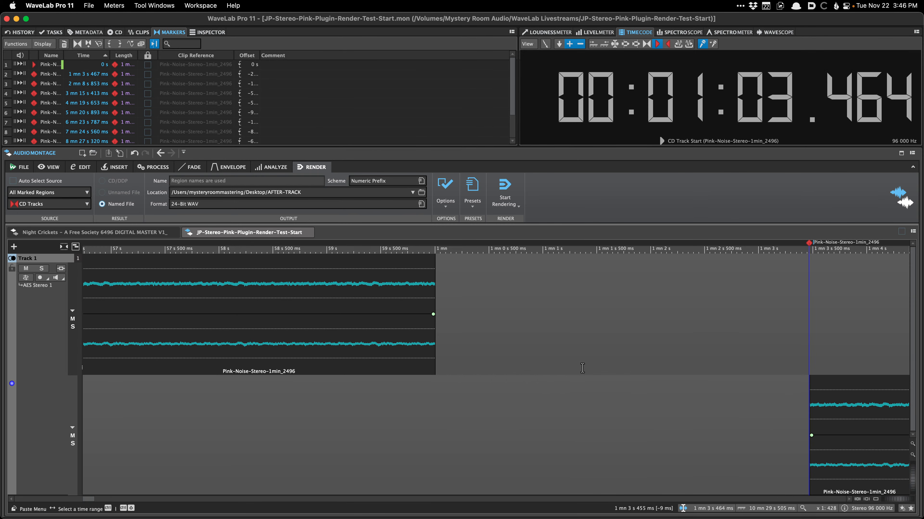
# Move all CD track start and splice markers by -200 ms, quantized to CD frames, with the JP Start preset.
pyautogui.click(16, 44)
pyautogui.click(93, 170)
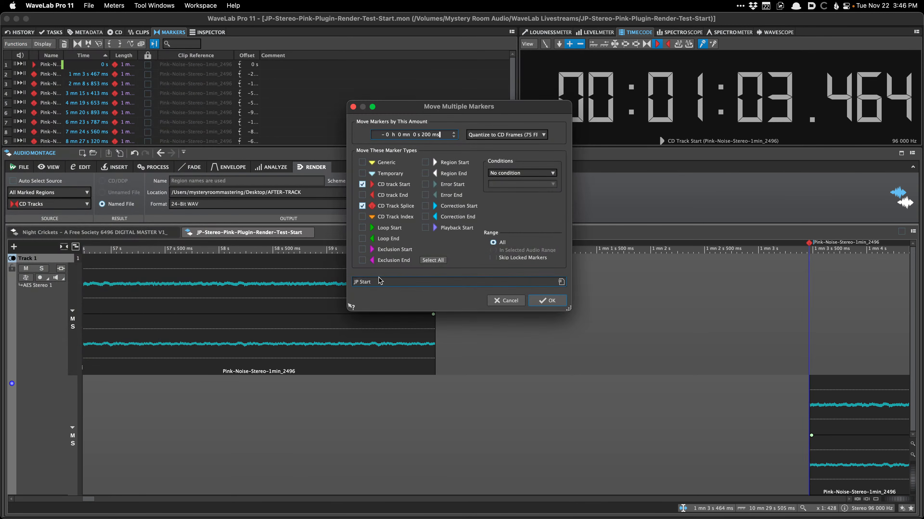
pyautogui.click(545, 300)
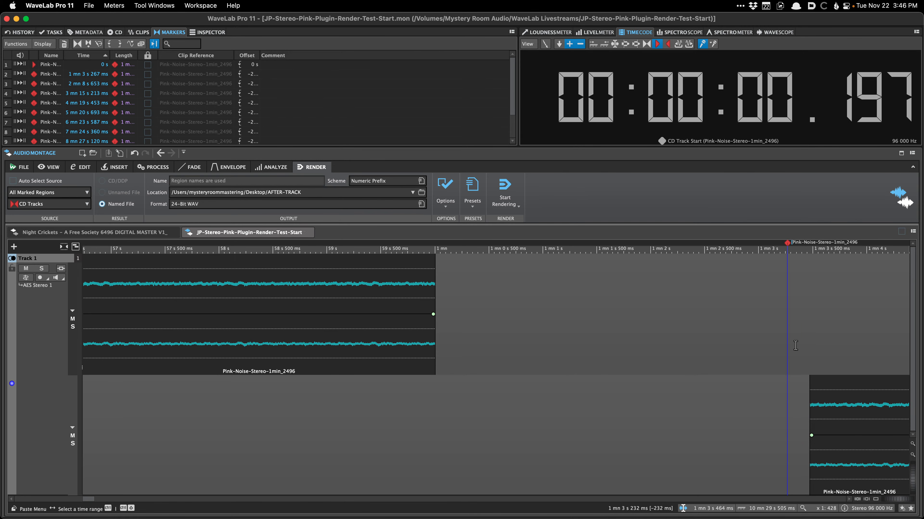
# Check the timecode just after the shifted second-track marker and briefly play the middle of the second clip.
pyautogui.press('space')
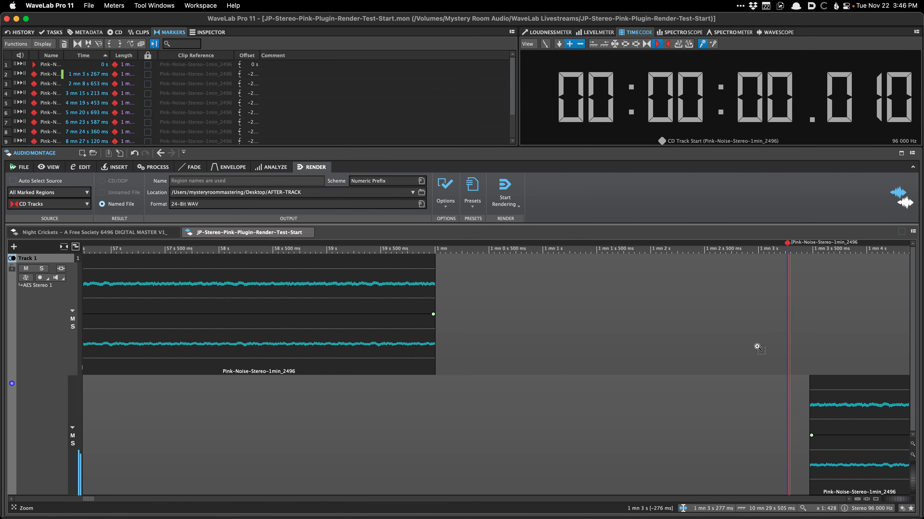
pyautogui.scroll(-6, 755, 347)
pyautogui.scroll(-8, 744, 349)
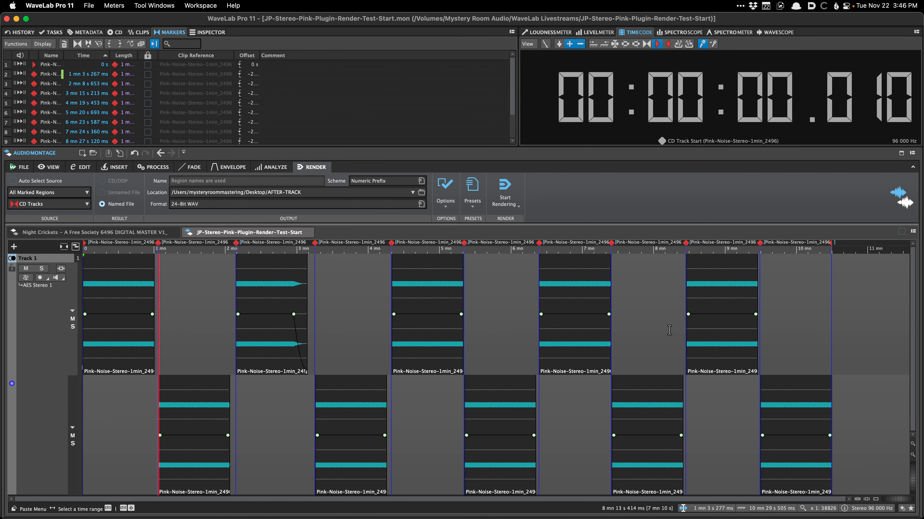
pyautogui.click(200, 349)
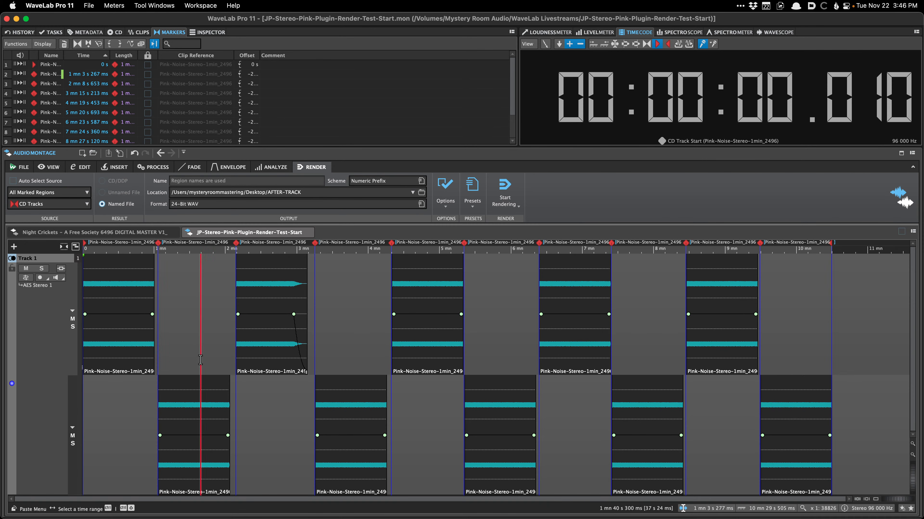
pyautogui.press('space')
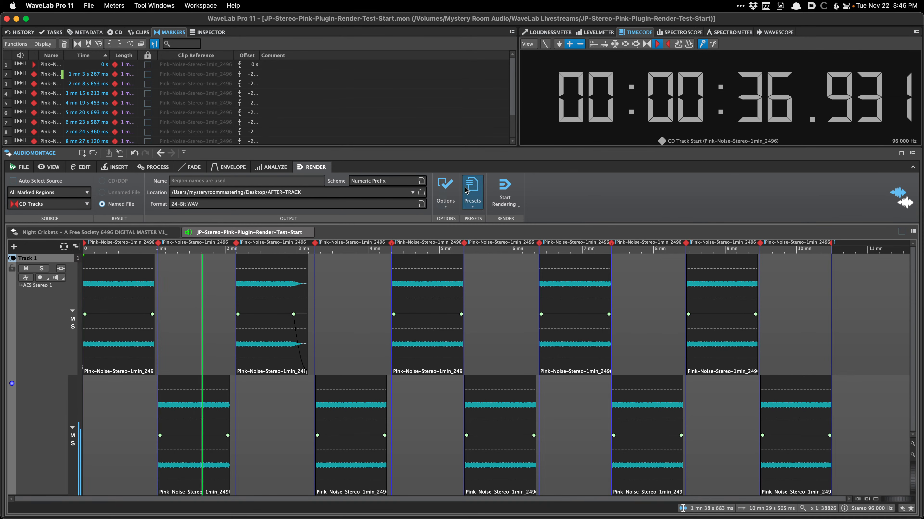
pyautogui.press('space')
# Review the marked region type for rendering, keep CD Tracks, and look through the render presets.
pyautogui.click(43, 204)
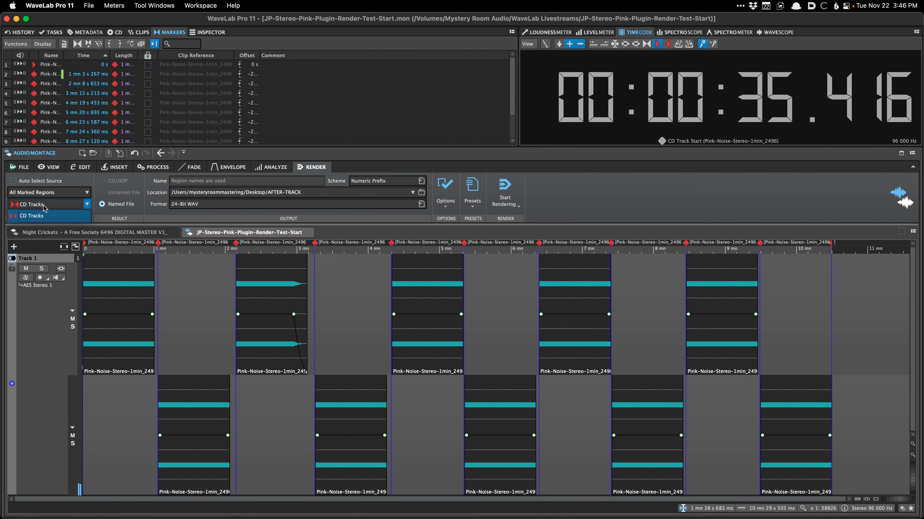
pyautogui.click(62, 216)
pyautogui.click(467, 206)
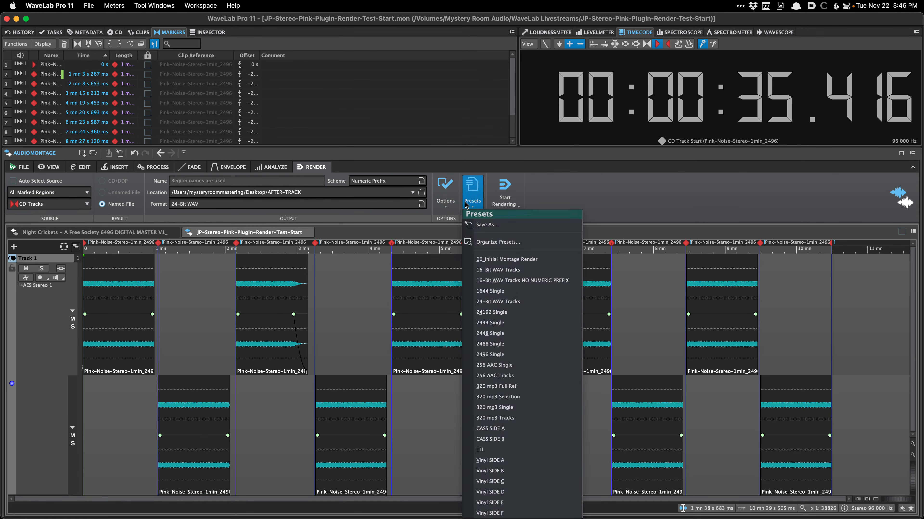
pyautogui.click(467, 205)
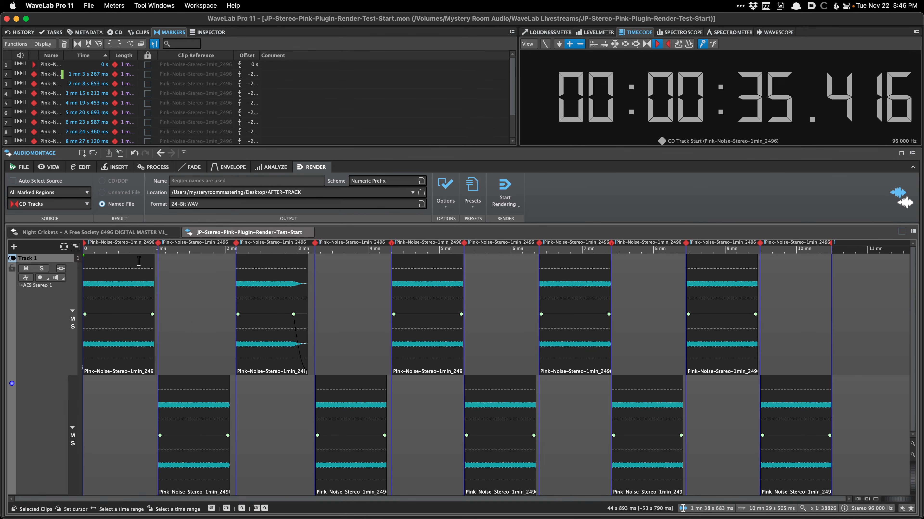
# Check the timecode in the pause after the first clip and near that clip's end.
pyautogui.scroll(5, 150, 270)
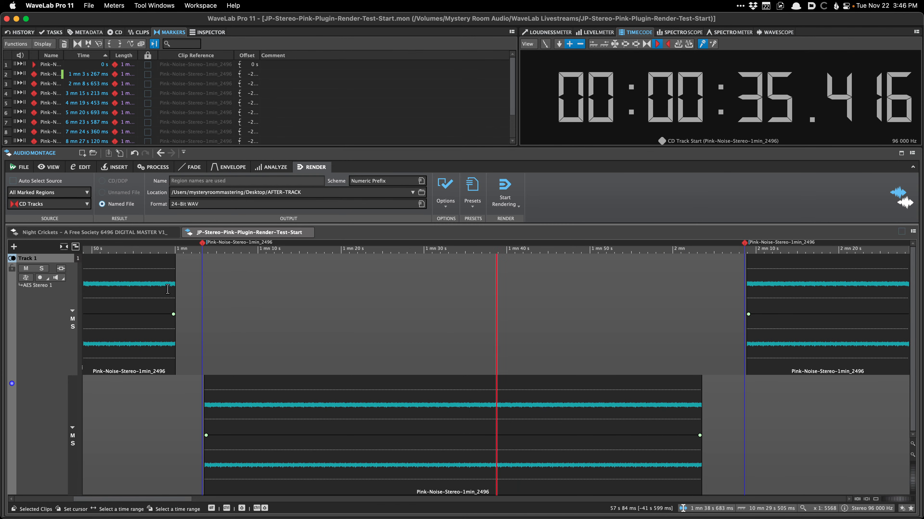
pyautogui.click(183, 289)
pyautogui.hscroll(4, 184, 288)
pyautogui.hscroll(-5, 172, 295)
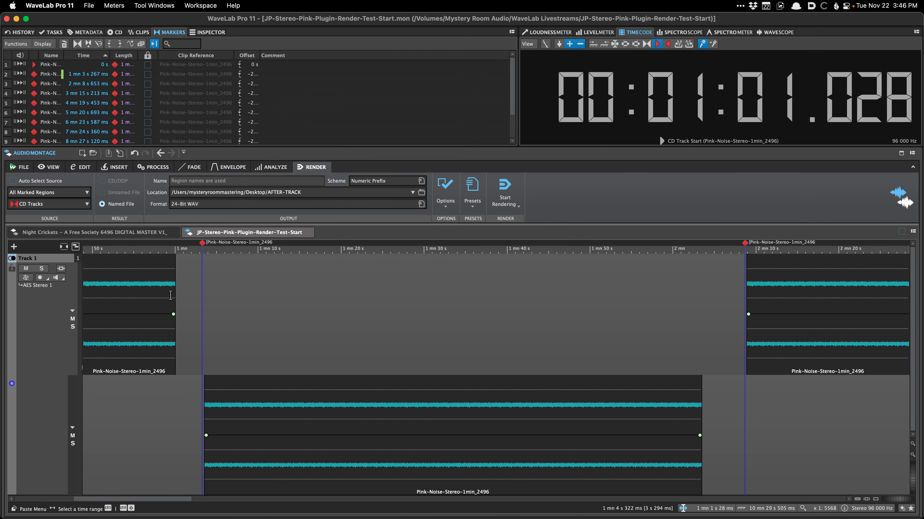
pyautogui.click(186, 451)
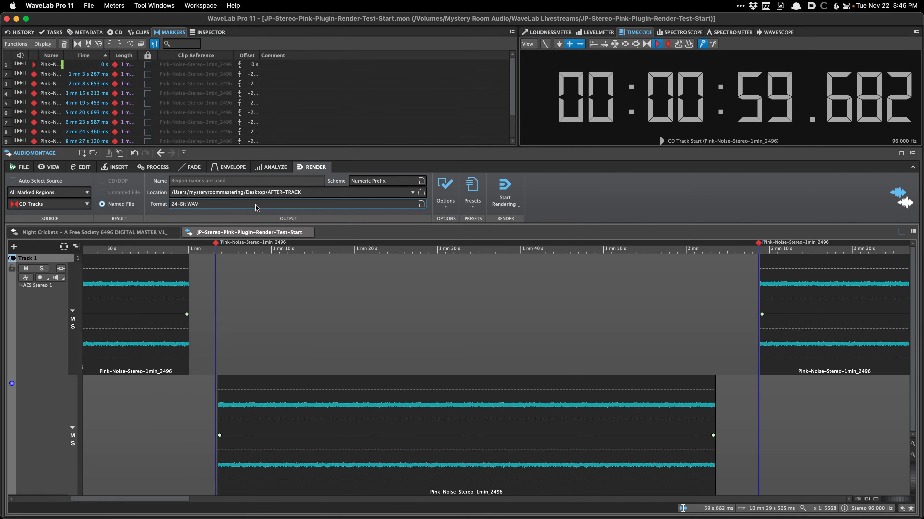
# Close the JP-Stereo-Pink-Plugin-Render-Test-Start montage and select the Black Leather On The Inside clip in the Night Crickets montage.
pyautogui.click(308, 234)
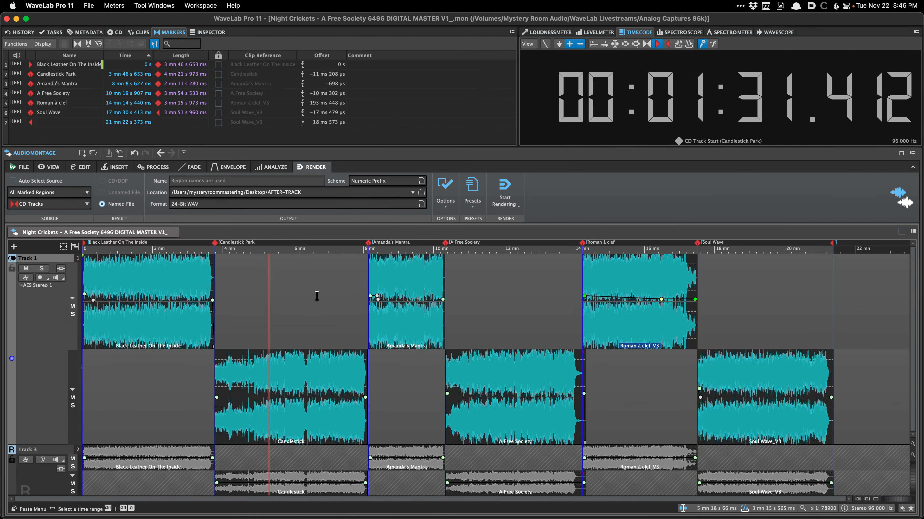
pyautogui.click(168, 289)
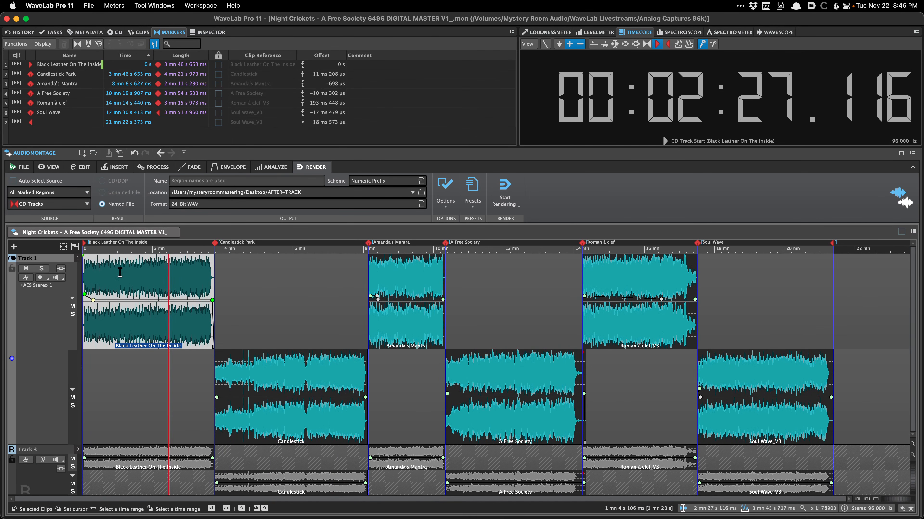
# Examine the enlarged waveform at the start of Black Leather On The Inside, relative to its CD track start marker.
pyautogui.press('Home')
pyautogui.press('Up')
pyautogui.press('Up')
pyautogui.press('Up')
pyautogui.press('Up')
pyautogui.press('Up')
pyautogui.press('Up')
pyautogui.press('Up')
pyautogui.press('Up')
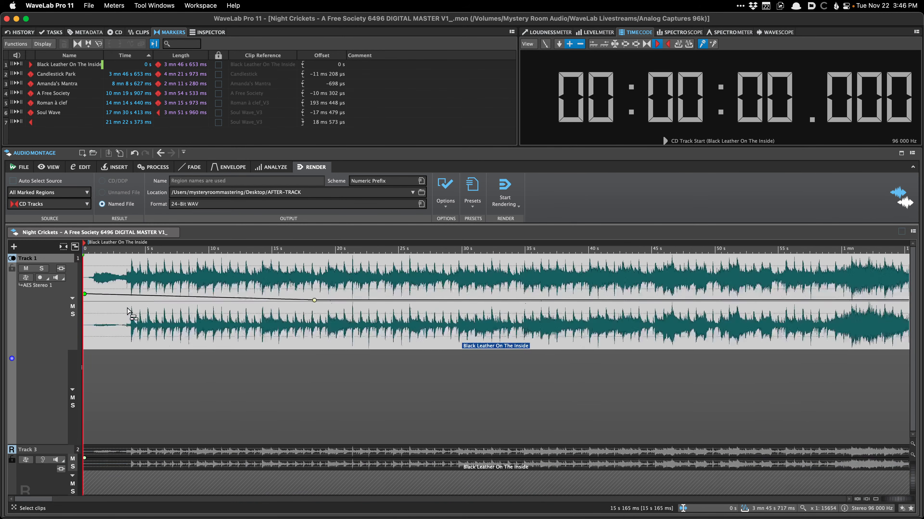
pyautogui.press('Up')
pyautogui.hotkey('shift', 'Up')
pyautogui.hotkey('shift', 'Up')
pyautogui.hotkey('shift', 'Up')
pyautogui.hotkey('shift', 'Up')
pyautogui.hotkey('shift', 'Up')
pyautogui.hotkey('shift', 'Up')
pyautogui.hotkey('shift', 'Up')
pyautogui.hotkey('shift', 'Up')
pyautogui.hotkey('shift', 'Up')
pyautogui.hotkey('shift', 'Up')
pyautogui.hotkey('shift', 'Up')
pyautogui.hotkey('shift', 'Up')
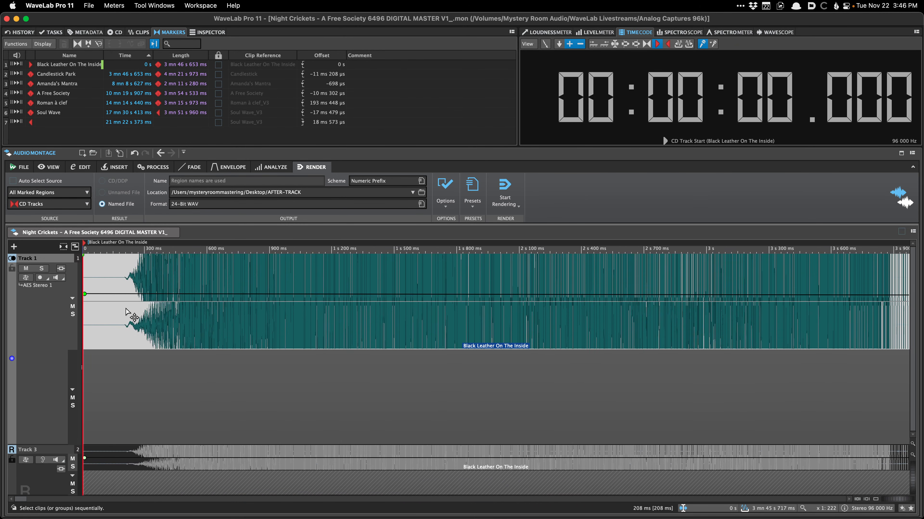
pyautogui.hscroll(5, 134, 317)
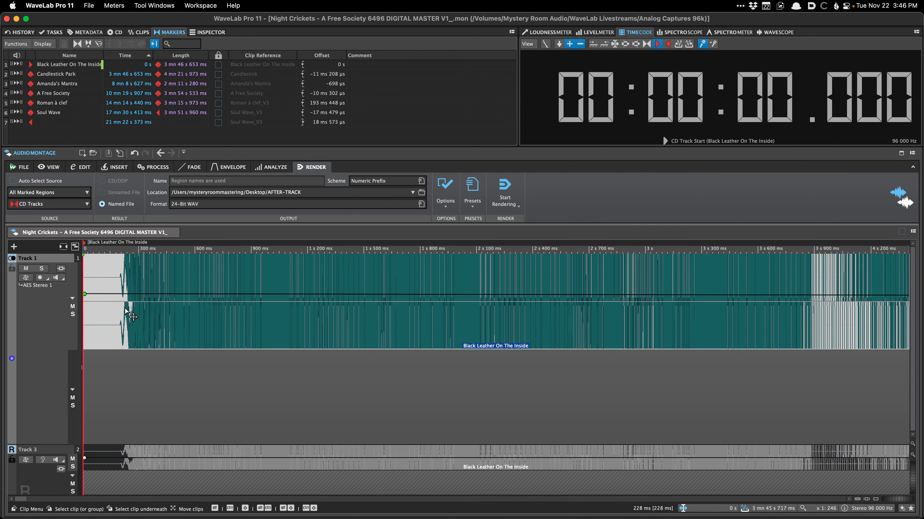
pyautogui.hscroll(1, 124, 312)
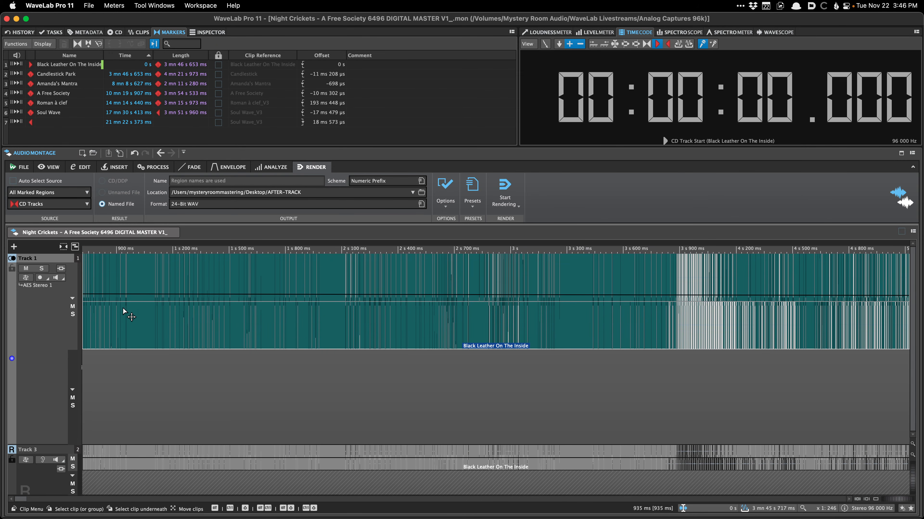
# Go to the Candlestick Park splice marker and check the timecode in the pause just before it.
pyautogui.press('super+Right')
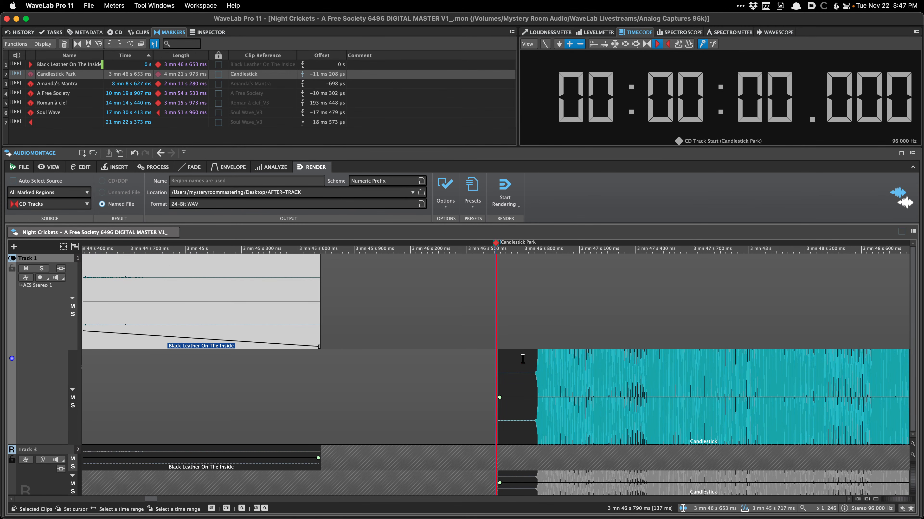
pyautogui.scroll(5, 532, 367)
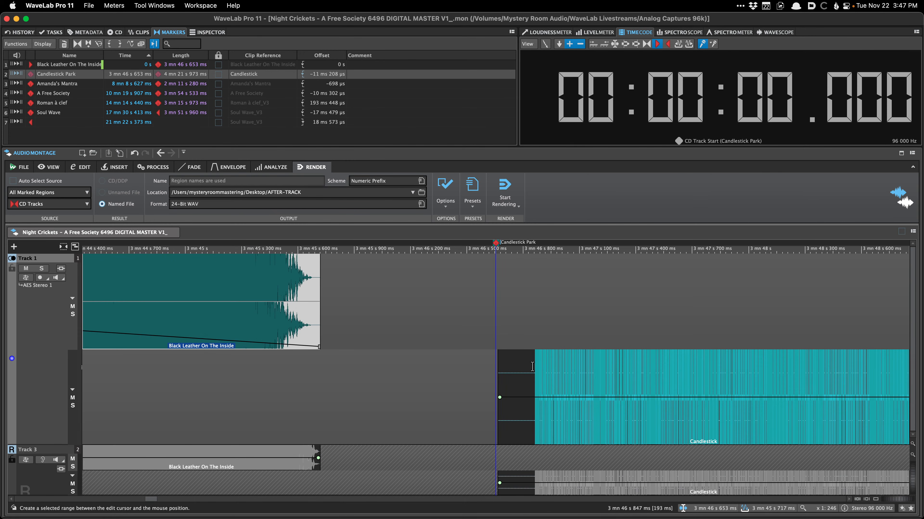
pyautogui.moveTo(534, 343); pyautogui.dragTo(473, 342)
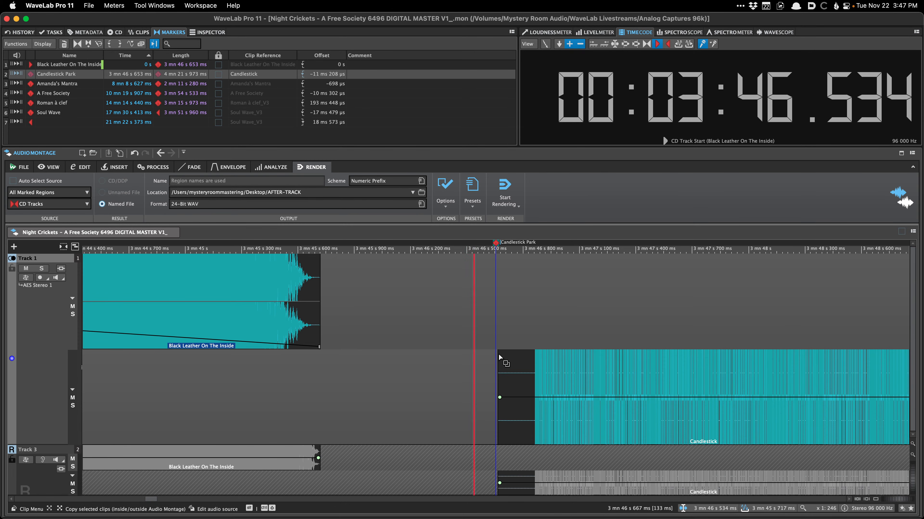
pyautogui.click(497, 338)
# Step through the splice markers for Amanda's Mantra, A Free Society and Roman à clef, inspecting each song transition.
pyautogui.scroll(-1, 487, 338)
pyautogui.press('super+Right')
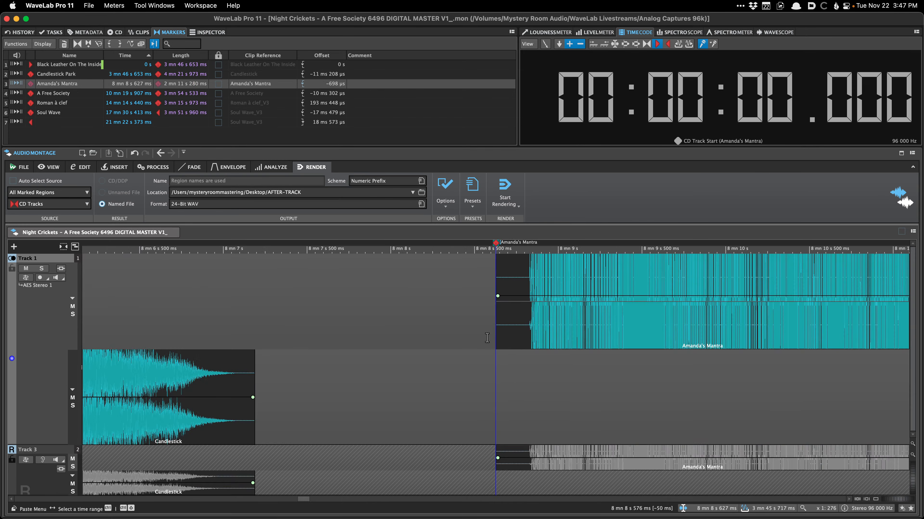
pyautogui.press('super+Right')
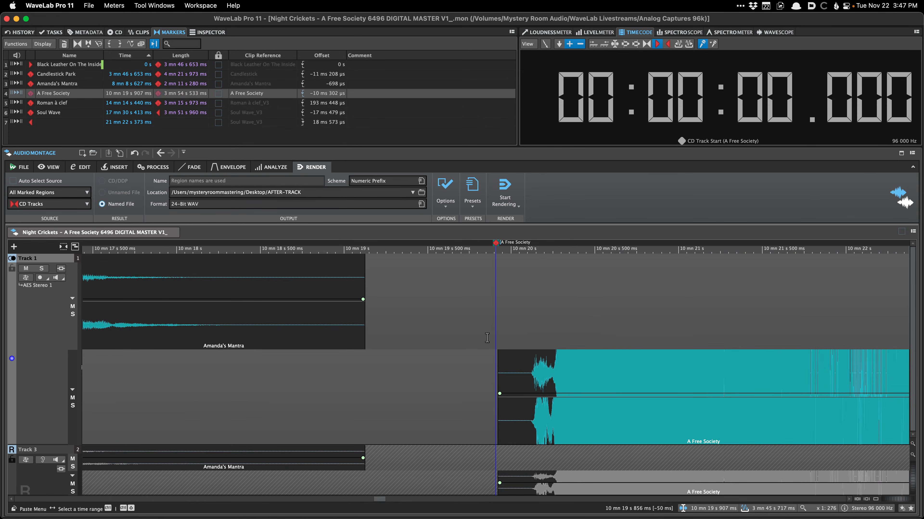
pyautogui.press('super+Right')
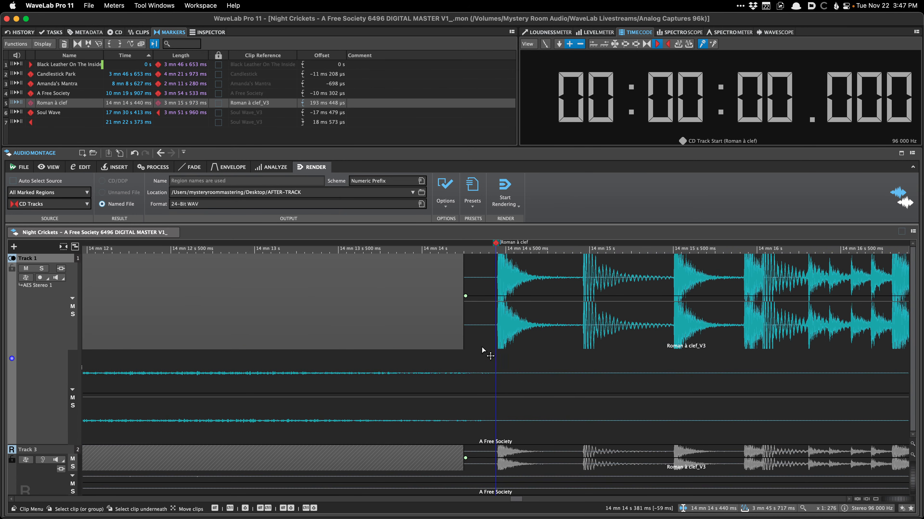
# Play the overlapping transition from A Free Society into Roman à clef while watching the timecode.
pyautogui.scroll(-5, 481, 347)
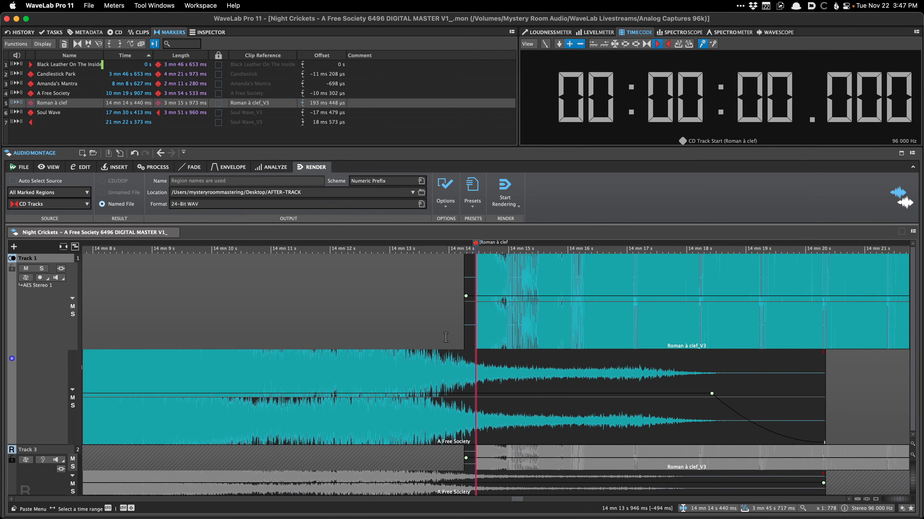
pyautogui.click(372, 320)
pyautogui.click(267, 326)
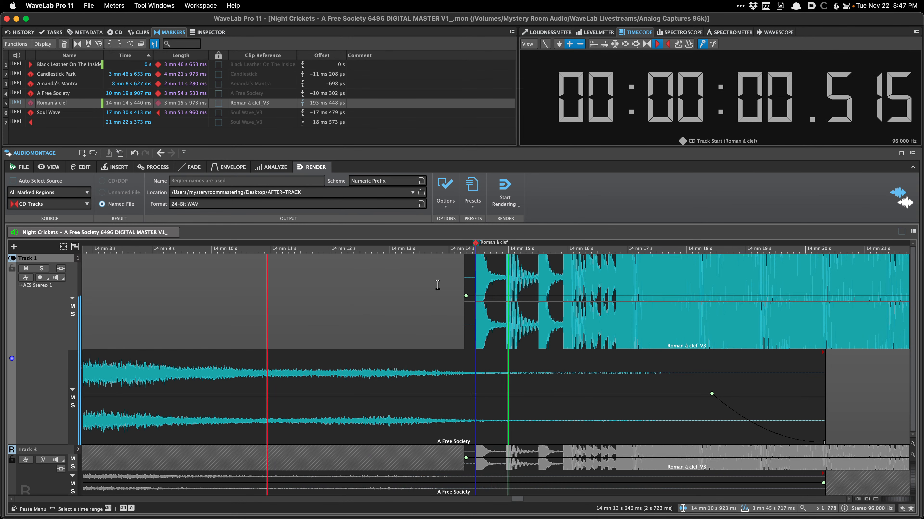
pyautogui.scroll(-5, 439, 285)
pyautogui.scroll(-2, 519, 306)
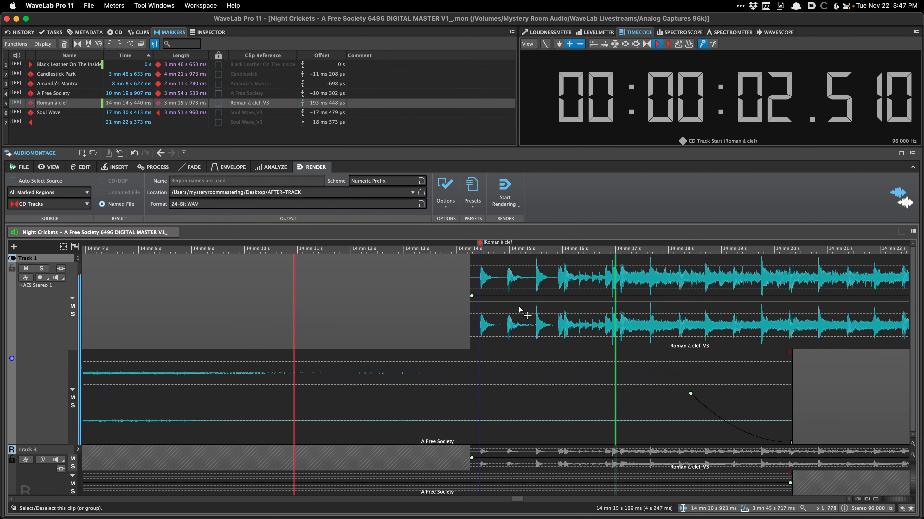
# Check the timecode near the end of Roman à clef and at the montage's final CD track end marker.
pyautogui.hscroll(1, 513, 306)
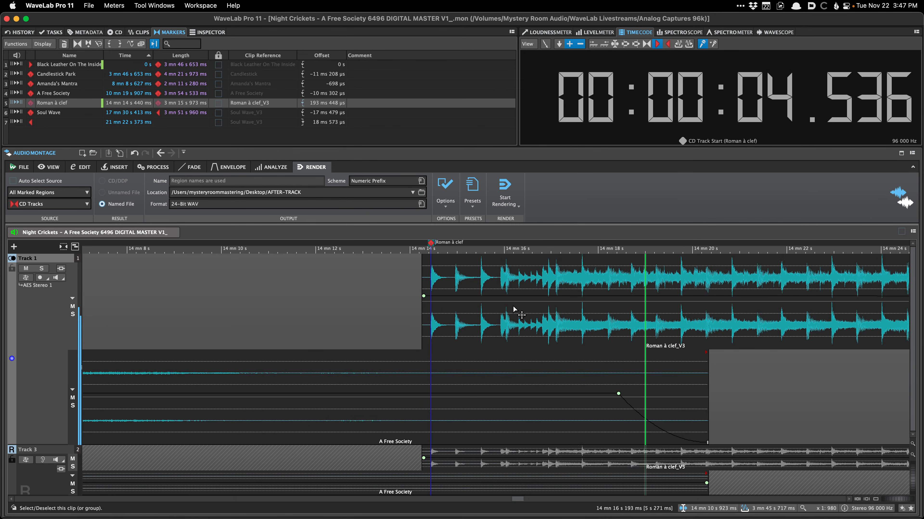
pyautogui.scroll(-15, 545, 330)
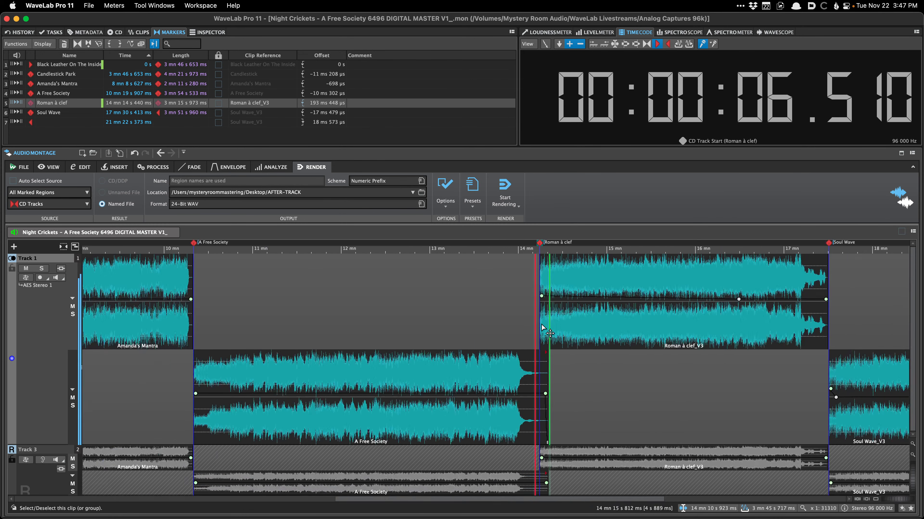
pyautogui.click(711, 367)
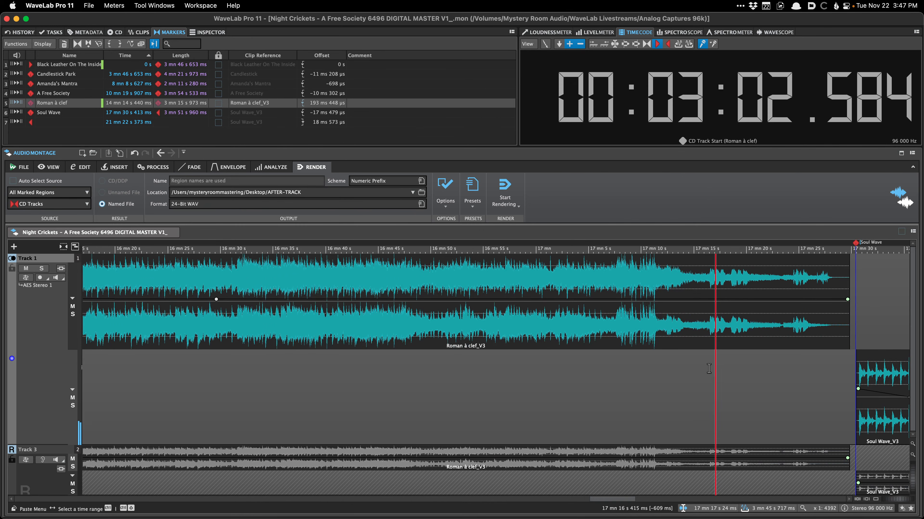
pyautogui.press('super+Right')
pyautogui.press('super+Right')
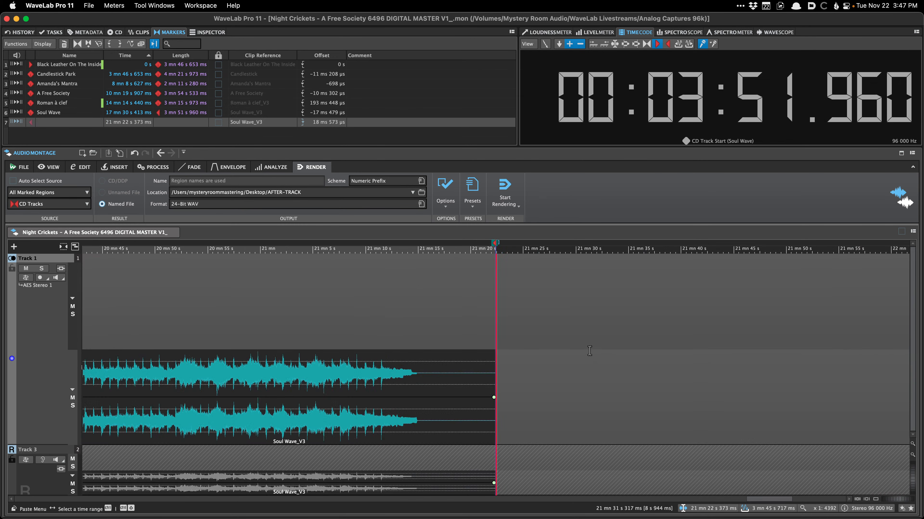
pyautogui.press('Home')
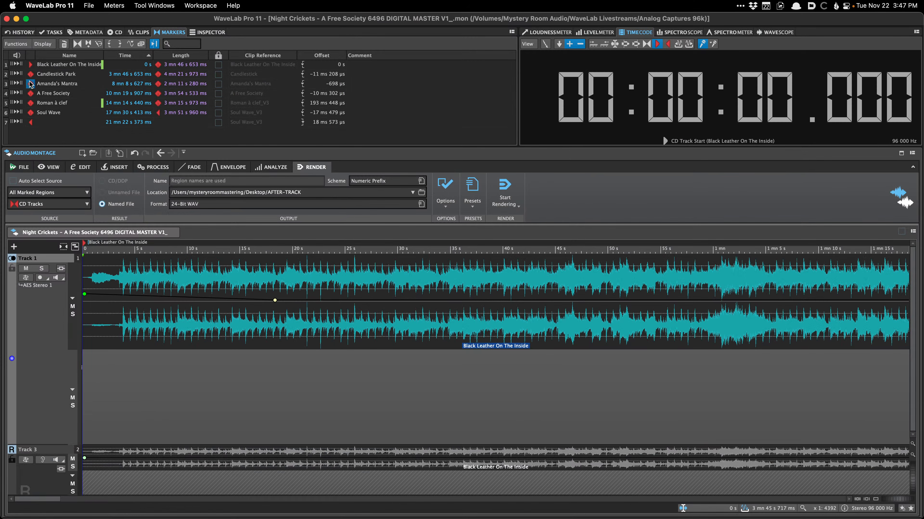
# Try the Amanda's Mantra marker as a CD Track End and restore it to CD Track Splice.
pyautogui.click(44, 121)
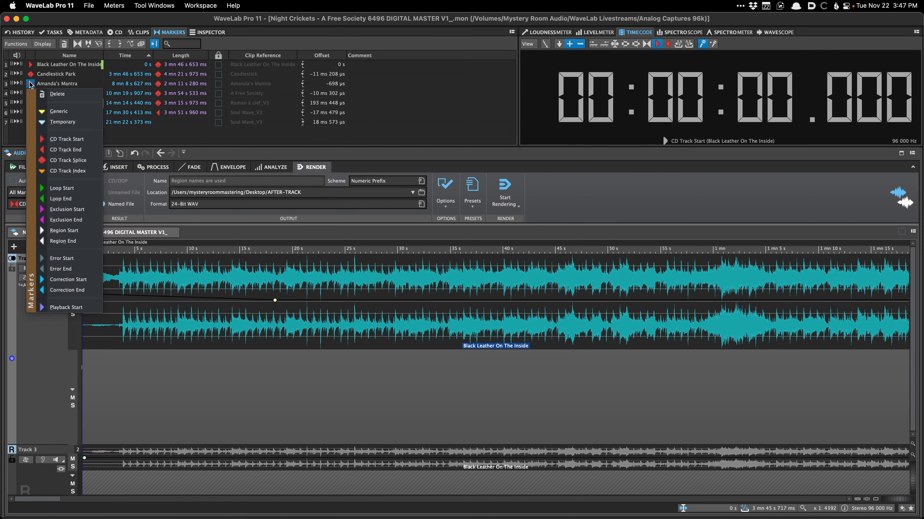
pyautogui.click(67, 150)
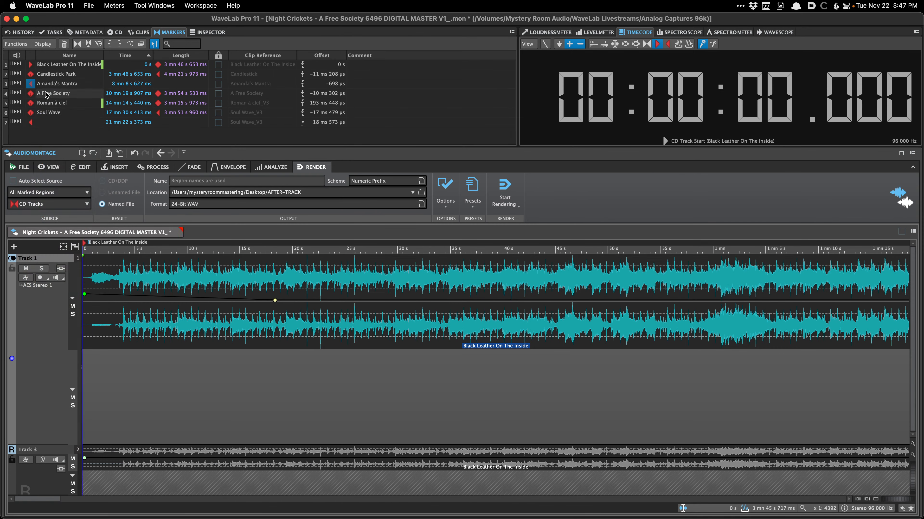
pyautogui.click(31, 84)
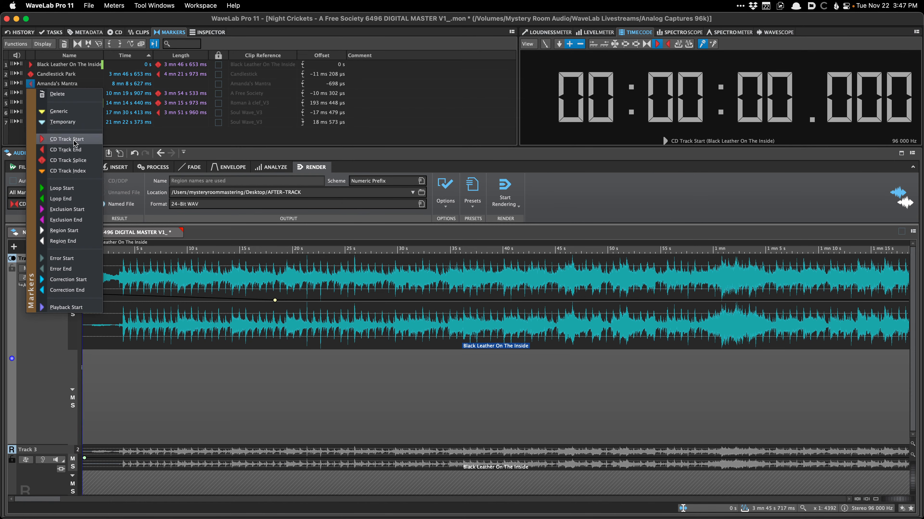
pyautogui.click(68, 160)
pyautogui.click(59, 137)
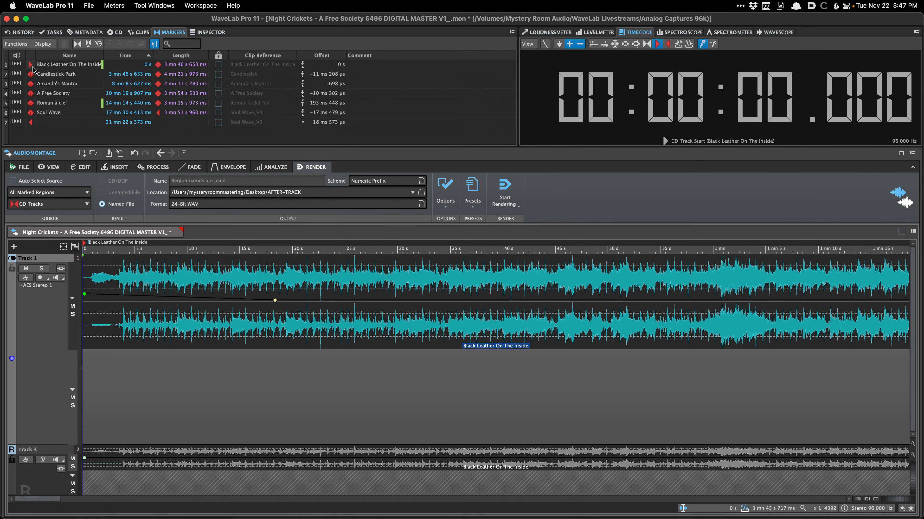
# Set the Roman à clef marker's type to CD Track Splice and save the montage.
pyautogui.click(35, 103)
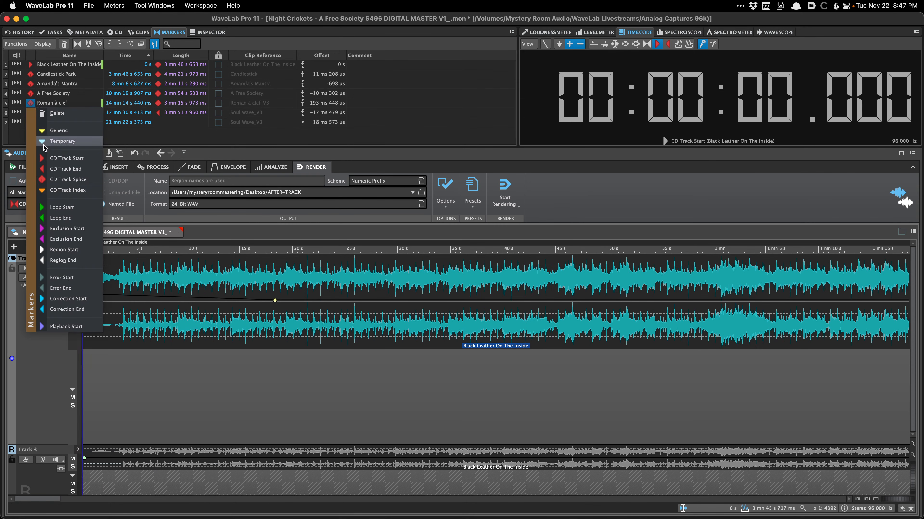
pyautogui.click(68, 180)
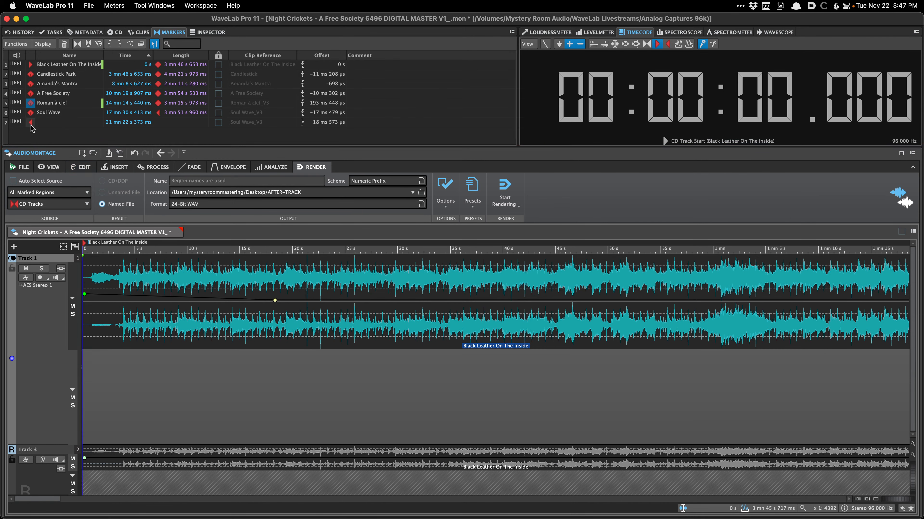
pyautogui.click(31, 123)
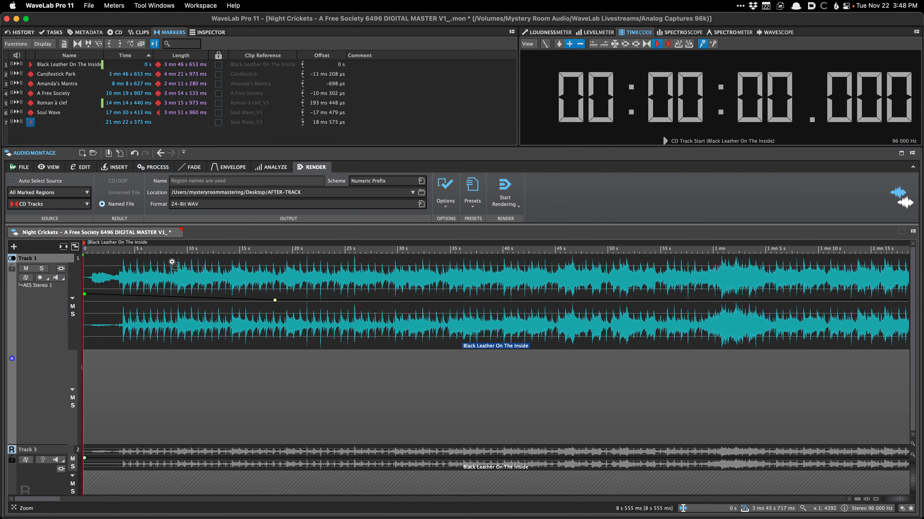
pyautogui.scroll(-10, 172, 263)
pyautogui.press('super+s')
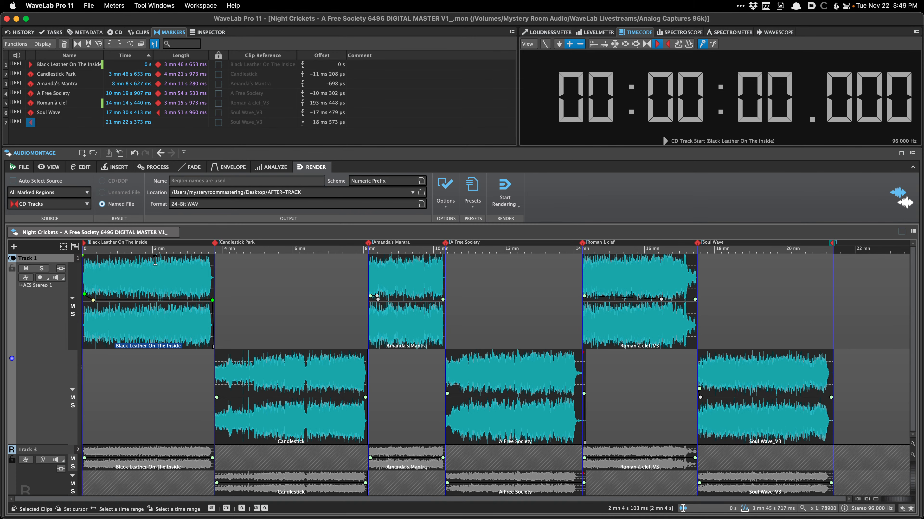
# Examine the enlarged waveform at the start of Roman à clef, relative to its splice marker and the A Free Society tail.
pyautogui.scroll(3, 586, 335)
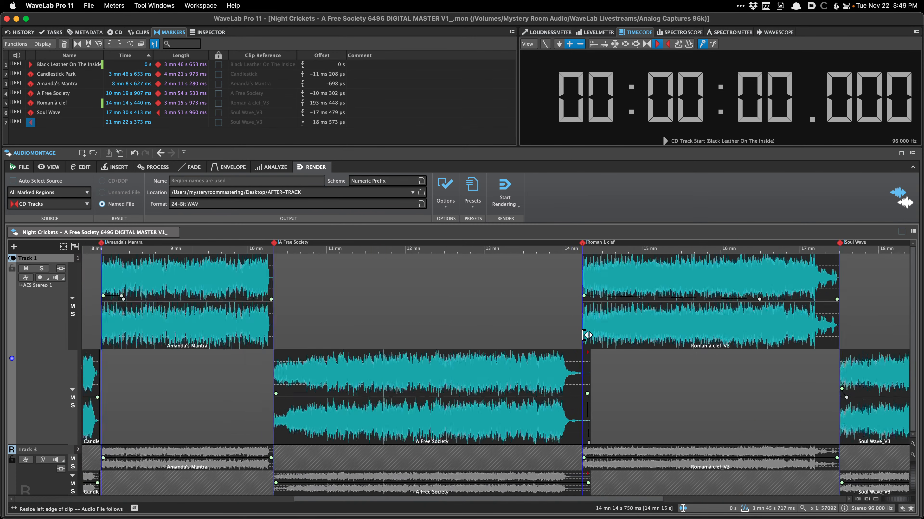
pyautogui.scroll(10, 585, 334)
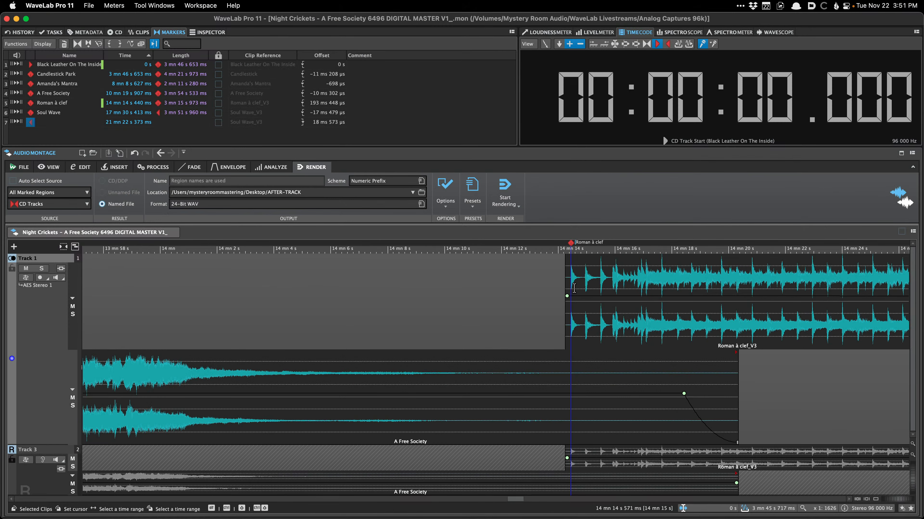
pyautogui.scroll(10, 574, 290)
pyautogui.scroll(3, 547, 300)
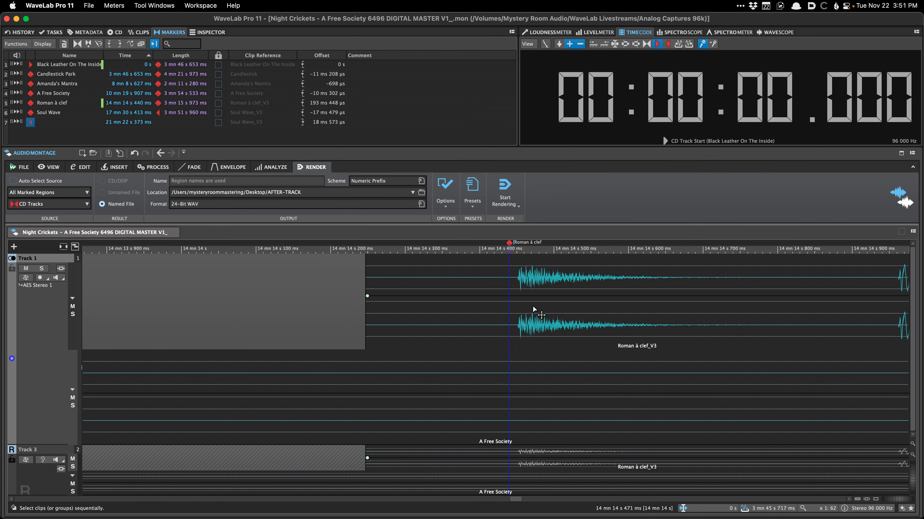
pyautogui.scroll(5, 533, 306)
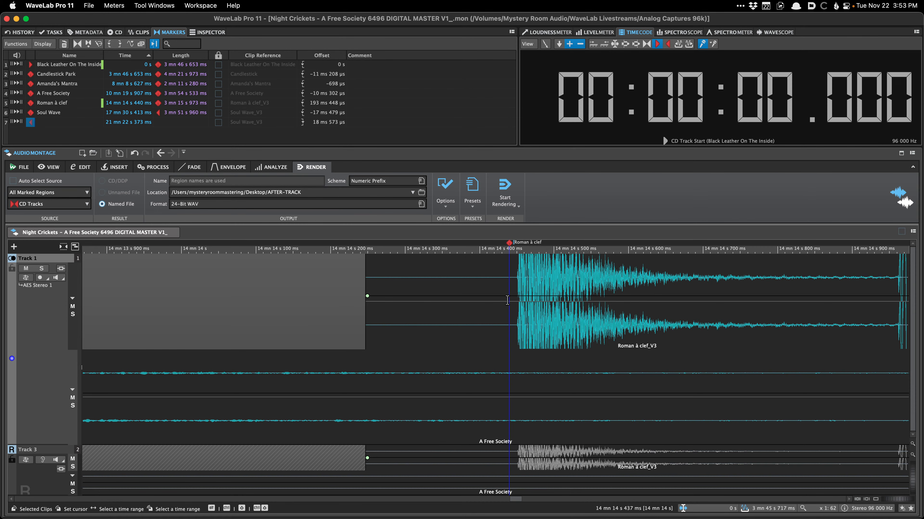
# View the whole montage, from Black Leather On The Inside through Soul Wave.
pyautogui.press('Down')
pyautogui.press('Down')
pyautogui.press('Down')
pyautogui.press('Down')
pyautogui.press('Down')
pyautogui.press('Down')
pyautogui.press('Down')
pyautogui.press('Down')
pyautogui.press('Down')
pyautogui.press('Down')
pyautogui.press('Down')
pyautogui.press('Down')
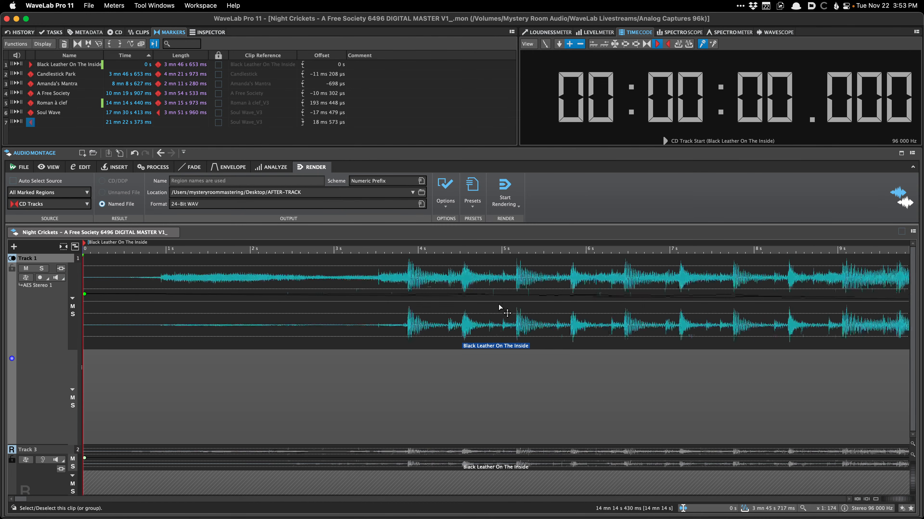
pyautogui.press('Down')
pyautogui.press('Down')
pyautogui.press('Down')
pyautogui.press('Down')
pyautogui.press('Down')
pyautogui.press('Down')
pyautogui.press('Down')
pyautogui.press('Down')
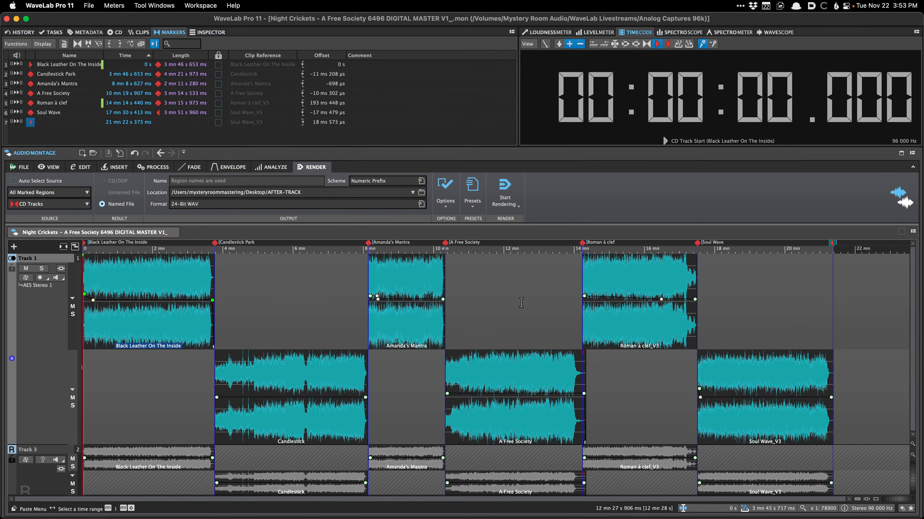
pyautogui.click(550, 315)
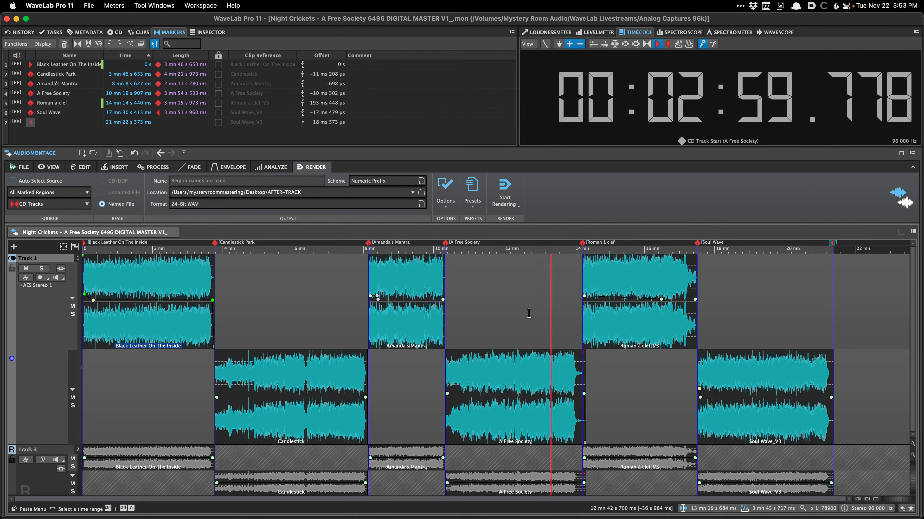
pyautogui.press('Home')
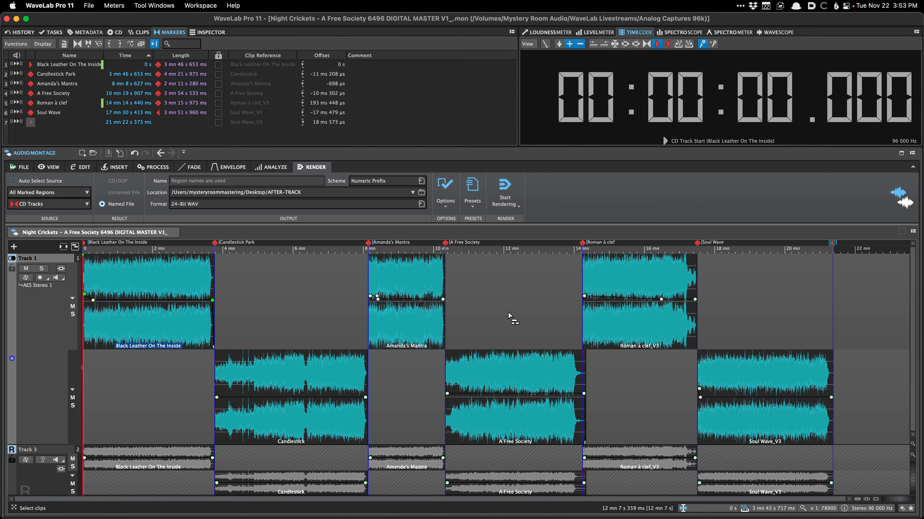
# Look over the splice markers and song transitions from Candlestick Park to A Free Society.
pyautogui.scroll(5, 509, 310)
pyautogui.hscroll(6, 517, 309)
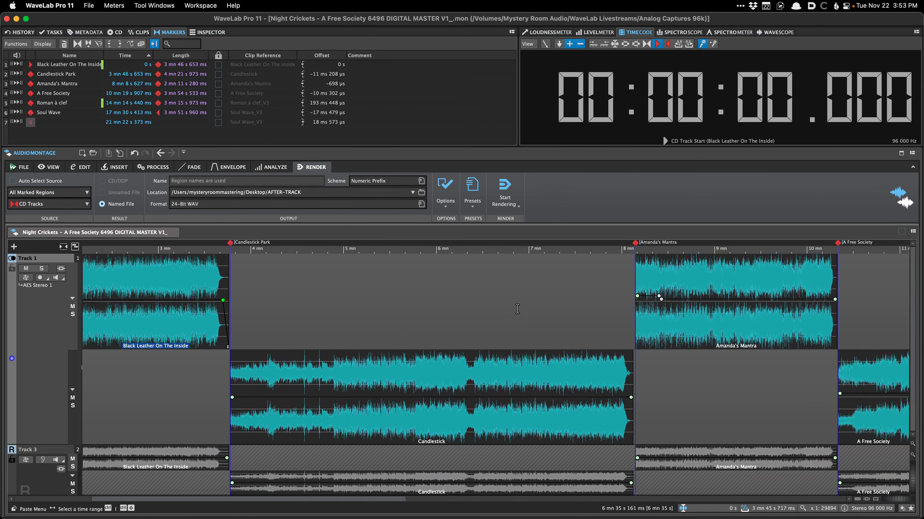
pyautogui.hscroll(4, 517, 308)
pyautogui.click(511, 300)
pyautogui.hscroll(2, 511, 299)
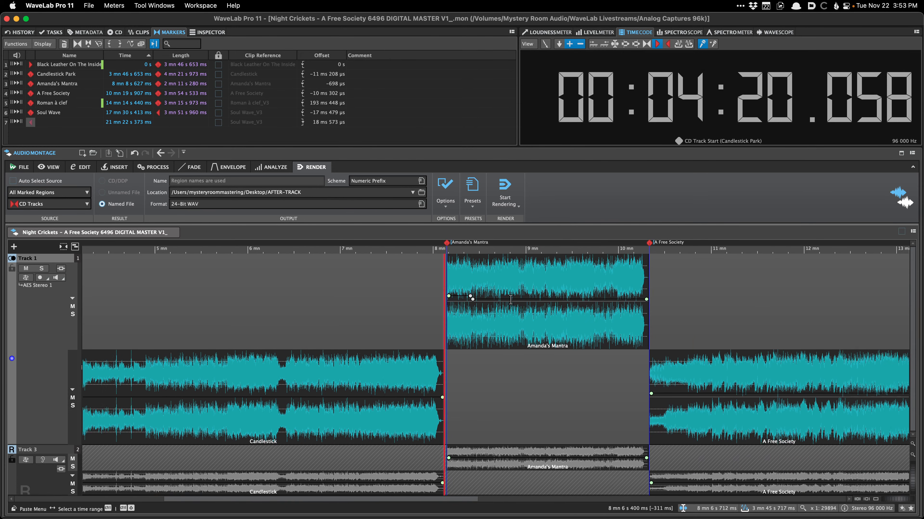
pyautogui.hscroll(2, 510, 300)
pyautogui.hscroll(2, 516, 297)
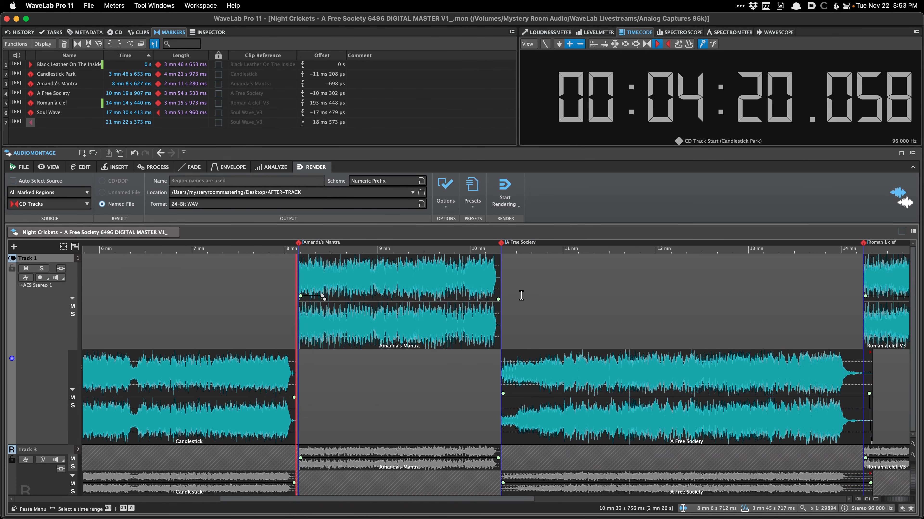
pyautogui.scroll(-5, 521, 295)
pyautogui.click(513, 294)
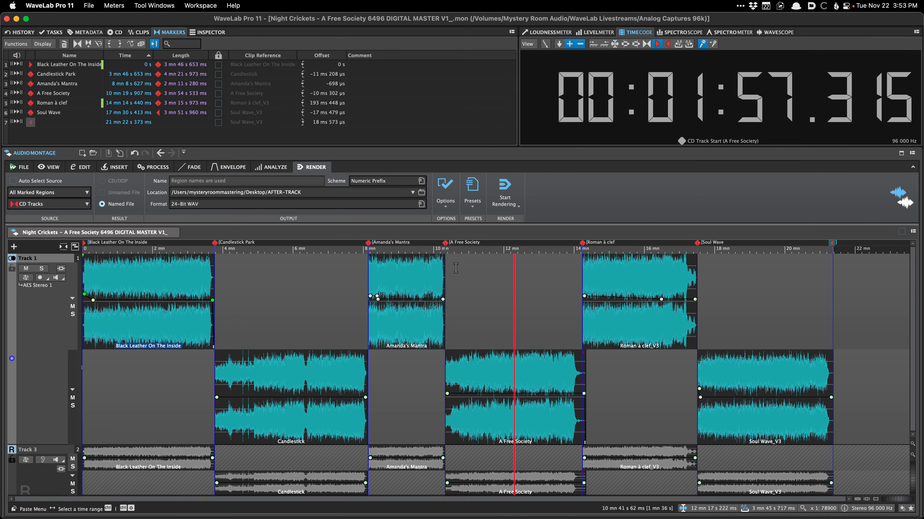
pyautogui.click(324, 323)
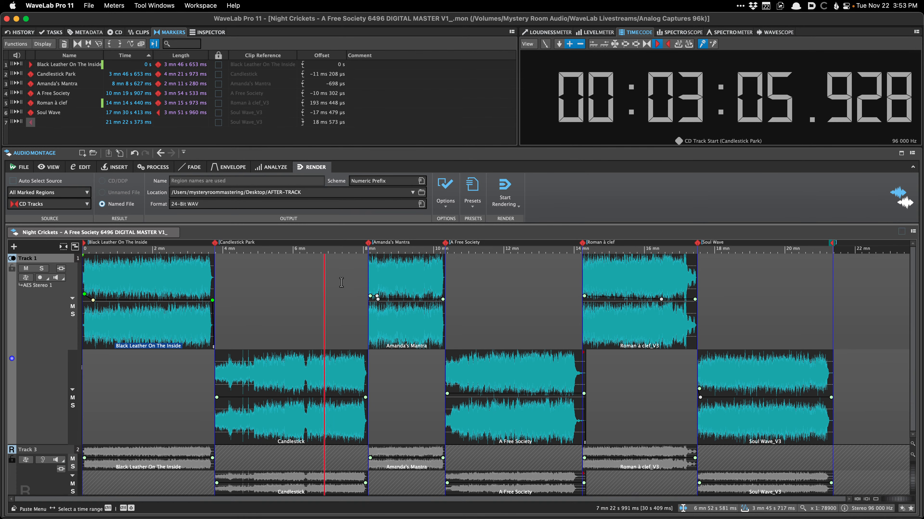
# Load the render preset 00_Initial Montage Render.
pyautogui.click(472, 191)
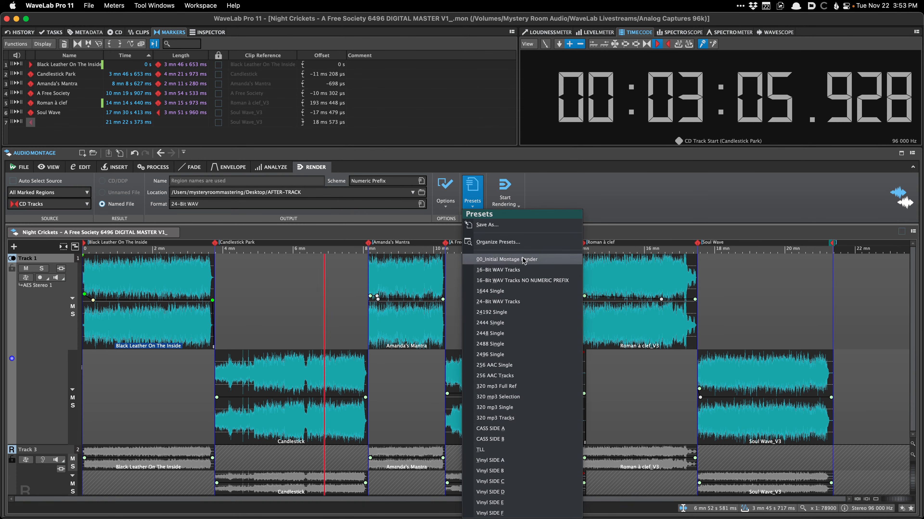
pyautogui.click(540, 260)
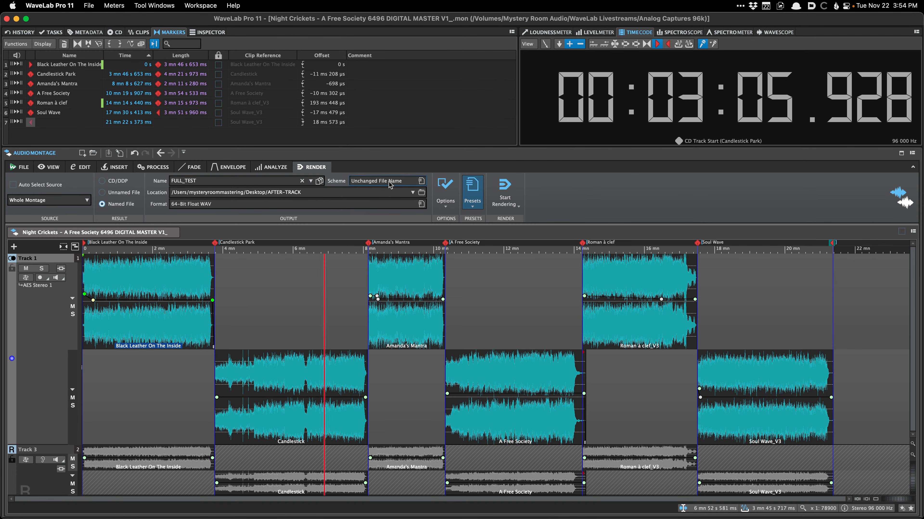
pyautogui.click(421, 193)
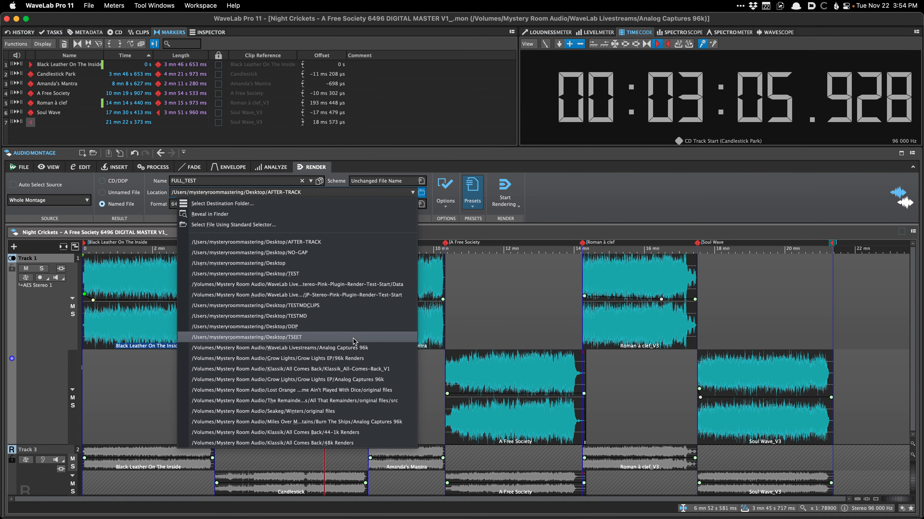
pyautogui.click(328, 204)
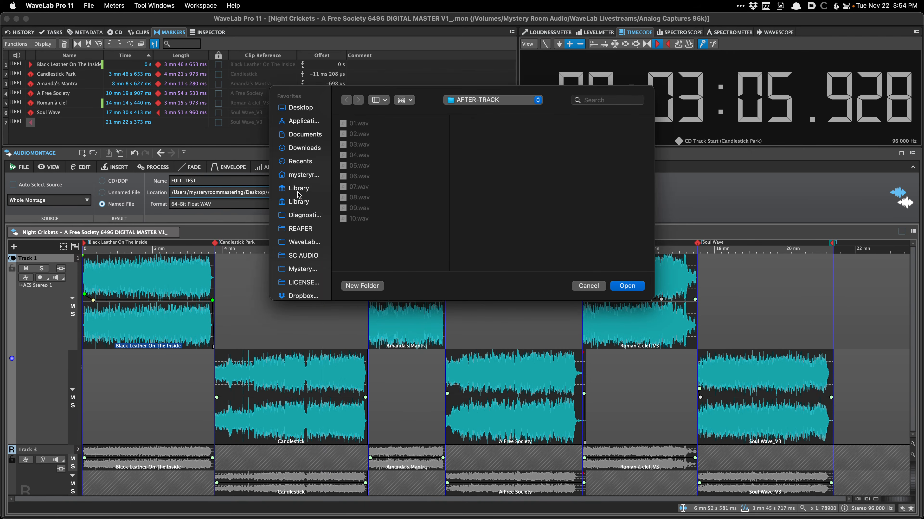
pyautogui.press('Return')
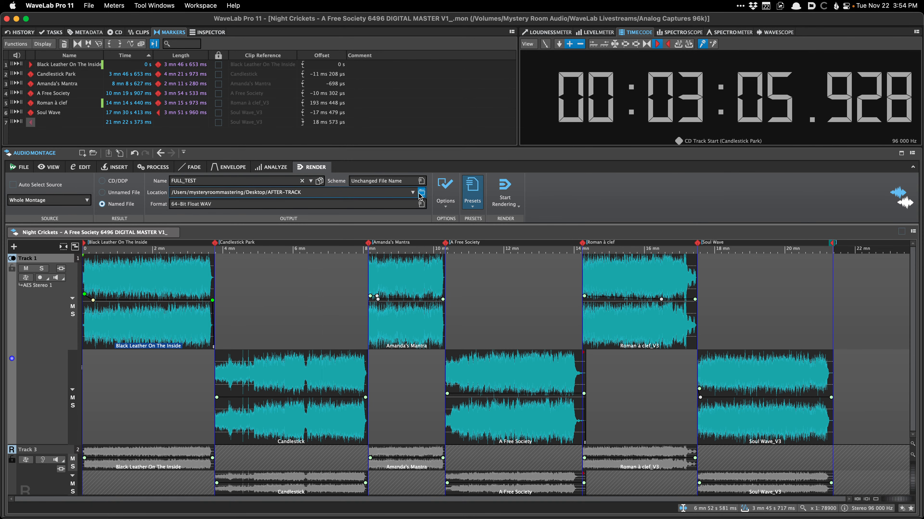
# Create a folder named 96k Renders inside WaveLab Livestreams and choose it as the render location.
pyautogui.click(411, 194)
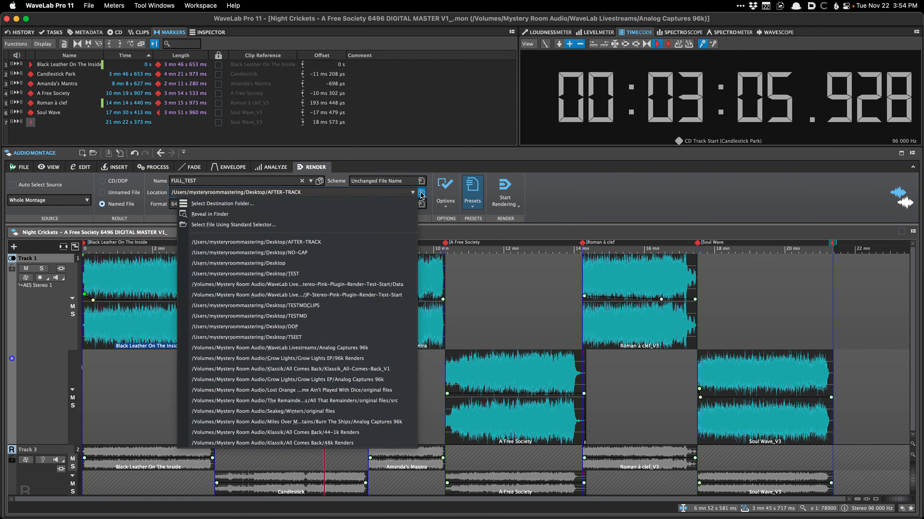
pyautogui.click(410, 203)
pyautogui.hotkey('alt', 'Up')
pyautogui.hotkey('alt', 'Up')
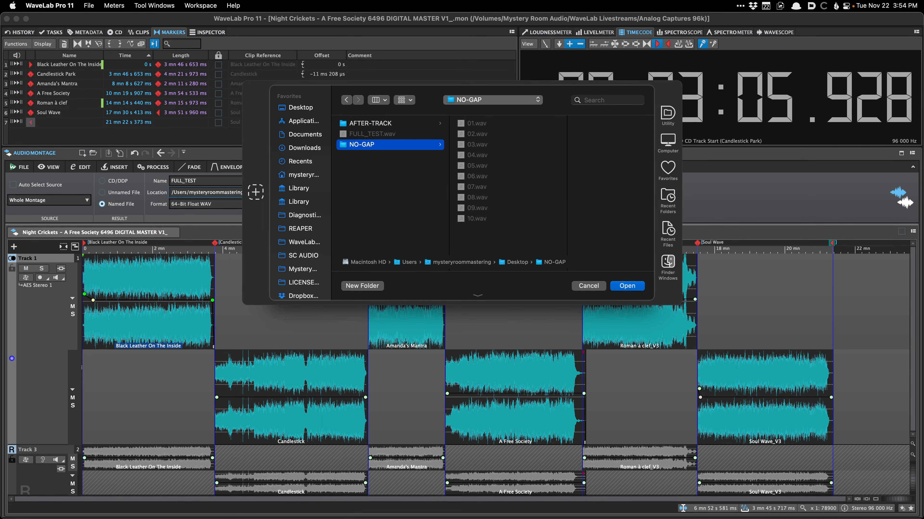
pyautogui.press('super+Up')
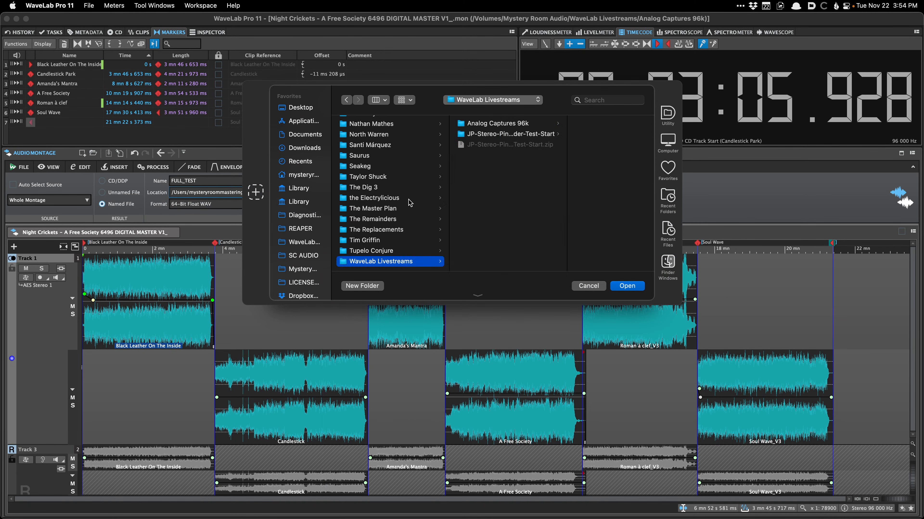
pyautogui.press('shift+super+n')
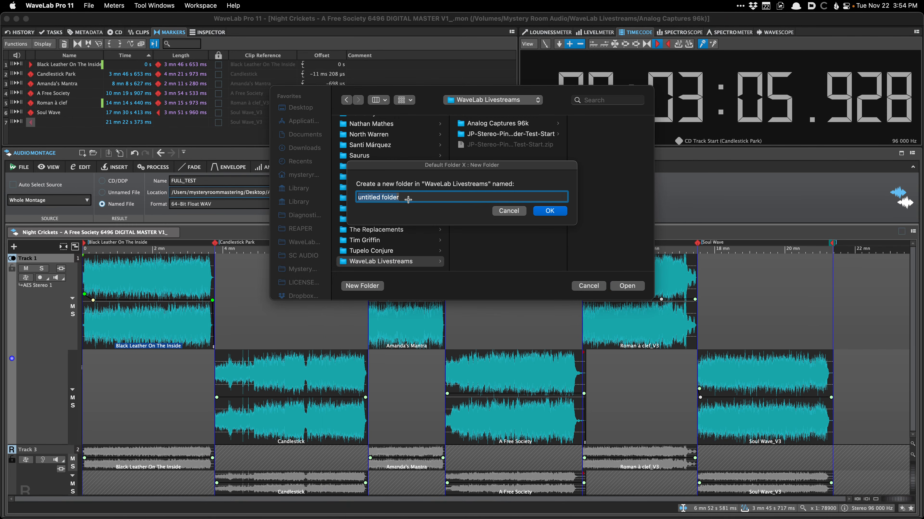
pyautogui.write('96k Renders')
pyautogui.press('Return')
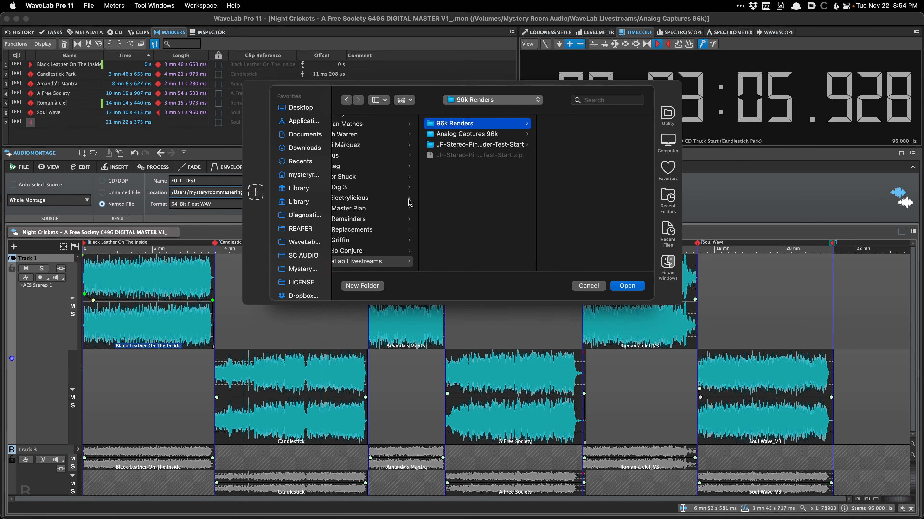
pyautogui.press('Return')
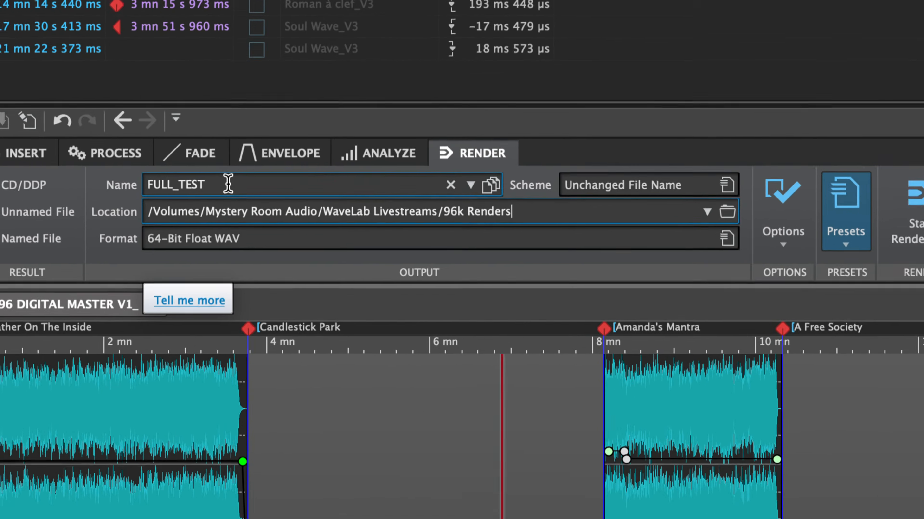
# Set the render file name to WaveLab_Livestreams_V1, copying the words WaveLab and Livestreams from the location path.
pyautogui.moveTo(206, 180); pyautogui.dragTo(162, 178)
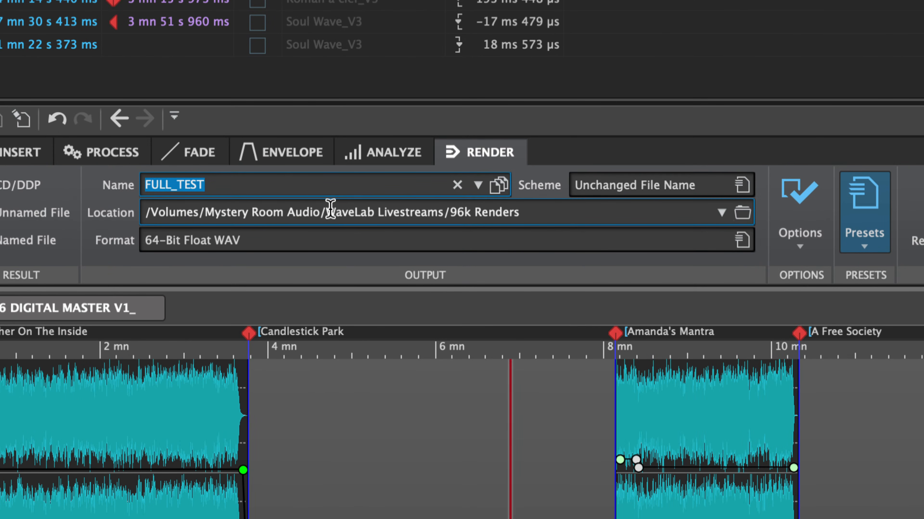
pyautogui.moveTo(331, 210)
pyautogui.mouseDown()
pyautogui.moveTo(371, 208)
pyautogui.moveTo(327, 204)
pyautogui.mouseUp()
pyautogui.press('super+c')
pyautogui.click(309, 182)
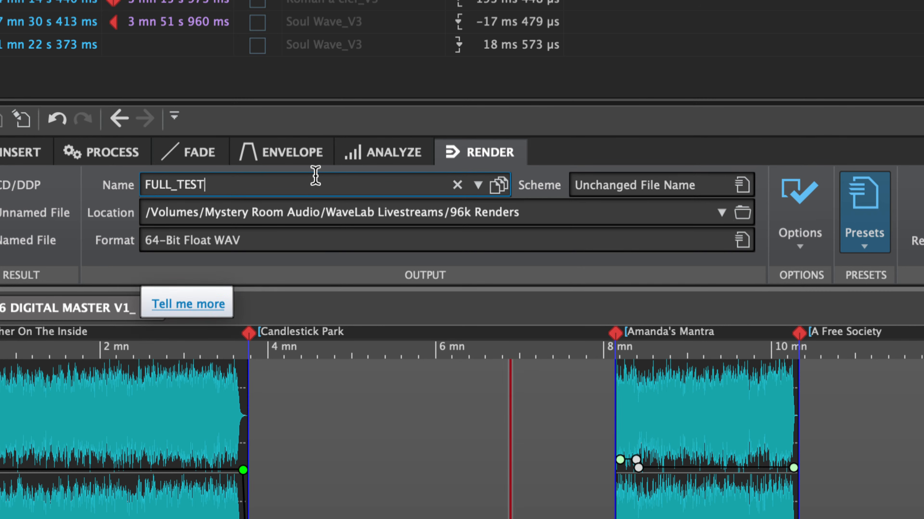
pyautogui.press('super+a')
pyautogui.press('super+v')
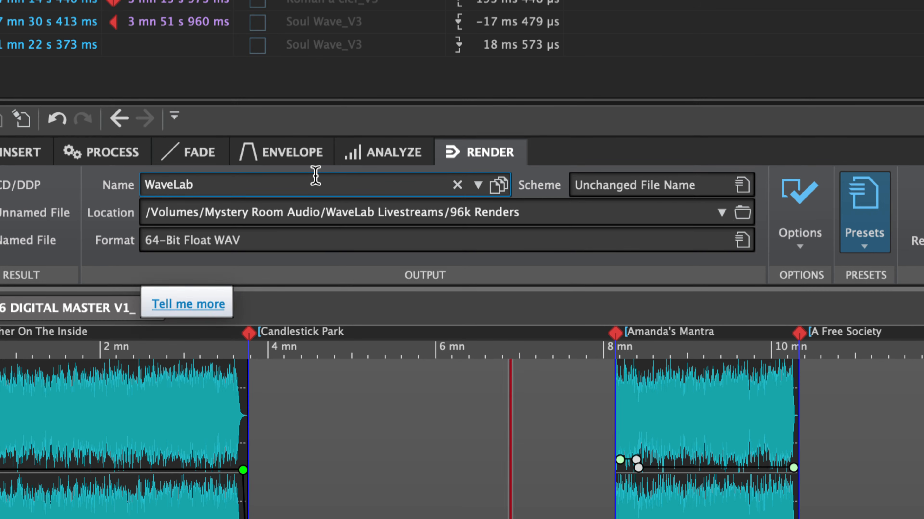
pyautogui.write('_')
pyautogui.doubleClick(388, 207)
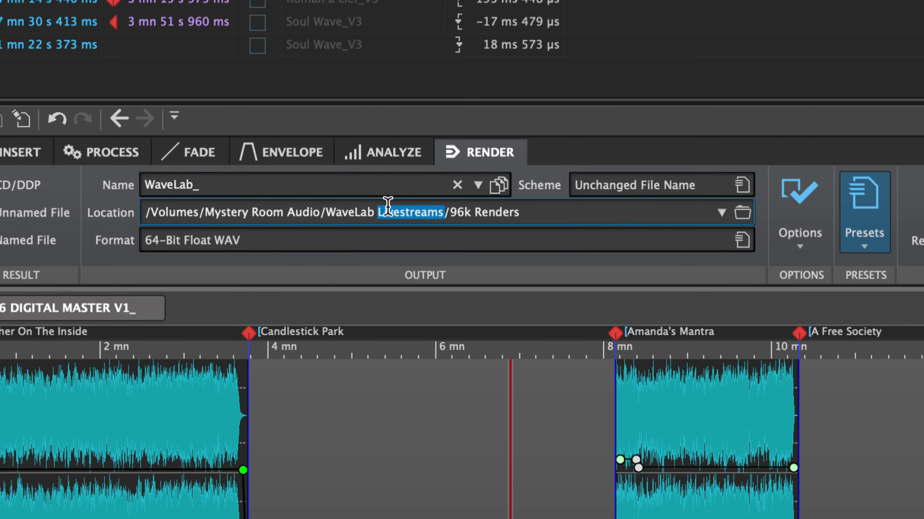
pyautogui.press('super+c')
pyautogui.click(306, 183)
pyautogui.press('super+v')
pyautogui.write('_V1')
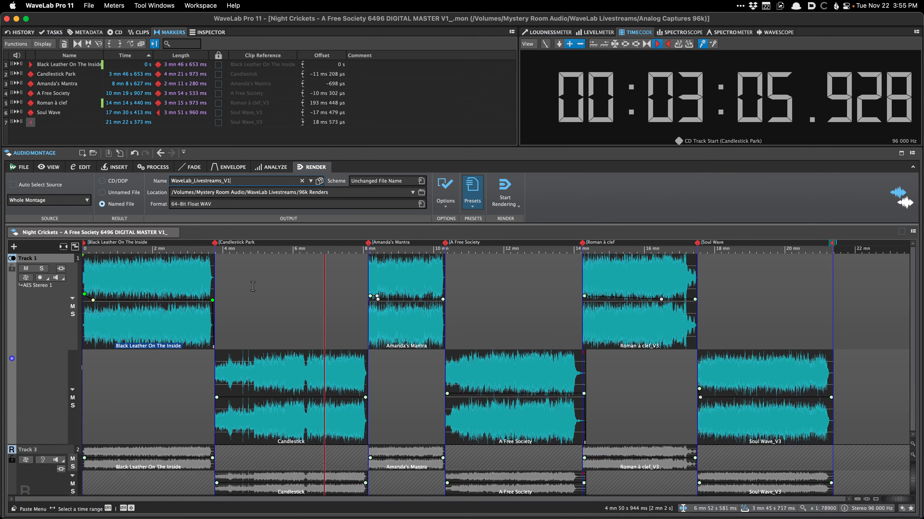
pyautogui.click(353, 443)
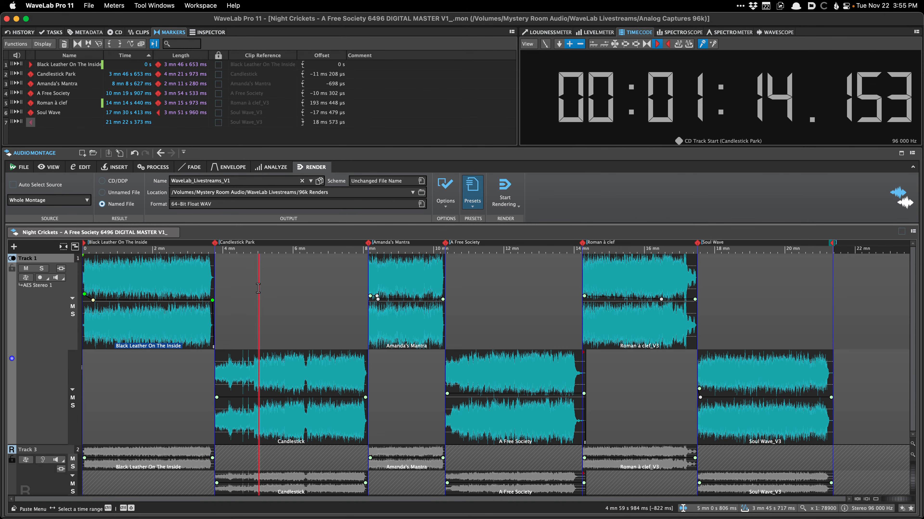
# Reload the render preset 00_Initial Montage Render and review the enabled rendering options.
pyautogui.click(472, 192)
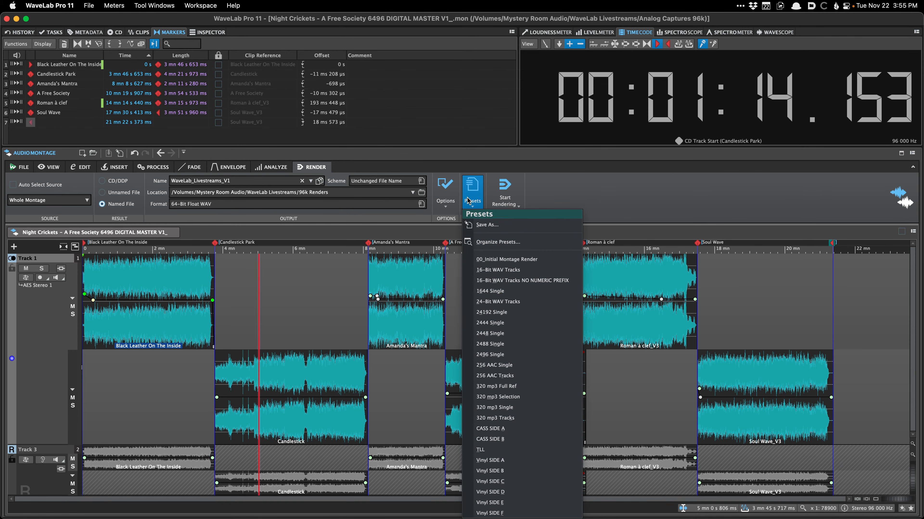
pyautogui.click(483, 257)
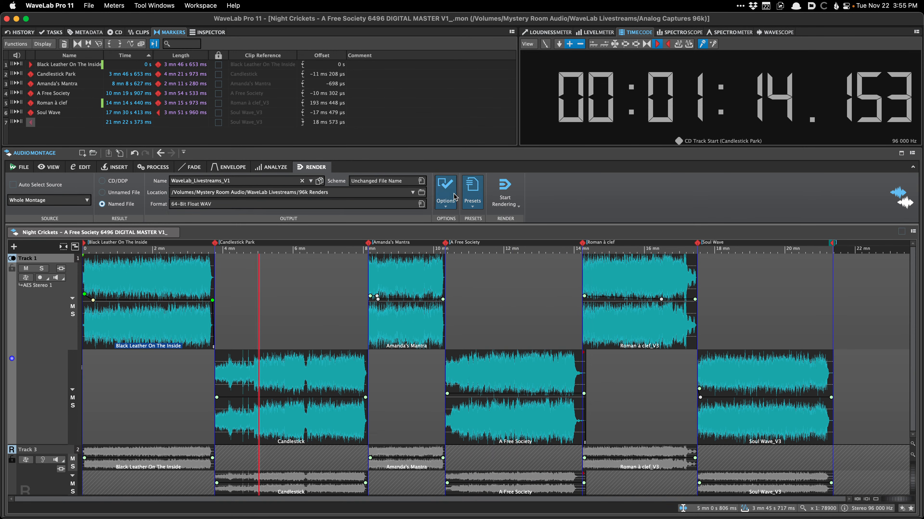
pyautogui.click(445, 191)
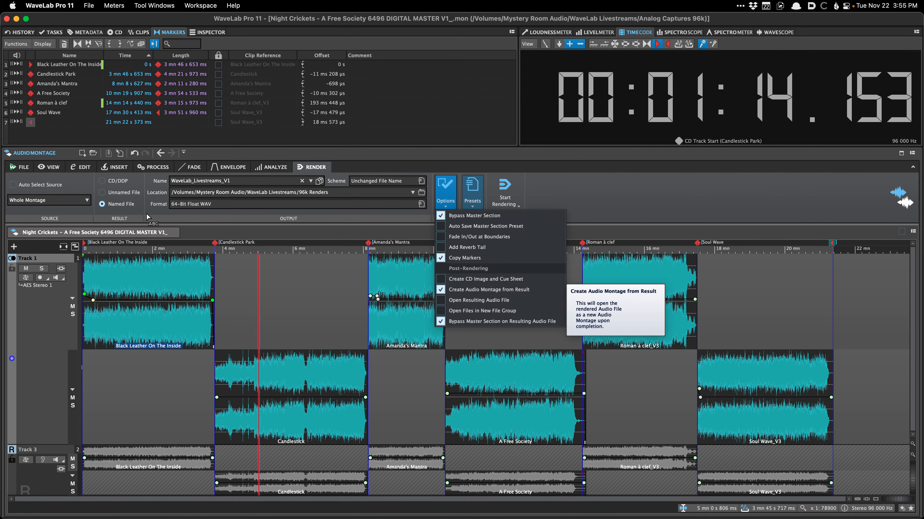
pyautogui.click(169, 215)
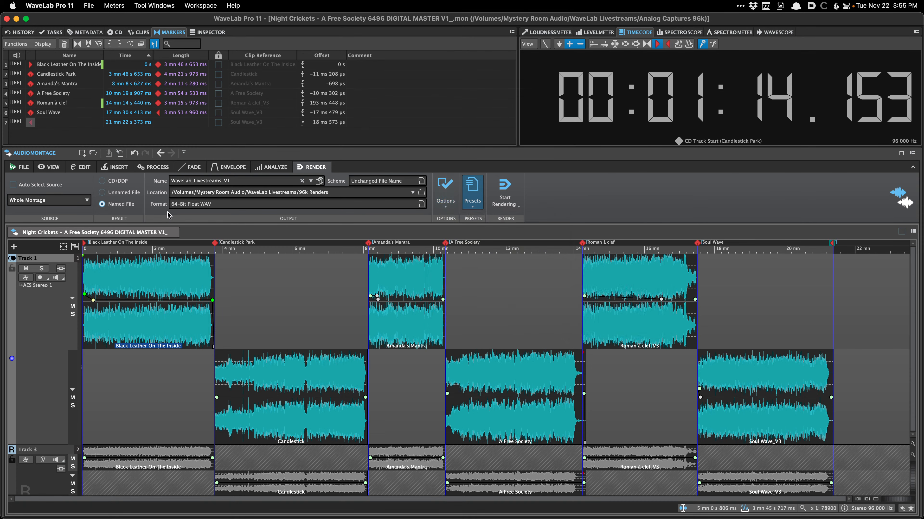
pyautogui.click(162, 270)
pyautogui.scroll(1, 162, 270)
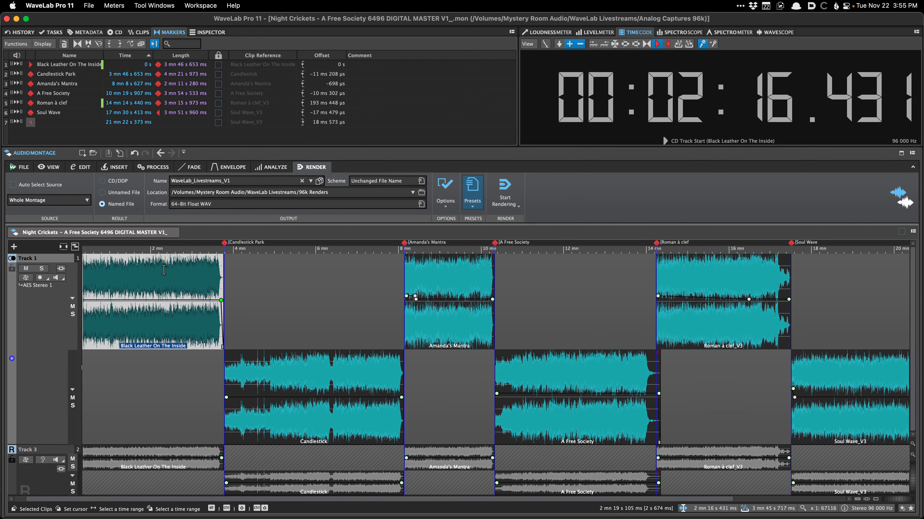
pyautogui.hscroll(-2, 163, 270)
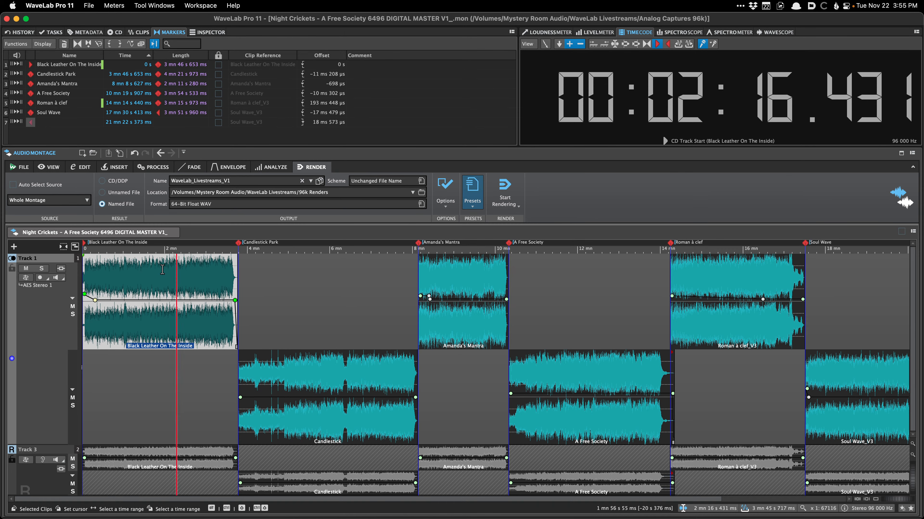
pyautogui.scroll(-1, 162, 270)
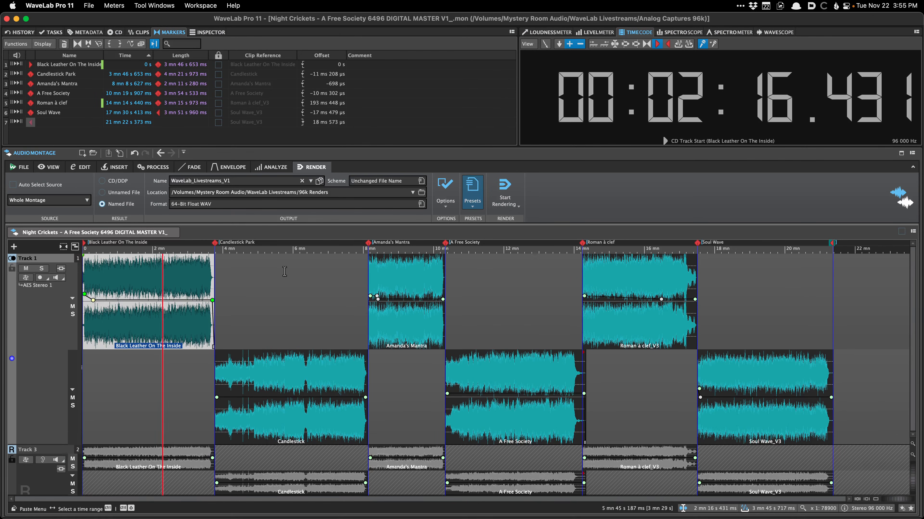
# Create a new montage and insert 01.wav from the AFTER-TRACK folder on the Desktop.
pyautogui.press('super+n')
pyautogui.press('super+i')
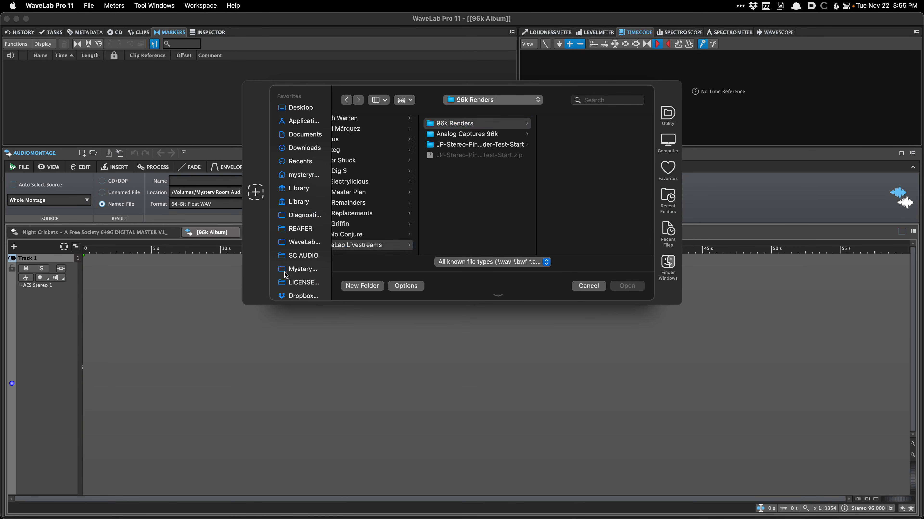
pyautogui.click(299, 107)
pyautogui.click(363, 124)
pyautogui.press('Right')
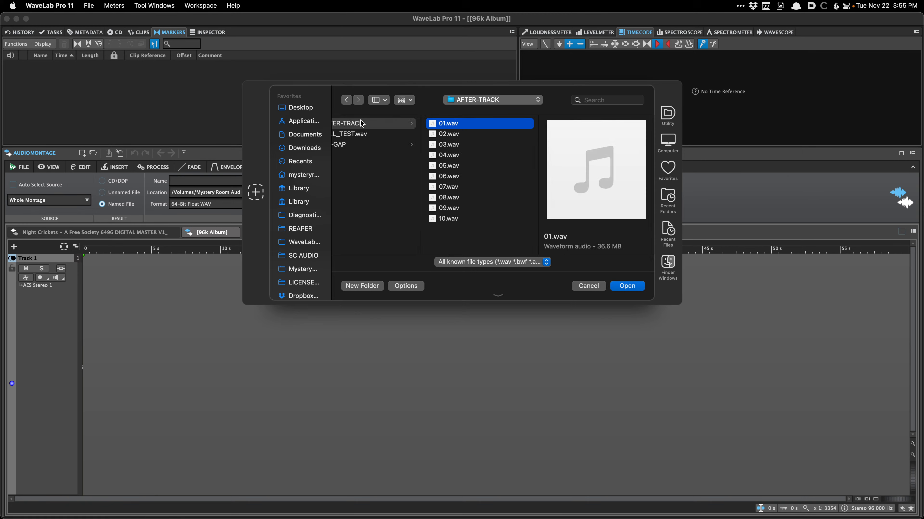
pyautogui.press('Return')
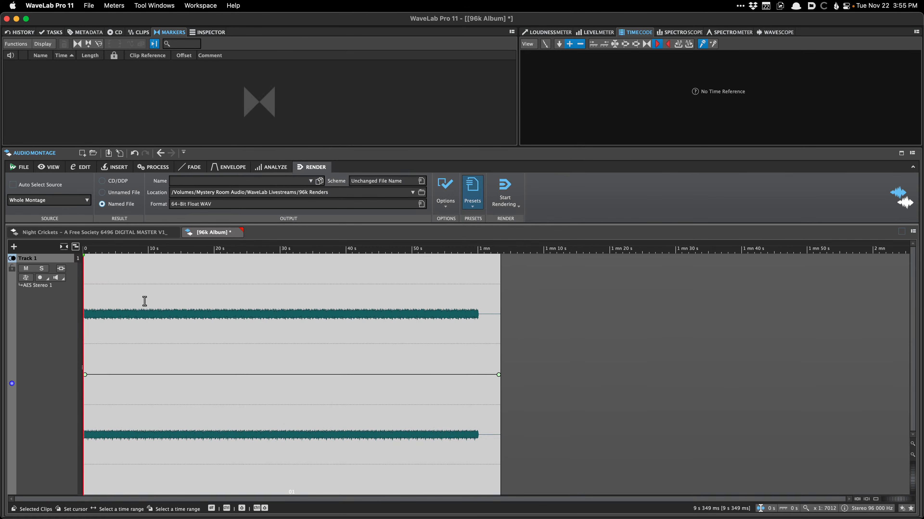
# Play clip 01, lower its volume envelope to -0.1 dB, and show its clip effects in the Inspector.
pyautogui.press('space')
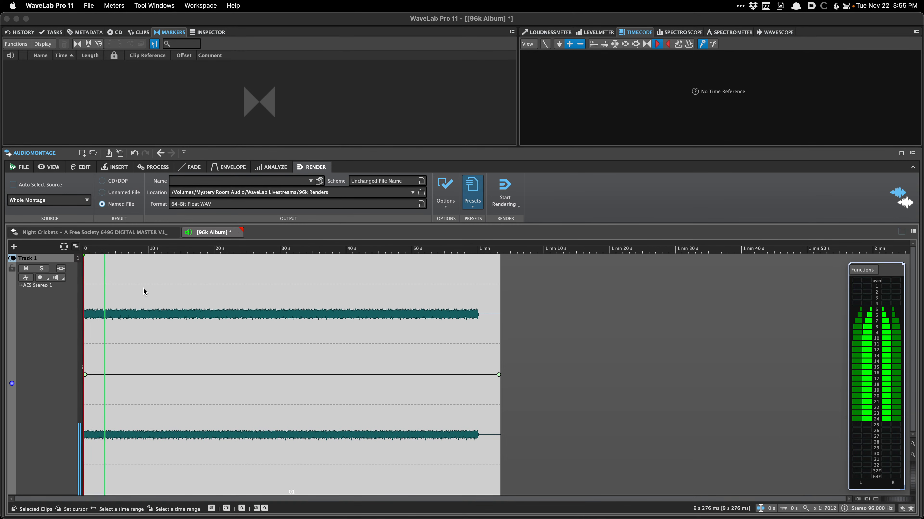
pyautogui.moveTo(180, 375); pyautogui.dragTo(180, 376)
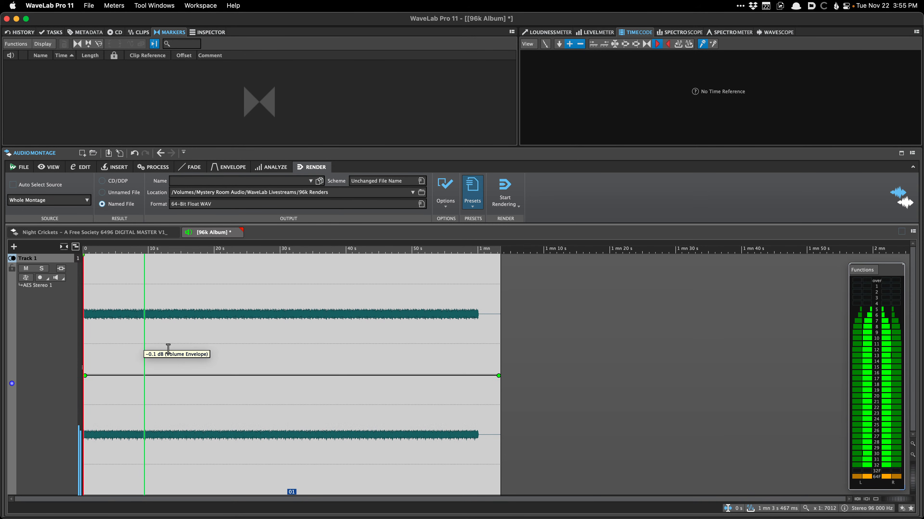
pyautogui.press('i')
pyautogui.click(22, 53)
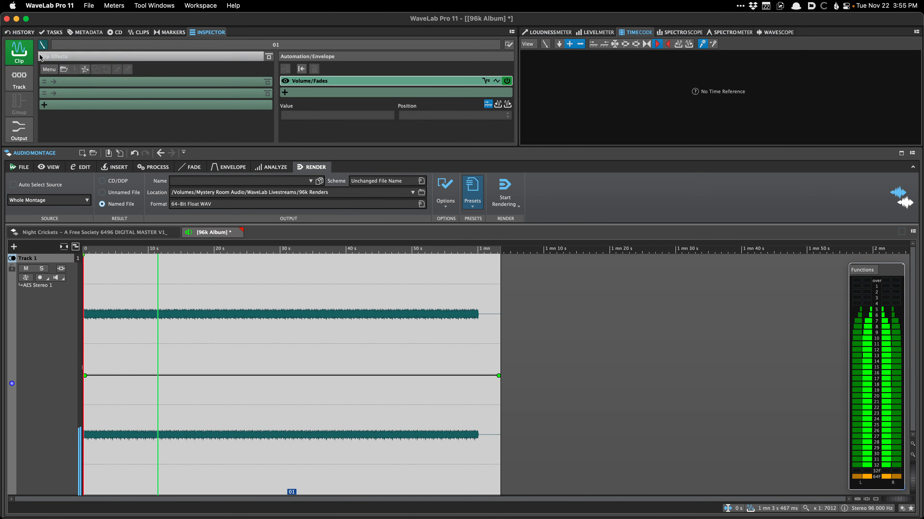
# Reset clip 01's entire volume envelope and play the clip again from about 7 seconds.
pyautogui.rightClick(163, 376)
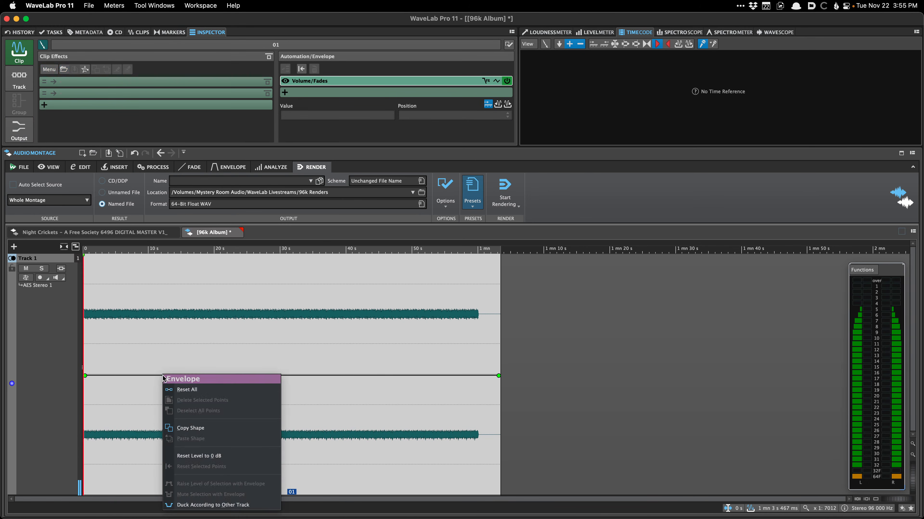
pyautogui.click(176, 388)
pyautogui.moveTo(159, 359); pyautogui.dragTo(161, 360)
pyautogui.click(130, 353)
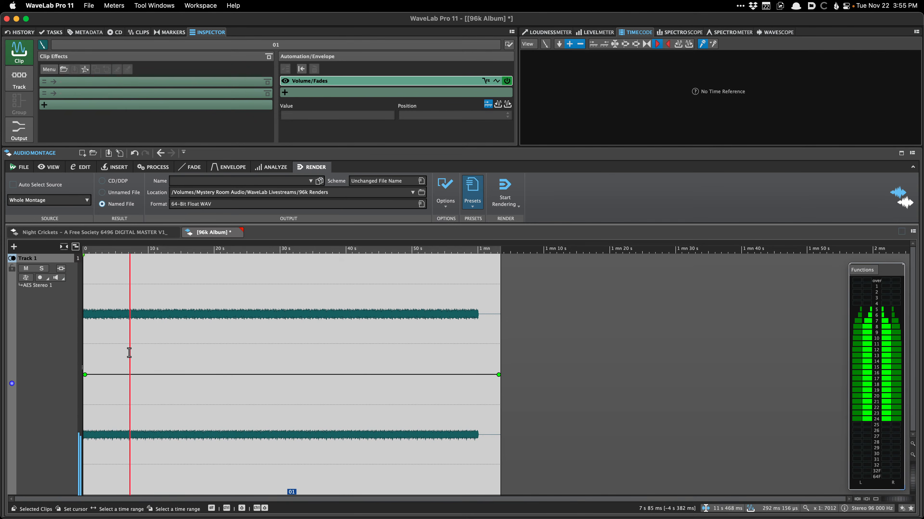
pyautogui.press('space')
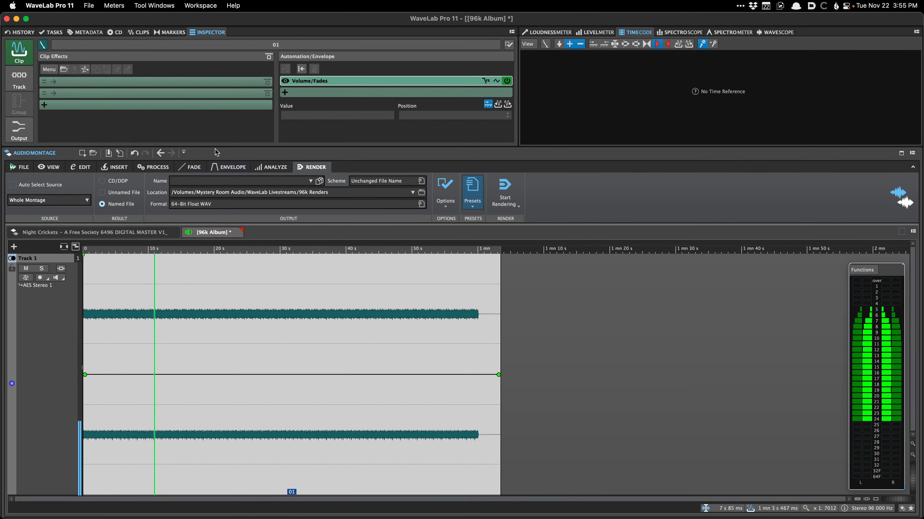
# Add the Pro-Q 3 plug-in to clip 01's effects and boost the EQ curve around 200 Hz.
pyautogui.click(112, 82)
pyautogui.moveTo(175, 153)
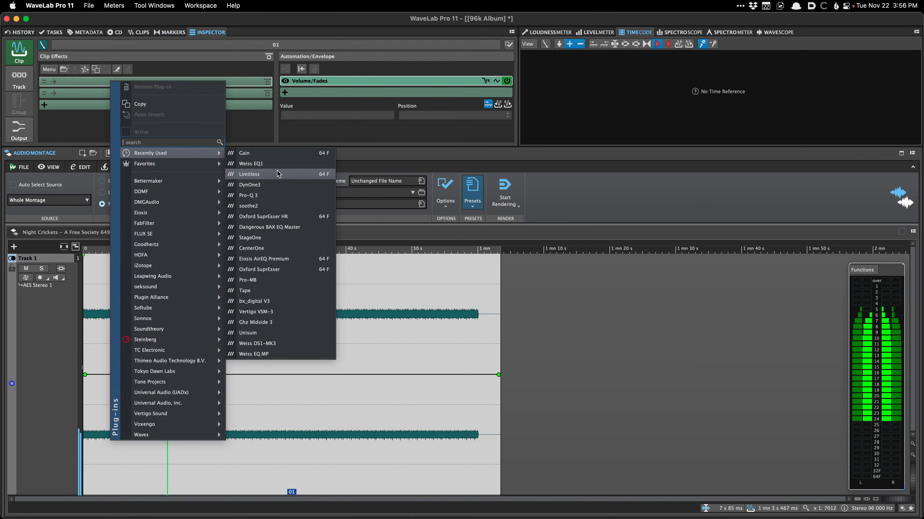
pyautogui.click(280, 196)
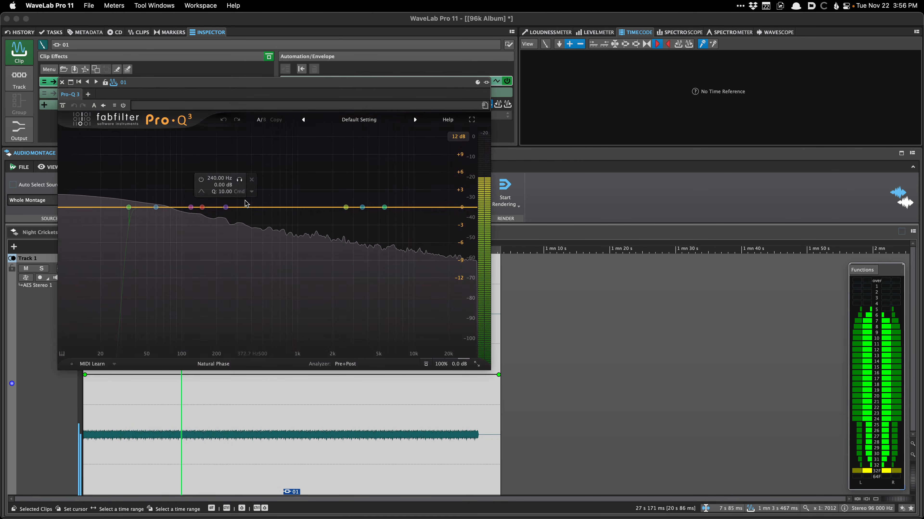
pyautogui.moveTo(246, 204); pyautogui.dragTo(214, 191)
# Load the 00 JP Start preset in Pro-Q 3 and play the clip from about 10 seconds.
pyautogui.click(177, 106)
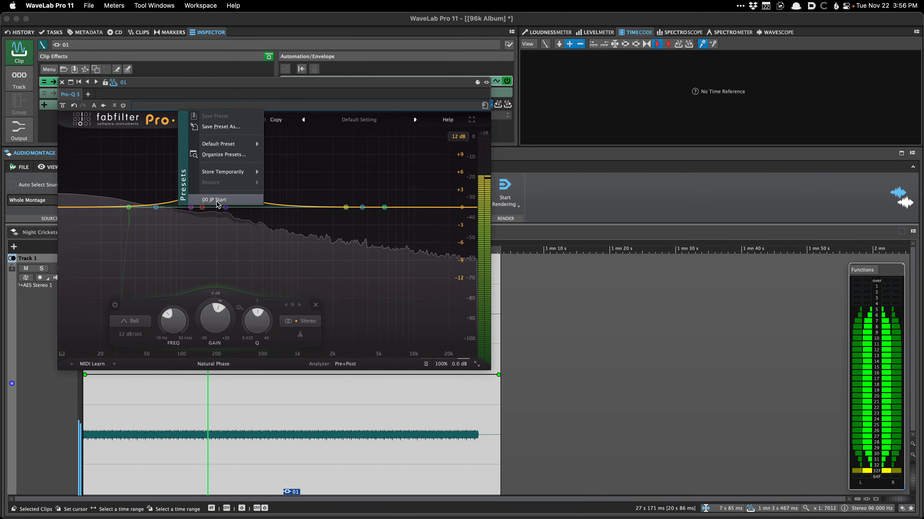
pyautogui.click(218, 199)
pyautogui.click(153, 437)
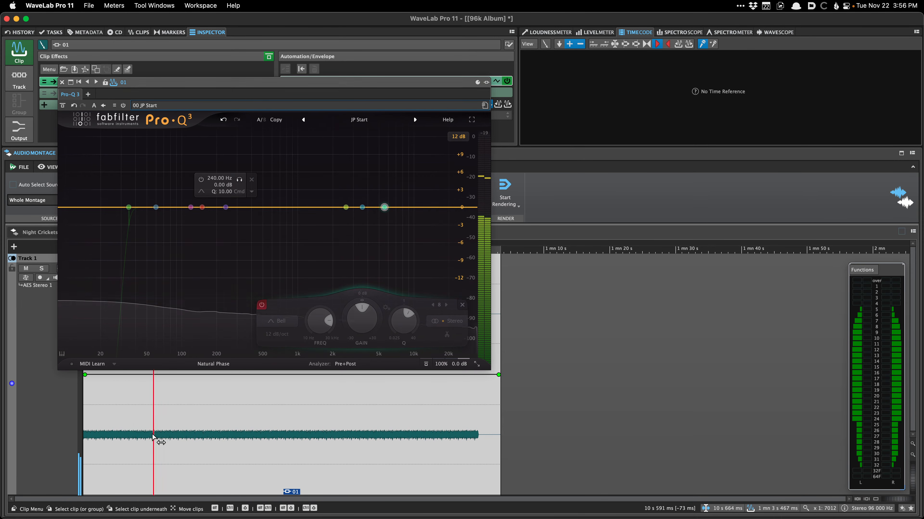
pyautogui.press('space')
# Try Zero Latency processing in Pro-Q 3 during playback, return to Natural Phase, and stop playback.
pyautogui.click(223, 364)
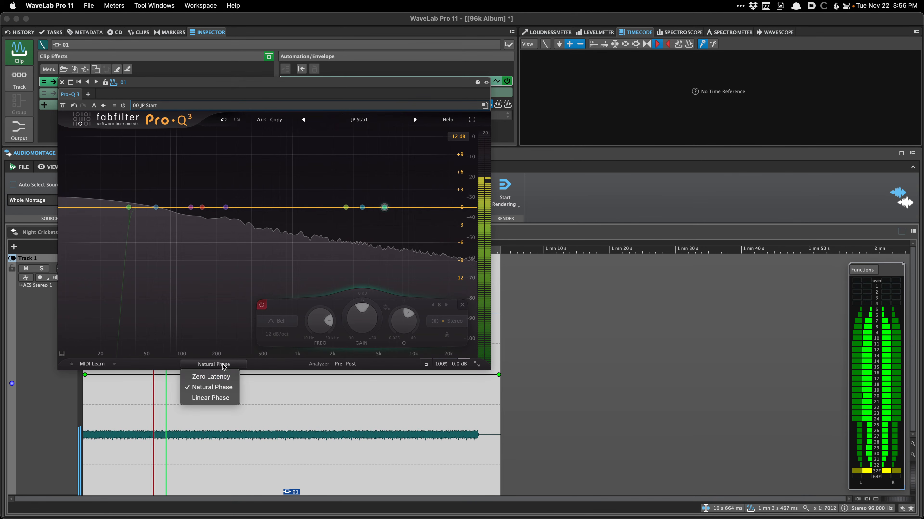
pyautogui.click(211, 377)
pyautogui.click(221, 365)
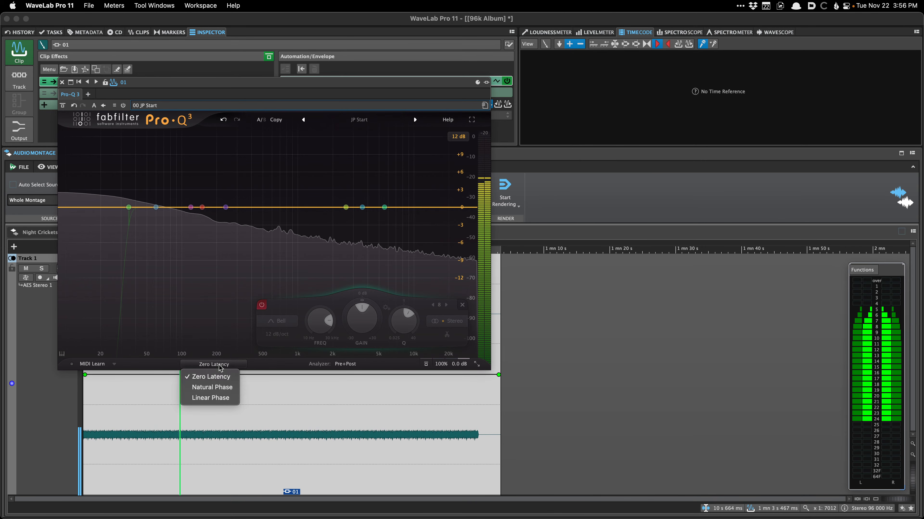
pyautogui.click(212, 387)
pyautogui.press('space')
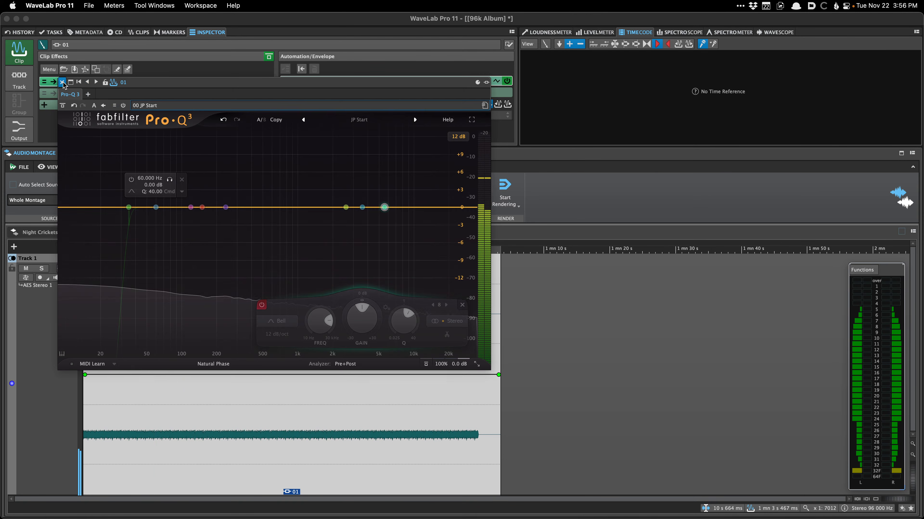
# Close the Pro-Q 3 window and the 96k Album montage without saving, leaving the Night Crickets montage open.
pyautogui.click(63, 82)
pyautogui.click(95, 232)
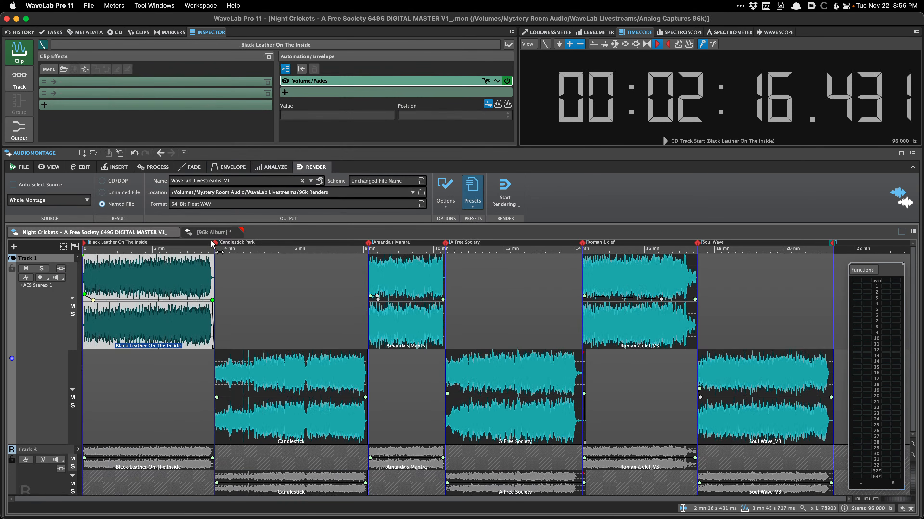
pyautogui.click(237, 233)
pyautogui.click(464, 289)
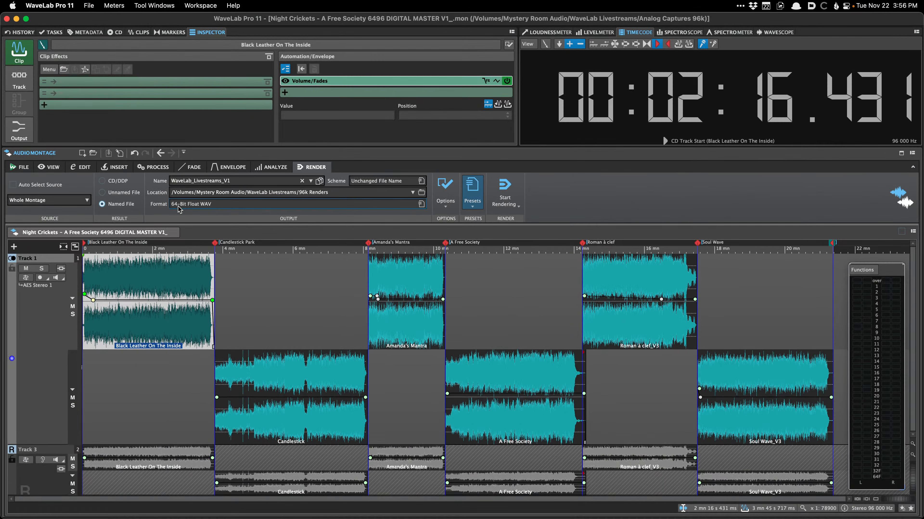
# Play the montage from points in Black Leather On The Inside, Amanda's Mantra and A Free Society to check the bit meter.
pyautogui.click(171, 287)
pyautogui.press('space')
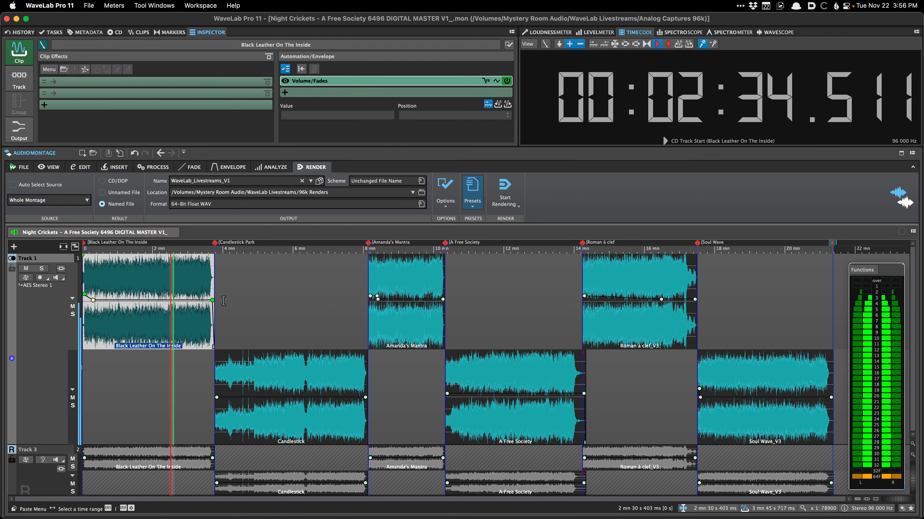
pyautogui.click(278, 291)
pyautogui.click(389, 292)
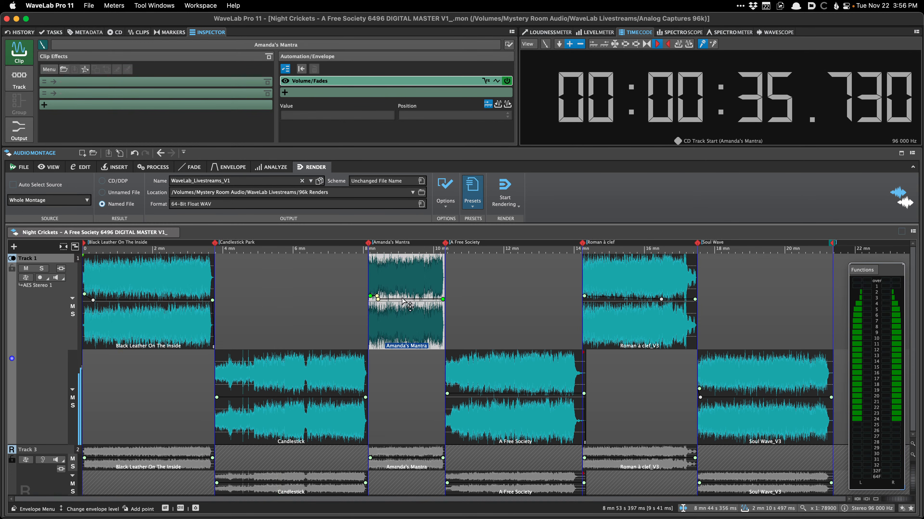
pyautogui.click(484, 305)
pyautogui.press('space')
pyautogui.click(341, 302)
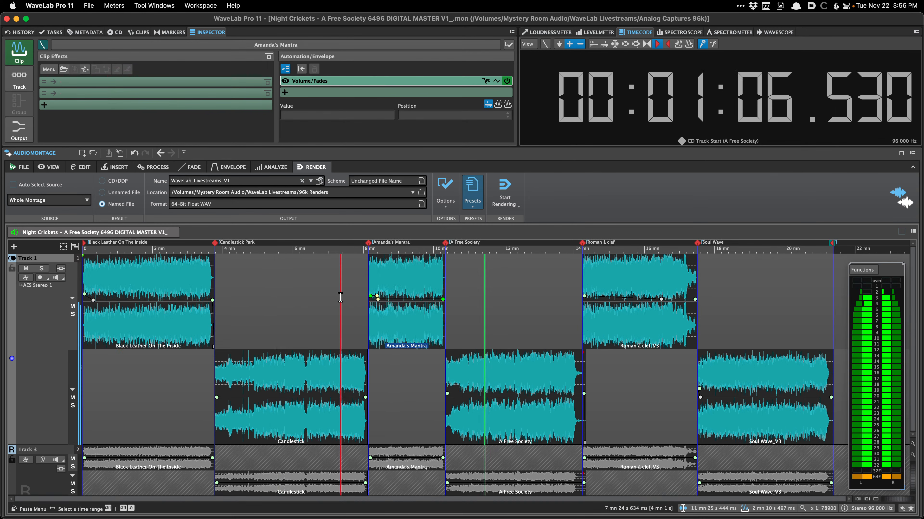
pyautogui.press('Return')
pyautogui.click(417, 307)
pyautogui.press('space')
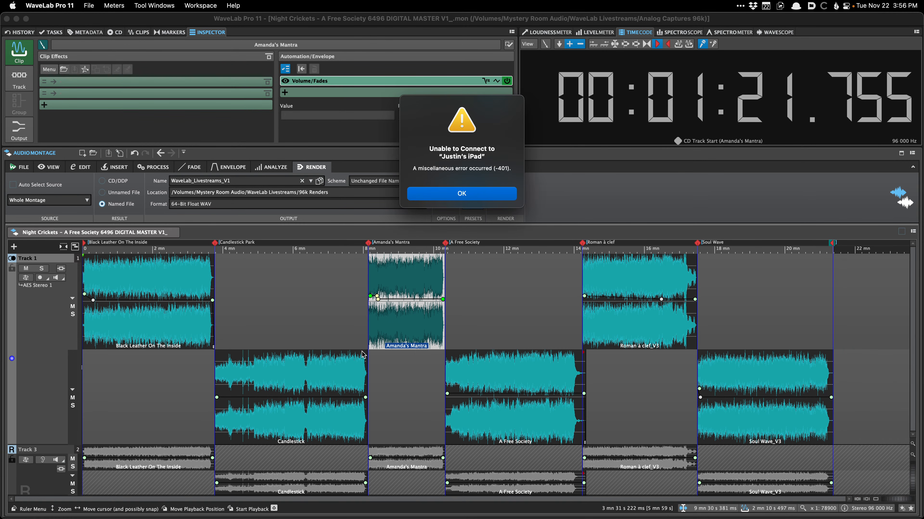
# Dismiss the connection error and add the iPad as an extra display in the macOS Displays preferences.
pyautogui.click(487, 197)
pyautogui.moveTo(171, 518)
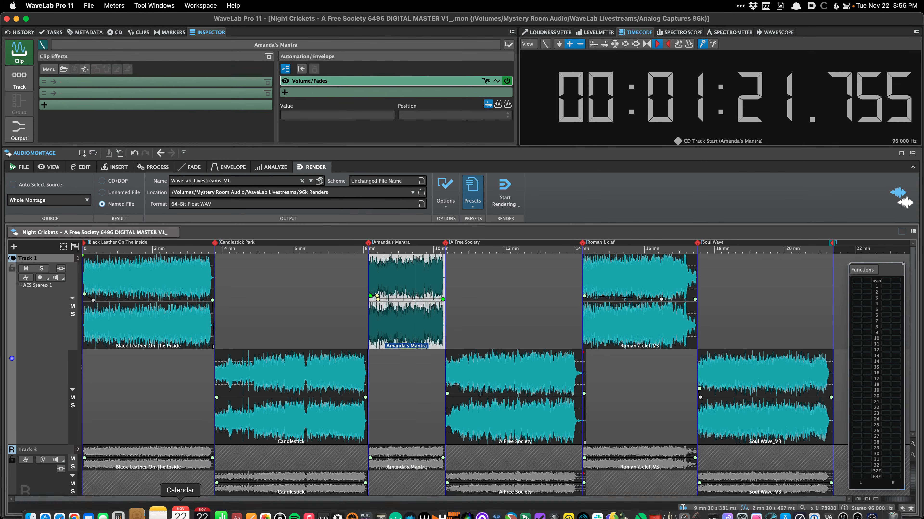
pyautogui.click(91, 513)
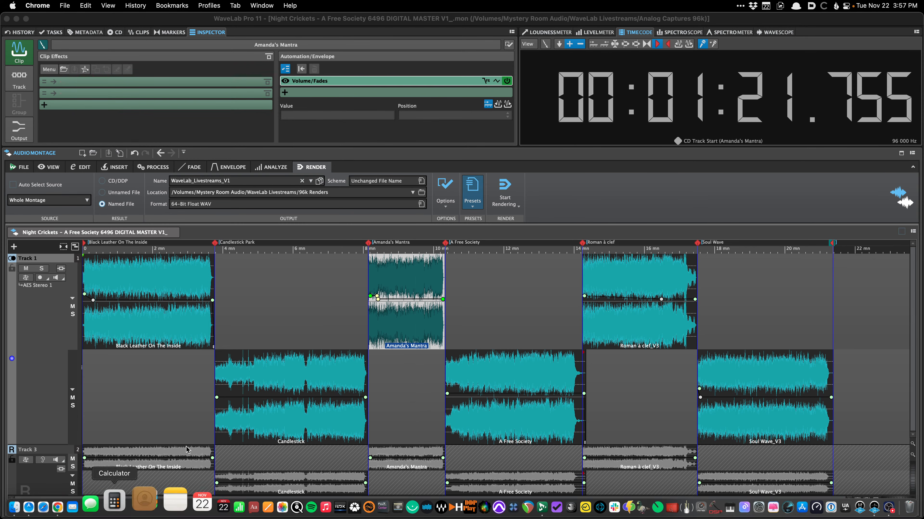
pyautogui.press('super+Tab')
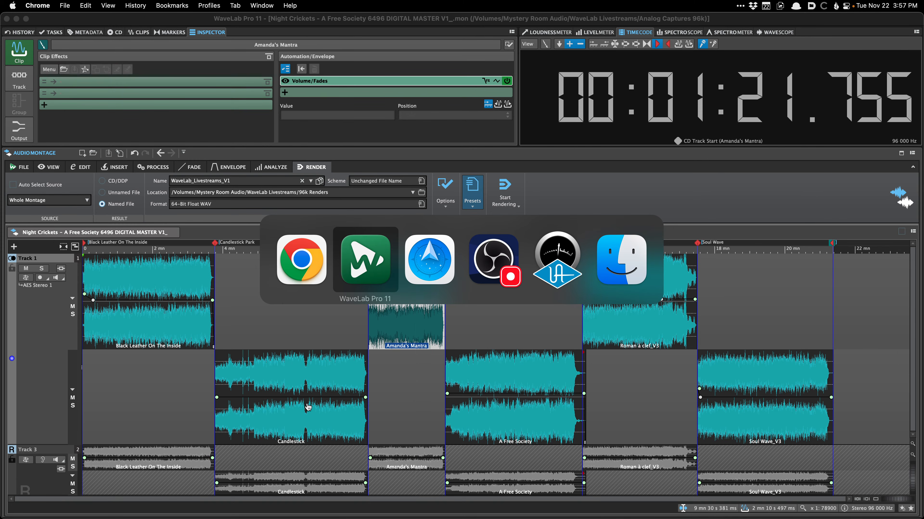
pyautogui.moveTo(294, 518)
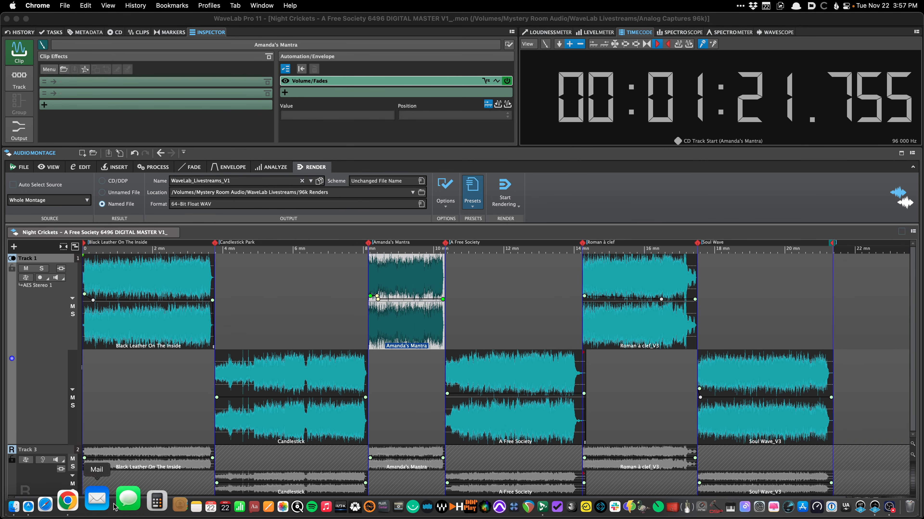
pyautogui.click(93, 504)
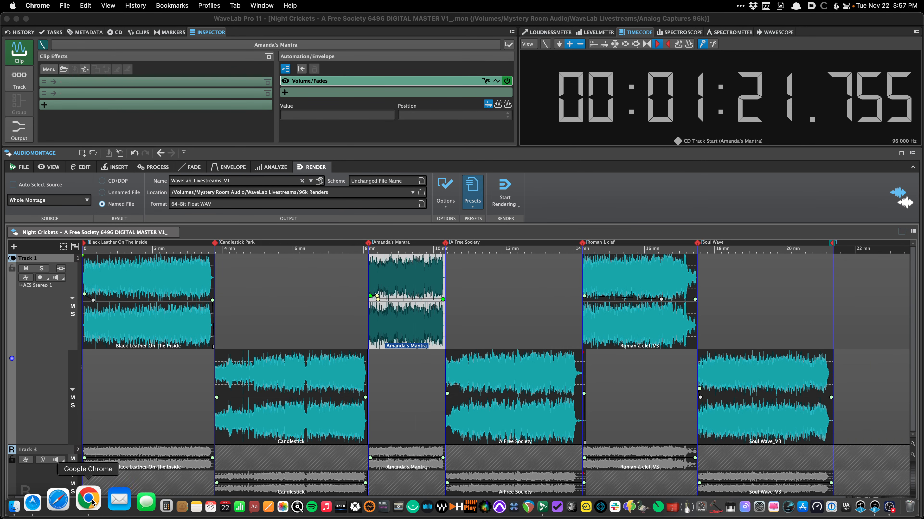
pyautogui.press('super+space')
pyautogui.write('di')
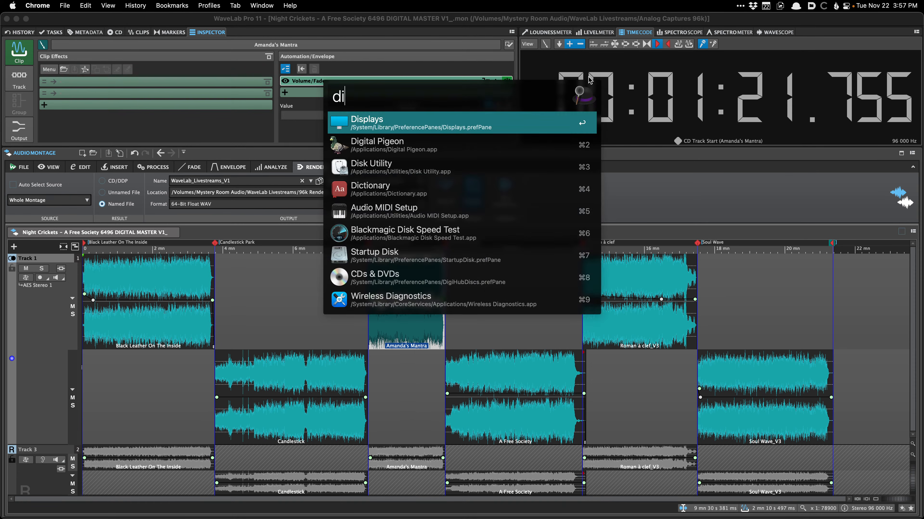
pyautogui.press('Return')
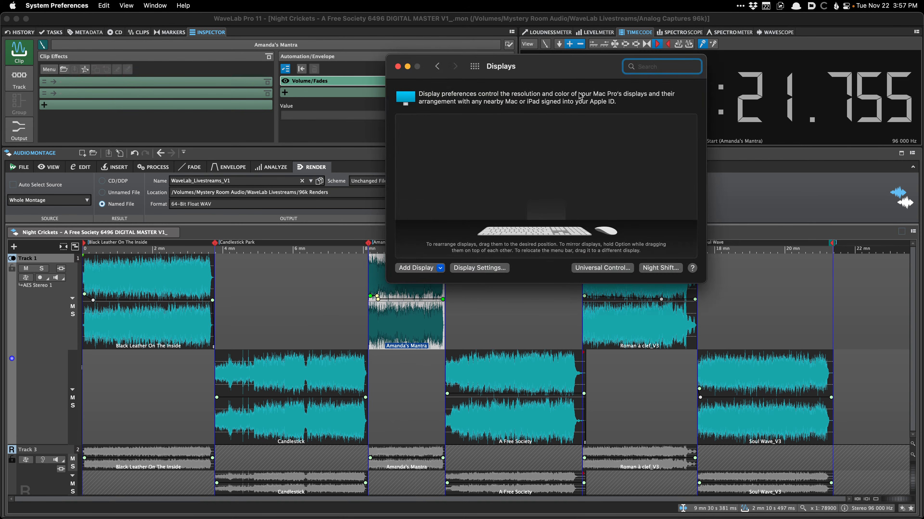
pyautogui.click(431, 270)
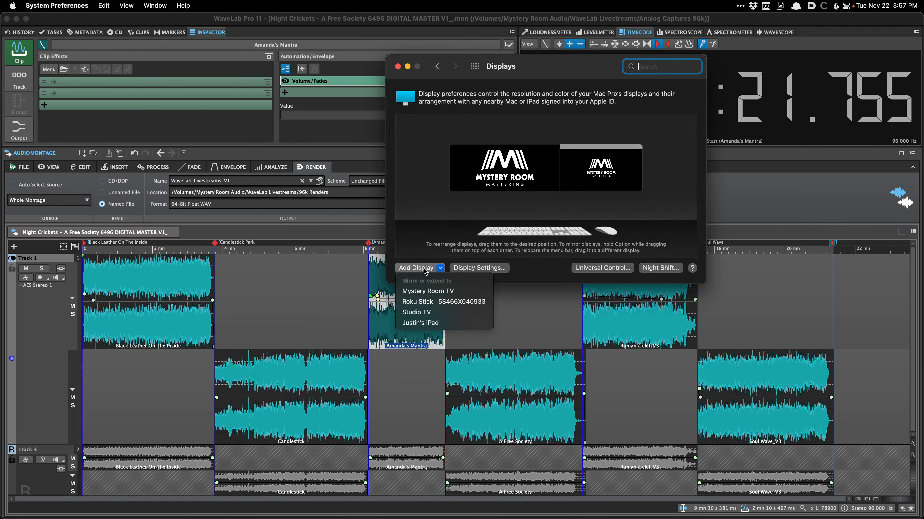
pyautogui.click(425, 324)
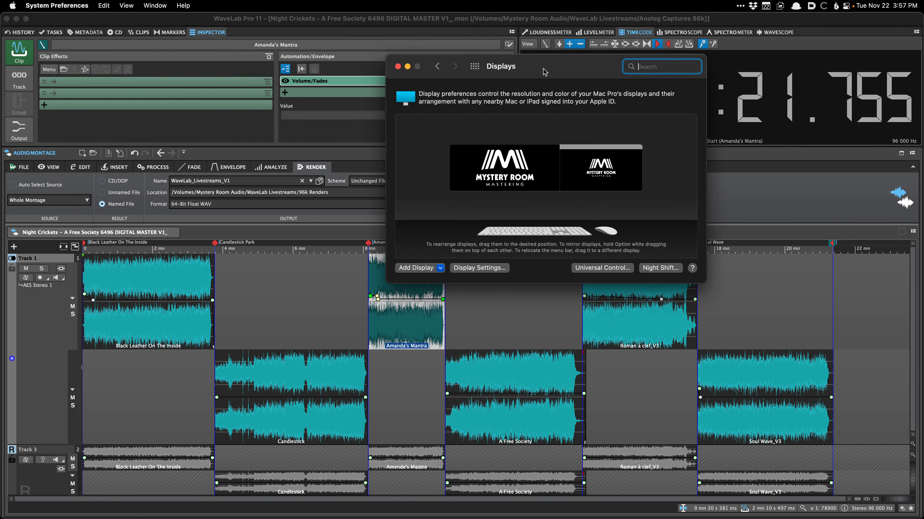
pyautogui.moveTo(544, 69); pyautogui.dragTo(577, 73)
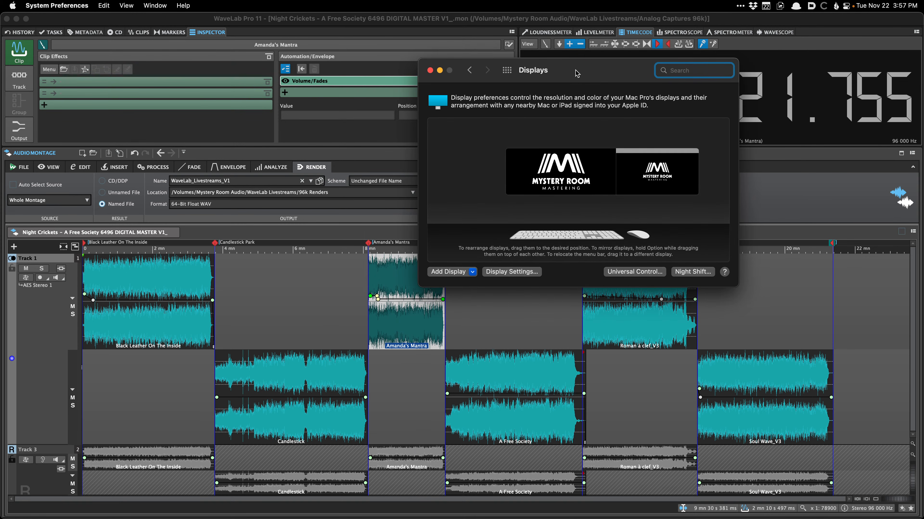
# Quit System Preferences and return to the Night Crickets montage in WaveLab Pro 11.
pyautogui.click(91, 504)
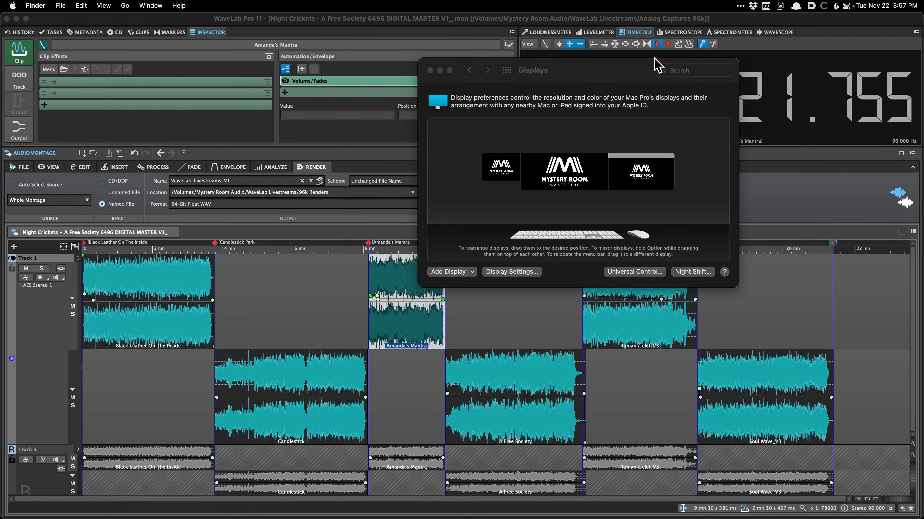
pyautogui.click(659, 70)
pyautogui.click(72, 5)
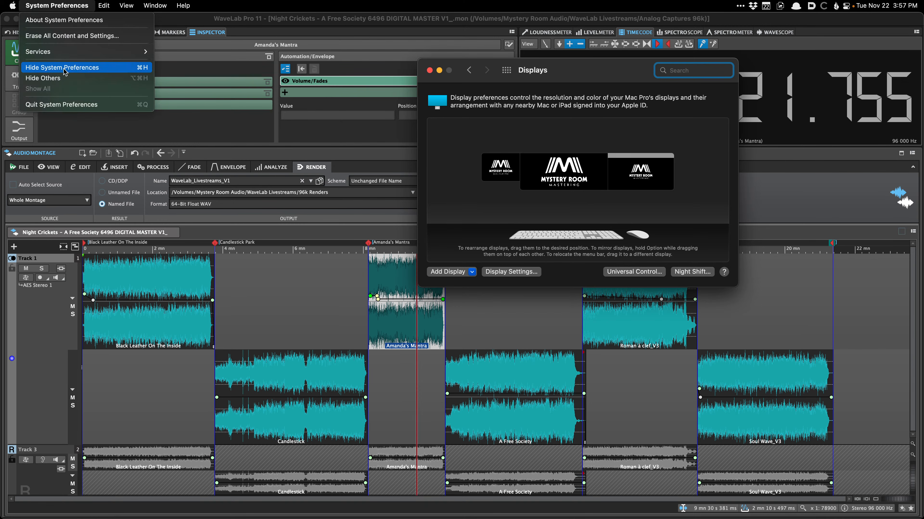
pyautogui.click(66, 105)
# Render the whole montage as the 64-bit float WAV WaveLab_Livestreams_V1 into the 96k Renders folder.
pyautogui.click(136, 296)
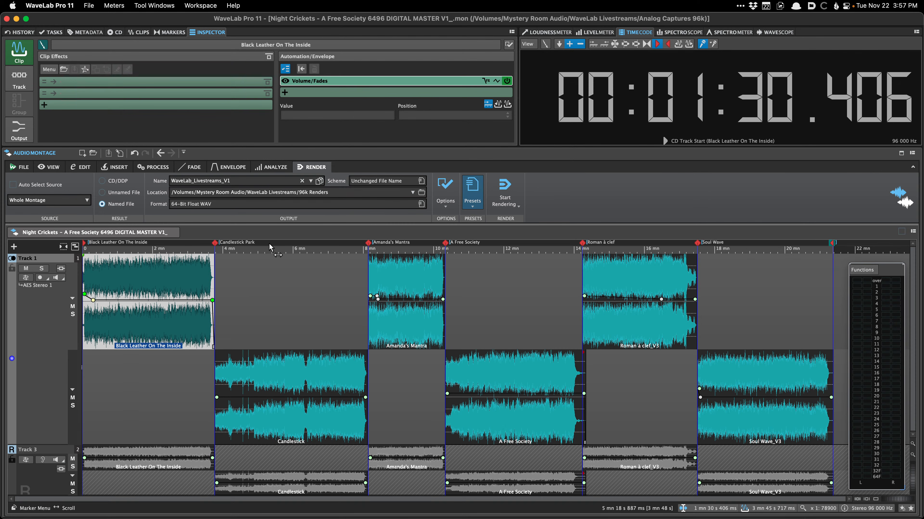
pyautogui.click(242, 269)
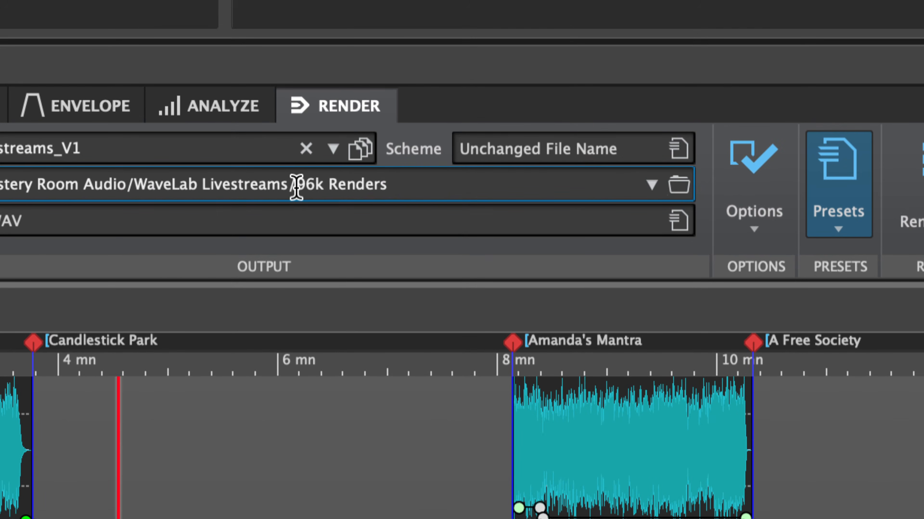
pyautogui.moveTo(298, 192); pyautogui.dragTo(333, 193)
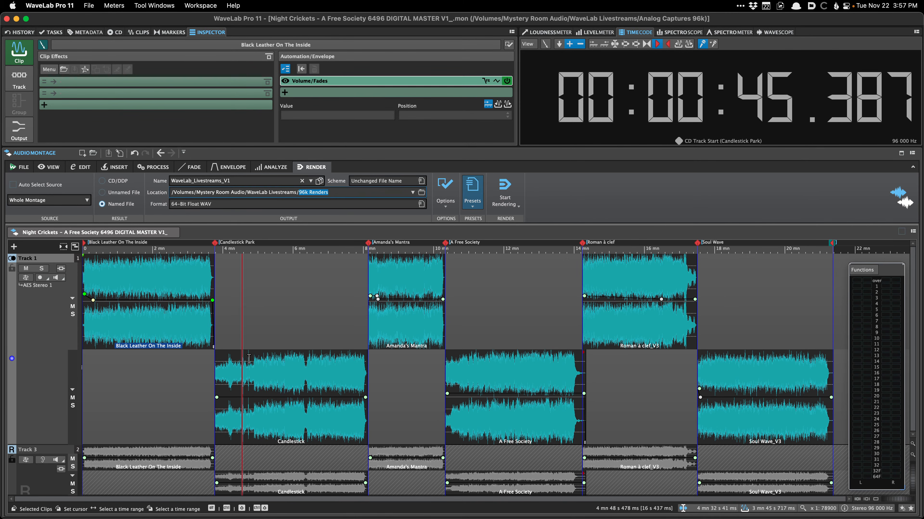
pyautogui.click(250, 311)
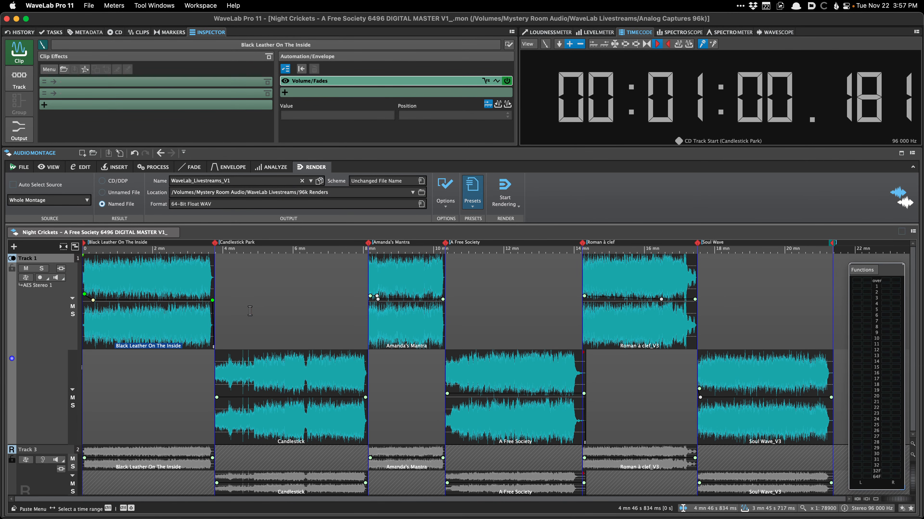
pyautogui.press('super+r')
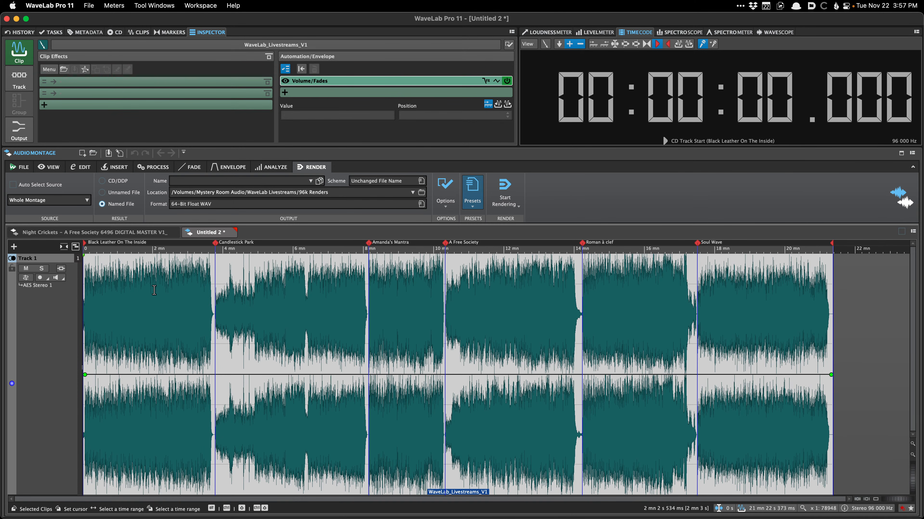
# Examine the rendered montage around the Candlestick Park marker and compare it with the Night Crickets source montage.
pyautogui.scroll(10, 210, 276)
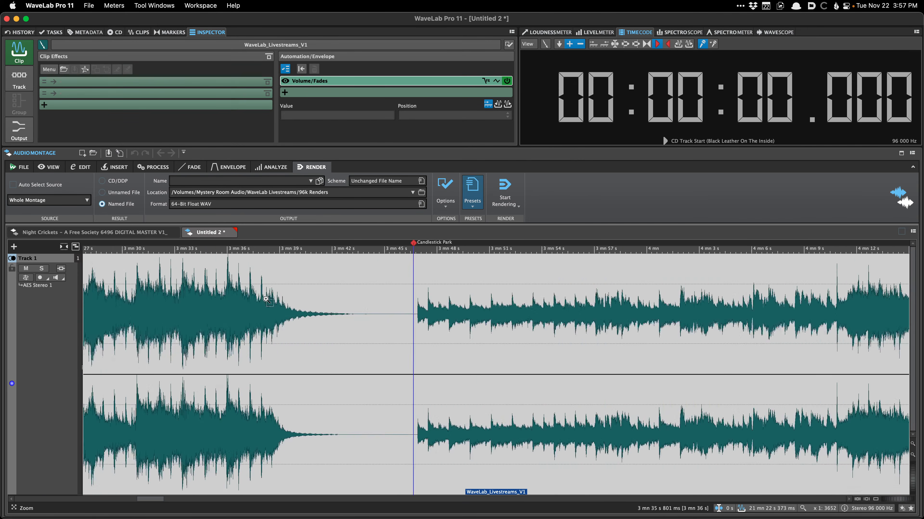
pyautogui.scroll(-10, 533, 315)
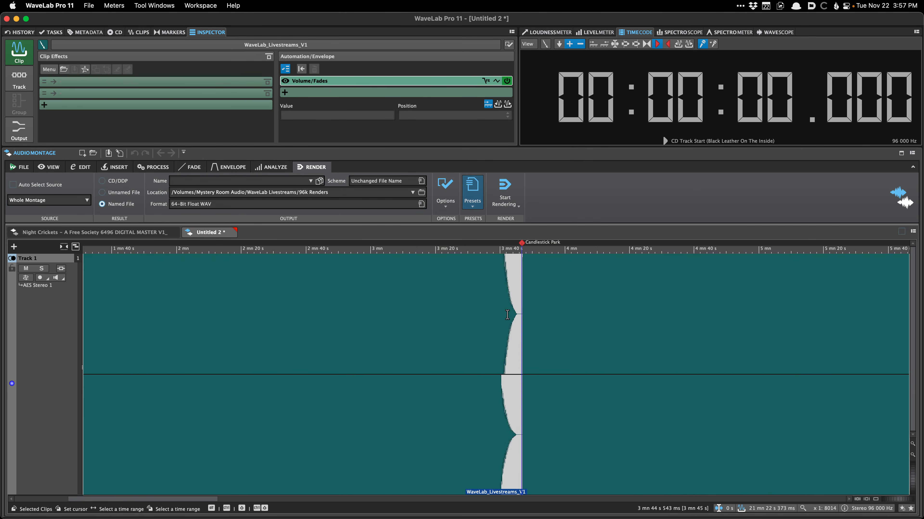
pyautogui.click(149, 234)
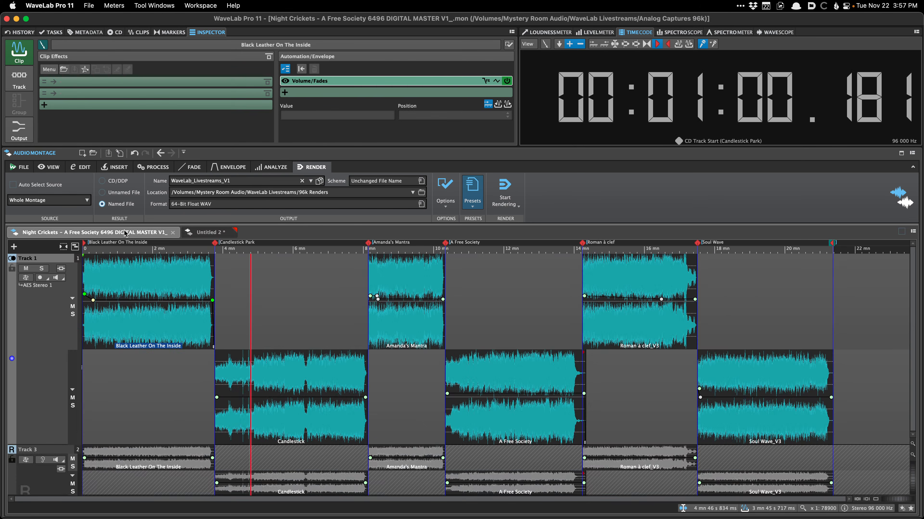
pyautogui.click(218, 232)
pyautogui.click(275, 285)
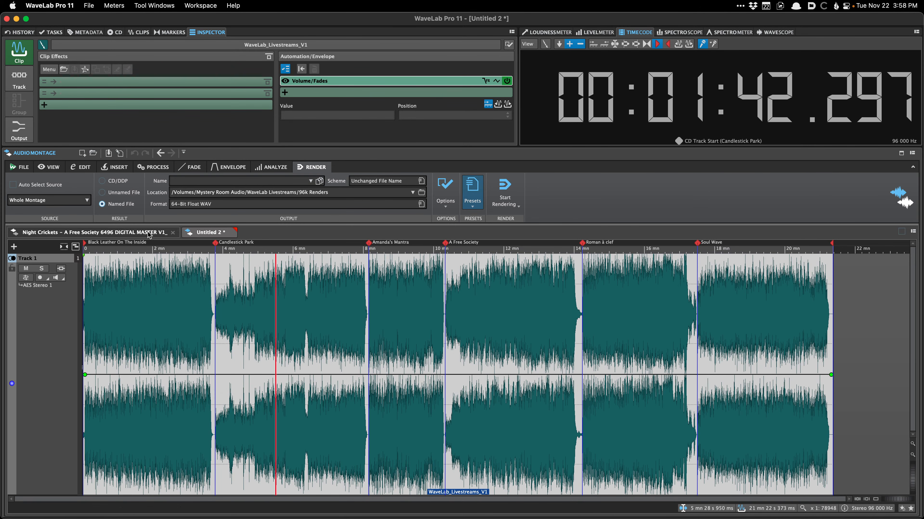
pyautogui.click(138, 233)
pyautogui.click(216, 233)
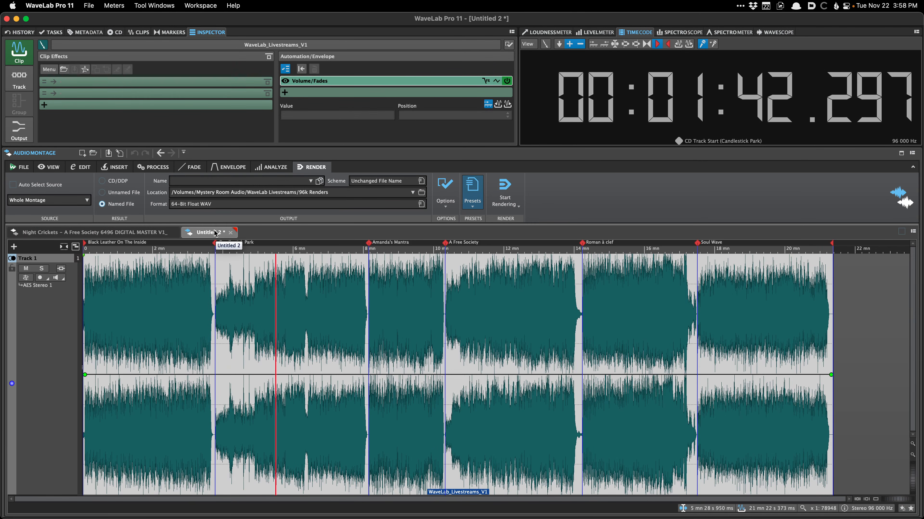
# Copy the Night Crickets source montage's file name, without path or extension, to the clipboard.
pyautogui.hotkey('ctrl', 'Tab')
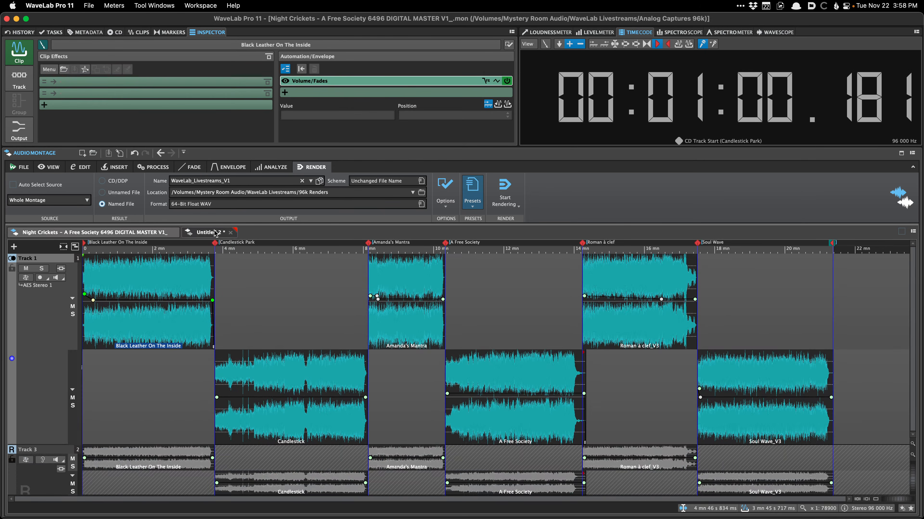
pyautogui.press('super+shift+c')
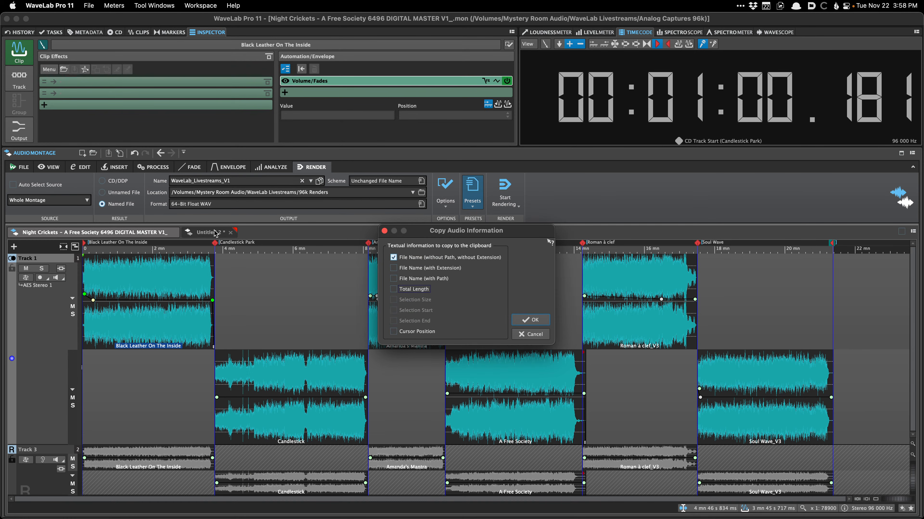
pyautogui.press('Return')
# Try saving the rendered montage to 96k Renders under the copied name with 6496 replaced by 3496, and cancel.
pyautogui.click(215, 234)
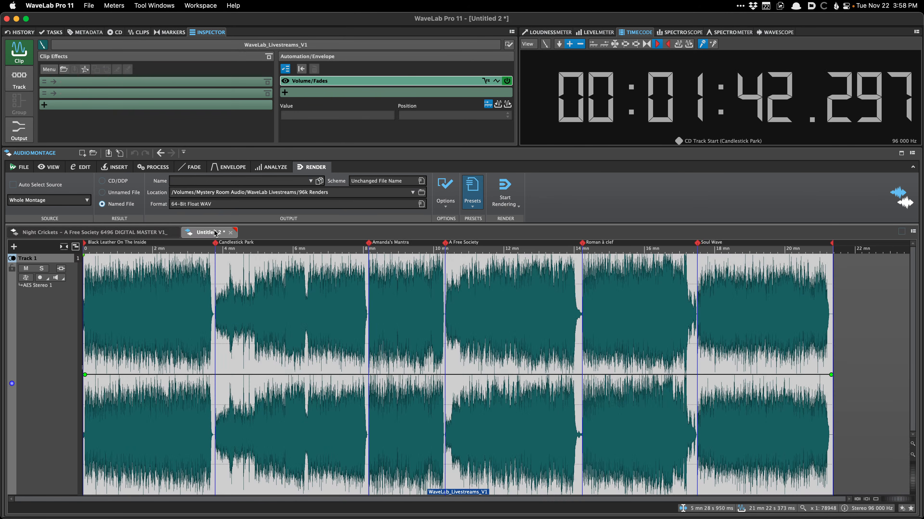
pyautogui.press('super+s')
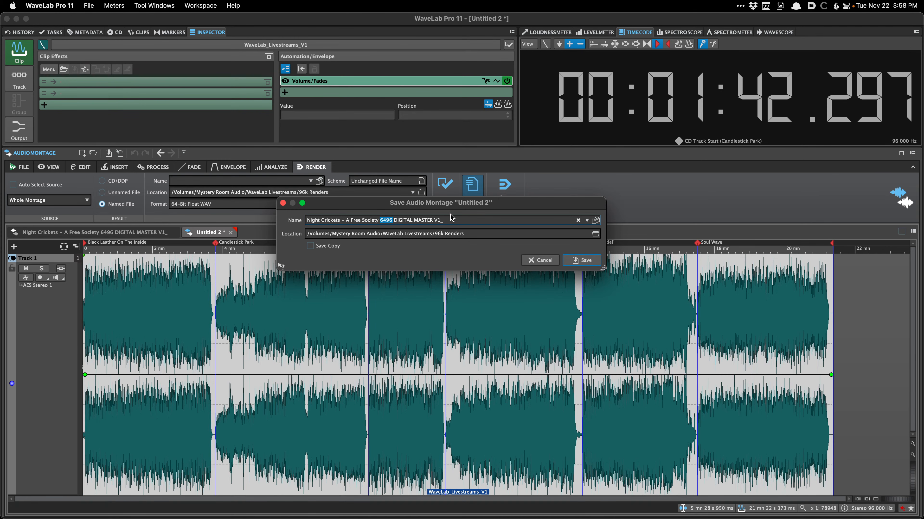
pyautogui.write('3')
pyautogui.write('496')
pyautogui.press('Escape')
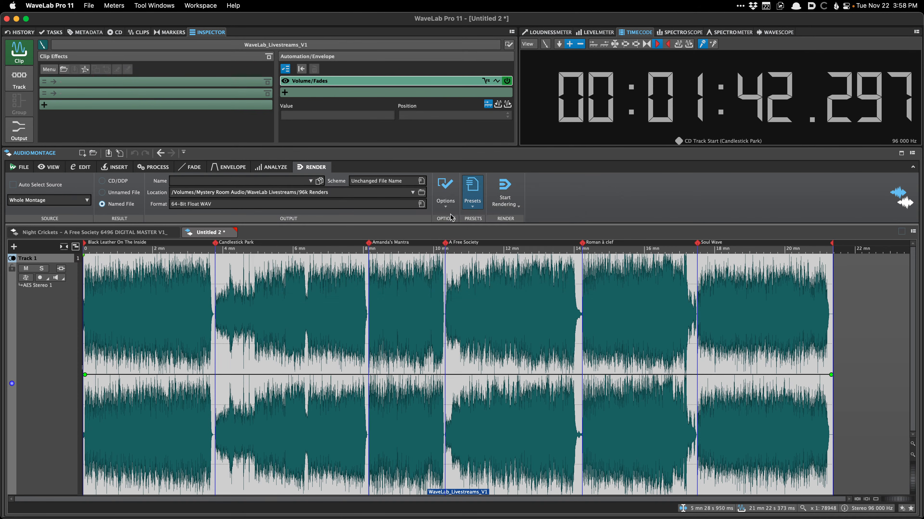
# Place the cursor early in Candlestick Park in the rendered montage and flip between it and the source montage.
pyautogui.click(233, 312)
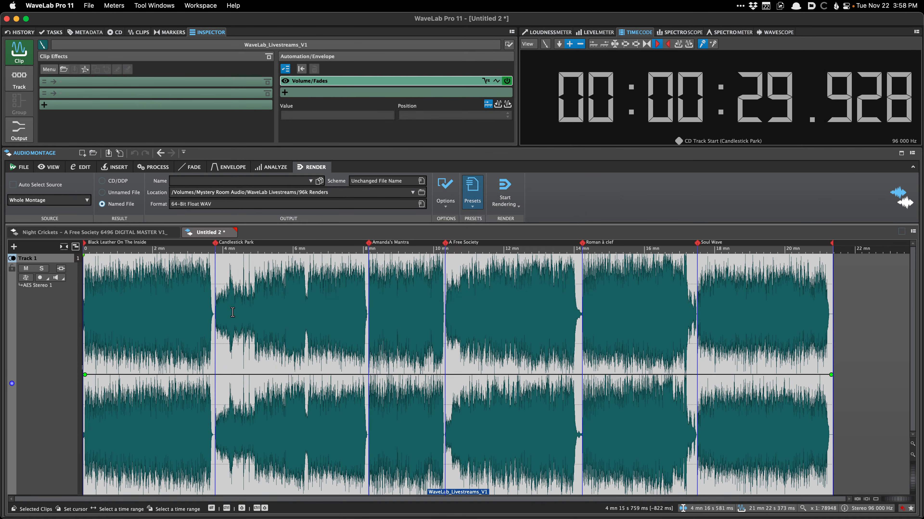
pyautogui.hotkey('ctrl', 'Tab')
pyautogui.hotkey('ctrl', 'Tab')
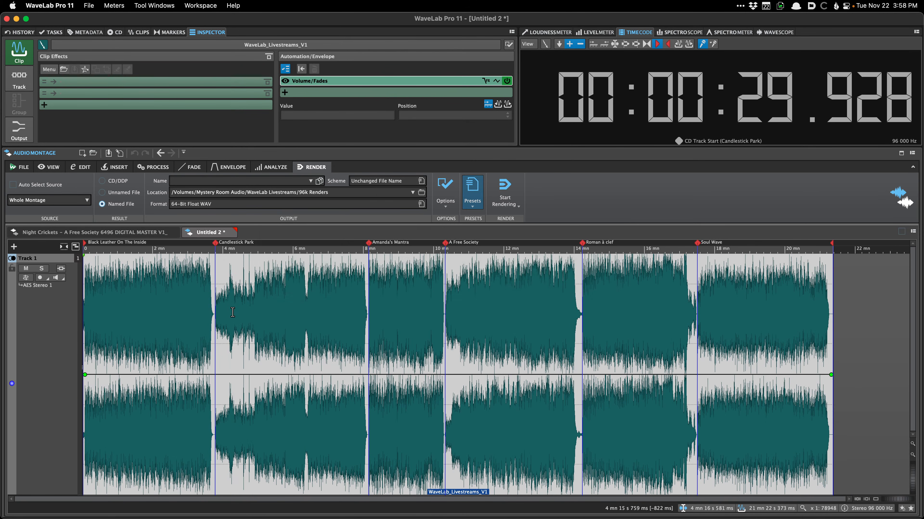
# Save the rendered montage in 96k Renders as Night Crickets – A Free Society 2496 DIGITAL MASTER V1.
pyautogui.press('super+s')
pyautogui.press('super+v')
pyautogui.press('BackSpace')
pyautogui.press('BackSpace')
pyautogui.press('BackSpace')
pyautogui.press('BackSpace')
pyautogui.press('BackSpace')
pyautogui.press('BackSpace')
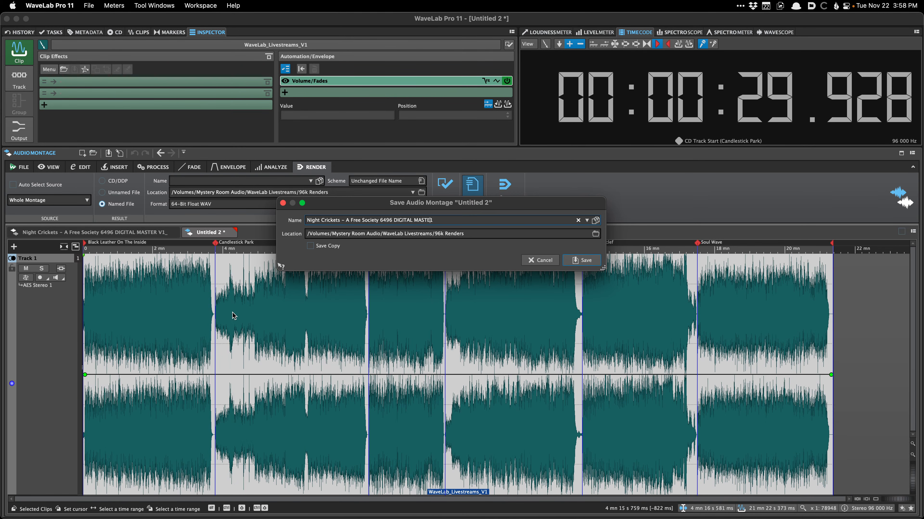
pyautogui.press('BackSpace')
pyautogui.press('BackSpace')
pyautogui.press('BackSpace')
pyautogui.press('BackSpace')
pyautogui.press('BackSpace')
pyautogui.press('BackSpace')
pyautogui.press('BackSpace')
pyautogui.press('BackSpace')
pyautogui.press('BackSpace')
pyautogui.press('BackSpace')
pyautogui.press('BackSpace')
pyautogui.press('BackSpace')
pyautogui.press('BackSpace')
pyautogui.press('BackSpace')
pyautogui.write('2')
pyautogui.press('Return')
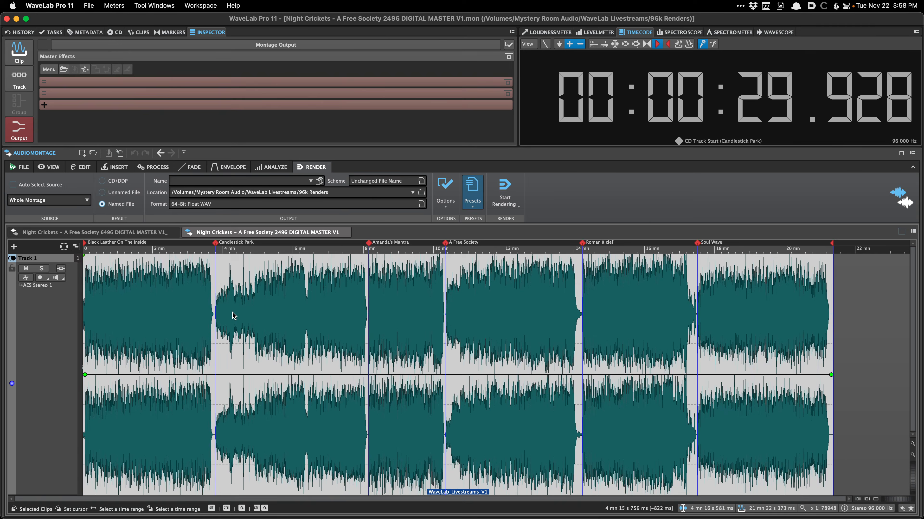
# Load the plug-in chain 24 Ghz GD.plugs into the montage output's effects.
pyautogui.press('super+shift+l')
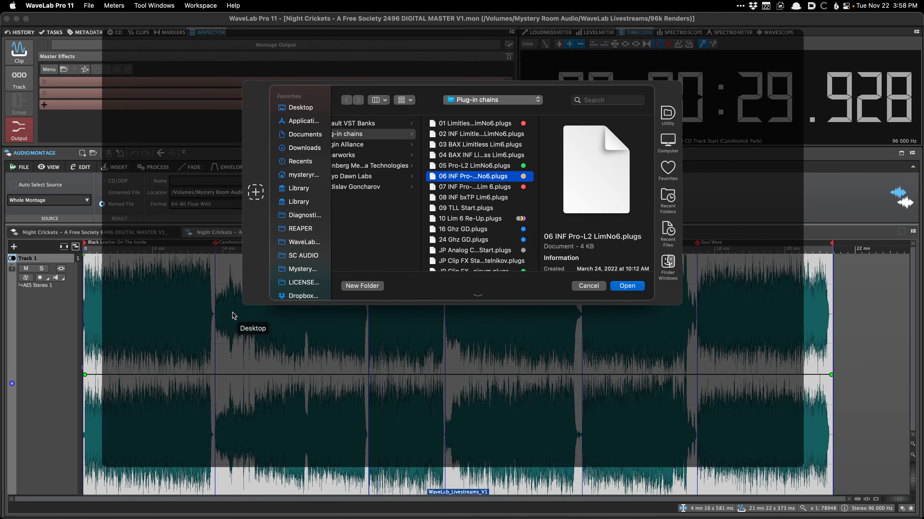
pyautogui.press('Down')
pyautogui.press('Down')
pyautogui.press('Down')
pyautogui.press('Down')
pyautogui.press('Down')
pyautogui.press('Down')
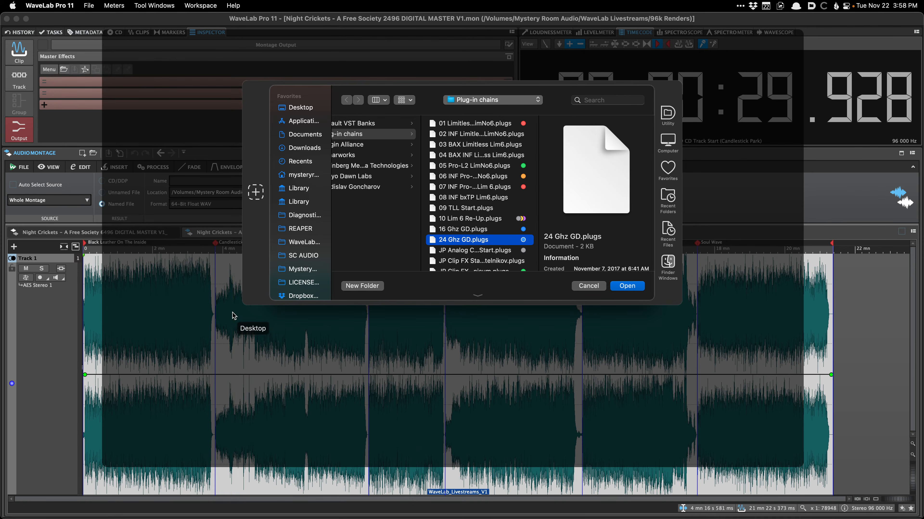
pyautogui.press('Return')
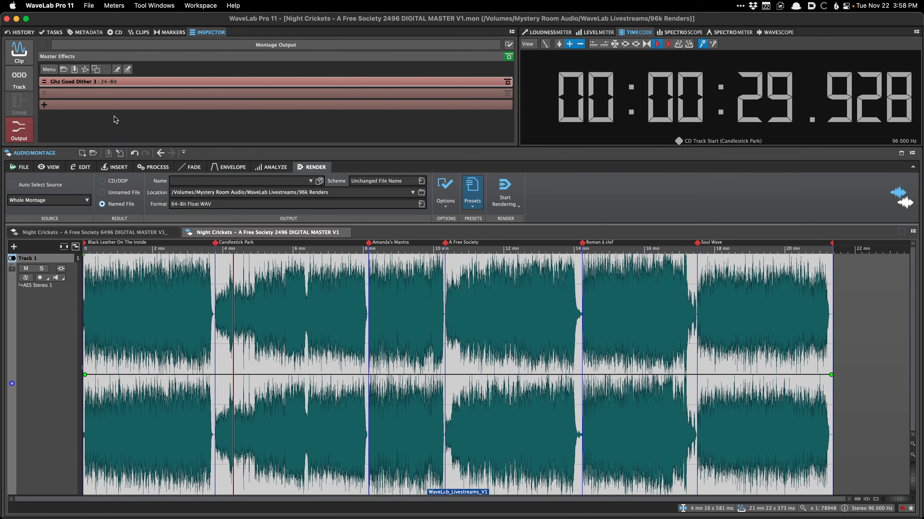
# Display the bit meter, bypass Ghz Good Dither 3 and play spots in Black Leather On The Inside and Candlestick Park to check the bit depth.
pyautogui.press('b')
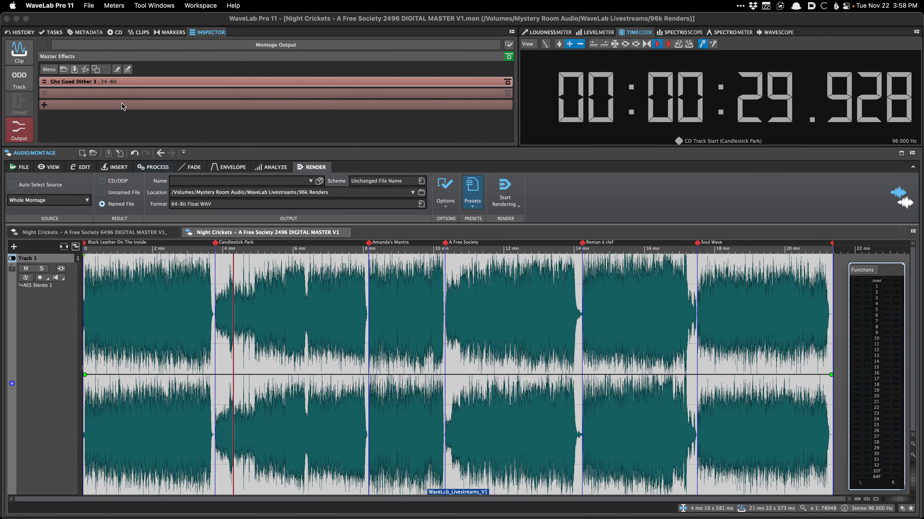
pyautogui.click(507, 81)
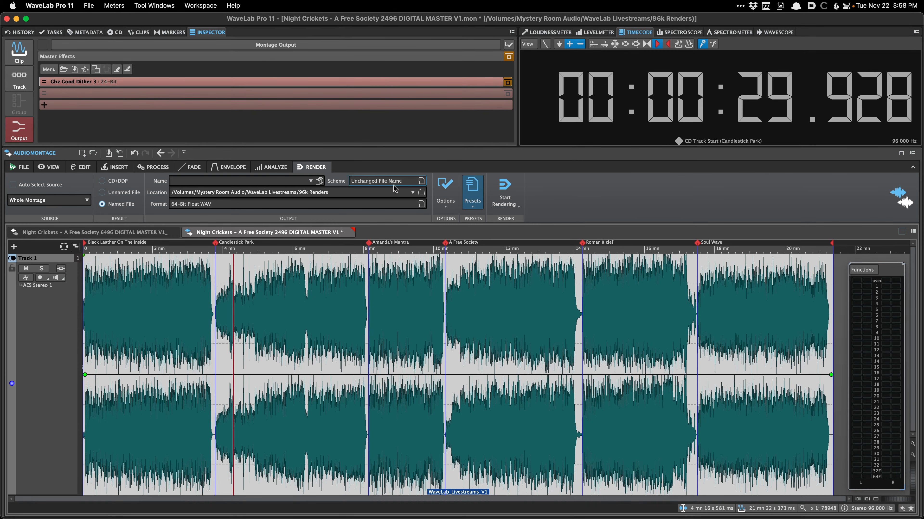
pyautogui.press('space')
pyautogui.click(137, 308)
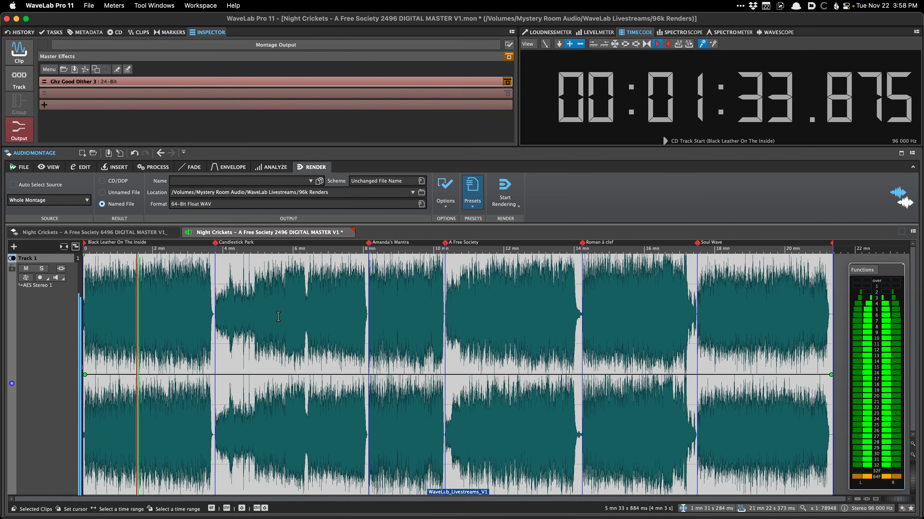
pyautogui.click(286, 318)
pyautogui.click(164, 323)
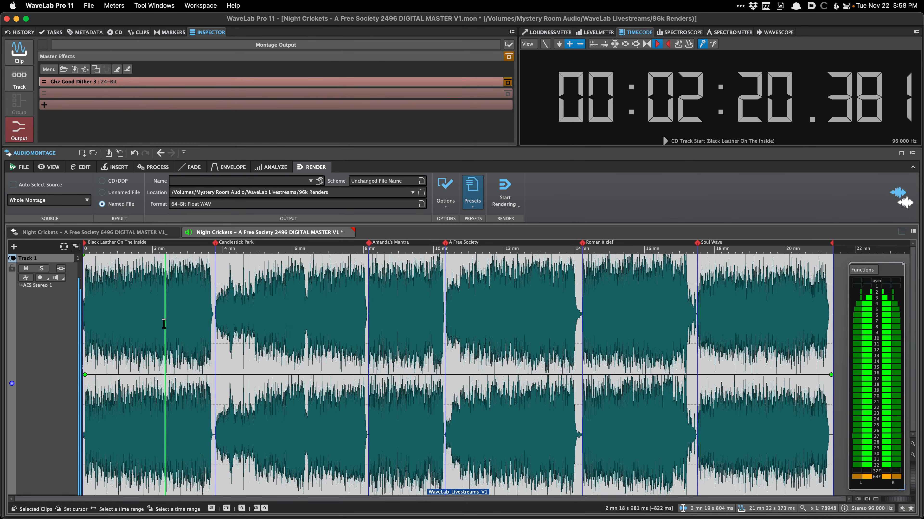
# Reactivate the dither, check the bit depth by playing spots in Amanda's Mantra, Black Leather On The Inside and Candlestick Park, and save the montage.
pyautogui.click(429, 323)
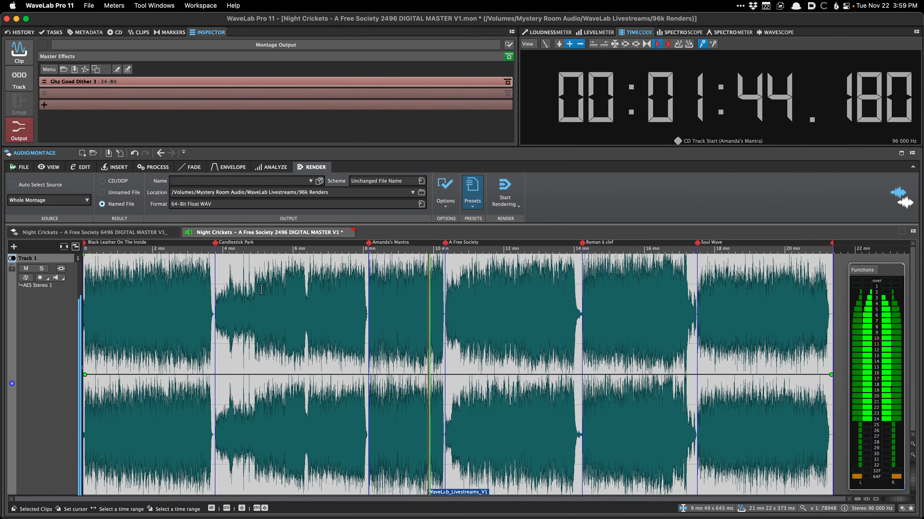
pyautogui.click(162, 322)
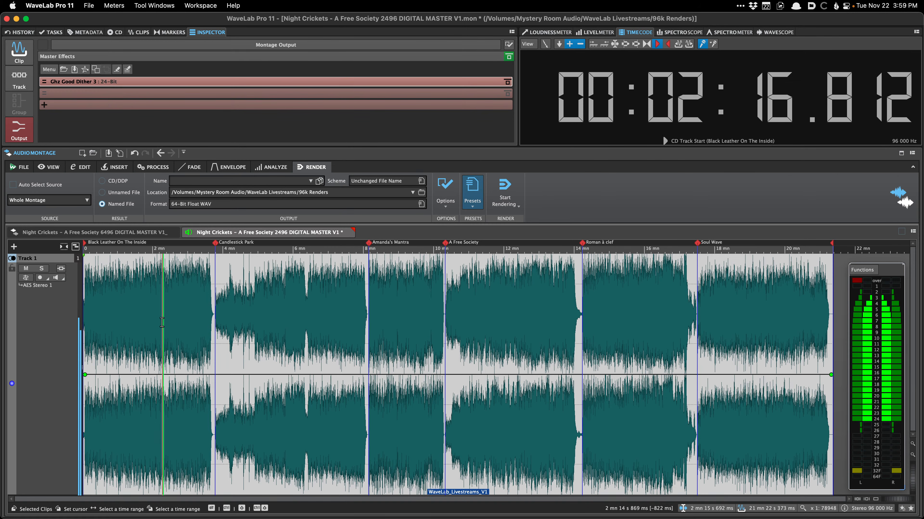
pyautogui.click(163, 322)
pyautogui.click(301, 325)
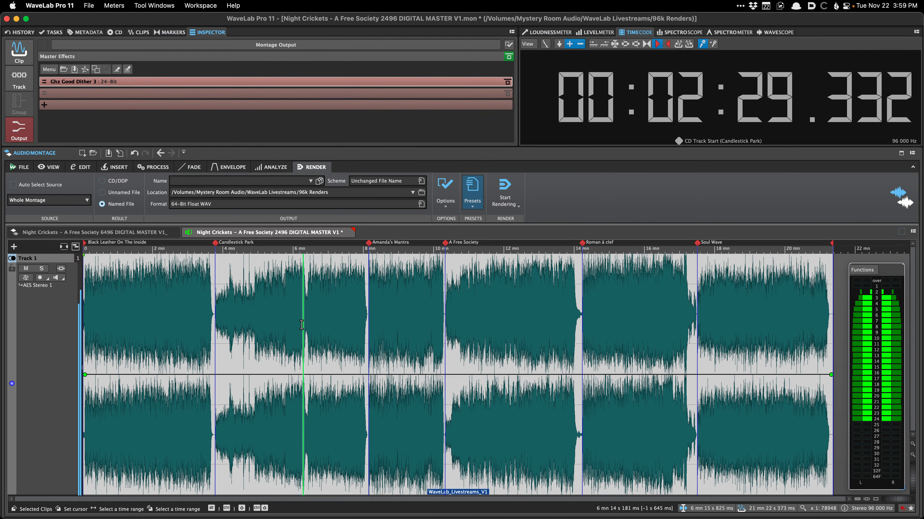
pyautogui.press('super+s')
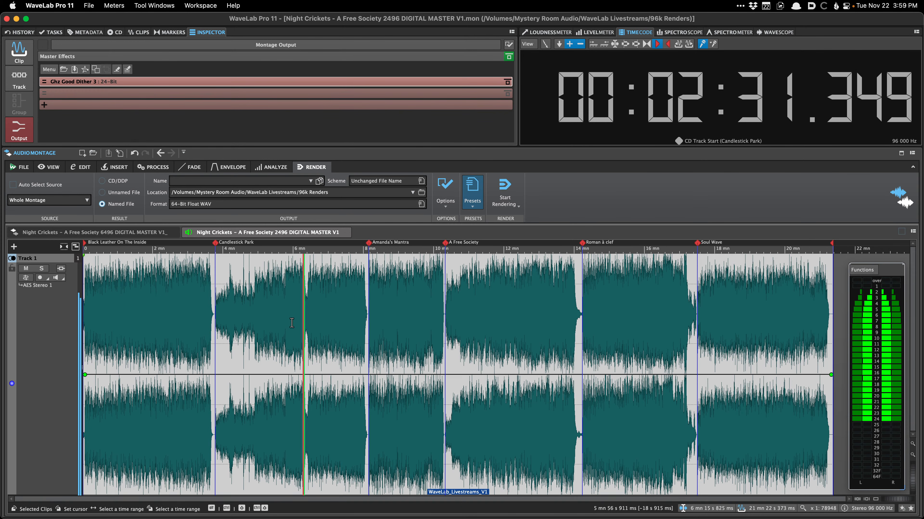
pyautogui.click(314, 319)
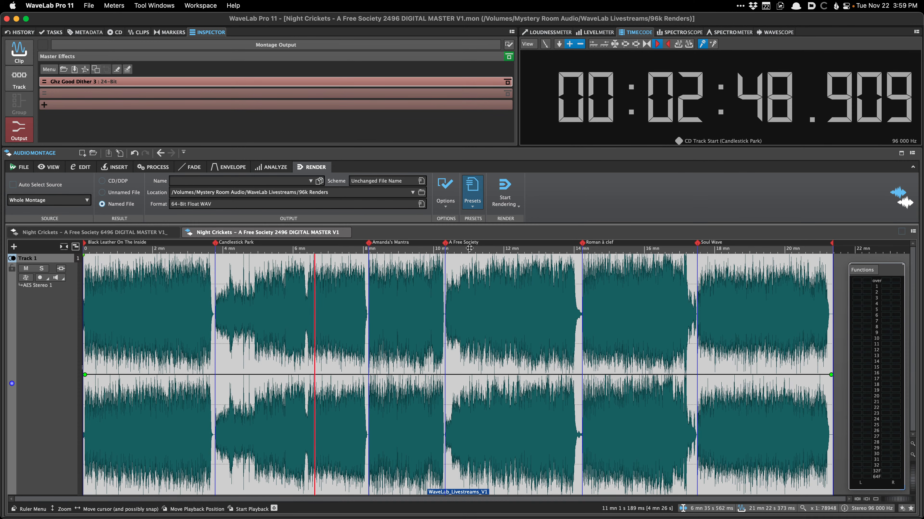
# Load the render preset for all CD track regions as 24-Bit WAV with Numeric Prefix naming, and check the montage's source file listing.
pyautogui.click(476, 208)
pyautogui.click(499, 270)
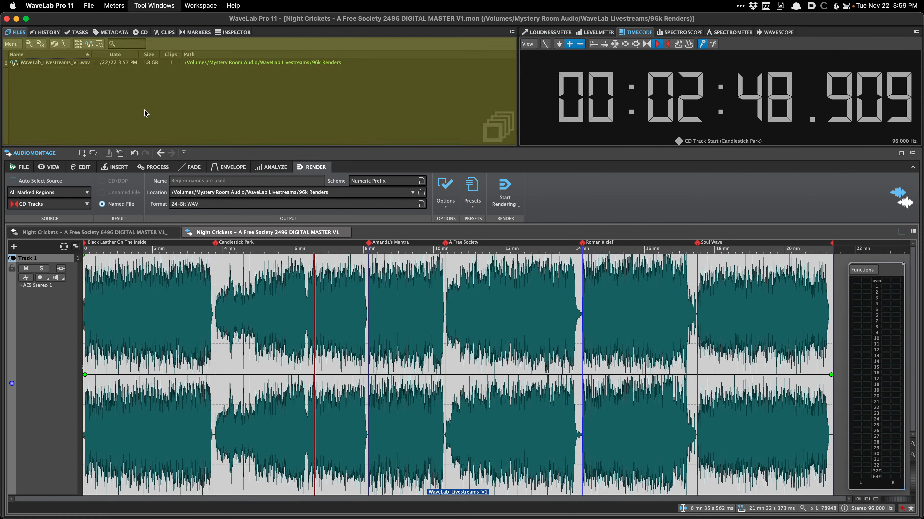
pyautogui.press('super+shift+f')
pyautogui.click(50, 66)
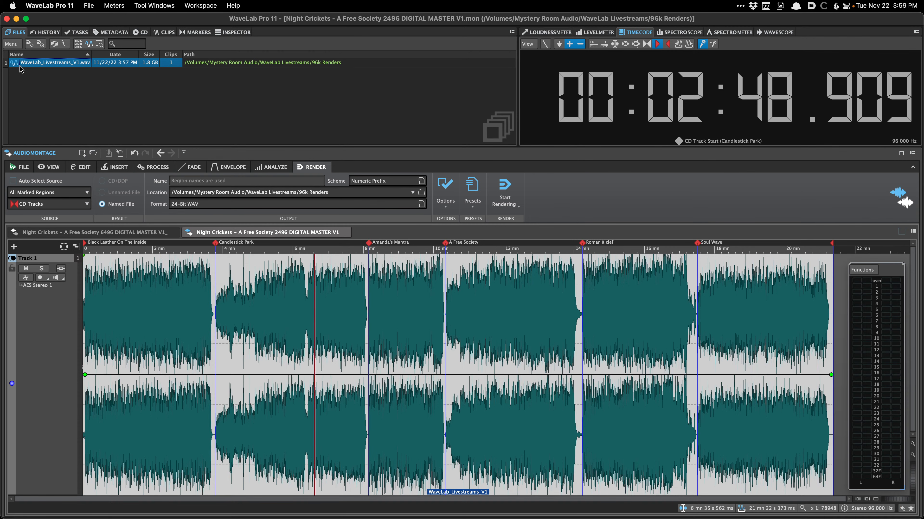
# Set the render location to the WaveLab_Livestreams_2496_WAV_V1 folder inside WaveLab Livestreams and render the CD tracks.
pyautogui.doubleClick(298, 192)
pyautogui.press('super+v')
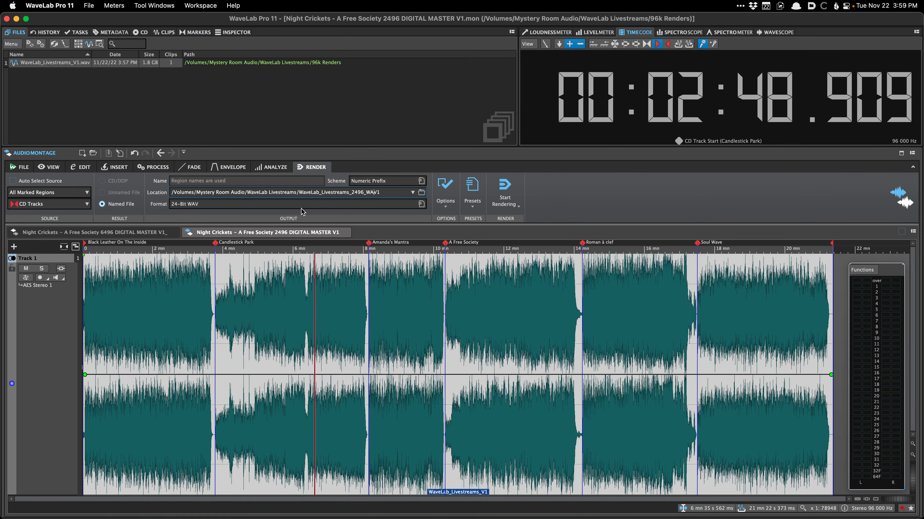
pyautogui.click(330, 273)
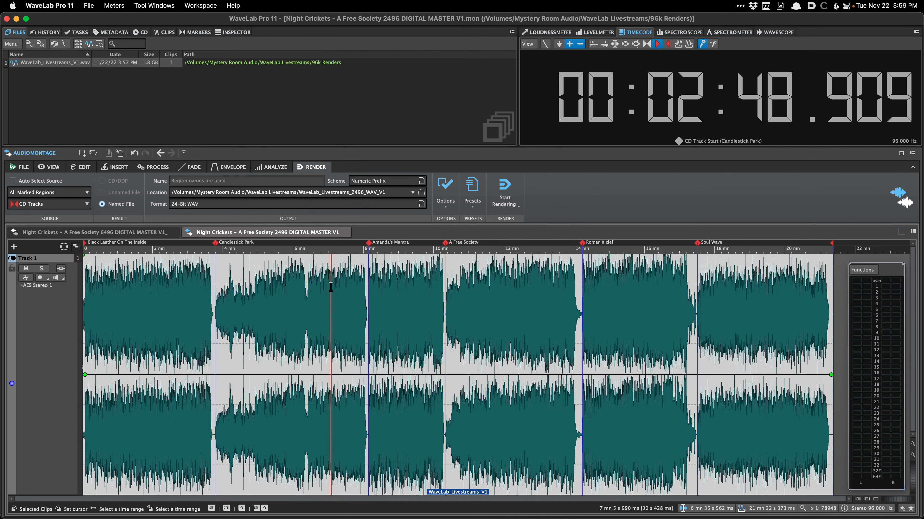
pyautogui.press('space')
pyautogui.press('space')
pyautogui.press('super+r')
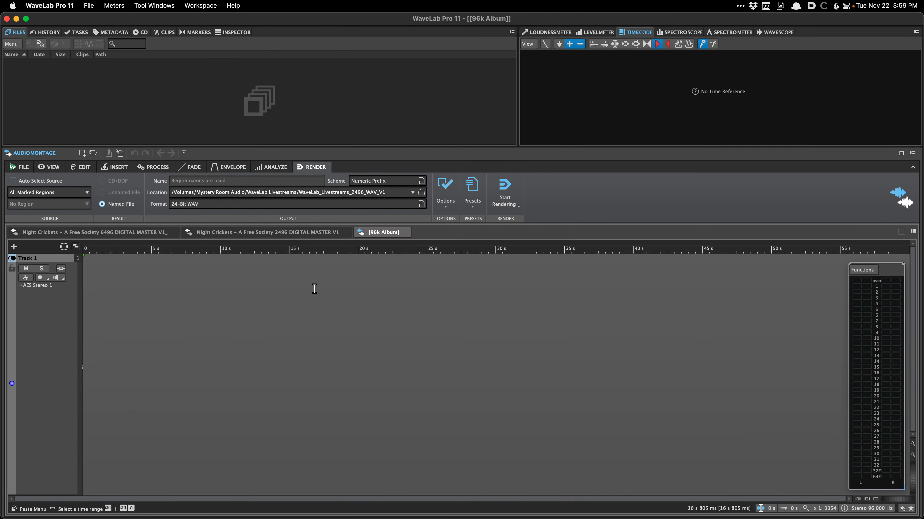
# Start inserting audio files into the empty 96k Album montage and locate the WaveLab_Livestreams_2496_WAV_V1 folder.
pyautogui.doubleClick(314, 289)
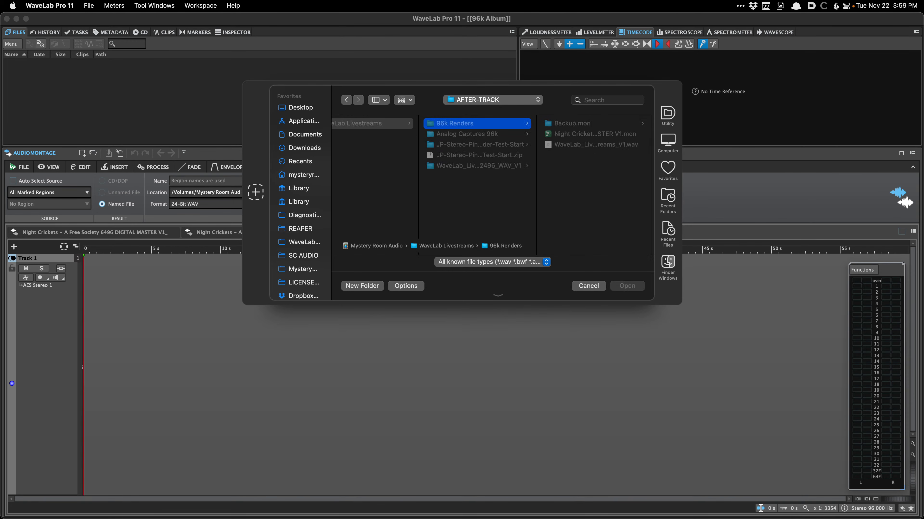
pyautogui.press('Down')
pyautogui.press('Right')
pyautogui.press('Down')
pyautogui.press('Down')
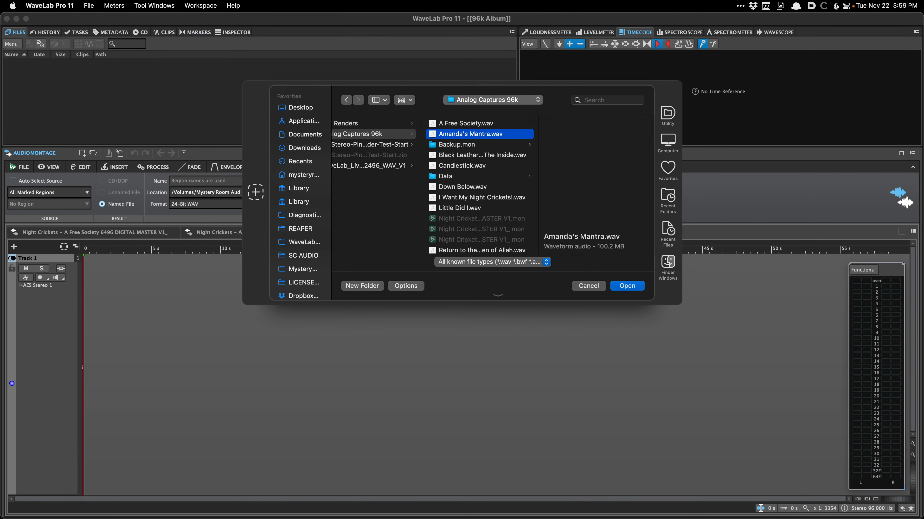
pyautogui.press('Left')
pyautogui.press('Left')
pyautogui.press('Right')
pyautogui.press('Down')
pyautogui.press('Down')
pyautogui.press('Down')
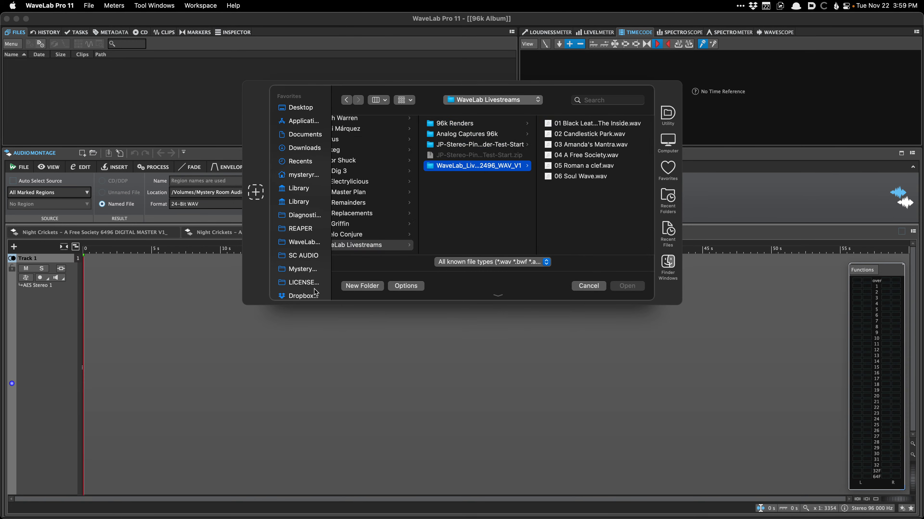
# Insert all six rendered WAV files, 01 Black Leather On The Inside through 06 Soul Wave, into the montage back to back.
pyautogui.press('Right')
pyautogui.hotkey('shift', 'Down')
pyautogui.hotkey('shift', 'Down')
pyautogui.hotkey('shift', 'Down')
pyautogui.hotkey('shift', 'Down')
pyautogui.hotkey('shift', 'Down')
pyautogui.press('Return')
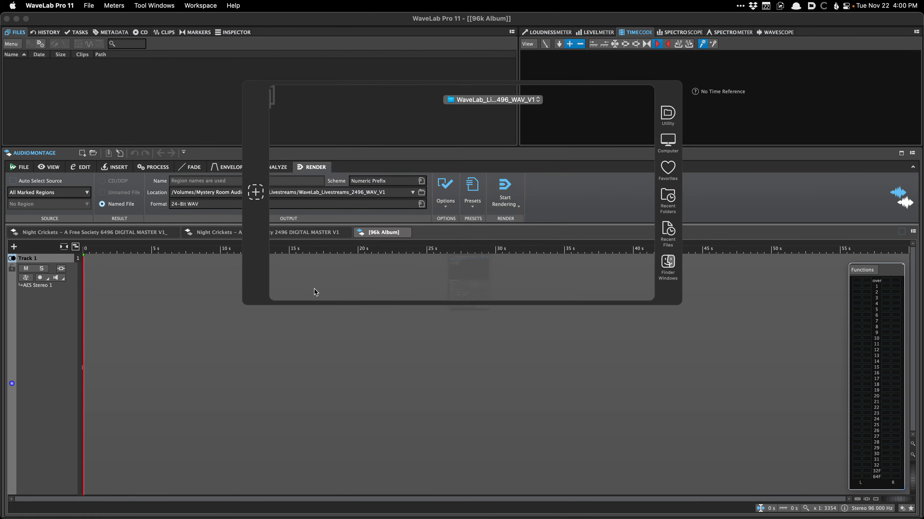
pyautogui.press('Return')
pyautogui.press('super+Down')
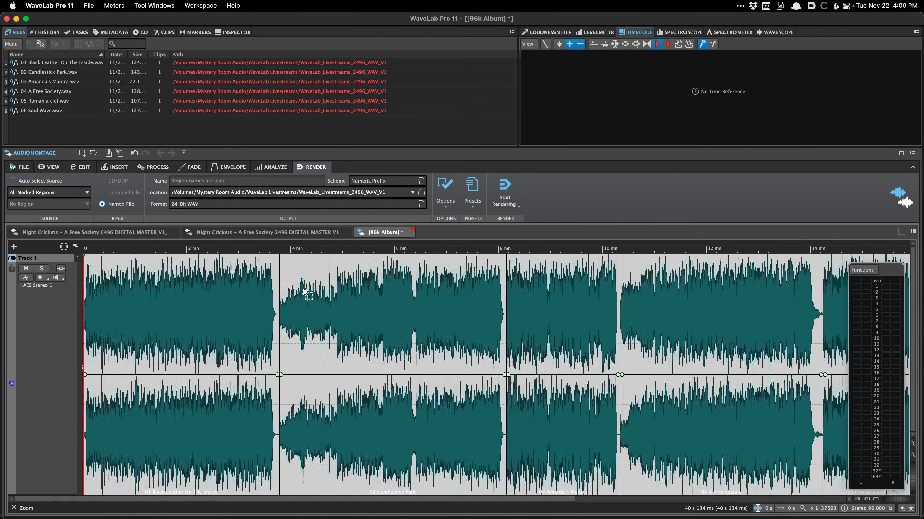
# Examine the waveform up close at the join between 04 A Free Society and 05 Roman a clef.
pyautogui.scroll(10, 582, 339)
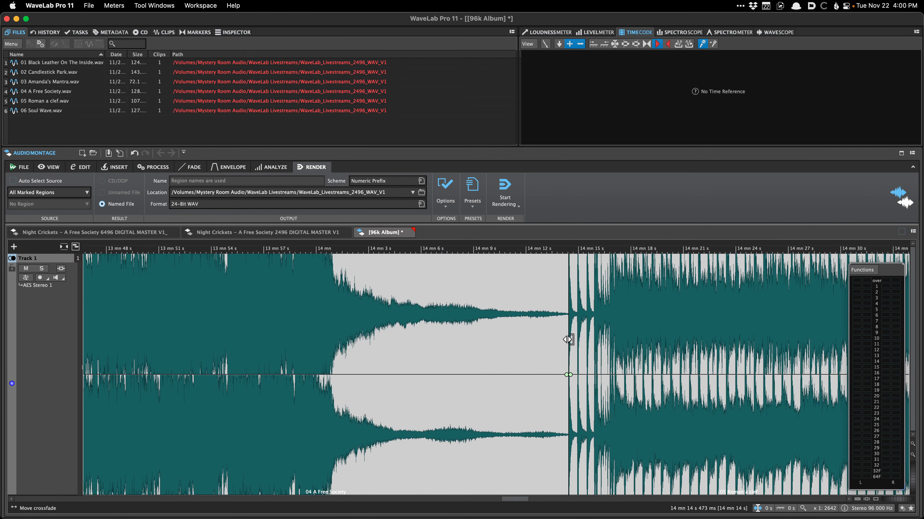
pyautogui.scroll(5, 566, 338)
pyautogui.scroll(8, 565, 336)
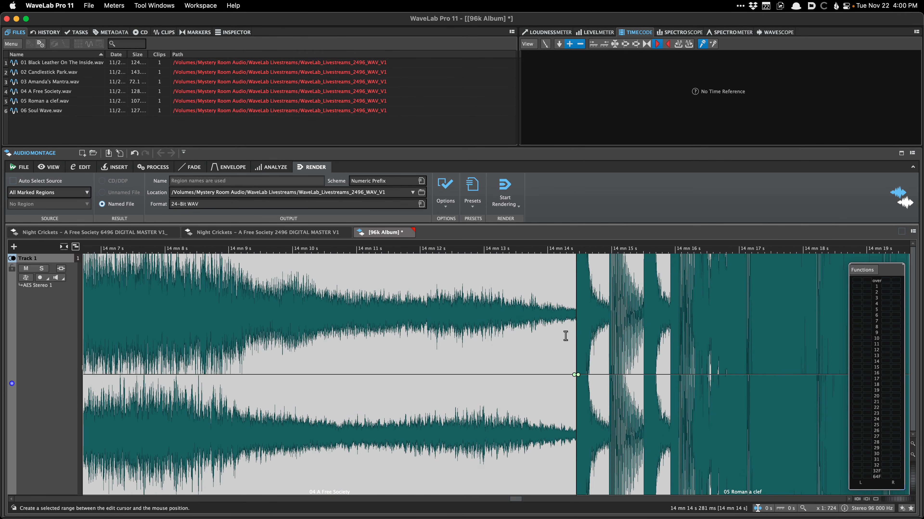
pyautogui.click(565, 336)
pyautogui.scroll(4, 571, 342)
pyautogui.scroll(15, 575, 343)
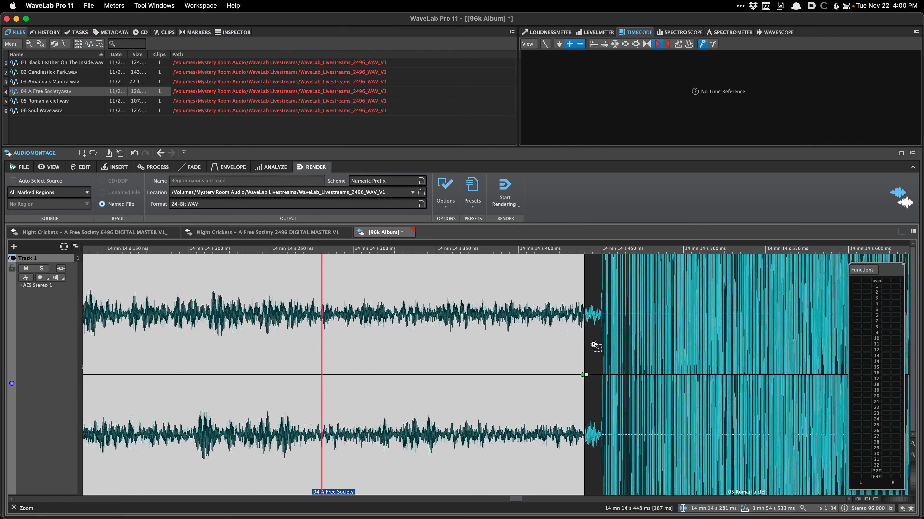
pyautogui.scroll(-1, 580, 341)
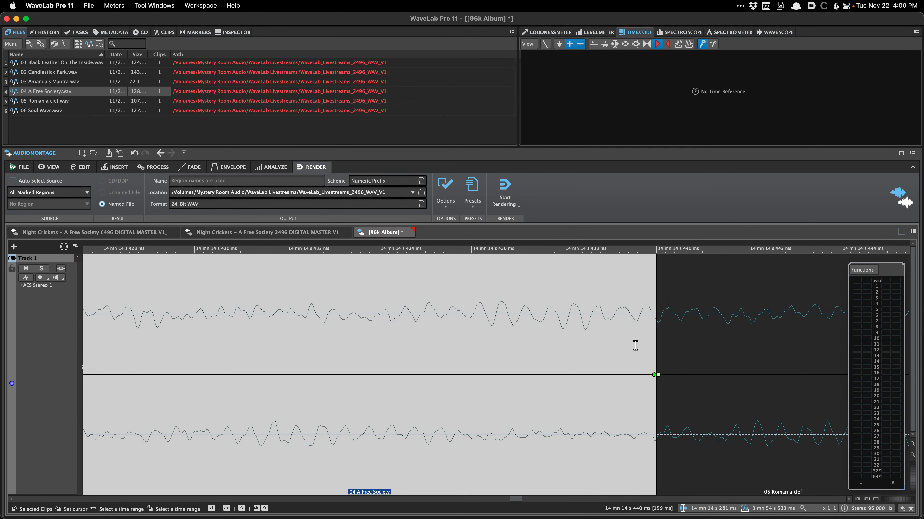
pyautogui.scroll(-4, 635, 346)
# Play across the join from 04 A Free Society into 05 Roman a clef several times, starting slightly earlier each time.
pyautogui.click(388, 319)
pyautogui.press('space')
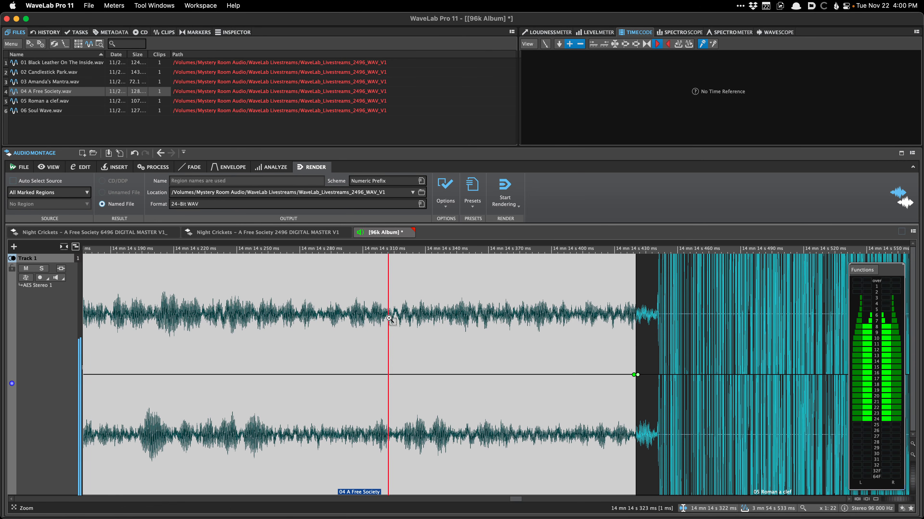
pyautogui.scroll(-3, 389, 319)
pyautogui.press('space')
pyautogui.click(272, 318)
pyautogui.press('space')
pyautogui.scroll(-2, 288, 318)
pyautogui.press('space')
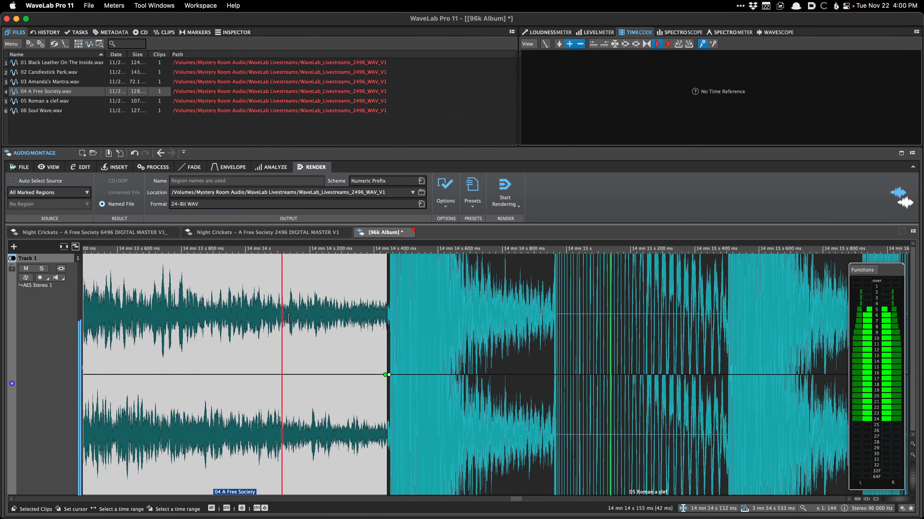
pyautogui.hscroll(-5, 289, 319)
pyautogui.click(278, 316)
pyautogui.press('space')
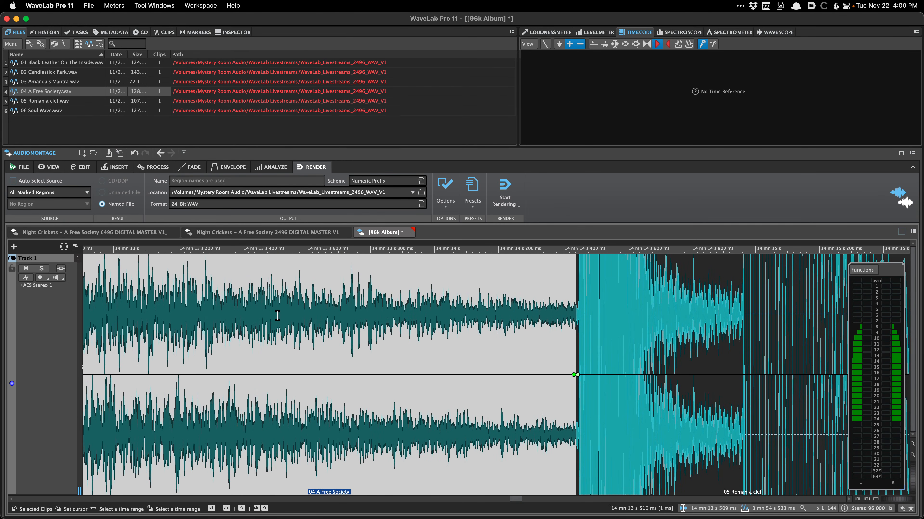
pyautogui.press('space')
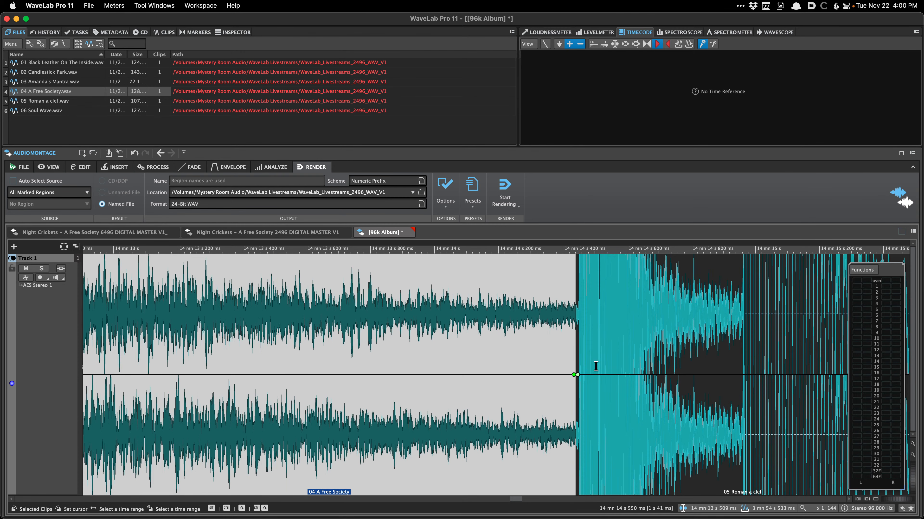
# Try a short fade-out on 04 A Free Society and a fade-in on 05 Roman a clef at their join, and undo both.
pyautogui.scroll(5, 573, 376)
pyautogui.moveTo(609, 376); pyautogui.dragTo(644, 378)
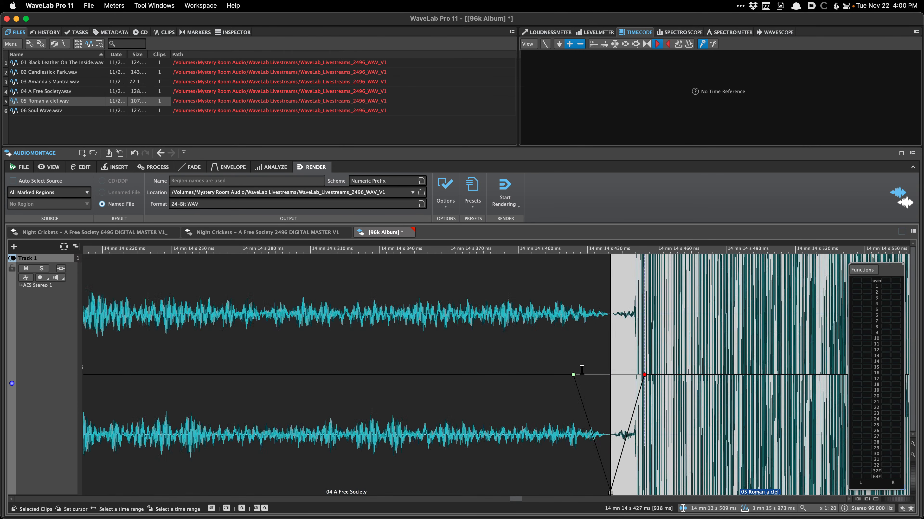
pyautogui.scroll(-2, 564, 367)
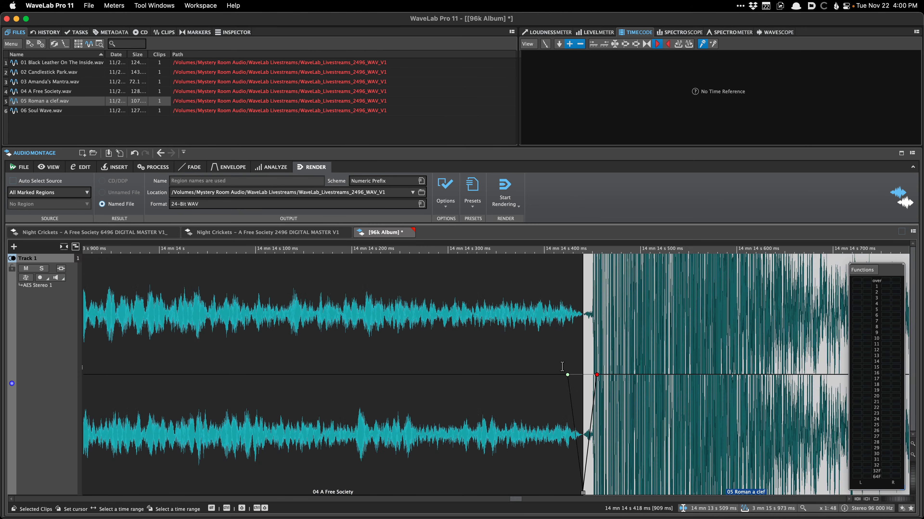
pyautogui.press('super+z')
pyautogui.press('super+z')
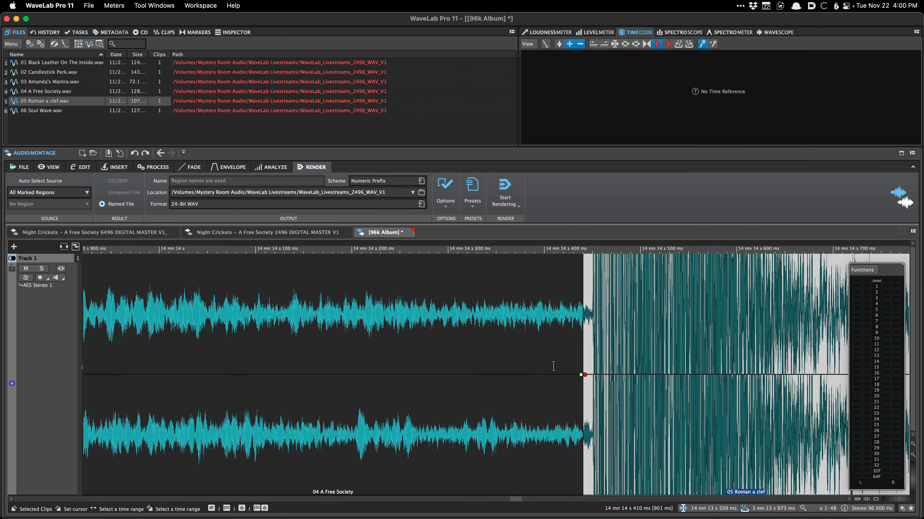
# Replay the join between 04 A Free Society and 05 Roman a clef from further back, and bring up the loudness meter.
pyautogui.scroll(-2, 523, 359)
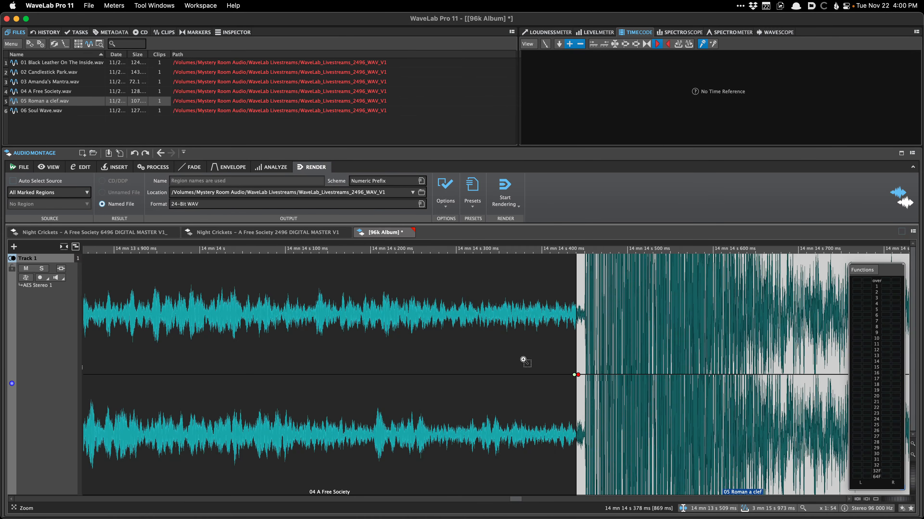
pyautogui.click(499, 355)
pyautogui.click(475, 352)
pyautogui.press('space')
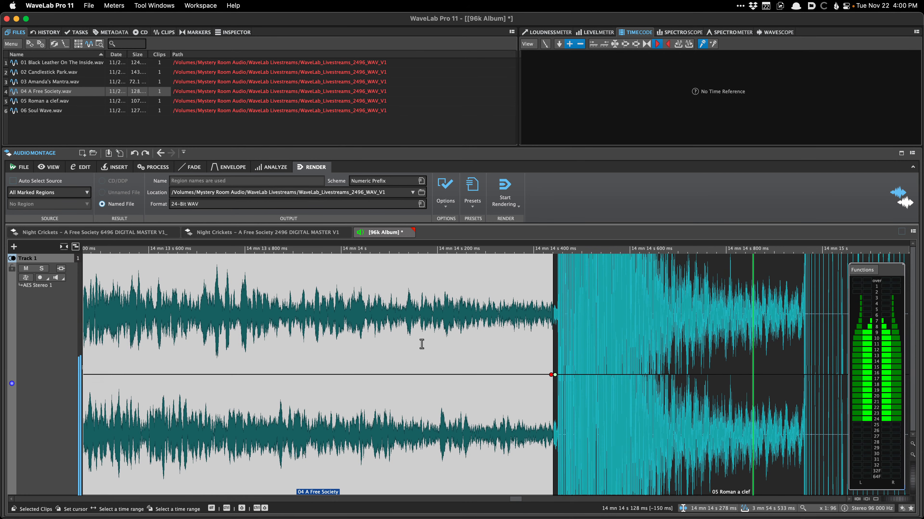
pyautogui.scroll(-2, 435, 346)
pyautogui.press('space')
pyautogui.click(333, 349)
pyautogui.press('space')
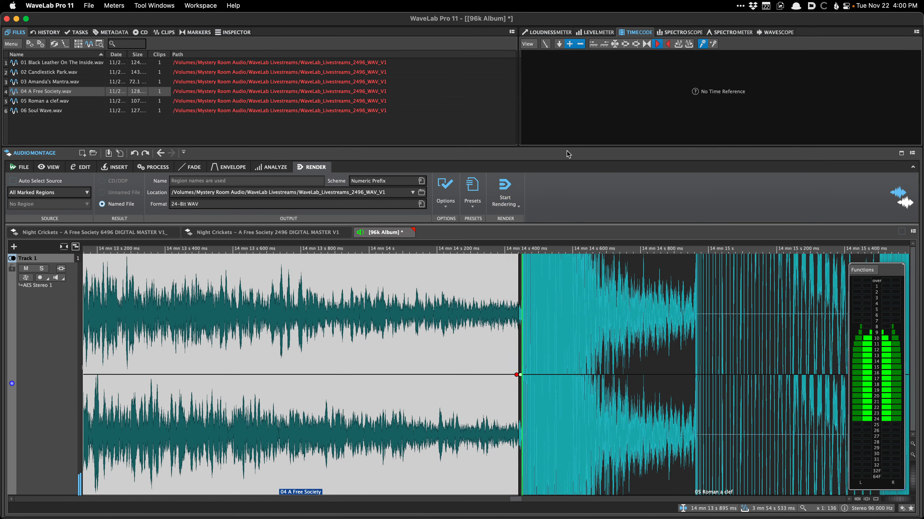
pyautogui.click(553, 31)
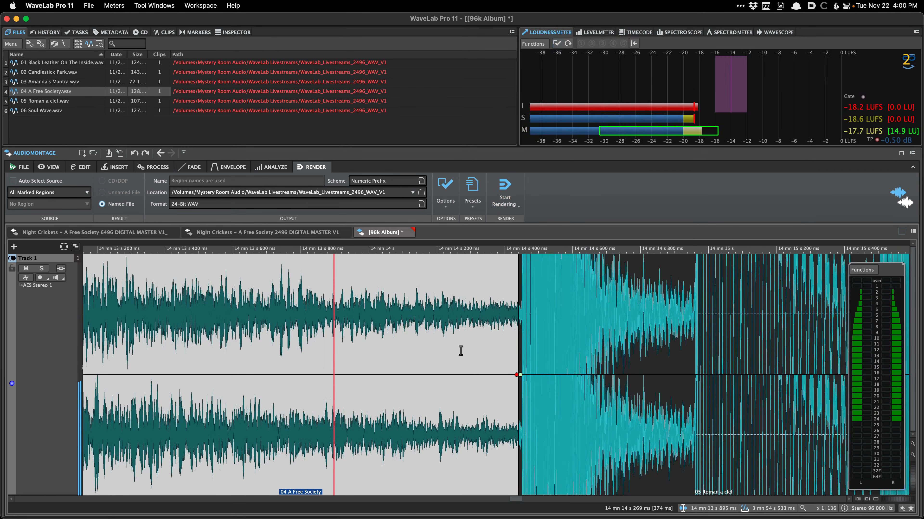
pyautogui.press('space')
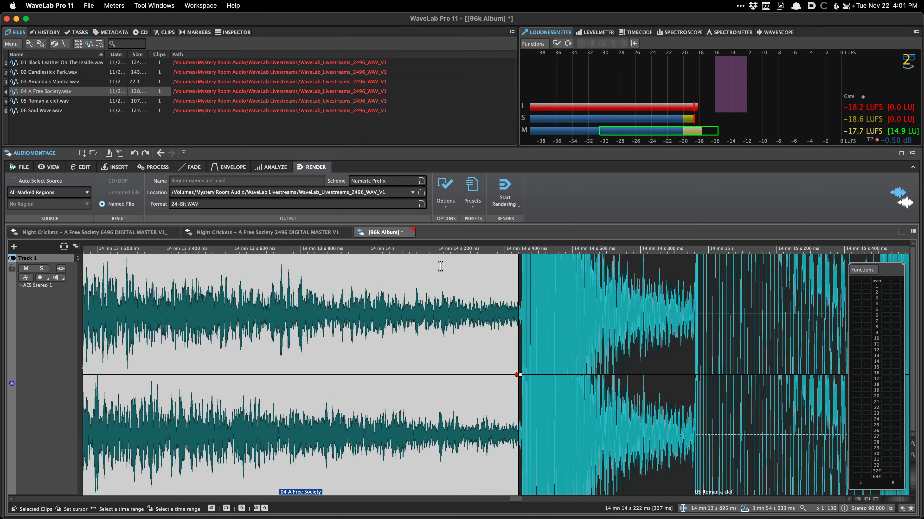
# Close the 96k Album montage without saving and switch to the Night Crickets 6496 DIGITAL MASTER V1_ montage.
pyautogui.click(412, 231)
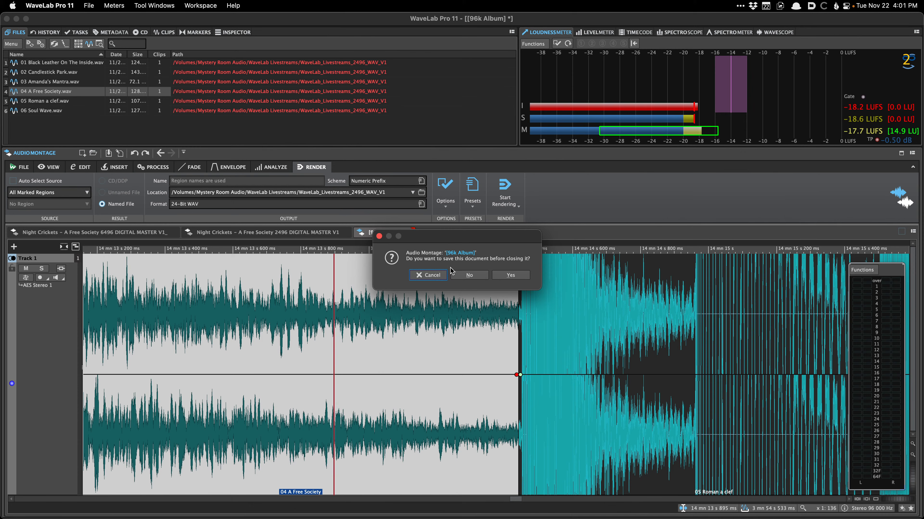
pyautogui.click(466, 276)
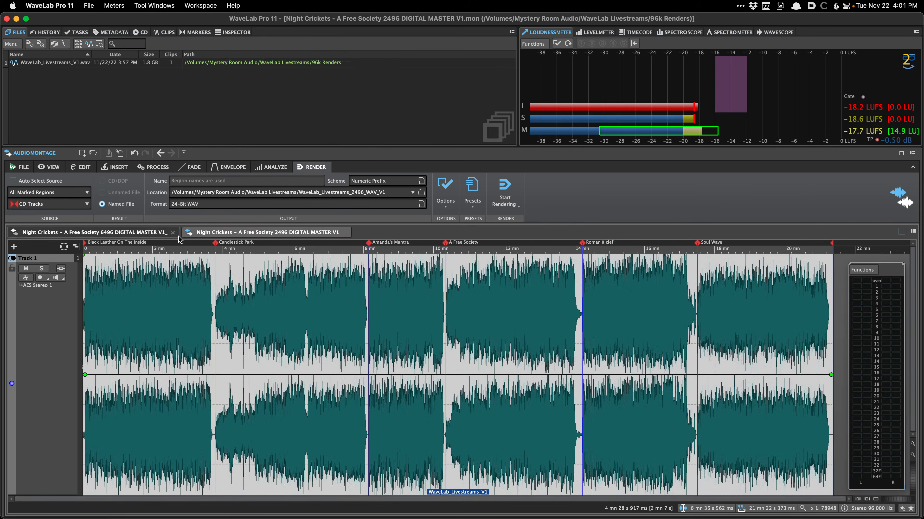
pyautogui.click(135, 235)
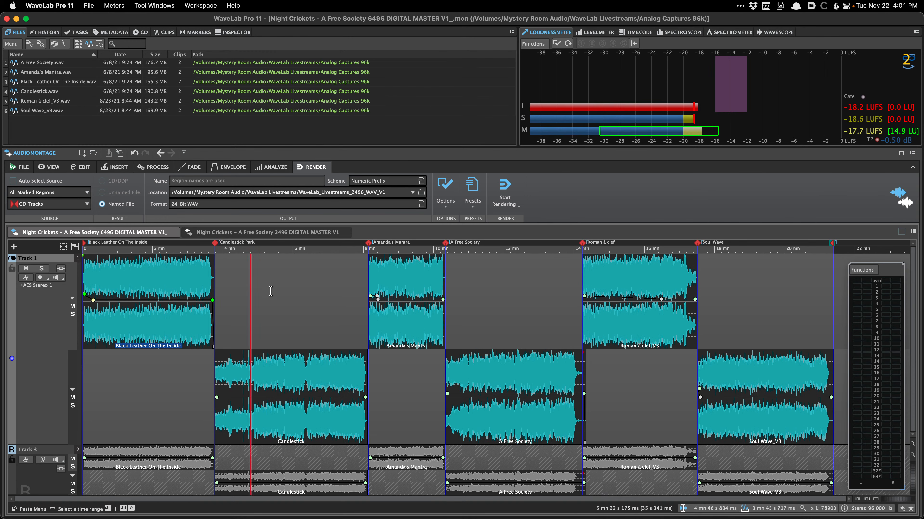
pyautogui.click(403, 290)
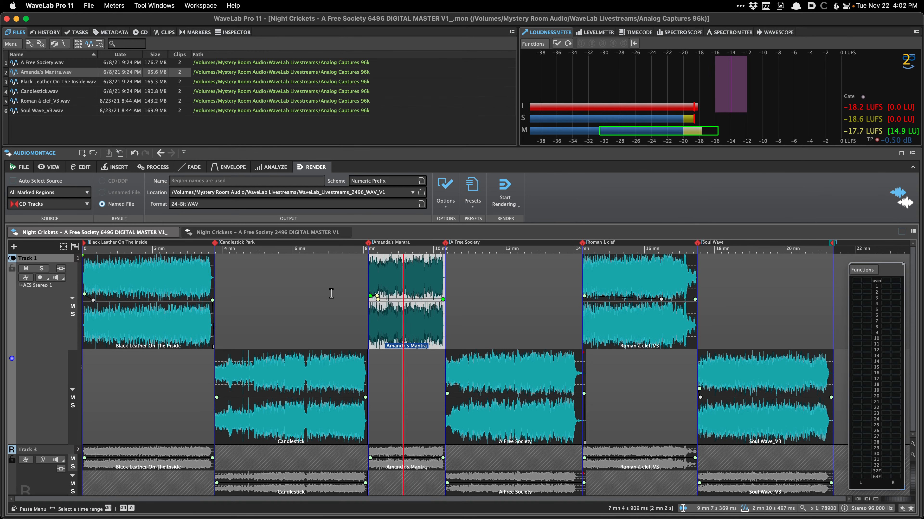
pyautogui.click(310, 293)
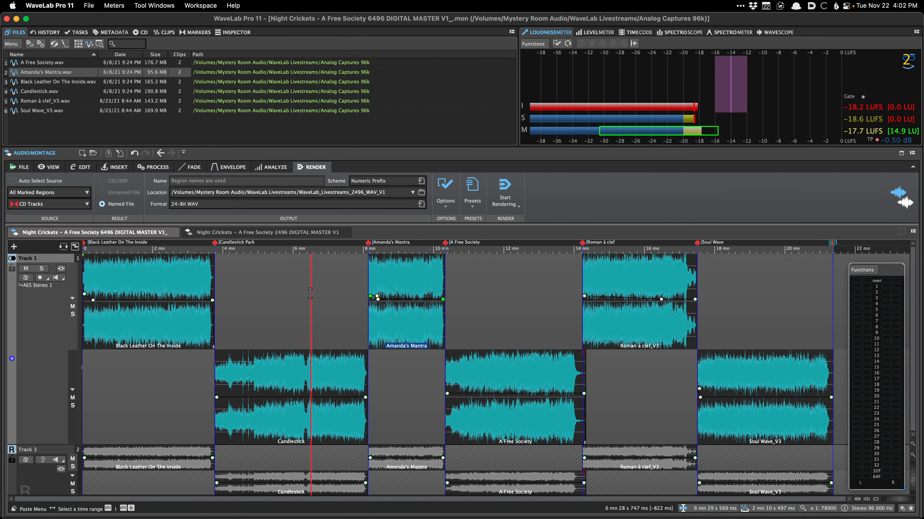
# Save the montage under the new name Night Crickets - A Free Society 6496 DIGITAL MASTER V2_.
pyautogui.press('super+shift+s')
pyautogui.press('Right')
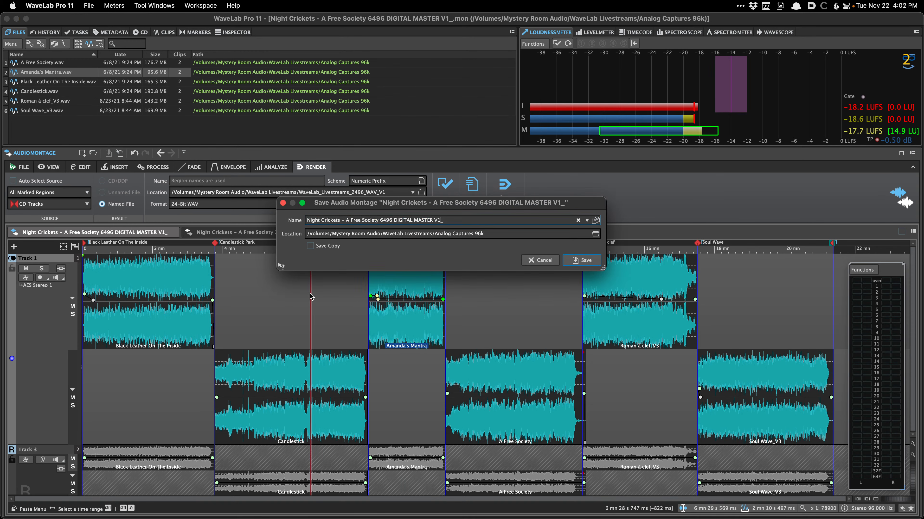
pyautogui.press('Left')
pyautogui.press('BackSpace')
pyautogui.write('2')
pyautogui.press('Return')
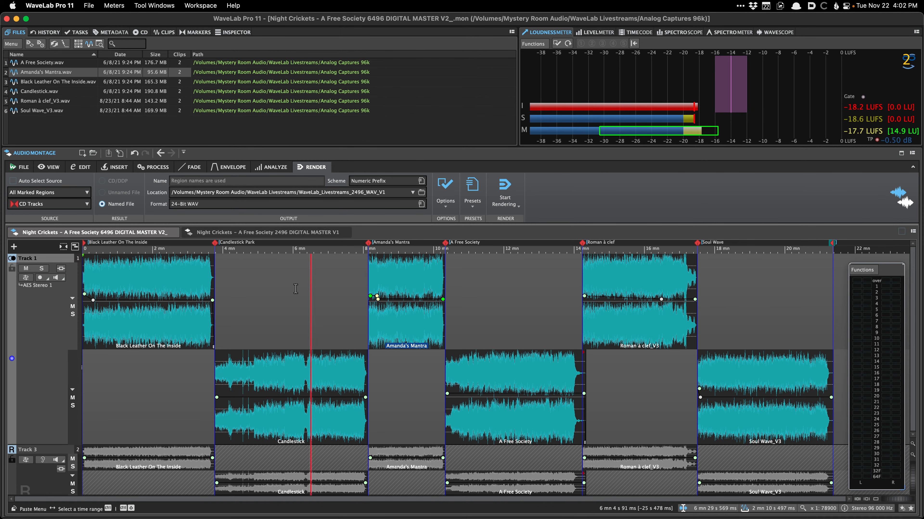
# Save the montage again as Night Crickets - A Free Society 2496 VINYL PRE-MASTER V2.
pyautogui.press('super+shift+s')
pyautogui.click(381, 219)
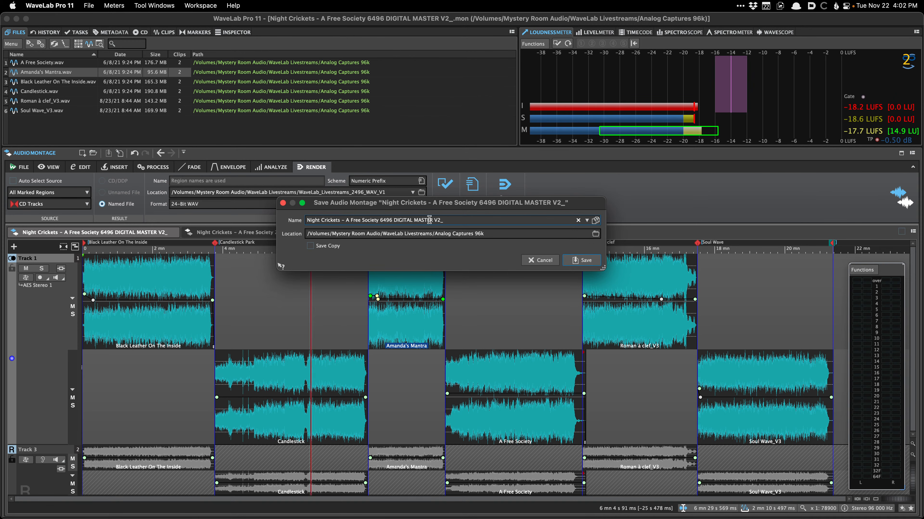
pyautogui.tripleClick(392, 219)
pyautogui.moveTo(389, 219); pyautogui.dragTo(380, 219)
pyautogui.moveTo(454, 224); pyautogui.dragTo(453, 222)
pyautogui.write('2496 VINYL PRE-MASTER')
pyautogui.press('Return')
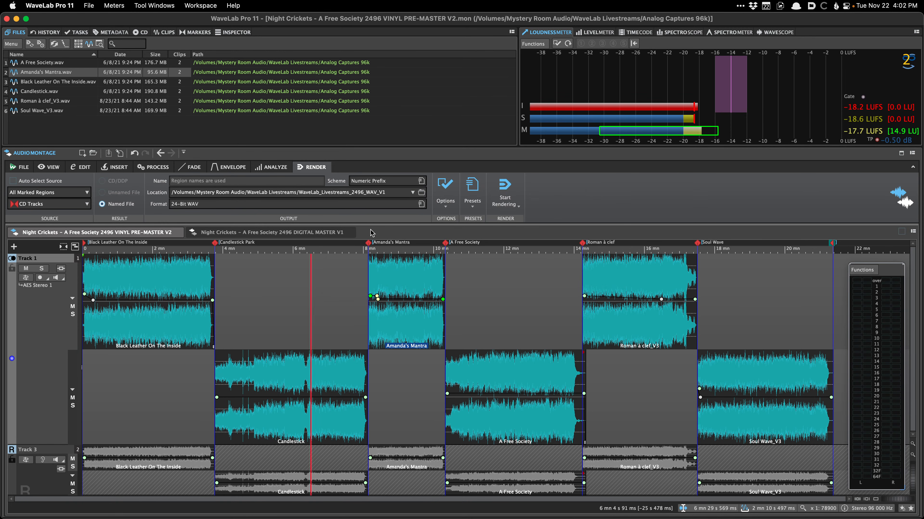
# Bring up the 2496 DIGITAL MASTER V1 montage, switch to iZotope RX 10 and add WaveLab_Livestreams_V1.wav from 96k Renders to the Batch Processor.
pyautogui.click(291, 232)
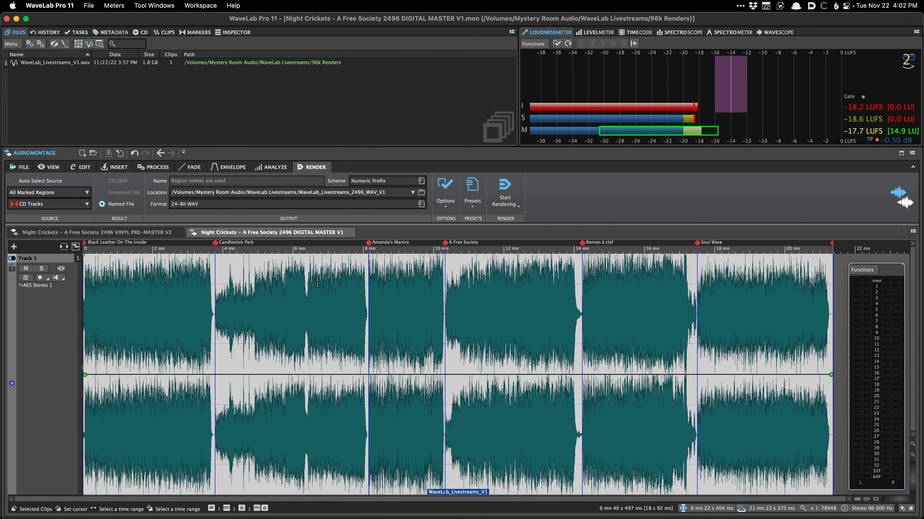
pyautogui.press('super+Tab')
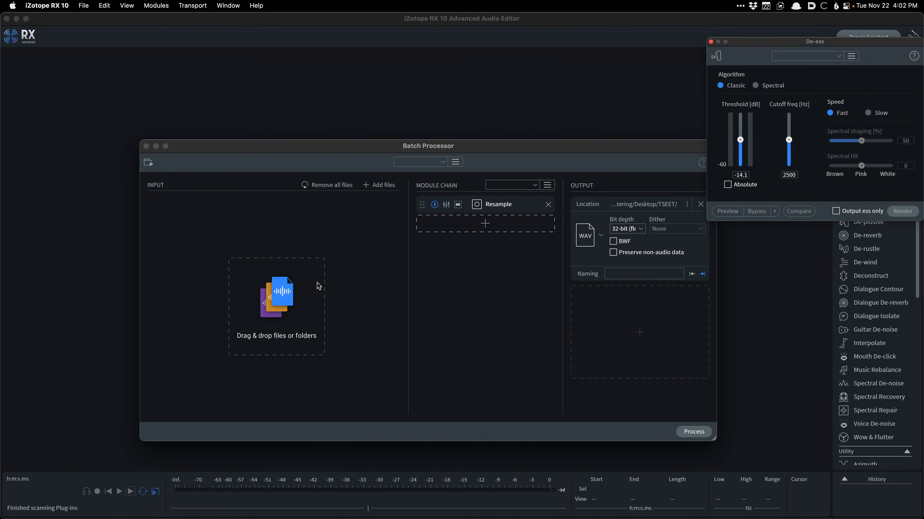
pyautogui.click(373, 189)
pyautogui.click(374, 189)
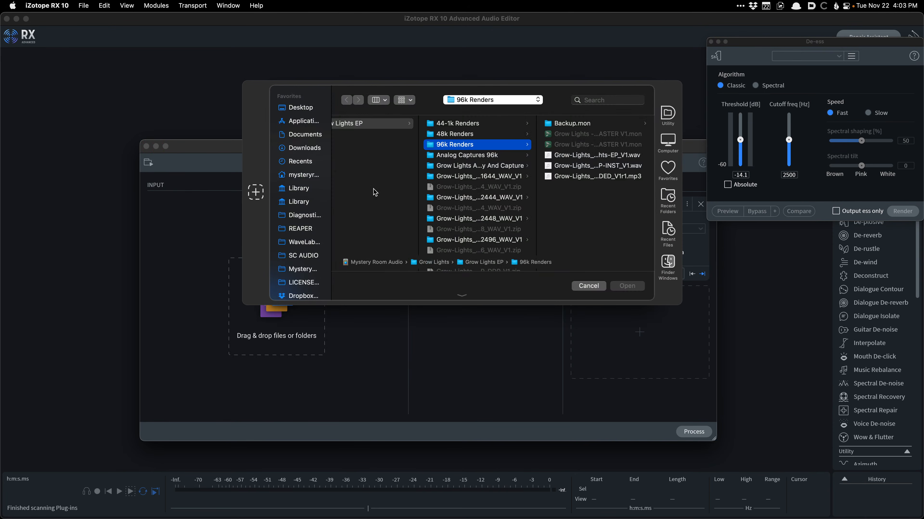
pyautogui.press('Up')
pyautogui.press('Right')
pyautogui.press('Down')
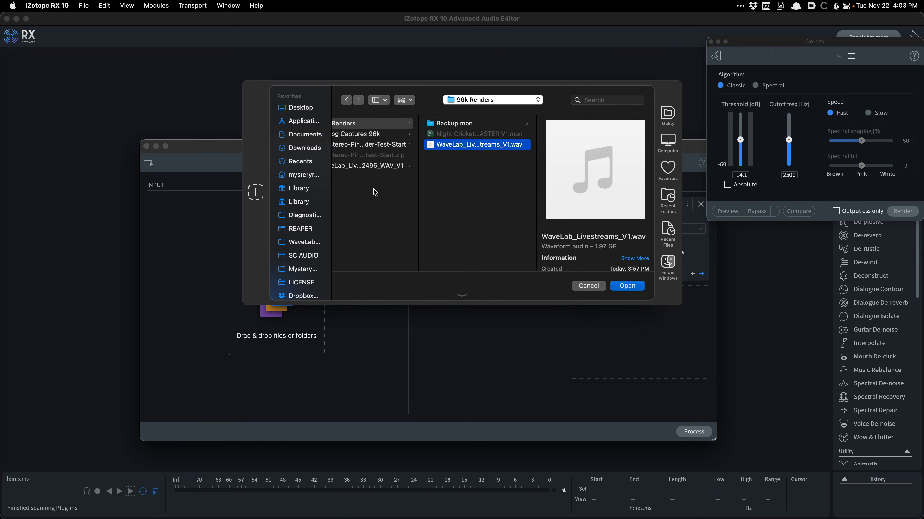
pyautogui.press('Return')
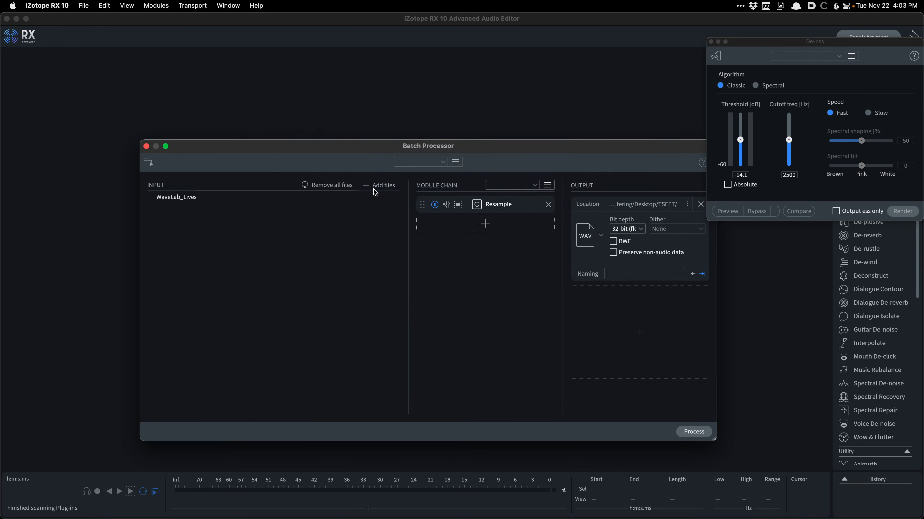
# Load the 44-1k batch preset and process the file into a new folder named 44-1k Renders inside WaveLab Livestreams.
pyautogui.click(415, 165)
pyautogui.click(419, 198)
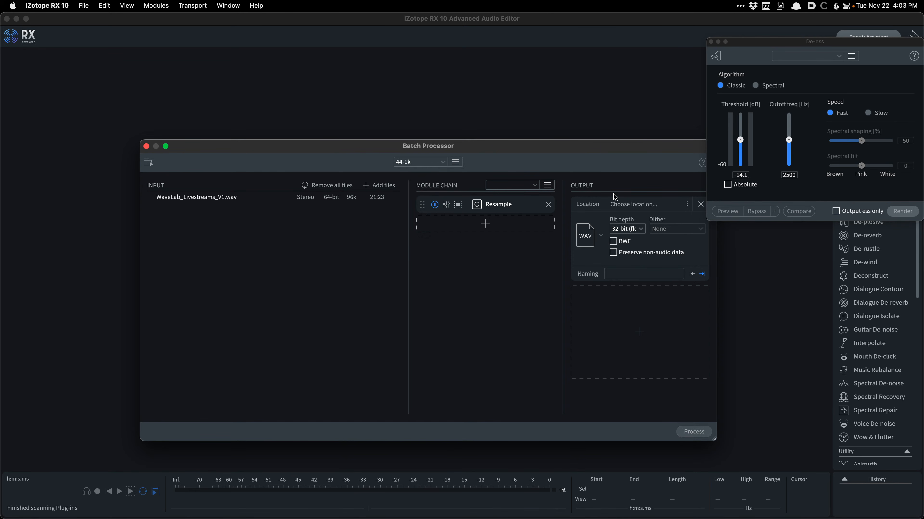
pyautogui.click(622, 204)
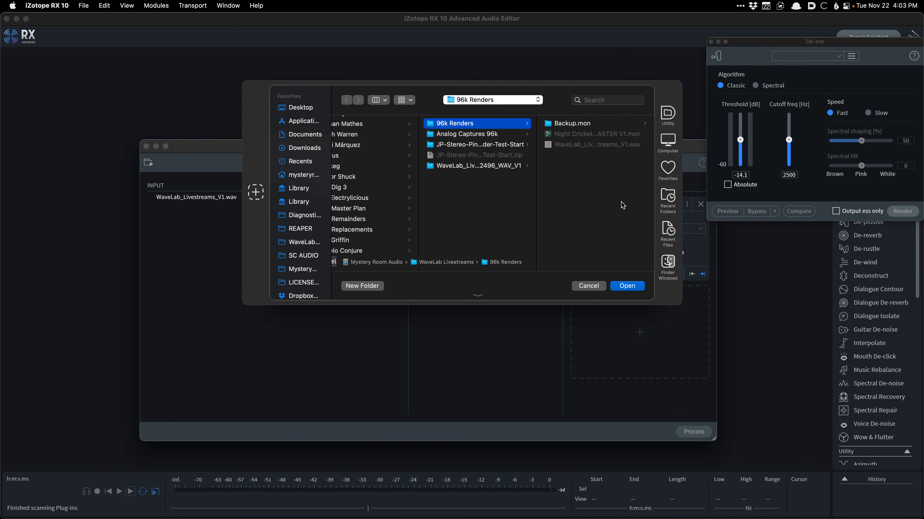
pyautogui.press('Left')
pyautogui.press('super+shift+n')
pyautogui.write('44.1k Renders')
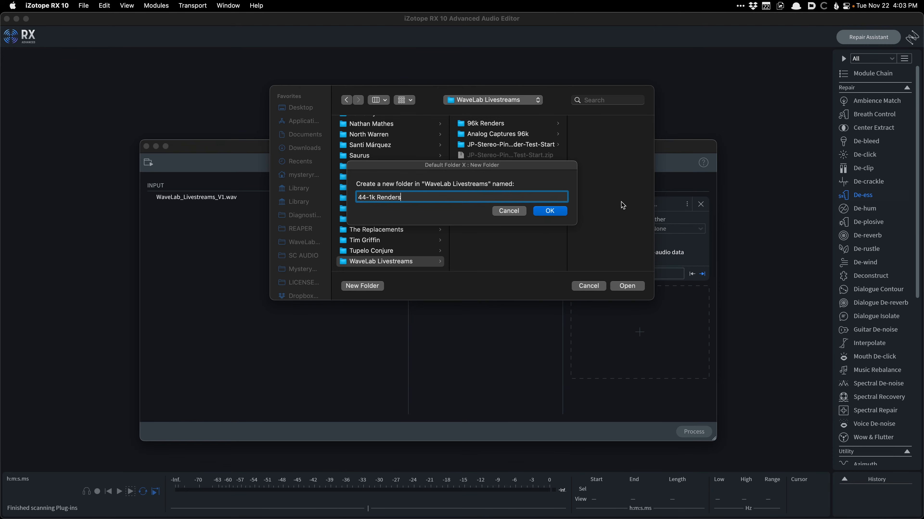
pyautogui.press('Return')
pyautogui.press('Return')
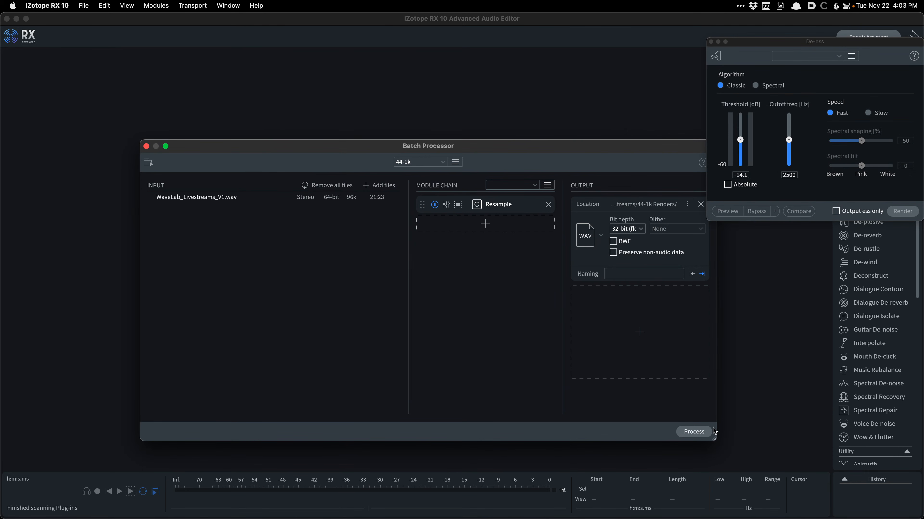
pyautogui.click(706, 434)
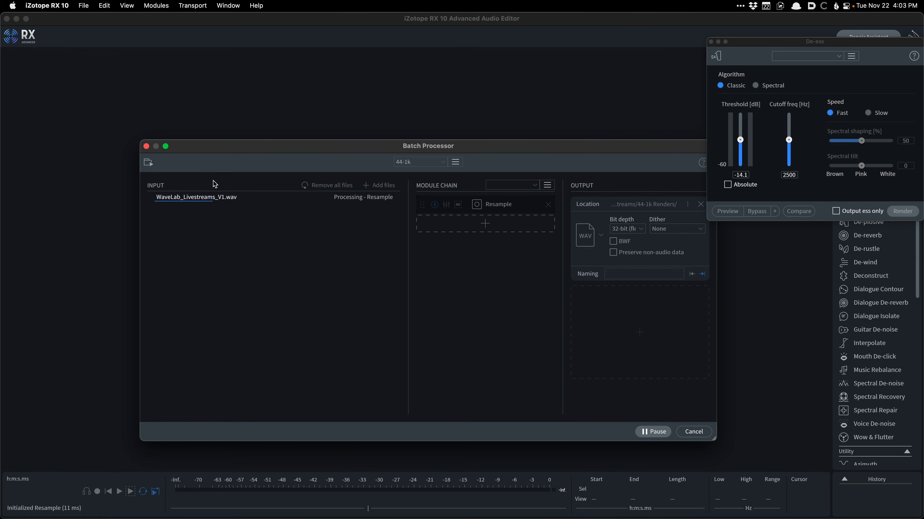
# Switch back to WaveLab and start a Customized Duplicate of the 2496 DIGITAL MASTER V1 montage.
pyautogui.press('super+Tab')
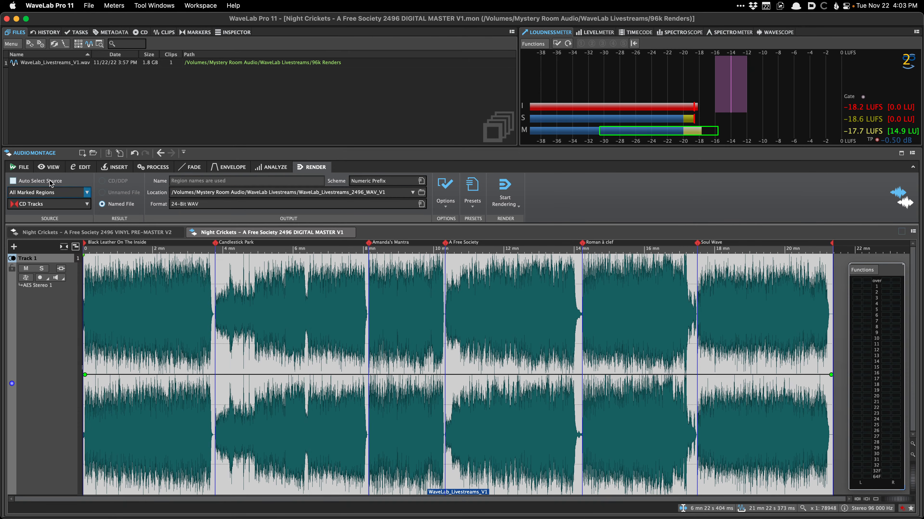
pyautogui.click(21, 168)
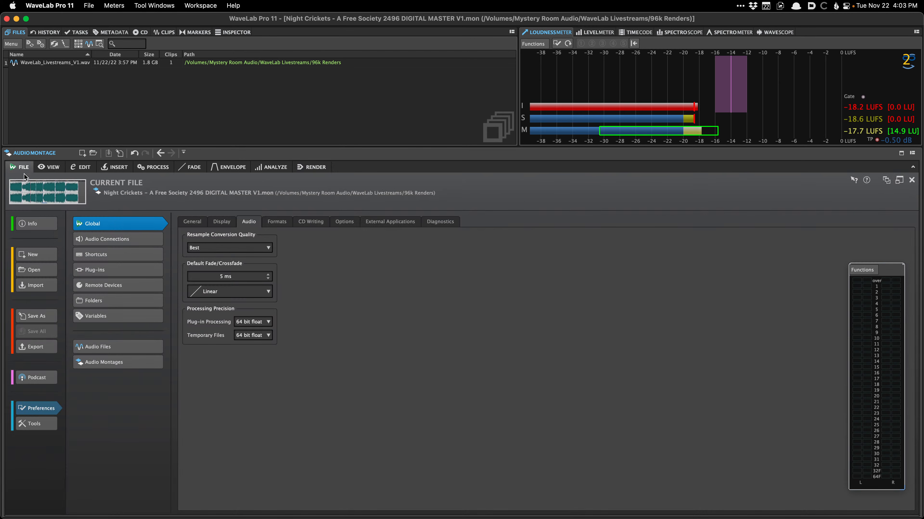
pyautogui.click(49, 257)
pyautogui.click(116, 257)
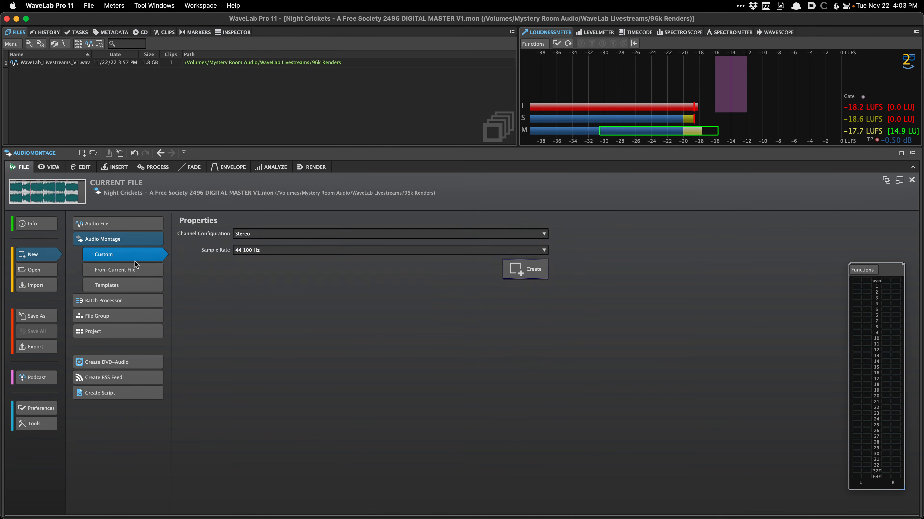
pyautogui.click(130, 272)
pyautogui.click(221, 287)
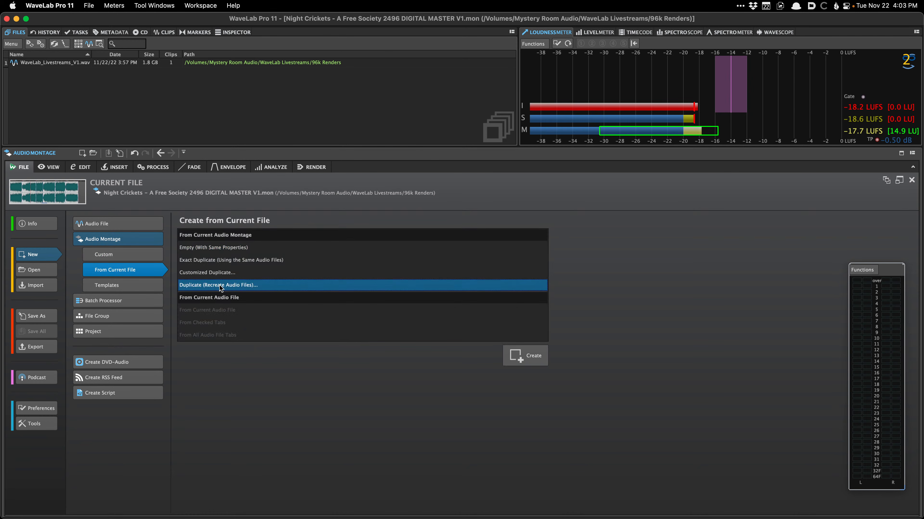
pyautogui.click(223, 274)
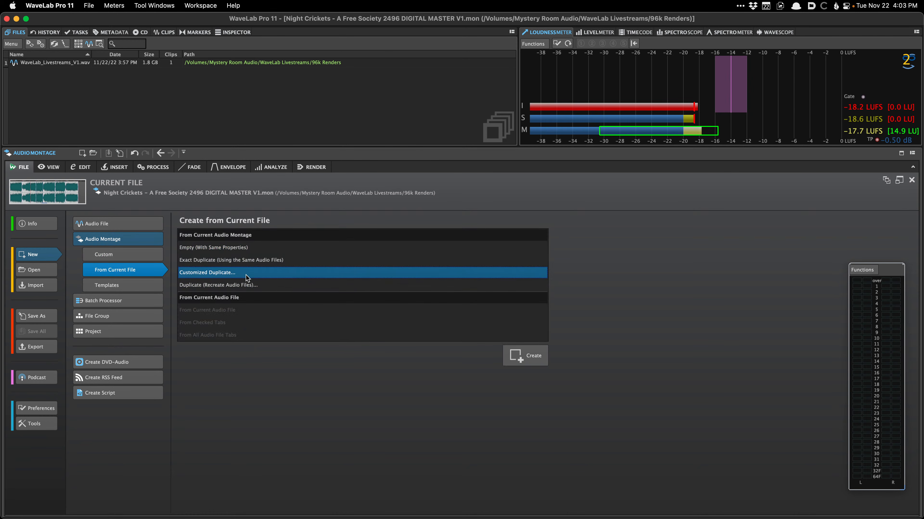
pyautogui.click(527, 354)
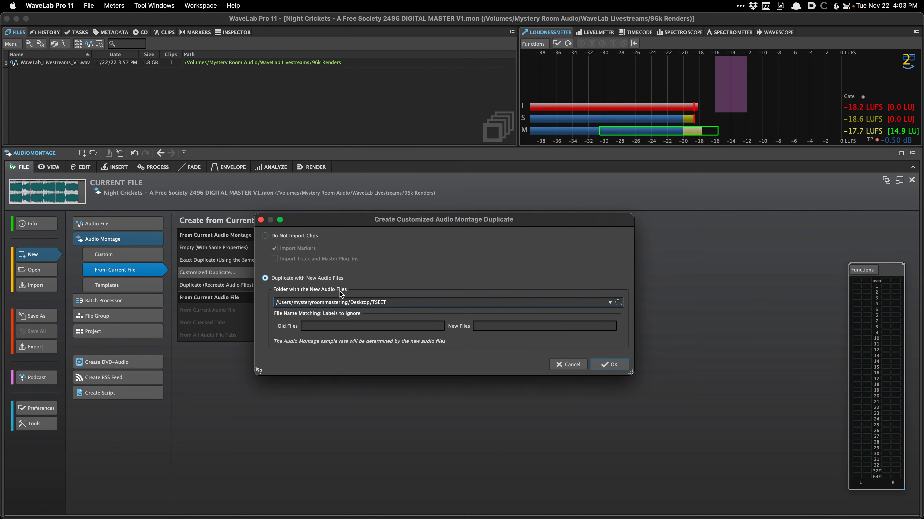
# Create the duplicate with the new audio files from the 44-1k Renders folder, and close the resulting untitled montage without saving.
pyautogui.click(619, 303)
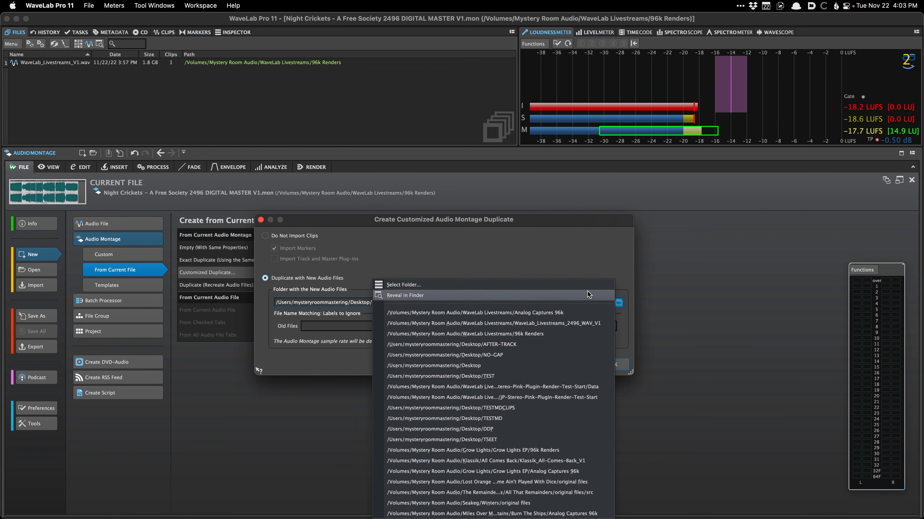
pyautogui.click(584, 290)
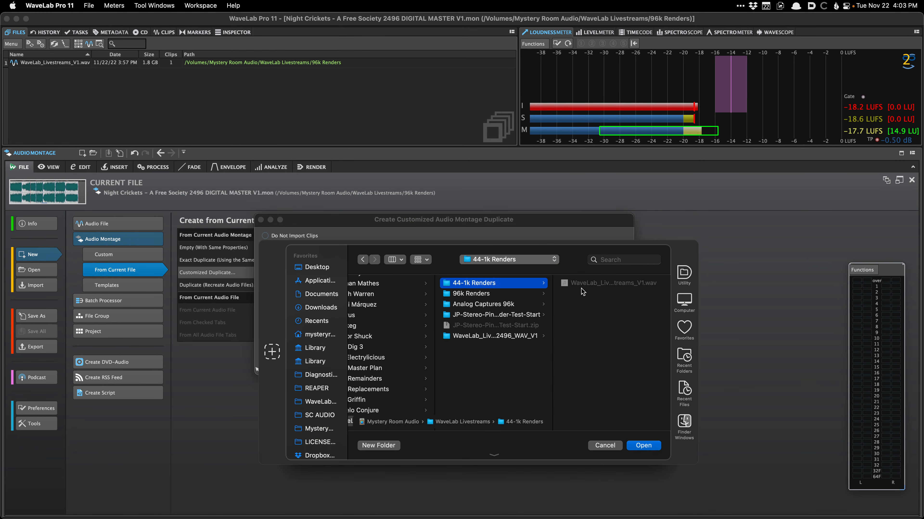
pyautogui.press('Down')
pyautogui.press('Up')
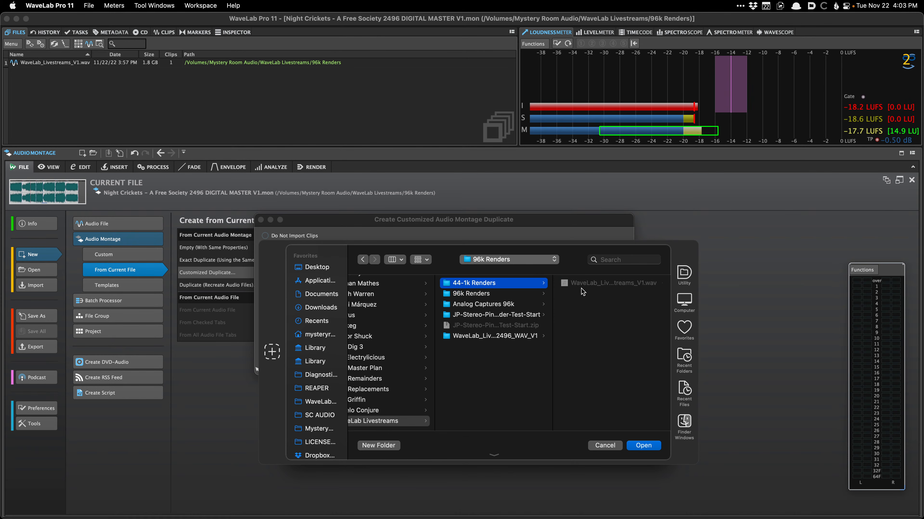
pyautogui.press('Down')
pyautogui.press('Up')
pyautogui.press('Down')
pyautogui.press('Up')
pyautogui.press('Return')
pyautogui.press('Return')
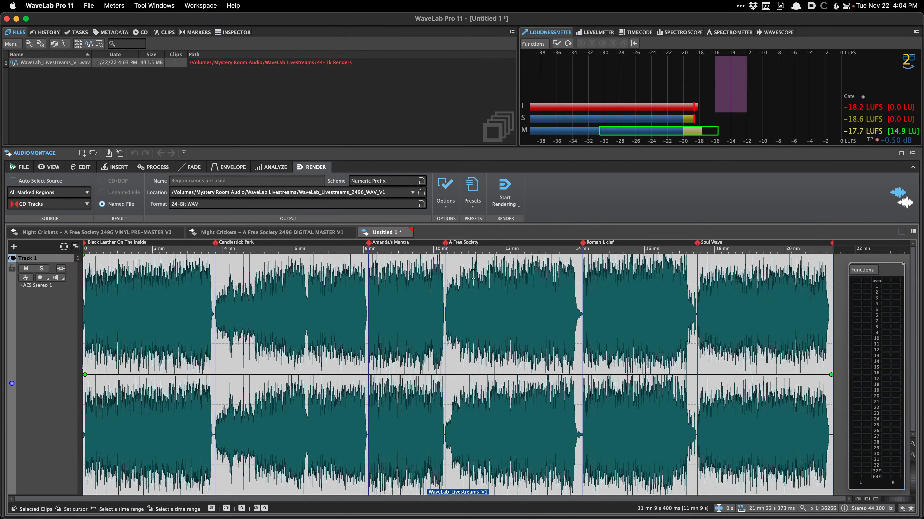
pyautogui.click(409, 232)
pyautogui.click(473, 275)
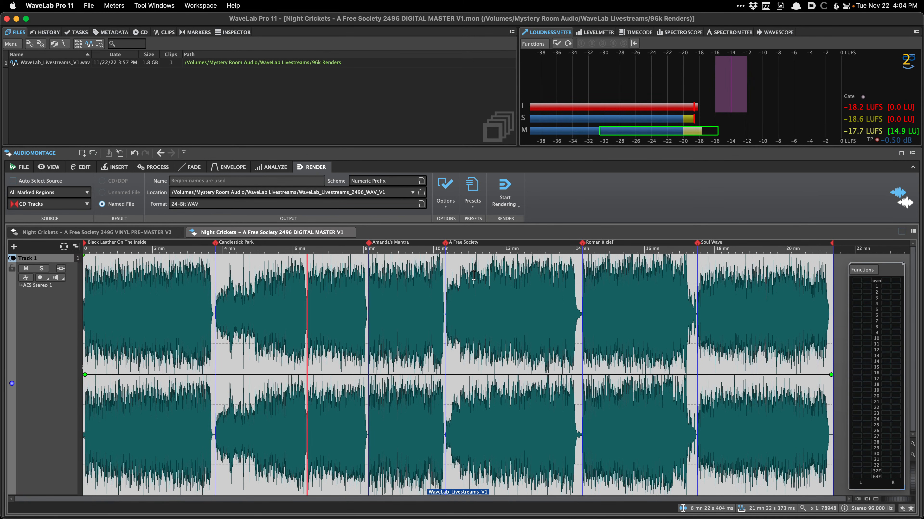
# Copy the montage's file name without path or extension and create its Customized Duplicate with the audio files from the 44-1k Renders folder.
pyautogui.press('super+shift+c')
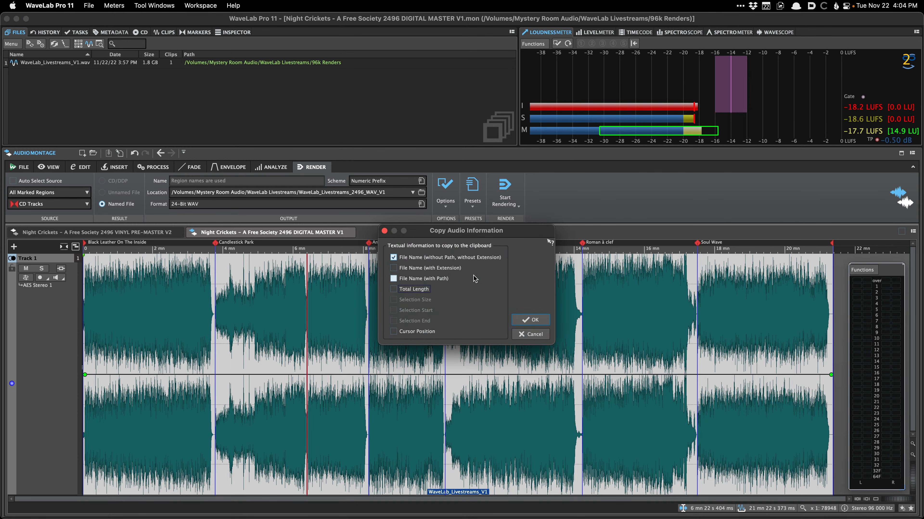
pyautogui.press('Return')
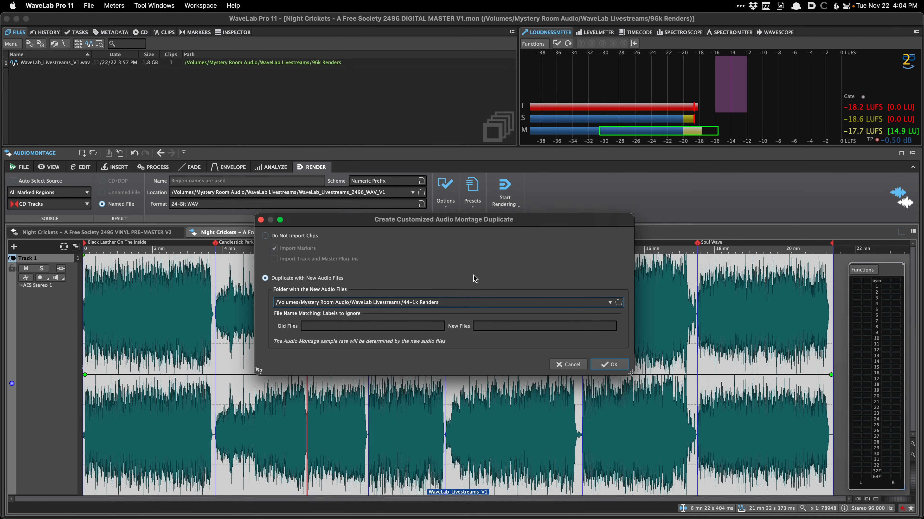
pyautogui.press('Return')
# Save the duplicated montage as "Night Crickets – A Free Society 2444 DIGITAL MASTER V1" in the 44-1k Renders folder.
pyautogui.press('super+s')
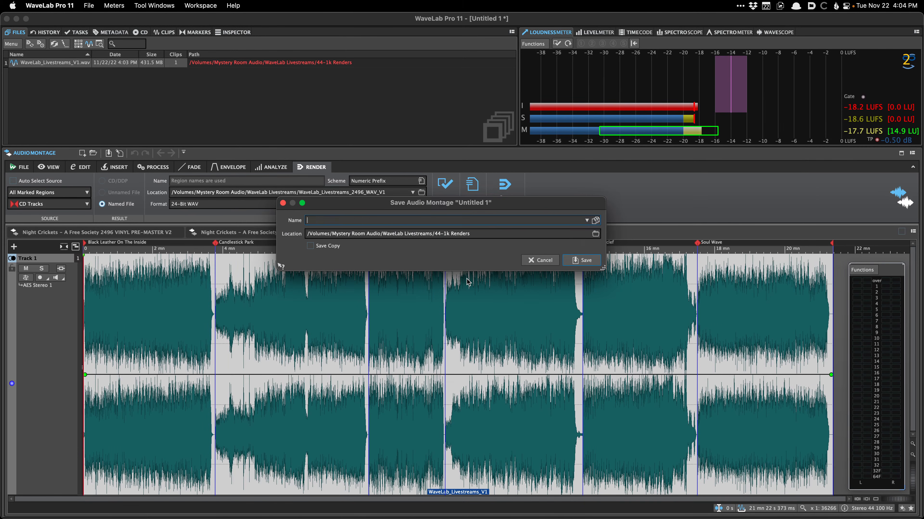
pyautogui.doubleClick(386, 220)
pyautogui.write('2444 DIGITAL MASTER V1')
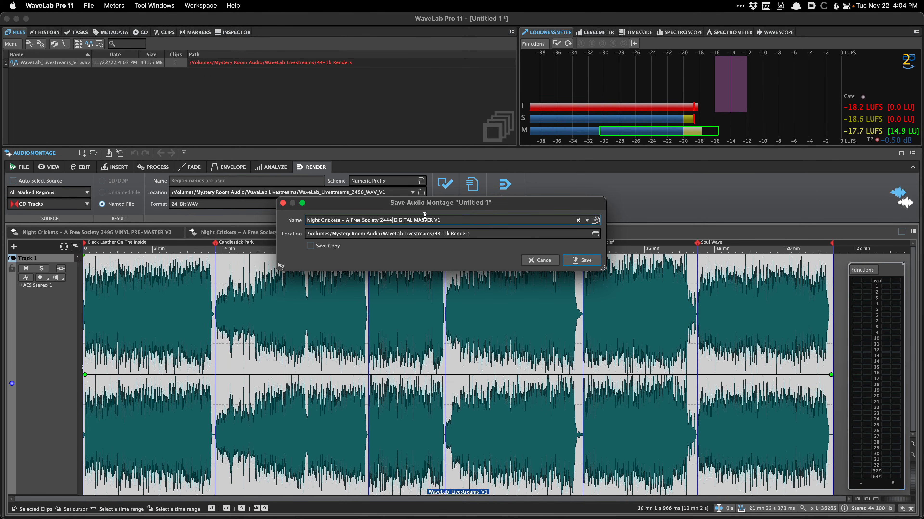
pyautogui.press('Return')
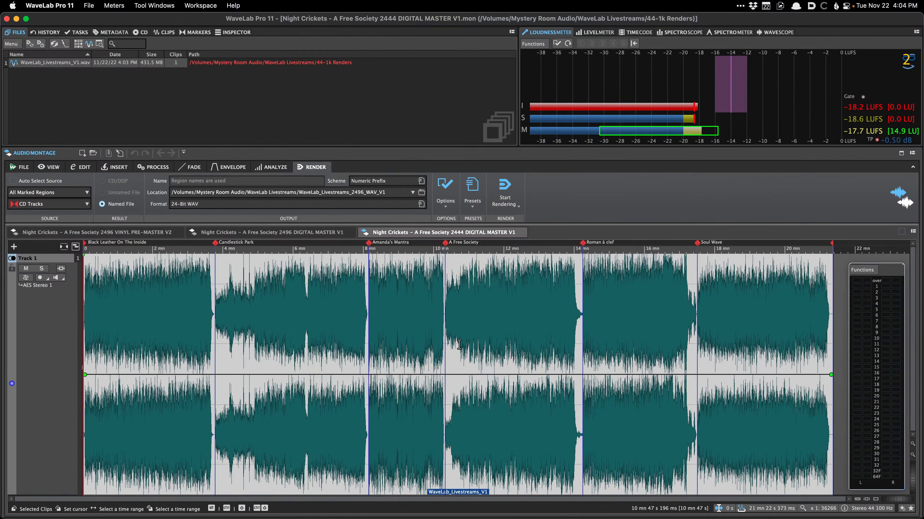
# Check the new montage's master effects, and review the CD-Text for the album and its tracks.
pyautogui.click(194, 312)
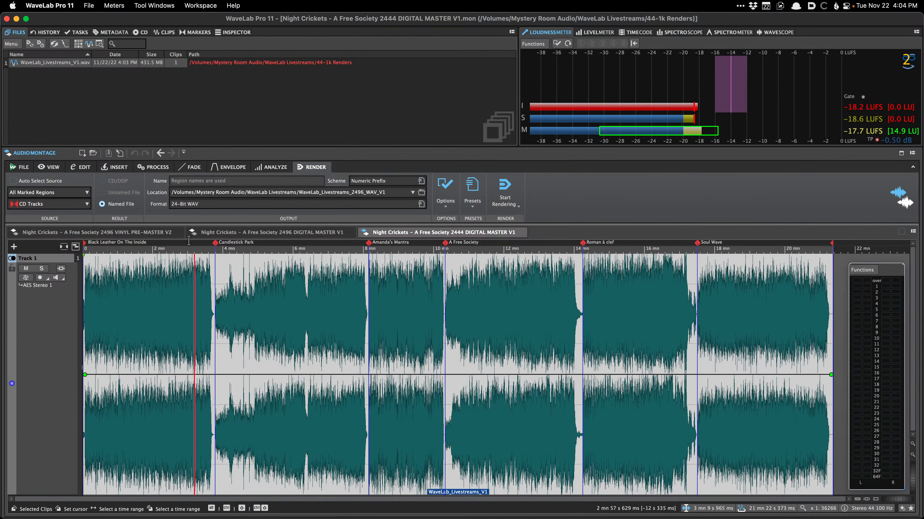
pyautogui.click(233, 33)
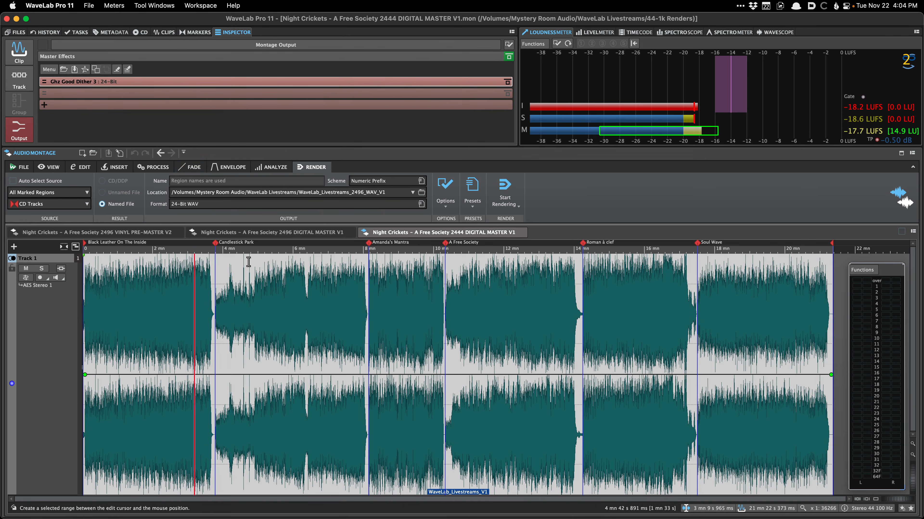
pyautogui.press('super+t')
pyautogui.scroll(-4, 248, 261)
pyautogui.scroll(-2, 248, 262)
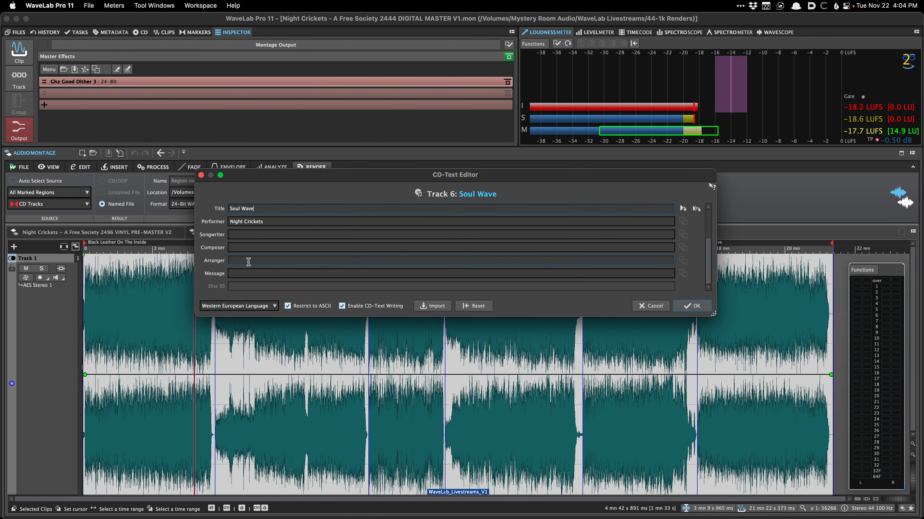
pyautogui.scroll(6, 248, 262)
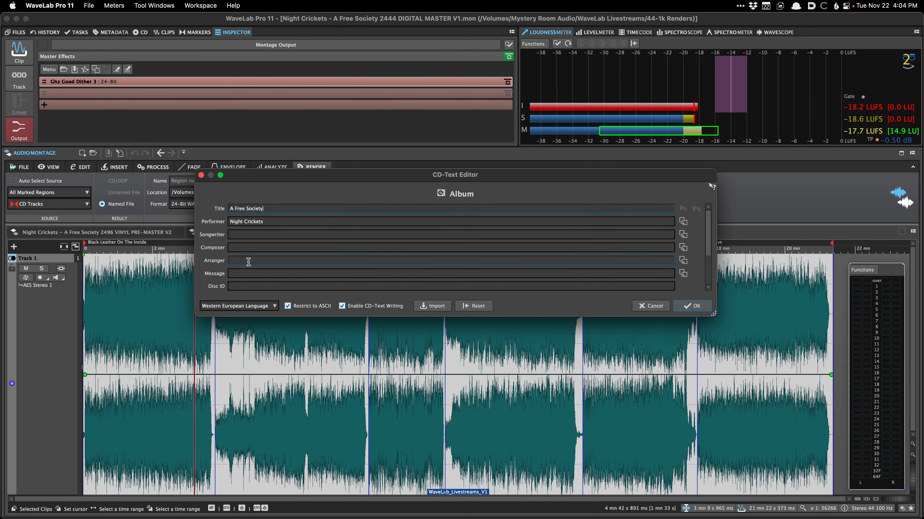
pyautogui.scroll(-6, 248, 262)
pyautogui.press('Escape')
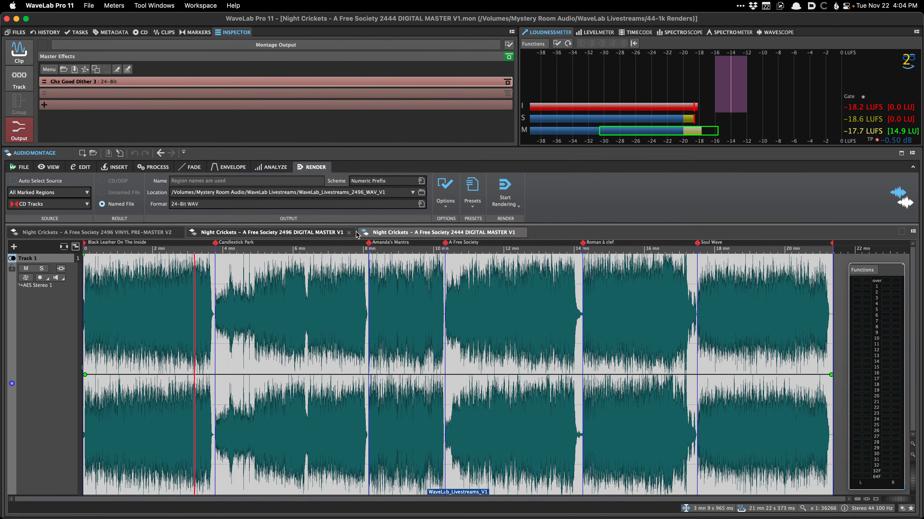
# Set the render location for the 24-bit WAV tracks to the WaveLab_Livestreams_2444_WAV_V1 folder.
pyautogui.click(465, 197)
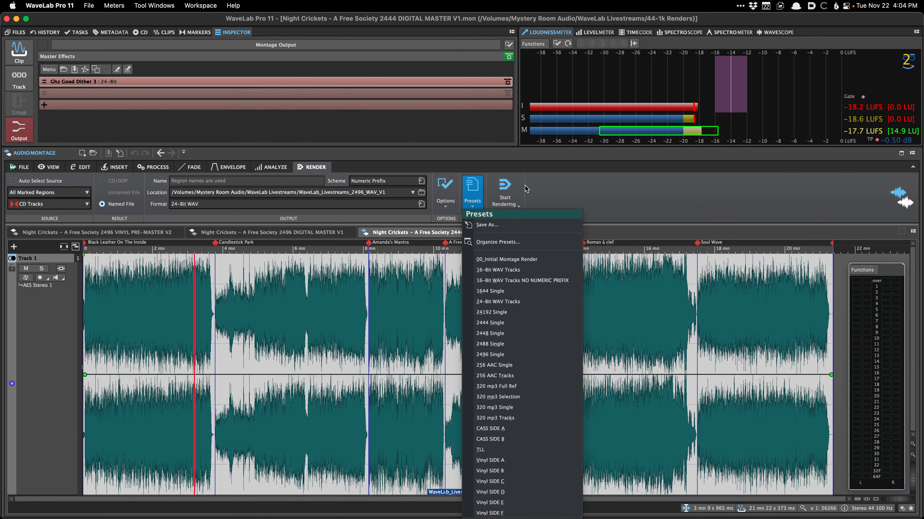
pyautogui.click(467, 197)
pyautogui.click(470, 197)
pyautogui.click(473, 196)
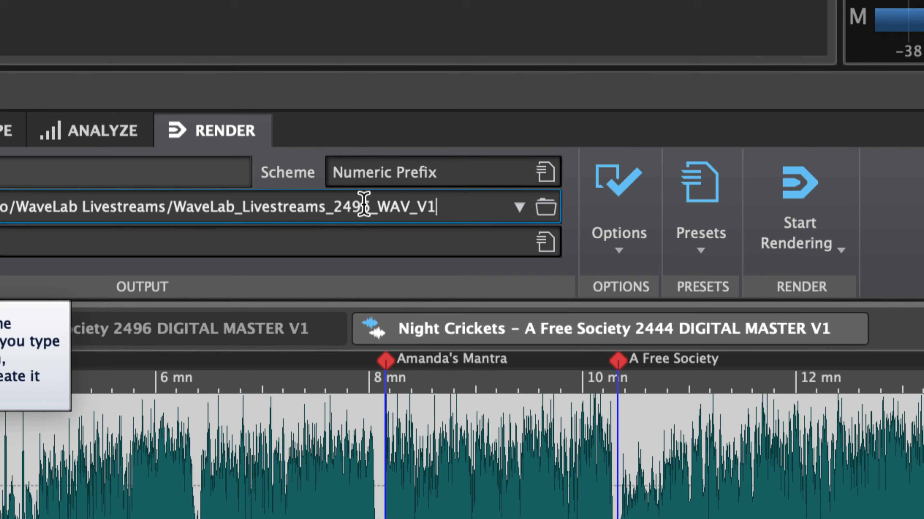
pyautogui.moveTo(360, 207); pyautogui.dragTo(370, 207)
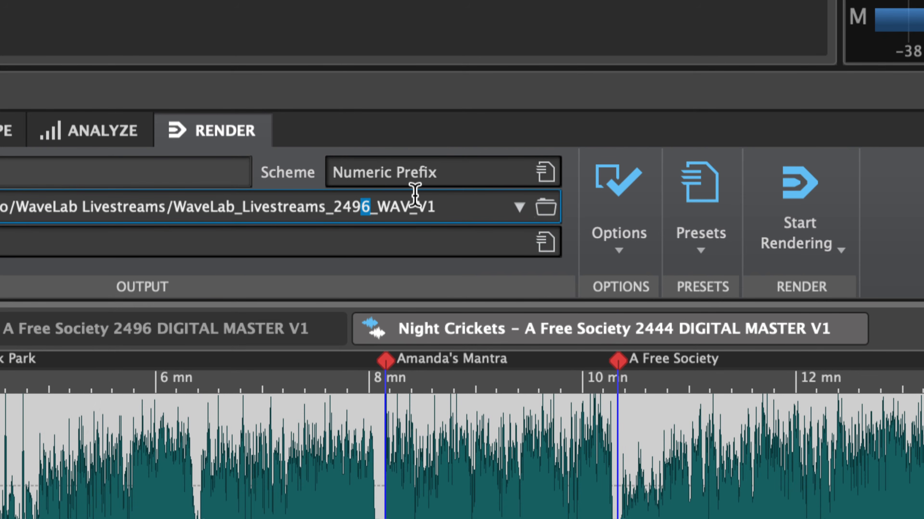
pyautogui.write('44')
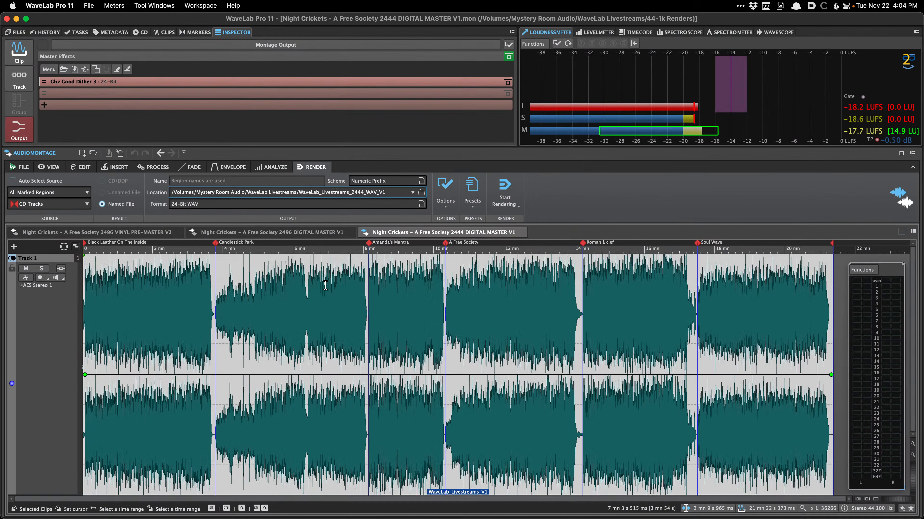
# Render all CD tracks of the 2444 DIGITAL MASTER V1 montage as 24-bit WAV files.
pyautogui.rightClick(247, 502)
pyautogui.click(201, 516)
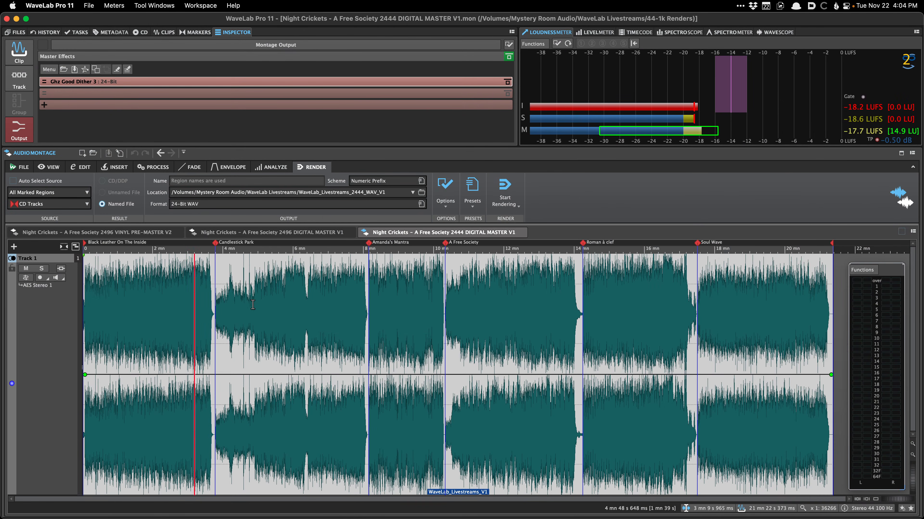
pyautogui.click(252, 305)
pyautogui.press('super+r')
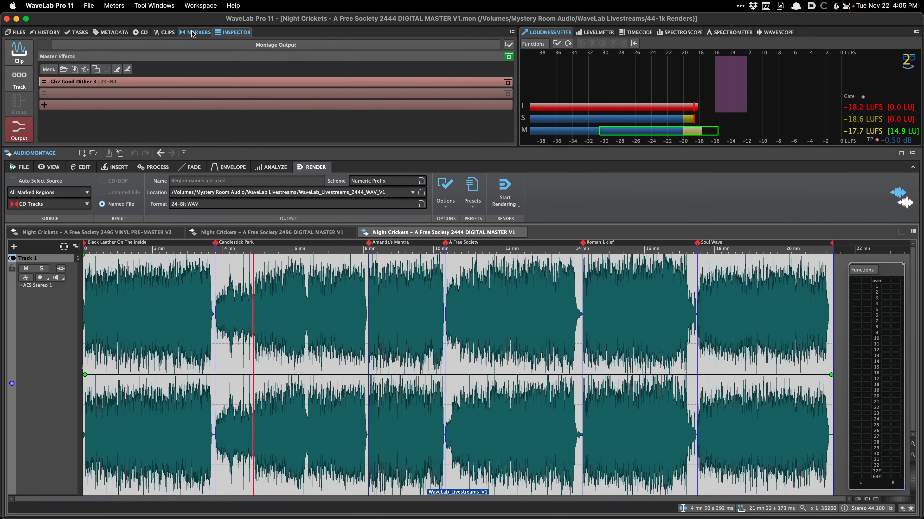
# Review the ID3 v2 tags in the montage's metadata and close them without changes.
pyautogui.click(116, 32)
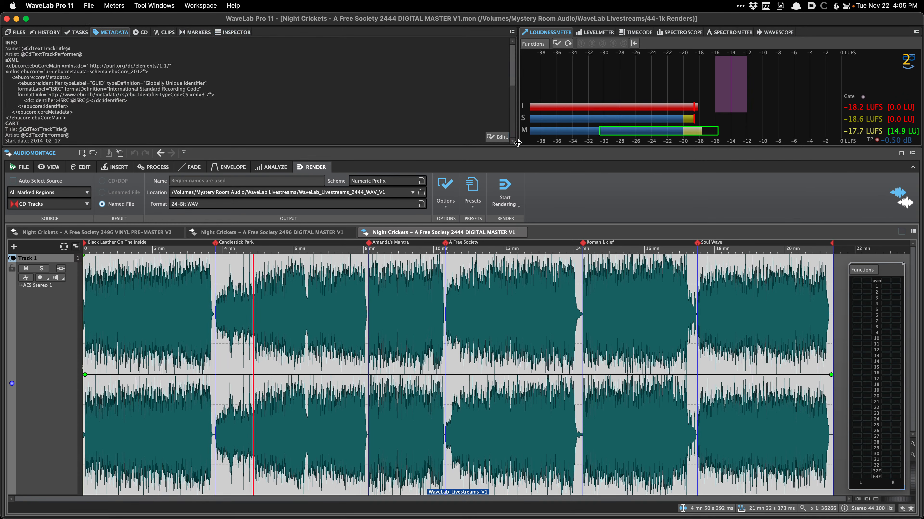
pyautogui.click(500, 137)
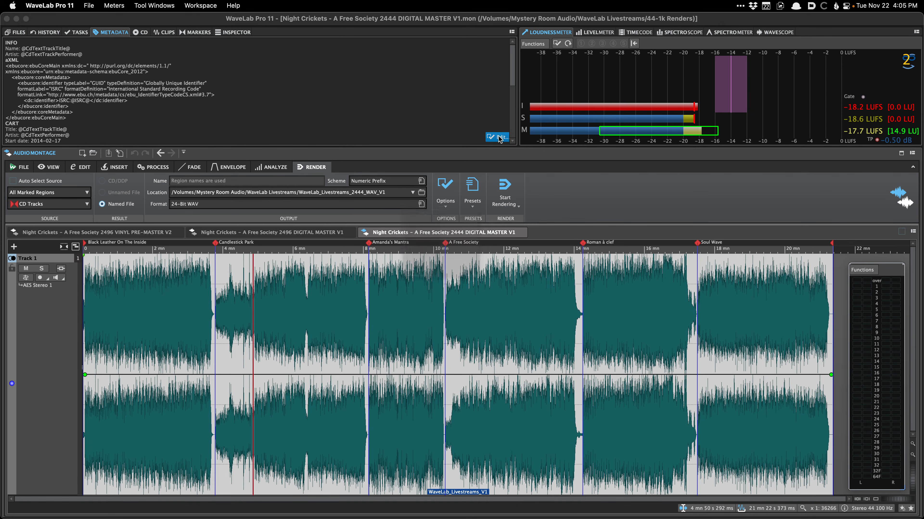
pyautogui.click(290, 93)
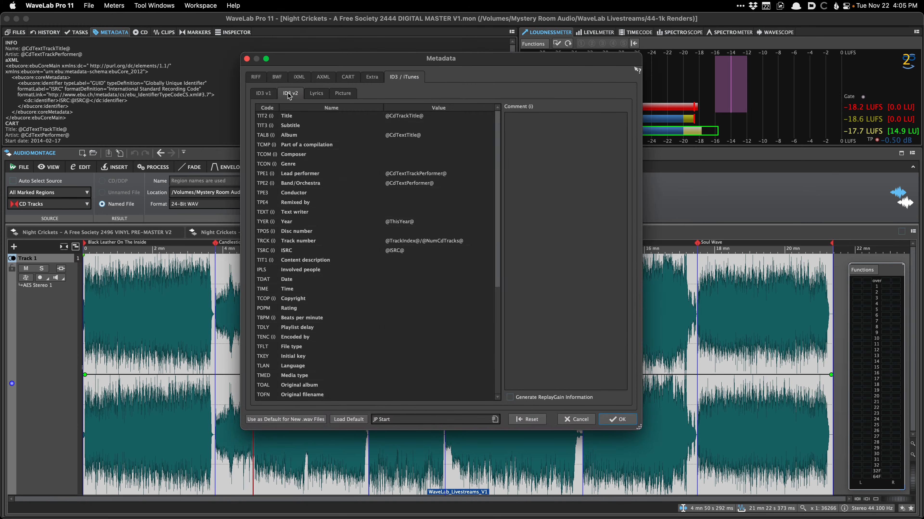
pyautogui.press('Escape')
# Switch to Path Finder and select the WaveLab Livestreams folder on the Mystery Room Audio drive.
pyautogui.press('super+Tab')
pyautogui.press('super+Tab')
pyautogui.press('super+Tab')
pyautogui.press('super+Tab')
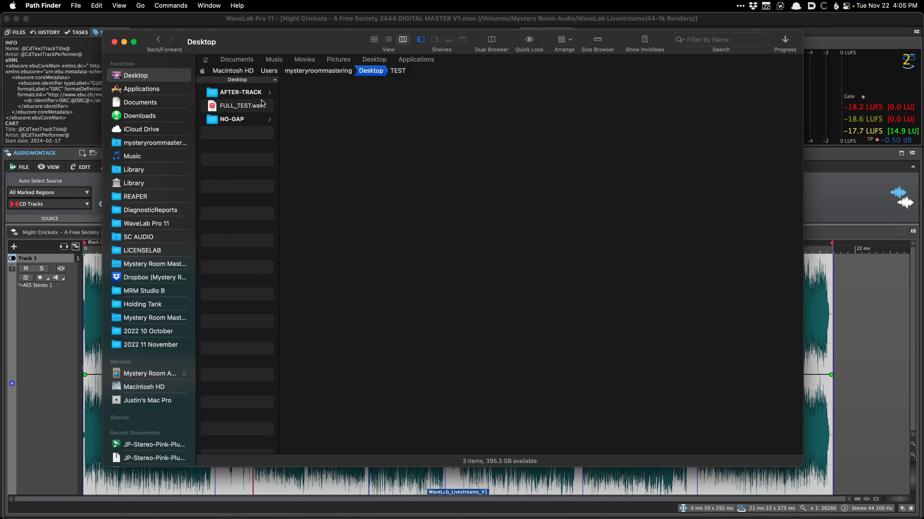
pyautogui.click(150, 373)
pyautogui.scroll(-10, 269, 364)
pyautogui.click(269, 389)
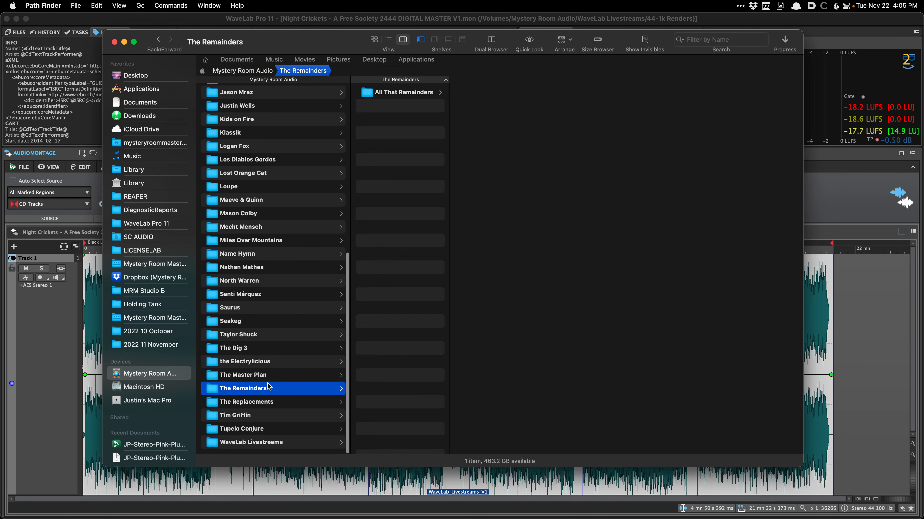
pyautogui.press('Down')
pyautogui.press('Down')
pyautogui.press('Down')
pyautogui.press('Down')
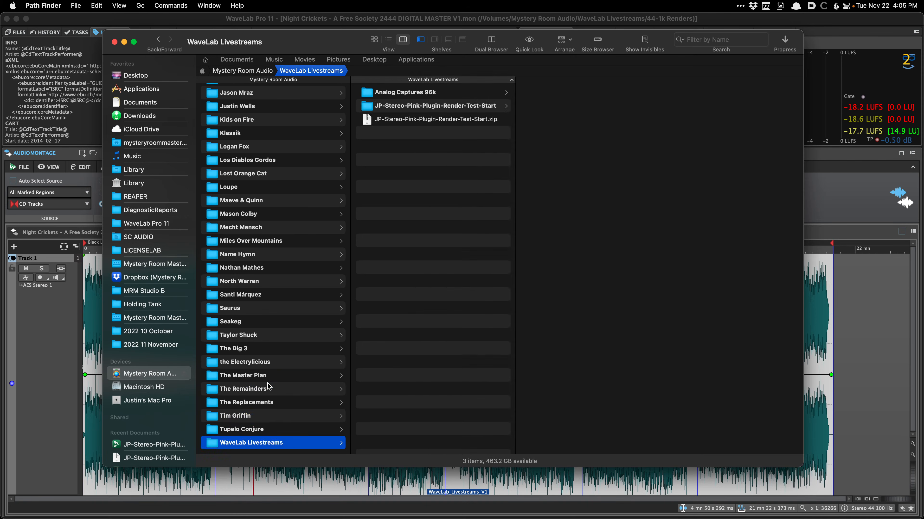
# Open the WaveLab_Livestreams_2444_WAV_V1 folder and select the first track, 01 Black Leather On The Inside.wav.
pyautogui.press('Right')
pyautogui.press('Down')
pyautogui.press('Down')
pyautogui.press('Down')
pyautogui.press('Down')
pyautogui.press('Down')
pyautogui.press('Right')
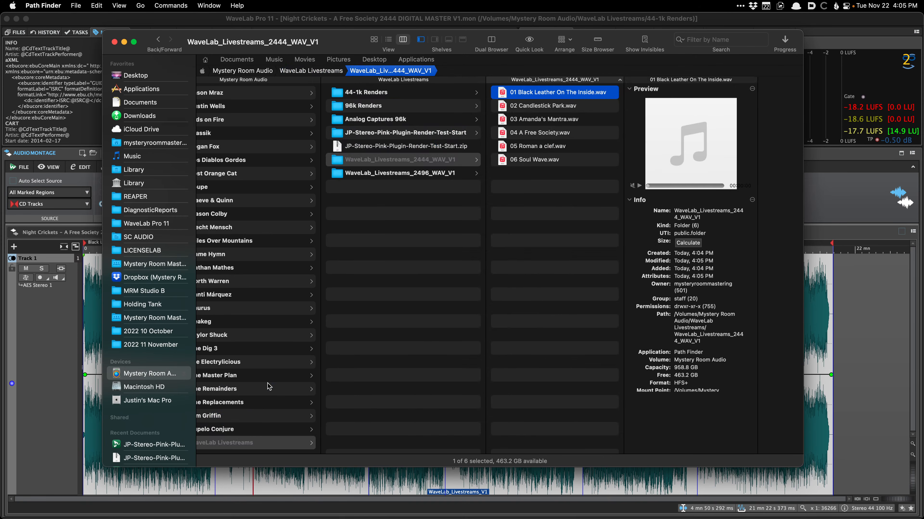
# Preview the rendered files from 01 Black Leather On The Inside.wav through 05 Roman a clef.wav to check their embedded metadata.
pyautogui.press('space')
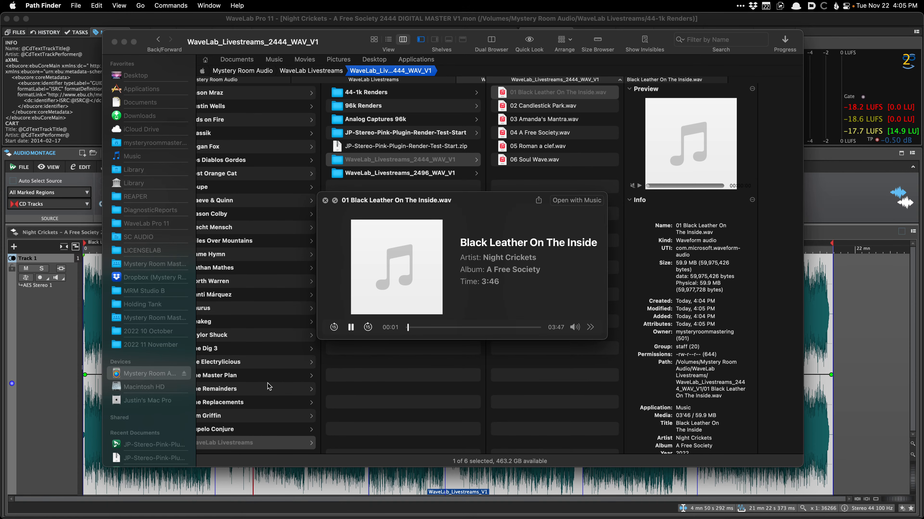
pyautogui.press('Down')
pyautogui.press('Down')
pyautogui.press('Down')
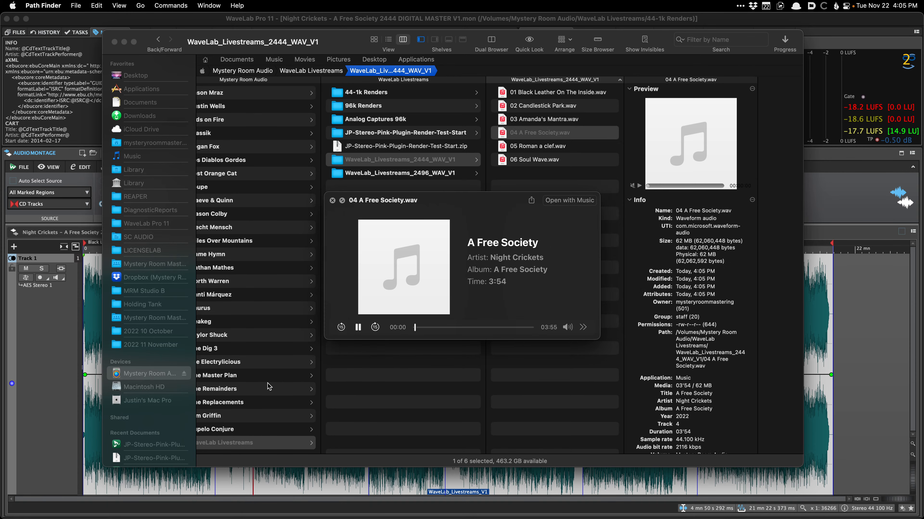
pyautogui.press('Down')
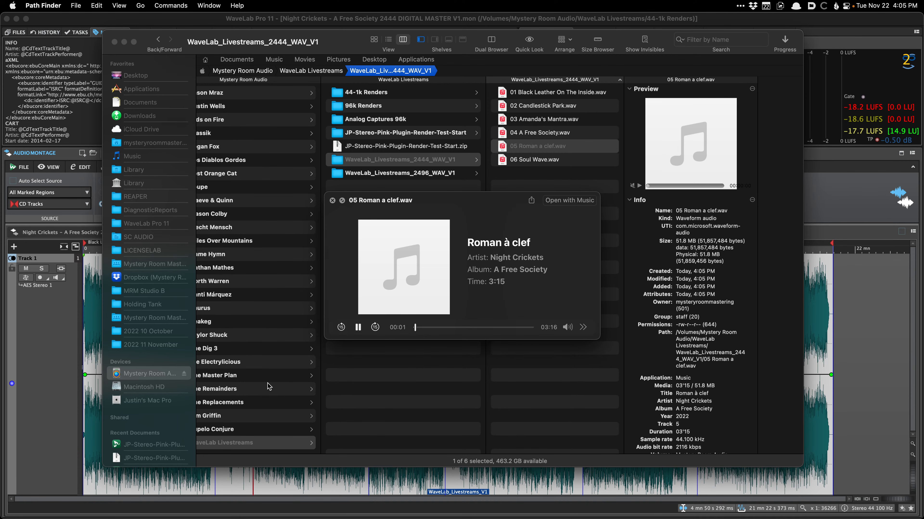
pyautogui.press('space')
# Switch back to WaveLab and look over the montage's ID3 v2 metadata variables again.
pyautogui.press('super+Tab')
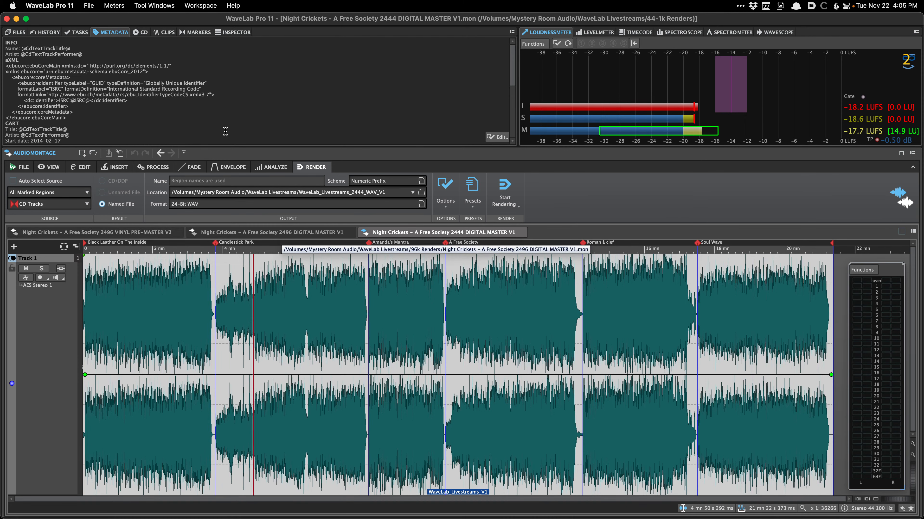
pyautogui.click(497, 137)
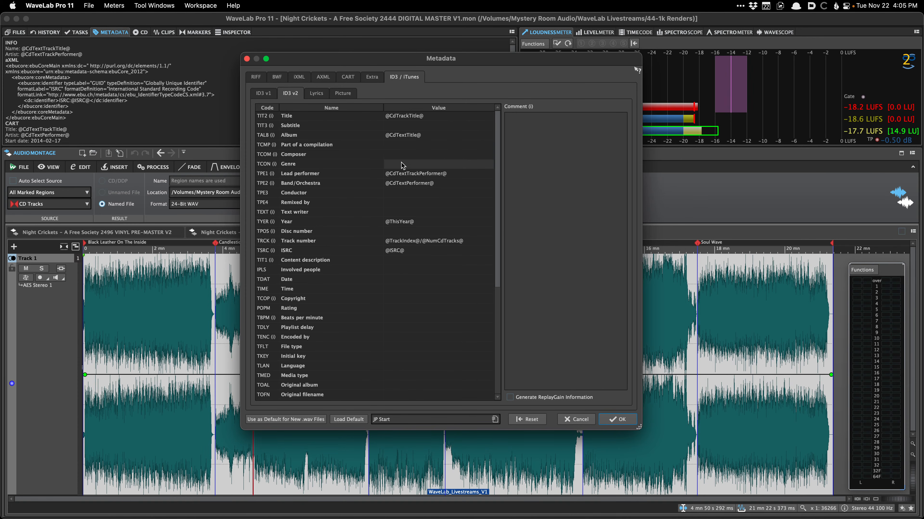
pyautogui.press('Escape')
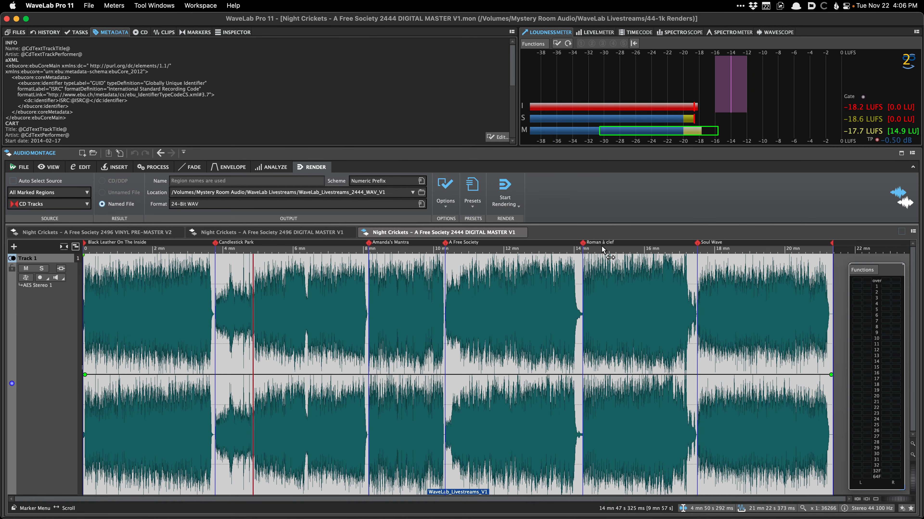
# Inspect the CD-Text title of track 5, Roman à clef, and close the CD-Text Editor without changes.
pyautogui.press('super+t')
pyautogui.scroll(-3, 601, 245)
pyautogui.scroll(-2, 601, 246)
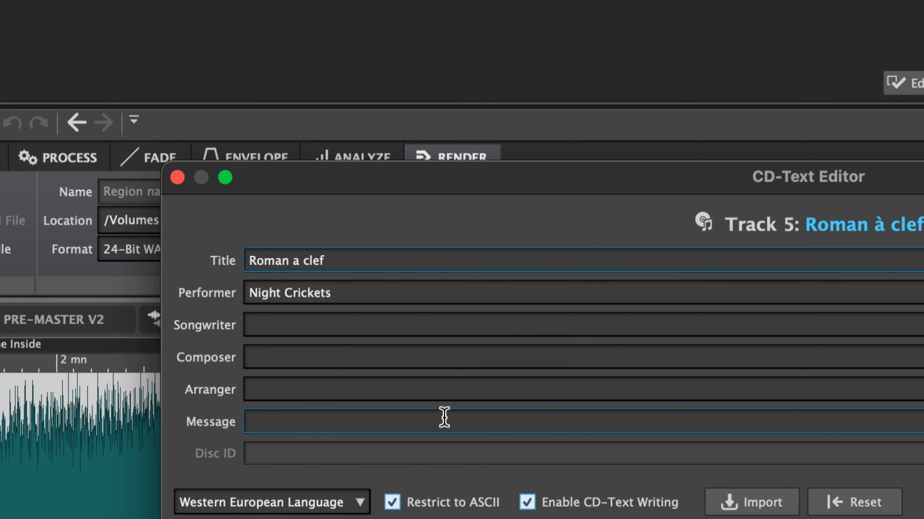
pyautogui.press('Escape')
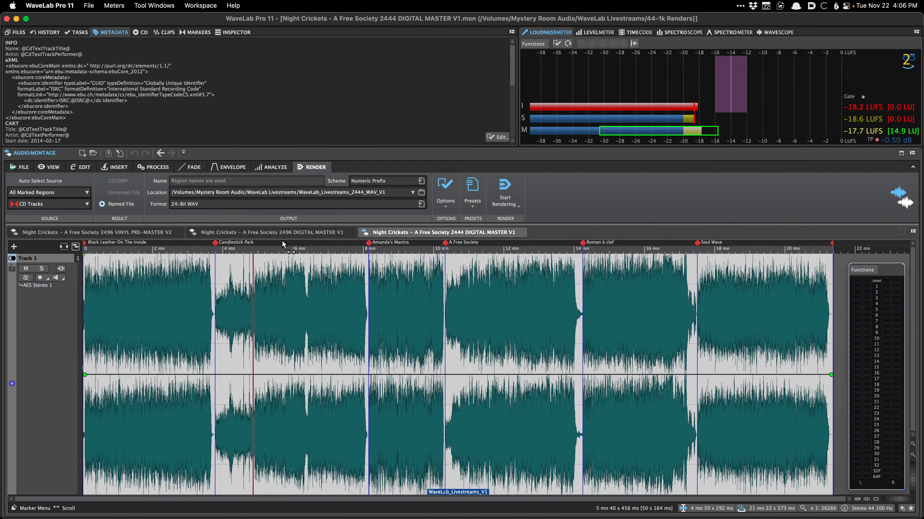
# Preview 05 Roman a clef.wav in Path Finder to compare its file name and title tag, and return to WaveLab.
pyautogui.press('super+Tab')
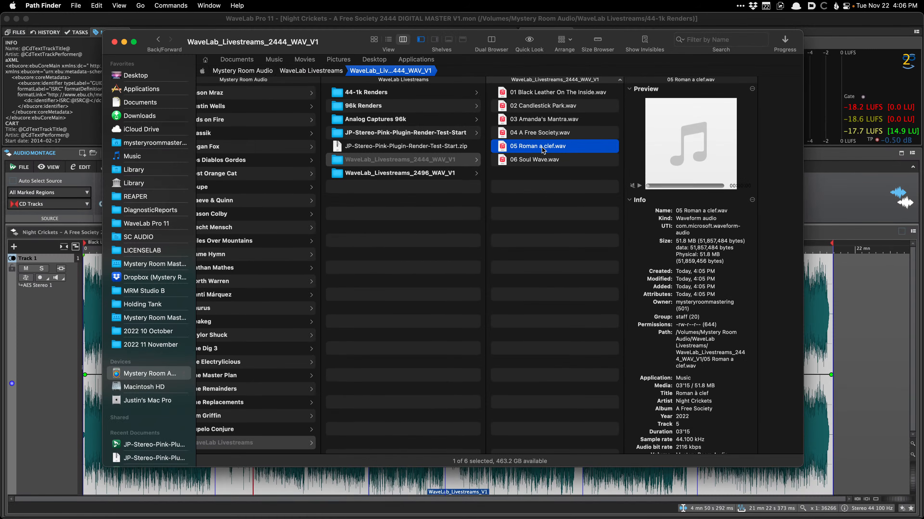
pyautogui.press('space')
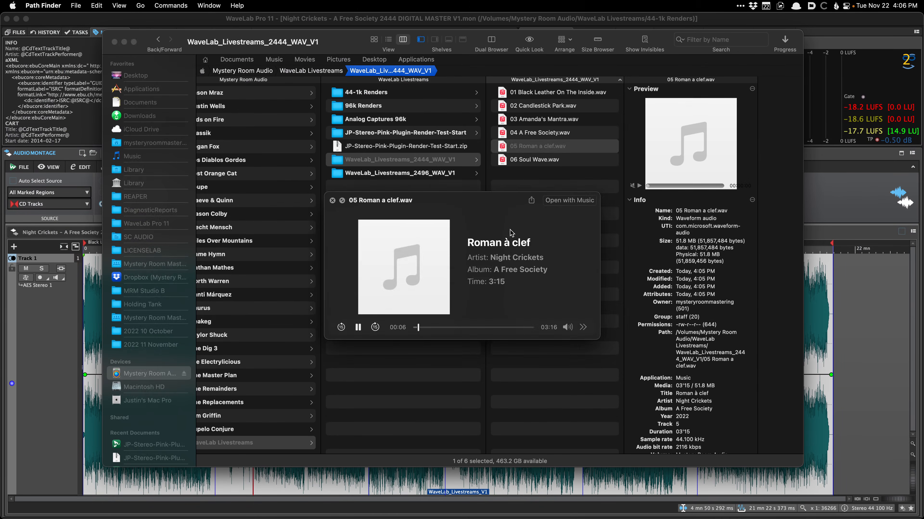
pyautogui.press('space')
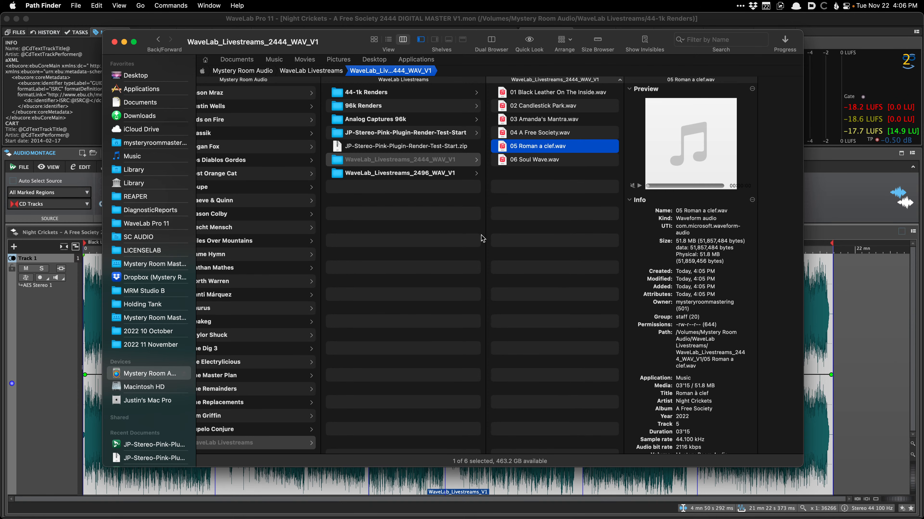
pyautogui.press('super+Tab')
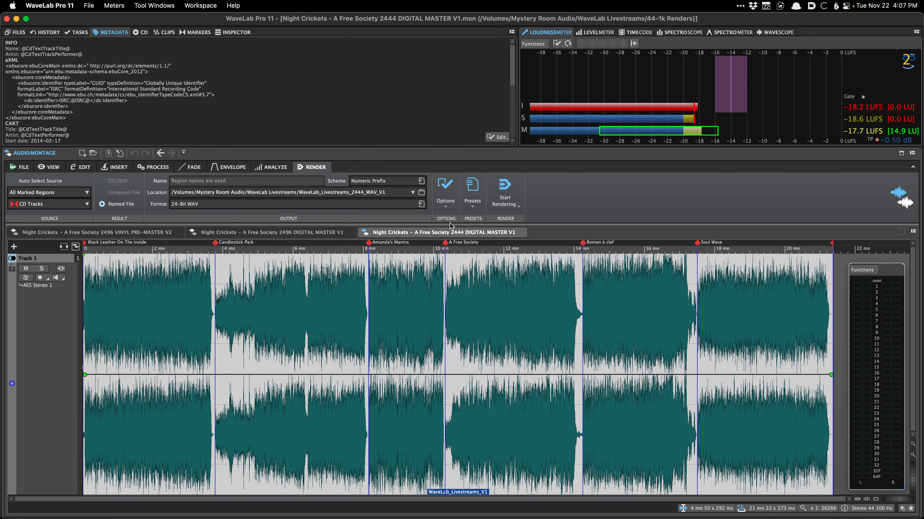
pyautogui.click(475, 200)
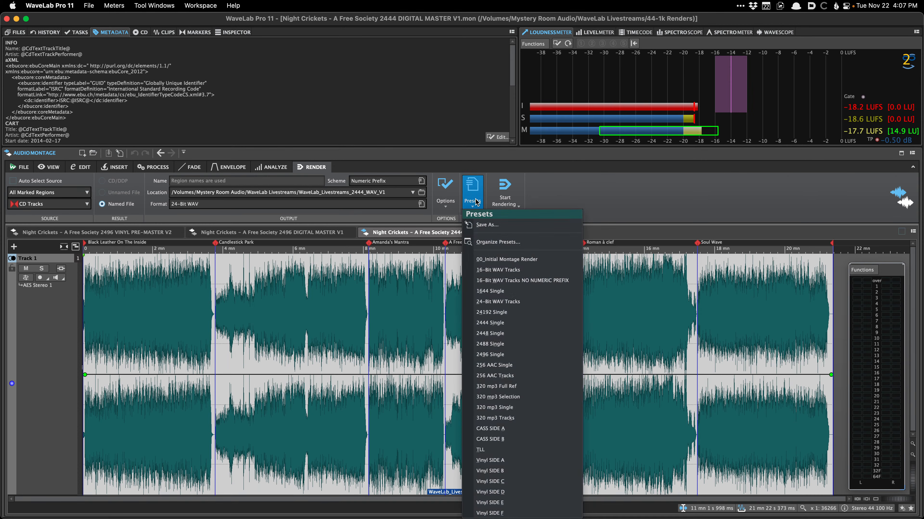
pyautogui.click(475, 201)
pyautogui.click(475, 201)
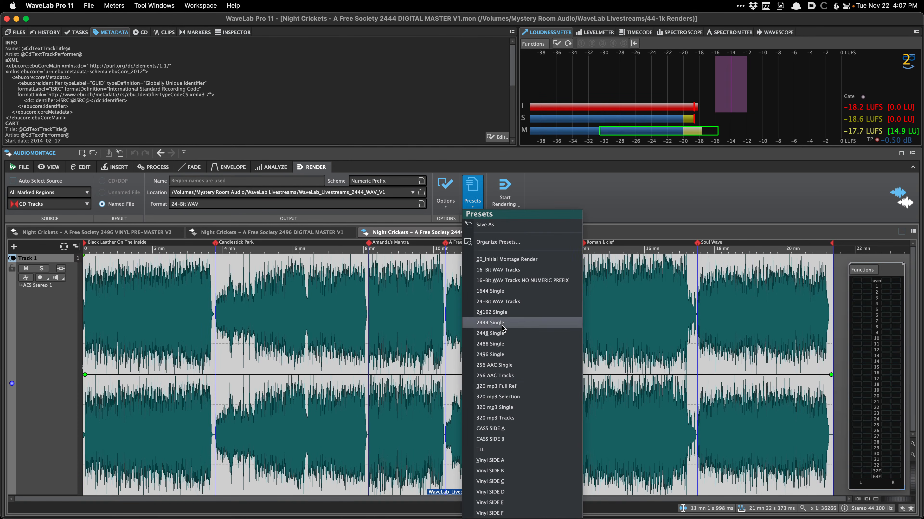
pyautogui.click(446, 370)
pyautogui.click(399, 320)
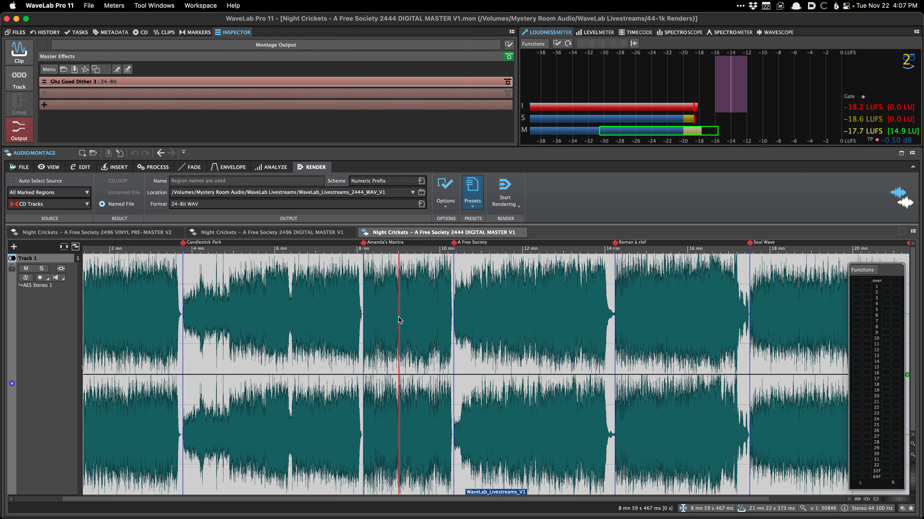
# Save the 2444 montage as a new version named Night Crickets - A Free Society 1644 DIGITAL MASTER V1.
pyautogui.press('super+shift+s')
pyautogui.click(387, 220)
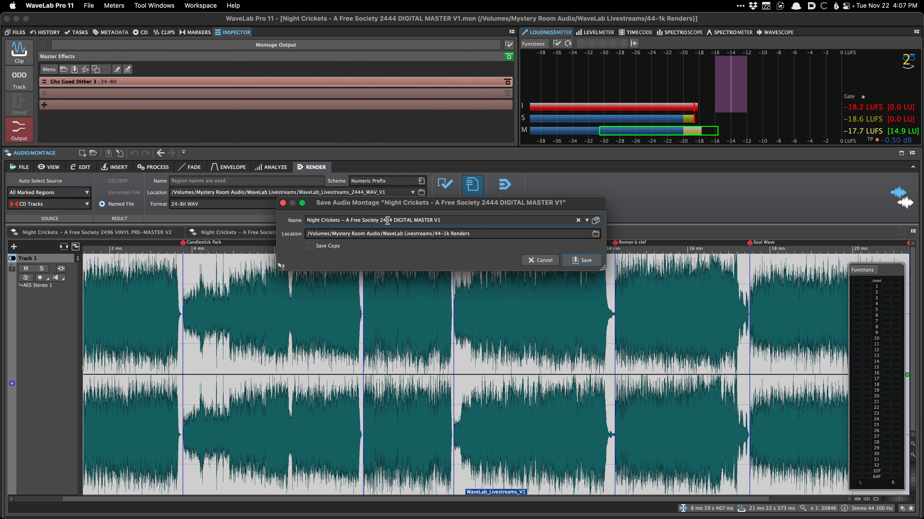
pyautogui.hotkey('shift', 'Left')
pyautogui.hotkey('shift', 'Left')
pyautogui.write('16')
pyautogui.press('Right')
pyautogui.press('Right')
pyautogui.press('Return')
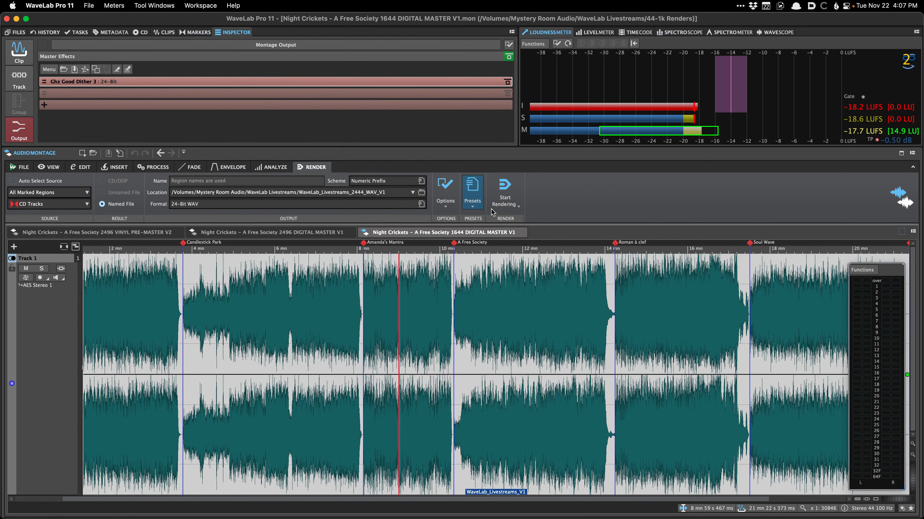
# Load the 16 Ghz GD.plugs chain on the montage output and apply the 16-Bit WAV Tracks render preset.
pyautogui.click(478, 229)
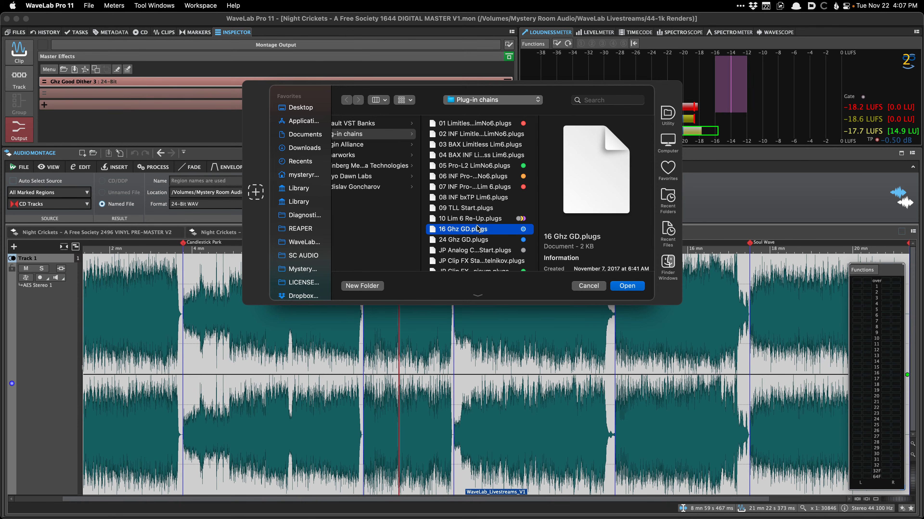
pyautogui.doubleClick(478, 229)
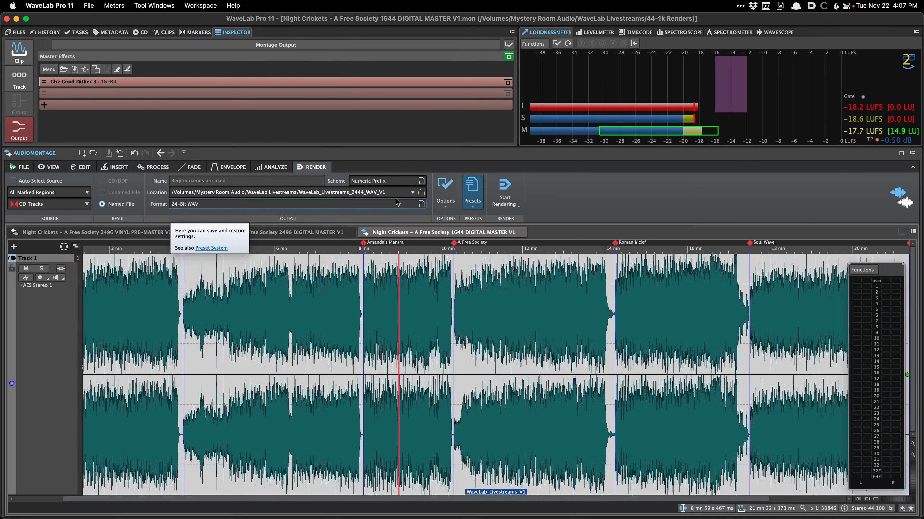
pyautogui.click(478, 196)
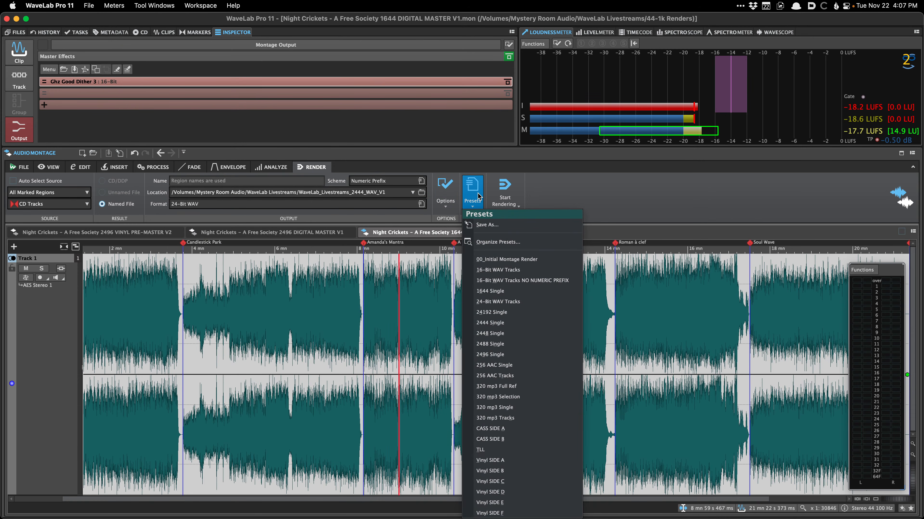
pyautogui.click(498, 270)
pyautogui.click(478, 196)
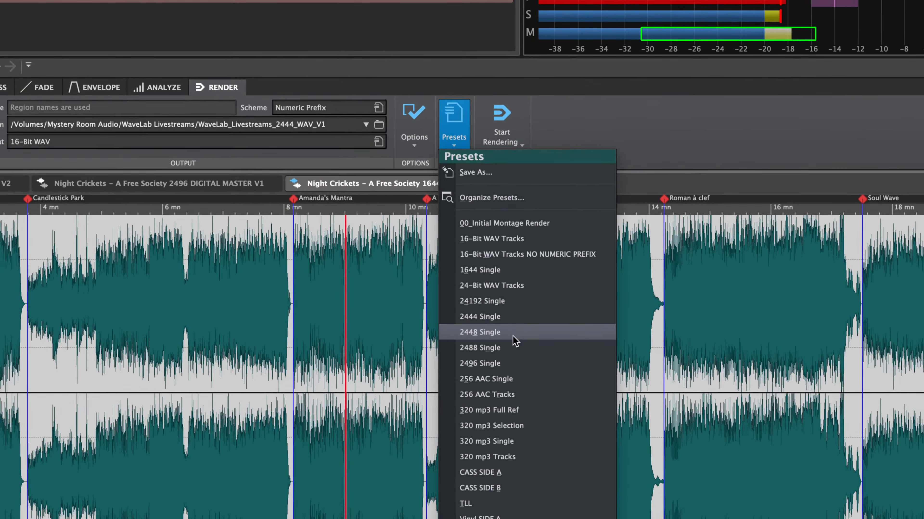
pyautogui.click(527, 243)
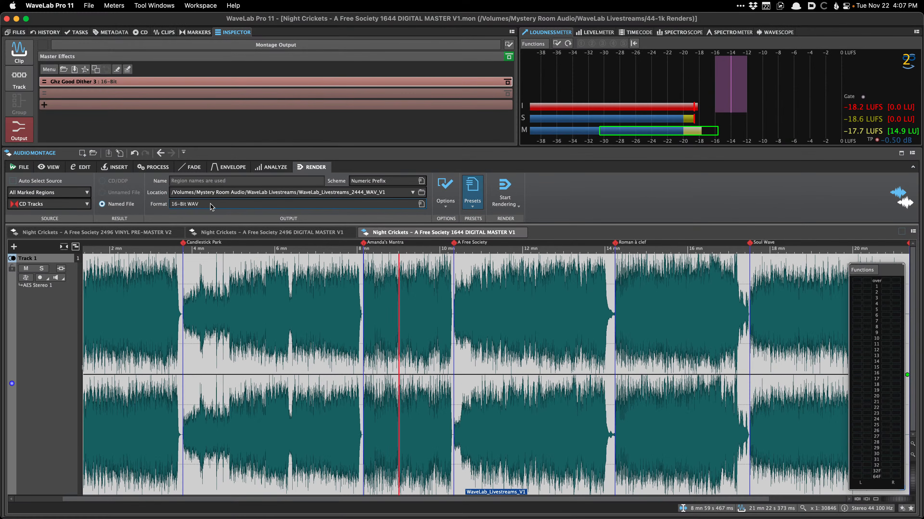
pyautogui.click(421, 205)
pyautogui.click(387, 217)
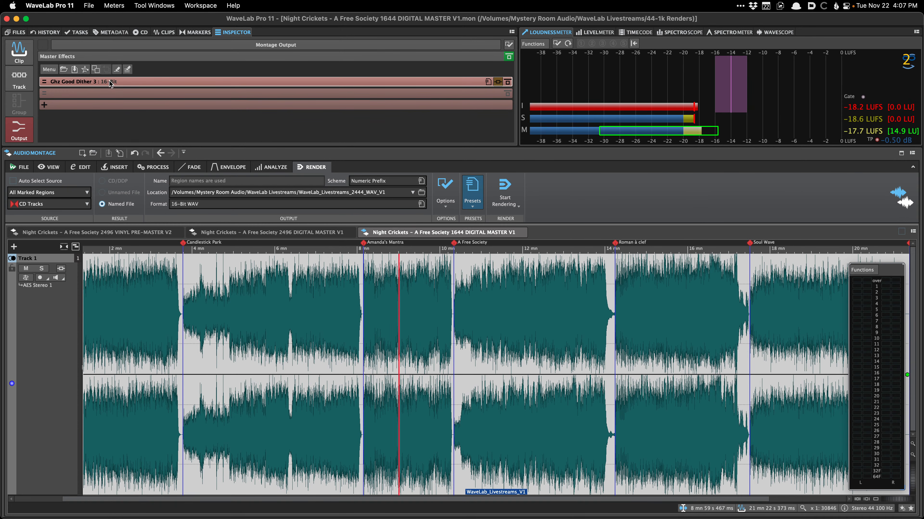
# Inspect the Ghz Good Dither 3 settings and play part of the first song to check the bit depth meter.
pyautogui.click(132, 82)
pyautogui.click(141, 329)
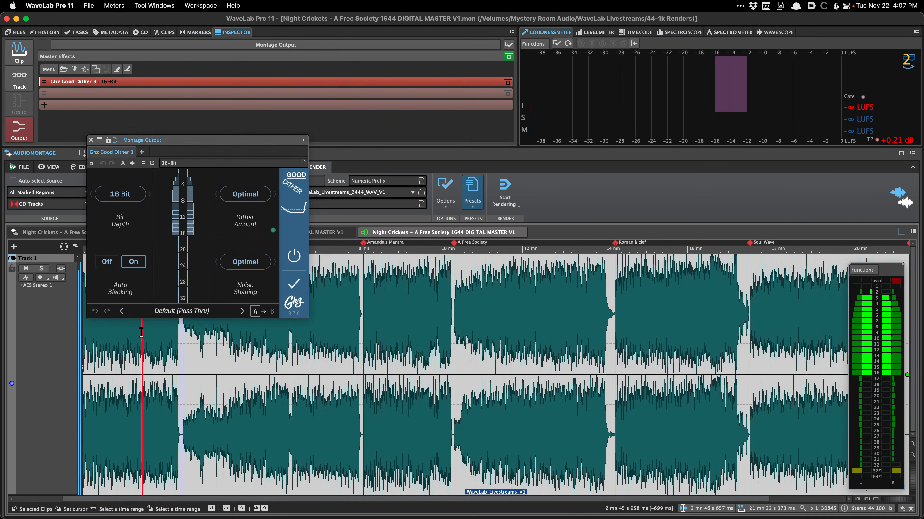
pyautogui.press('space')
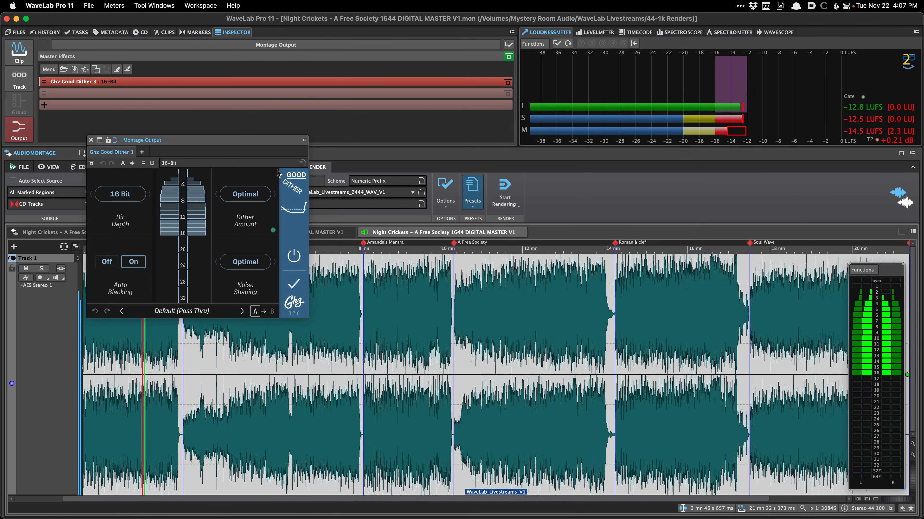
pyautogui.click(91, 140)
pyautogui.press('space')
# Apply the 24-Bit WAV Tracks render preset to the 1644 montage and save it.
pyautogui.click(473, 193)
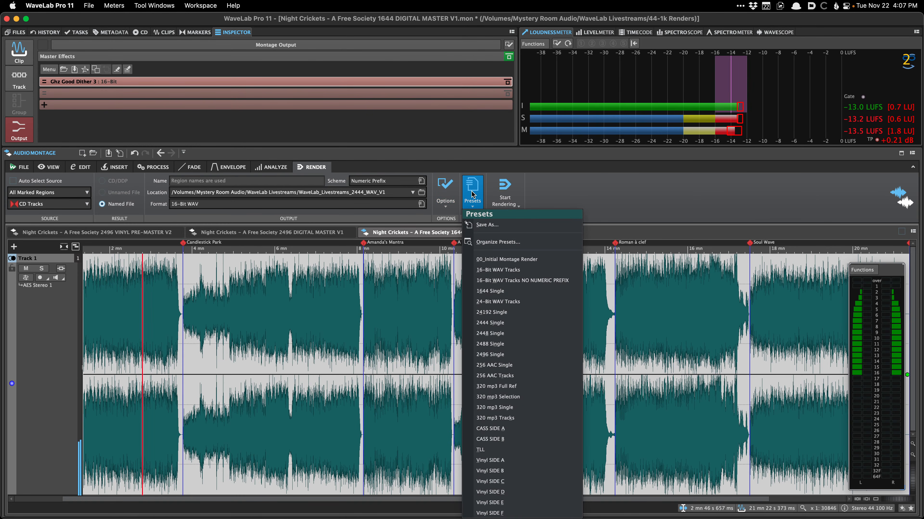
pyautogui.click(498, 301)
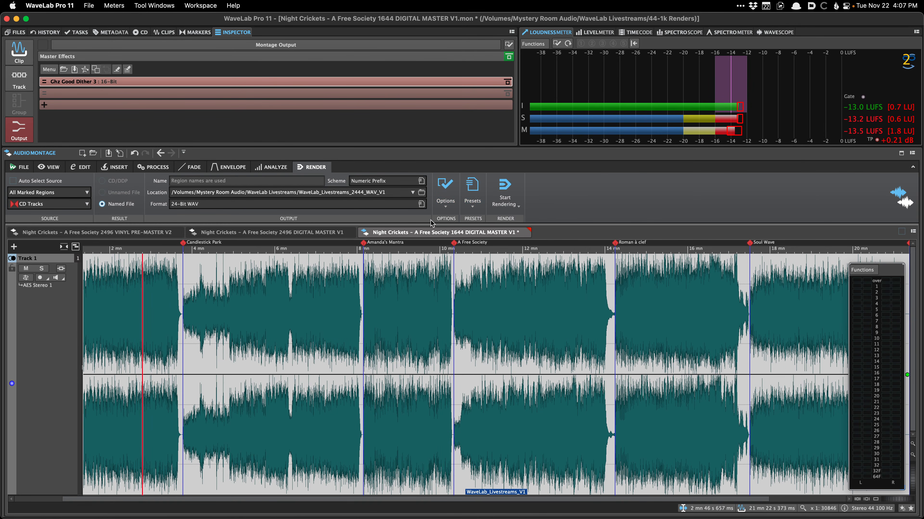
pyautogui.click(334, 300)
pyautogui.press('super+s')
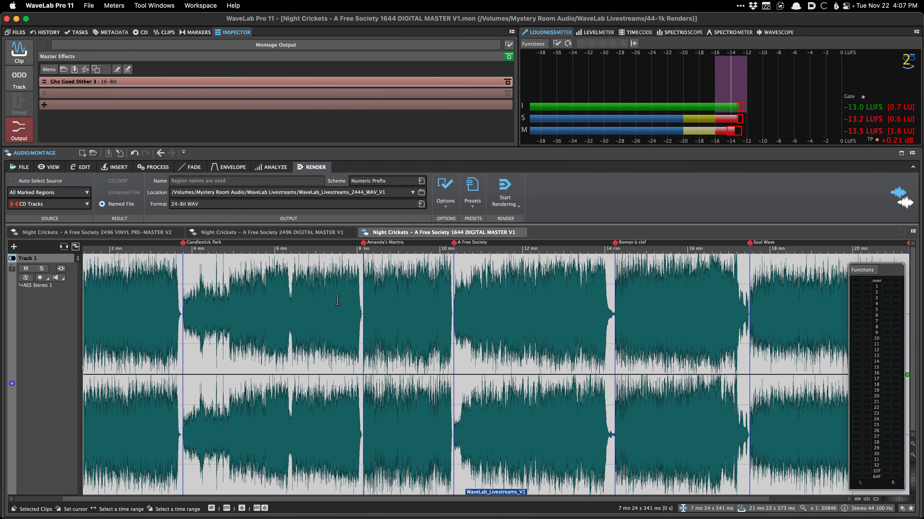
# Change the render location's folder to WaveLab_Livestreams_2444x_WAV_V1 and render the montage's CD tracks.
pyautogui.click(325, 294)
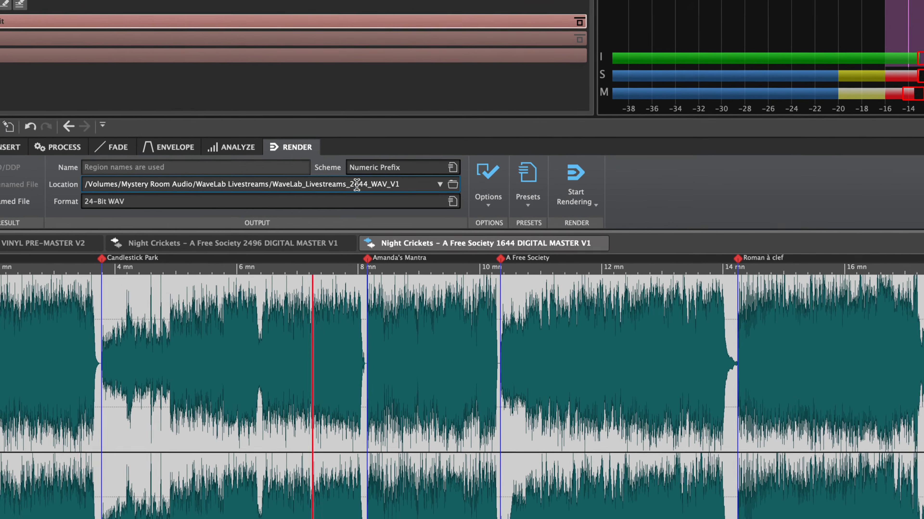
pyautogui.moveTo(355, 193); pyautogui.dragTo(358, 193)
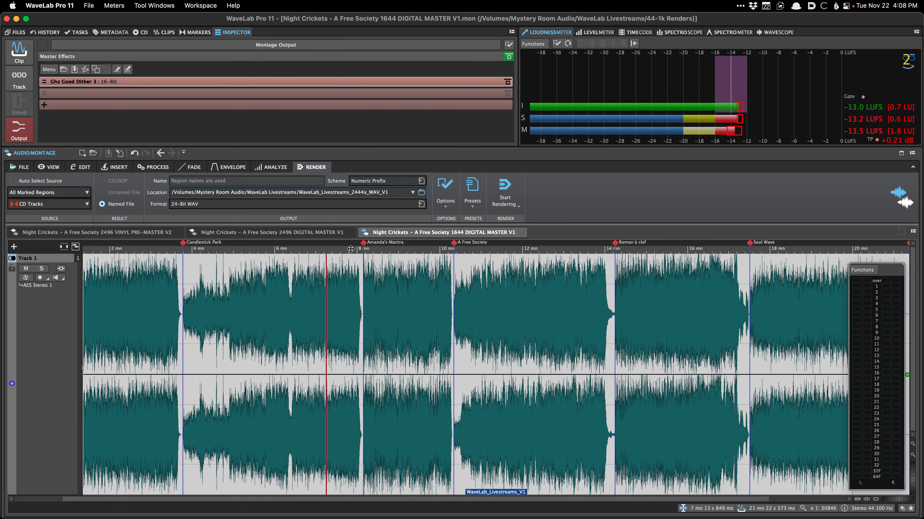
pyautogui.click(322, 289)
pyautogui.press('super+s')
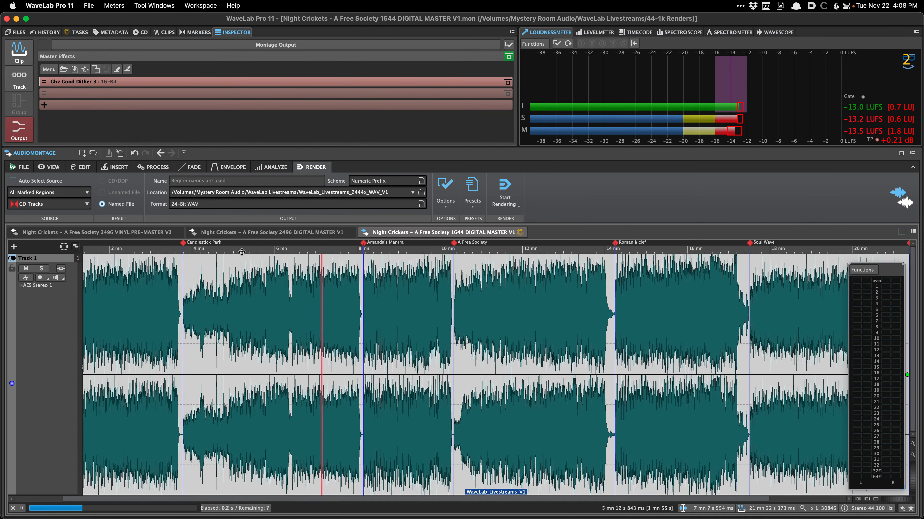
# Open the rendered 06 Soul Wave.wav in the WaveLab_Livestreams_2444x_WAV_V1 folder from the recent audio files.
pyautogui.rightClick(565, 177)
pyautogui.moveTo(576, 184)
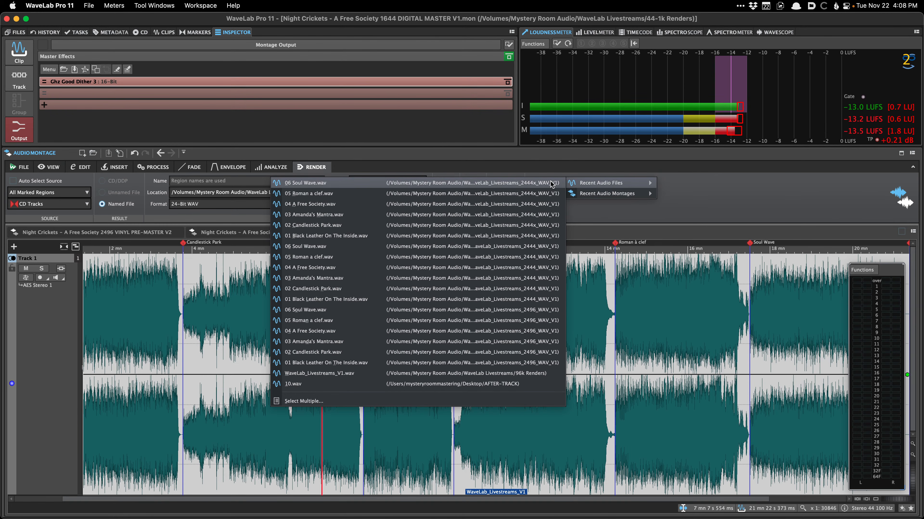
pyautogui.click(664, 170)
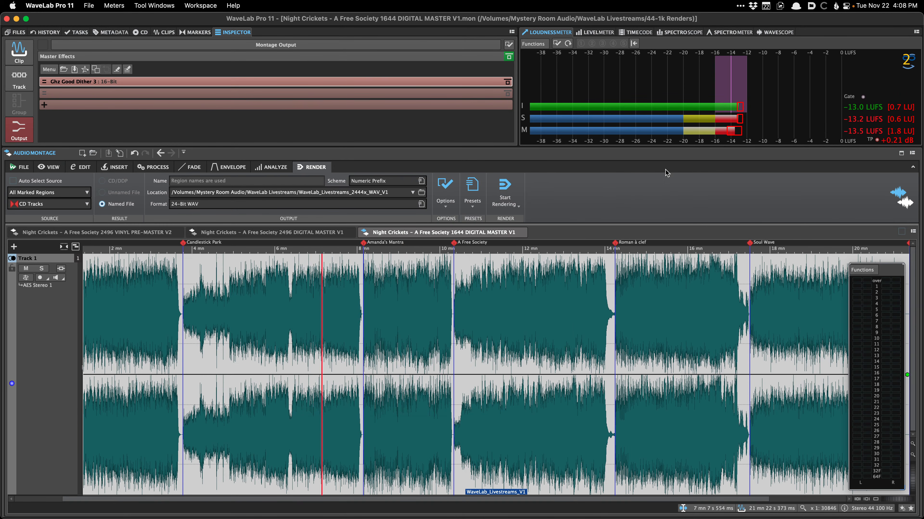
pyautogui.rightClick(665, 171)
pyautogui.moveTo(672, 177)
pyautogui.click(592, 179)
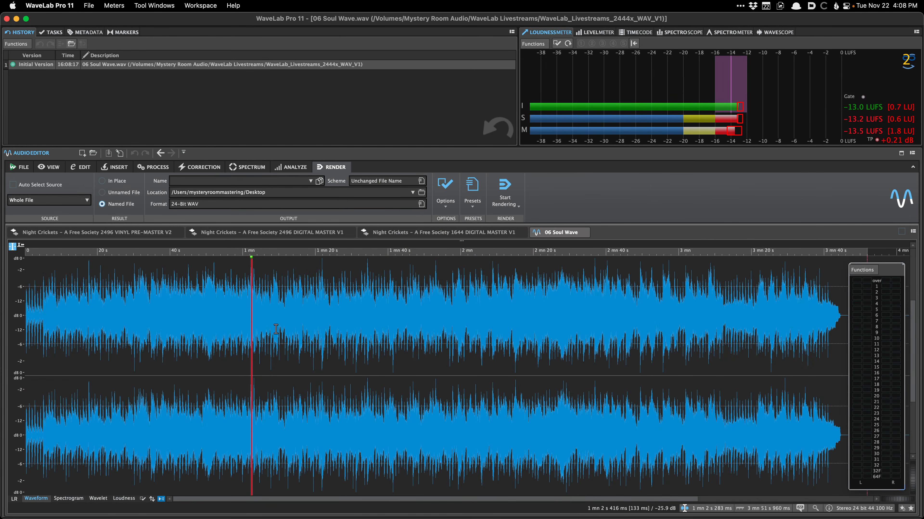
# Play parts of 06 Soul Wave to compare its file format with the bit depth meter, and close the file.
pyautogui.press('space')
pyautogui.press('space')
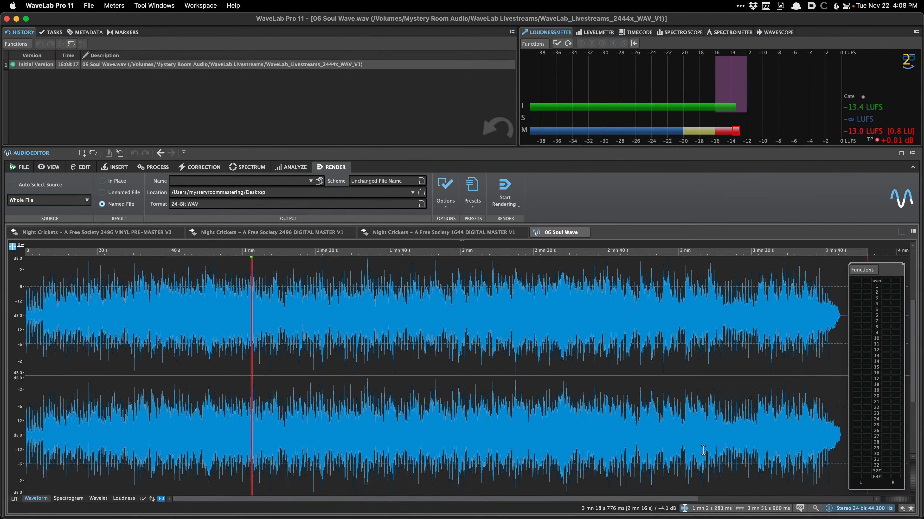
pyautogui.click(321, 319)
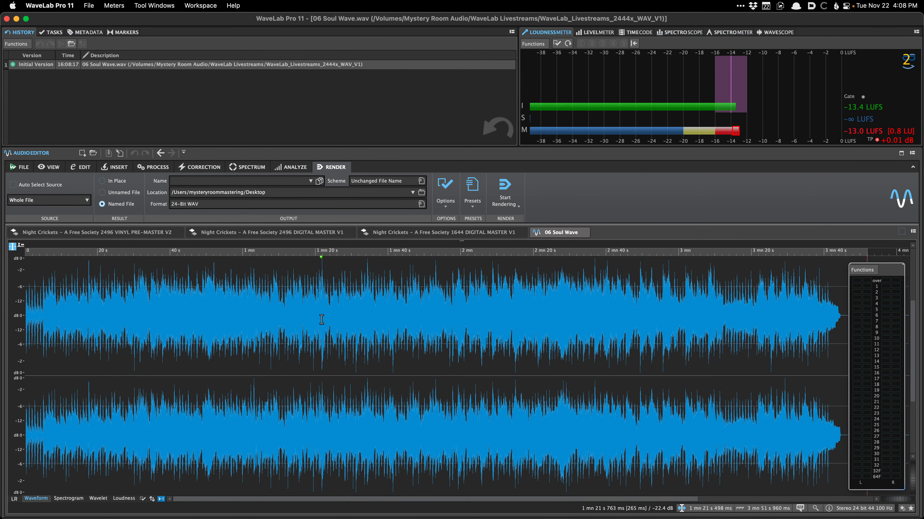
pyautogui.press('space')
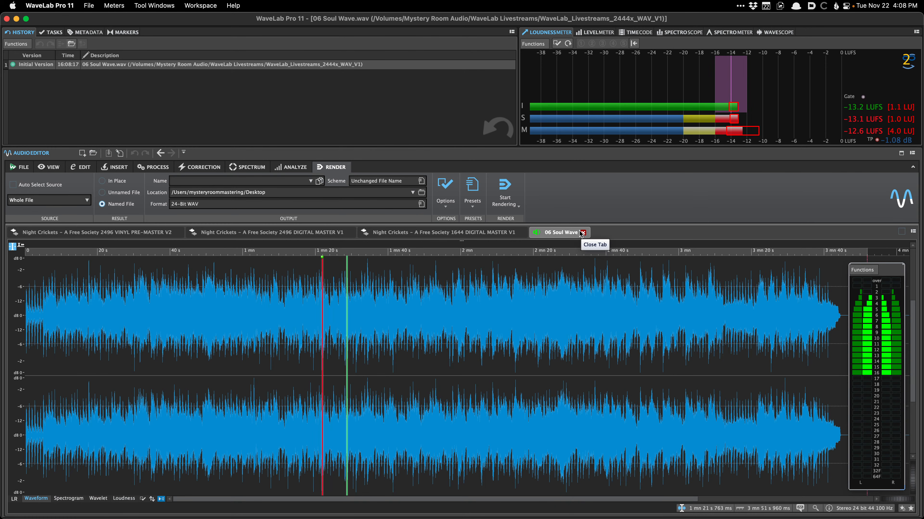
pyautogui.click(581, 233)
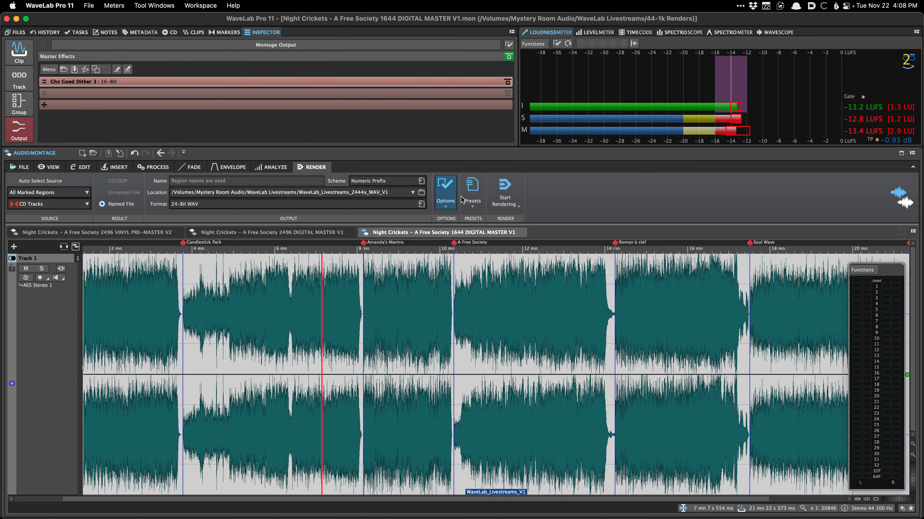
# Apply the 16-Bit WAV Tracks render preset and remove Ghz Good Dither 3 from the master effects, saving the montage.
pyautogui.click(469, 198)
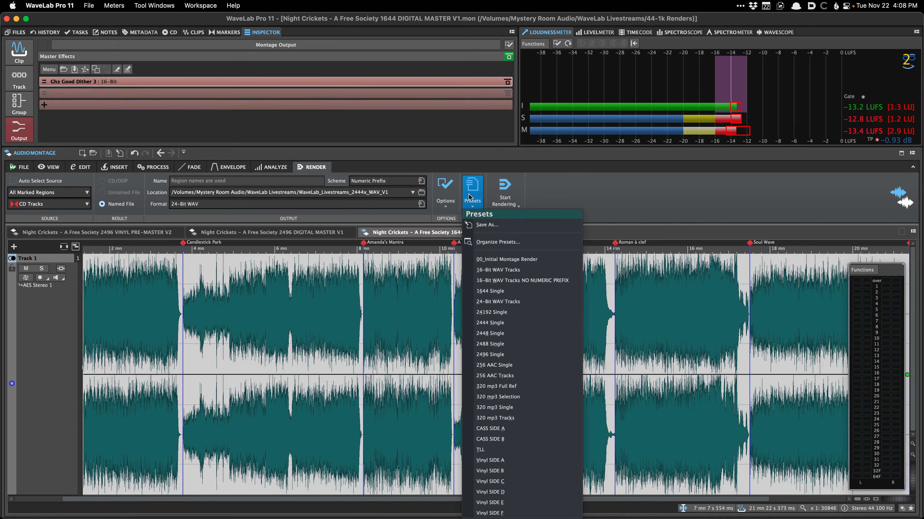
pyautogui.click(495, 271)
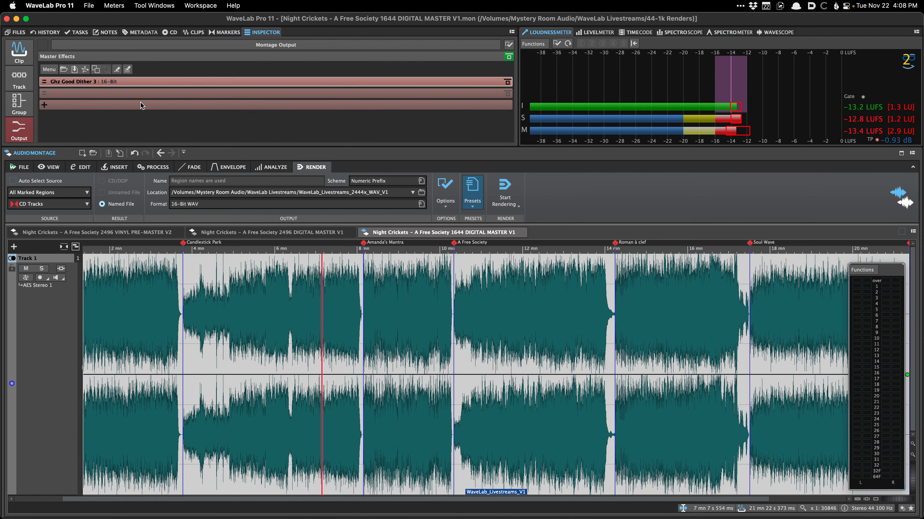
pyautogui.click(142, 78)
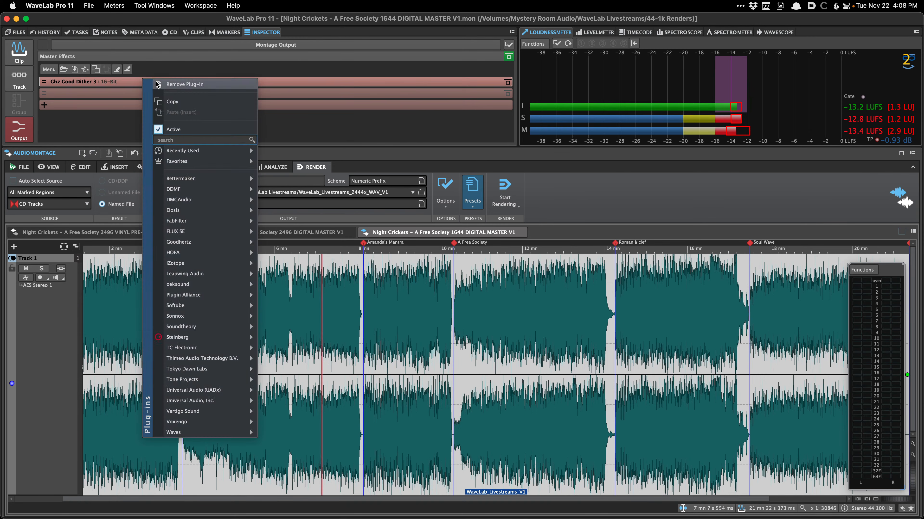
pyautogui.click(186, 84)
pyautogui.press('super+s')
# Play part of Candlestick Park without dither to check the bit depth meter.
pyautogui.click(264, 313)
pyautogui.press('space')
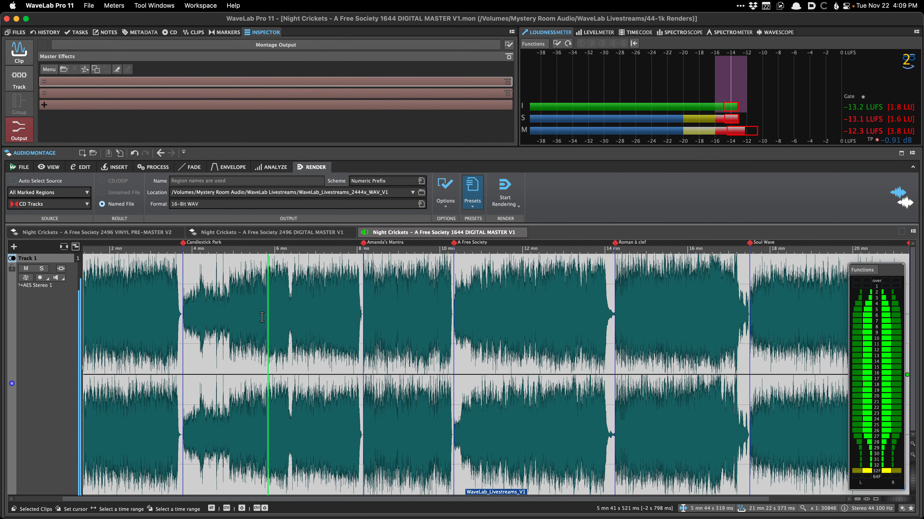
pyautogui.press('space')
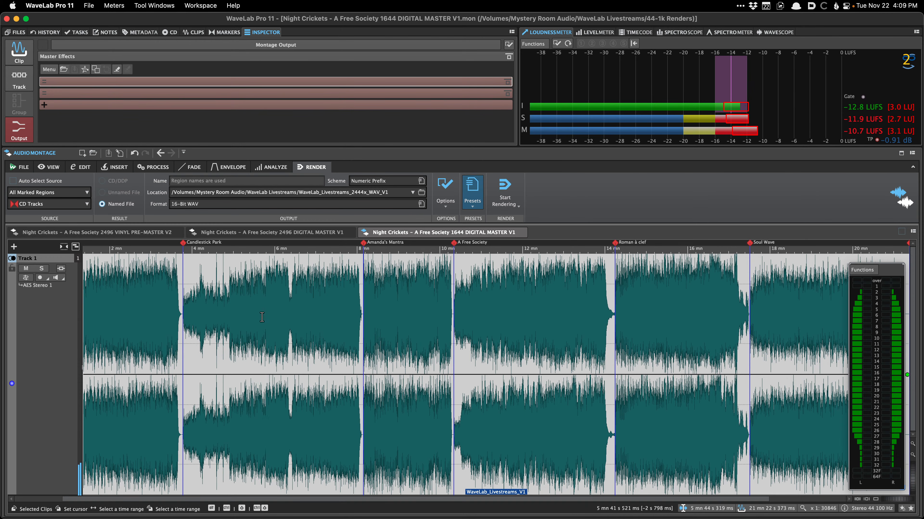
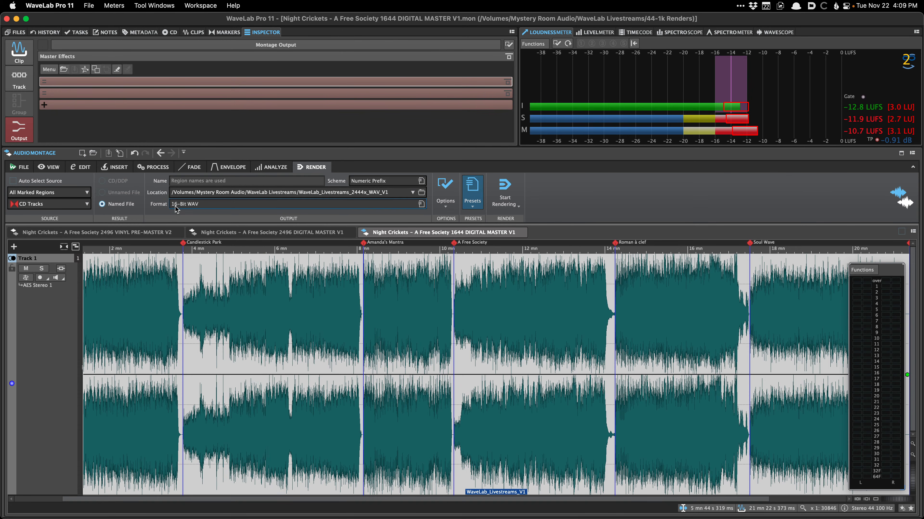
pyautogui.click(109, 82)
pyautogui.moveTo(149, 152)
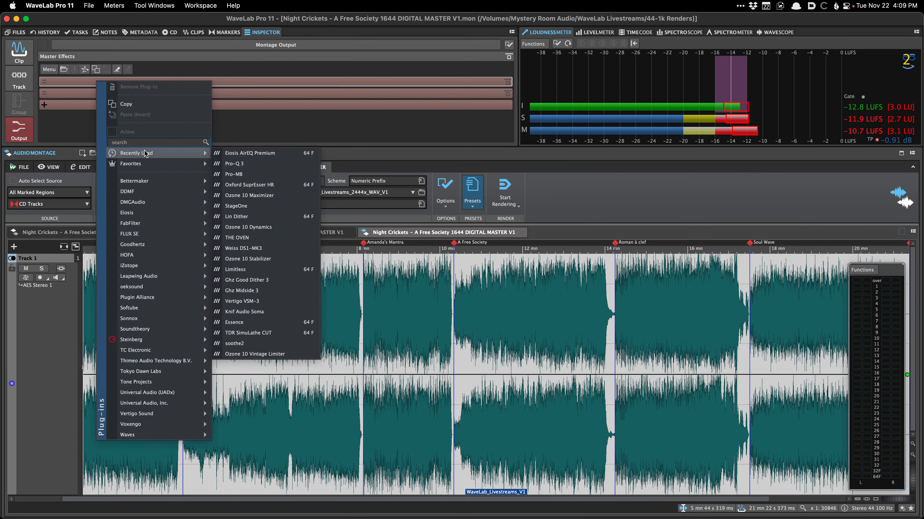
pyautogui.click(258, 107)
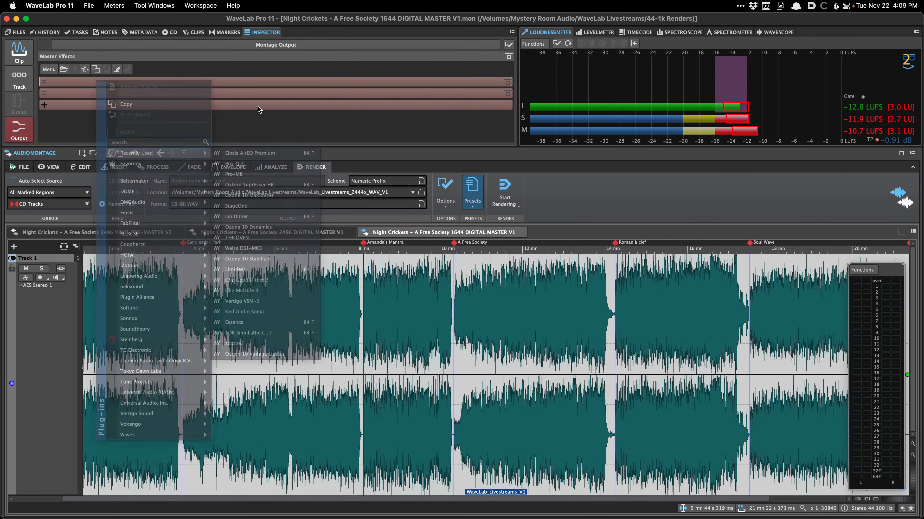
# Load the 16 Ghz GD.plugs plug-in chain into the 1644 montage's master effects.
pyautogui.press('super+o')
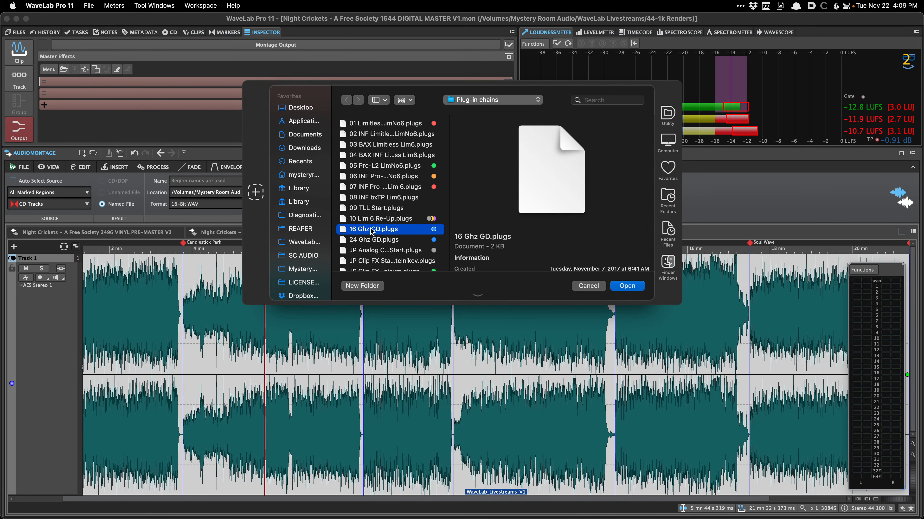
pyautogui.doubleClick(370, 228)
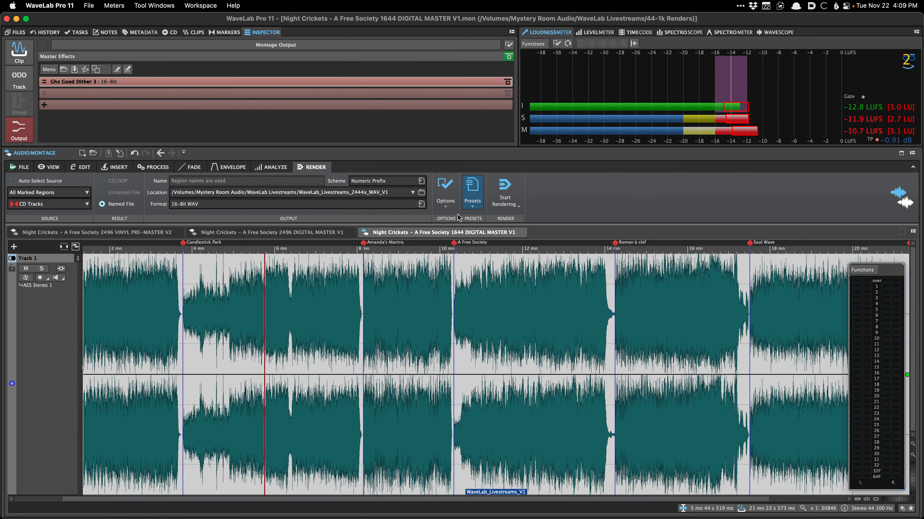
# Apply the 320 mp3 Tracks render preset and change the output folder name to WaveLab_Livestreams_mp3_V1.
pyautogui.click(473, 193)
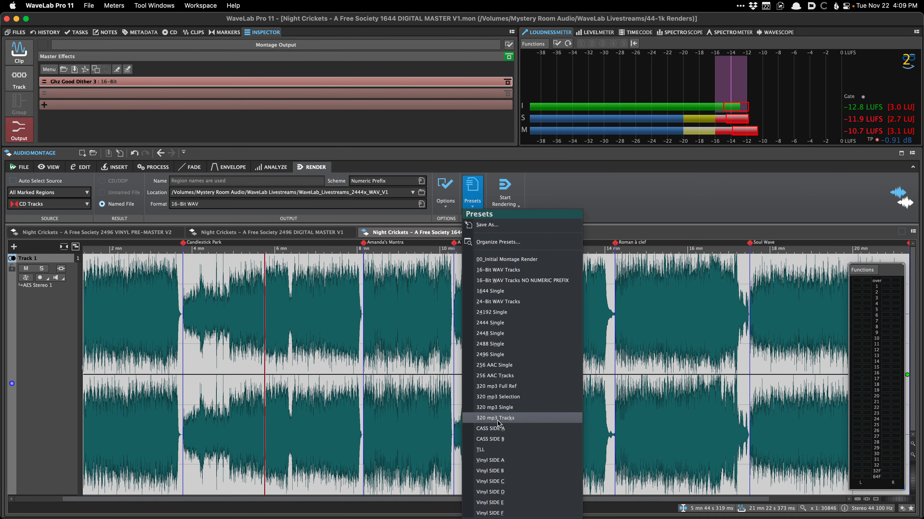
pyautogui.click(519, 421)
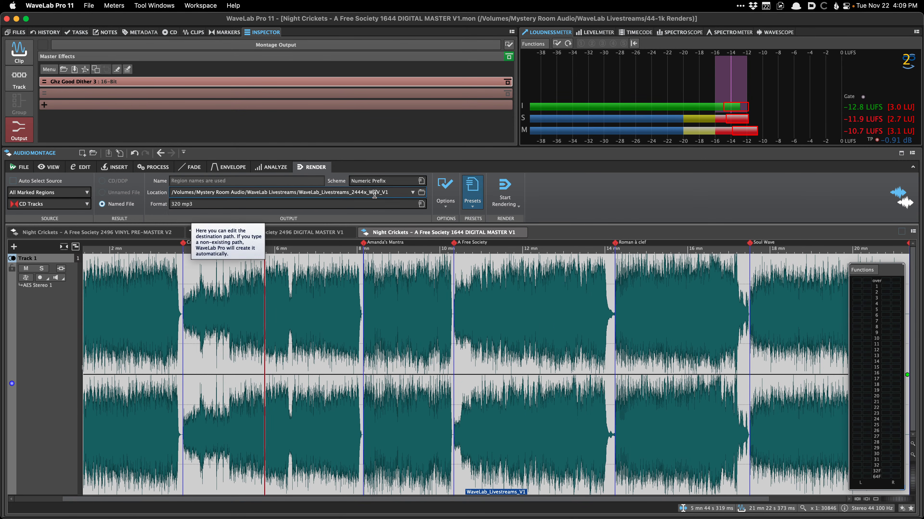
pyautogui.click(403, 195)
pyautogui.press('Left')
pyautogui.press('Left')
pyautogui.press('Left')
pyautogui.hotkey('shift', 'Left')
pyautogui.hotkey('shift', 'Left')
pyautogui.hotkey('shift', 'Left')
pyautogui.hotkey('shift', 'Left')
pyautogui.hotkey('shift', 'Left')
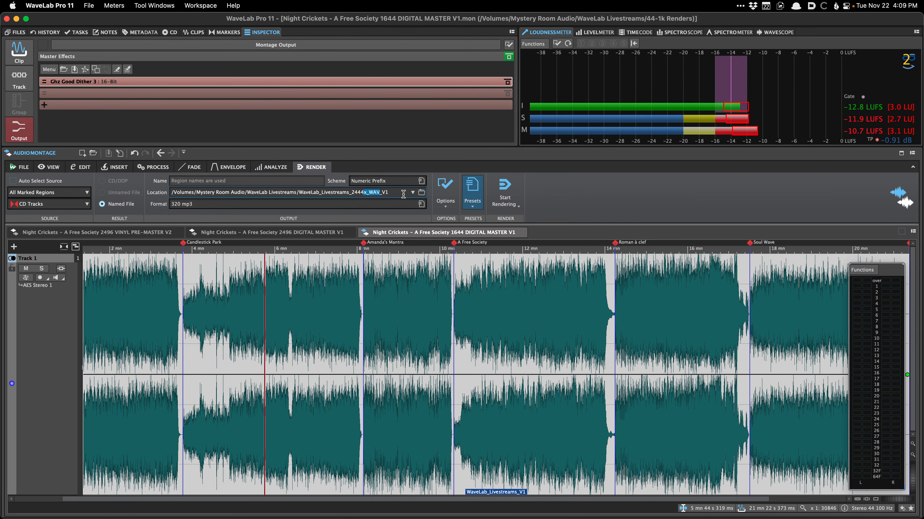
pyautogui.hotkey('shift', 'Left')
pyautogui.hotkey('shift', 'Left')
pyautogui.hotkey('shift', 'Left')
pyautogui.write('mp3')
# Render the marked CD tracks as 320 mp3 files at normal, non-real-time speed.
pyautogui.click(504, 204)
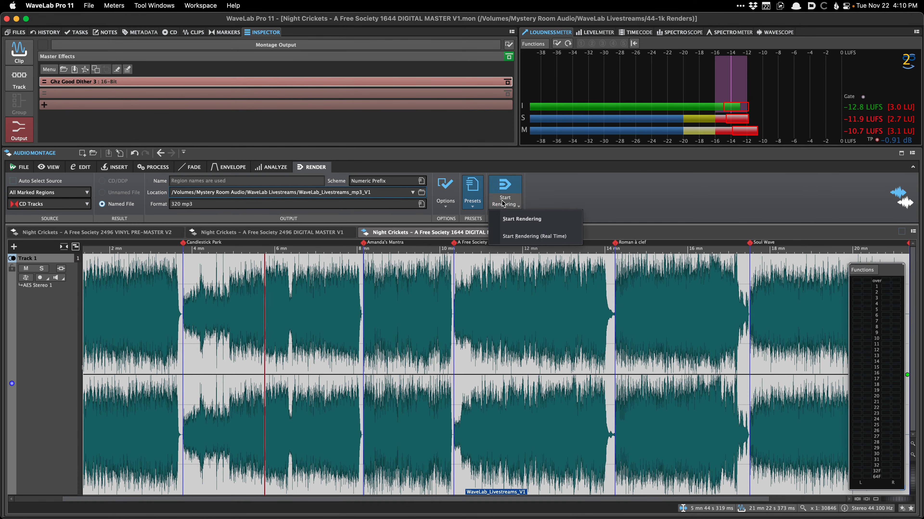
pyautogui.click(507, 191)
pyautogui.click(506, 190)
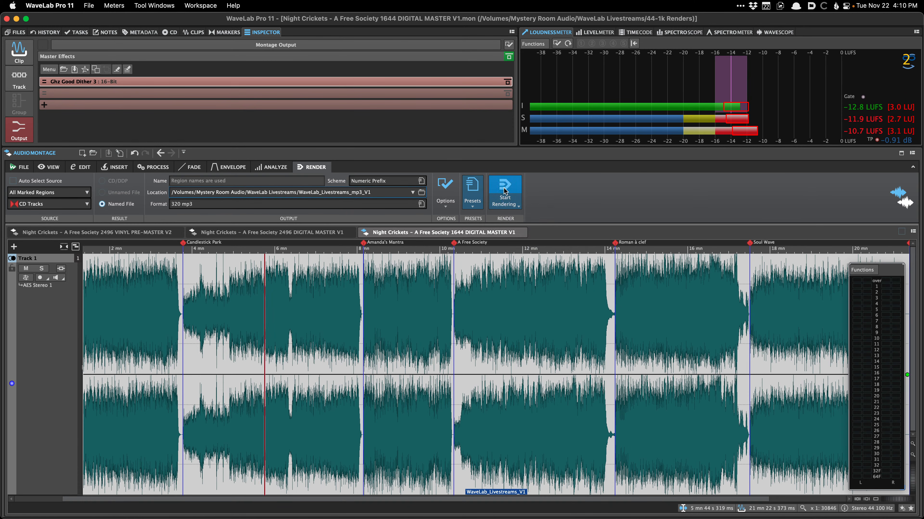
pyautogui.click(506, 203)
pyautogui.click(579, 189)
# Switch to Path Finder and preview 01 Black Leather On The Inside.mp3 in the WaveLab_Livestreams_mp3_V1 folder.
pyautogui.press('super+Tab')
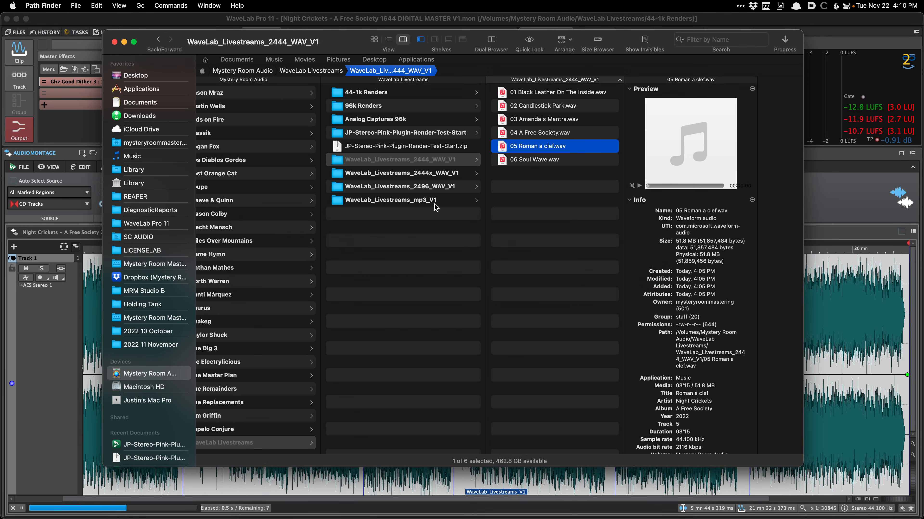
pyautogui.click(434, 205)
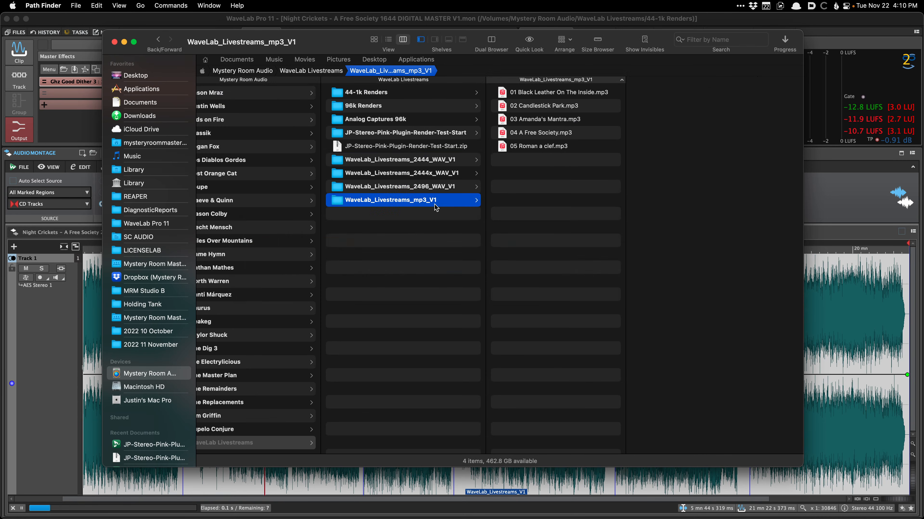
pyautogui.press('Right')
pyautogui.press('space')
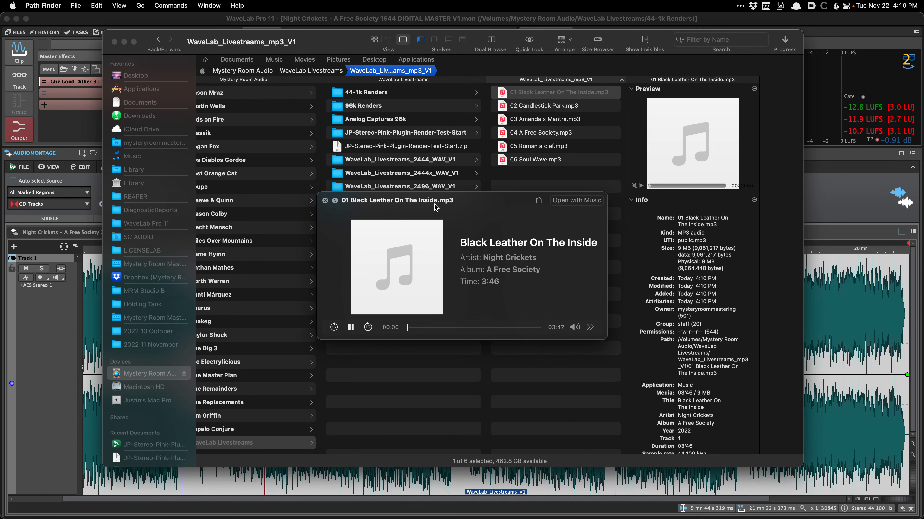
pyautogui.press('space')
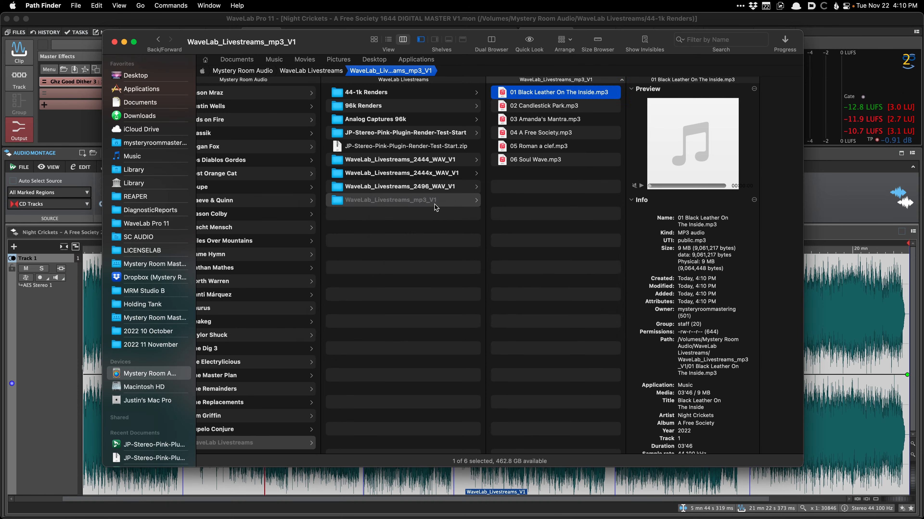
# Return to WaveLab and open the Klassik - All Comes Back 2496 DIGITAL MASTER V1 montage from the recent montages.
pyautogui.press('super+Tab')
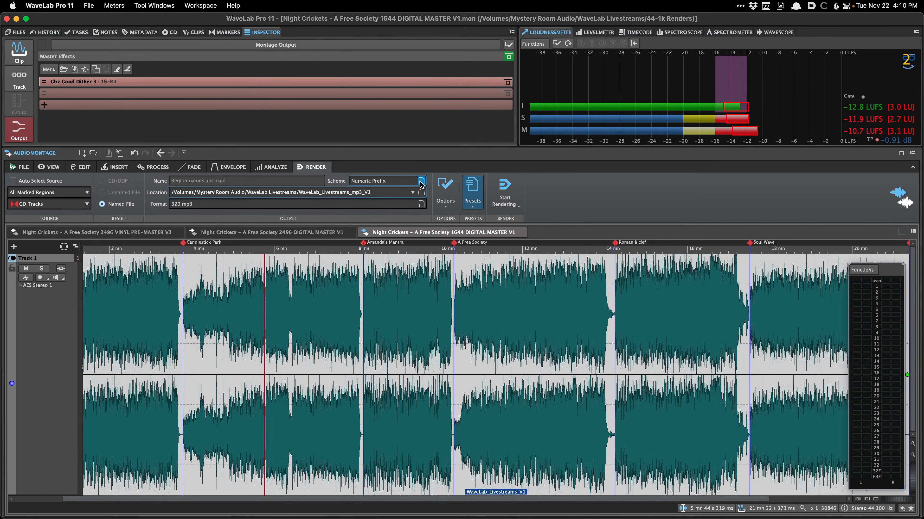
pyautogui.rightClick(550, 175)
pyautogui.moveTo(564, 189)
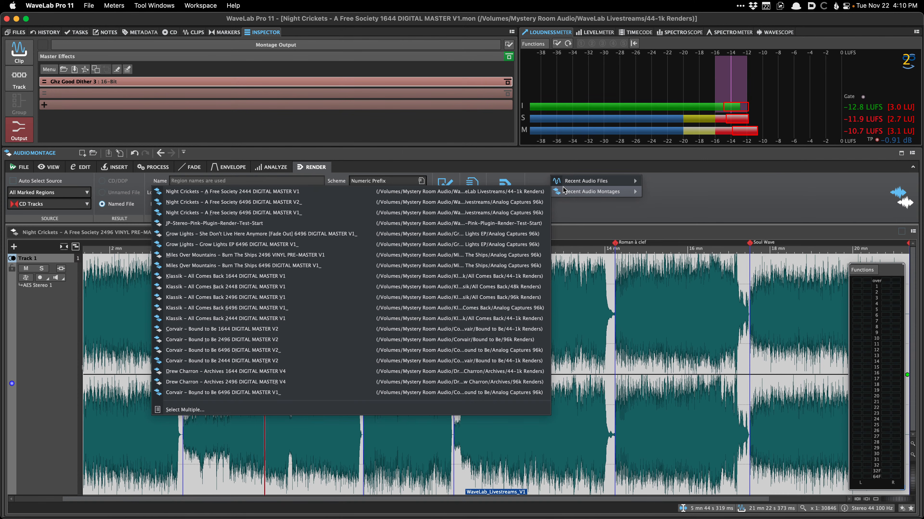
pyautogui.click(440, 298)
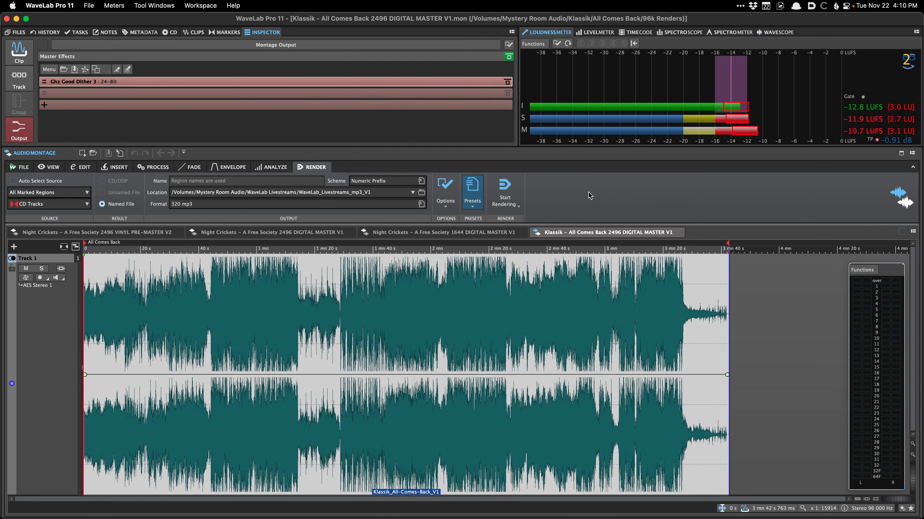
# Apply the 2496 Single render preset to the Klassik montage and bring up the preset list again.
pyautogui.click(476, 188)
pyautogui.press('9')
pyautogui.click(475, 189)
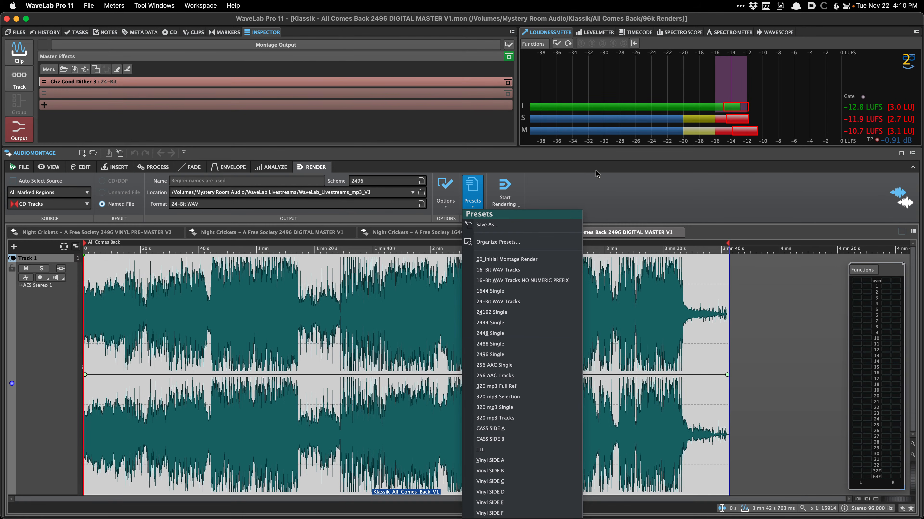
# Switch to Path Finder and examine the rendered file names in Klassik's Klassik_All-Comes-Back_V1 folder.
pyautogui.press('super+Tab')
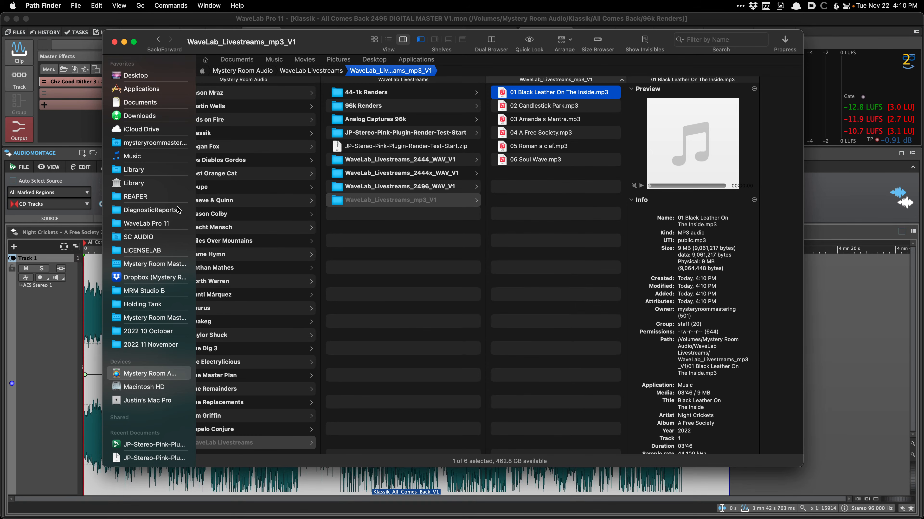
pyautogui.hscroll(-3, 262, 185)
pyautogui.click(265, 159)
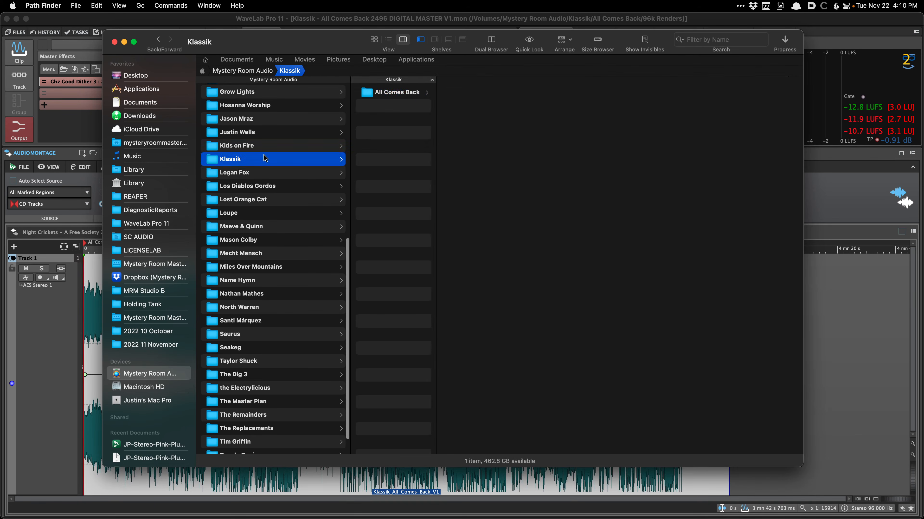
pyautogui.click(413, 94)
pyautogui.click(513, 160)
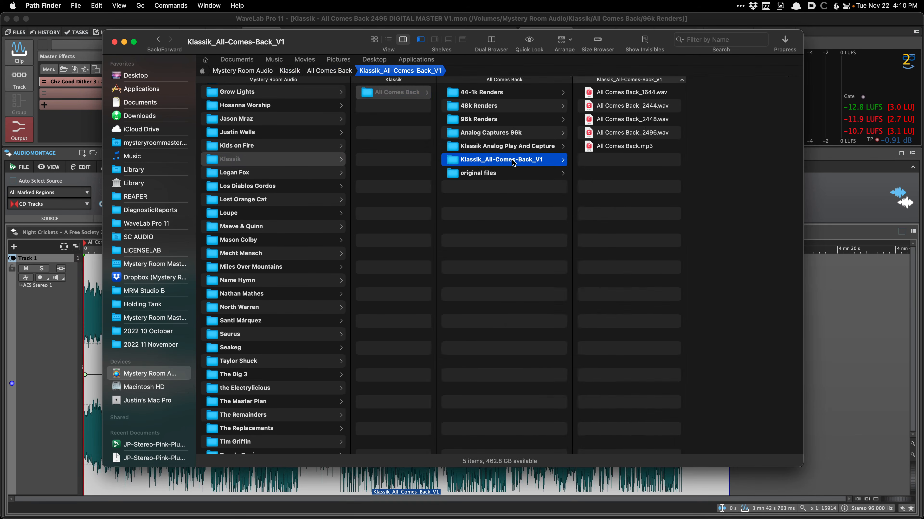
pyautogui.press('Right')
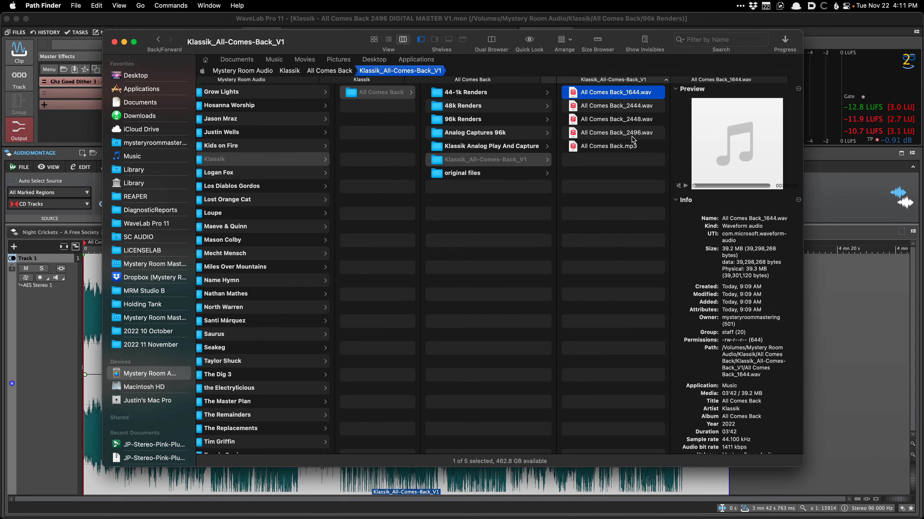
# Return to WaveLab and review the available single-song render presets, leaving the current settings in place.
pyautogui.press('super+Tab')
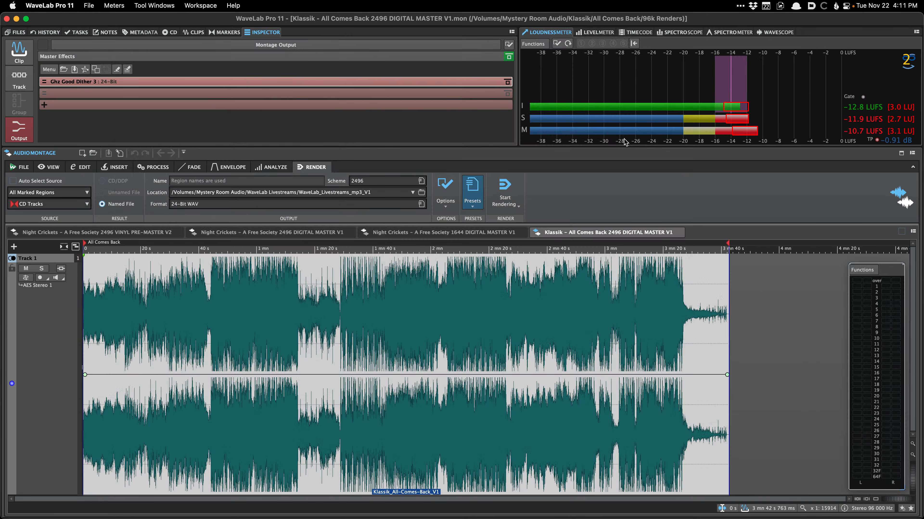
pyautogui.click(473, 192)
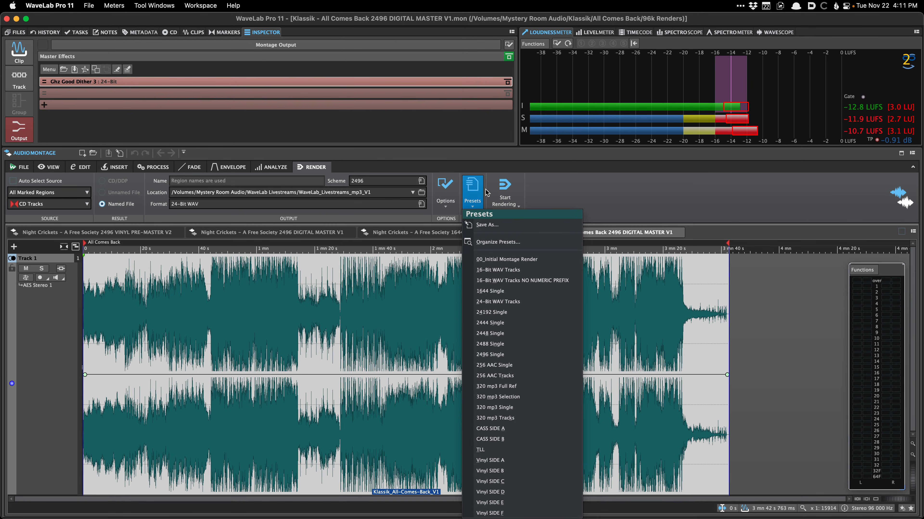
pyautogui.click(697, 213)
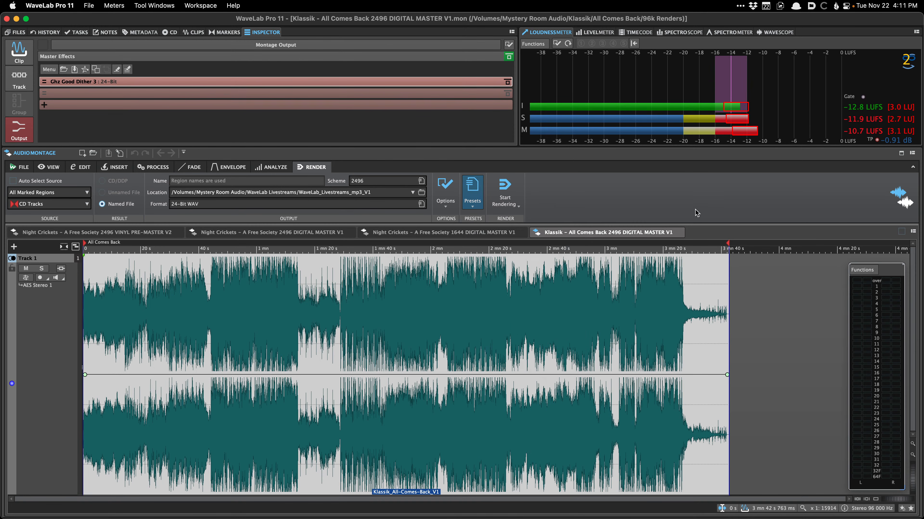
# Show the CD track list of the 2496 VINYL PRE-MASTER V2 montage and apply the Vinyl SIDE A render preset.
pyautogui.click(85, 233)
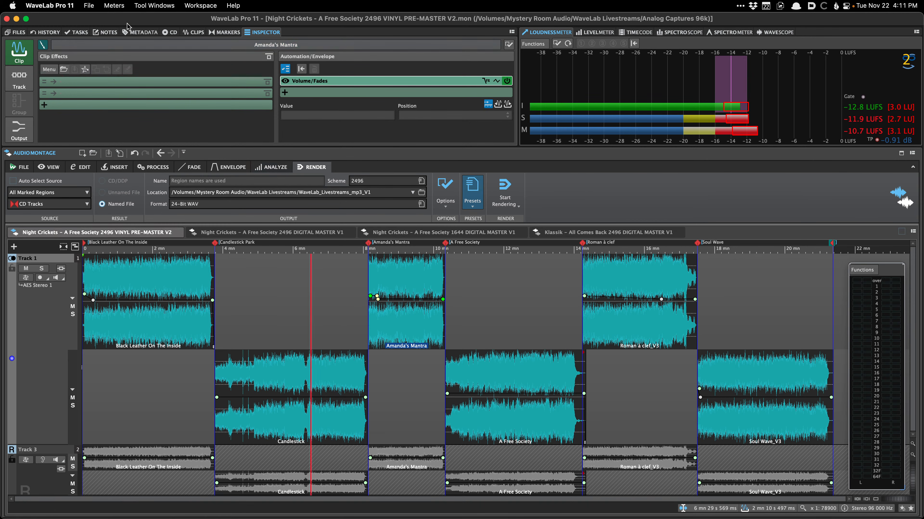
pyautogui.click(169, 32)
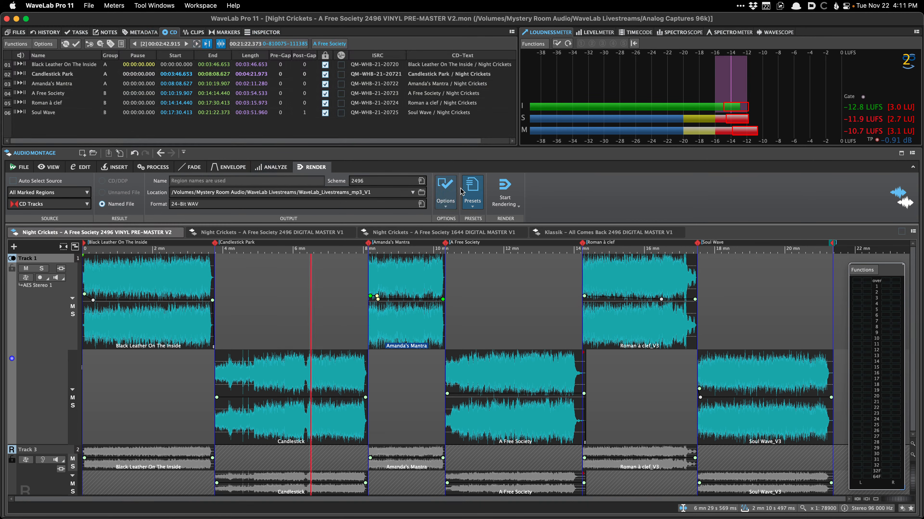
pyautogui.click(467, 192)
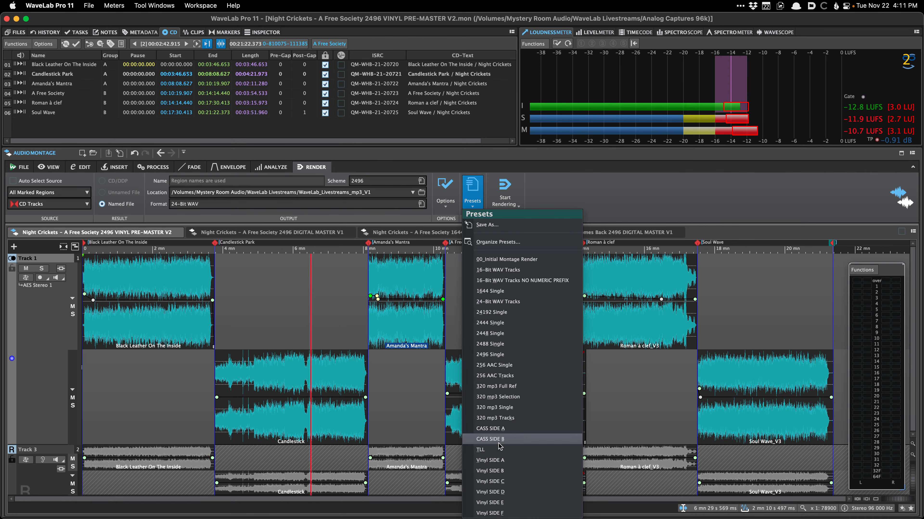
pyautogui.click(511, 461)
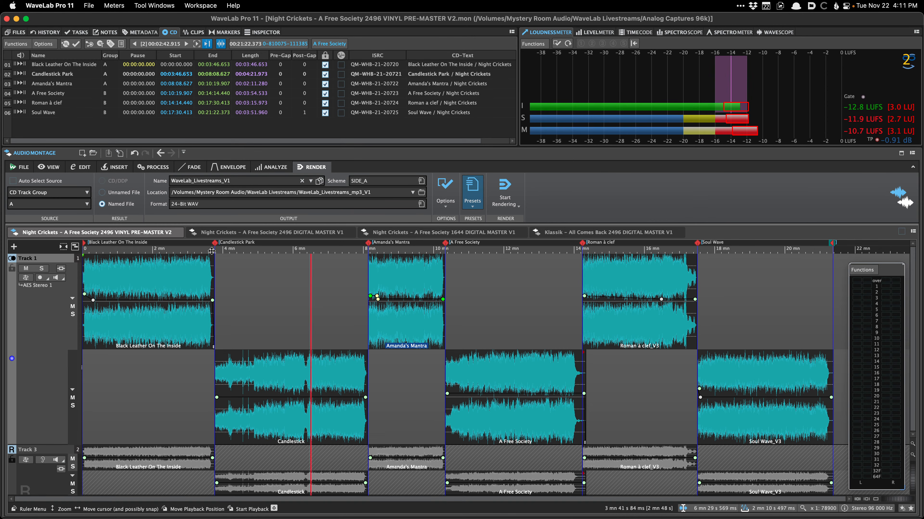
# Switch to Path Finder and copy the La-valle-dellAsso_VINYL_V3 zip from the 2022 11 November folder to the Desktop.
pyautogui.press('super+Tab')
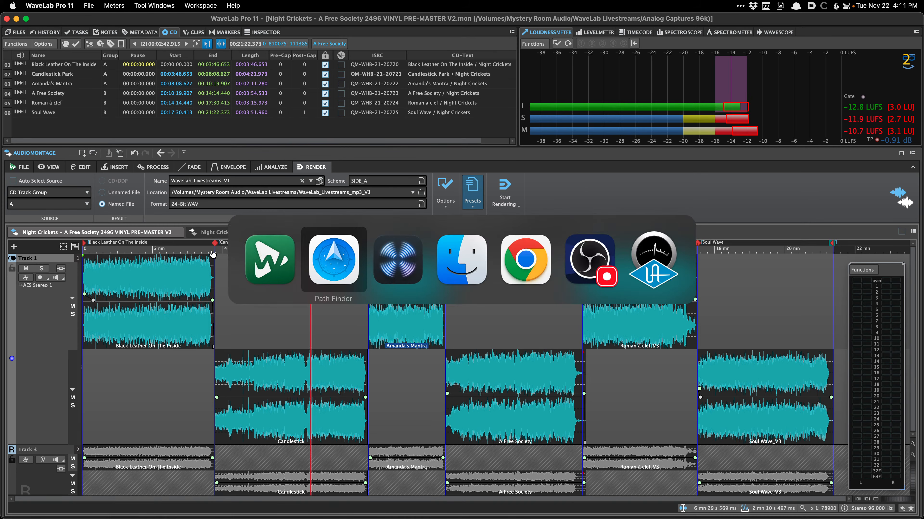
pyautogui.scroll(10, 229, 301)
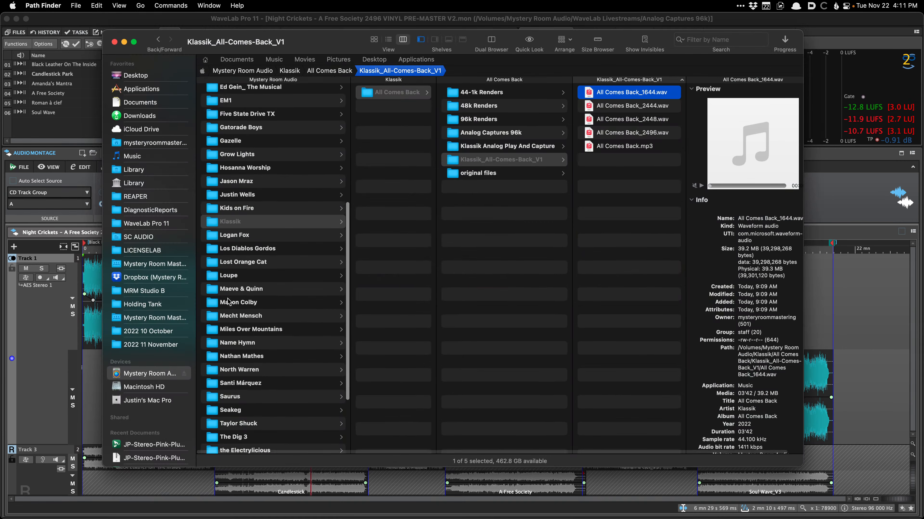
pyautogui.scroll(5, 229, 299)
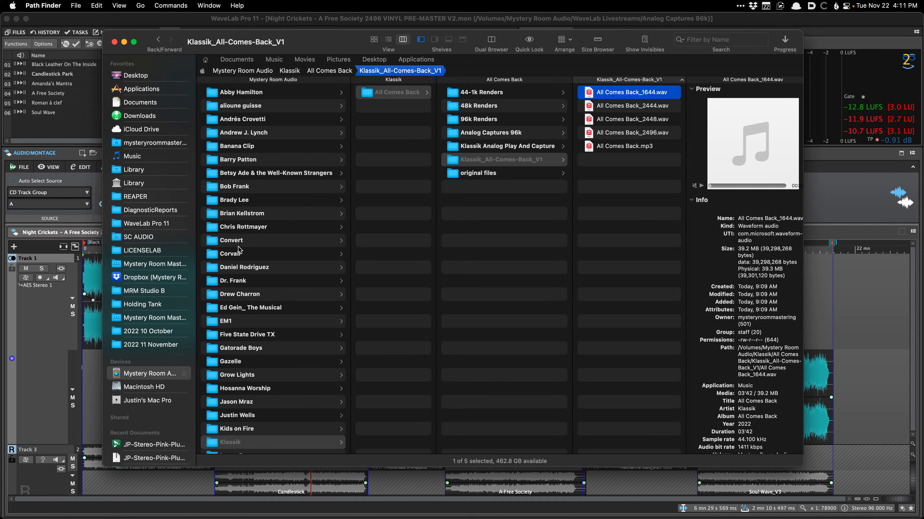
pyautogui.scroll(-15, 239, 251)
pyautogui.click(183, 346)
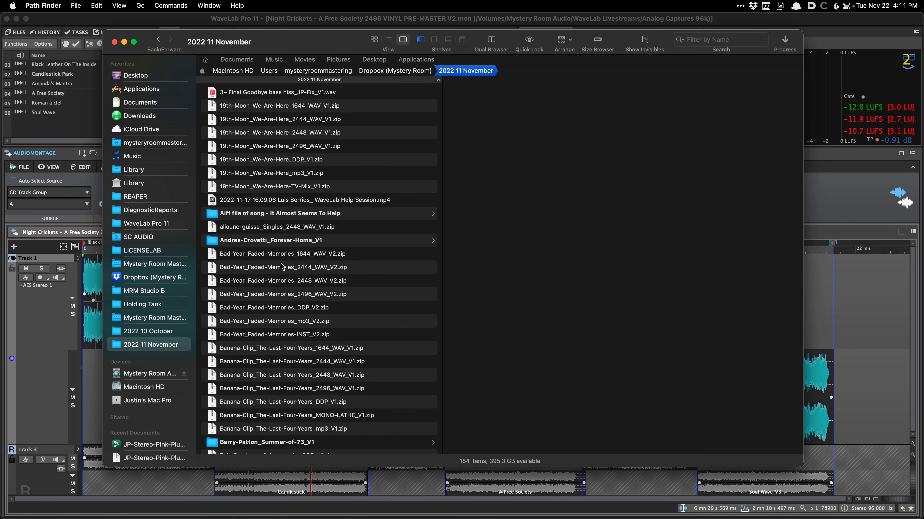
pyautogui.scroll(-10, 282, 267)
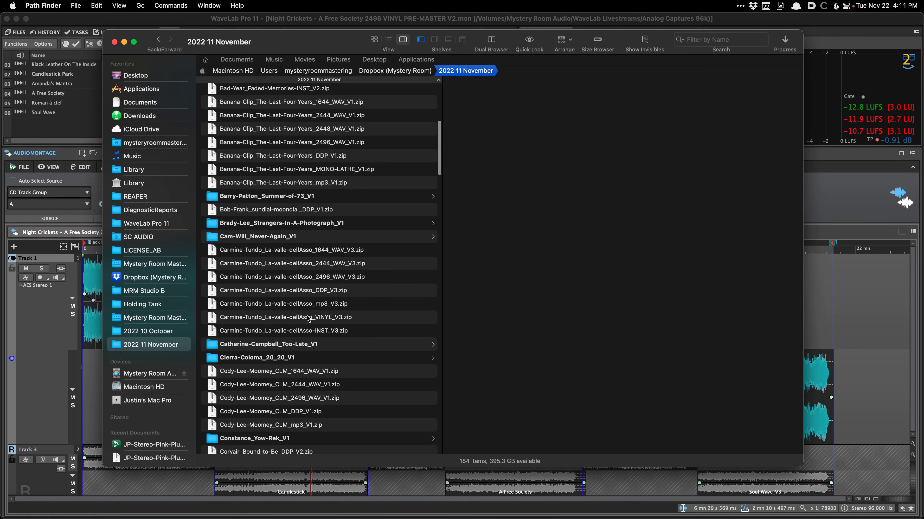
pyautogui.click(317, 318)
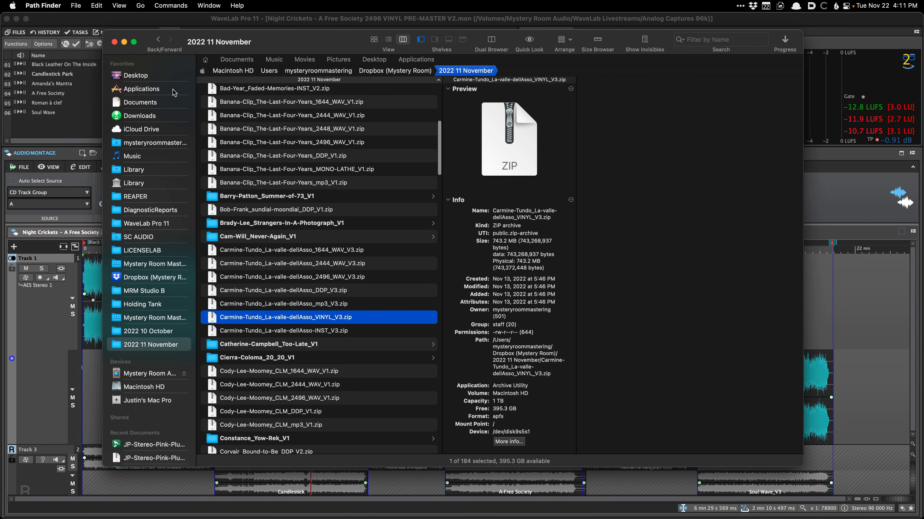
pyautogui.click(162, 78)
pyautogui.press('super+v')
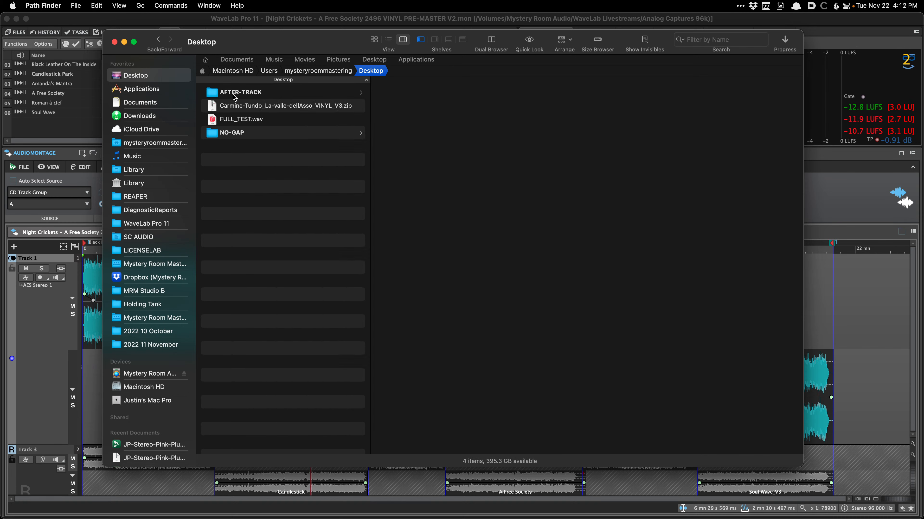
# Extract the La-valle-dellAsso_VINYL_V3 zip on the Desktop, leaving its file name as it is.
pyautogui.click(247, 111)
pyautogui.click(247, 108)
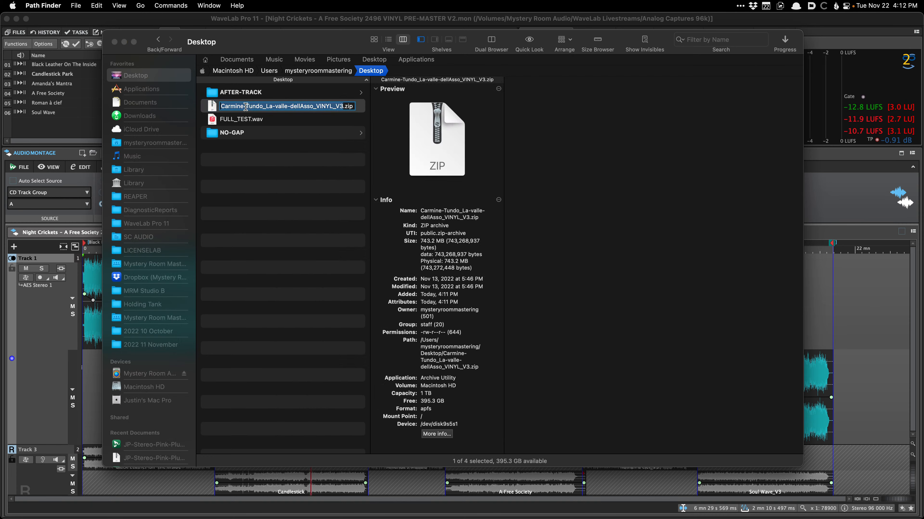
pyautogui.click(218, 109)
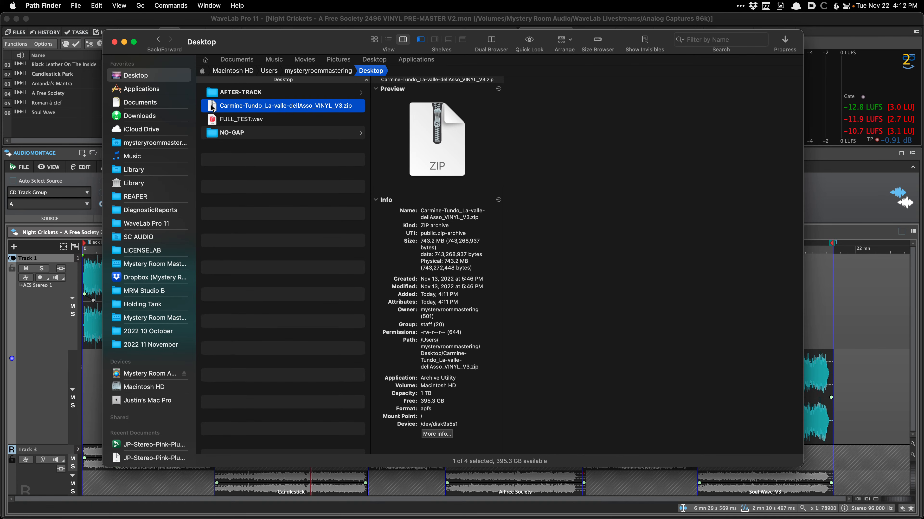
pyautogui.doubleClick(212, 108)
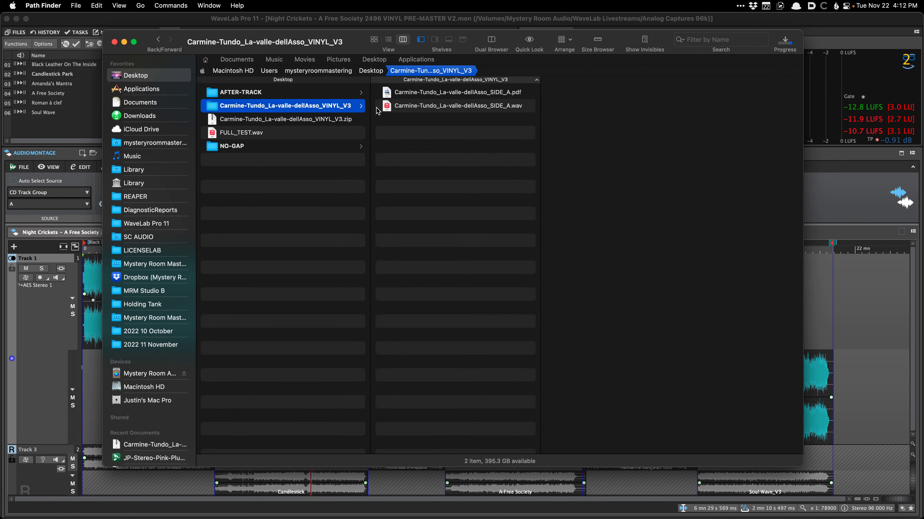
# Examine the files in the extracted vinyl folder and preview the SIDE_A track list PDF.
pyautogui.click(466, 110)
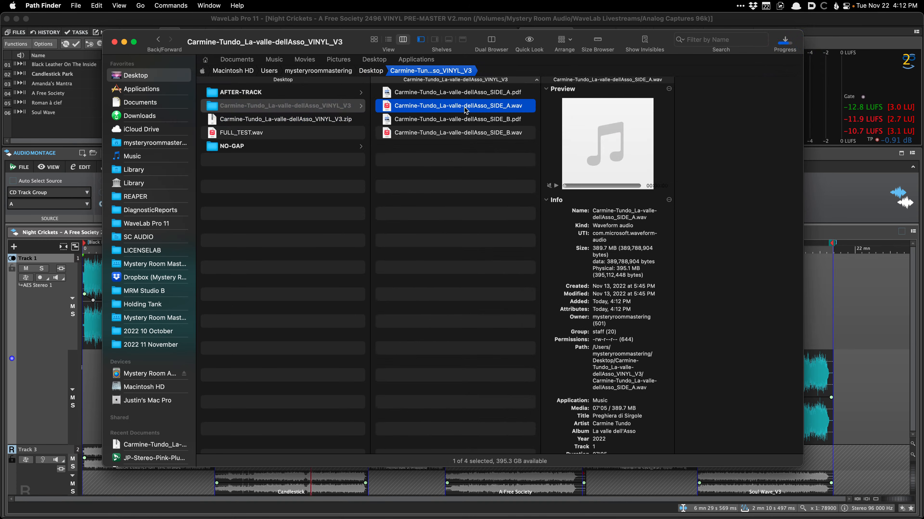
pyautogui.press('space')
pyautogui.press('Left')
pyautogui.press('space')
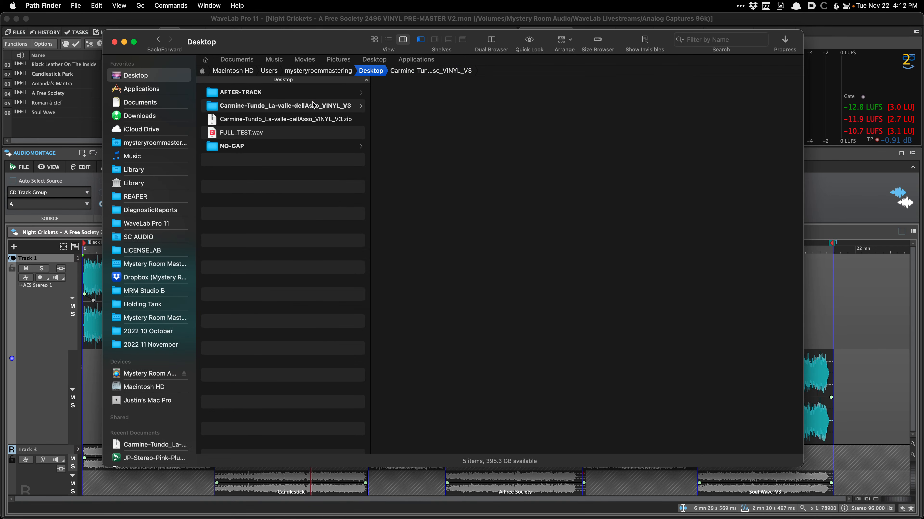
pyautogui.click(313, 105)
pyautogui.click(401, 96)
pyautogui.press('space')
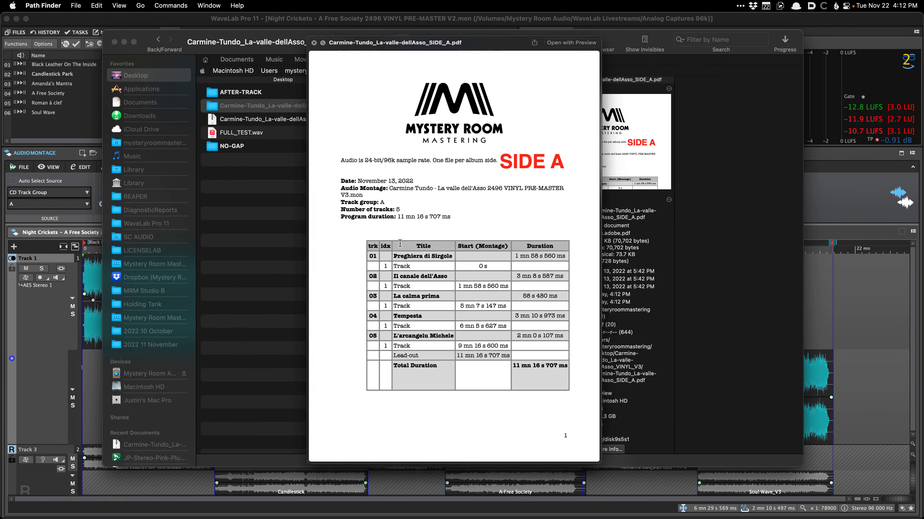
pyautogui.press('space')
# Return to WaveLab, apply the 00_Initial Montage Render preset to the VINYL PRE-MASTER V2 montage and set the render result to CD/DDP.
pyautogui.click(61, 309)
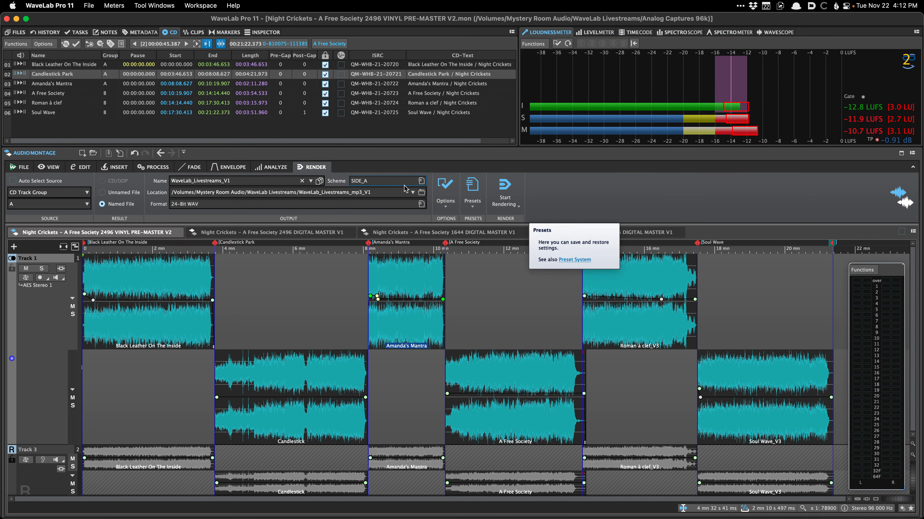
pyautogui.click(466, 194)
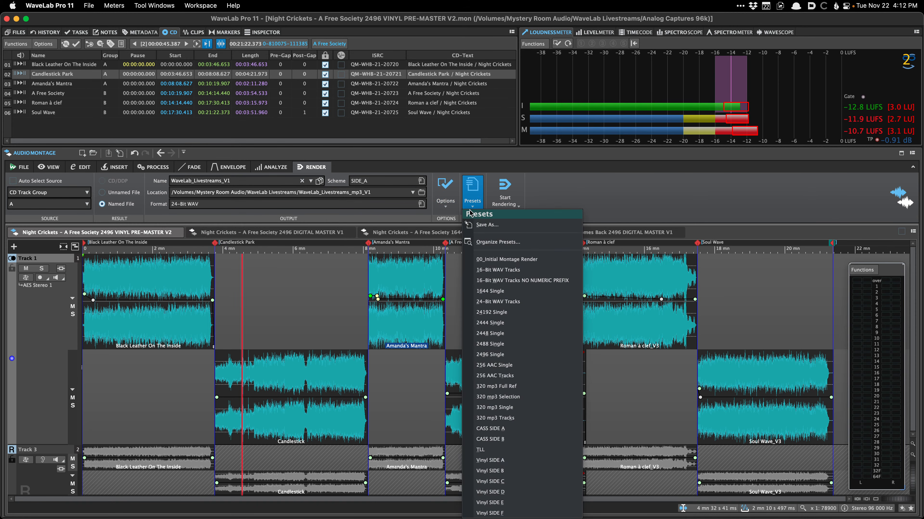
pyautogui.click(494, 264)
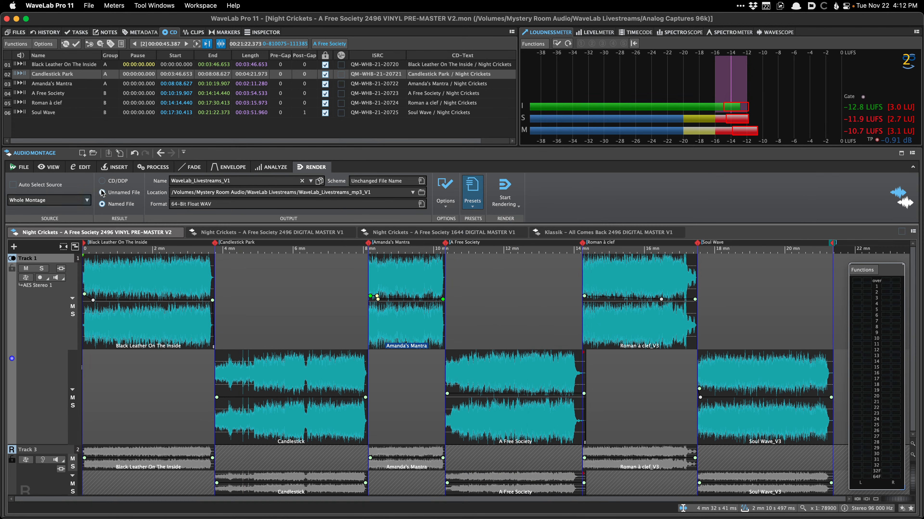
pyautogui.click(102, 181)
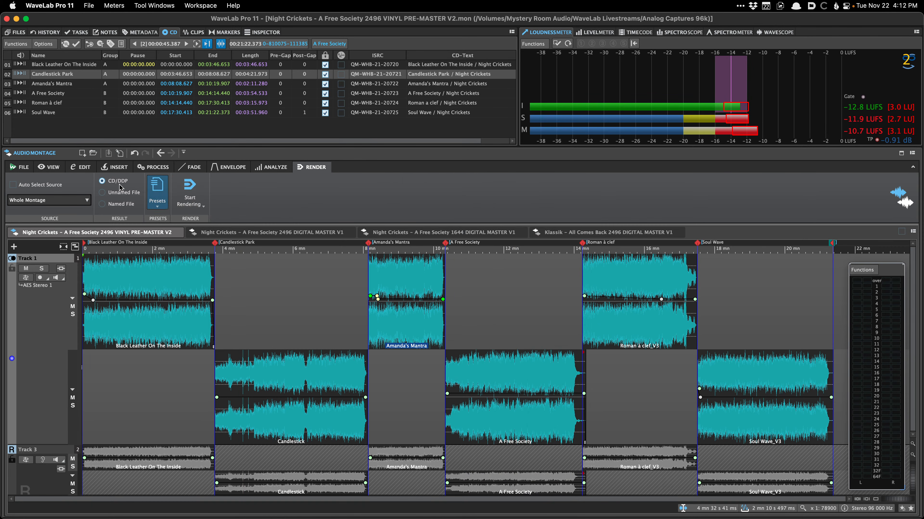
# Review the Single, Multi and Render Super Clip export options for the VINYL PRE-MASTER V2 montage and return to the Render settings.
pyautogui.click(258, 290)
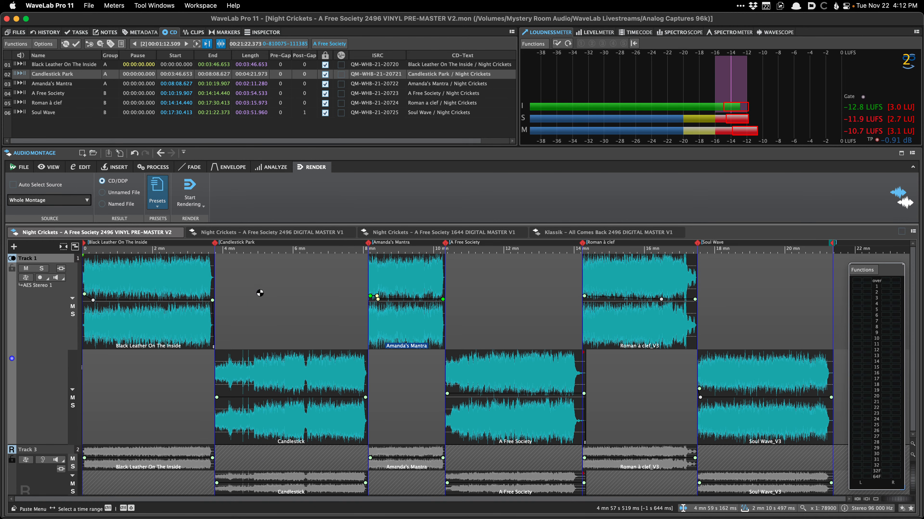
pyautogui.press('super+r')
pyautogui.press('Escape')
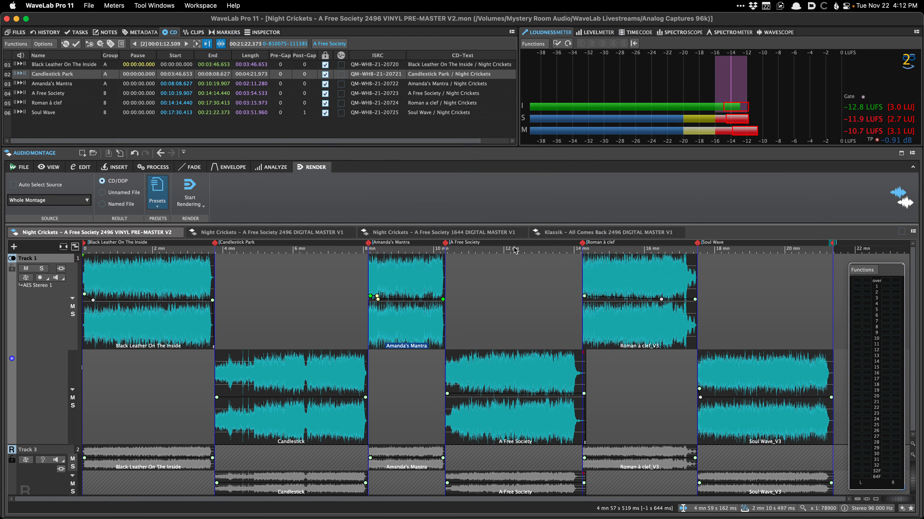
pyautogui.click(89, 5)
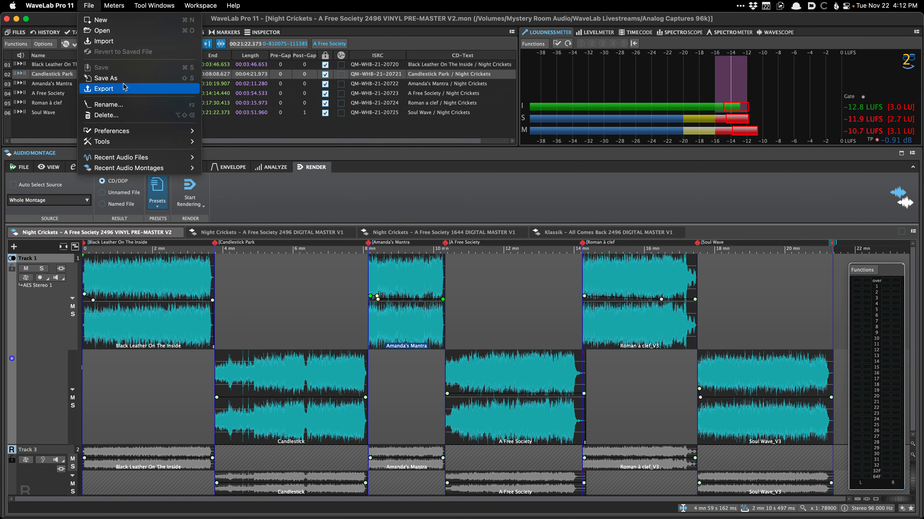
pyautogui.moveTo(116, 144)
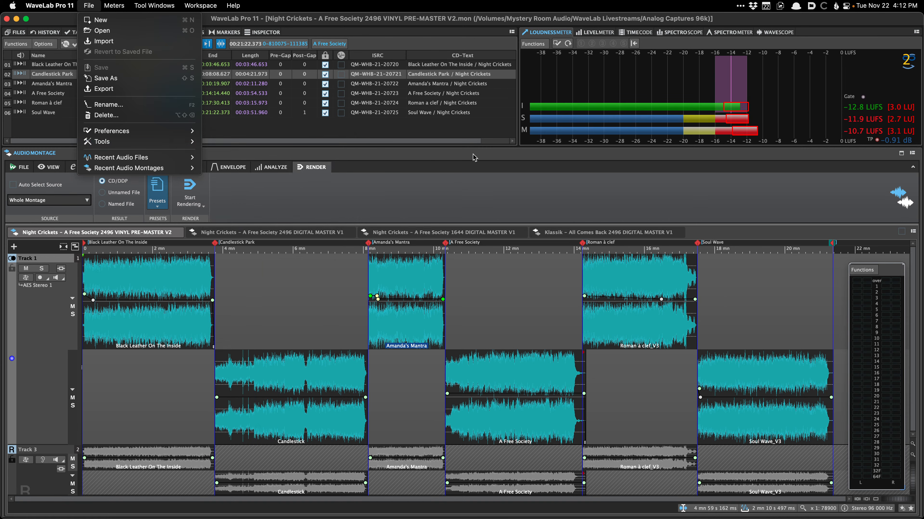
pyautogui.click(140, 88)
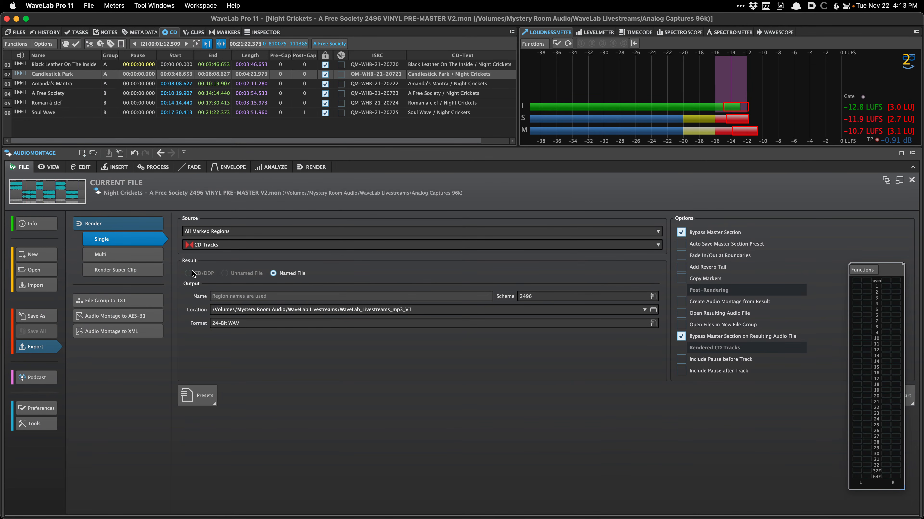
pyautogui.click(140, 255)
pyautogui.click(142, 270)
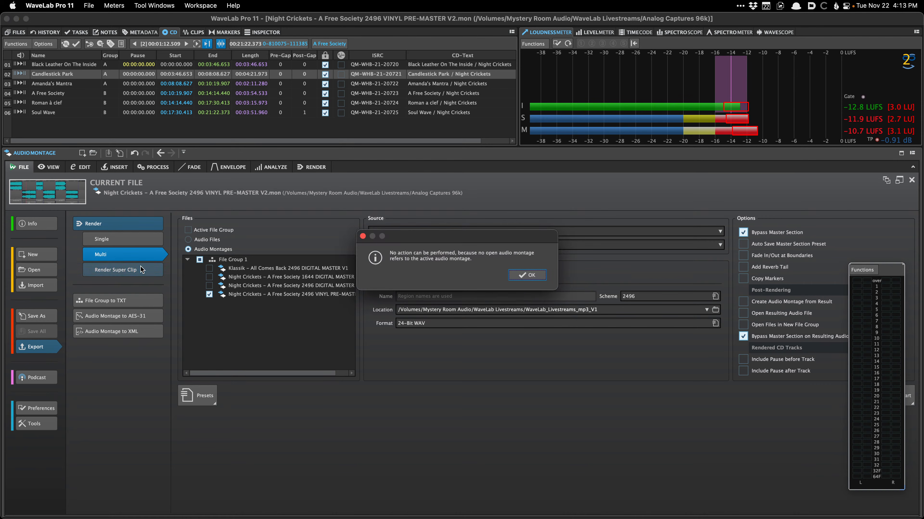
pyautogui.click(526, 275)
pyautogui.click(73, 191)
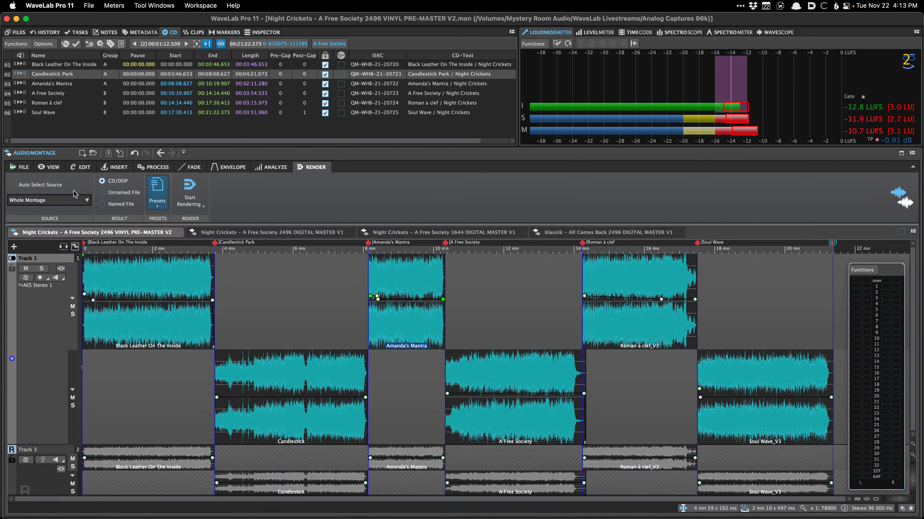
# Write a DDP image of the 1644 DIGITAL MASTER V1 montage into the WaveLab_Livestreams_DDP_V1 folder inside WaveLab Livestreams.
pyautogui.click(471, 236)
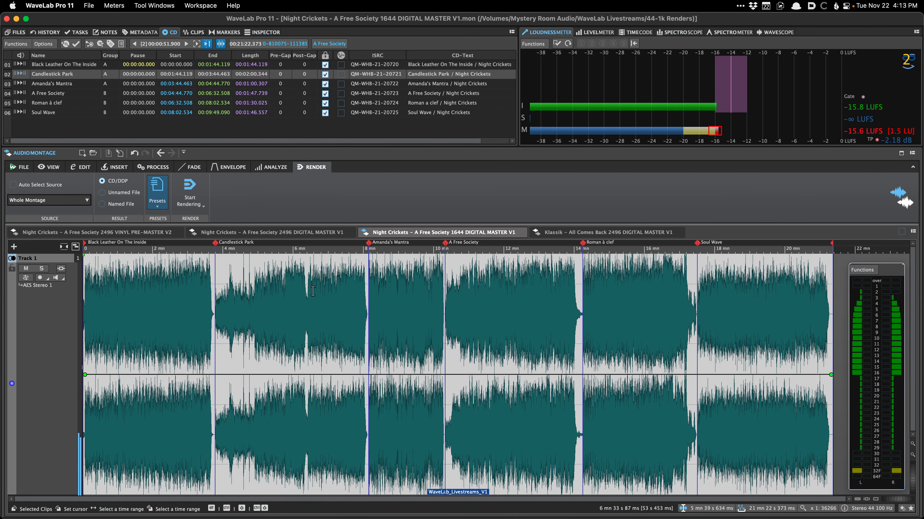
pyautogui.hotkey('shift', 'd')
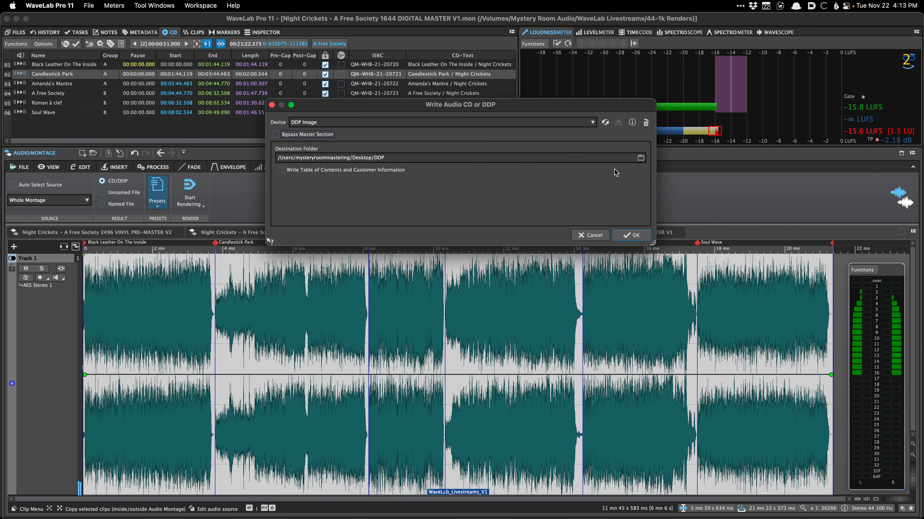
pyautogui.click(641, 157)
pyautogui.click(589, 196)
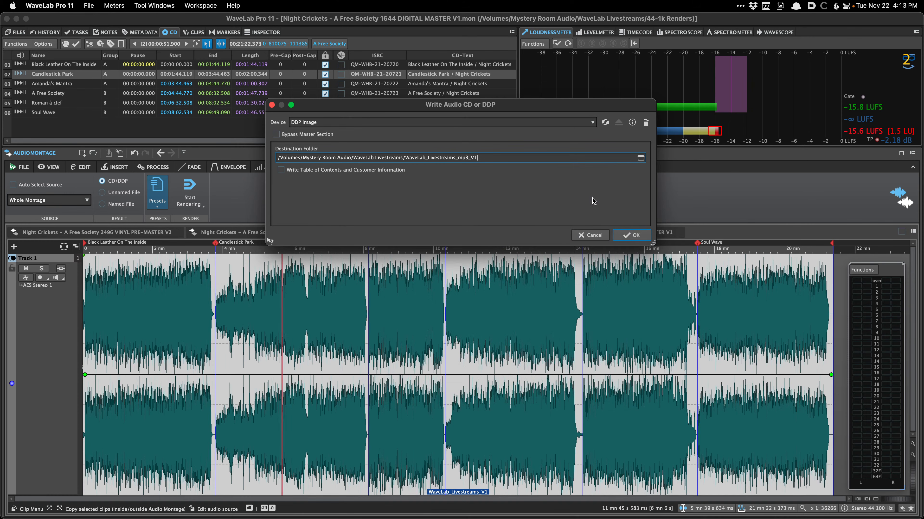
pyautogui.write('DDP')
pyautogui.press('Return')
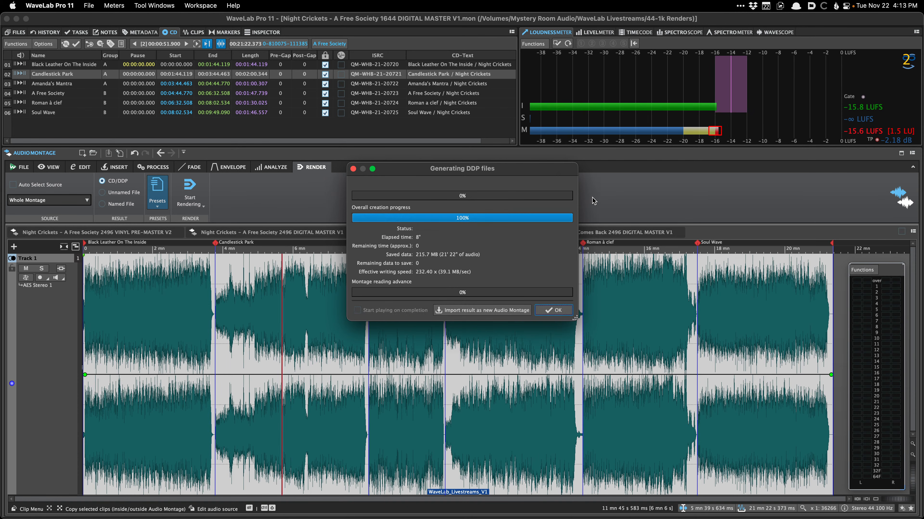
pyautogui.click(549, 309)
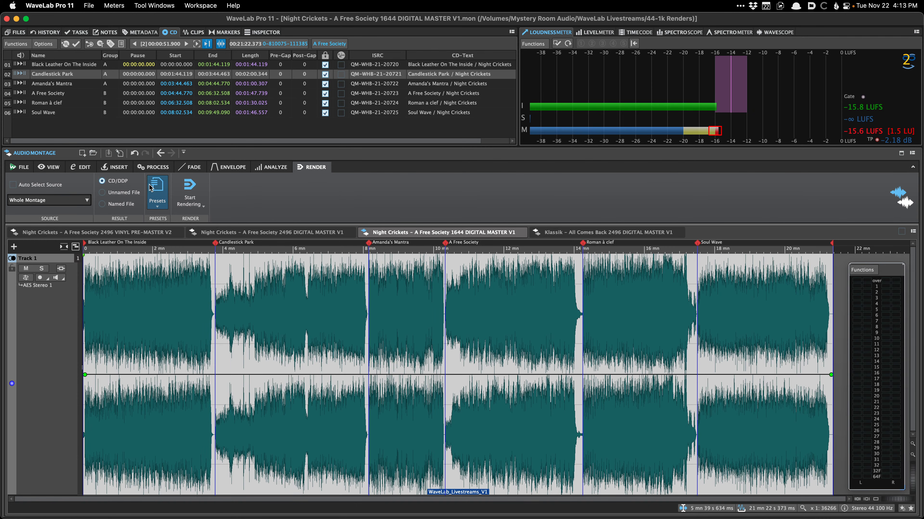
# Check the DDP image settings in the Write Audio CD or DDP dialog without writing another image.
pyautogui.click(185, 193)
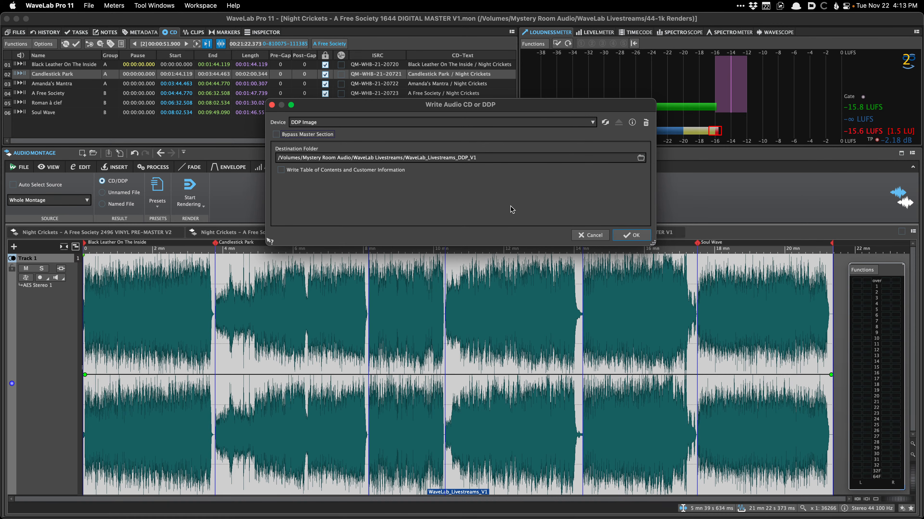
pyautogui.click(601, 234)
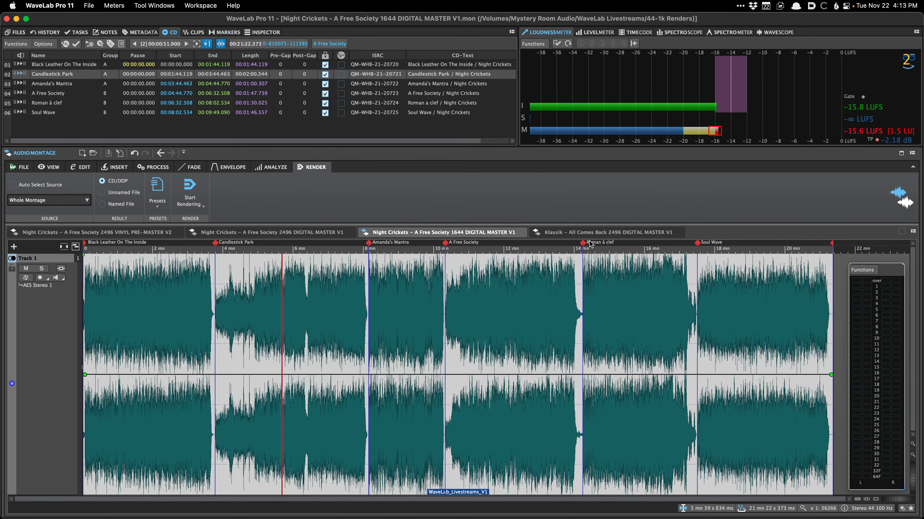
pyautogui.click(193, 288)
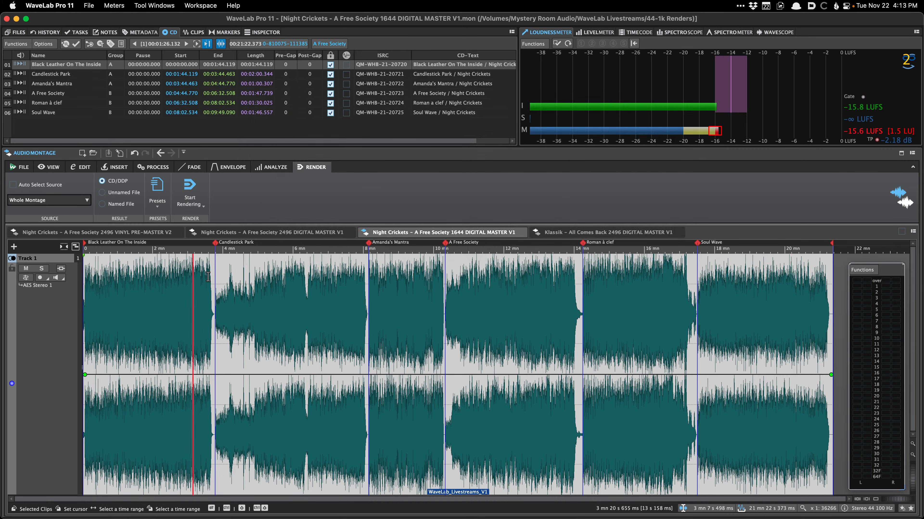
# Switch to the 2496 DIGITAL MASTER V1 montage and apply the 00_Initial Montage Render preset.
pyautogui.click(271, 232)
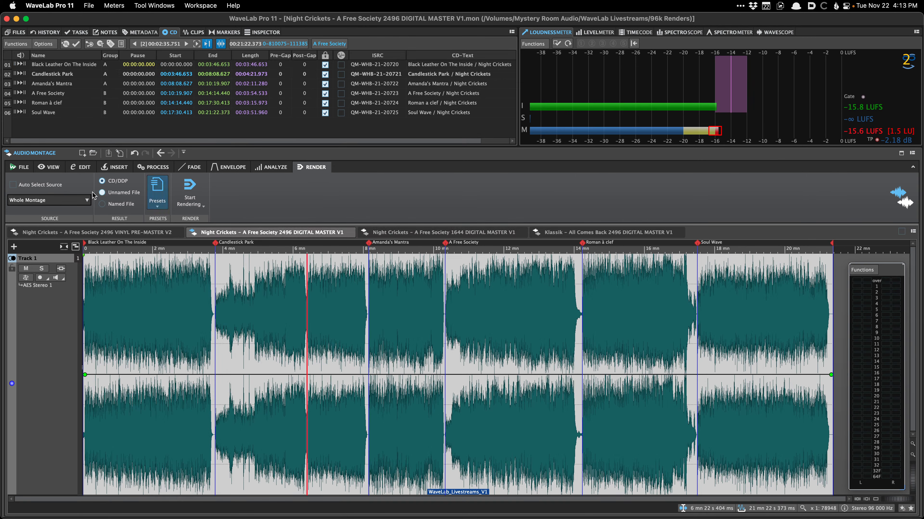
pyautogui.click(20, 167)
pyautogui.click(307, 167)
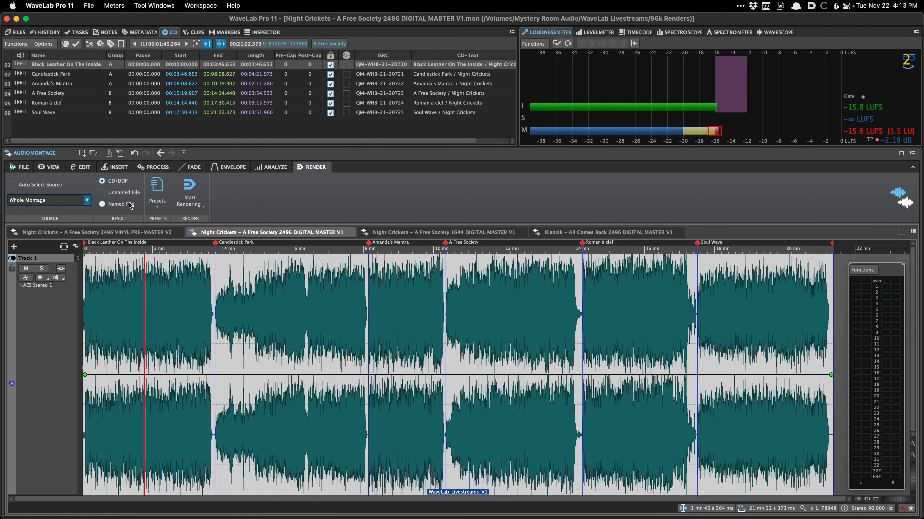
pyautogui.click(306, 305)
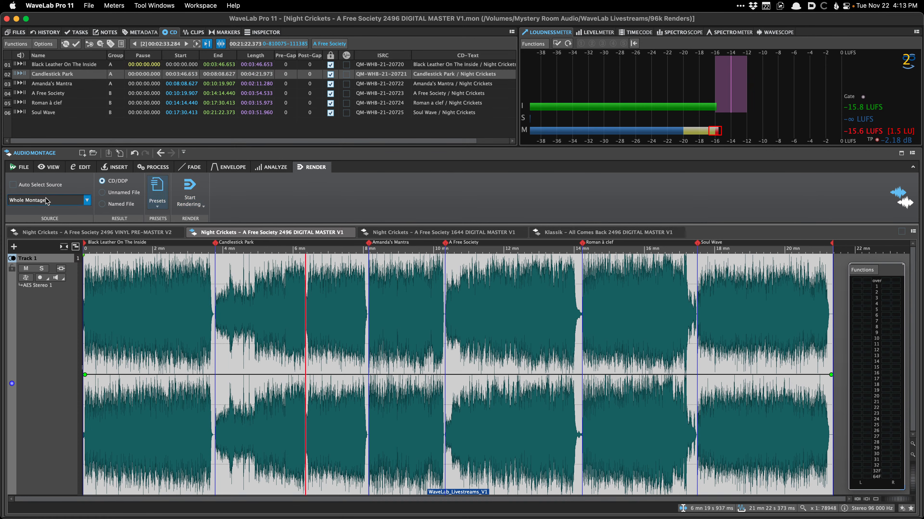
pyautogui.click(157, 192)
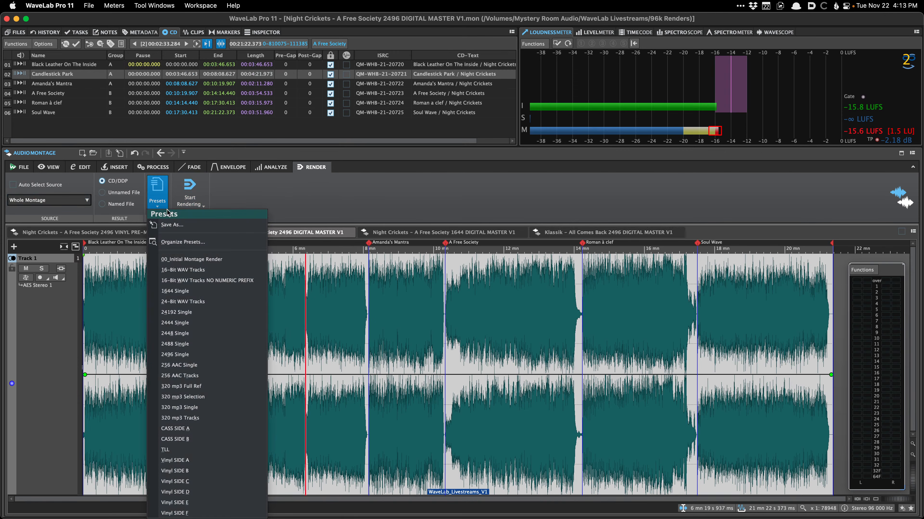
pyautogui.click(187, 259)
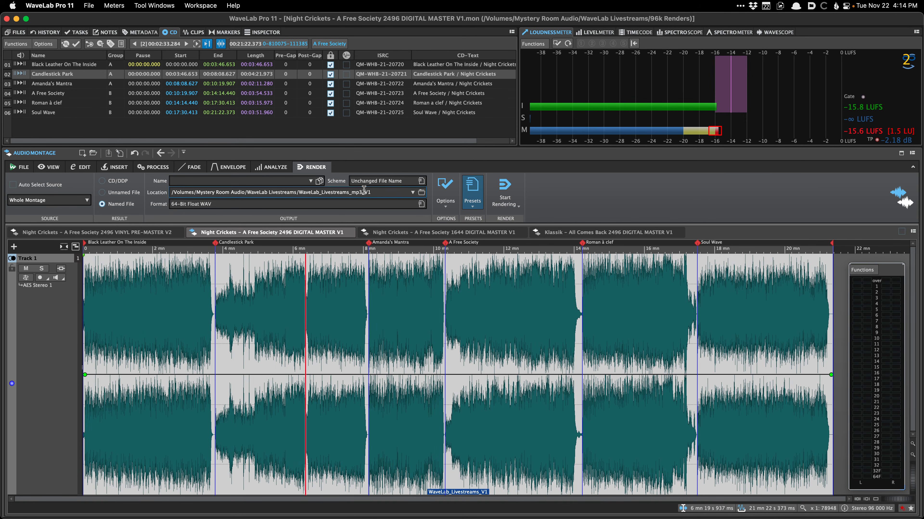
# Look through the available naming schemes and apply the CASS SIDE A render preset to the 2496 DIGITAL MASTER V1 montage.
pyautogui.click(384, 183)
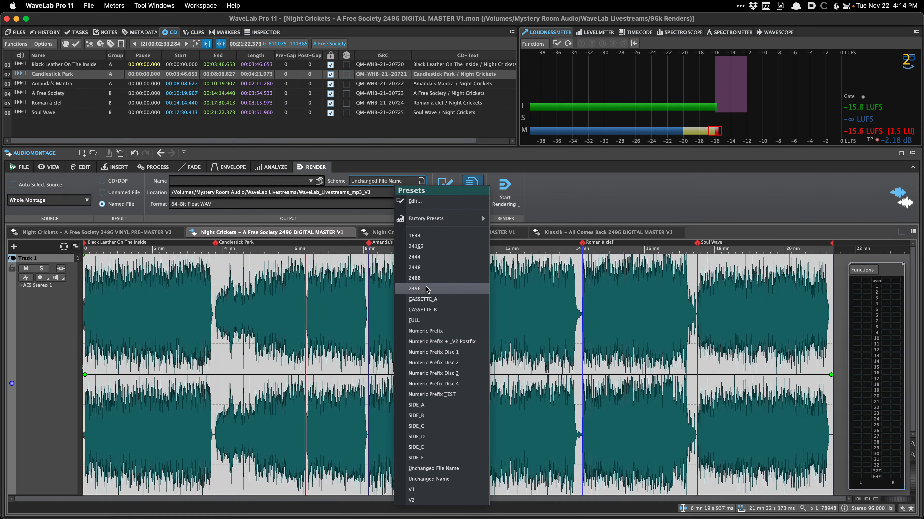
pyautogui.click(518, 193)
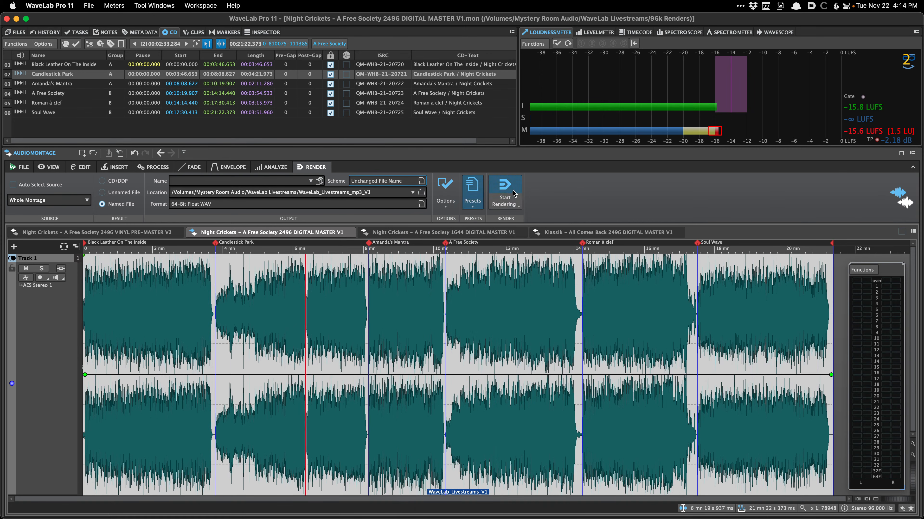
pyautogui.click(464, 198)
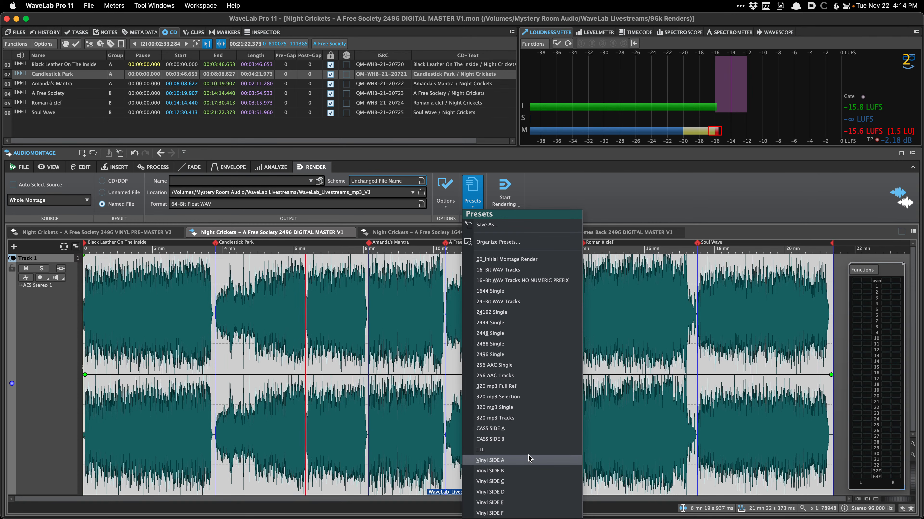
pyautogui.click(516, 432)
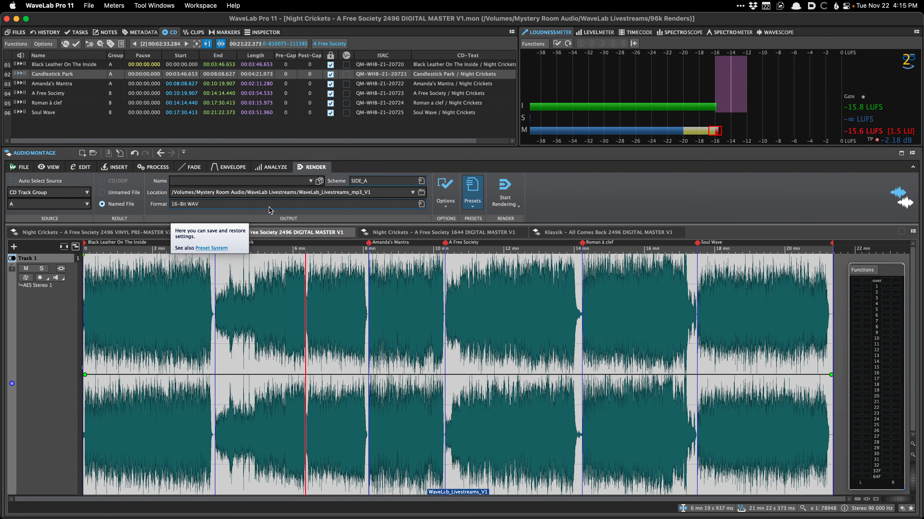
pyautogui.click(469, 195)
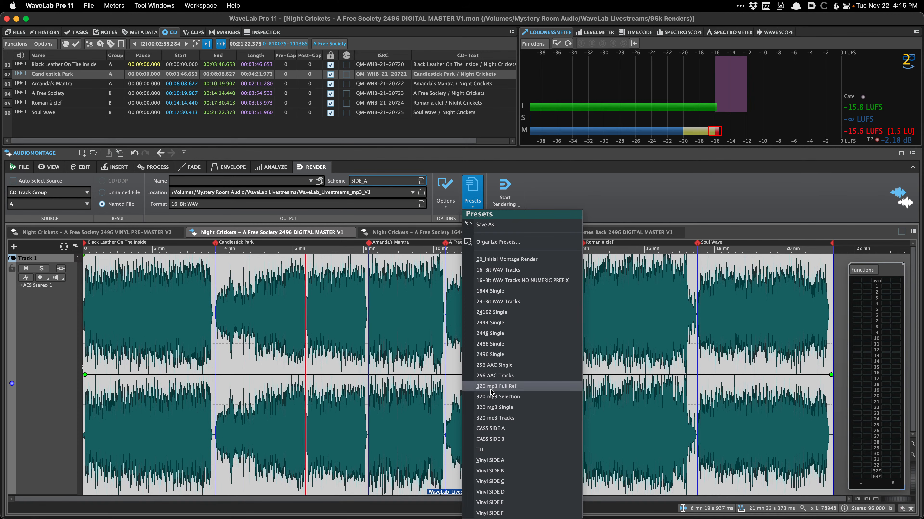
# Apply the Vinyl SIDE A render preset to the 2496 DIGITAL MASTER V1 montage and check the remaining presets.
pyautogui.click(504, 462)
pyautogui.click(472, 189)
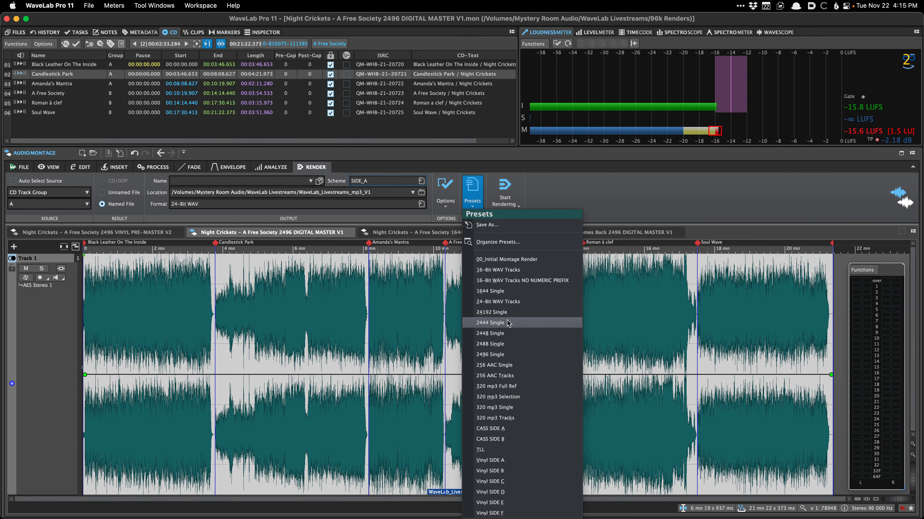
pyautogui.click(365, 331)
# Select a range of about 1 min 19 s within Candlestick Park and set the render source to Selected Audio Range.
pyautogui.moveTo(322, 332); pyautogui.dragTo(283, 332)
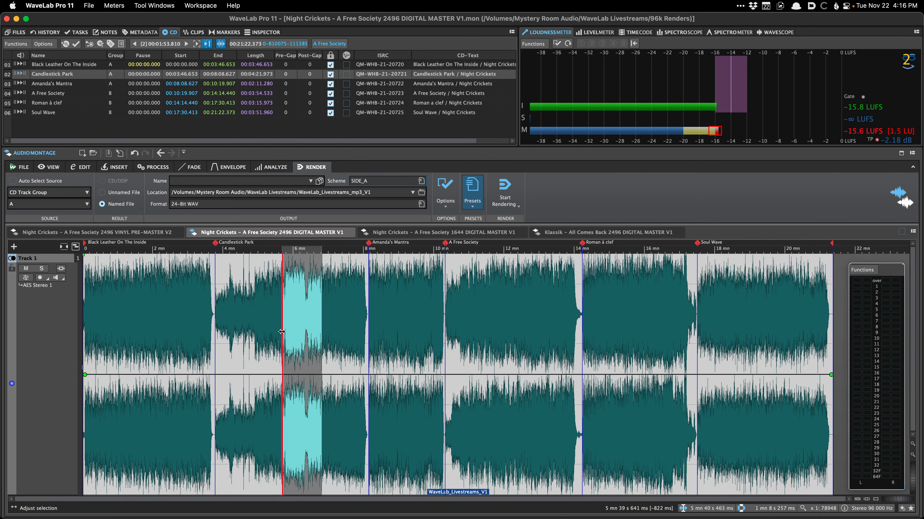
pyautogui.click(272, 330)
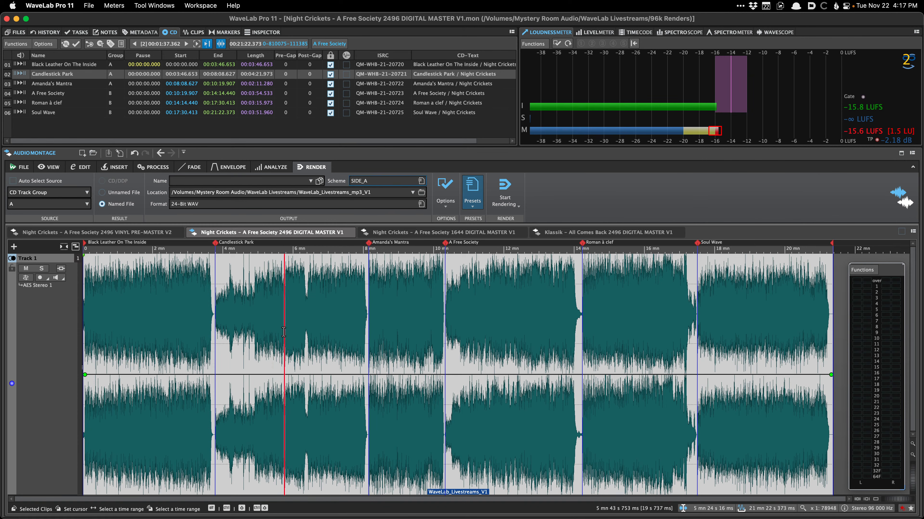
pyautogui.moveTo(284, 338); pyautogui.dragTo(328, 342)
pyautogui.click(47, 193)
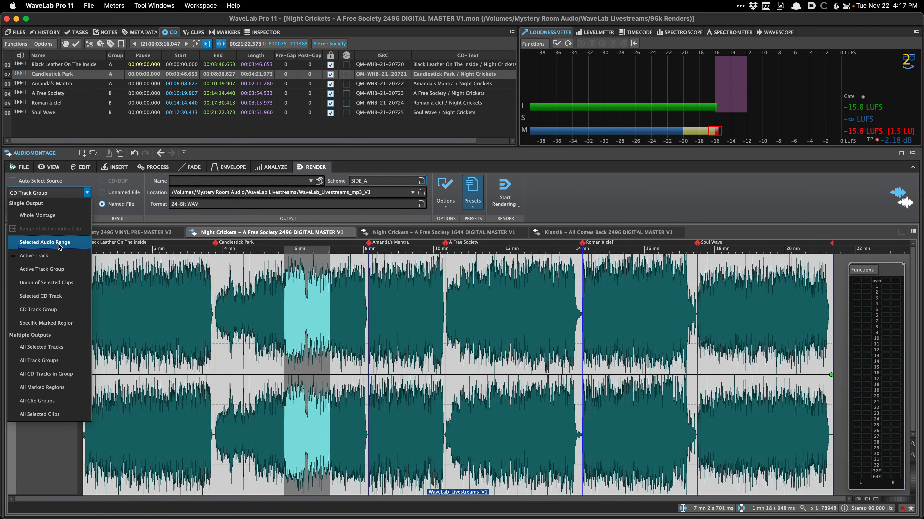
pyautogui.click(45, 242)
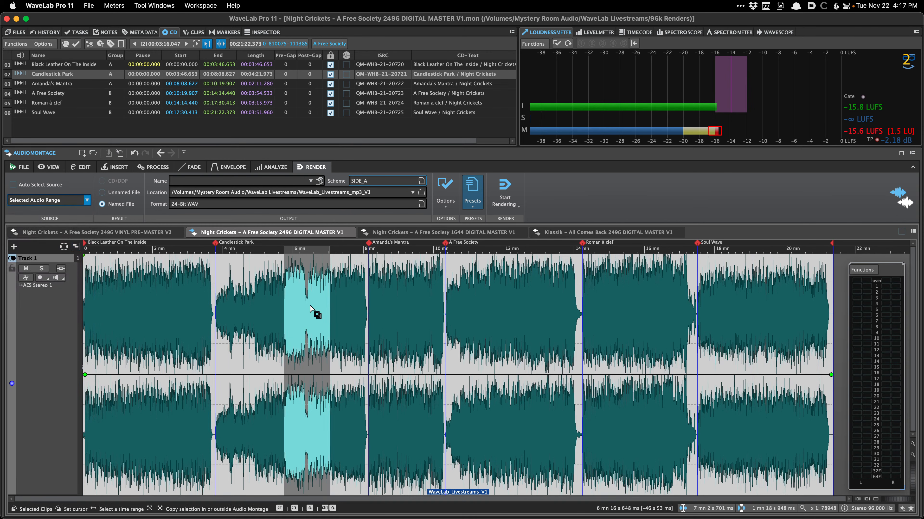
# In the 2496 VINYL PRE-MASTER V2 montage, select about 37 s across the transition from A Free Society into Roman à clef.
pyautogui.click(156, 233)
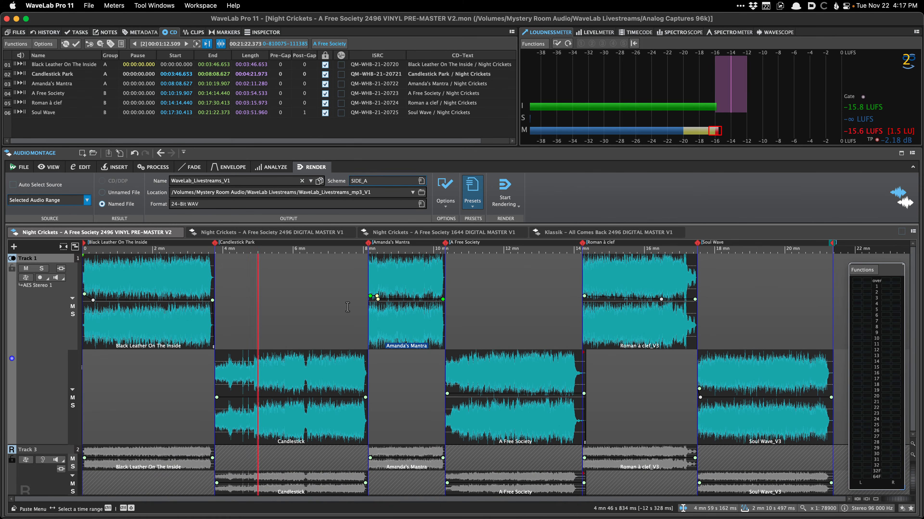
pyautogui.scroll(3, 615, 331)
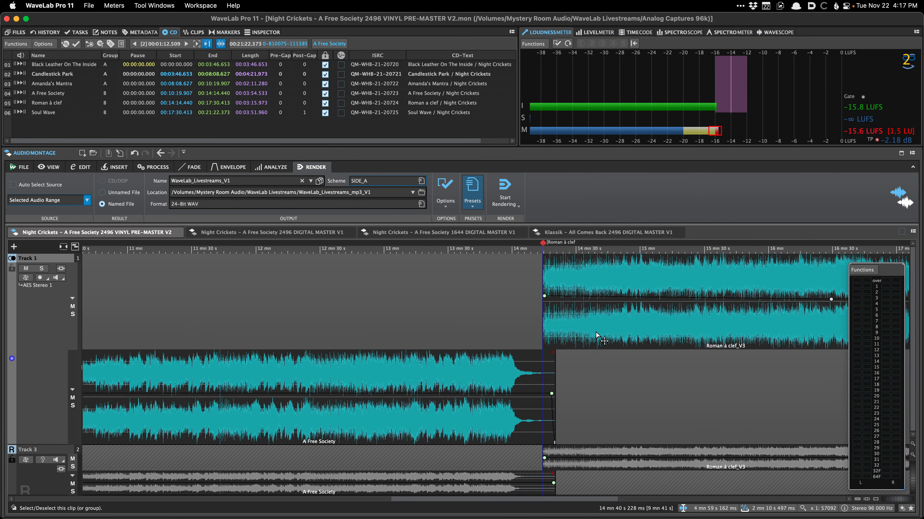
pyautogui.click(483, 335)
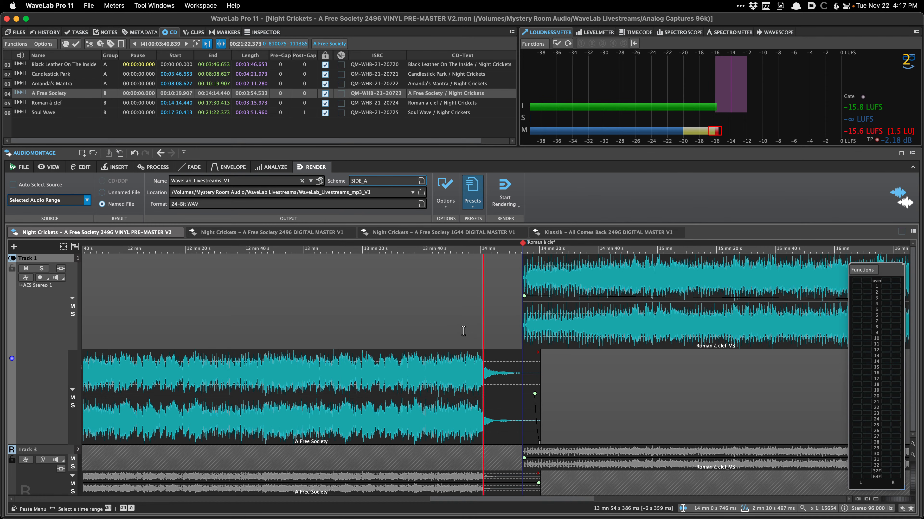
pyautogui.moveTo(447, 329); pyautogui.dragTo(556, 335)
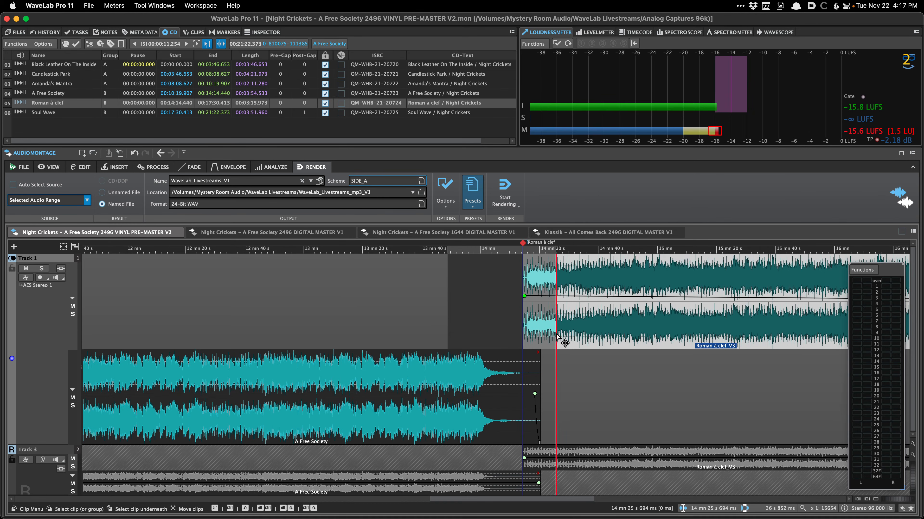
pyautogui.moveTo(535, 250); pyautogui.dragTo(525, 233)
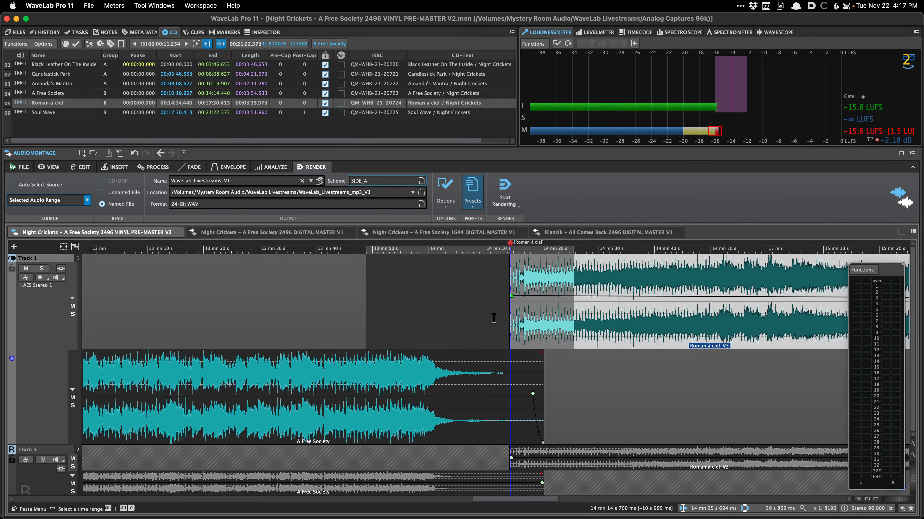
pyautogui.click(411, 316)
pyautogui.click(567, 321)
pyautogui.click(594, 320)
# Apply the 320 mp3 Selection render preset to the VINYL PRE-MASTER V2 montage and clear the time selection.
pyautogui.click(472, 193)
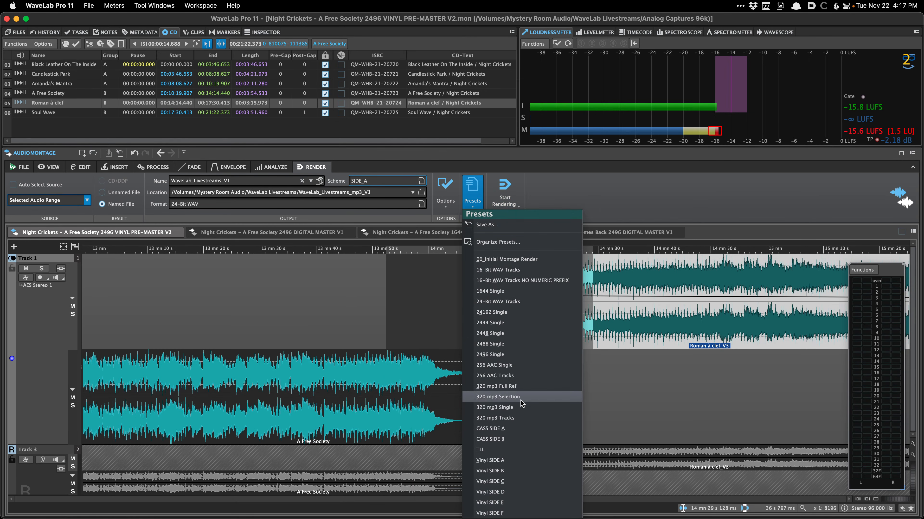
pyautogui.click(534, 395)
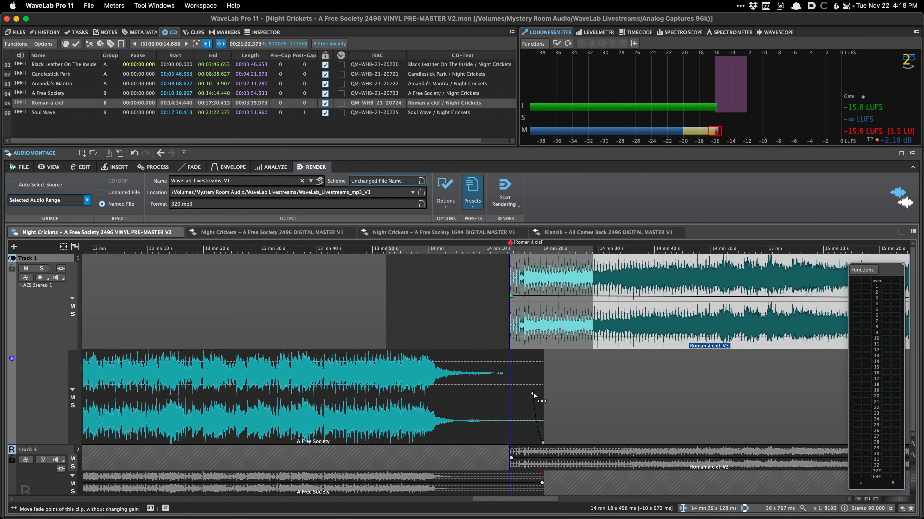
pyautogui.click(471, 205)
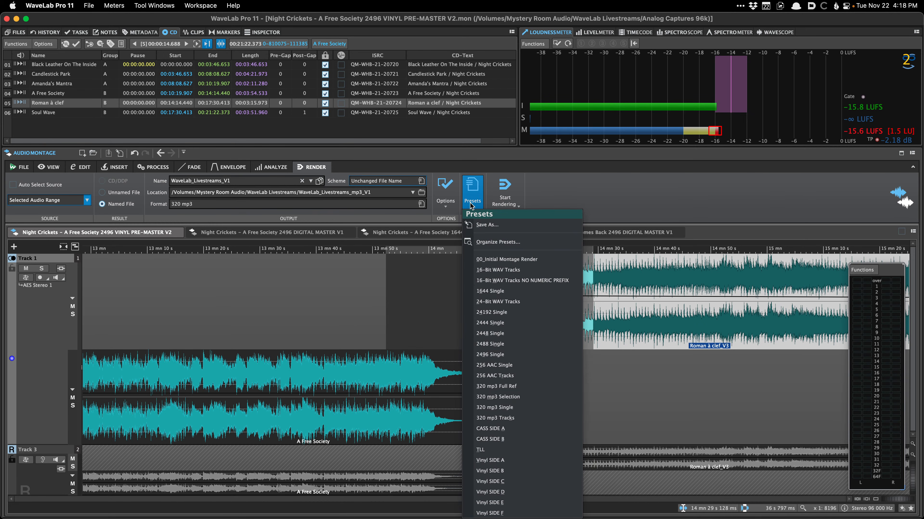
pyautogui.click(556, 203)
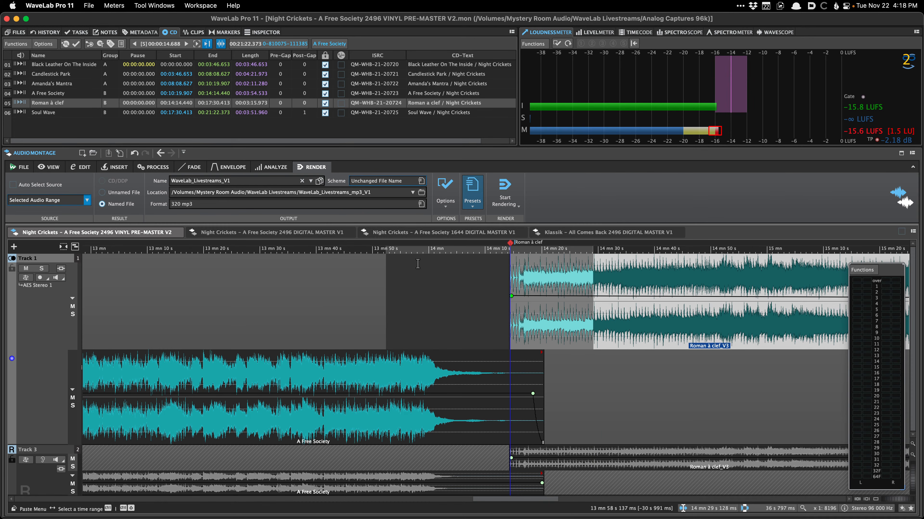
pyautogui.click(406, 269)
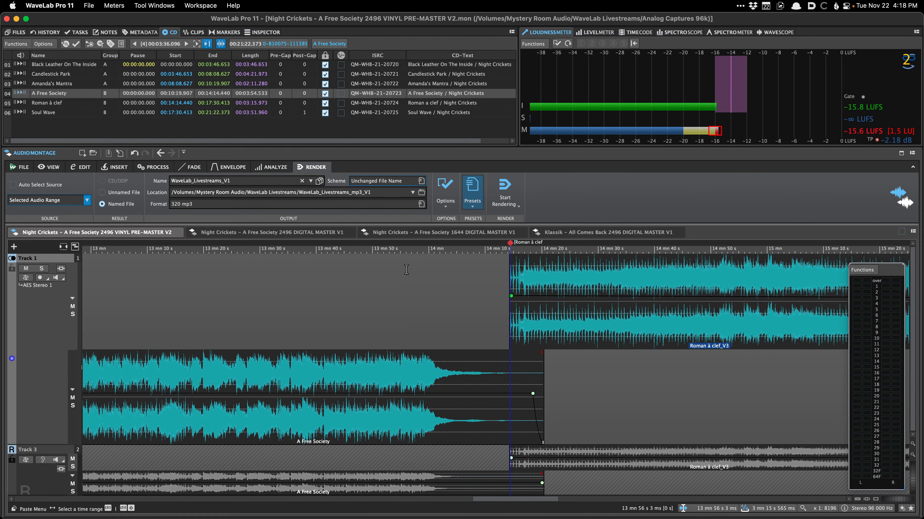
pyautogui.scroll(-10, 407, 270)
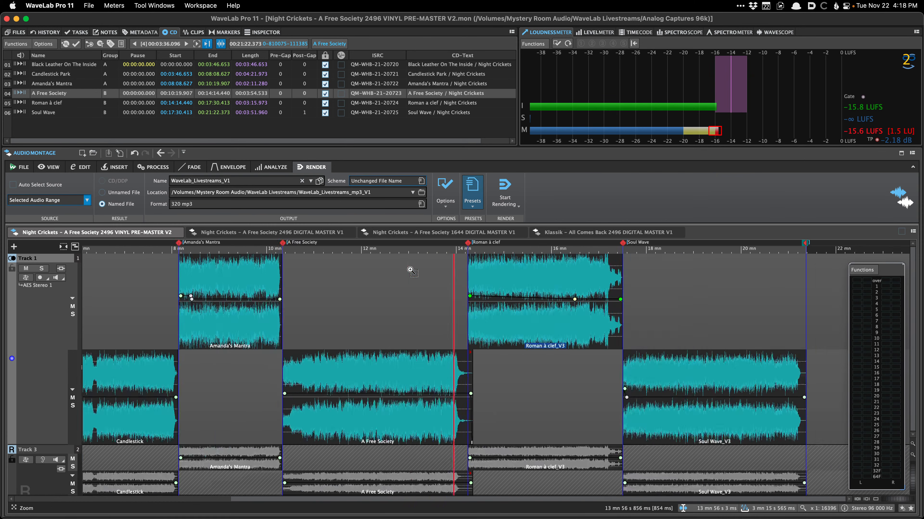
pyautogui.click(359, 279)
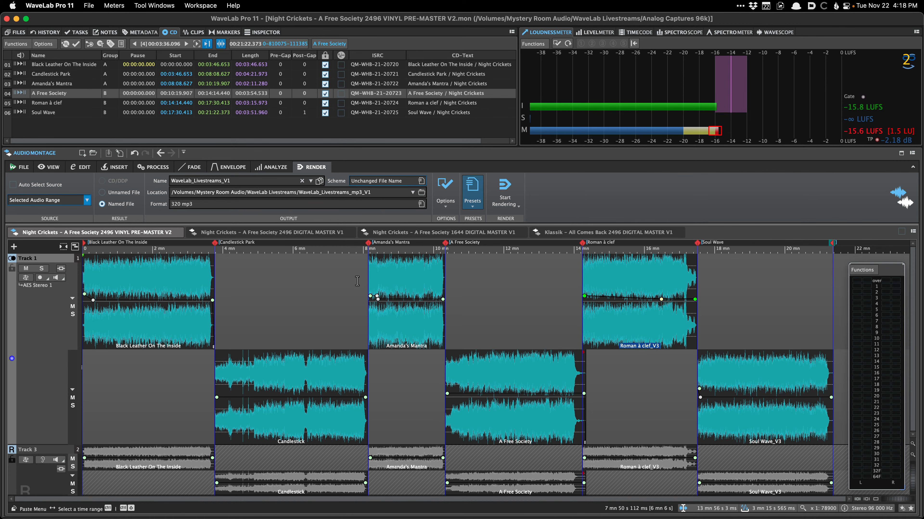
pyautogui.scroll(1, 358, 279)
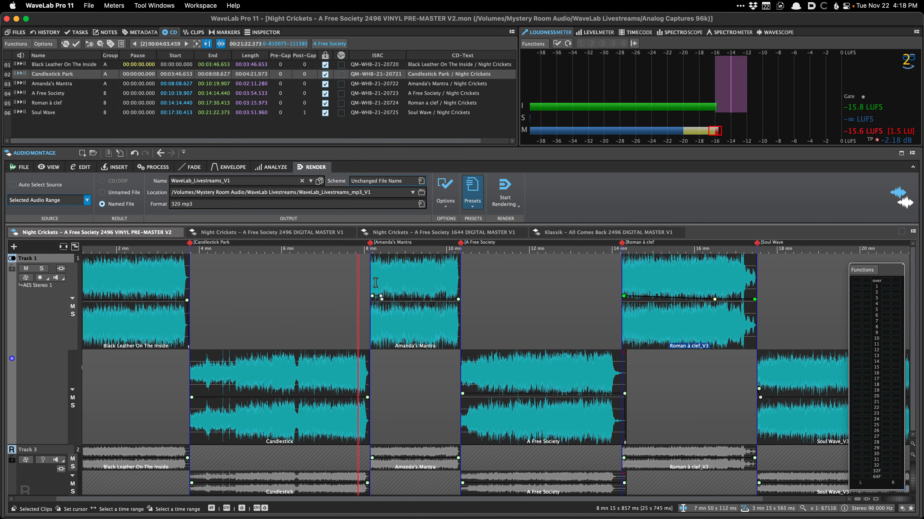
# Look through the single and multi-format output presets and set the render format to 16-Bit WAV.
pyautogui.click(421, 204)
pyautogui.moveTo(458, 262)
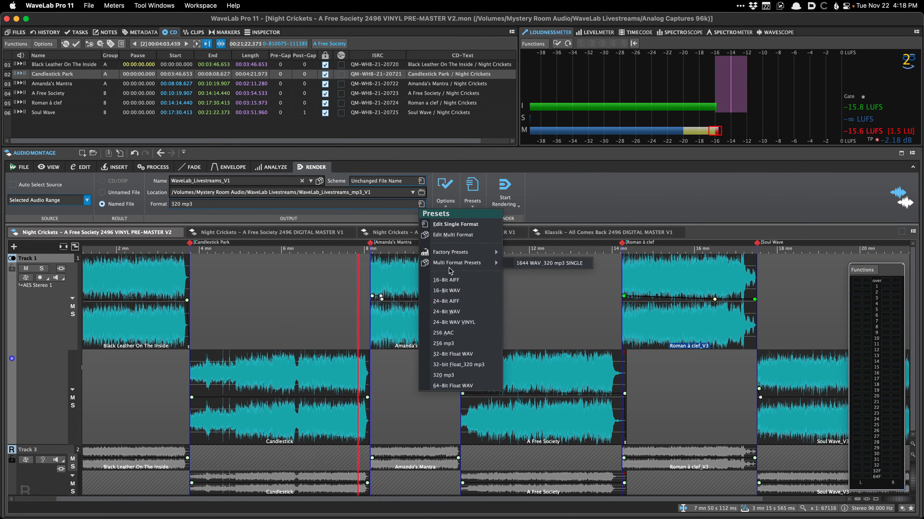
pyautogui.click(535, 262)
pyautogui.click(345, 205)
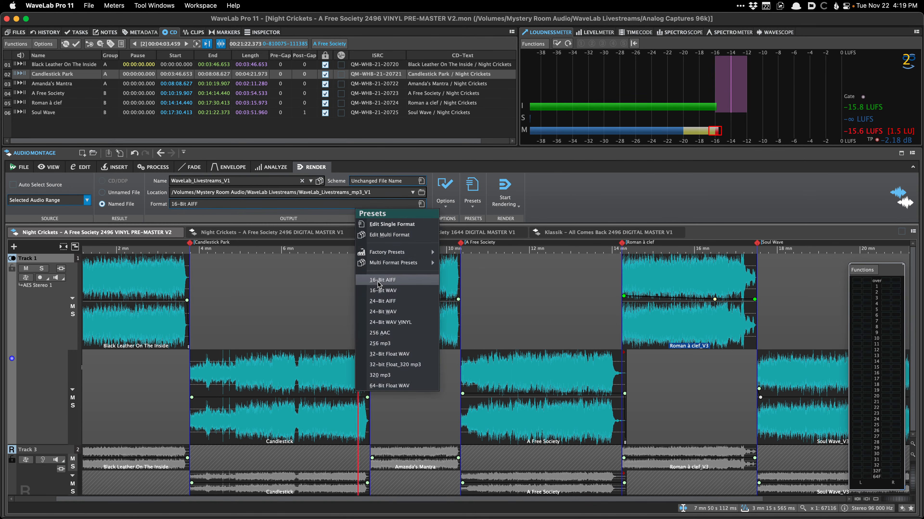
pyautogui.click(381, 290)
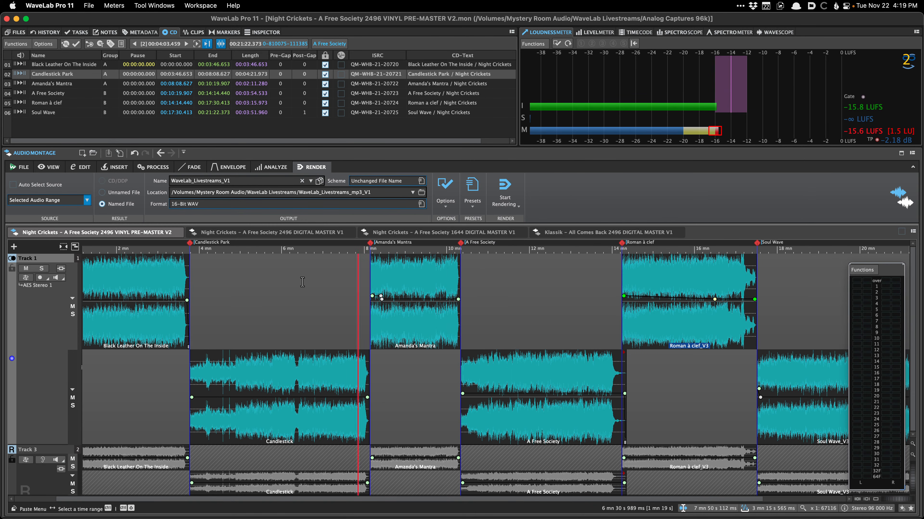